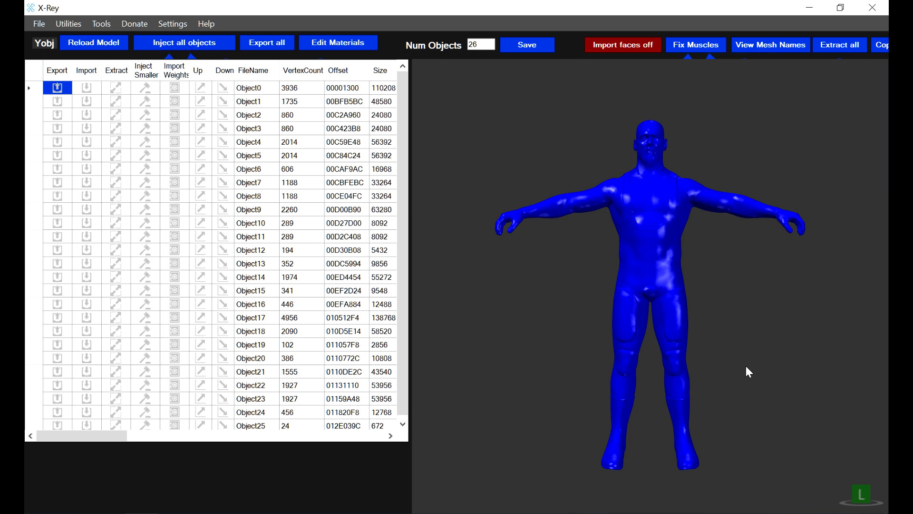
Step: Switch to Ninja Ripper and change its output directory to the root of Local Disk (C:)
{"action": "left_click", "coordinate": [345, 513]}
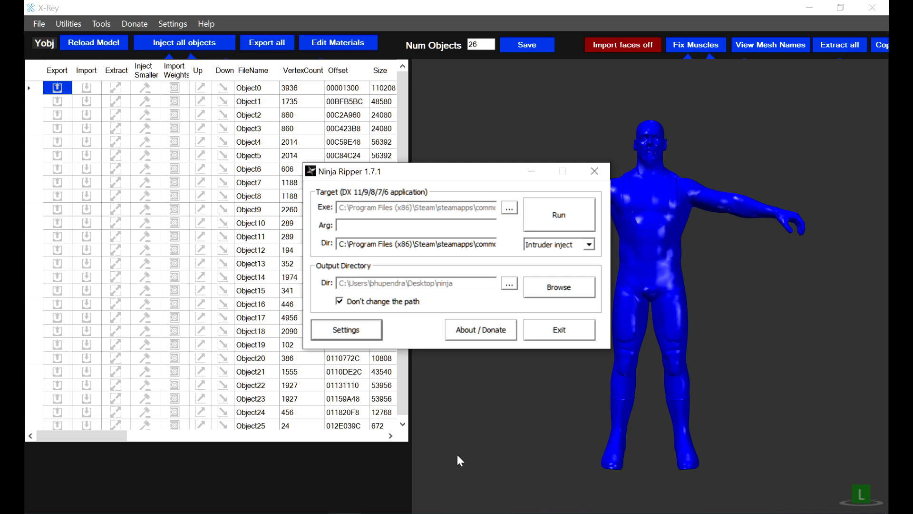
{"action": "left_click", "coordinate": [436, 437]}
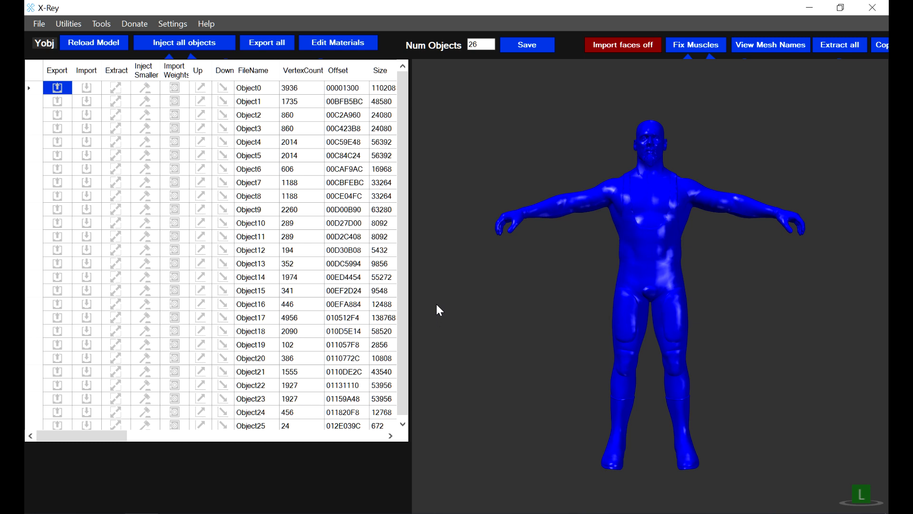
{"action": "left_click", "coordinate": [344, 513]}
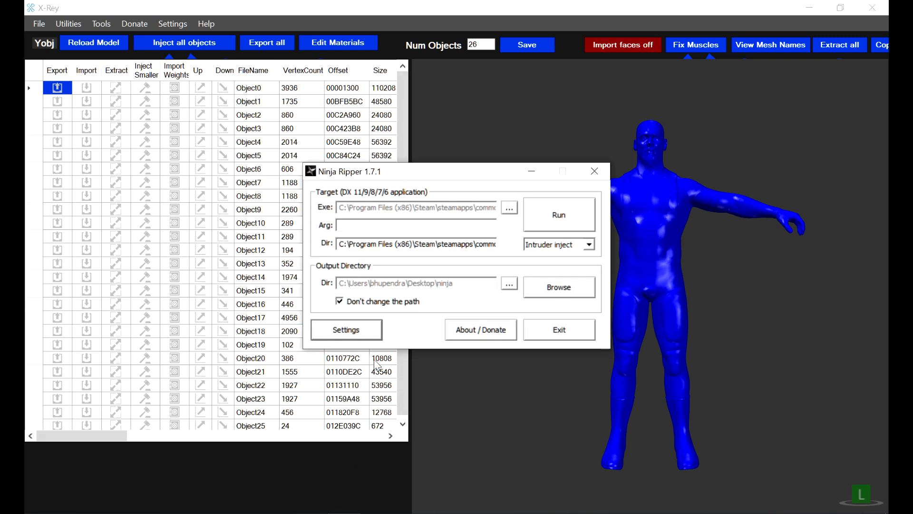
{"action": "left_click", "coordinate": [509, 287]}
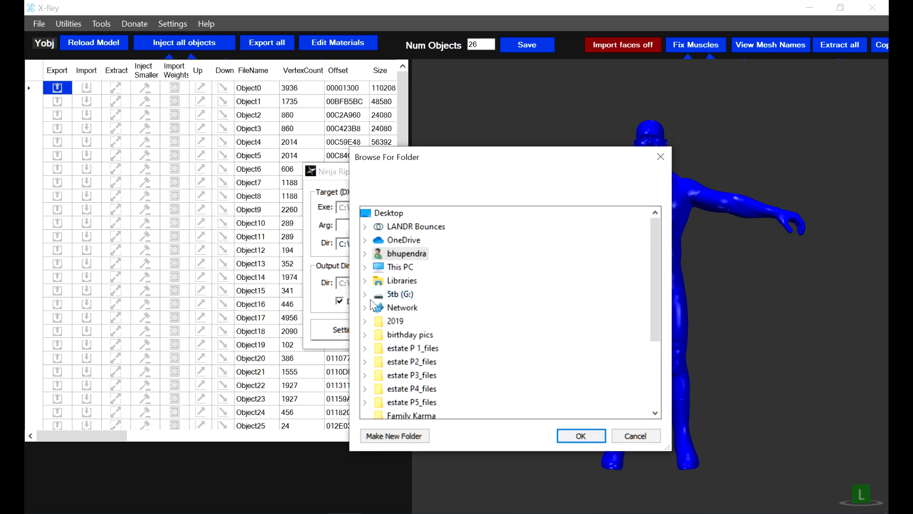
{"action": "left_click", "coordinate": [364, 268]}
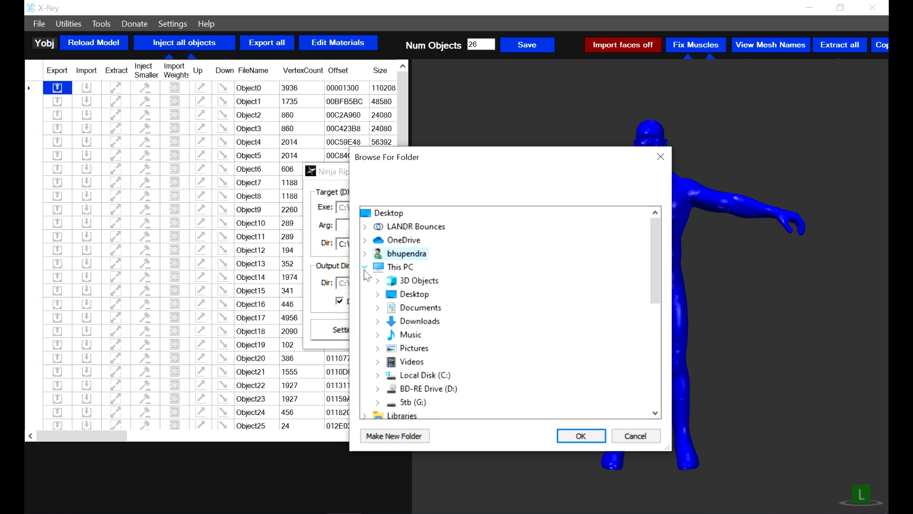
{"action": "left_click", "coordinate": [380, 378]}
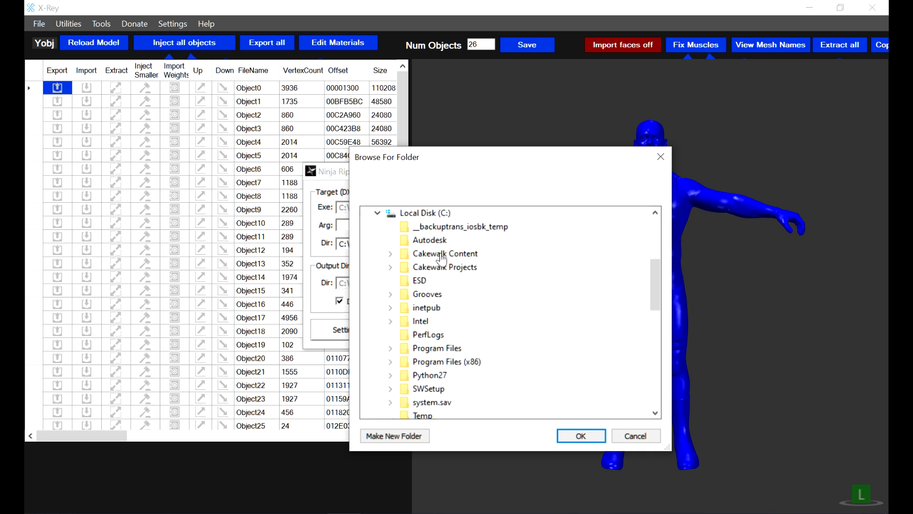
{"action": "left_click", "coordinate": [426, 212]}
{"action": "left_click", "coordinate": [577, 436]}
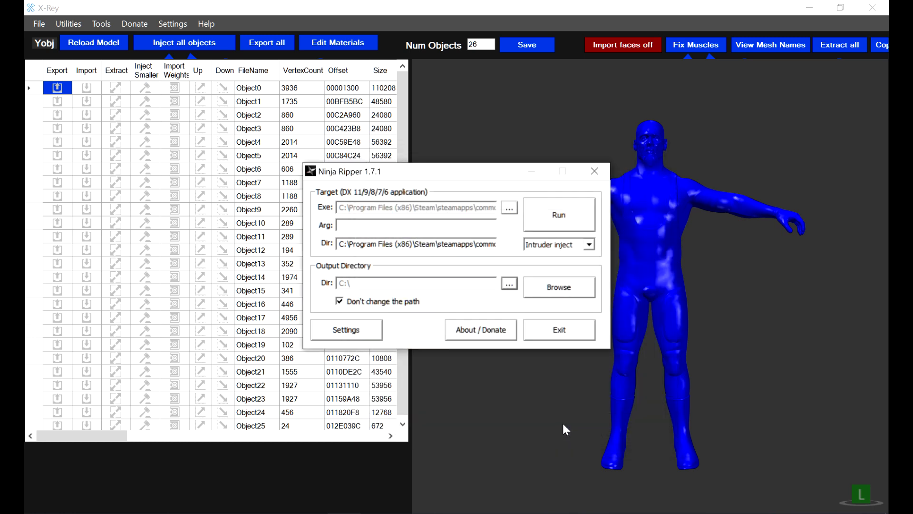
{"action": "left_click_drag", "start_coordinate": [433, 173], "coordinate": [444, 200]}
{"action": "left_click", "coordinate": [542, 198]}
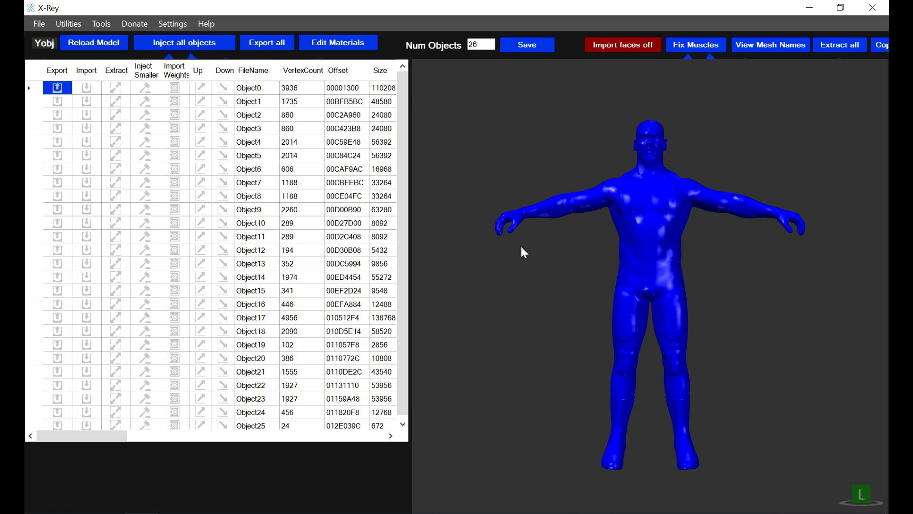
Step: Switch to NVIDIA Control Panel and review the preferred graphics processor options in the Steam game's program settings
{"action": "left_click", "coordinate": [347, 513]}
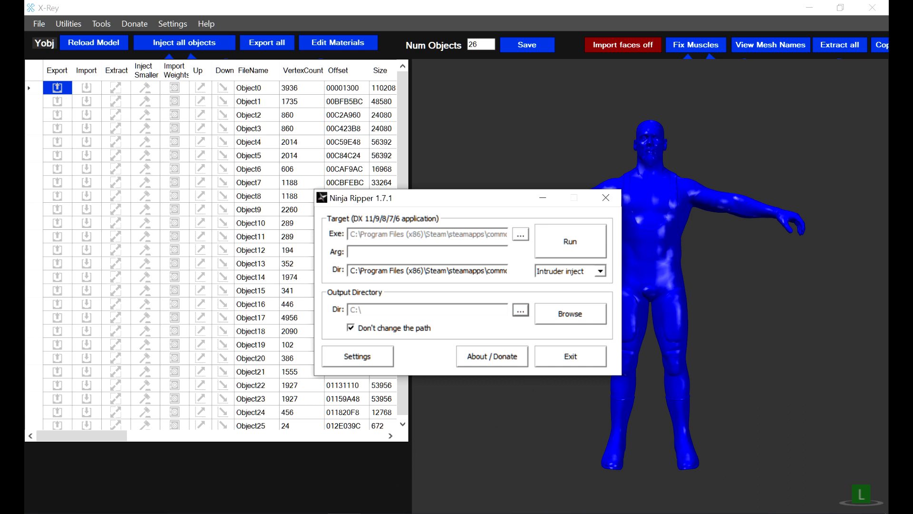
{"action": "left_click", "coordinate": [371, 512]}
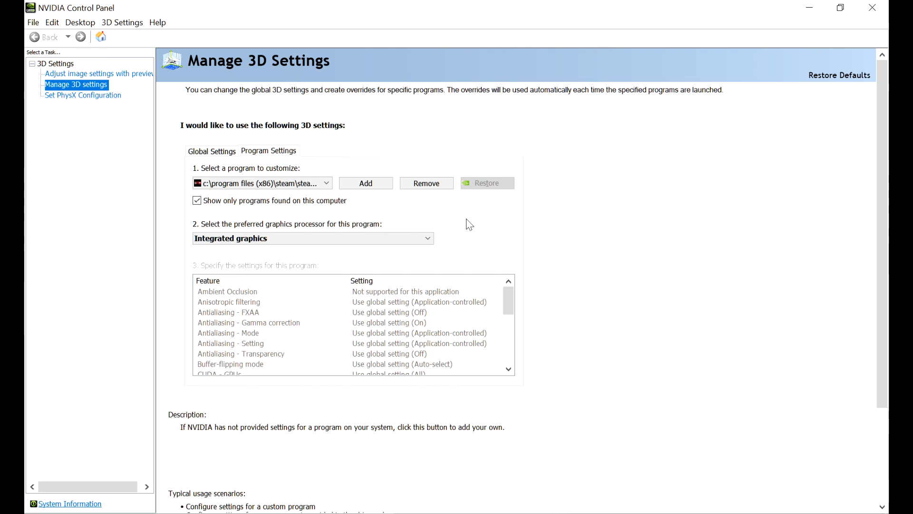
{"action": "left_click", "coordinate": [428, 238]}
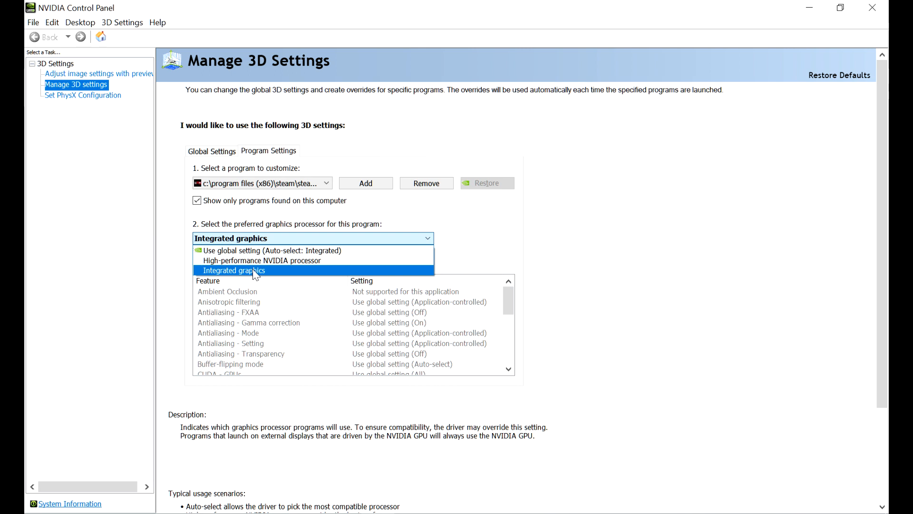
{"action": "left_click", "coordinate": [462, 239]}
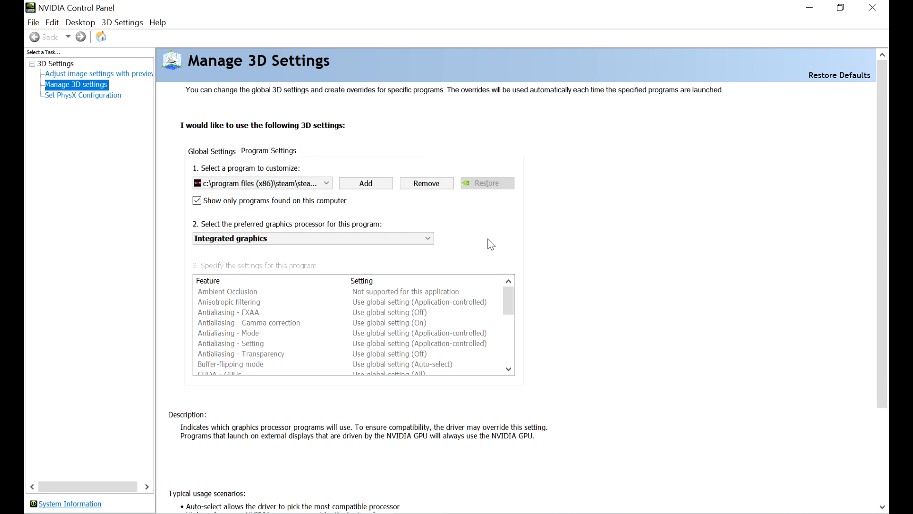
{"action": "left_click_drag", "start_coordinate": [880, 261], "coordinate": [880, 355]}
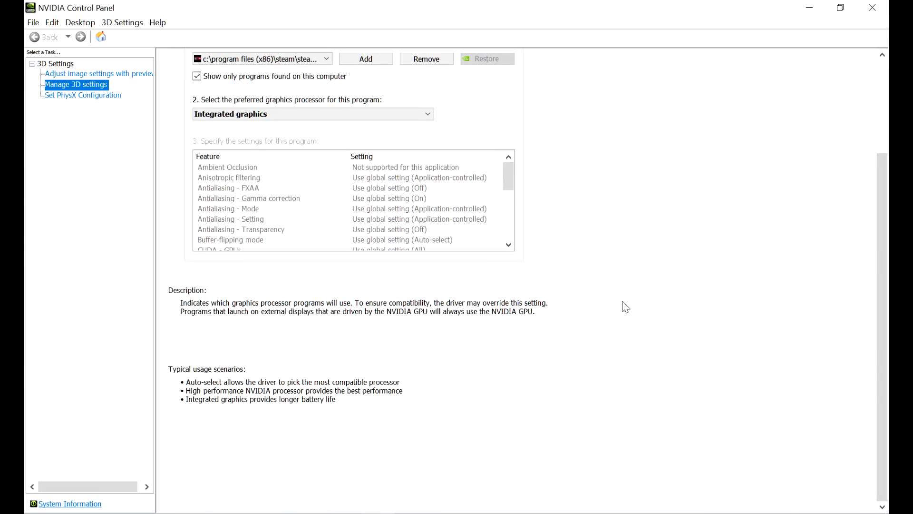
Step: Switch to WWE 2K19 and open the custom superstar Brian Adams for editing from the Creations section
{"action": "left_click", "coordinate": [350, 513]}
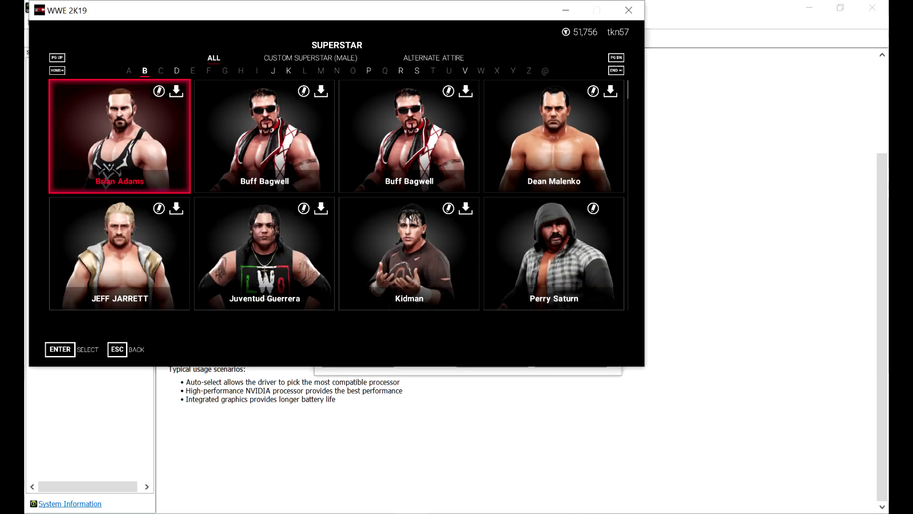
{"action": "key", "text": "Return"}
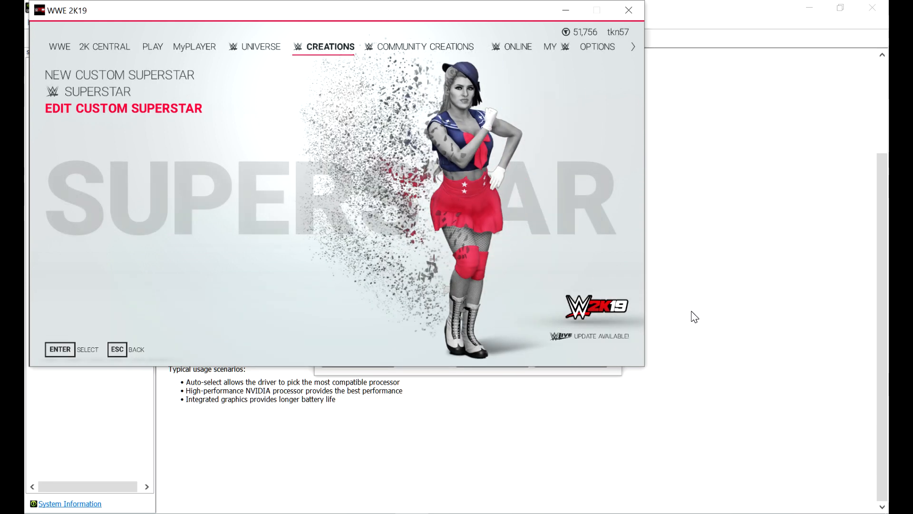
{"action": "key", "text": "Escape"}
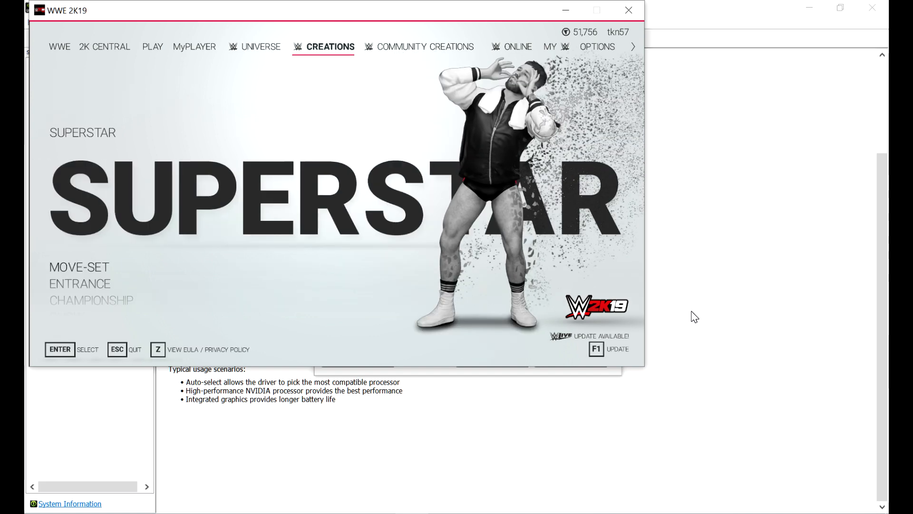
{"action": "key", "text": "Down"}
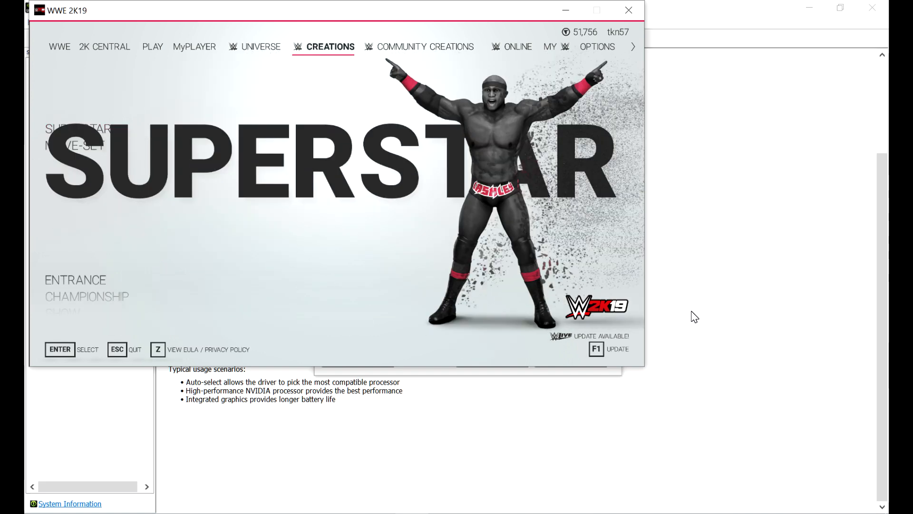
{"action": "key", "text": "Up"}
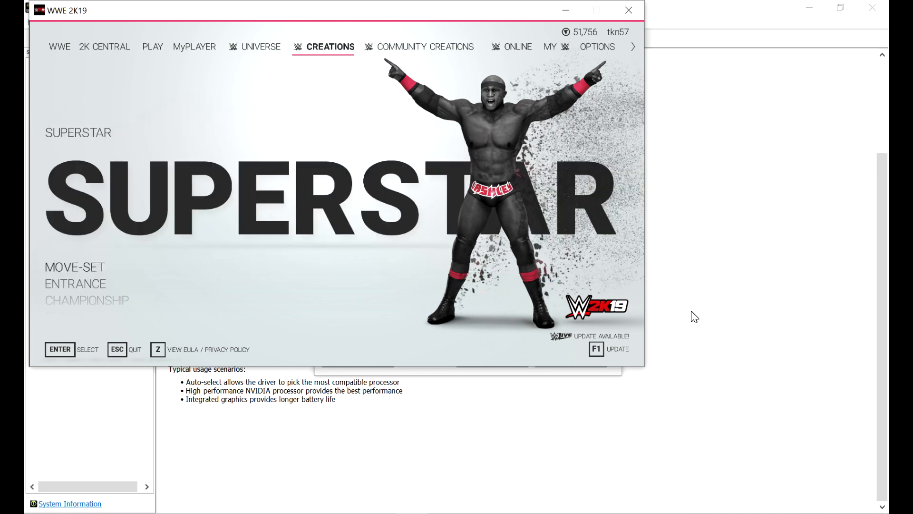
{"action": "key", "text": "Return"}
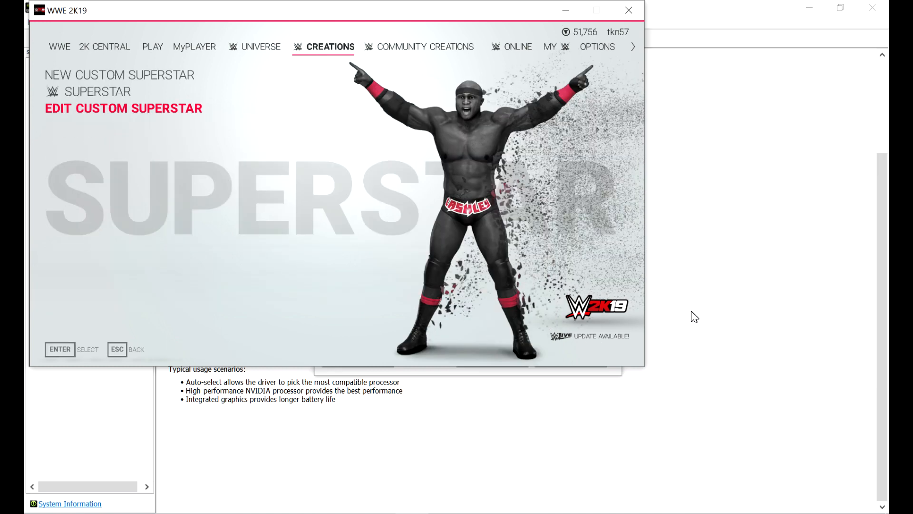
{"action": "key", "text": "Return"}
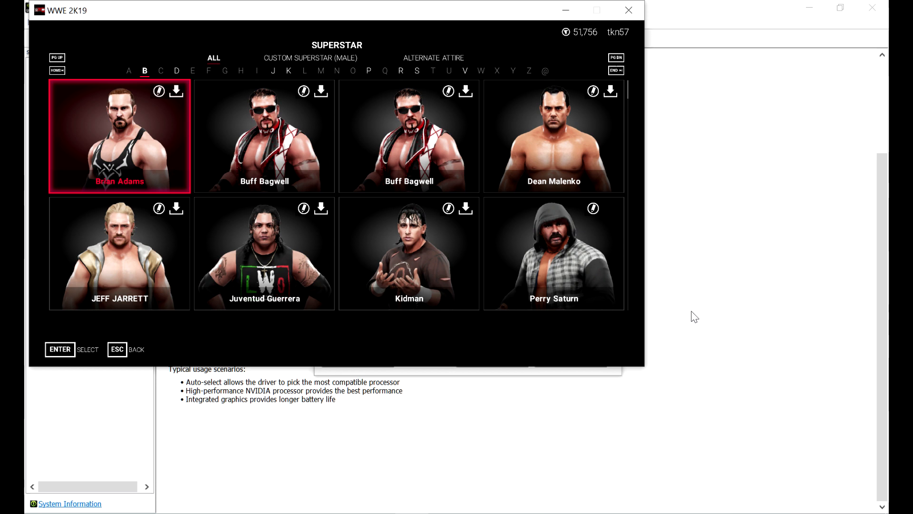
{"action": "key", "text": "Return"}
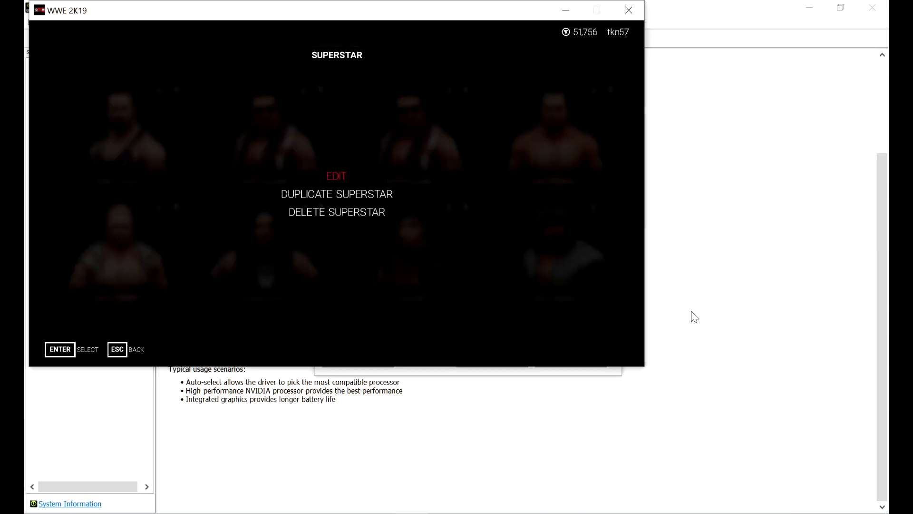
{"action": "key", "text": "Return"}
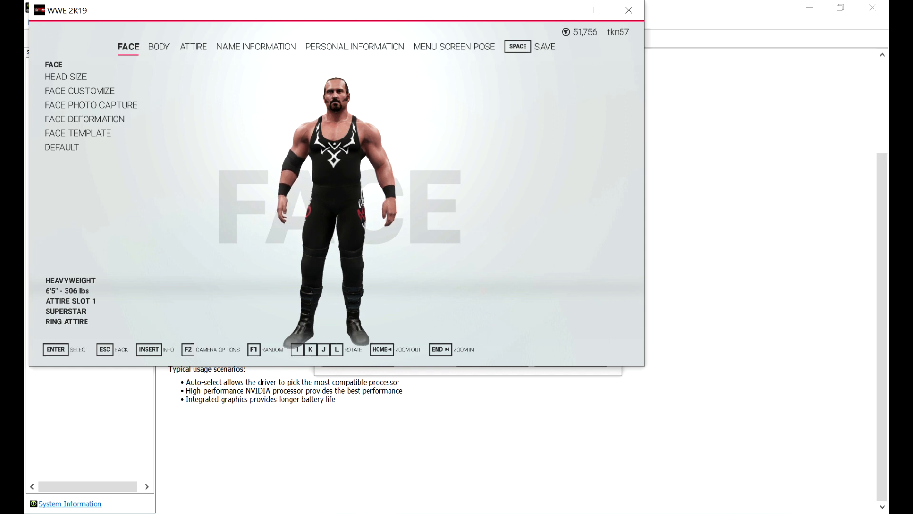
Step: Switch to Ninja Ripper, check the rip key assignments in its settings, and return to the WWE 2K19 editor
{"action": "key", "text": "alt+Tab"}
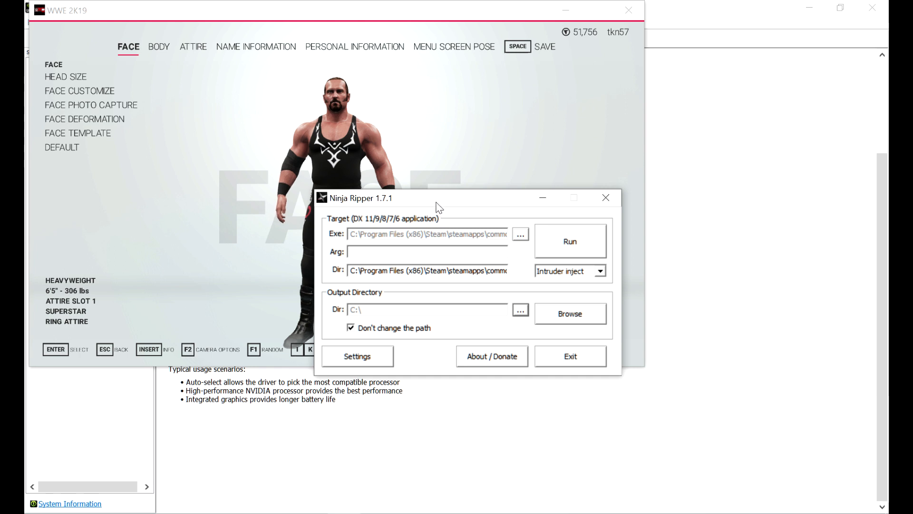
{"action": "left_click", "coordinate": [357, 357]}
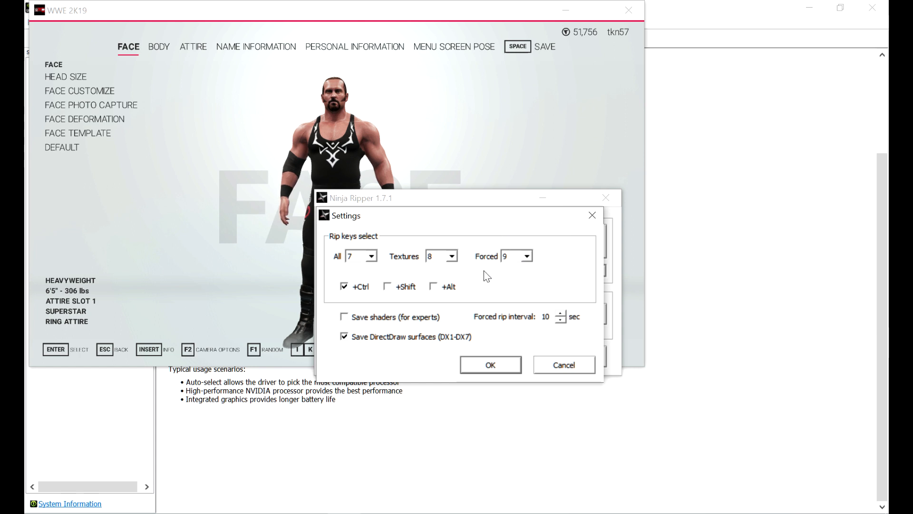
{"action": "left_click", "coordinate": [487, 369]}
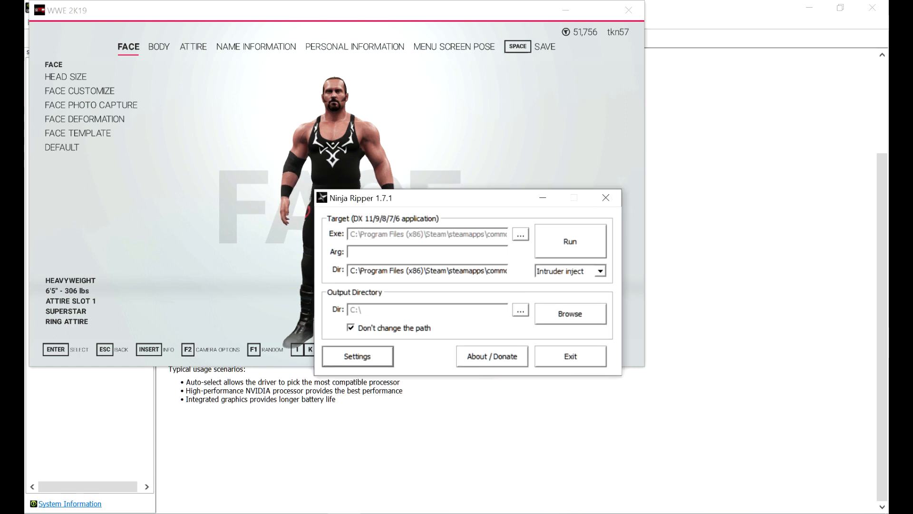
{"action": "left_click", "coordinate": [345, 4]}
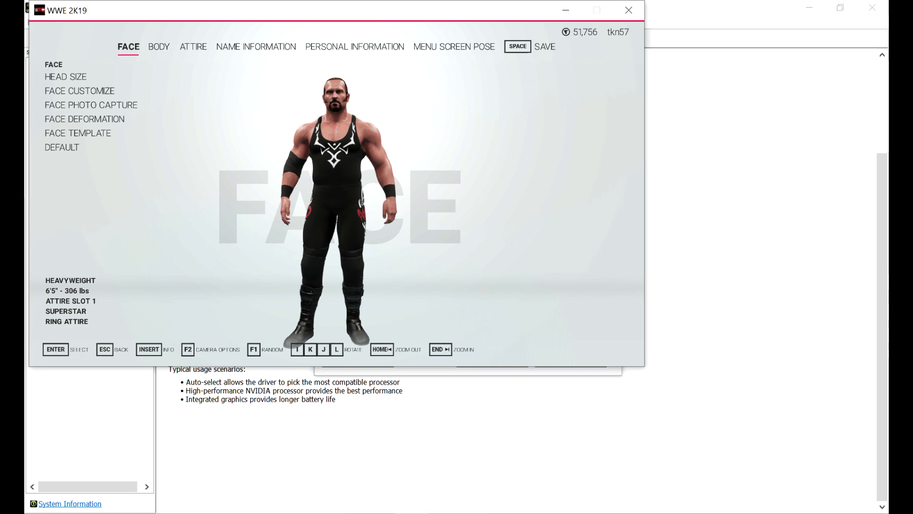
Step: Open the superstar's Head Size editing and frame the whole unclothed body with the camera options
{"action": "key", "text": "Return"}
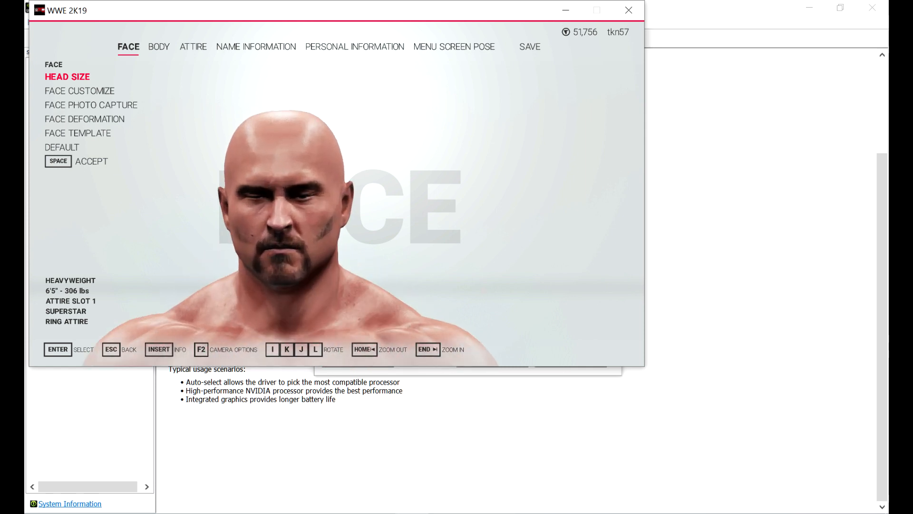
{"action": "key", "text": "F2"}
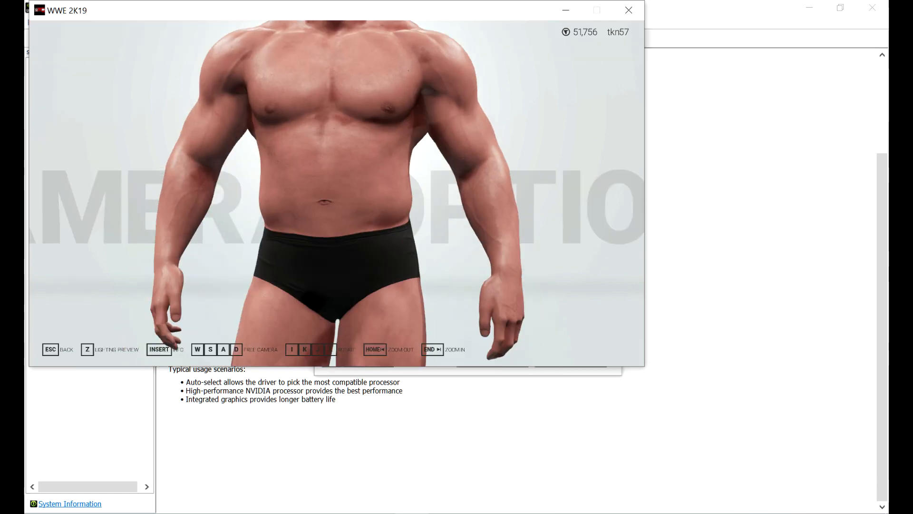
{"action": "key", "text": "Home"}
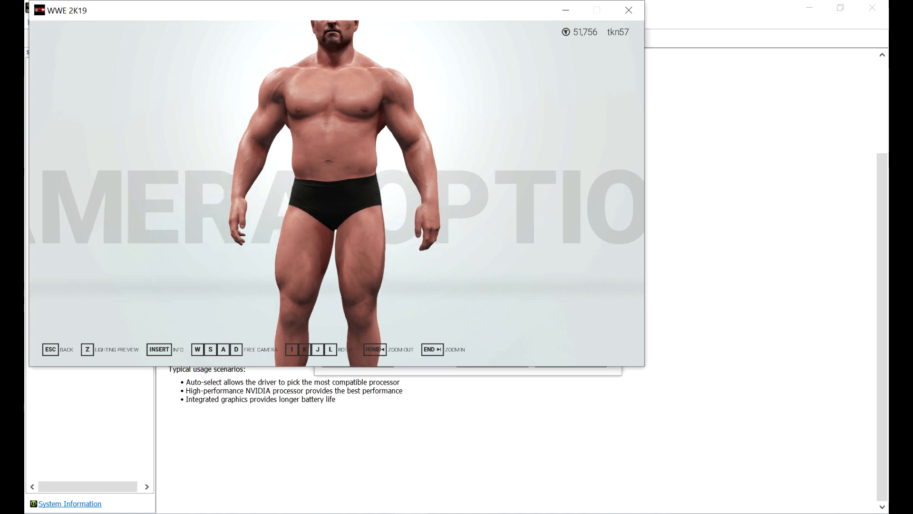
{"action": "key", "text": "Home"}
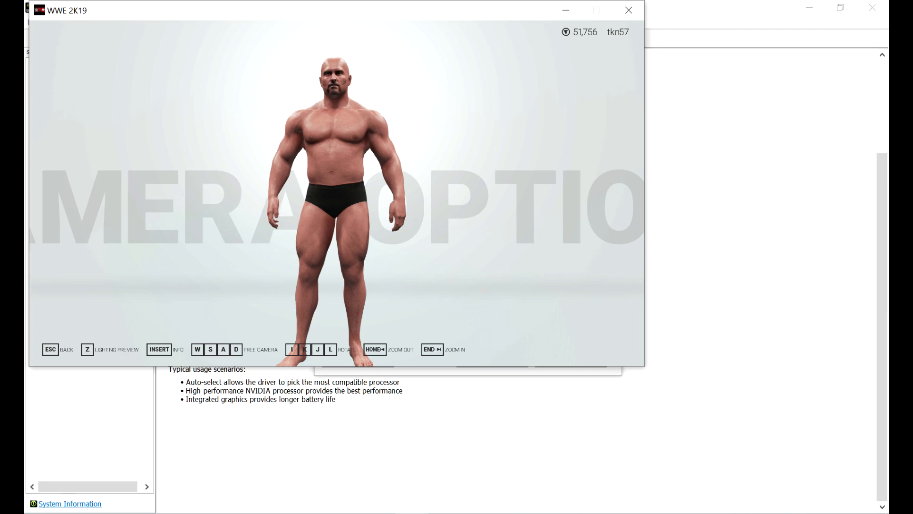
Step: Leave the camera options, frame the superstar's head in close-up, and accept the head size
{"action": "key", "text": "Escape"}
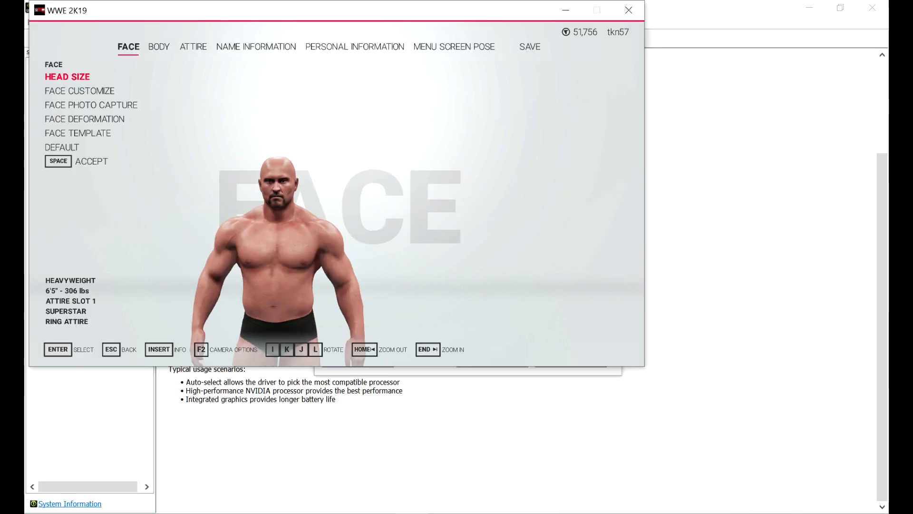
{"action": "key", "text": "End"}
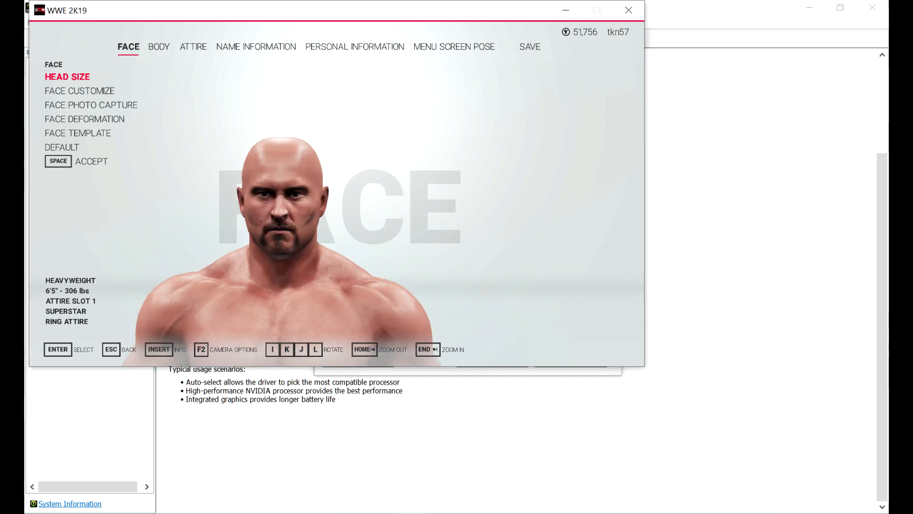
{"action": "key", "text": "End"}
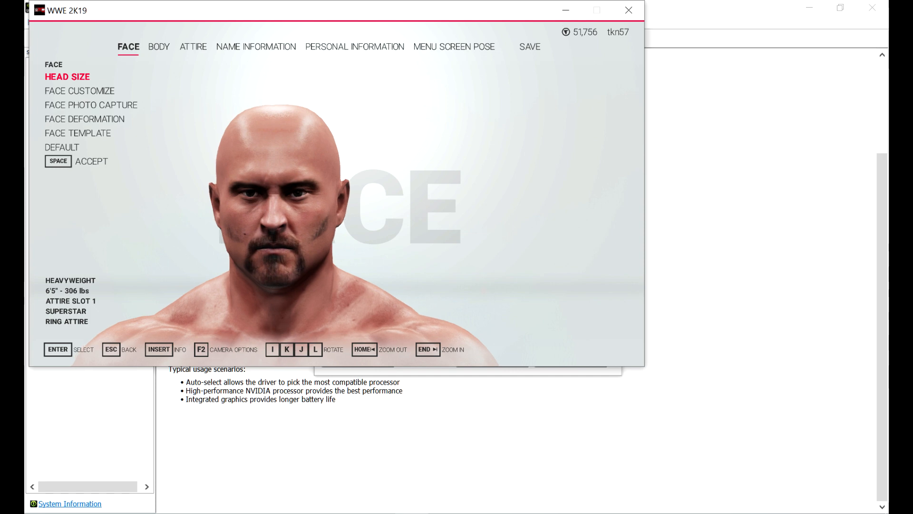
{"action": "key", "text": "space"}
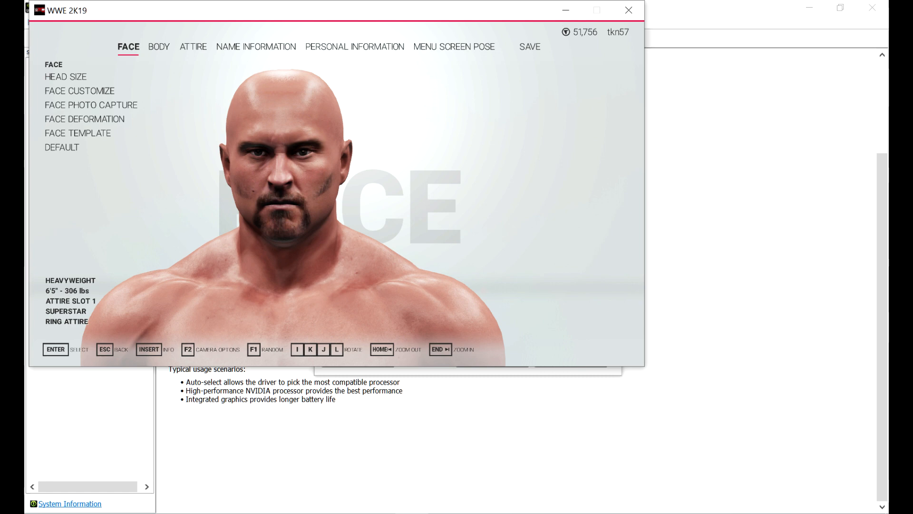
{"action": "key", "text": "Right"}
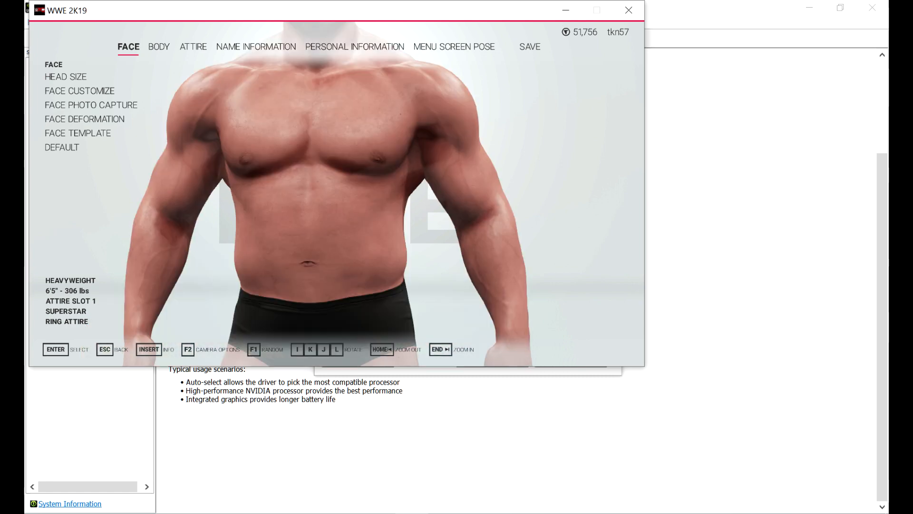
Step: Frame the superstar's whole body, open the attire editing, and display the fully clothed superstar with the camera options
{"action": "key", "text": "Home"}
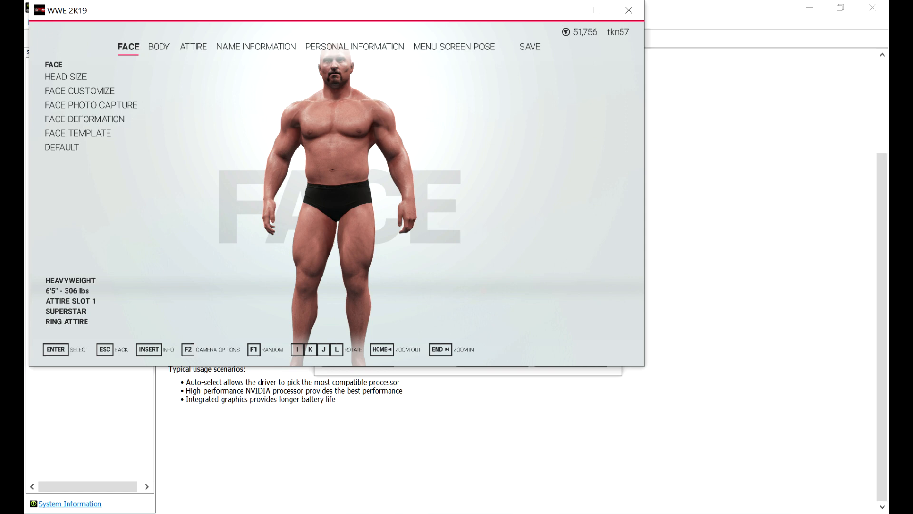
{"action": "key", "text": "Home"}
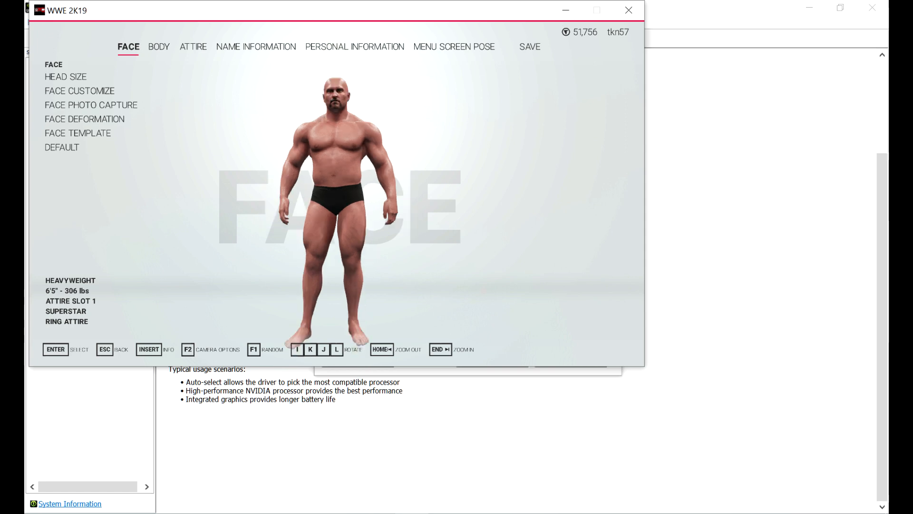
{"action": "key", "text": "Return"}
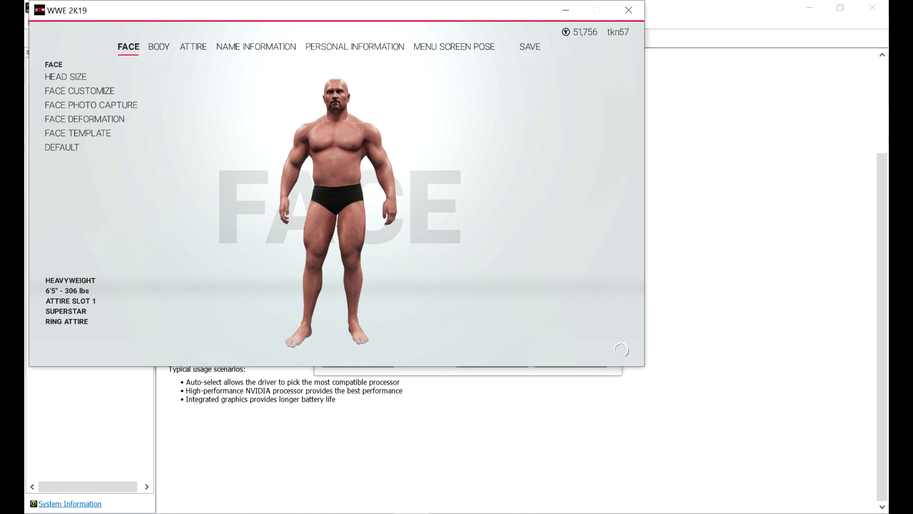
{"action": "key", "text": "Right"}
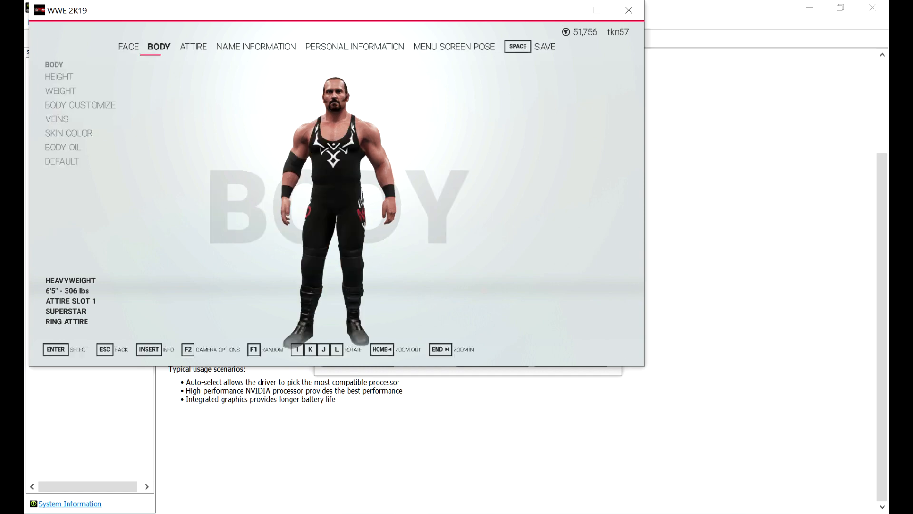
{"action": "key", "text": "Right"}
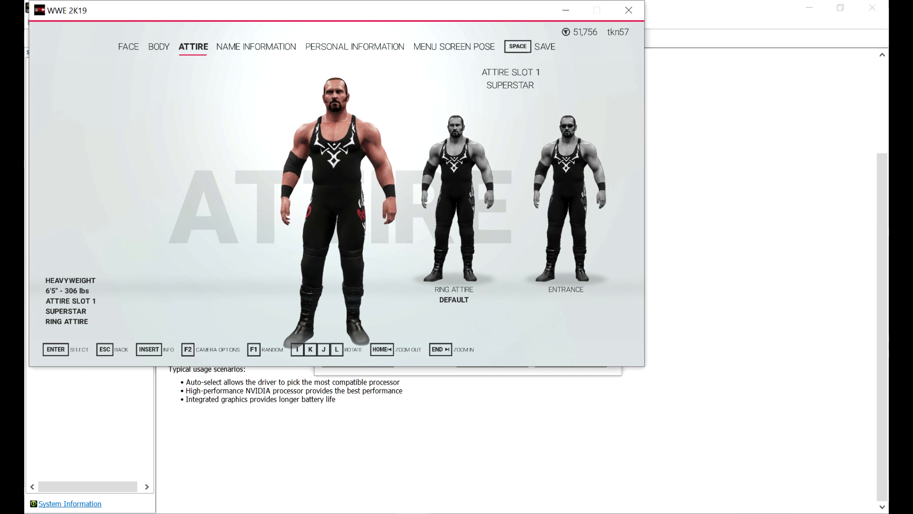
{"action": "key", "text": "Return"}
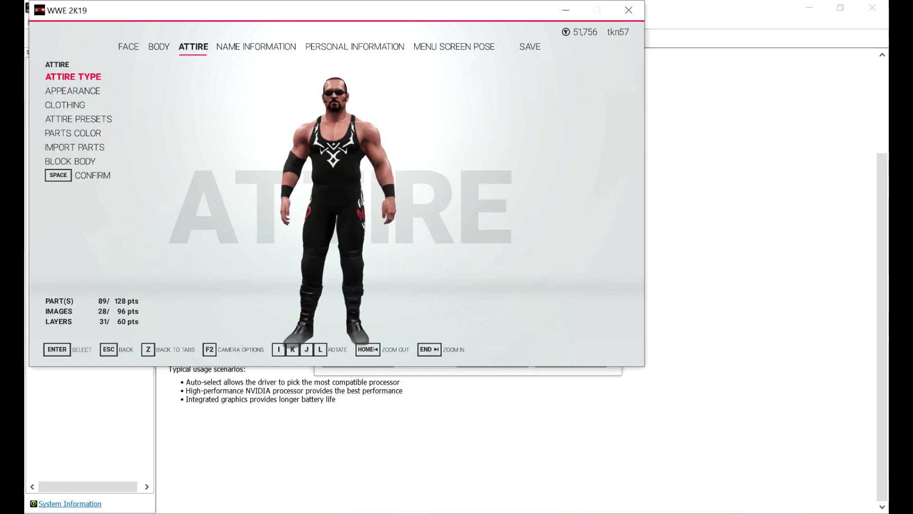
{"action": "key", "text": "F2"}
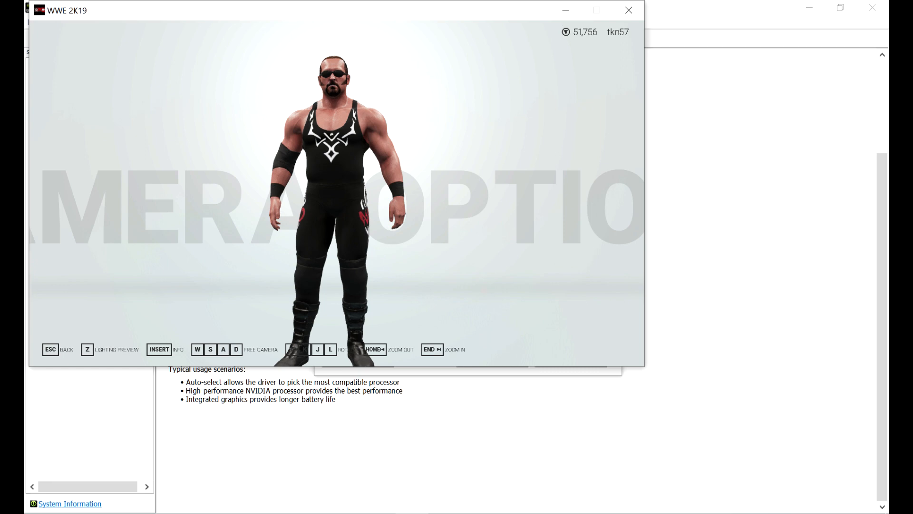
Step: Leave the superstar editor, quit WWE 2K19, and close the NVIDIA Control Panel
{"action": "key", "text": "Escape"}
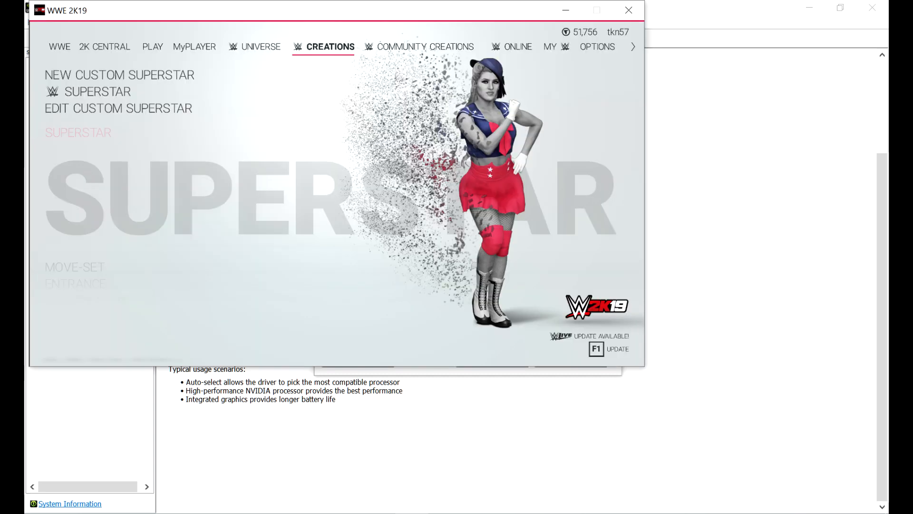
{"action": "key", "text": "Escape"}
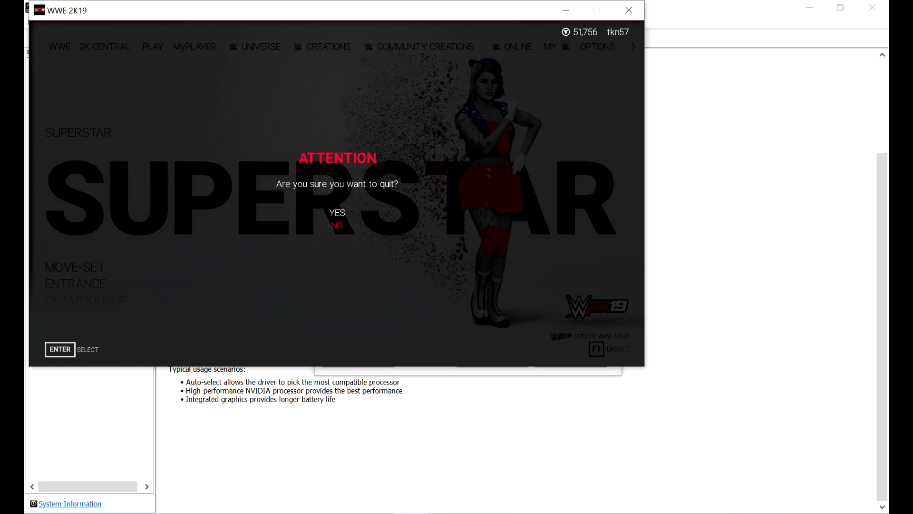
{"action": "key", "text": "Return"}
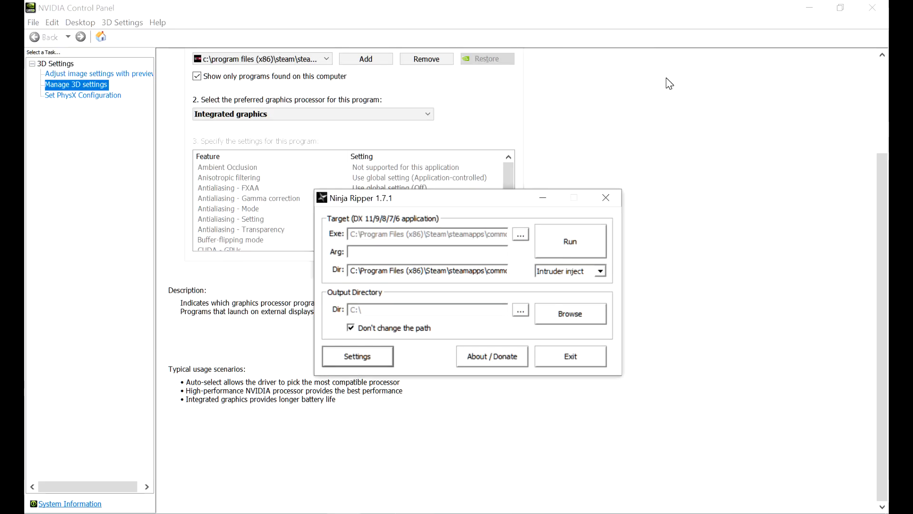
{"action": "left_click", "coordinate": [866, 6]}
{"action": "left_click", "coordinate": [866, 5]}
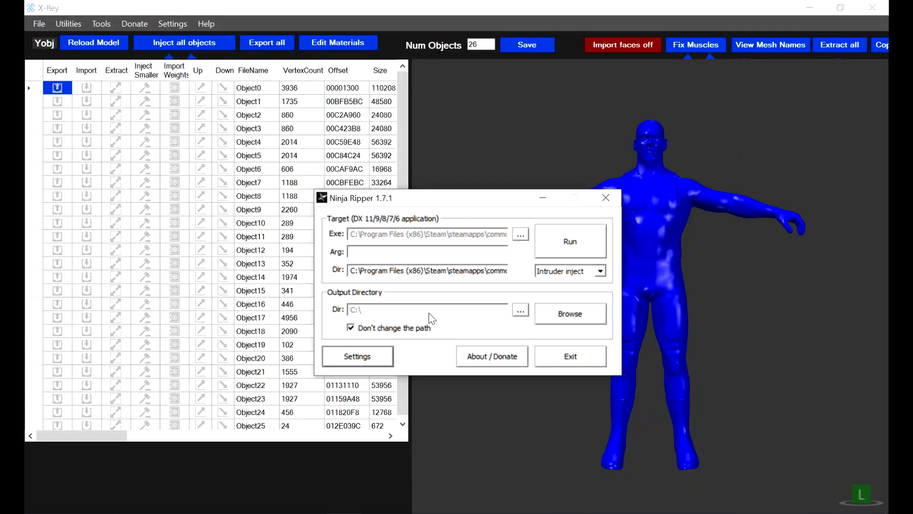
Step: Switch to File Explorer and open the rip session folder 2021.04.26_08.49.05_WWE2K19_x64.exe_11208 inside _NinjaRipper
{"action": "mouse_move", "coordinate": [180, 513]}
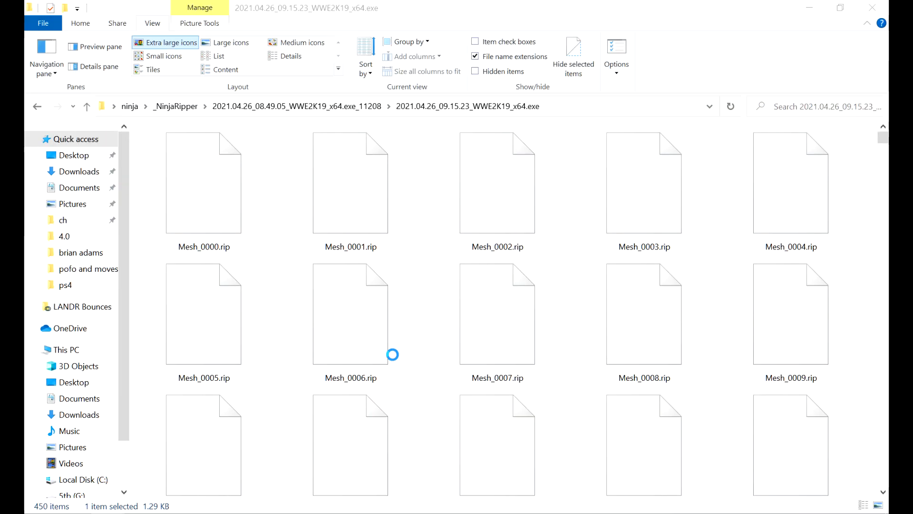
{"action": "left_click", "coordinate": [387, 475]}
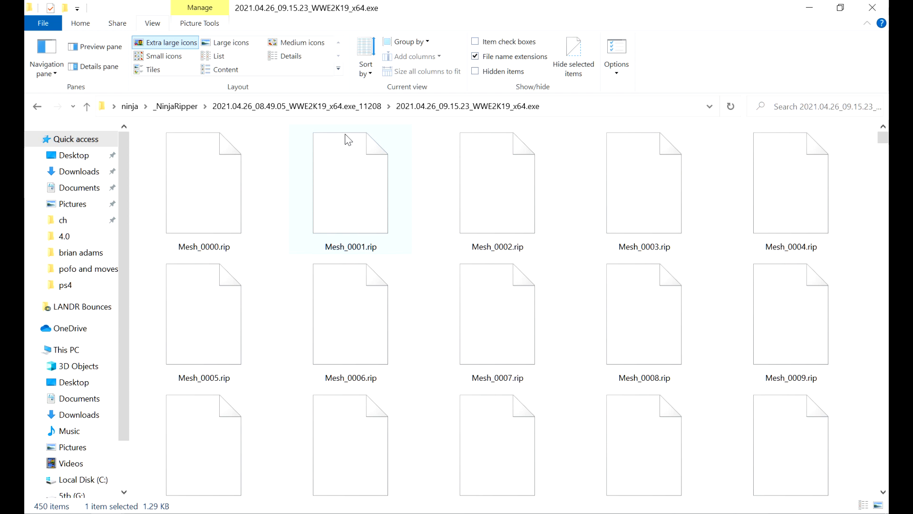
{"action": "left_click", "coordinate": [188, 108]}
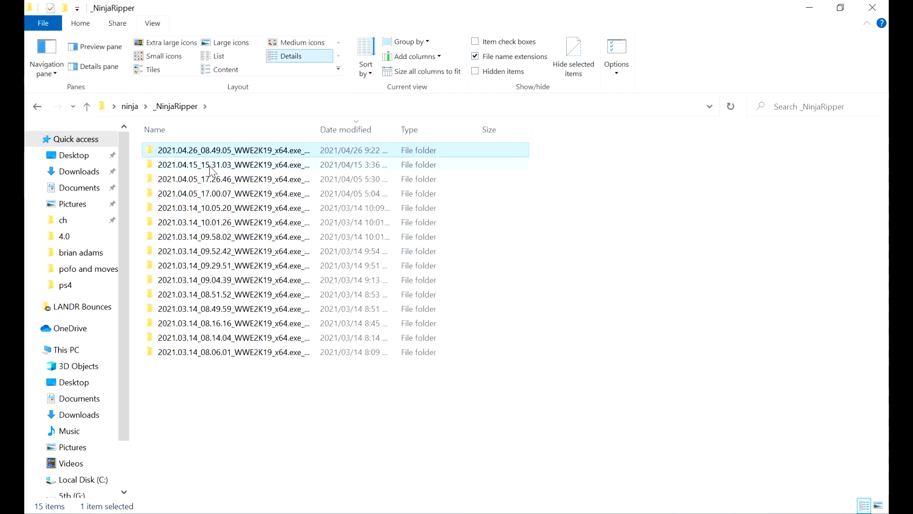
{"action": "left_click", "coordinate": [36, 110]}
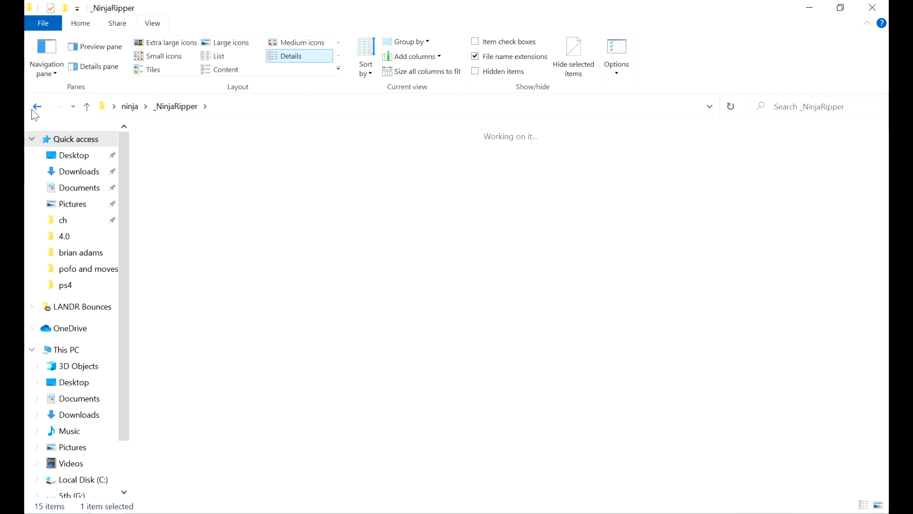
{"action": "left_click", "coordinate": [165, 109]}
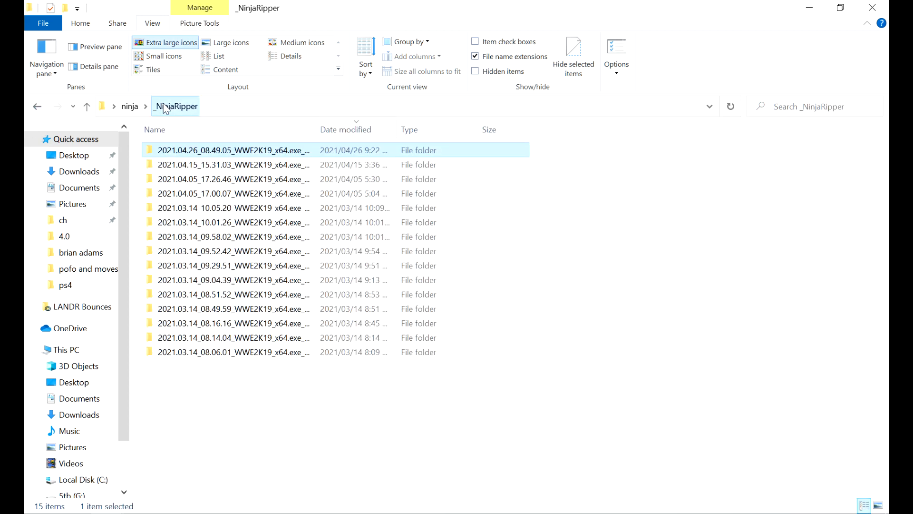
{"action": "double_click", "coordinate": [202, 151]}
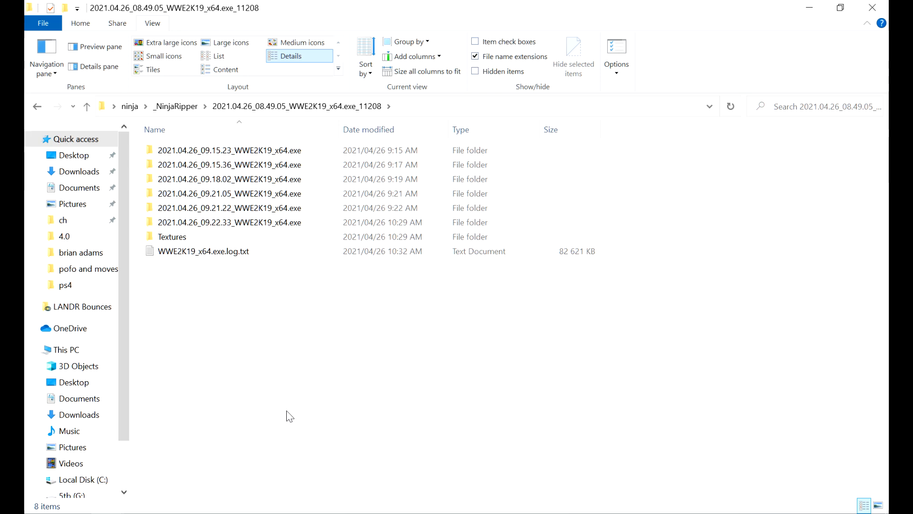
Step: Open the session's Textures folder and look through the ripped textures, selecting the face textures Tex_0108.dds and Tex_0517.dds
{"action": "double_click", "coordinate": [161, 237]}
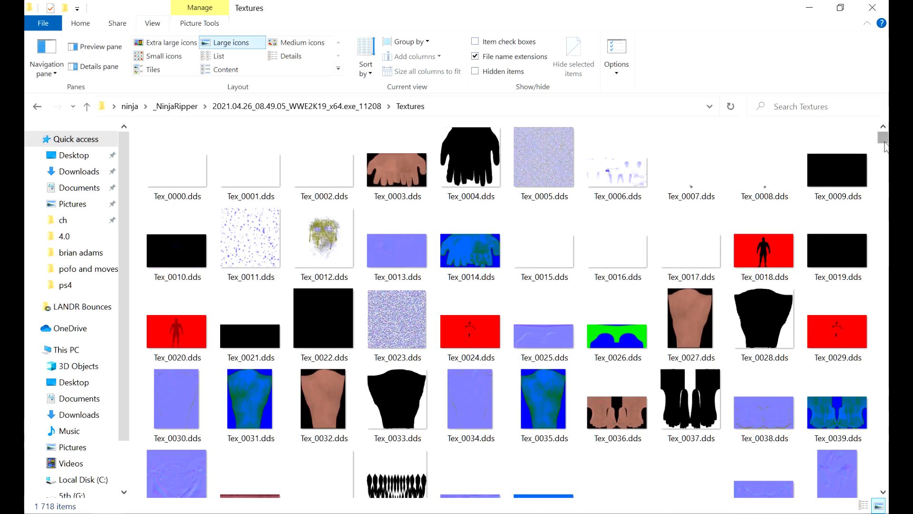
{"action": "left_click_drag", "start_coordinate": [885, 145], "coordinate": [884, 166]}
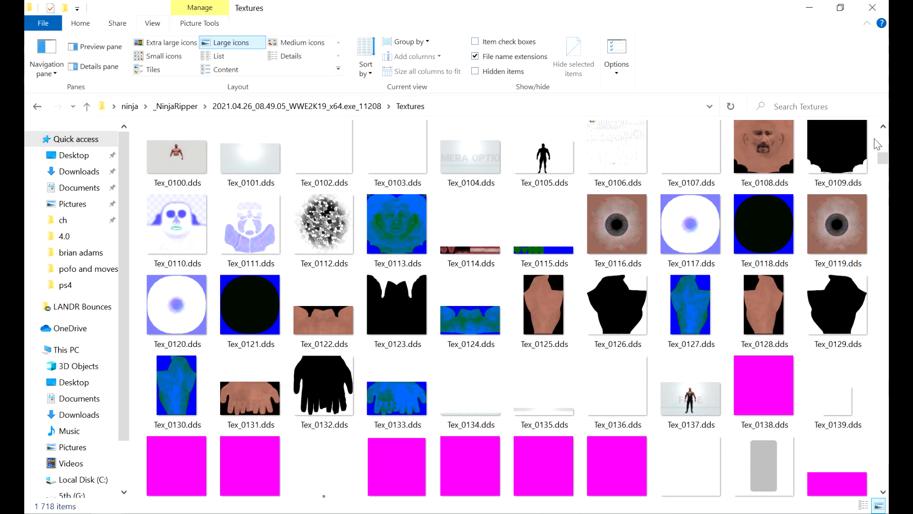
{"action": "left_click_drag", "start_coordinate": [883, 159], "coordinate": [884, 267]}
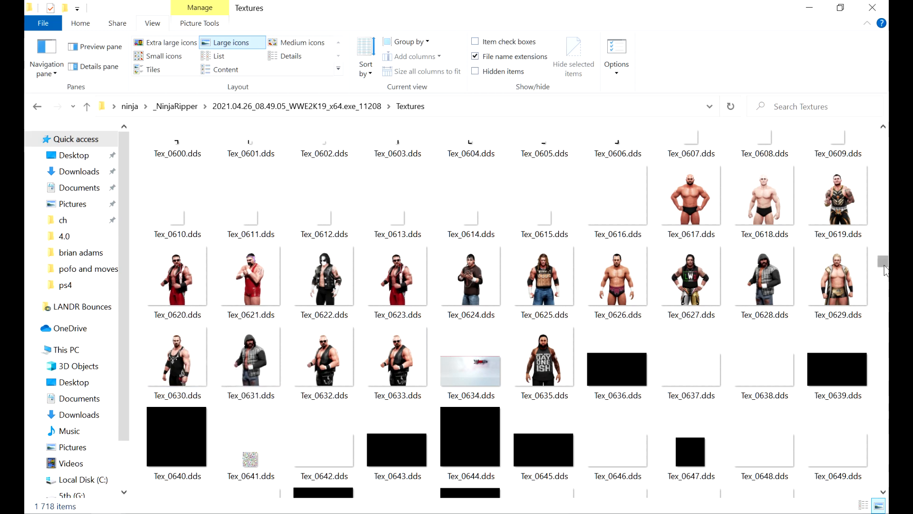
{"action": "left_click_drag", "start_coordinate": [884, 269], "coordinate": [886, 163]}
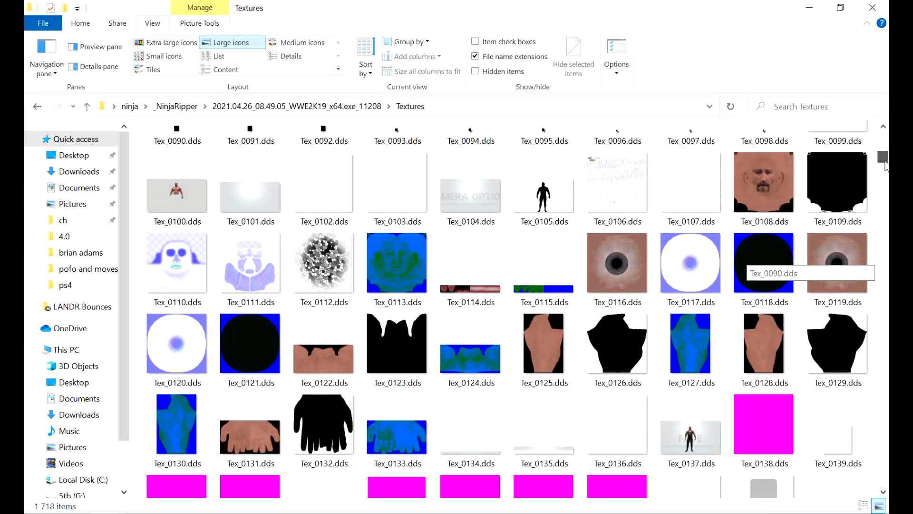
{"action": "left_click", "coordinate": [755, 190]}
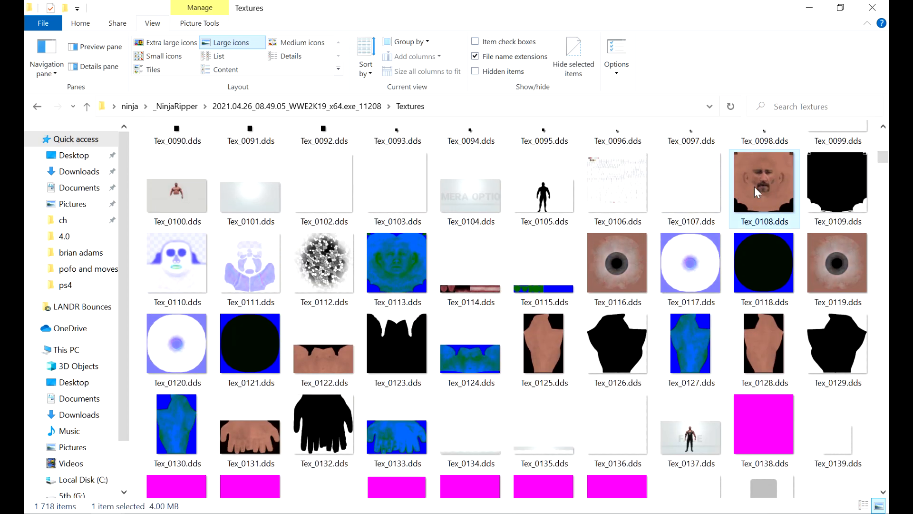
{"action": "left_click_drag", "start_coordinate": [883, 157], "coordinate": [882, 243]}
{"action": "left_click", "coordinate": [690, 304]}
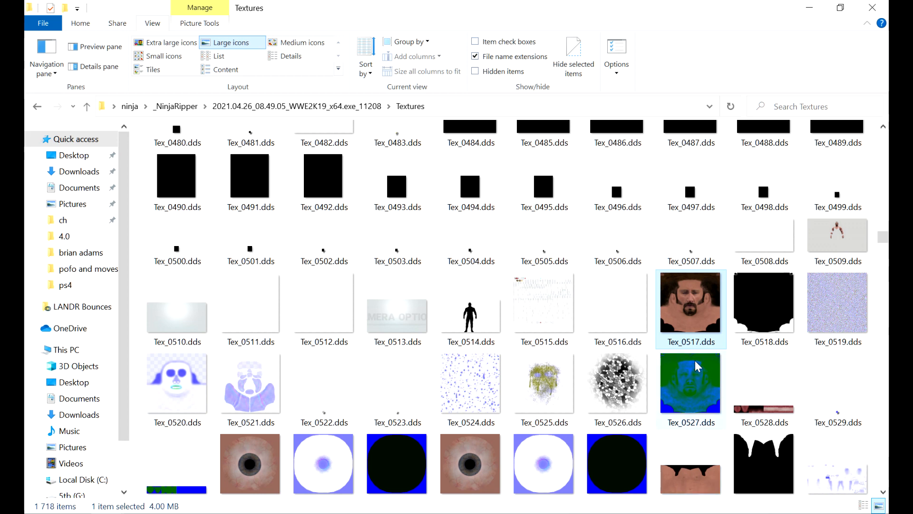
{"action": "mouse_move", "coordinate": [699, 261]}
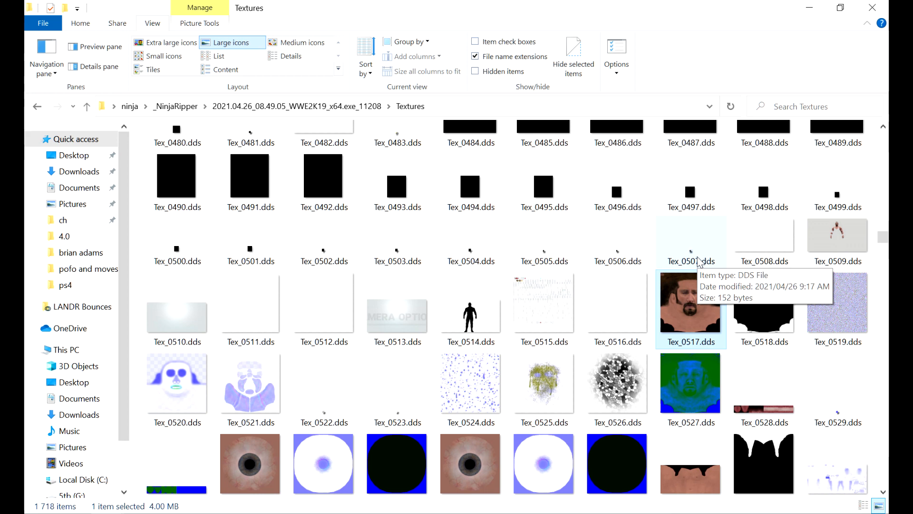
Step: Open the 2021.04.26_09.15.23_WWE2K19_x64.exe folder and examine its textures and meshes, selecting Tex_0119_0.dds and Mesh_0000.rip
{"action": "left_click", "coordinate": [288, 107]}
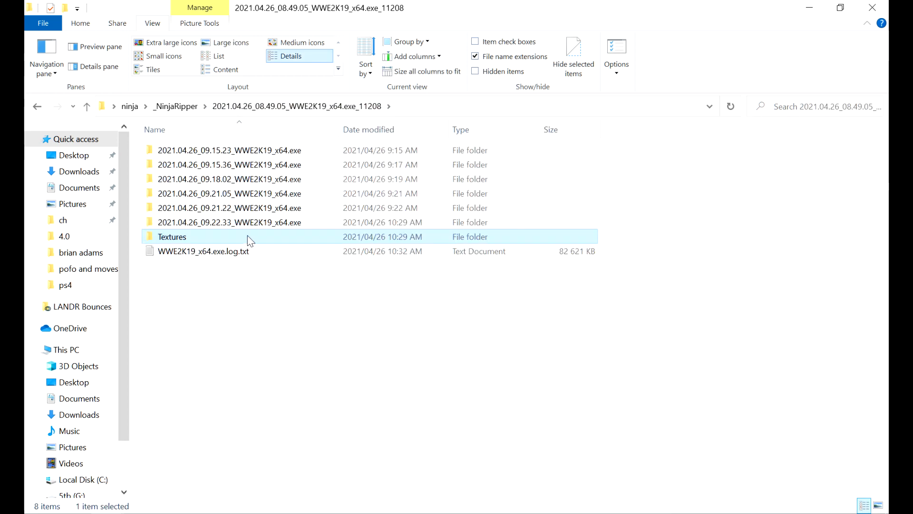
{"action": "double_click", "coordinate": [270, 153]}
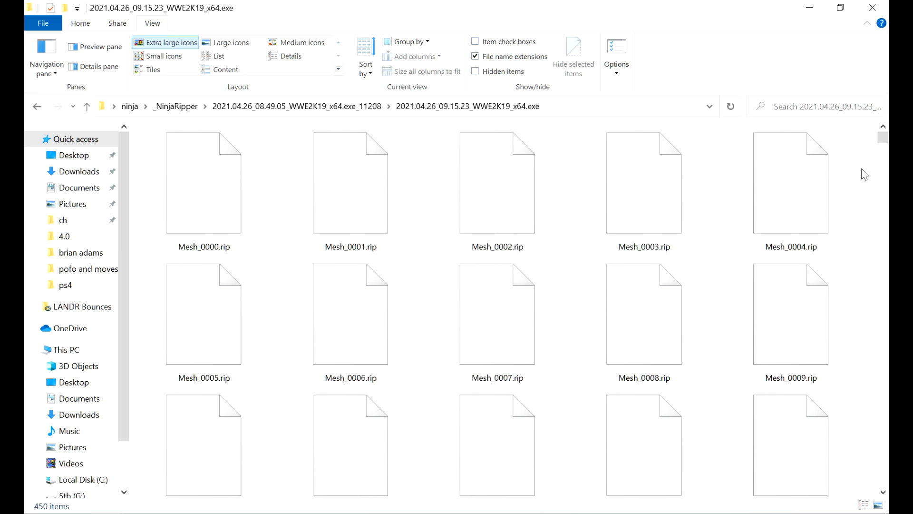
{"action": "left_click_drag", "start_coordinate": [883, 137], "coordinate": [885, 431]}
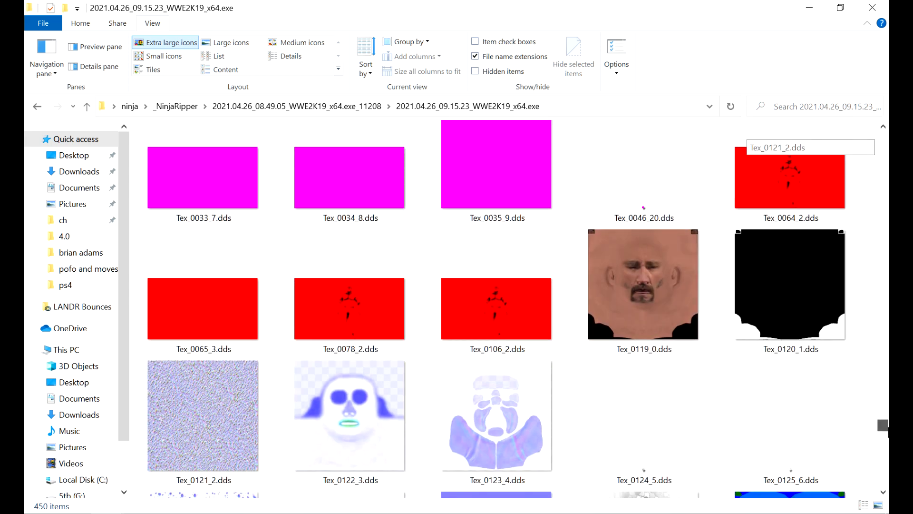
{"action": "left_click", "coordinate": [620, 304]}
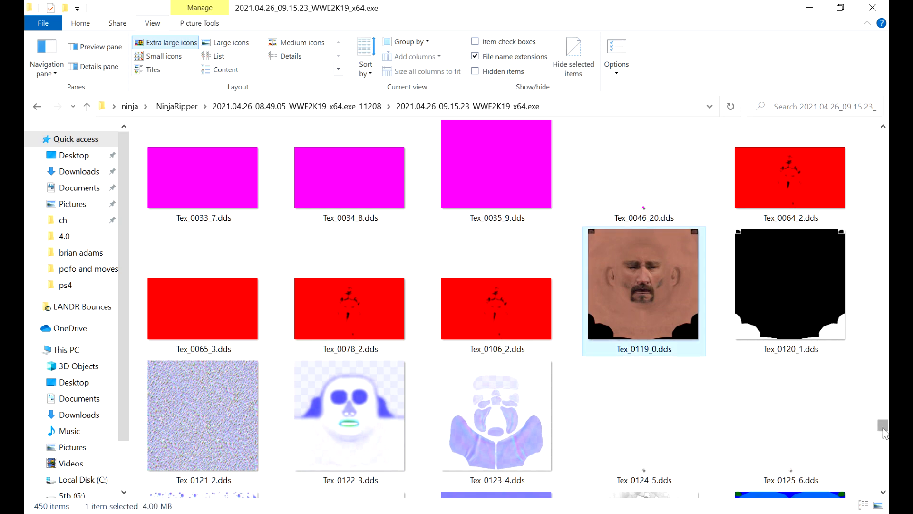
{"action": "left_click_drag", "start_coordinate": [884, 433], "coordinate": [884, 137]}
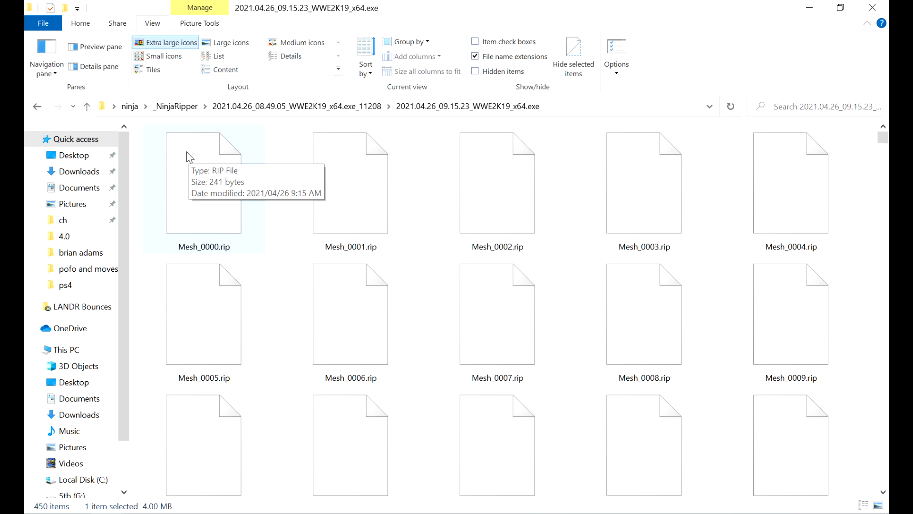
{"action": "left_click", "coordinate": [190, 194]}
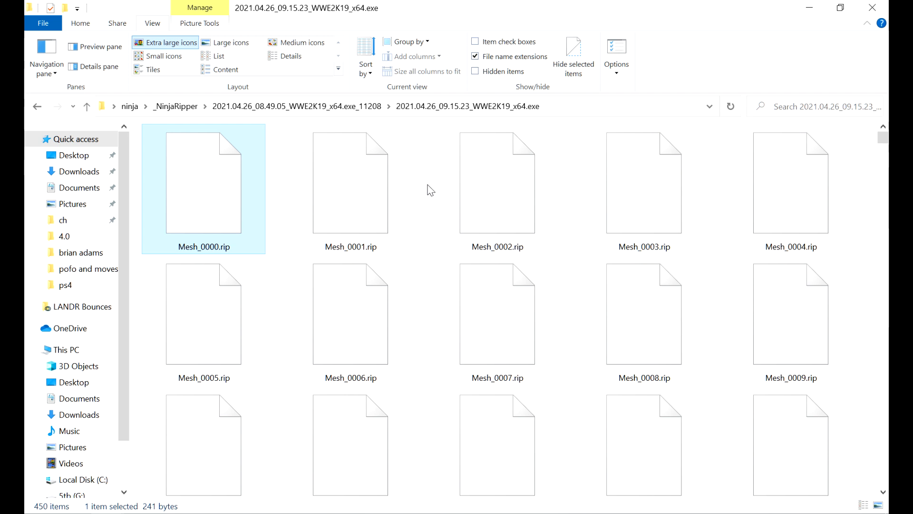
Step: Switch to 3ds Max, move the Ninja Ripper Importer window clear of the scene list, and recheck the rip folder before returning
{"action": "left_click", "coordinate": [404, 460]}
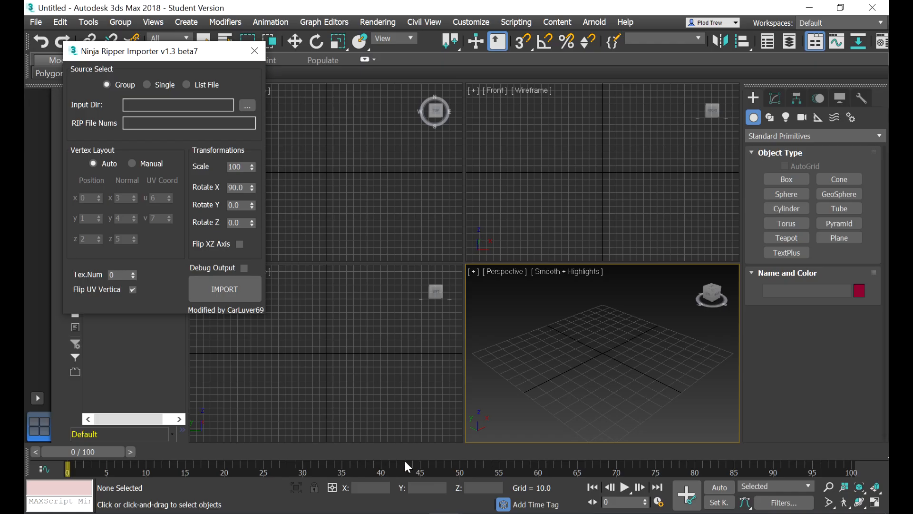
{"action": "left_click_drag", "start_coordinate": [127, 53], "coordinate": [306, 89]}
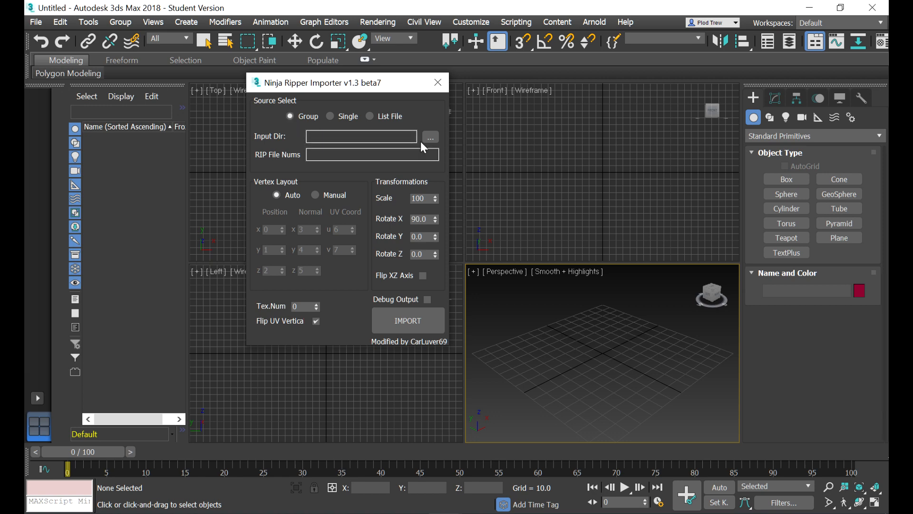
{"action": "left_click", "coordinate": [90, 513]}
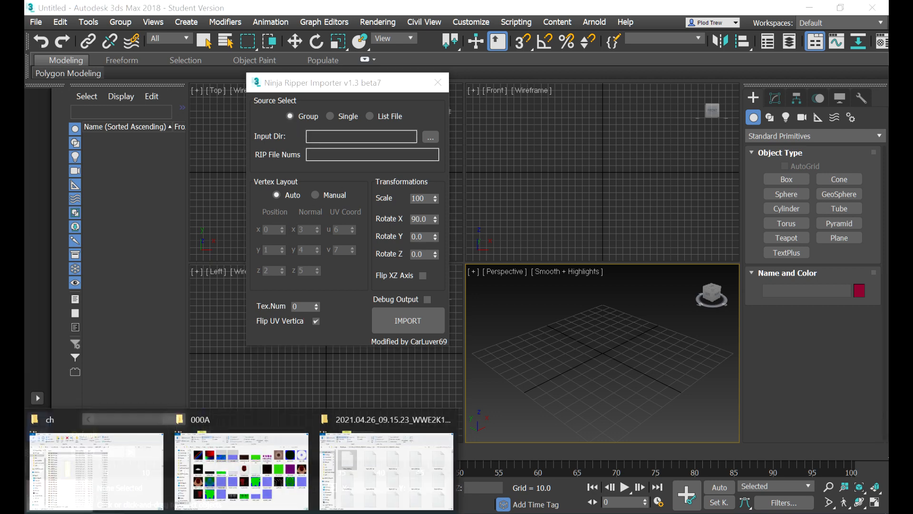
{"action": "left_click", "coordinate": [389, 448]}
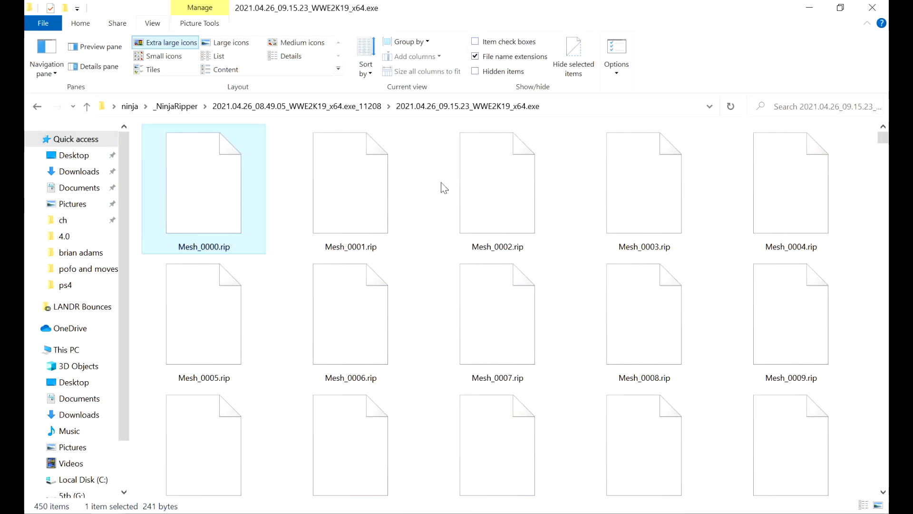
{"action": "key", "text": "alt+Tab"}
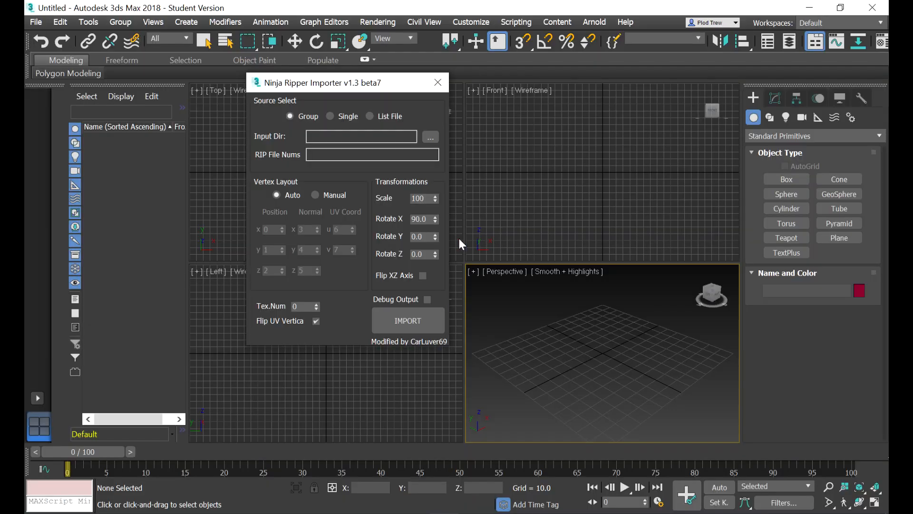
Step: Return to the rip folder and look through its numbered mesh files to find the range to import
{"action": "left_click", "coordinate": [384, 154]}
{"action": "key", "text": "alt+Tab"}
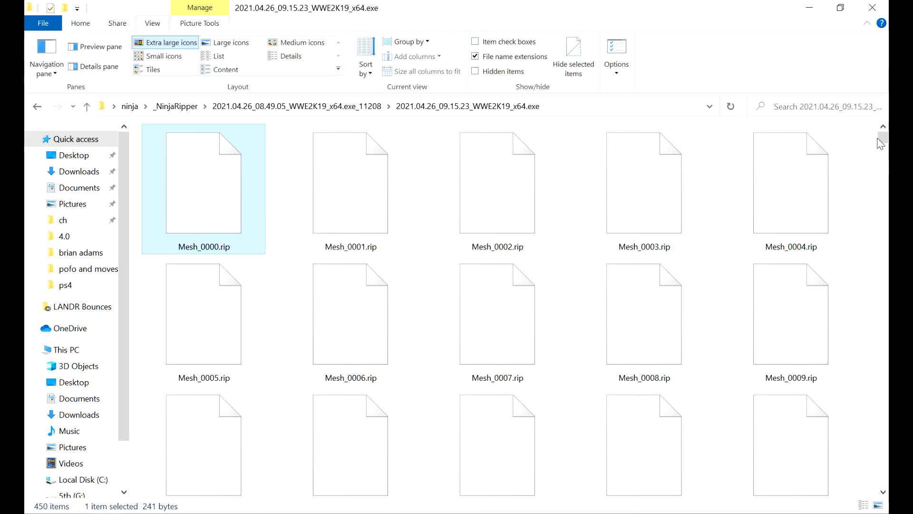
{"action": "left_click_drag", "start_coordinate": [880, 144], "coordinate": [882, 402]}
{"action": "left_click", "coordinate": [665, 380]}
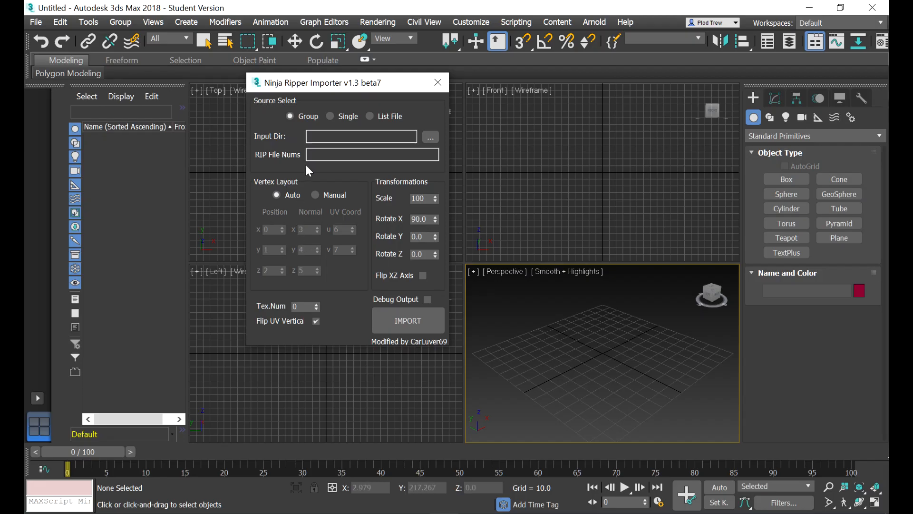
Step: Set the importer's RIP file numbers to 0-348, scale to 1 and Rotate X to 0, and start the import
{"action": "left_click", "coordinate": [311, 156]}
{"action": "type", "text": "0-348"}
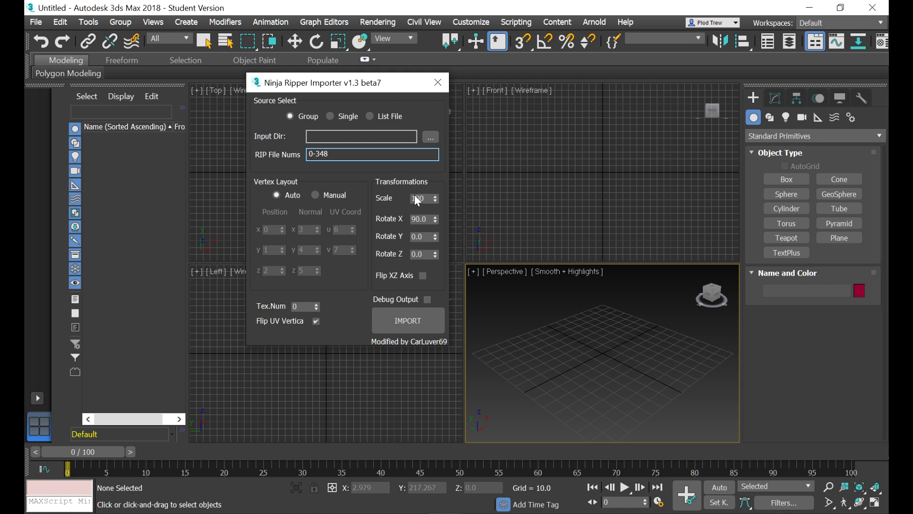
{"action": "left_click", "coordinate": [435, 197]}
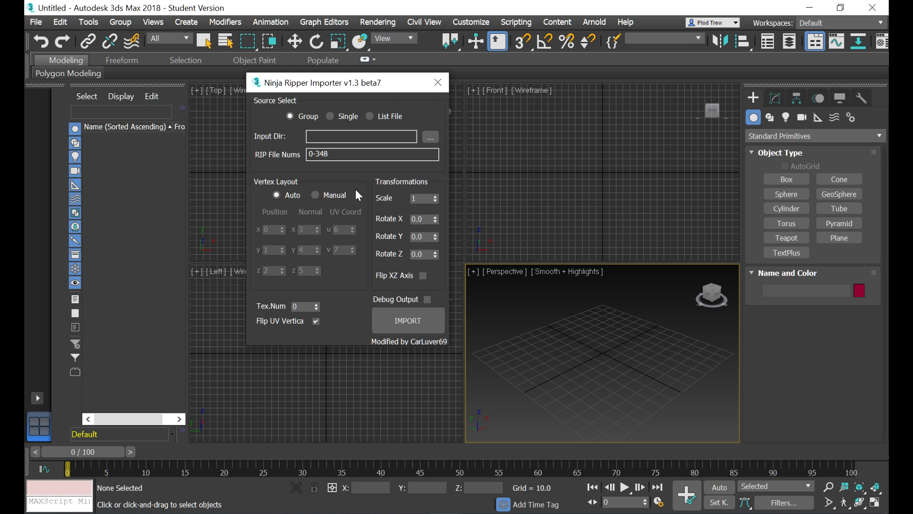
{"action": "left_click", "coordinate": [390, 326]}
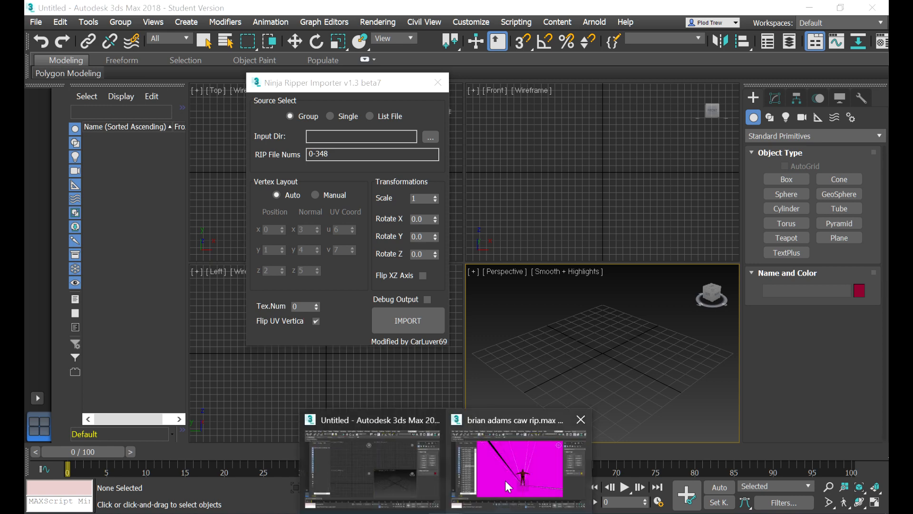
Step: Switch to the brian adams caw rip.max scene and examine the textured character standing in T-pose
{"action": "left_click", "coordinate": [507, 478]}
{"action": "scroll", "coordinate": [471, 210], "scroll_direction": "down", "scroll_amount": 6}
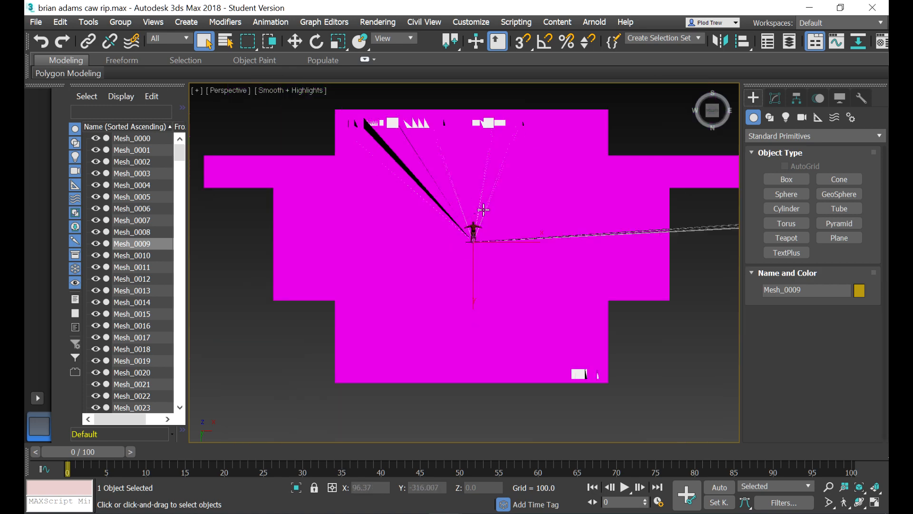
{"action": "scroll", "coordinate": [481, 207], "scroll_direction": "up", "scroll_amount": 6}
{"action": "scroll", "coordinate": [446, 261], "scroll_direction": "up", "scroll_amount": 5}
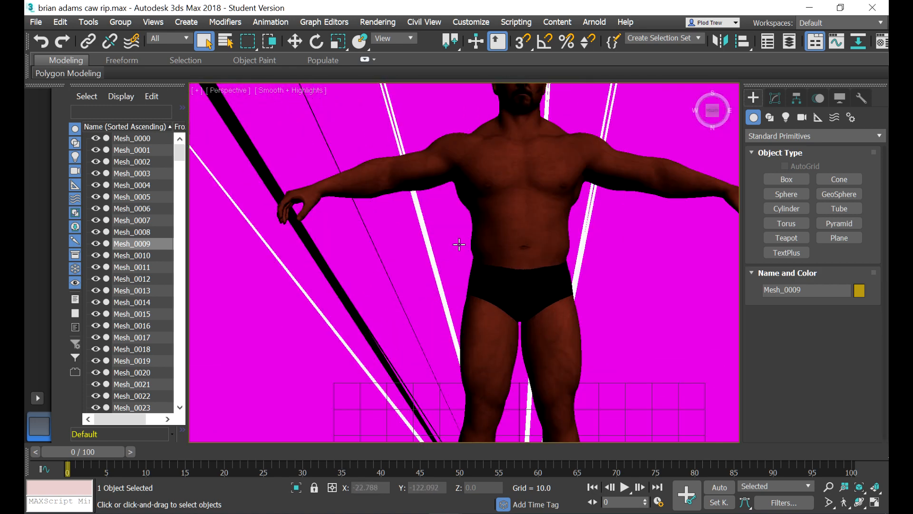
{"action": "scroll", "coordinate": [458, 247], "scroll_direction": "down", "scroll_amount": 3}
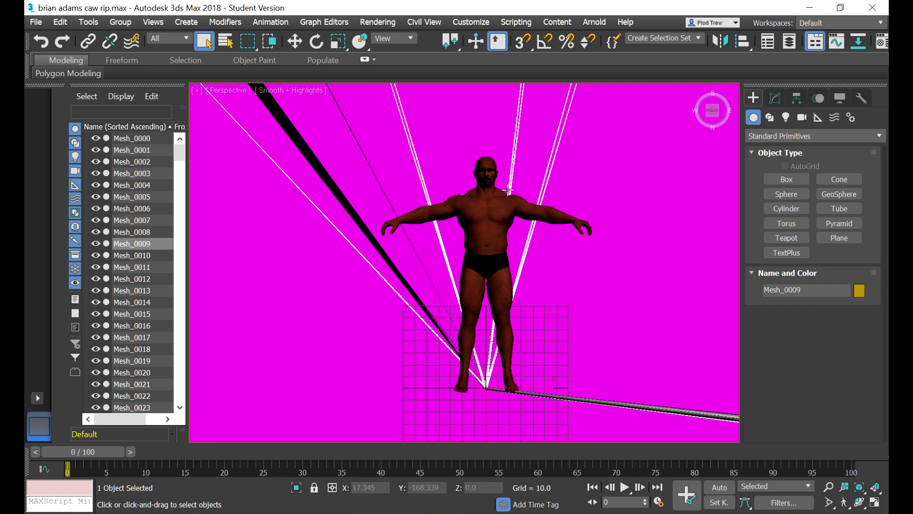
{"action": "scroll", "coordinate": [534, 200], "scroll_direction": "up", "scroll_amount": 3}
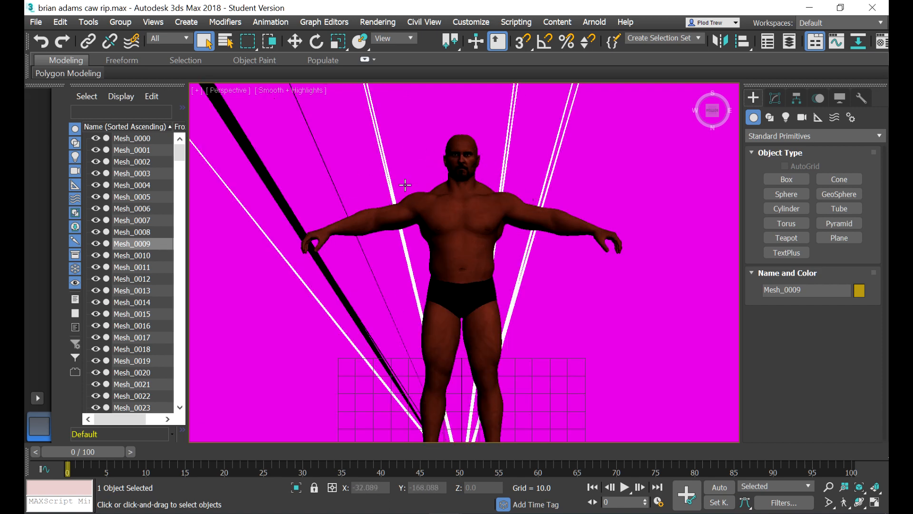
{"action": "scroll", "coordinate": [408, 184], "scroll_direction": "down", "scroll_amount": 3}
{"action": "scroll", "coordinate": [422, 178], "scroll_direction": "up", "scroll_amount": 2}
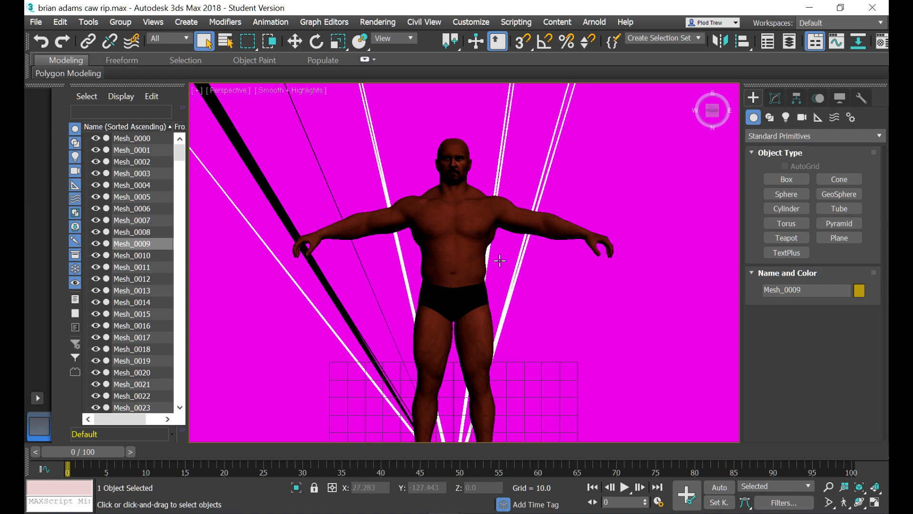
Step: Examine the full extent of the imported rip, including the magenta backdrop and the stray geometry stretching away from the character
{"action": "scroll", "coordinate": [470, 257], "scroll_direction": "down", "scroll_amount": 10}
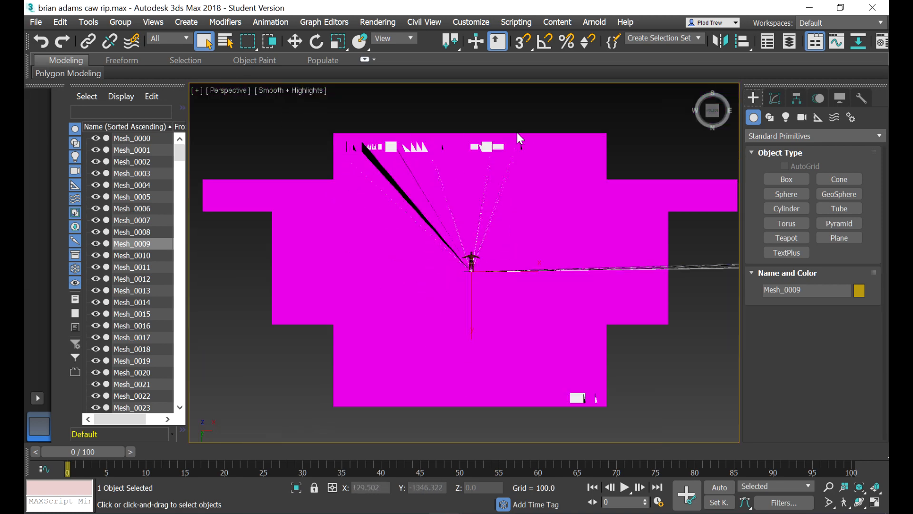
{"action": "scroll", "coordinate": [443, 181], "scroll_direction": "down", "scroll_amount": 2}
{"action": "scroll", "coordinate": [532, 170], "scroll_direction": "up", "scroll_amount": 2}
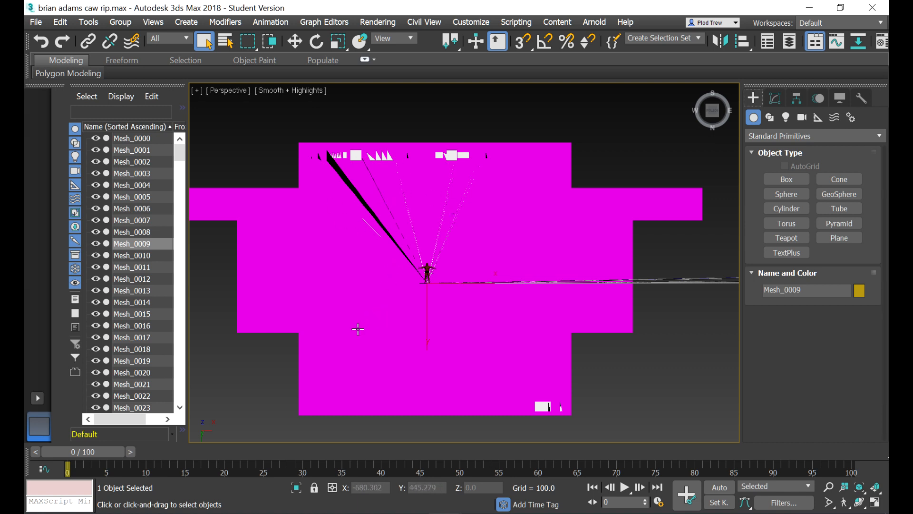
{"action": "scroll", "coordinate": [402, 310], "scroll_direction": "down", "scroll_amount": 3}
{"action": "scroll", "coordinate": [402, 310], "scroll_direction": "down", "scroll_amount": 2}
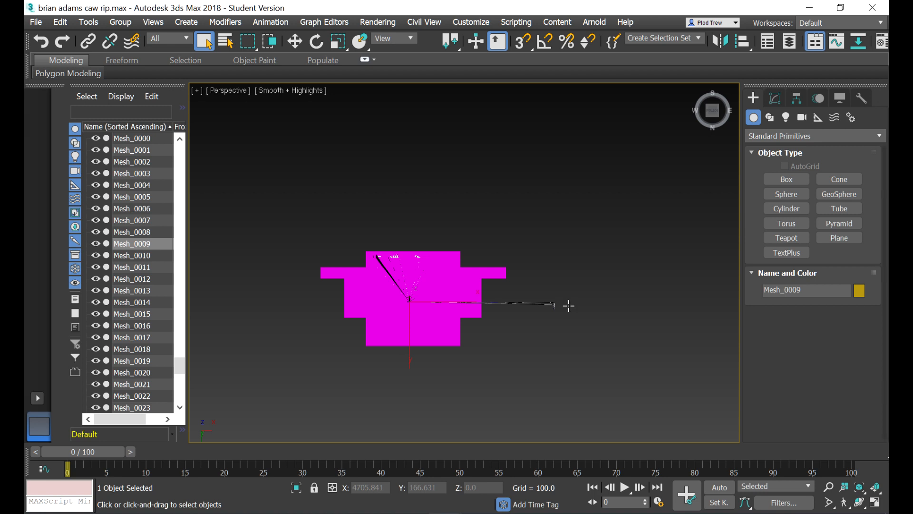
{"action": "scroll", "coordinate": [569, 305], "scroll_direction": "up", "scroll_amount": 2}
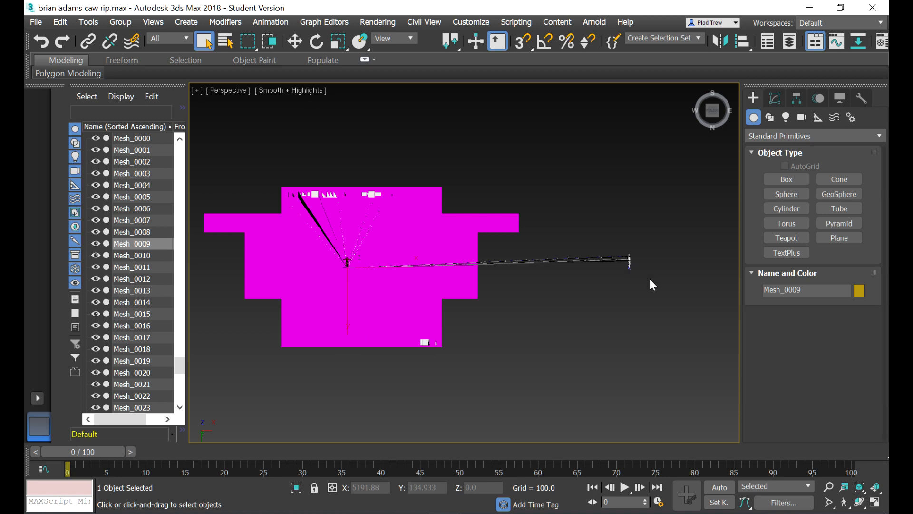
Step: Select Mesh_0258 on the distant untextured figure and examine that figure and its stretched geometry up close
{"action": "left_click_drag", "start_coordinate": [617, 244], "coordinate": [630, 270]}
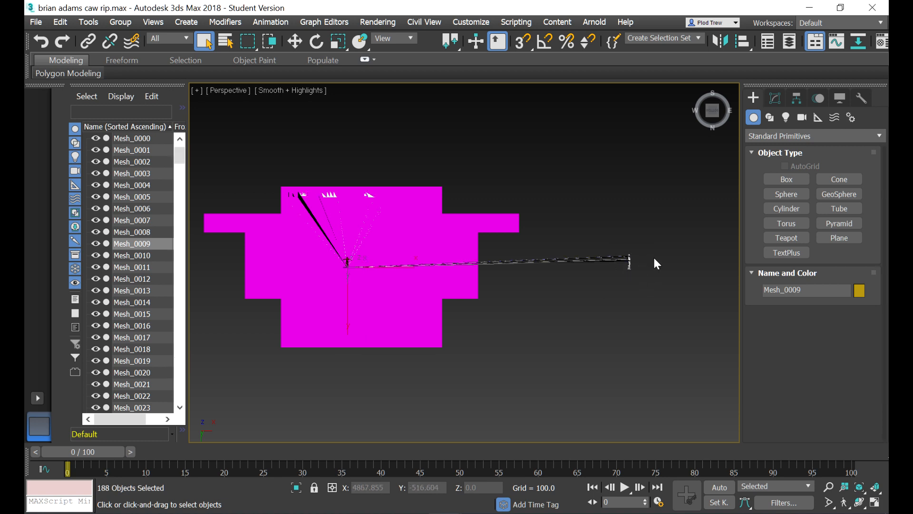
{"action": "scroll", "coordinate": [652, 259], "scroll_direction": "down", "scroll_amount": 1}
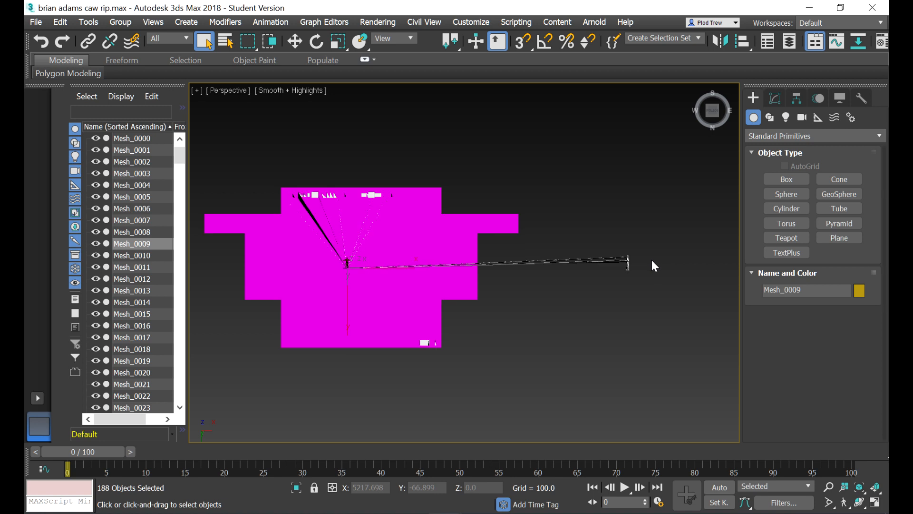
{"action": "scroll", "coordinate": [627, 261], "scroll_direction": "up", "scroll_amount": 4}
{"action": "left_click", "coordinate": [627, 261]}
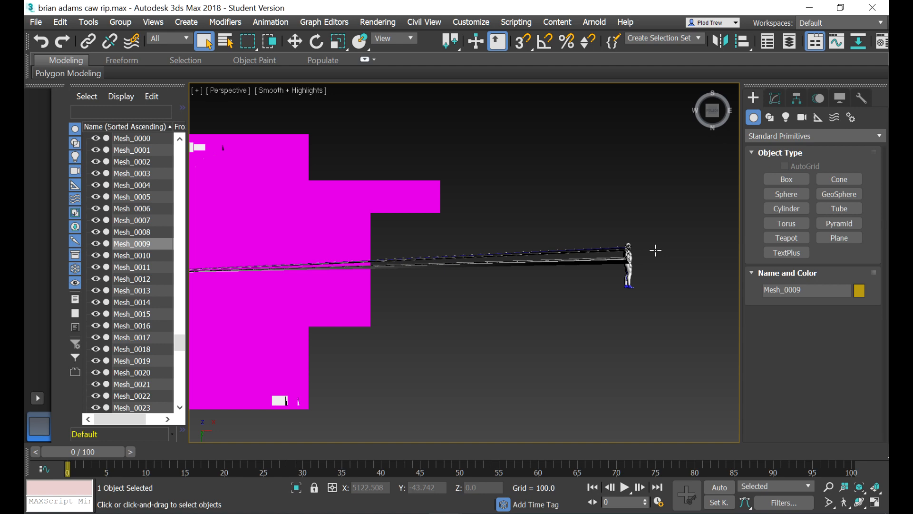
{"action": "key", "text": "z"}
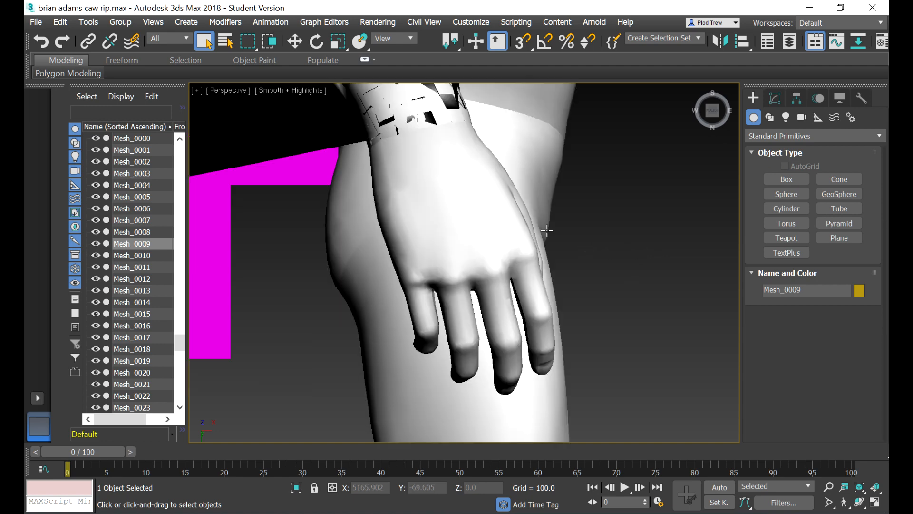
{"action": "scroll", "coordinate": [539, 233], "scroll_direction": "up", "scroll_amount": 5}
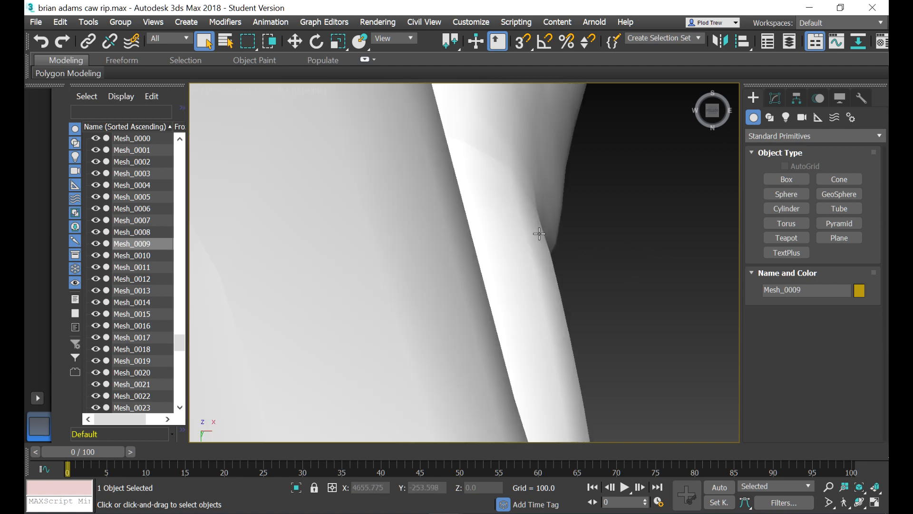
{"action": "left_click", "coordinate": [539, 234]}
{"action": "scroll", "coordinate": [539, 234], "scroll_direction": "down", "scroll_amount": 6}
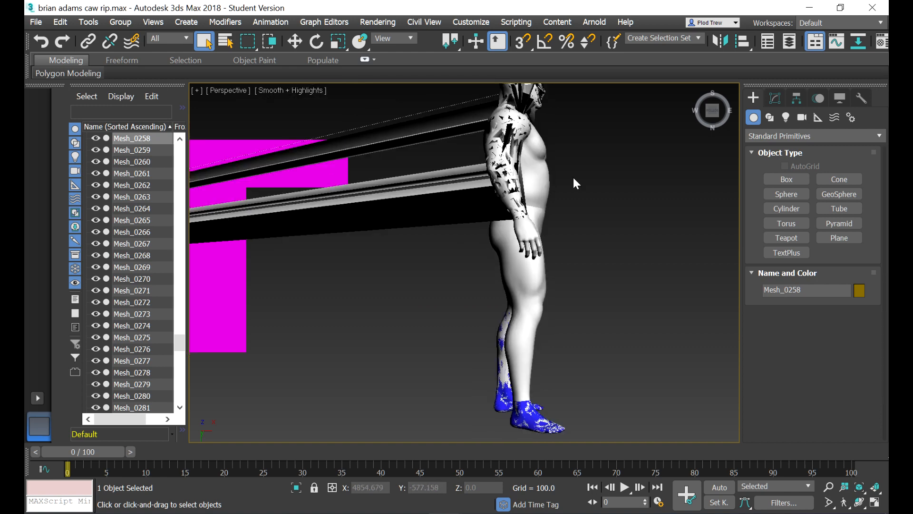
{"action": "middle_click_drag", "start_coordinate": [573, 179], "coordinate": [544, 205]}
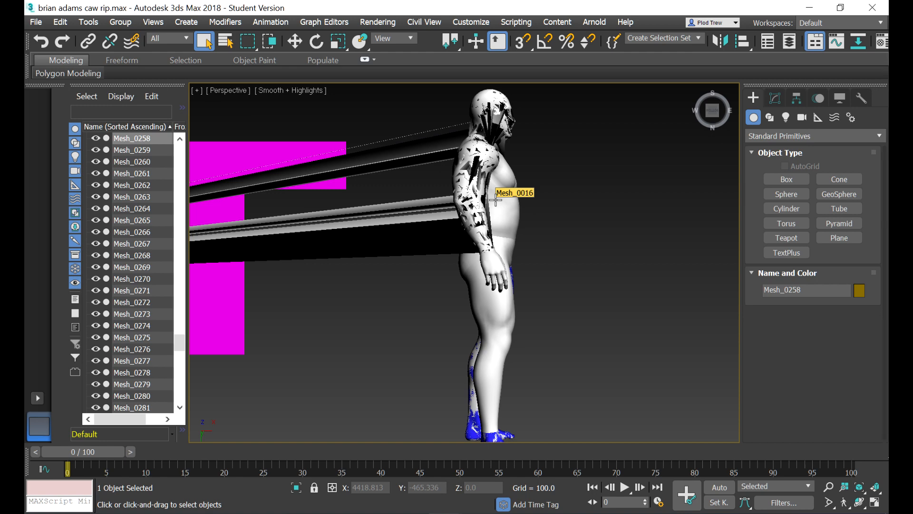
Step: Delete the magenta backdrop, the distant figure and the remaining stray meshes around the textured character
{"action": "scroll", "coordinate": [496, 199], "scroll_direction": "down", "scroll_amount": 10}
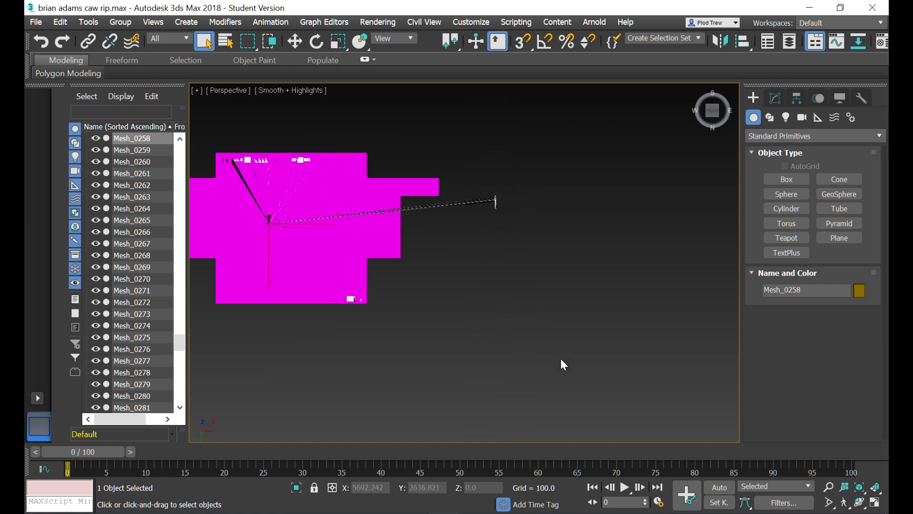
{"action": "left_click_drag", "start_coordinate": [560, 358], "coordinate": [314, 130]}
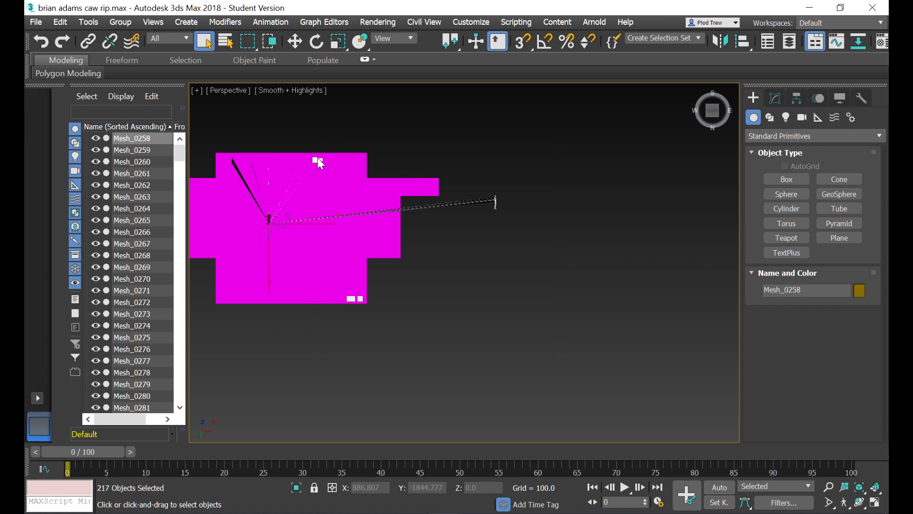
{"action": "key", "text": "Delete"}
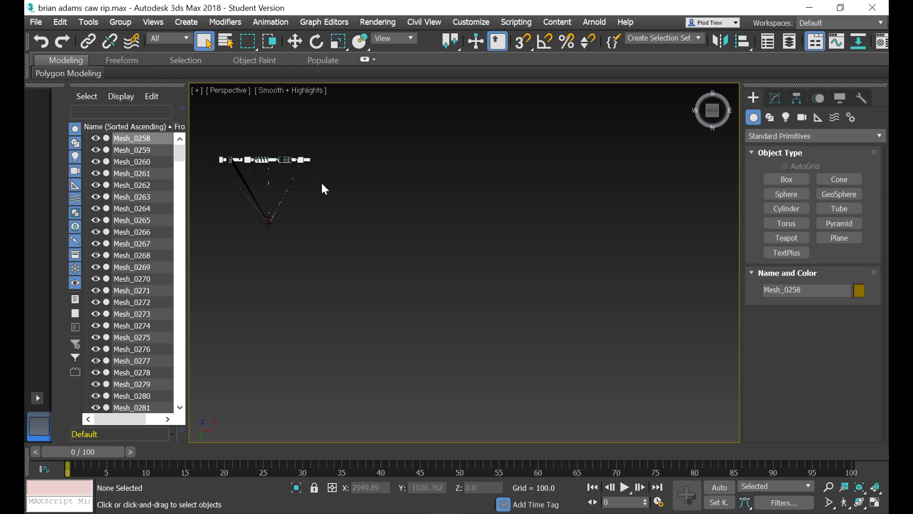
{"action": "left_click_drag", "start_coordinate": [322, 184], "coordinate": [323, 200]}
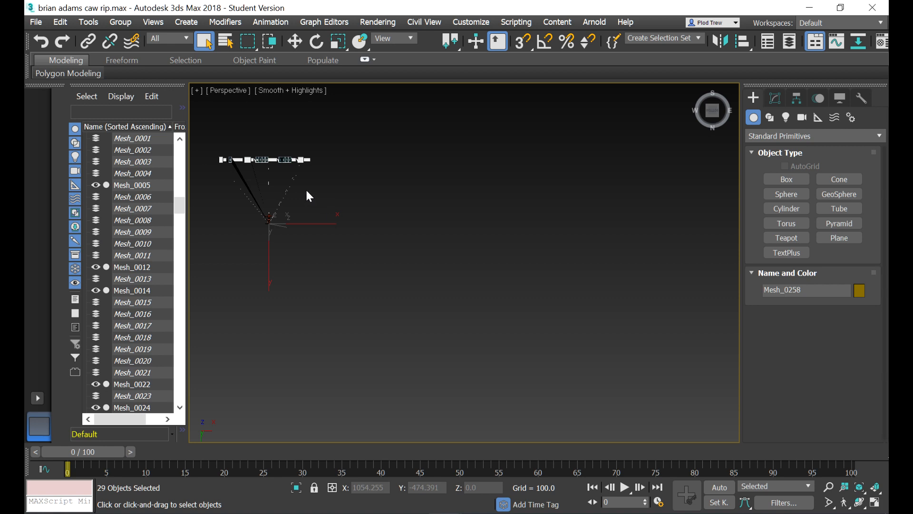
{"action": "key", "text": "Delete"}
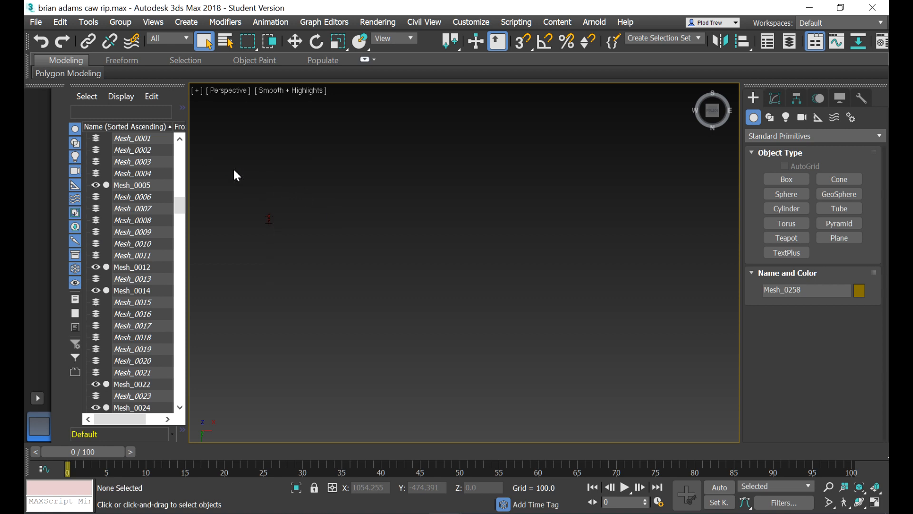
Step: Frame the remaining character, select its torso mesh Mesh_0124, and inspect the full body and face
{"action": "left_click", "coordinate": [269, 217]}
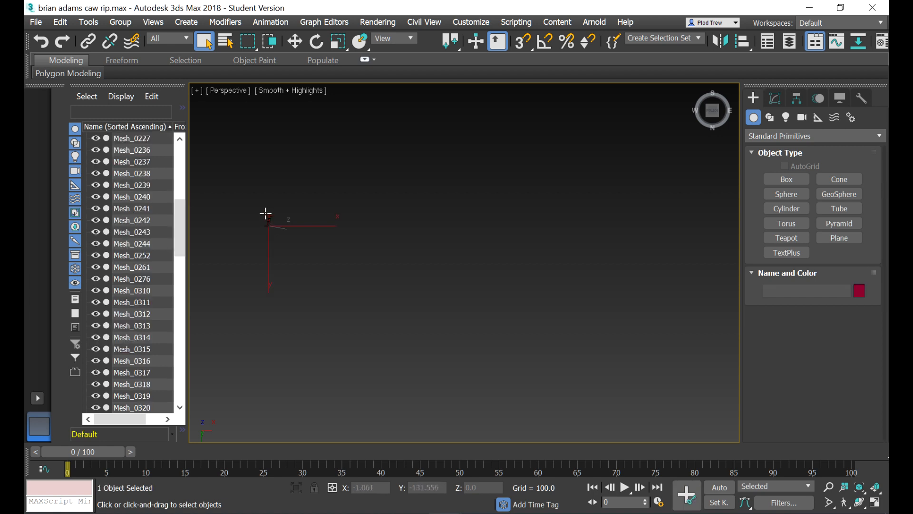
{"action": "key", "text": "z"}
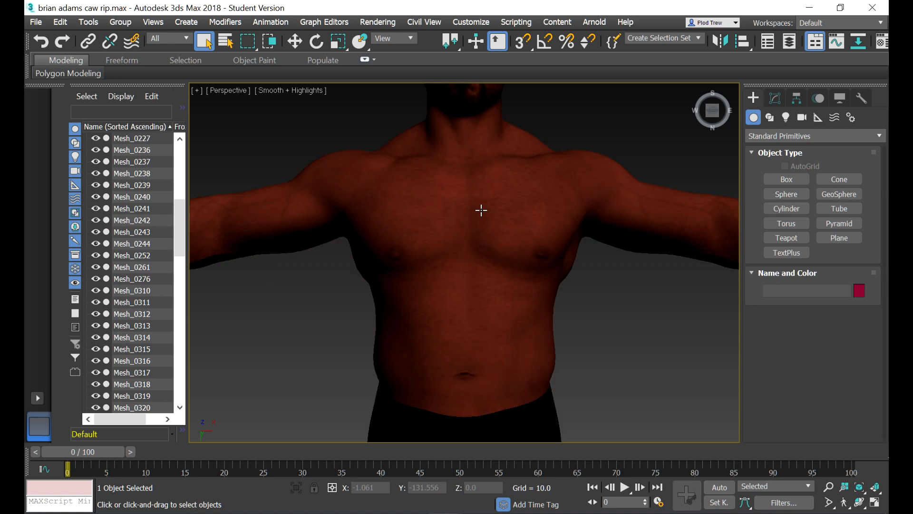
{"action": "left_click", "coordinate": [481, 210]}
{"action": "scroll", "coordinate": [481, 209], "scroll_direction": "down", "scroll_amount": 6}
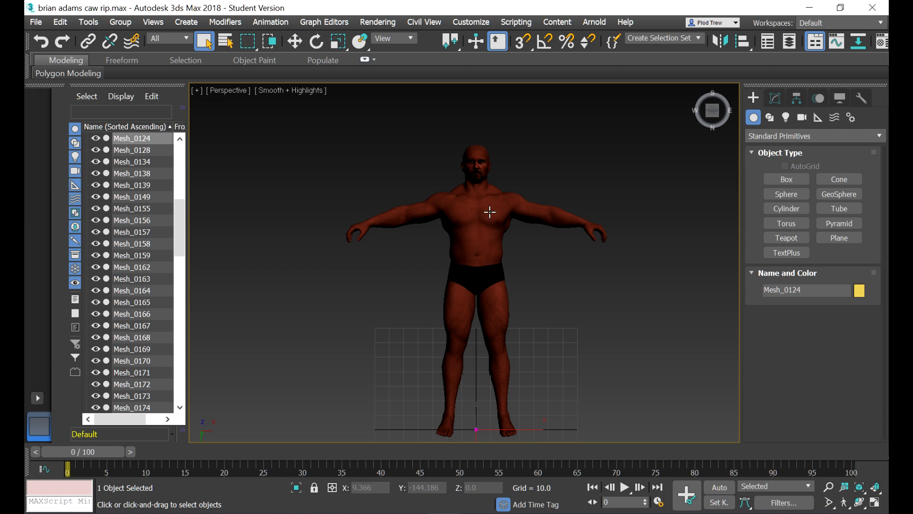
{"action": "scroll", "coordinate": [473, 139], "scroll_direction": "up", "scroll_amount": 2}
{"action": "scroll", "coordinate": [474, 139], "scroll_direction": "up", "scroll_amount": 2}
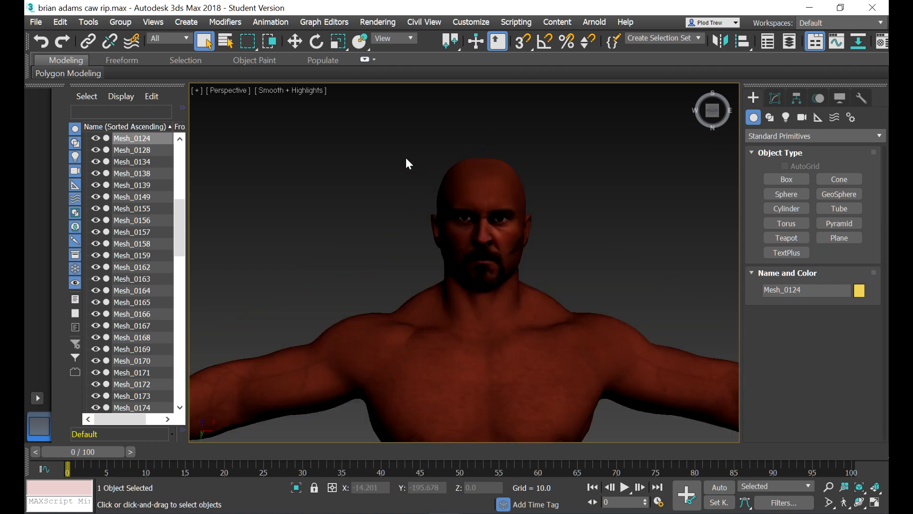
Step: Select the head meshes, hide Mesh_0065 and Mesh_0066, and make Mesh_0065 visible again
{"action": "left_click_drag", "start_coordinate": [385, 148], "coordinate": [564, 199]}
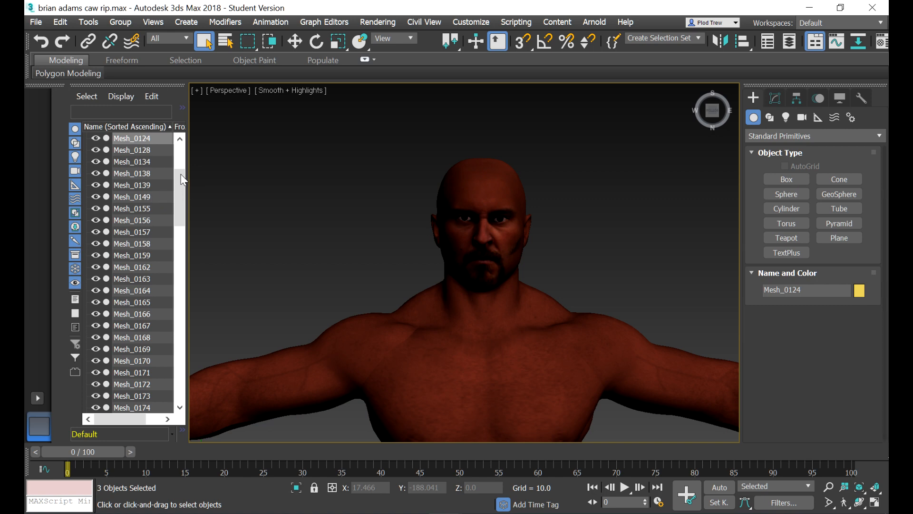
{"action": "mouse_move", "coordinate": [182, 178]}
{"action": "left_mouse_down"}
{"action": "mouse_move", "coordinate": [182, 162]}
{"action": "mouse_move", "coordinate": [186, 345]}
{"action": "mouse_move", "coordinate": [176, 177]}
{"action": "left_mouse_up"}
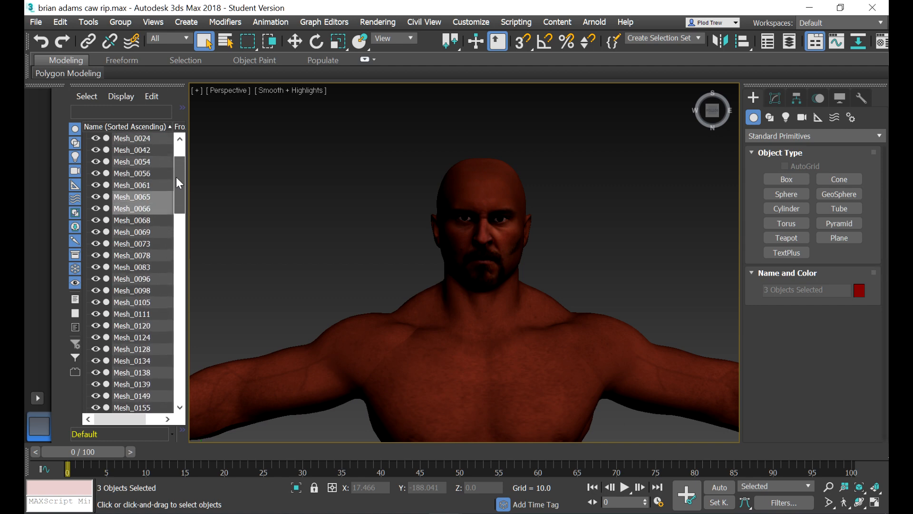
{"action": "left_click", "coordinate": [96, 196]}
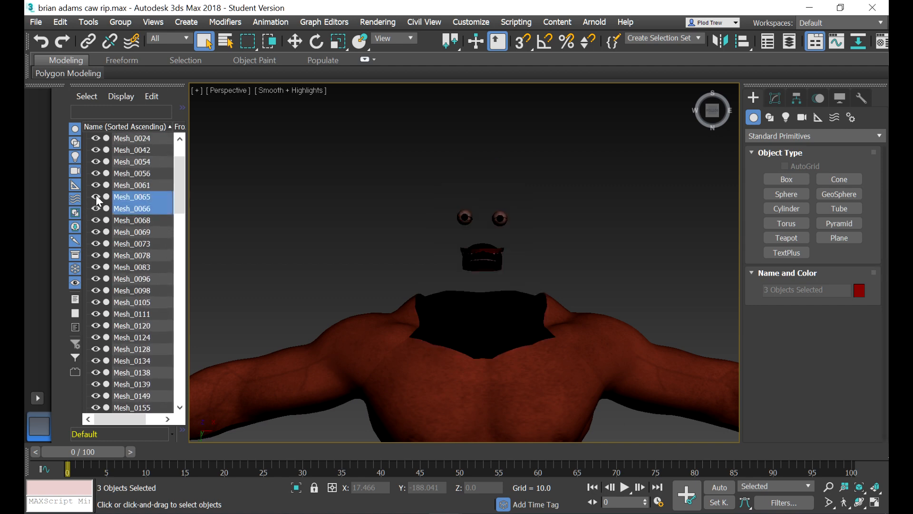
{"action": "left_click", "coordinate": [312, 215]}
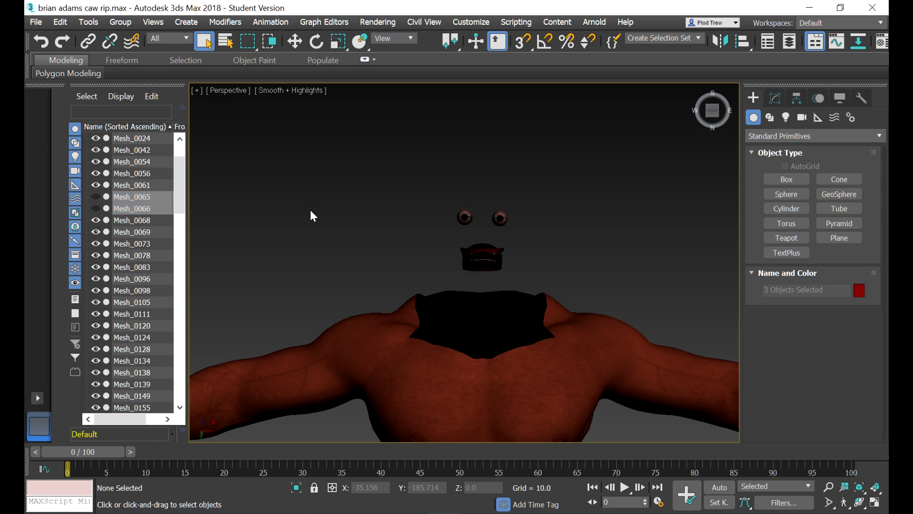
{"action": "left_click", "coordinate": [96, 196]}
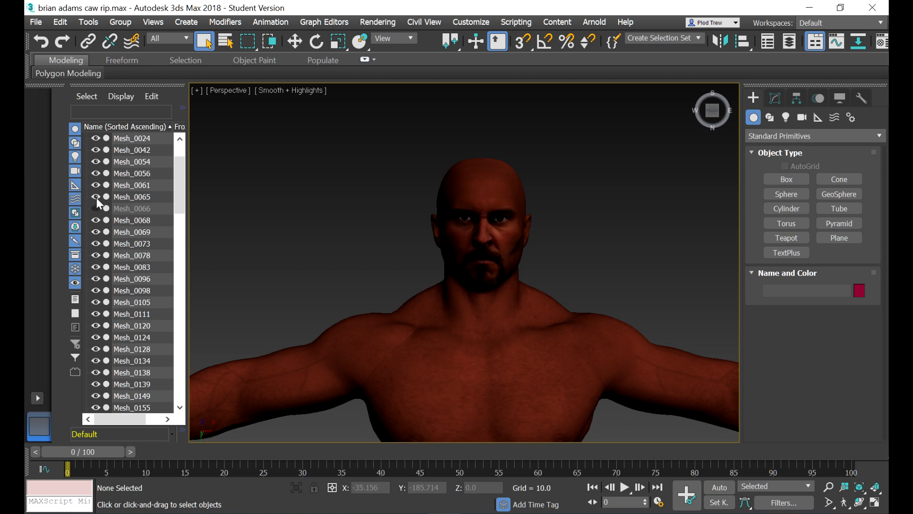
Step: Hide the head mesh Mesh_0065 and examine the eyeballs underneath up close
{"action": "left_click", "coordinate": [96, 196]}
{"action": "scroll", "coordinate": [483, 206], "scroll_direction": "up", "scroll_amount": 4}
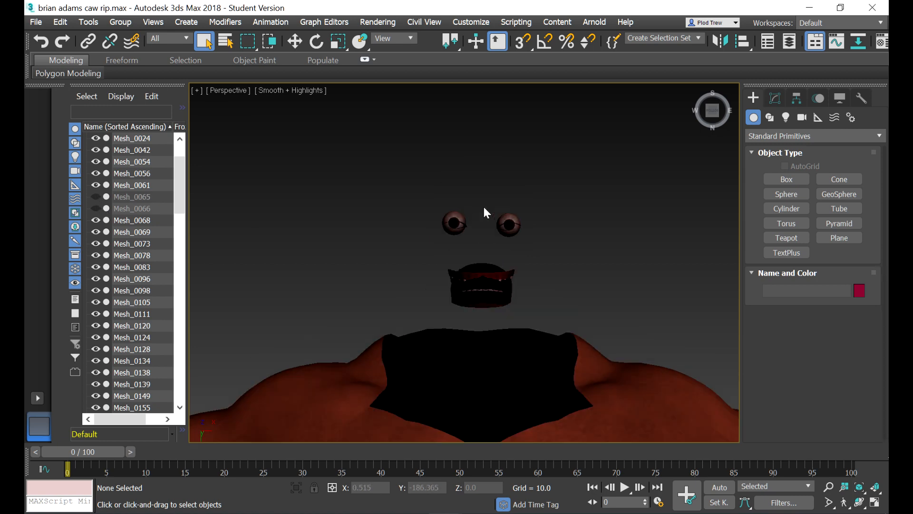
{"action": "scroll", "coordinate": [471, 238], "scroll_direction": "up", "scroll_amount": 5}
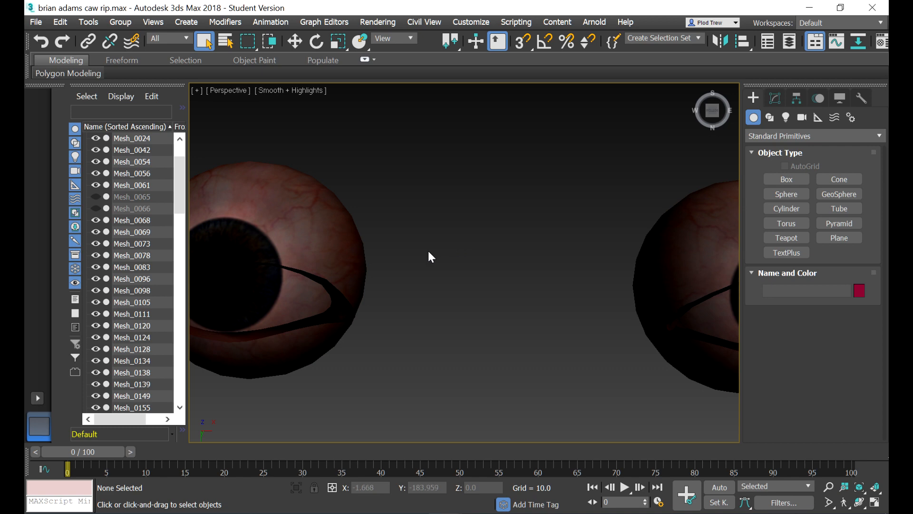
{"action": "scroll", "coordinate": [431, 257], "scroll_direction": "down", "scroll_amount": 3}
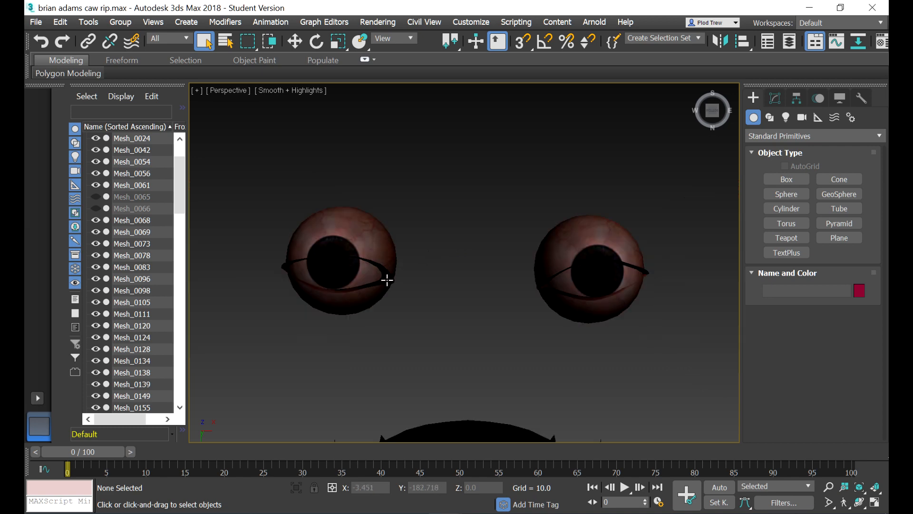
Step: Try selecting the meshes of both eyeballs, and clear the selection
{"action": "left_click", "coordinate": [377, 248]}
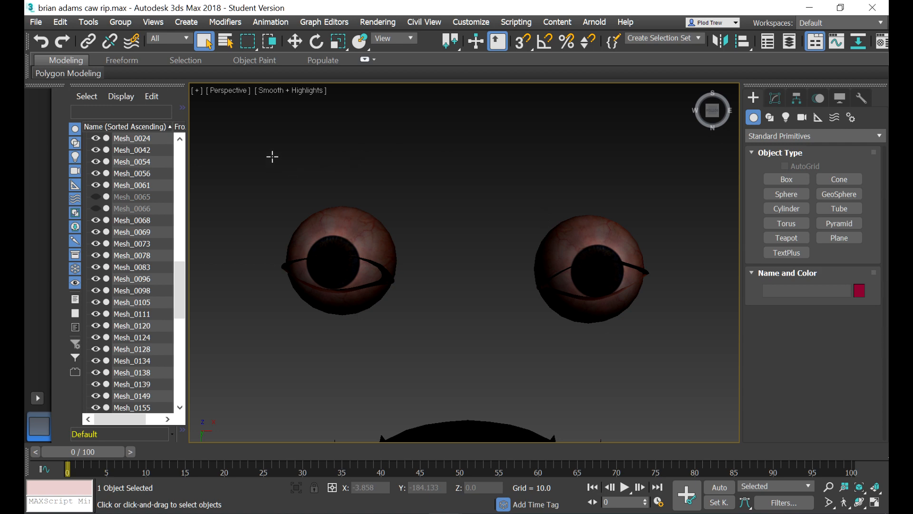
{"action": "left_click", "coordinate": [268, 144], "text": "ctrl"}
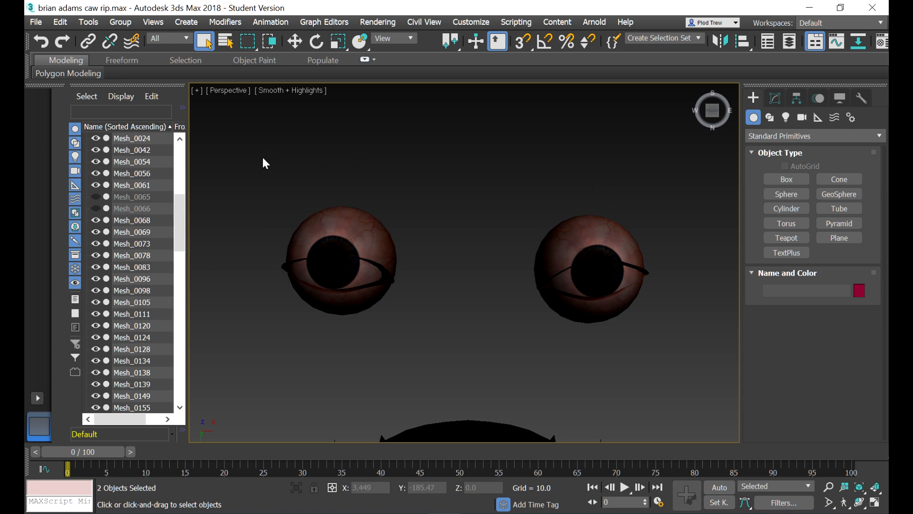
{"action": "left_click", "coordinate": [628, 228]}
{"action": "left_click", "coordinate": [627, 231]}
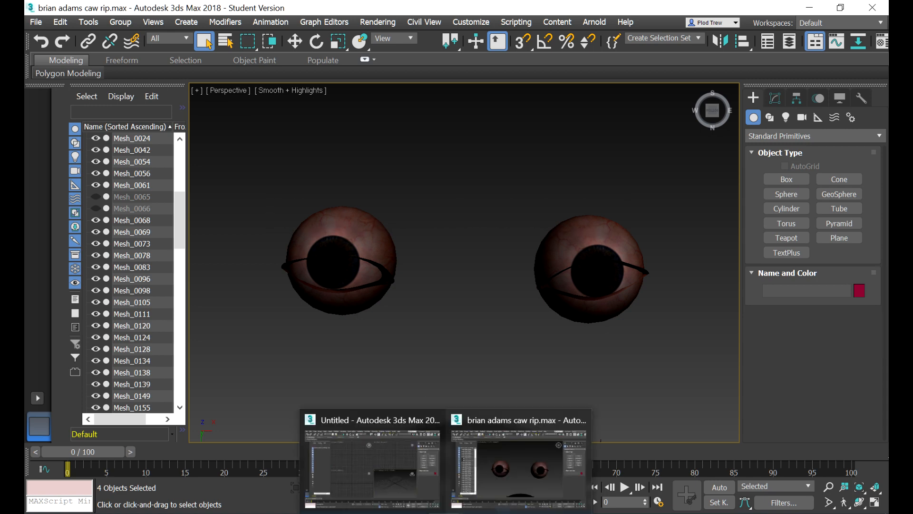
{"action": "left_click", "coordinate": [546, 473]}
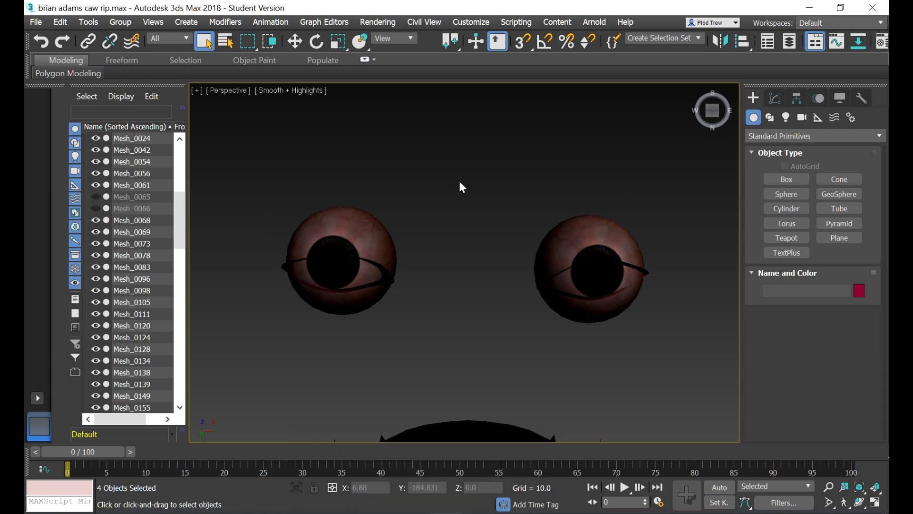
{"action": "left_click", "coordinate": [387, 243]}
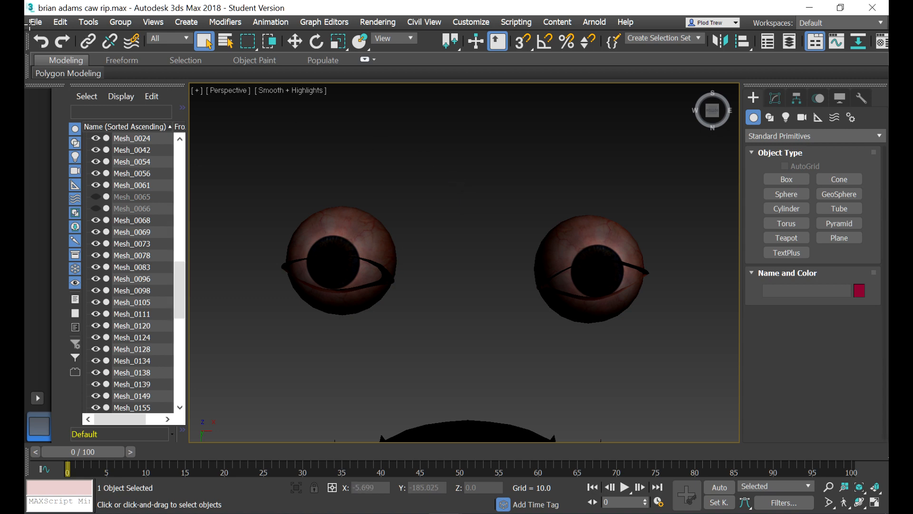
{"action": "key", "text": "ctrl+d"}
Step: Save the current scene
{"action": "left_click", "coordinate": [35, 21]}
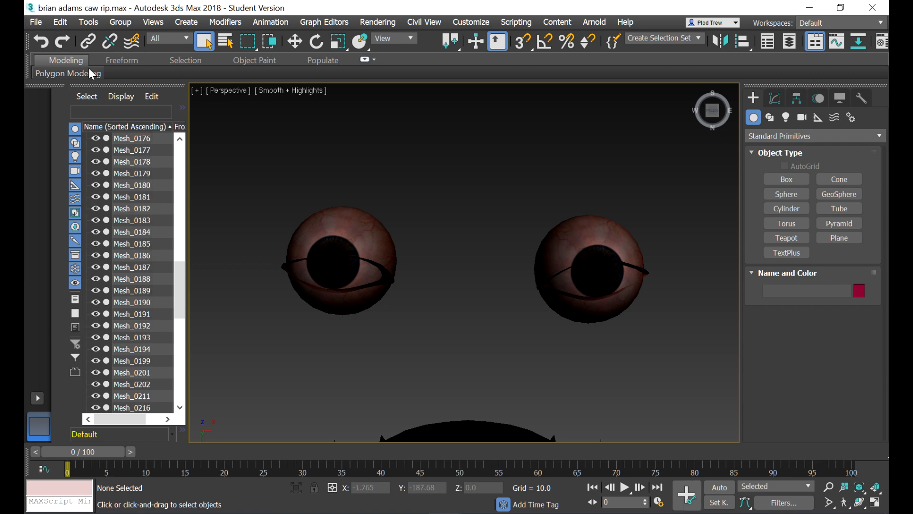
{"action": "left_click", "coordinate": [36, 21]}
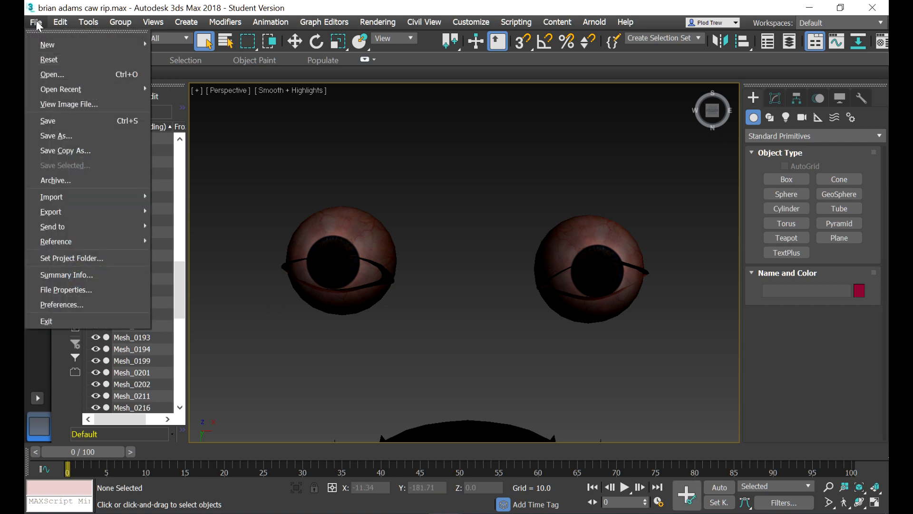
{"action": "left_click", "coordinate": [37, 116]}
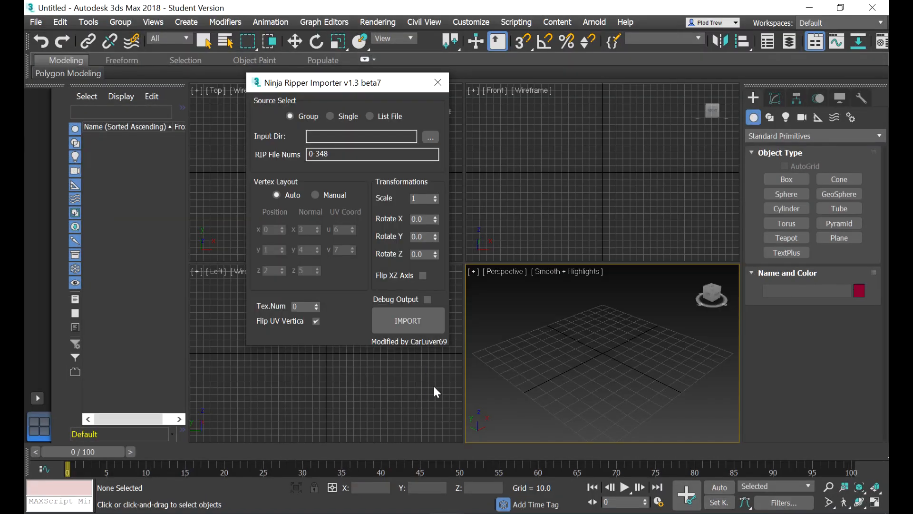
Step: Close the Ninja Ripper Importer dialog in the untitled session and check its recent scenes
{"action": "left_click", "coordinate": [438, 512]}
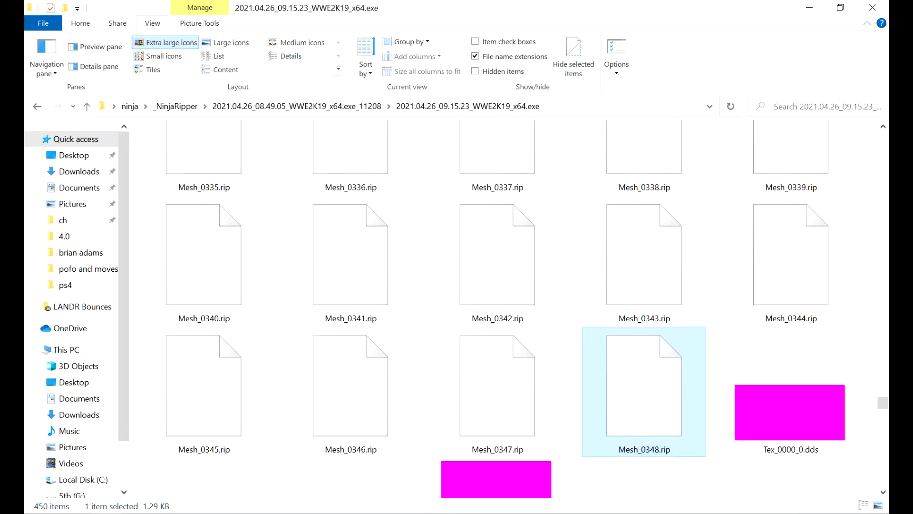
{"action": "left_click", "coordinate": [438, 512]}
{"action": "left_click", "coordinate": [440, 82]}
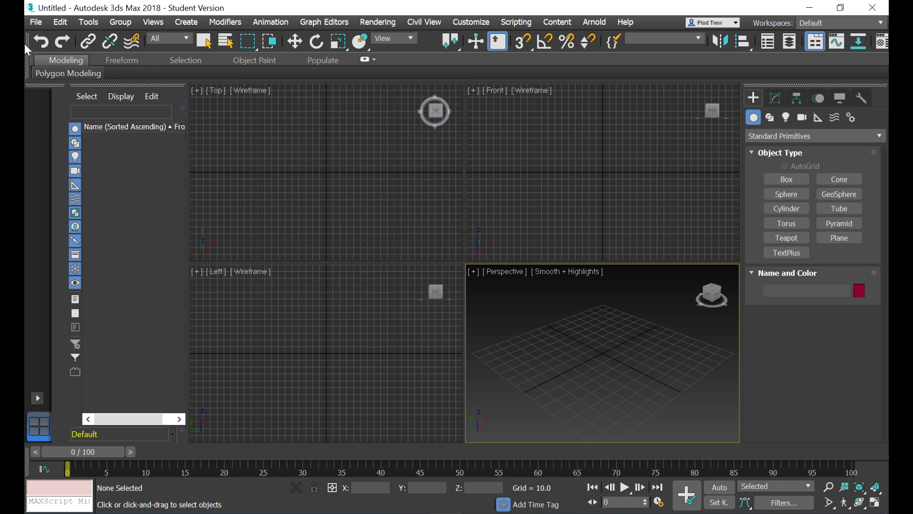
{"action": "left_click", "coordinate": [33, 23]}
{"action": "mouse_move", "coordinate": [80, 87]}
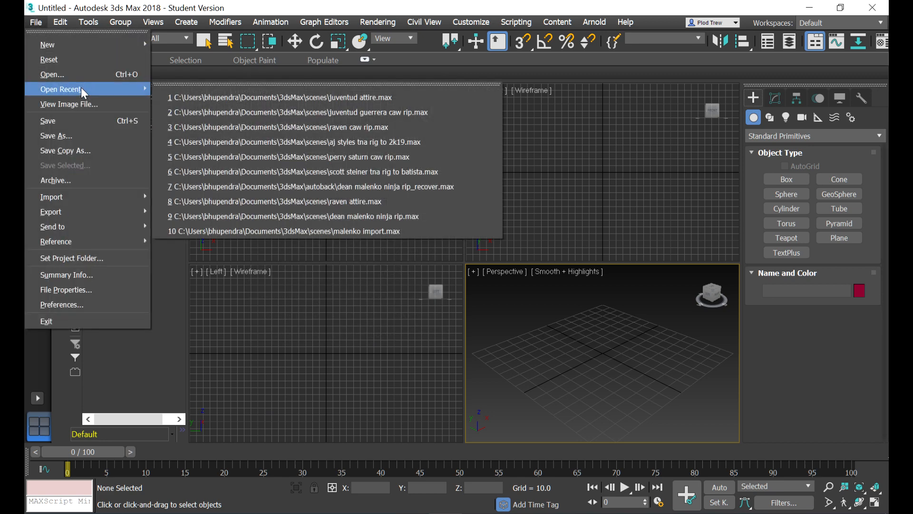
{"action": "left_click", "coordinate": [284, 295]}
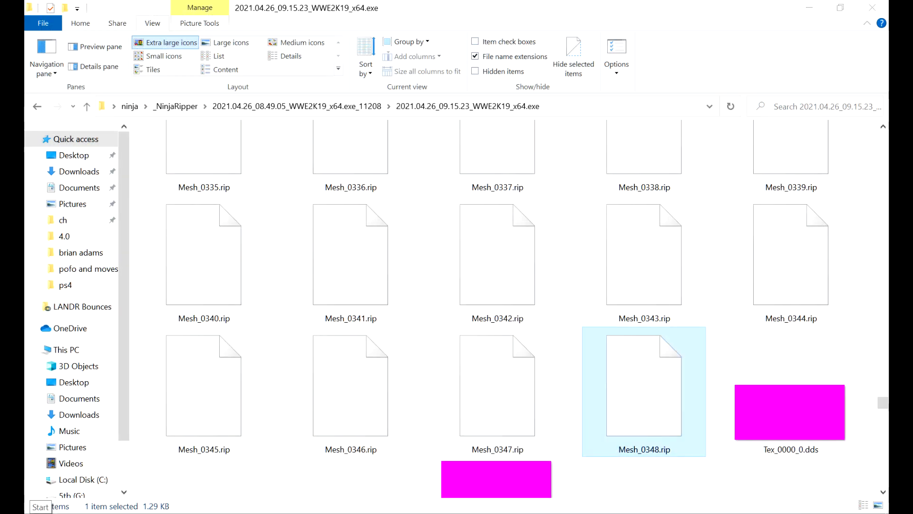
Step: Launch a new 3ds Max 2018 session and bring its untitled scene to the front
{"action": "left_click", "coordinate": [37, 513]}
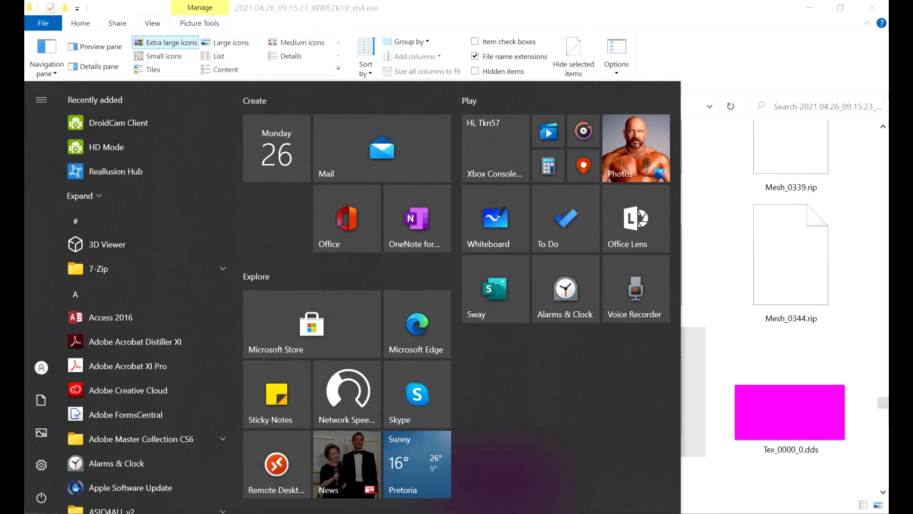
{"action": "type", "text": "3ds"}
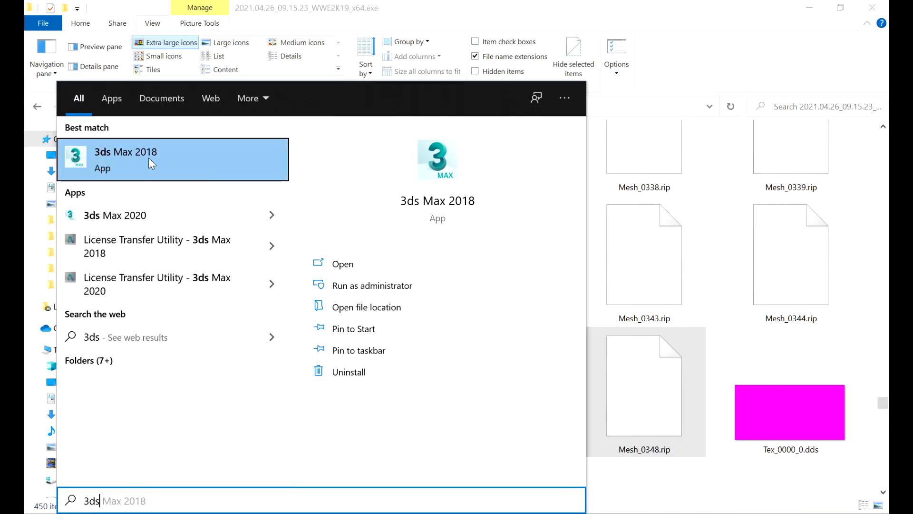
{"action": "left_click", "coordinate": [148, 158]}
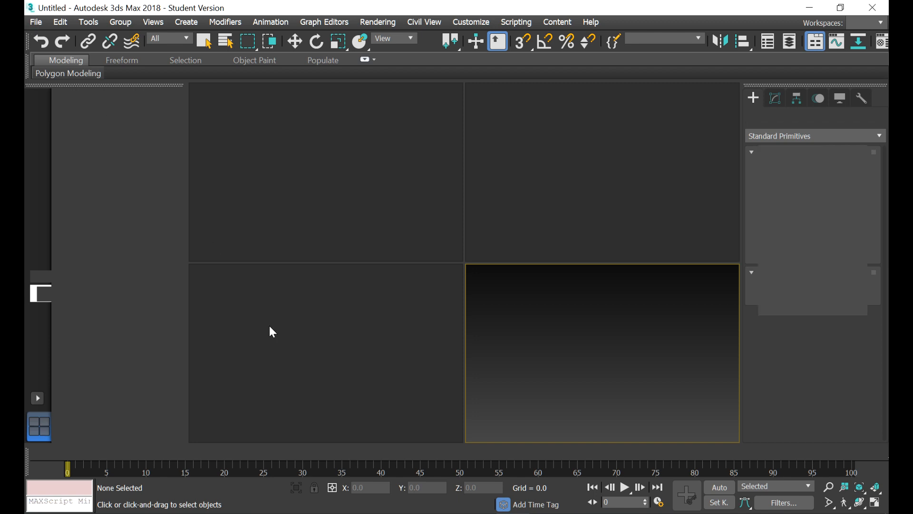
{"action": "mouse_move", "coordinate": [516, 460]}
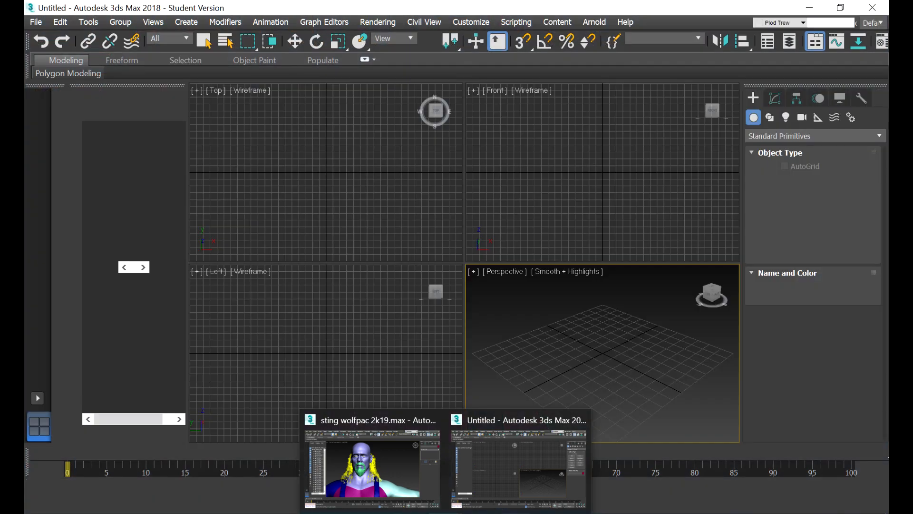
{"action": "left_click", "coordinate": [519, 464]}
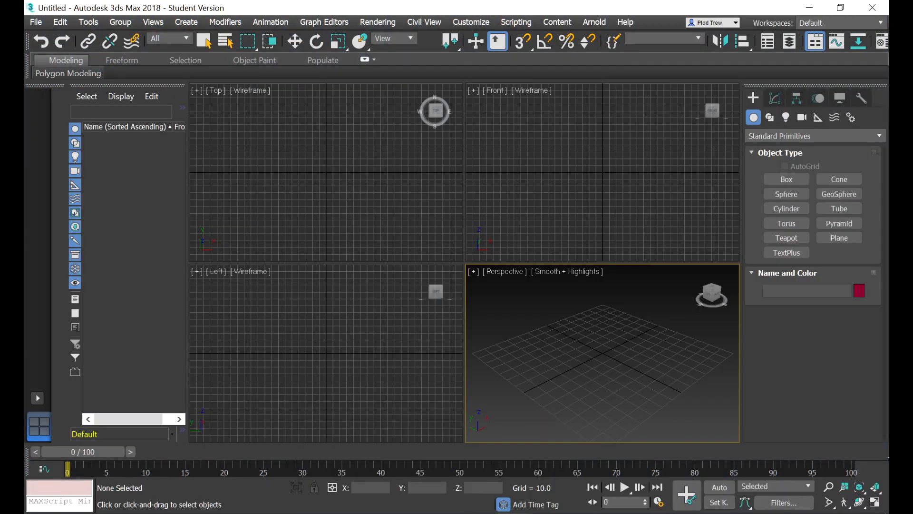
Step: Open the recent scene brian adams caw rip.max
{"action": "left_click", "coordinate": [32, 24]}
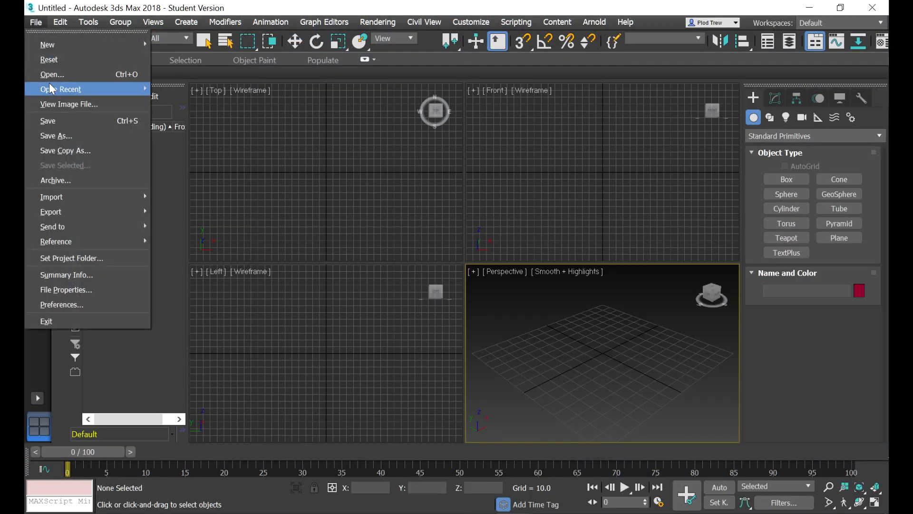
{"action": "mouse_move", "coordinate": [79, 90]}
{"action": "left_click", "coordinate": [231, 101]}
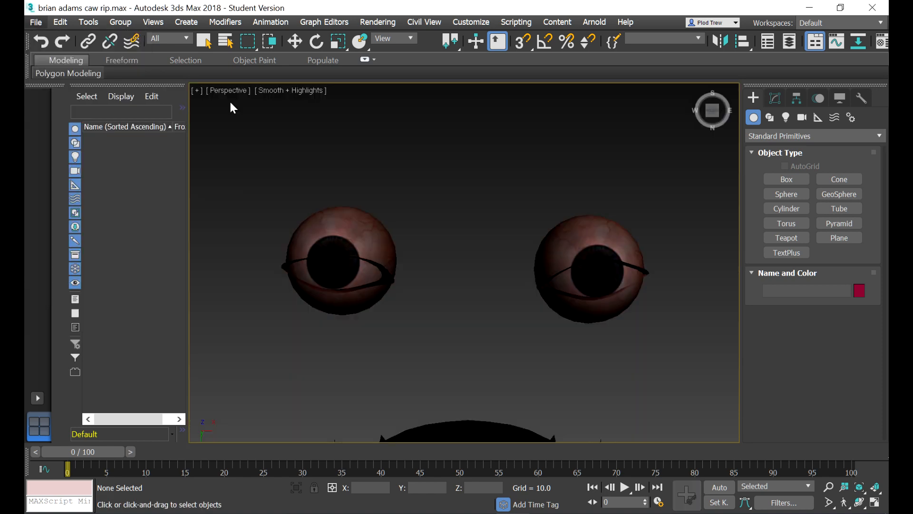
Step: Select the meshes of both eyeballs and hide them, including Mesh_0105 and Mesh_0111
{"action": "left_click", "coordinate": [331, 225]}
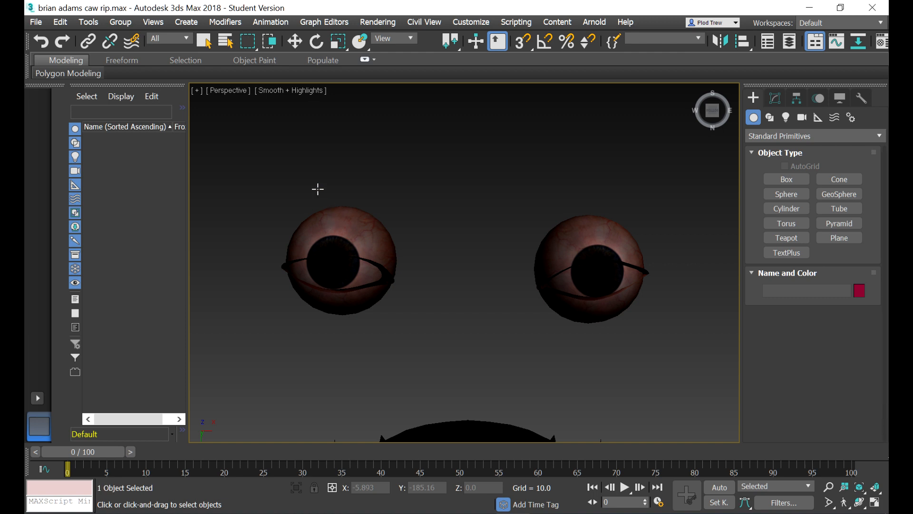
{"action": "left_click", "coordinate": [234, 145]}
{"action": "left_click_drag", "start_coordinate": [612, 219], "coordinate": [636, 233]}
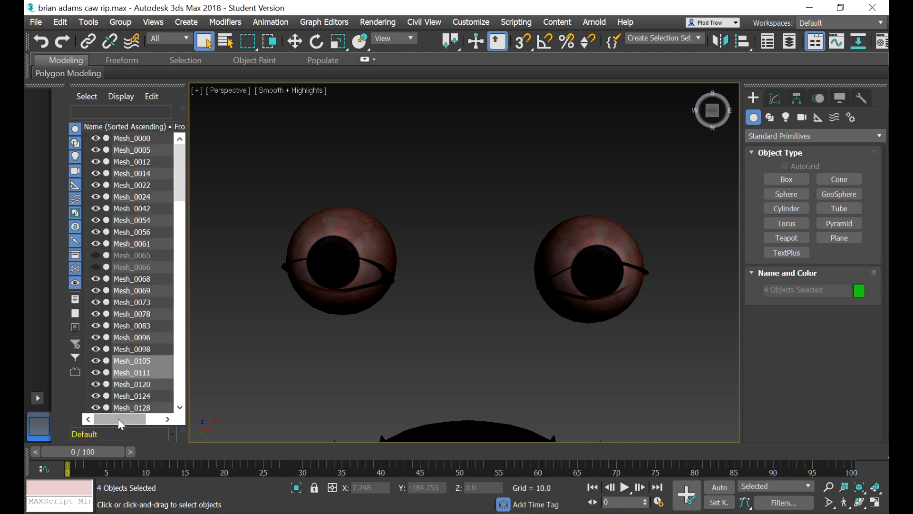
{"action": "left_click", "coordinate": [95, 360]}
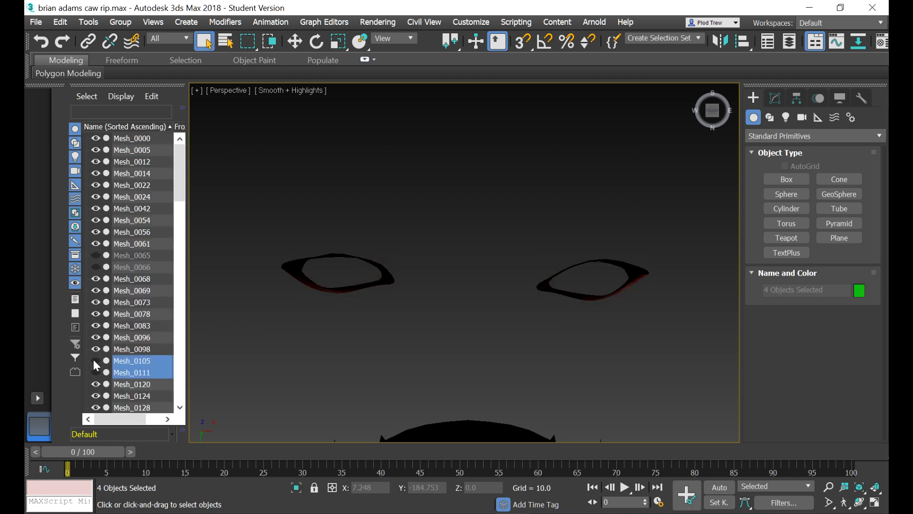
Step: Select the dark eye-rim meshes, hide Mesh_0078 with them, and make them visible again
{"action": "left_click", "coordinate": [621, 335]}
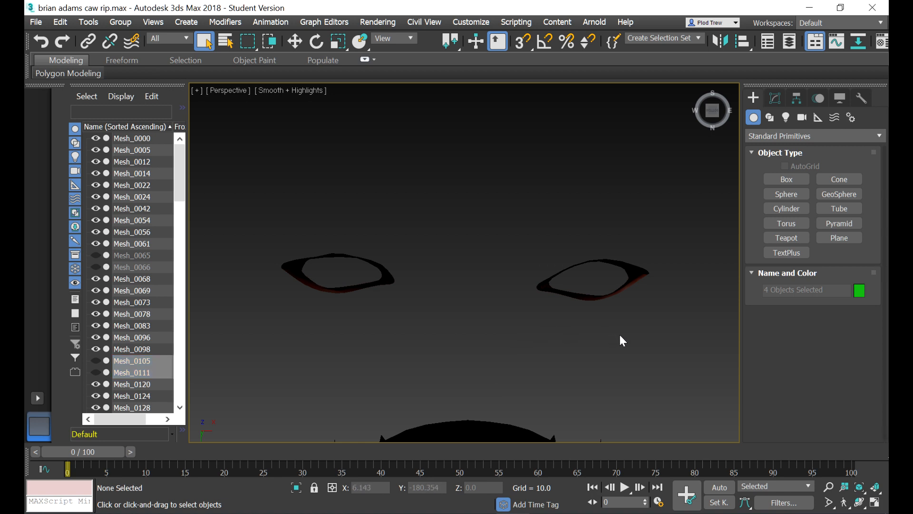
{"action": "left_click_drag", "start_coordinate": [367, 269], "coordinate": [343, 252]}
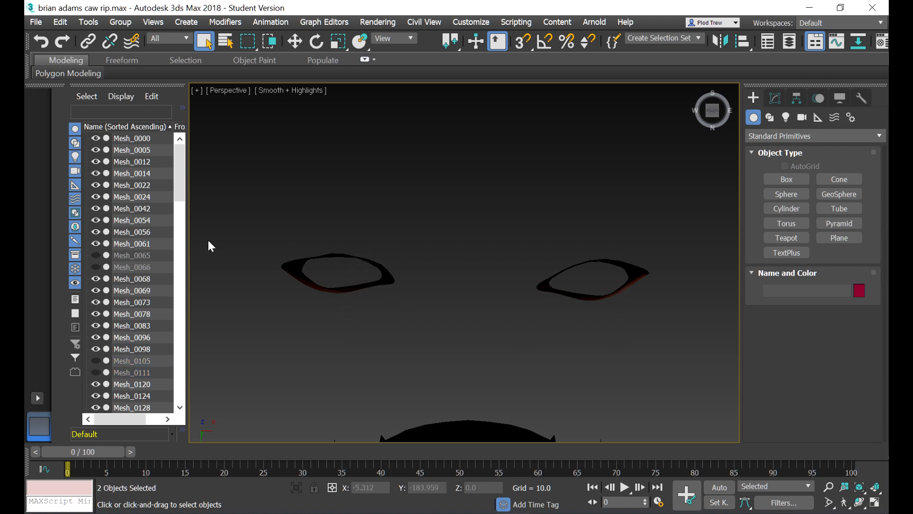
{"action": "left_click", "coordinate": [96, 314]}
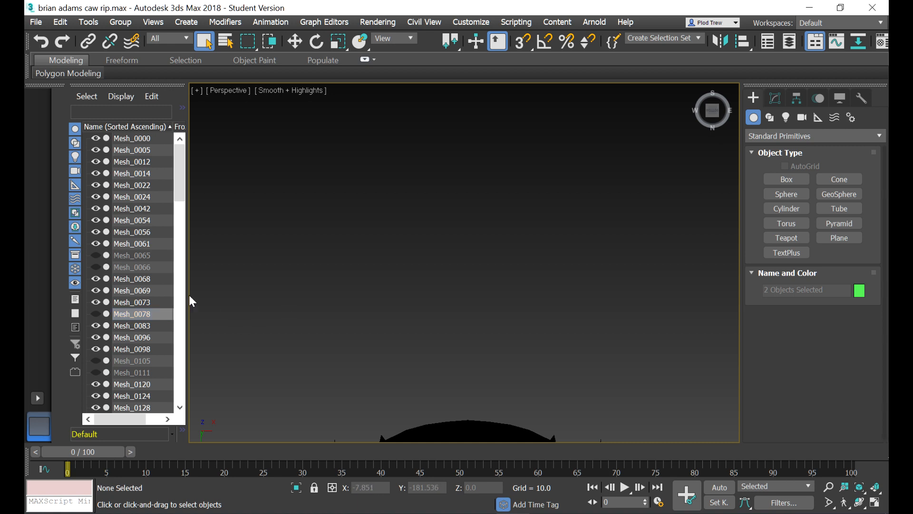
{"action": "left_click", "coordinate": [96, 314]}
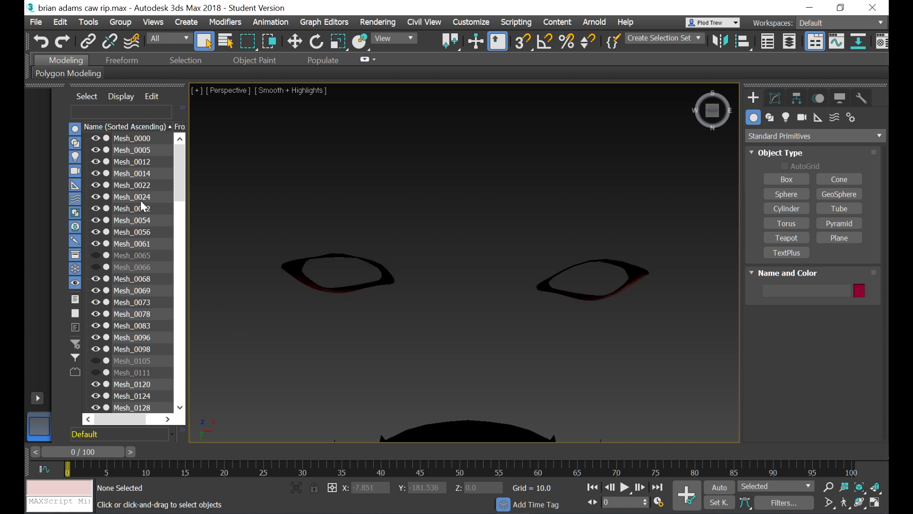
Step: Make the head mesh Mesh_0065 visible again and inspect the face and upper body
{"action": "left_click", "coordinate": [94, 256]}
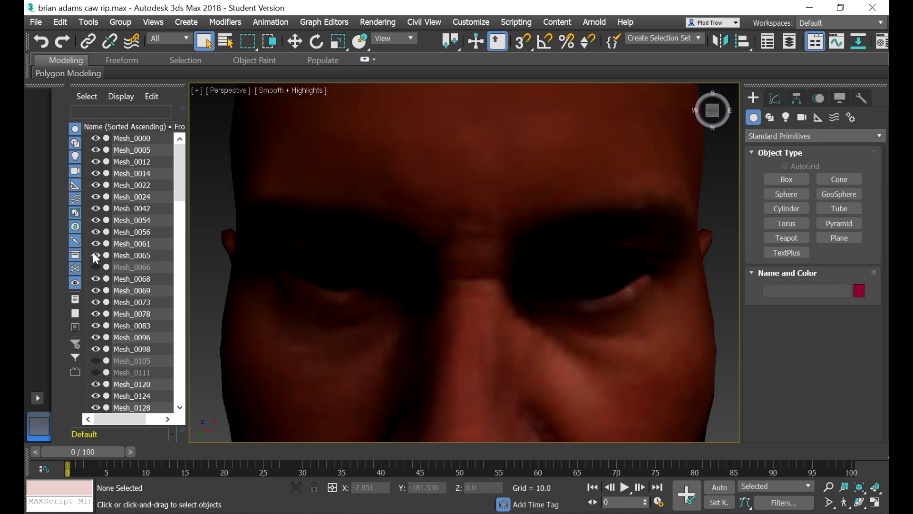
{"action": "scroll", "coordinate": [410, 273], "scroll_direction": "down", "scroll_amount": 5}
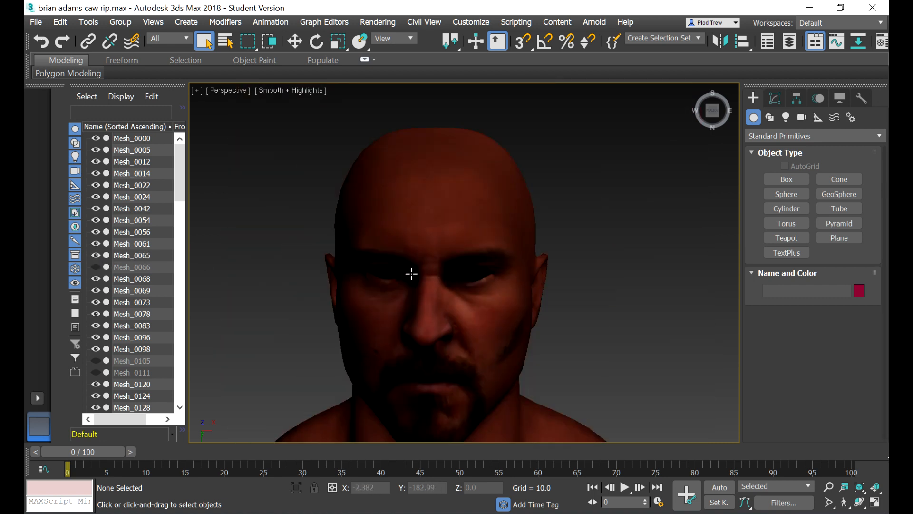
{"action": "scroll", "coordinate": [411, 273], "scroll_direction": "down", "scroll_amount": 3}
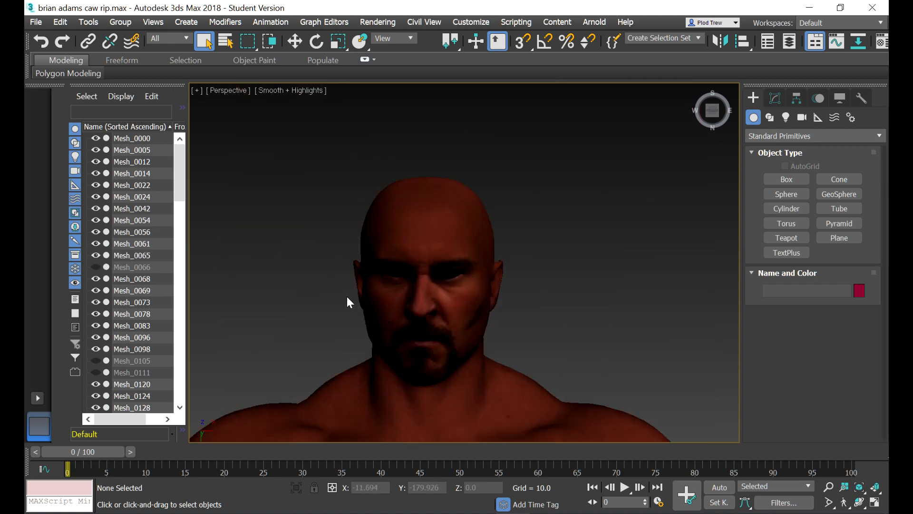
{"action": "scroll", "coordinate": [366, 297], "scroll_direction": "down", "scroll_amount": 6}
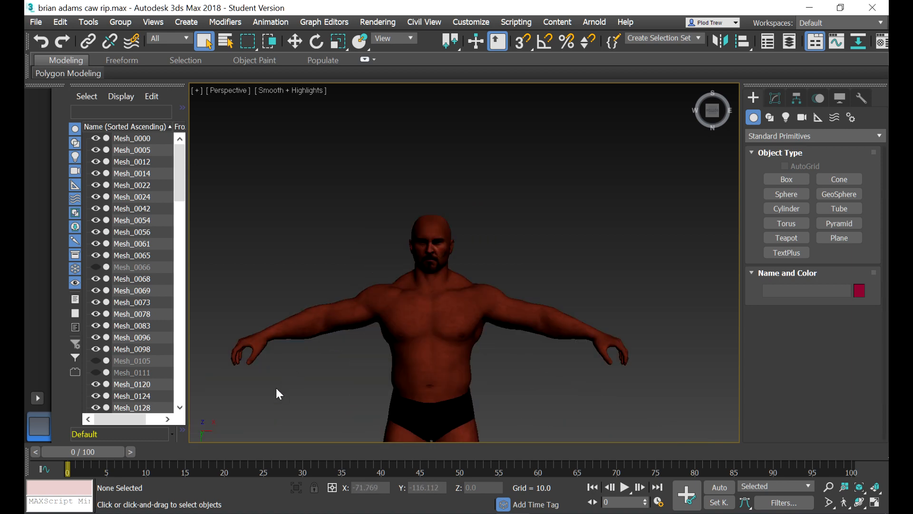
Step: Select the character's arm on the viewer's left and hide its meshes, including Mesh_0134
{"action": "scroll", "coordinate": [275, 388], "scroll_direction": "up", "scroll_amount": 5}
{"action": "left_click_drag", "start_coordinate": [300, 238], "coordinate": [392, 320]}
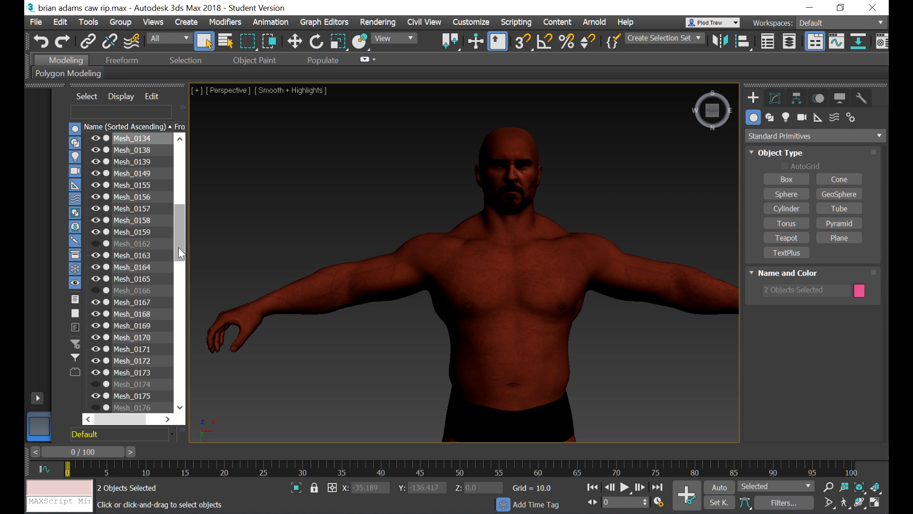
{"action": "left_click", "coordinate": [96, 138]}
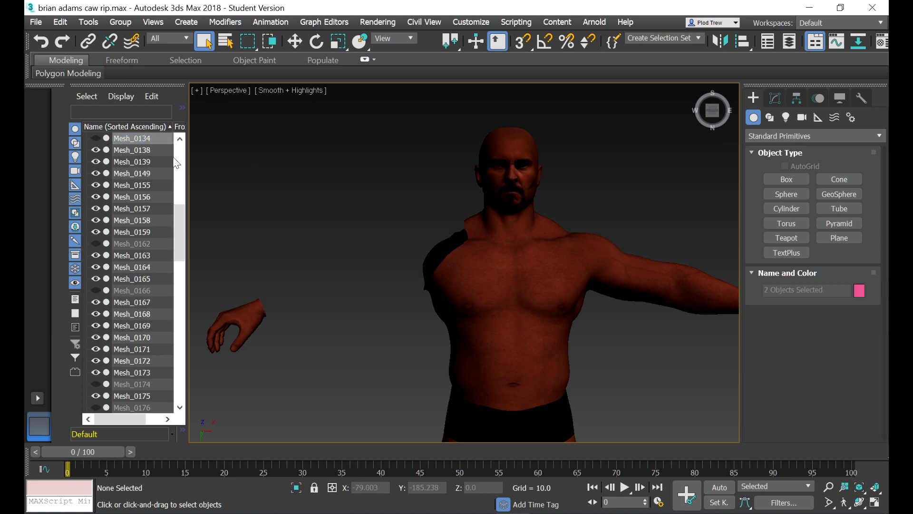
Step: Make arm mesh Mesh_0134 visible again, and select the opposite arm's meshes to hide and re-show Mesh_0128 with its partner
{"action": "left_click", "coordinate": [94, 138]}
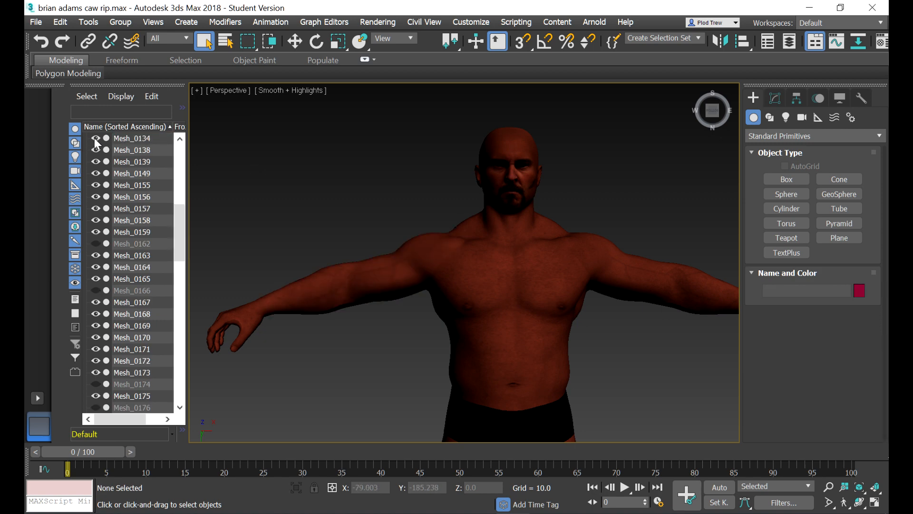
{"action": "left_click_drag", "start_coordinate": [623, 210], "coordinate": [705, 328]}
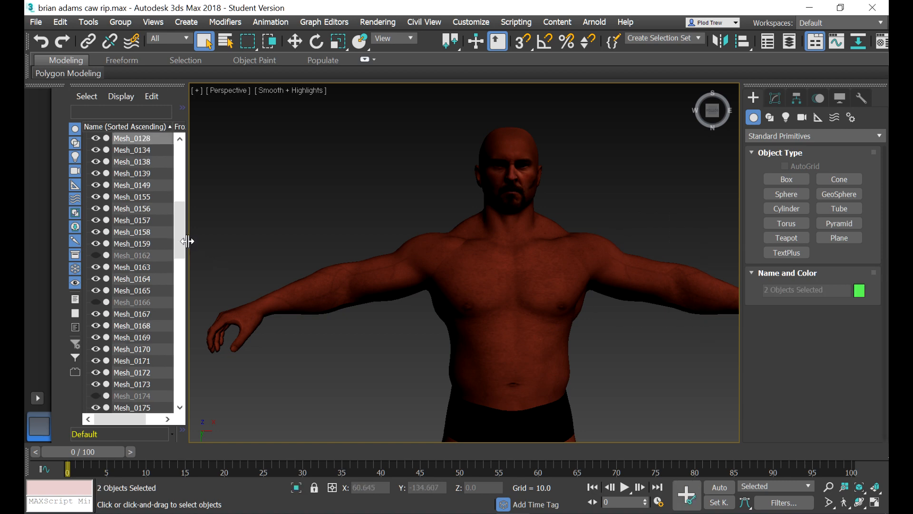
{"action": "left_click_drag", "start_coordinate": [181, 209], "coordinate": [178, 185]}
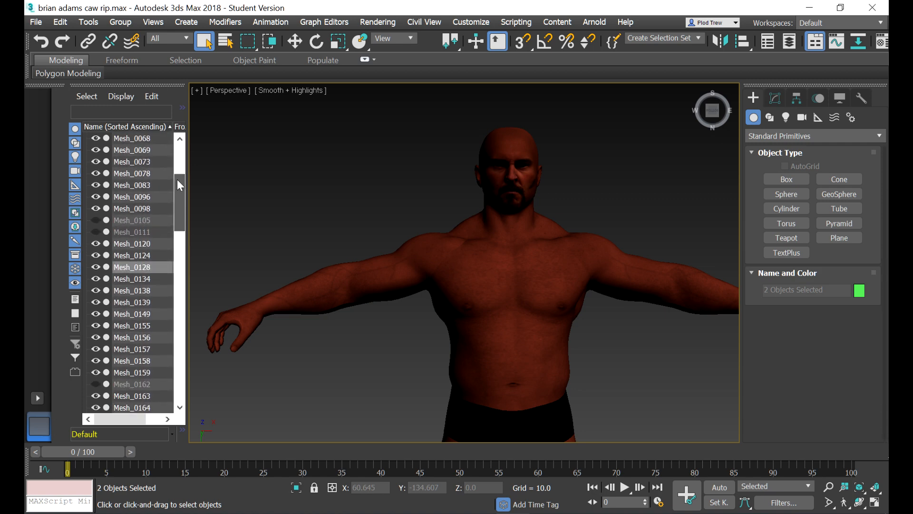
{"action": "left_click", "coordinate": [96, 268]}
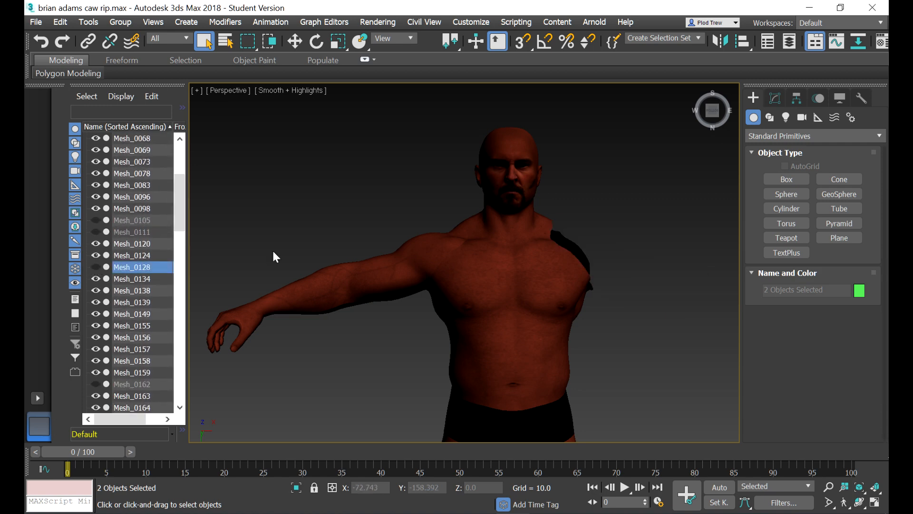
{"action": "left_click", "coordinate": [95, 267]}
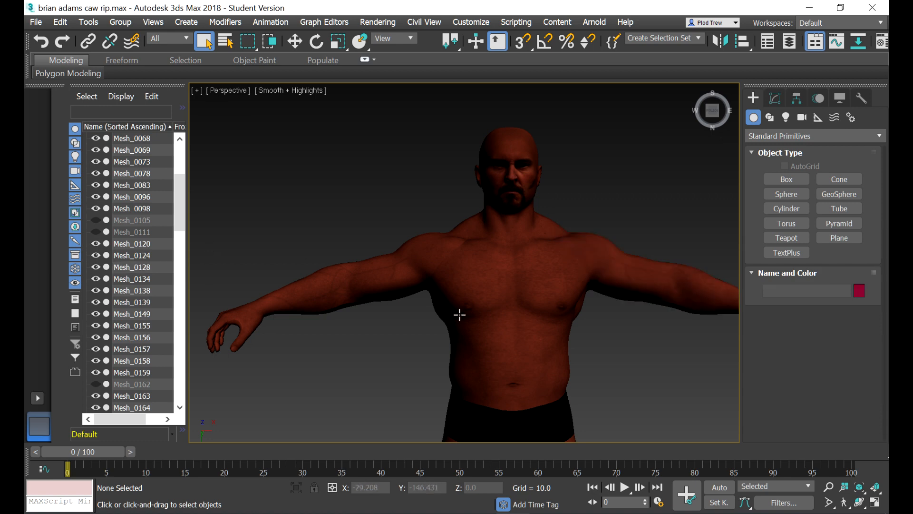
Step: Select the torso and trunks meshes, hide them together, and make the torso mesh Mesh_0120 visible again
{"action": "left_click_drag", "start_coordinate": [611, 378], "coordinate": [423, 335]}
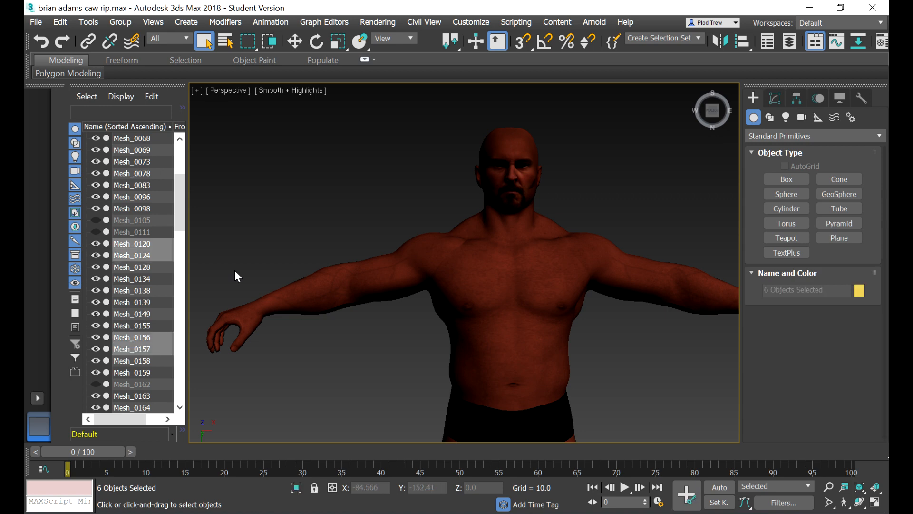
{"action": "left_click", "coordinate": [95, 244]}
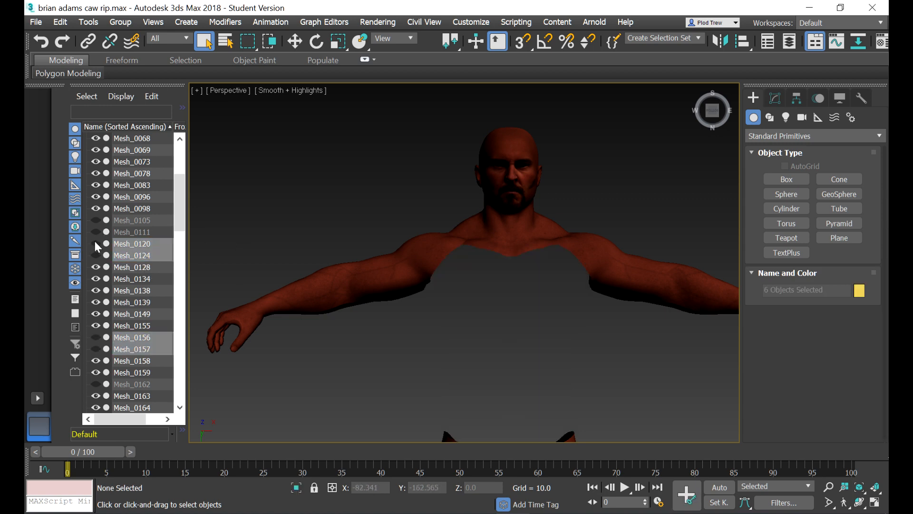
{"action": "left_click", "coordinate": [95, 243]}
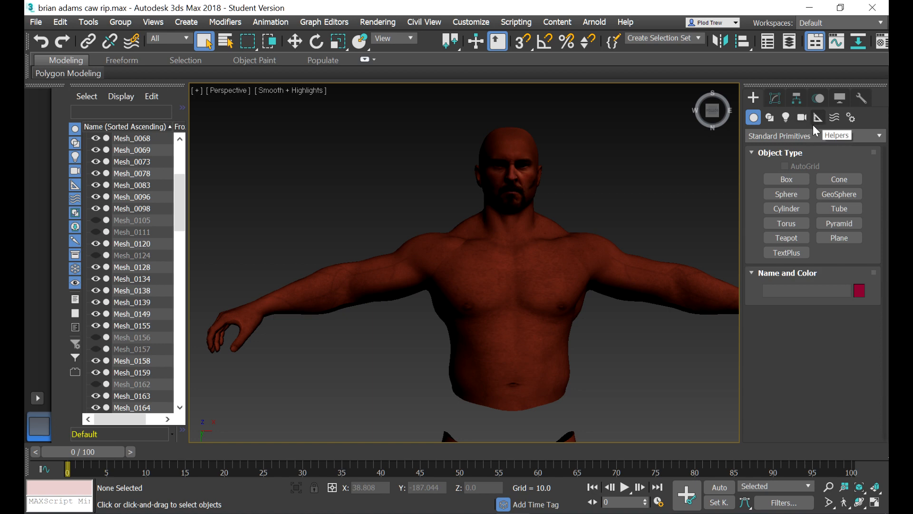
Step: Try a photometric Free Light beside the character's torso with the recommended Logarithmic Exposure Control, and delete the light
{"action": "left_click", "coordinate": [785, 121]}
{"action": "left_click", "coordinate": [830, 176]}
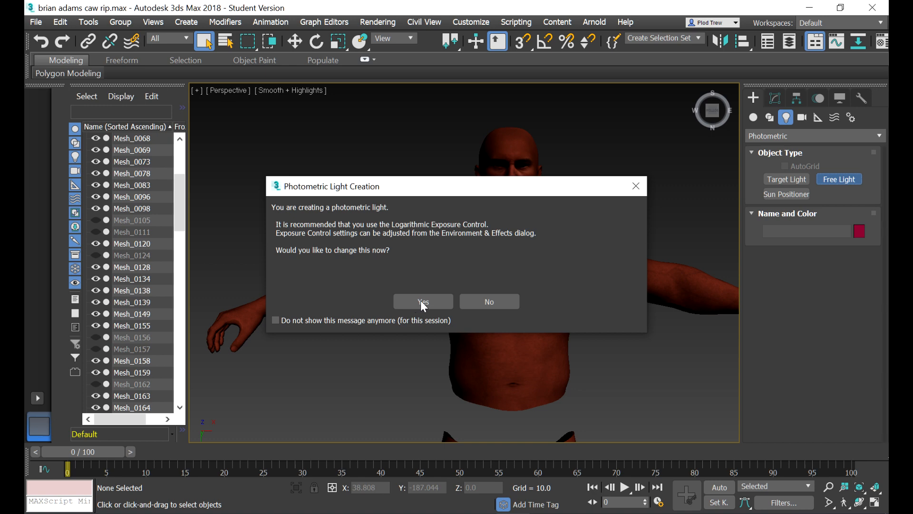
{"action": "left_click", "coordinate": [421, 301]}
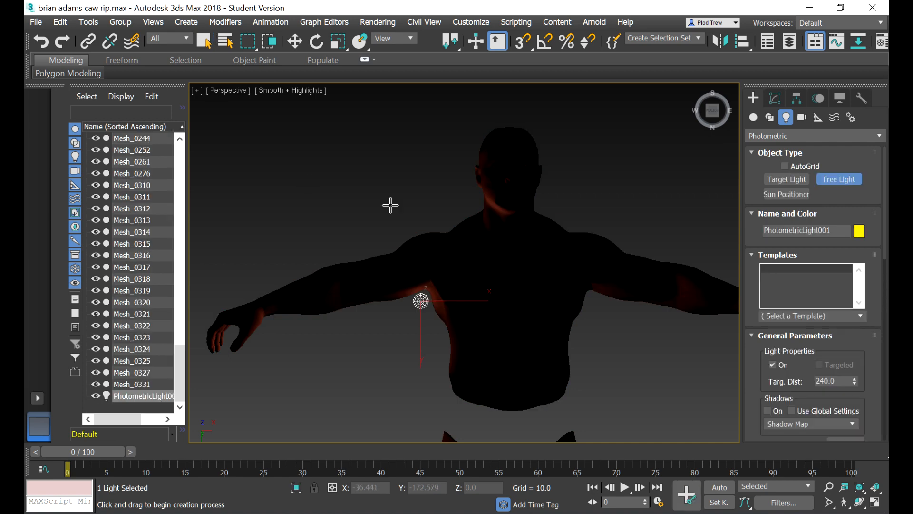
{"action": "key", "text": "Delete"}
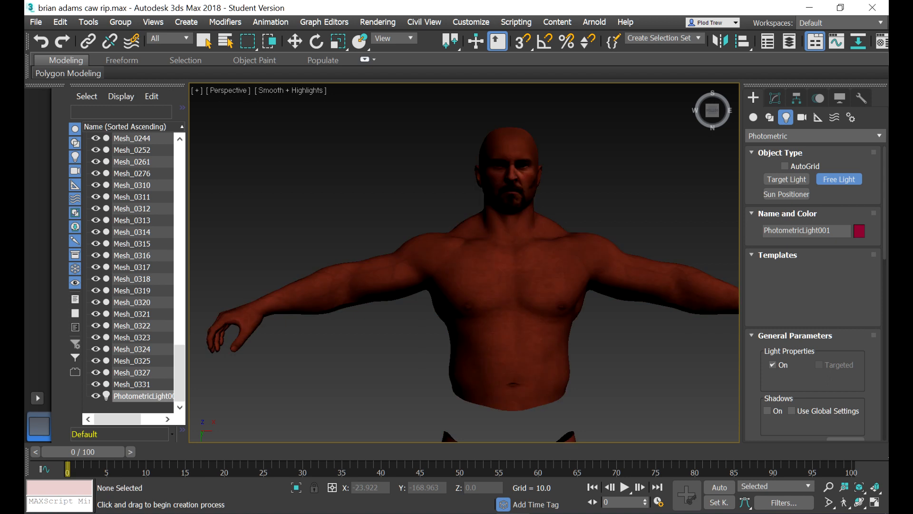
Step: Look at the Editable Mesh sub-object levels of Mesh_0252, and select the head mesh Mesh_0065 to inspect the upper body
{"action": "left_click", "coordinate": [775, 101]}
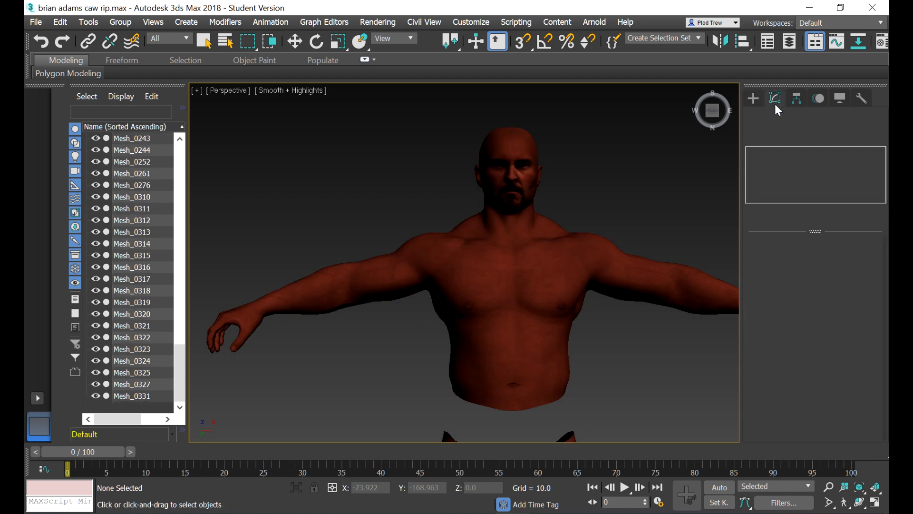
{"action": "left_click", "coordinate": [122, 162]}
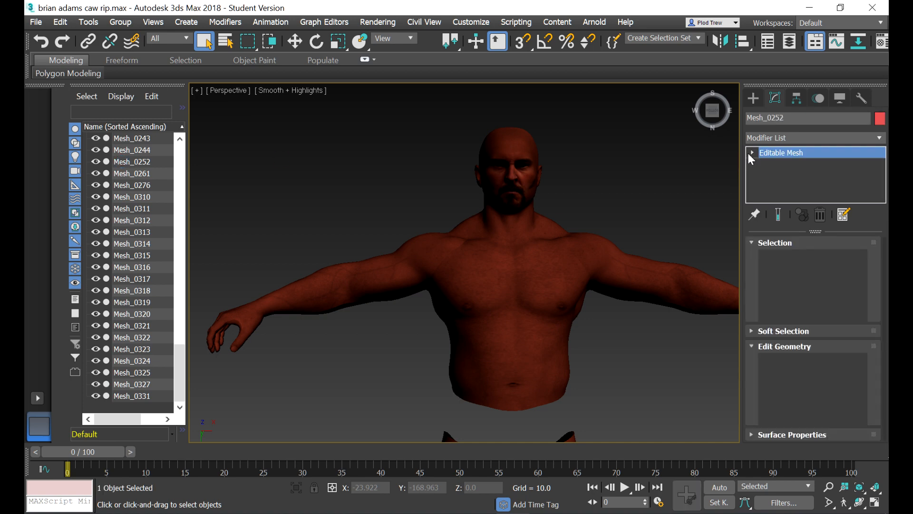
{"action": "left_click", "coordinate": [752, 152]}
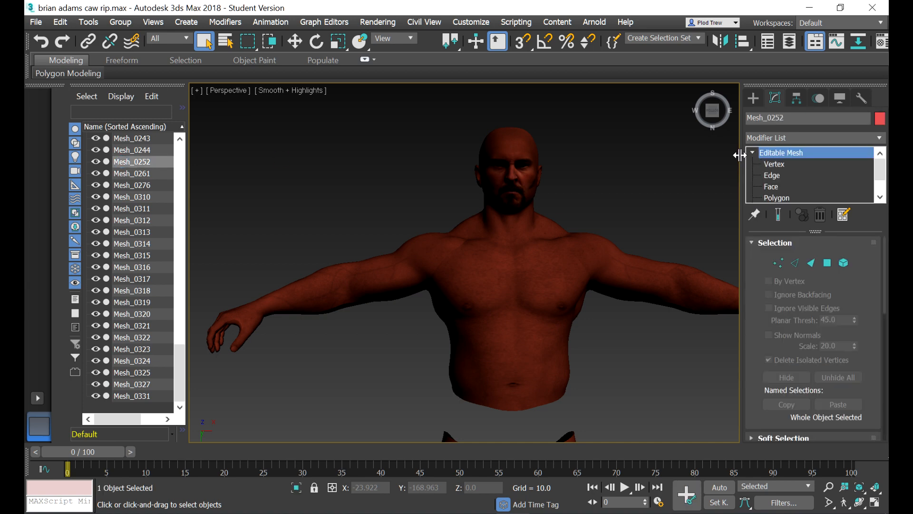
{"action": "left_click", "coordinate": [518, 147]}
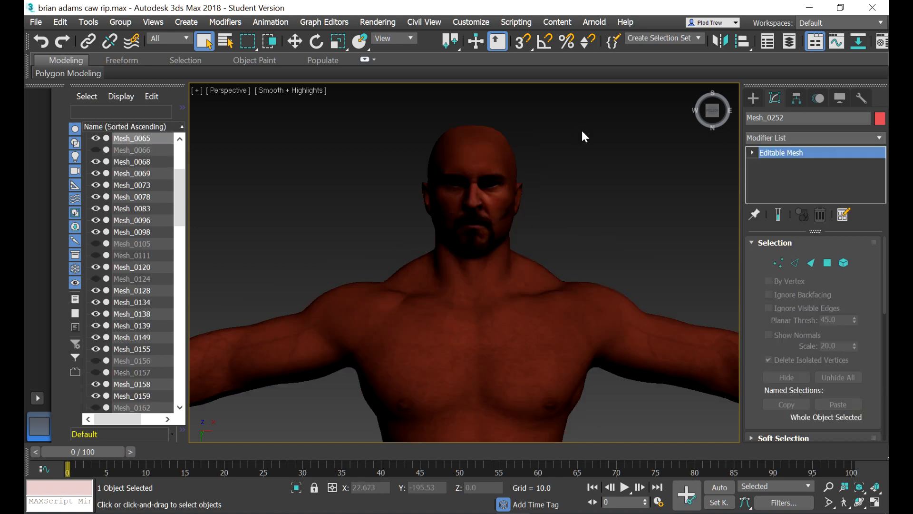
{"action": "scroll", "coordinate": [516, 185], "scroll_direction": "down", "scroll_amount": 2}
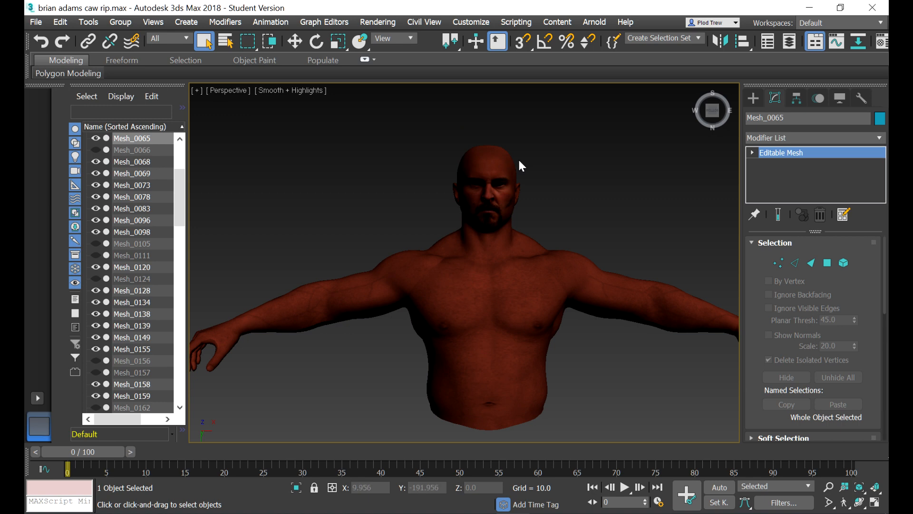
{"action": "scroll", "coordinate": [519, 161], "scroll_direction": "down", "scroll_amount": 2}
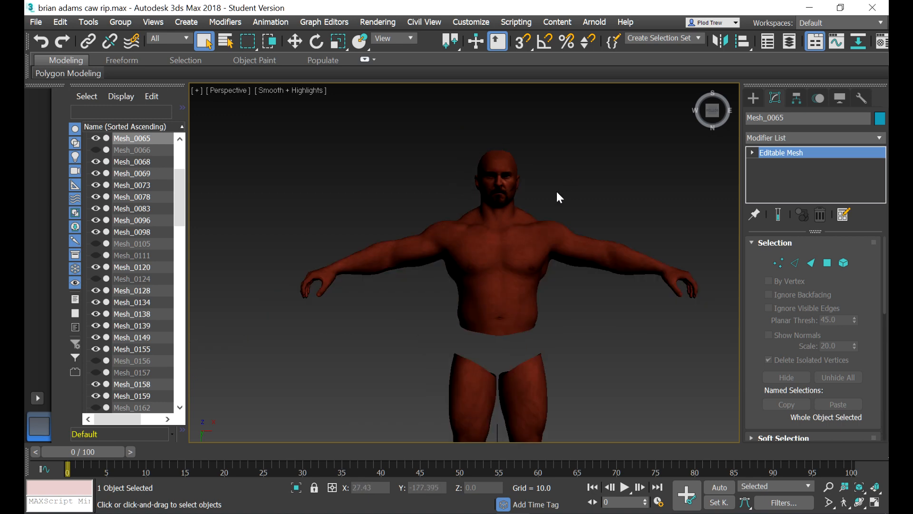
{"action": "scroll", "coordinate": [557, 192], "scroll_direction": "up", "scroll_amount": 2}
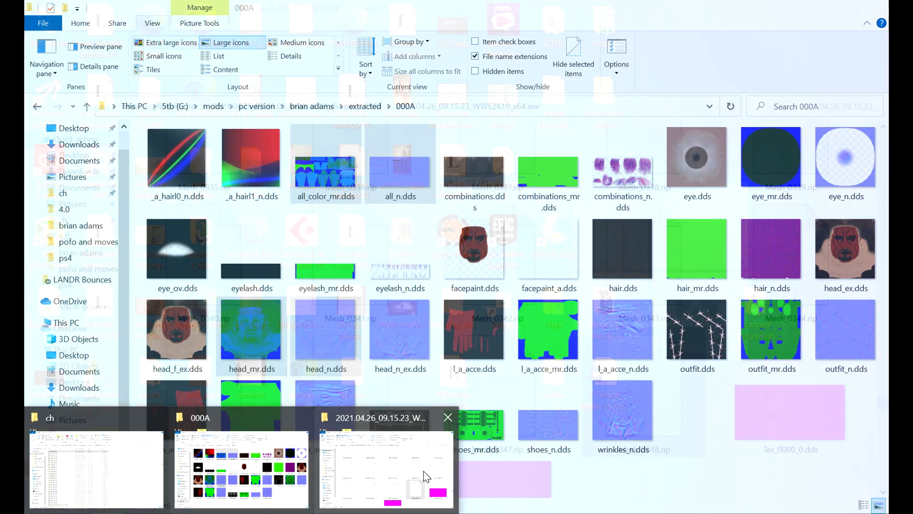
Step: Switch to File Explorer and open the brian adams folder under mods > pc version
{"action": "left_click", "coordinate": [422, 483]}
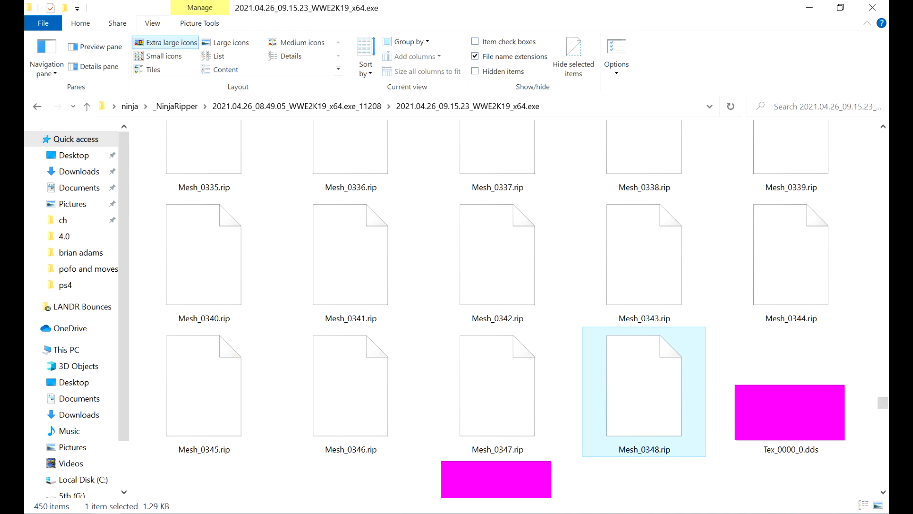
{"action": "left_click", "coordinate": [132, 513]}
{"action": "left_click", "coordinate": [206, 480]}
{"action": "left_click", "coordinate": [325, 106]}
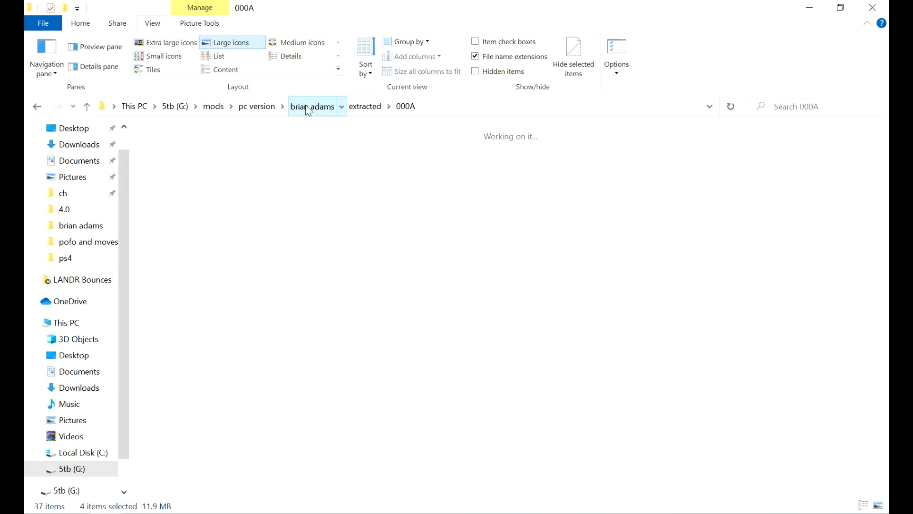
Step: Examine the ripped torso texture Tex_0122.dds and arm texture Tex_0128.dds alongside the head and normal-map textures
{"action": "left_click_drag", "start_coordinate": [886, 379], "coordinate": [886, 370]}
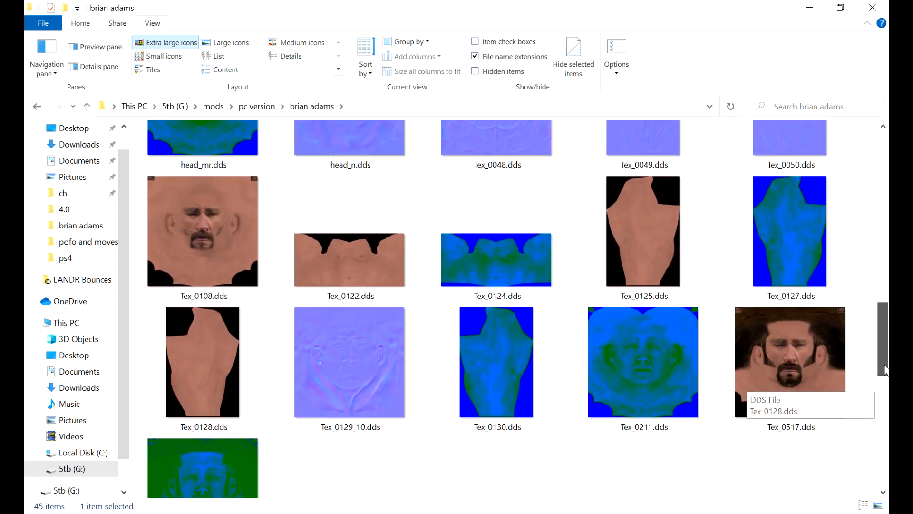
{"action": "left_click", "coordinate": [510, 367]}
{"action": "left_click", "coordinate": [508, 279]}
{"action": "left_click", "coordinate": [364, 274]}
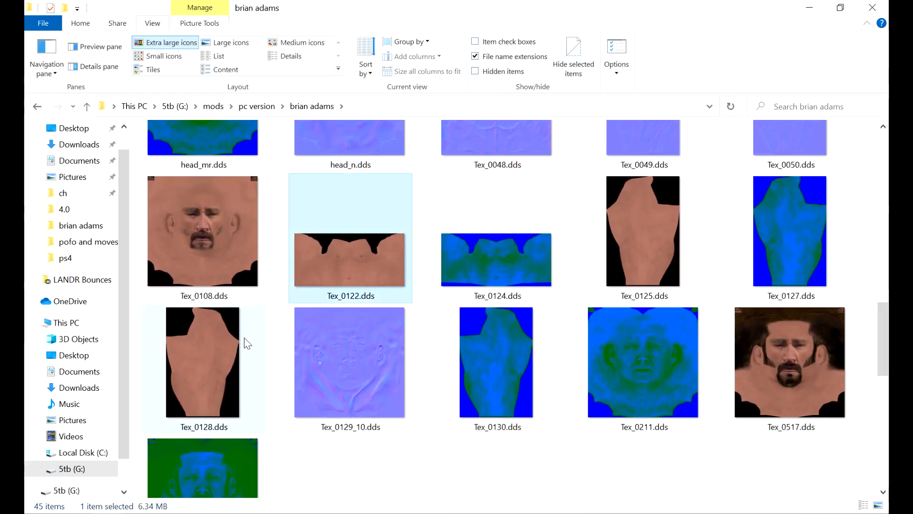
{"action": "left_click", "coordinate": [218, 352]}
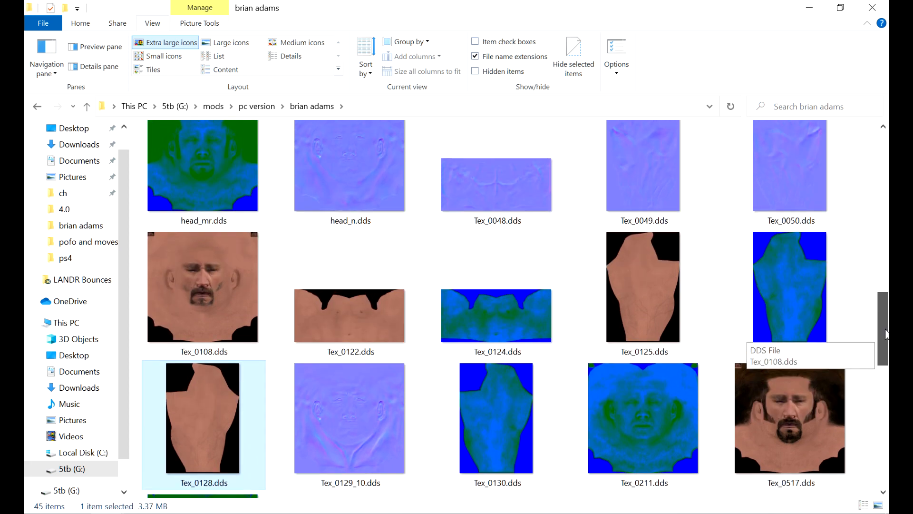
{"action": "left_click_drag", "start_coordinate": [887, 347], "coordinate": [887, 325]}
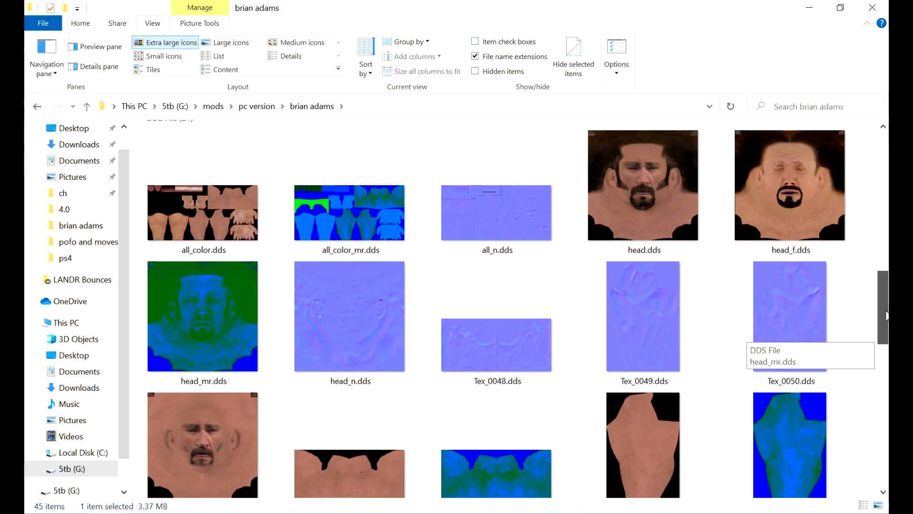
{"action": "left_click_drag", "start_coordinate": [885, 325], "coordinate": [886, 347]}
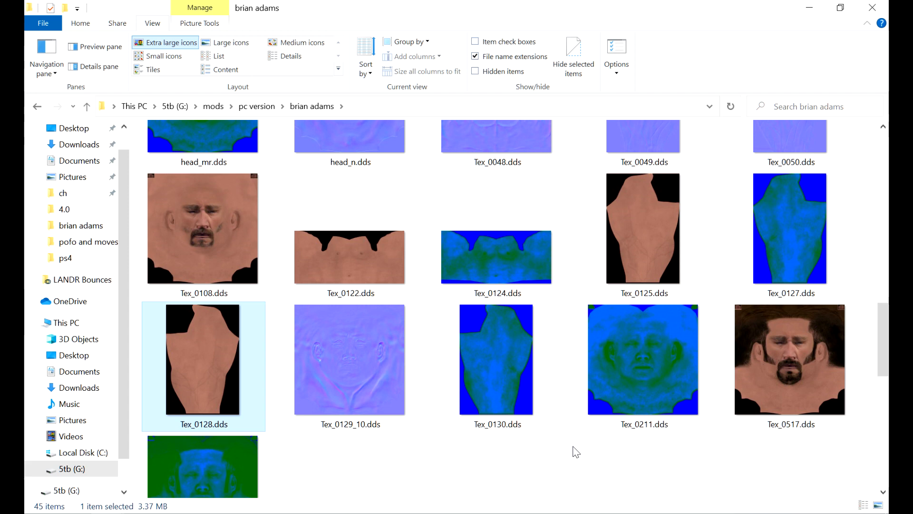
{"action": "left_click", "coordinate": [334, 277]}
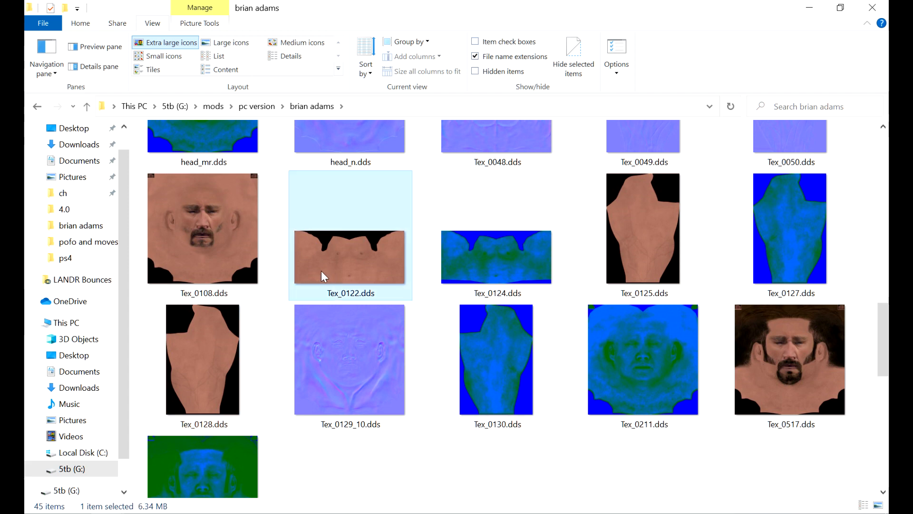
{"action": "left_click", "coordinate": [211, 372]}
Step: Compare the ripped arm texture Tex_0125.dds and neighbouring body textures with the combined all_color.dds texture
{"action": "left_click_drag", "start_coordinate": [886, 374], "coordinate": [884, 366]}
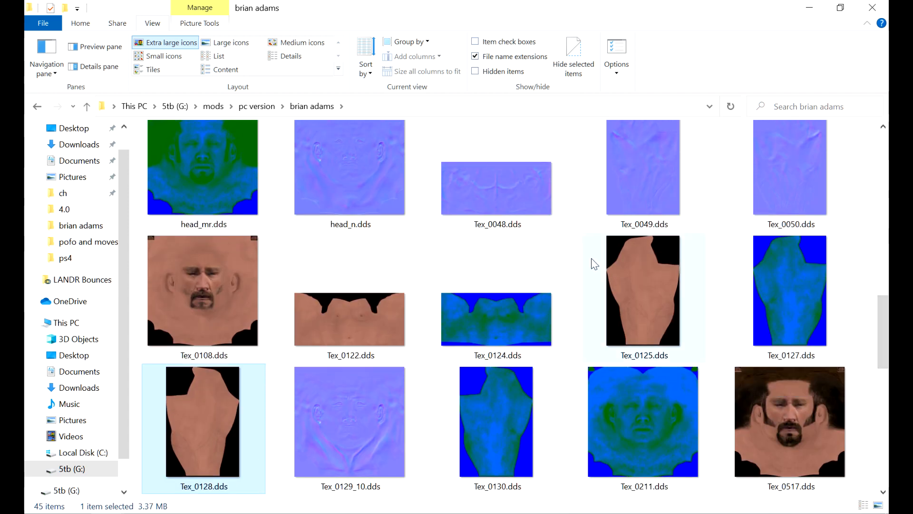
{"action": "mouse_move", "coordinate": [594, 264]}
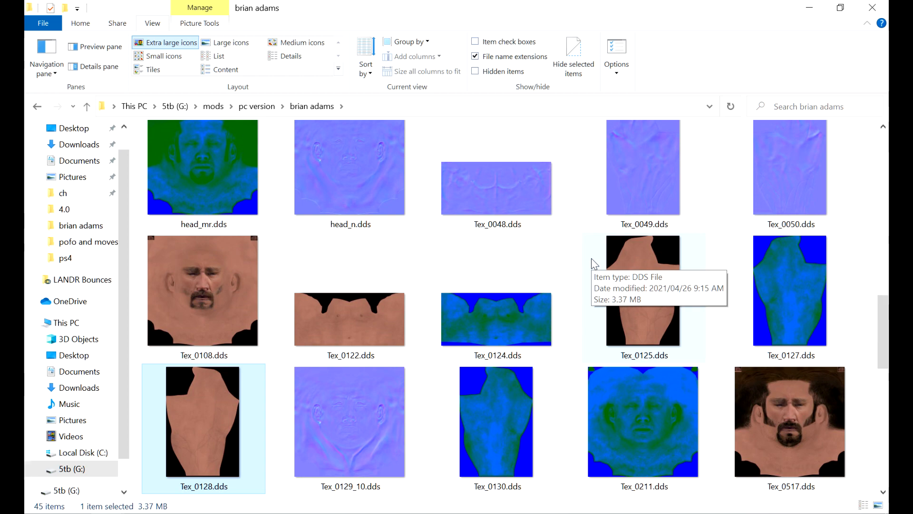
{"action": "left_click_drag", "start_coordinate": [883, 328], "coordinate": [889, 311]}
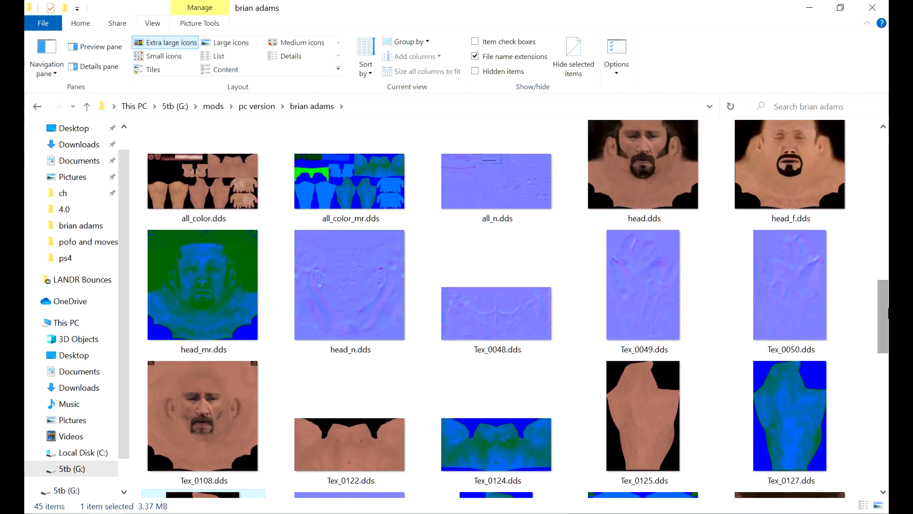
{"action": "left_click", "coordinate": [222, 197]}
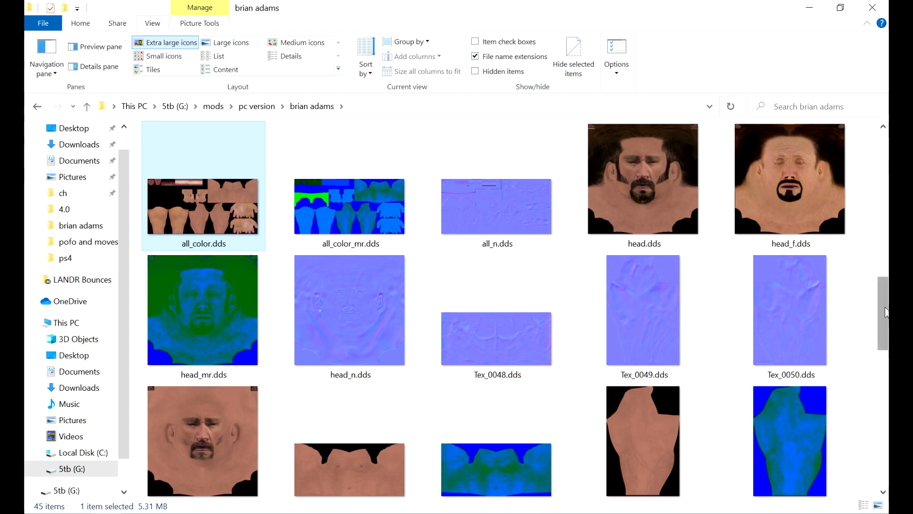
{"action": "left_click_drag", "start_coordinate": [888, 308], "coordinate": [887, 339]}
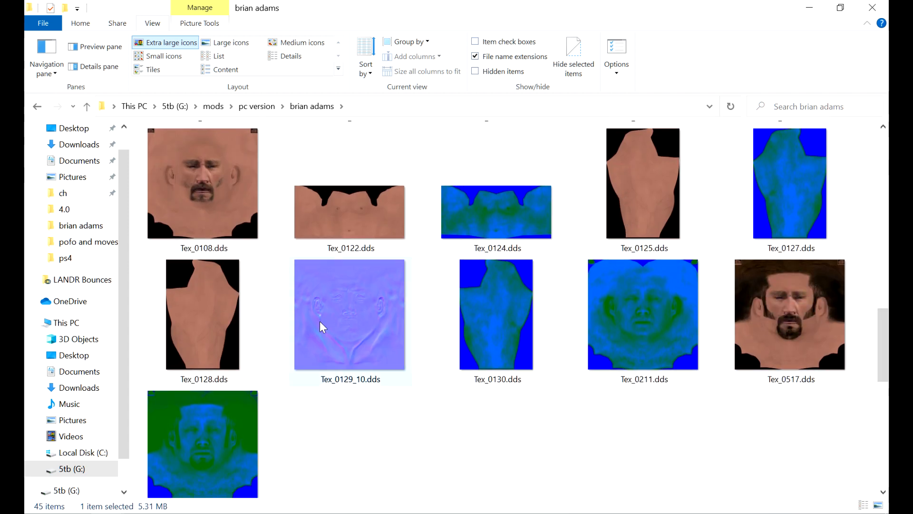
Step: Switch to Fireworks and, in all_color.png, hide the normal and mr layers and deselect everything to leave the colour map showing
{"action": "left_click", "coordinate": [395, 513]}
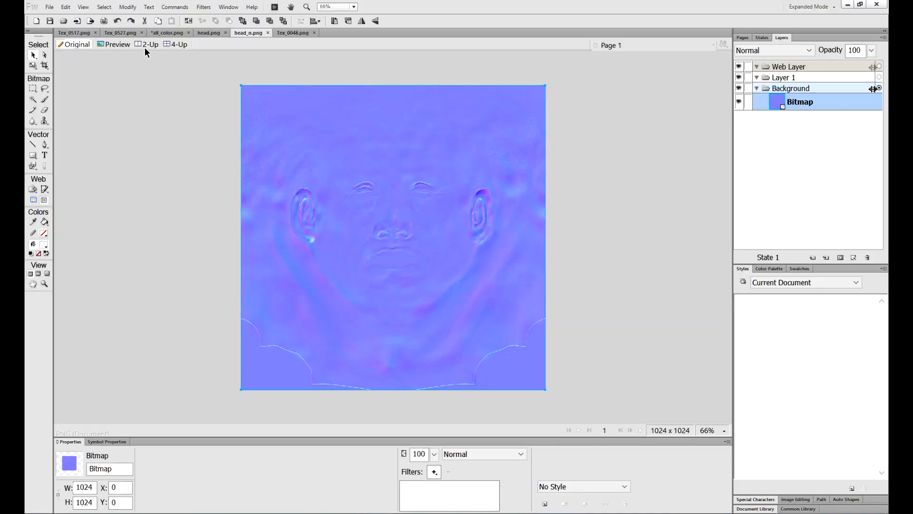
{"action": "left_click", "coordinate": [165, 33]}
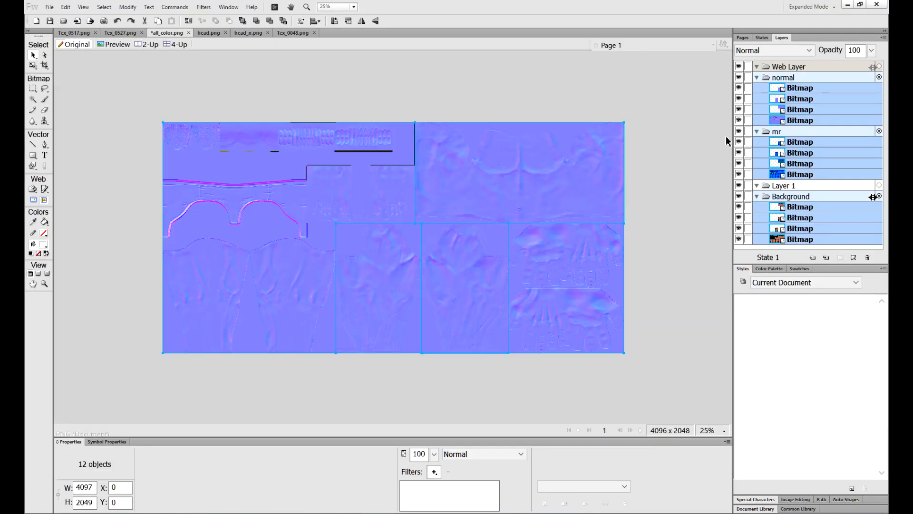
{"action": "left_click", "coordinate": [738, 77]}
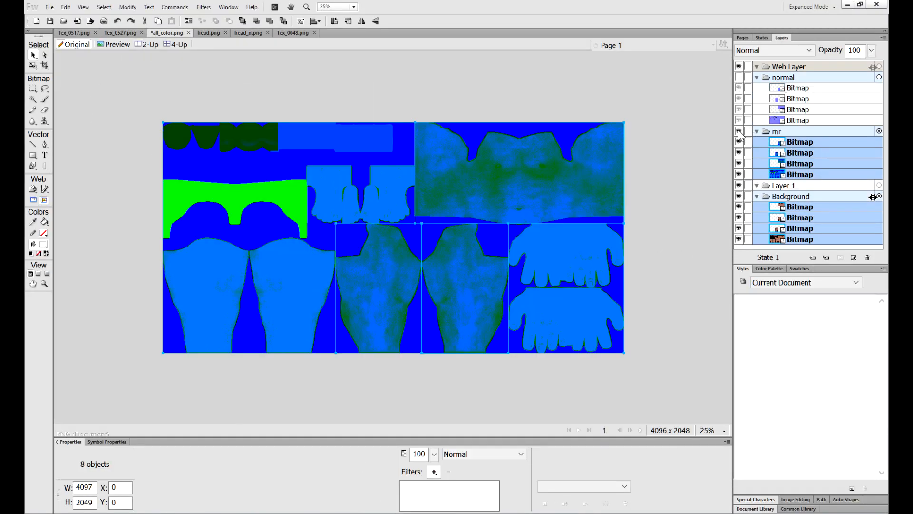
{"action": "left_click", "coordinate": [739, 131]}
{"action": "left_click", "coordinate": [481, 92]}
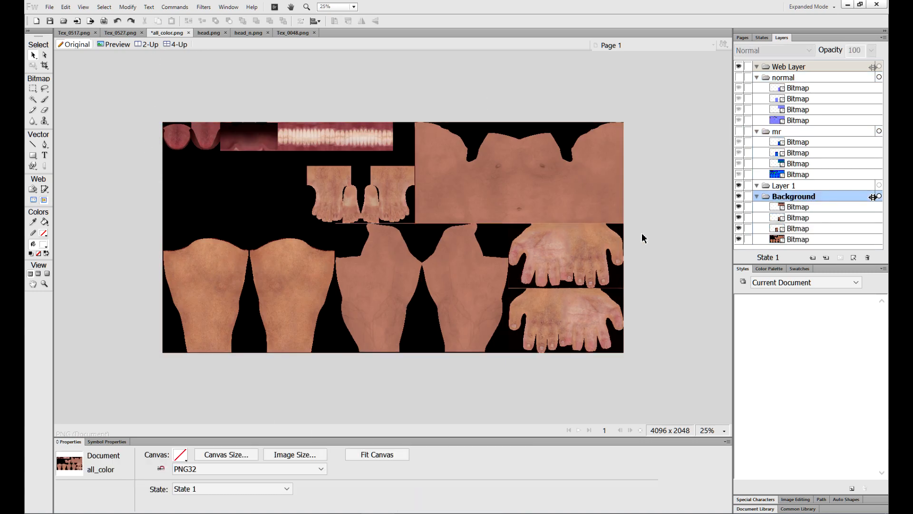
Step: Save all_color.png and switch to the brian adams caw rip.max scene in 3ds Max
{"action": "key", "text": "ctrl+s"}
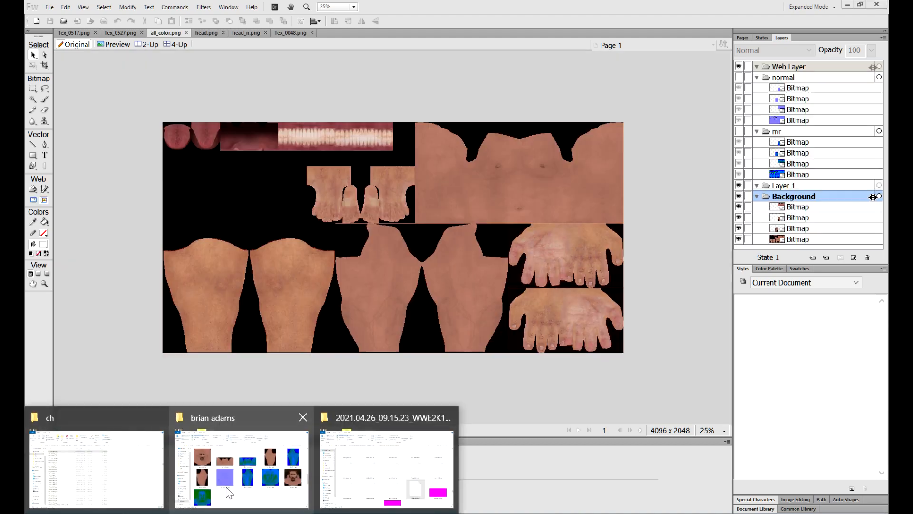
{"action": "left_click", "coordinate": [233, 457]}
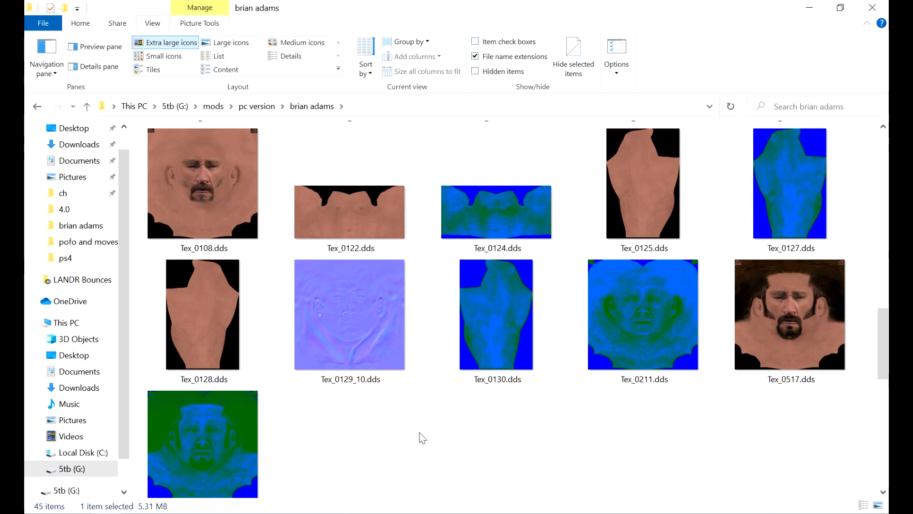
{"action": "left_click", "coordinate": [445, 513]}
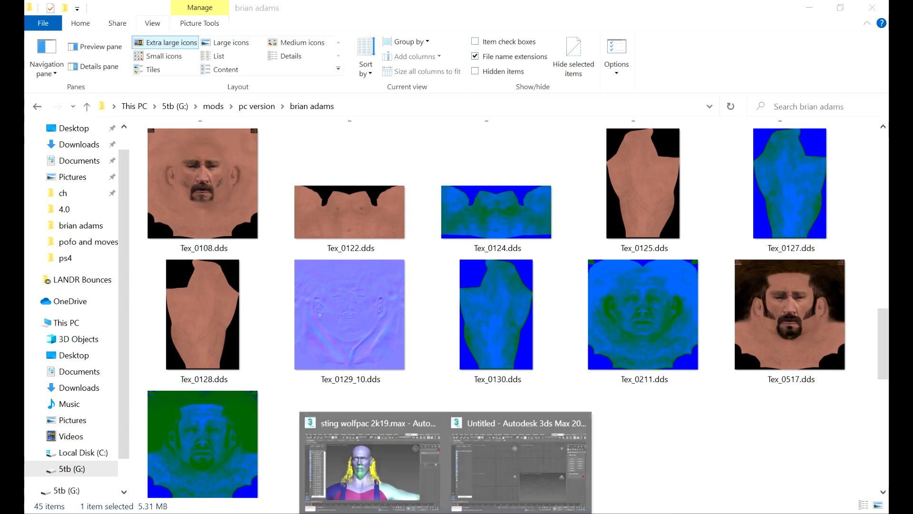
{"action": "left_click", "coordinate": [372, 460]}
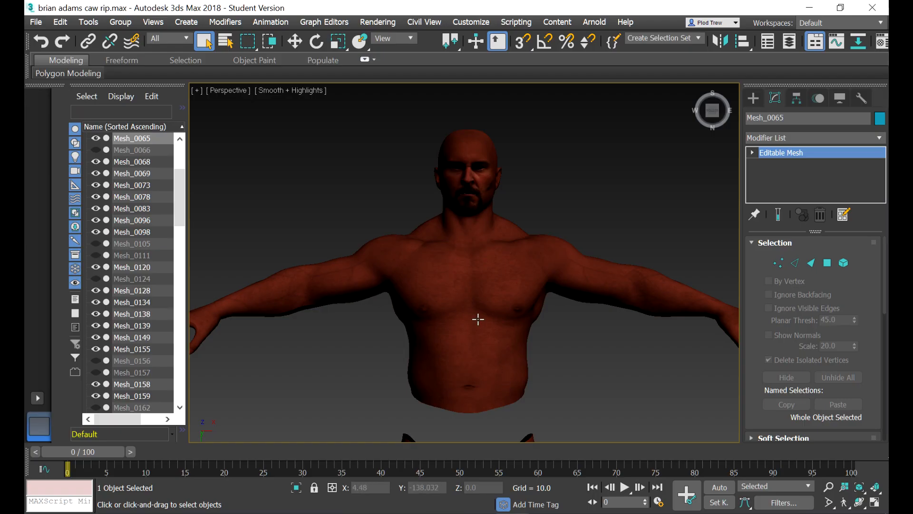
Step: Select the torso mesh Mesh_0120 and apply an Unwrap UVW modifier to it
{"action": "scroll", "coordinate": [538, 253], "scroll_direction": "down", "scroll_amount": 5}
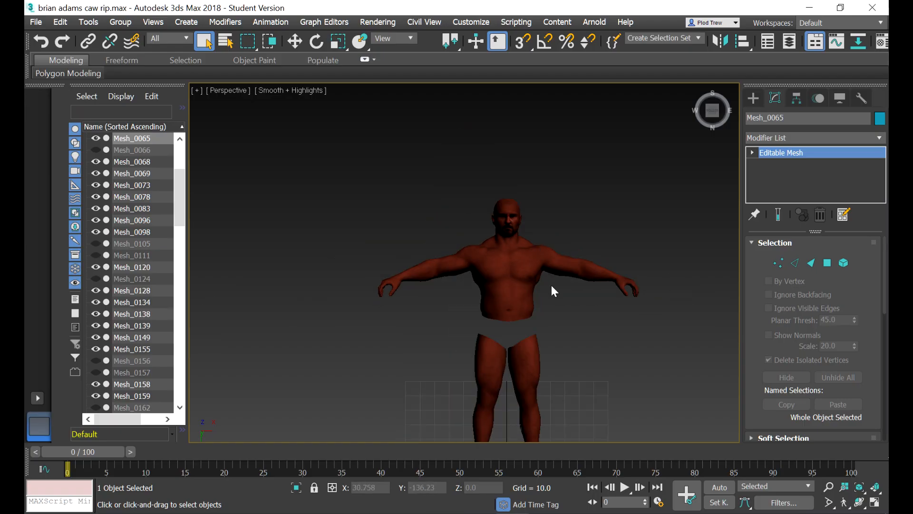
{"action": "scroll", "coordinate": [553, 297], "scroll_direction": "up", "scroll_amount": 2}
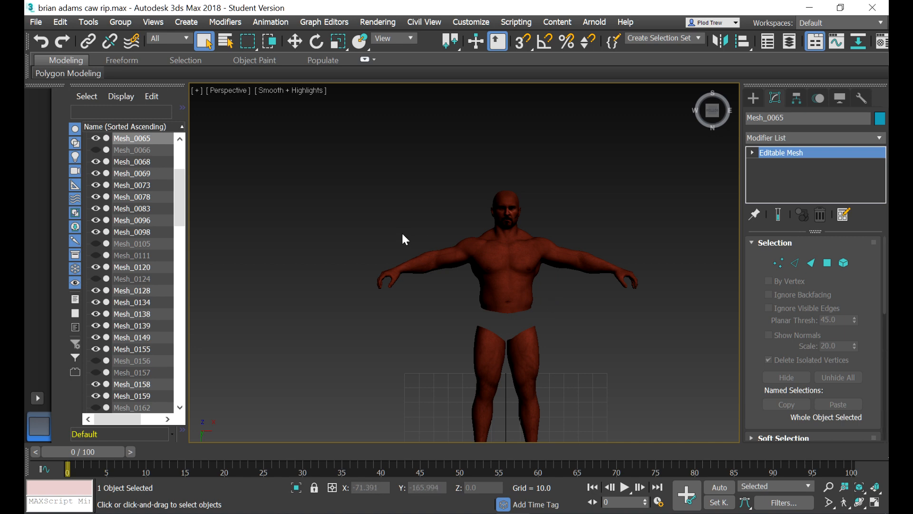
{"action": "scroll", "coordinate": [565, 288], "scroll_direction": "up", "scroll_amount": 2}
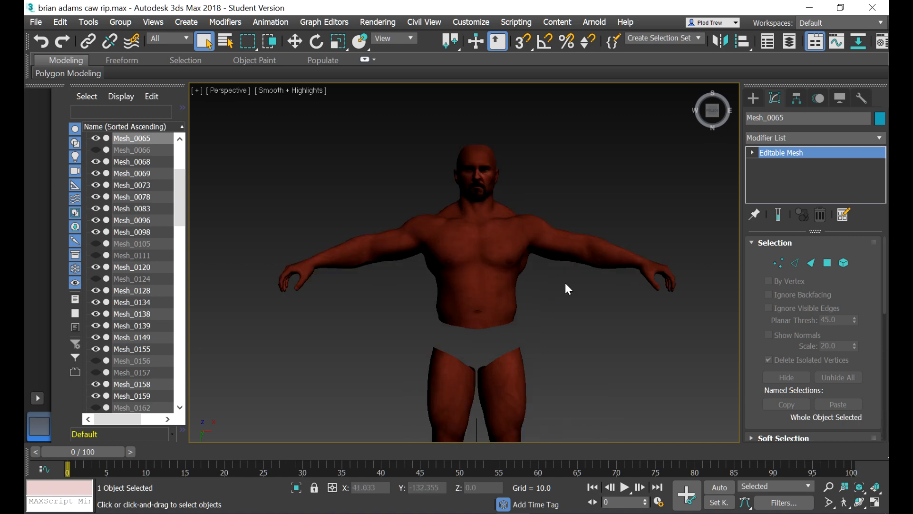
{"action": "scroll", "coordinate": [648, 271], "scroll_direction": "down", "scroll_amount": 2}
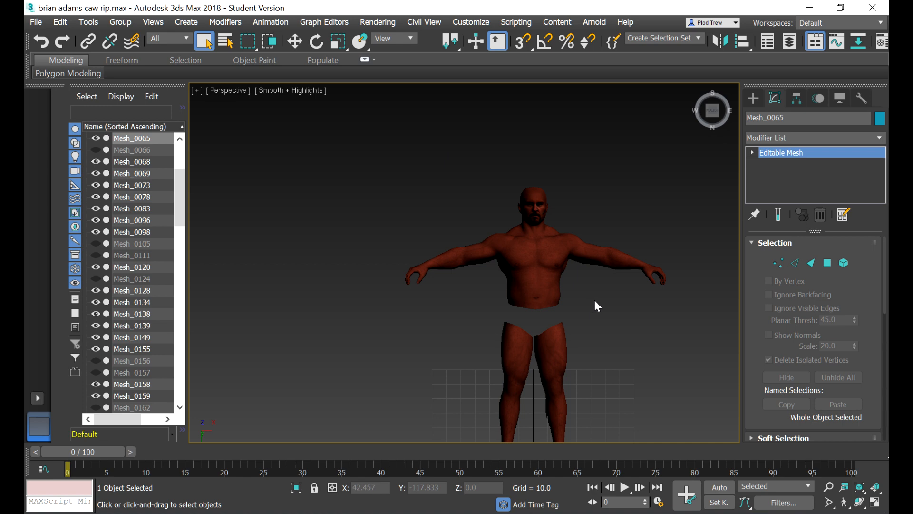
{"action": "scroll", "coordinate": [594, 301], "scroll_direction": "up", "scroll_amount": 2}
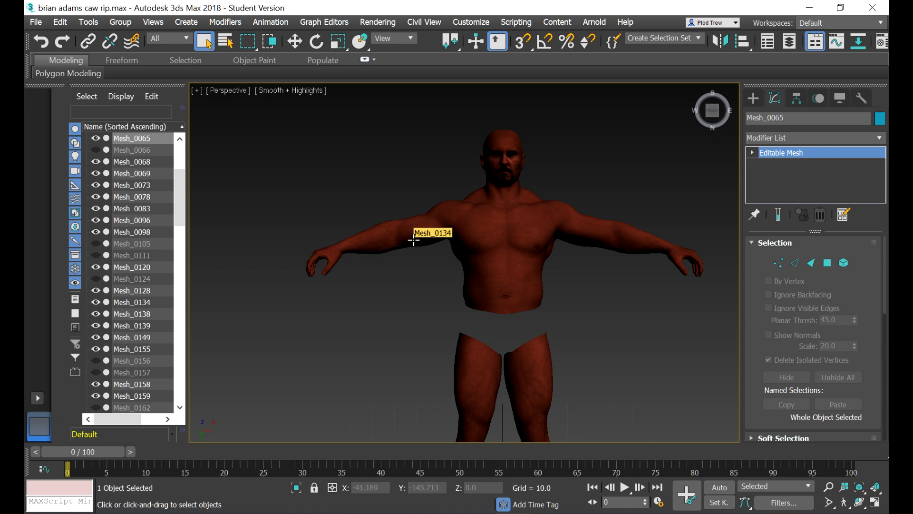
{"action": "scroll", "coordinate": [580, 253], "scroll_direction": "up", "scroll_amount": 2}
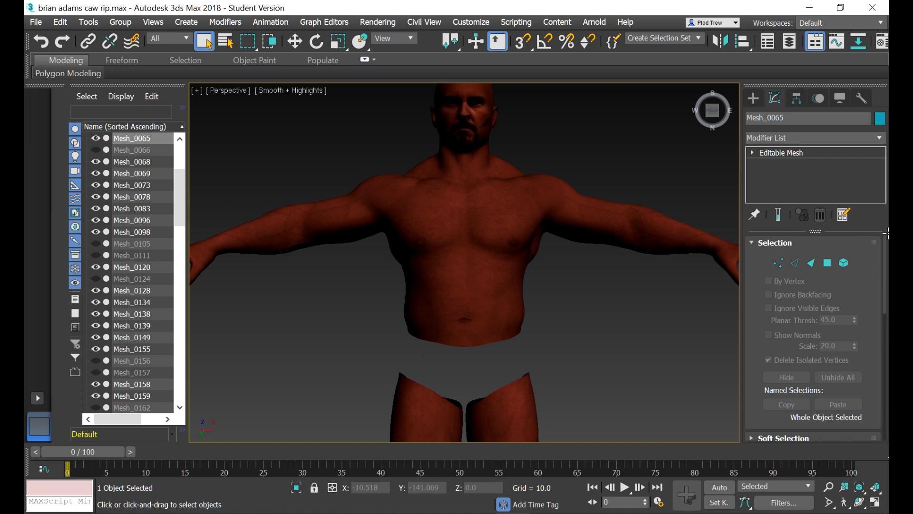
{"action": "key", "text": "ctrl+z"}
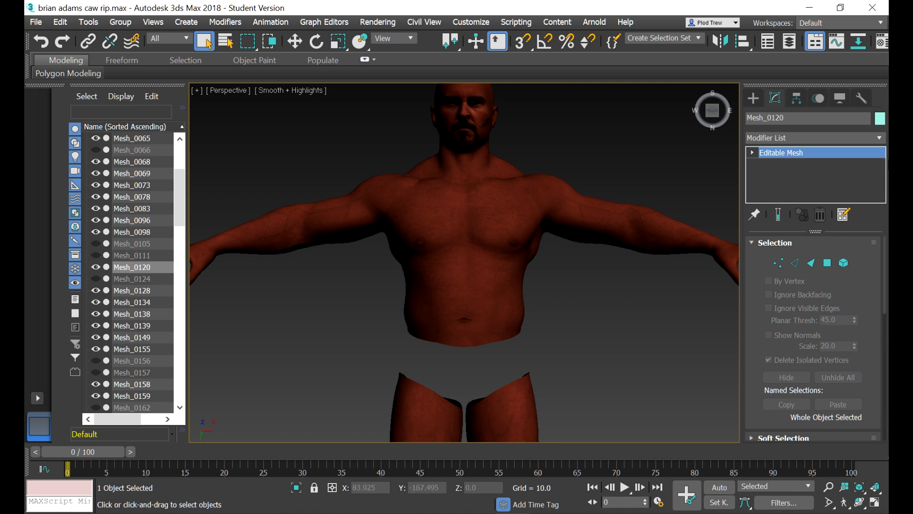
{"action": "left_click", "coordinate": [879, 138]}
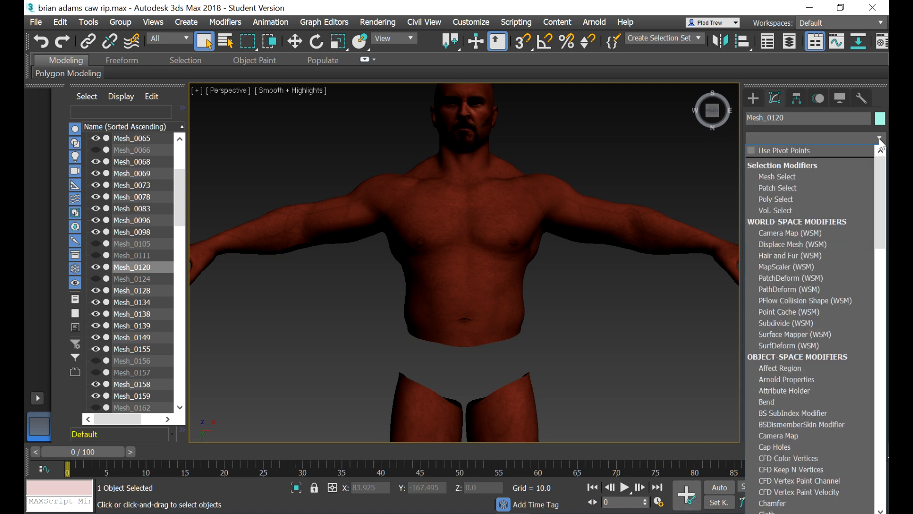
{"action": "left_click_drag", "start_coordinate": [877, 186], "coordinate": [885, 442]}
{"action": "left_click", "coordinate": [791, 432]}
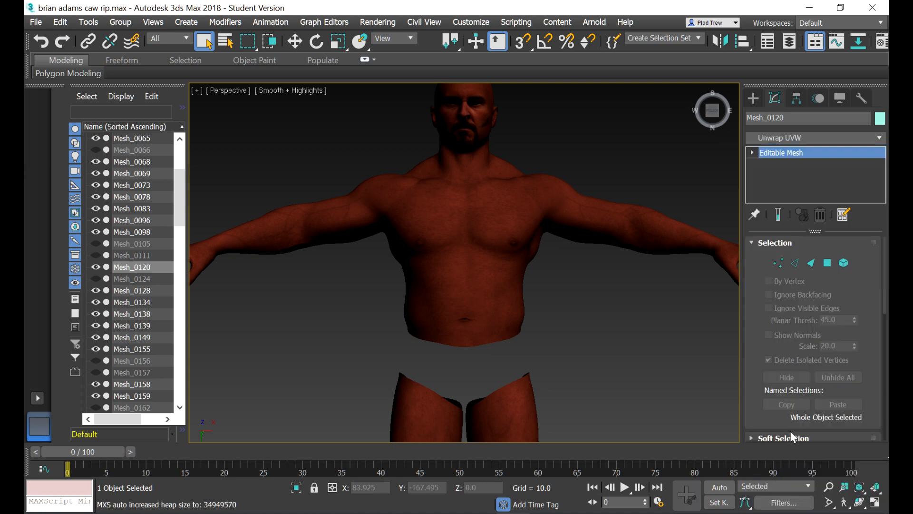
Step: Open the torso's UV layout in a maximized editor and examine it over the Tex_0322_0.dds texture
{"action": "left_click_drag", "start_coordinate": [885, 279], "coordinate": [885, 309]}
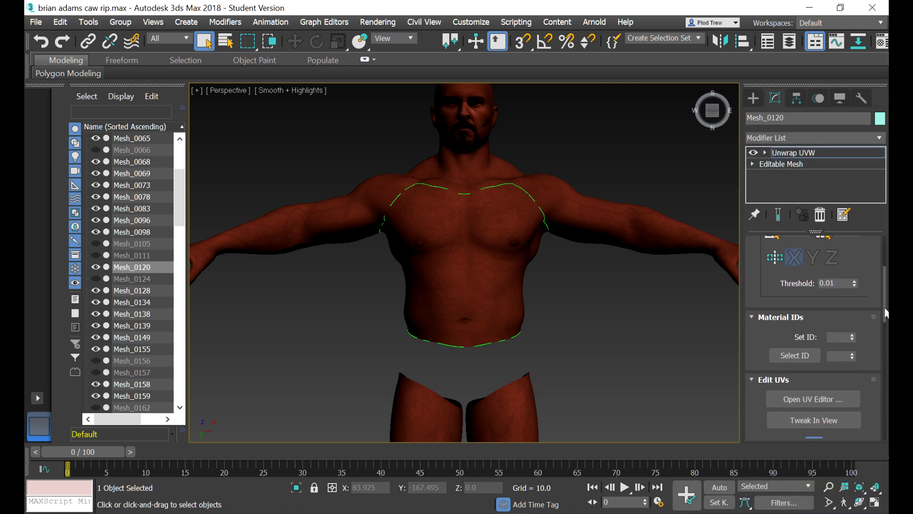
{"action": "scroll", "coordinate": [883, 317], "scroll_direction": "down", "scroll_amount": 3}
{"action": "left_click", "coordinate": [787, 293]}
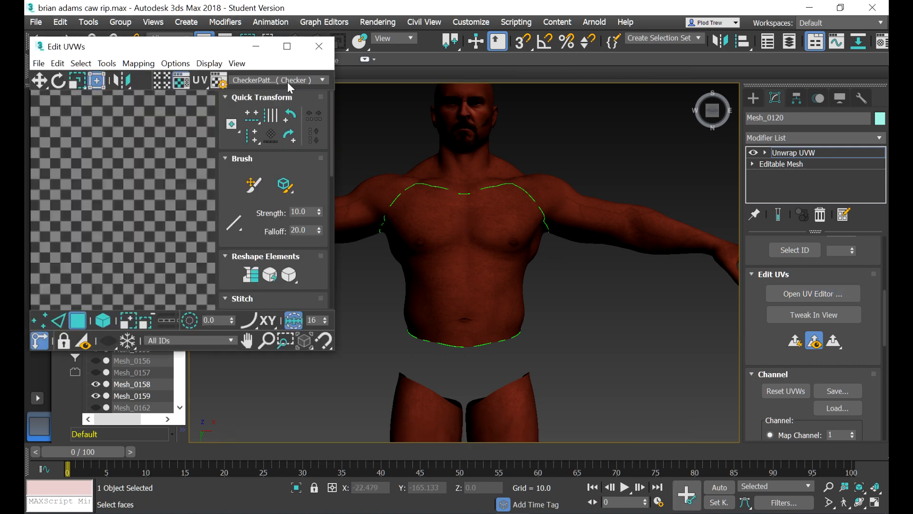
{"action": "left_click", "coordinate": [287, 81]}
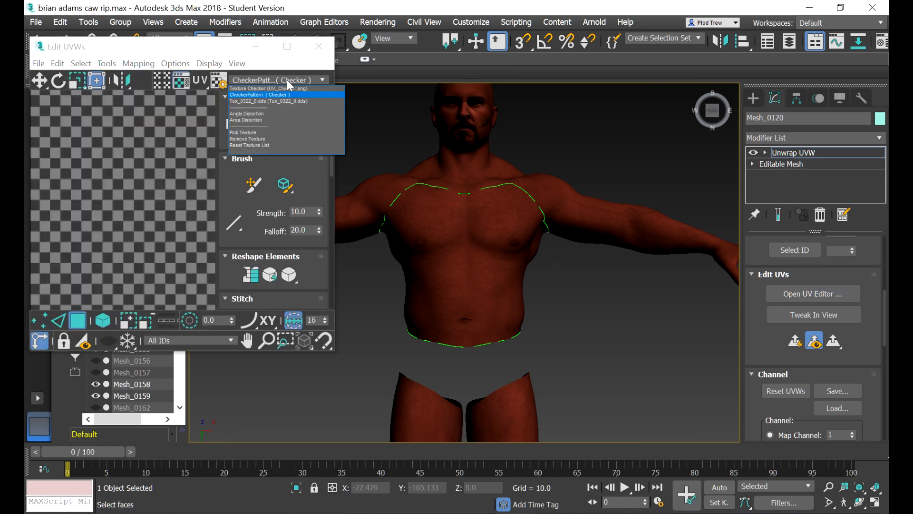
{"action": "left_click", "coordinate": [267, 100]}
{"action": "left_click", "coordinate": [287, 46]}
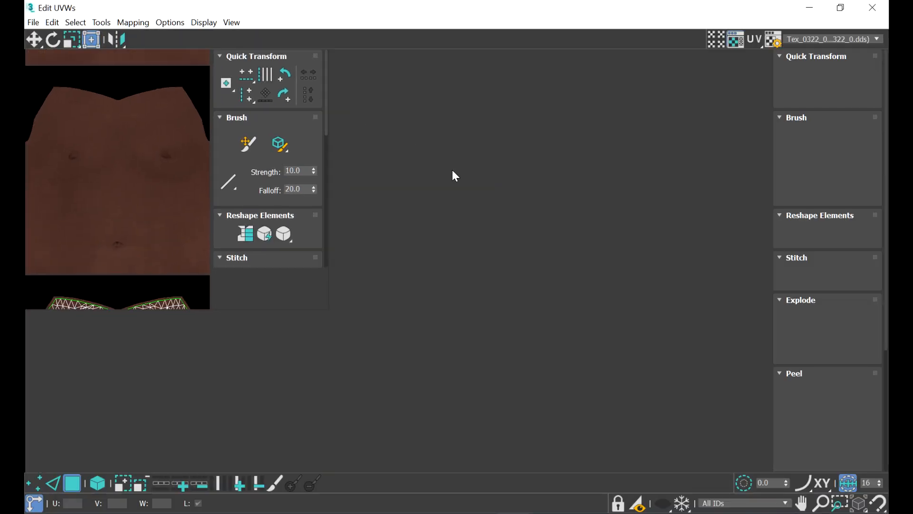
{"action": "scroll", "coordinate": [528, 238], "scroll_direction": "down", "scroll_amount": 4}
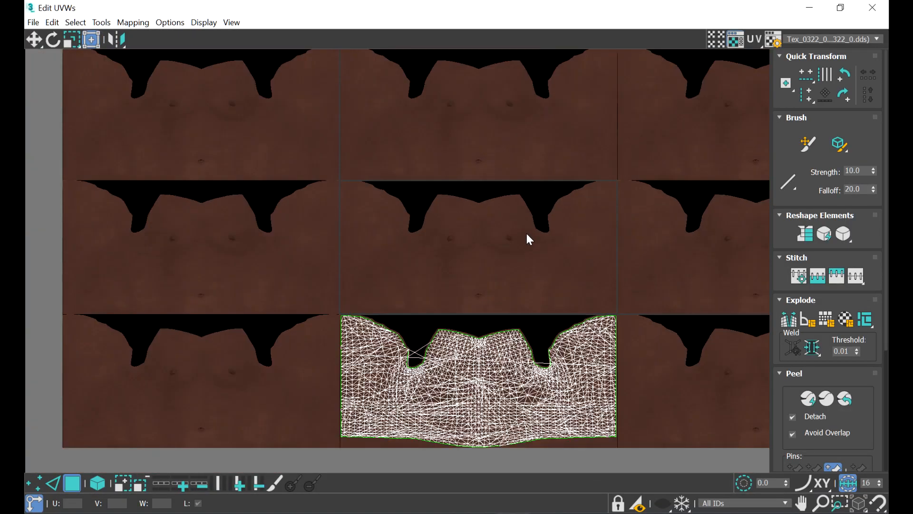
{"action": "scroll", "coordinate": [490, 285], "scroll_direction": "down", "scroll_amount": 2}
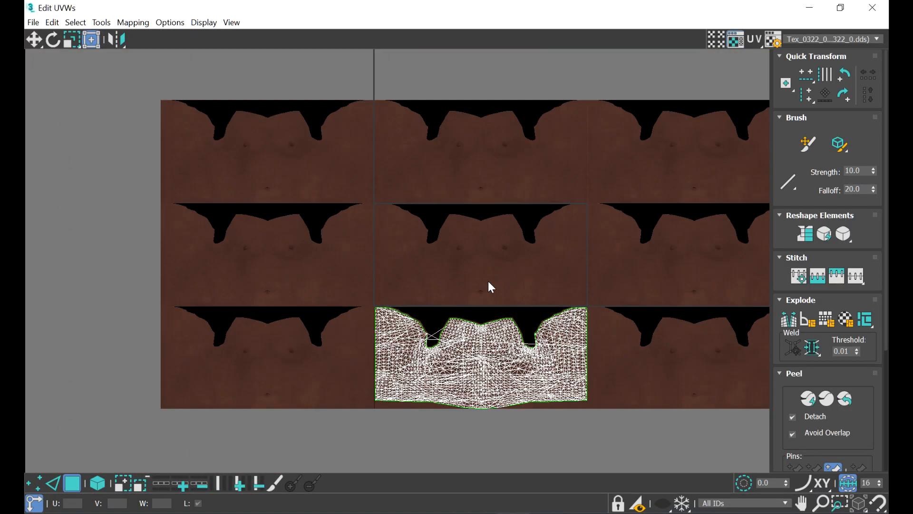
{"action": "scroll", "coordinate": [491, 287], "scroll_direction": "down", "scroll_amount": 2}
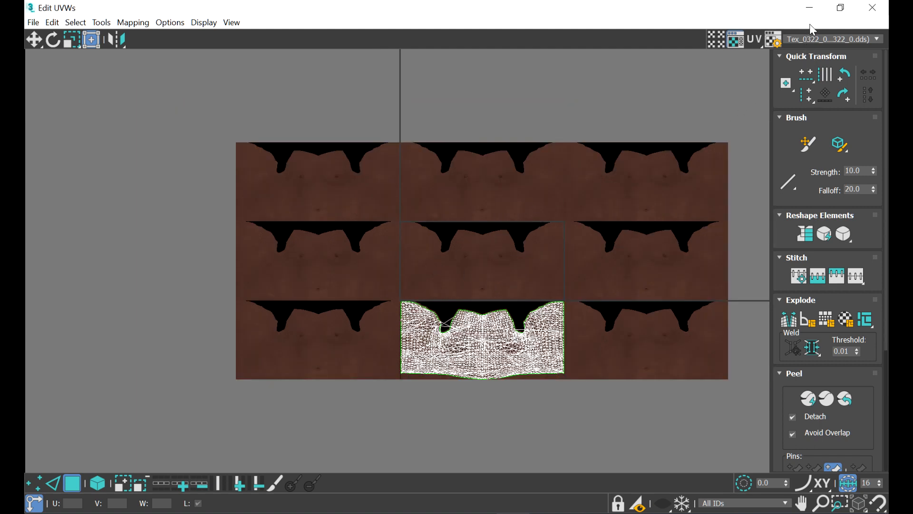
Step: Close the UV editor, delete the Unwrap UVW modifier from the torso mesh and deselect it
{"action": "left_click", "coordinate": [873, 8]}
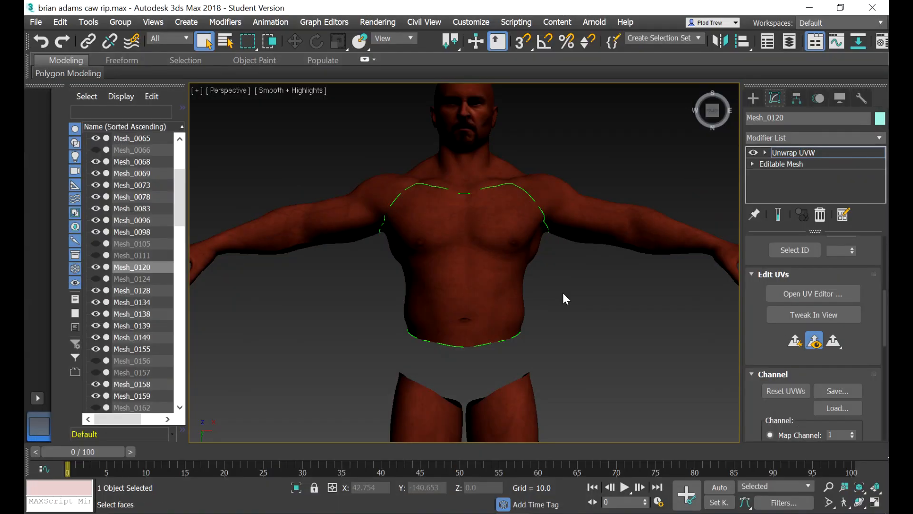
{"action": "left_click", "coordinate": [792, 153]}
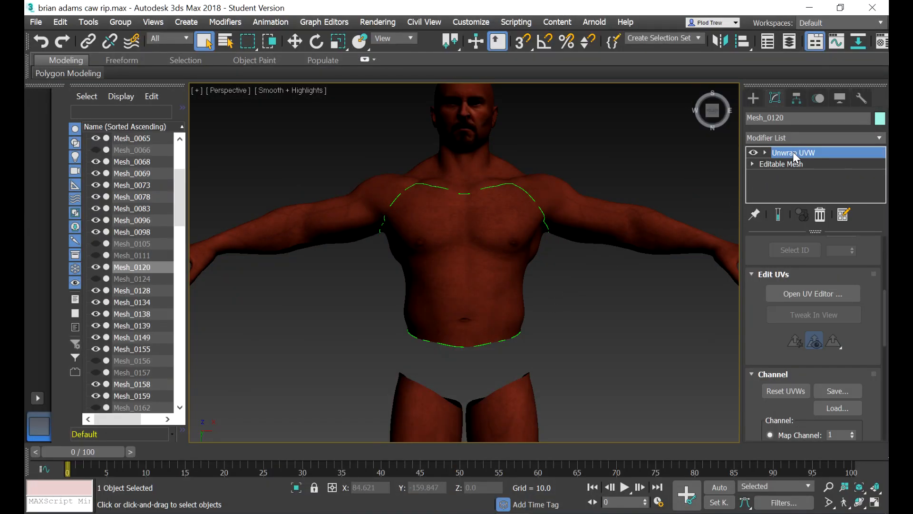
{"action": "right_click", "coordinate": [792, 153]}
{"action": "left_click", "coordinate": [746, 177]}
{"action": "left_click", "coordinate": [584, 140]}
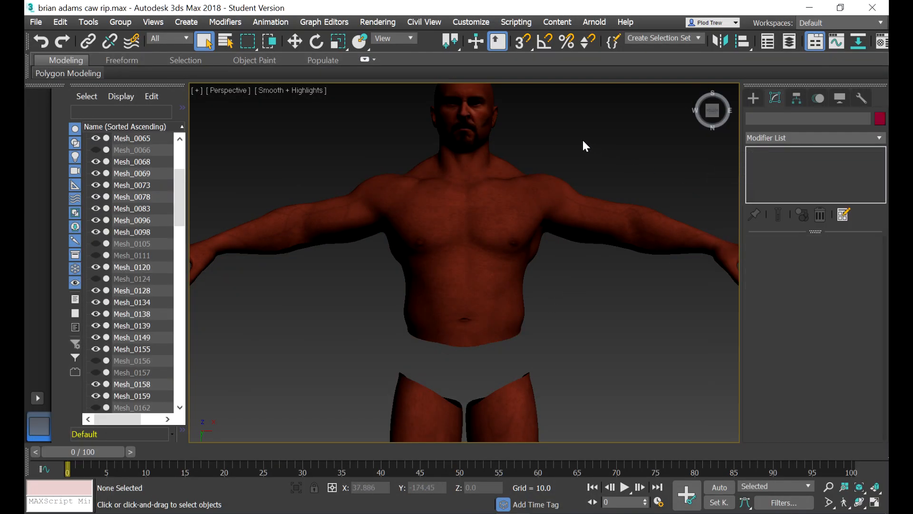
Step: Open the Material Editor and turn the first material slot into a Xoliul Shader material
{"action": "scroll", "coordinate": [555, 180], "scroll_direction": "down", "scroll_amount": 3}
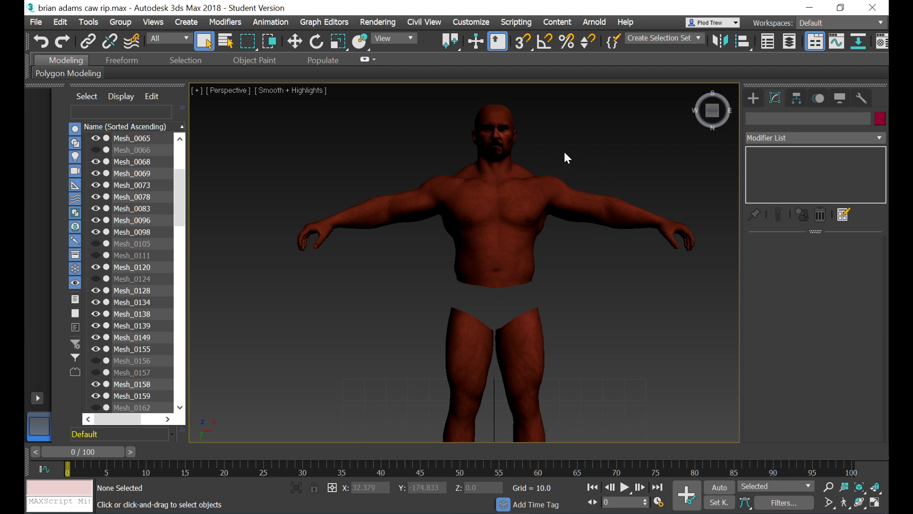
{"action": "key", "text": "m"}
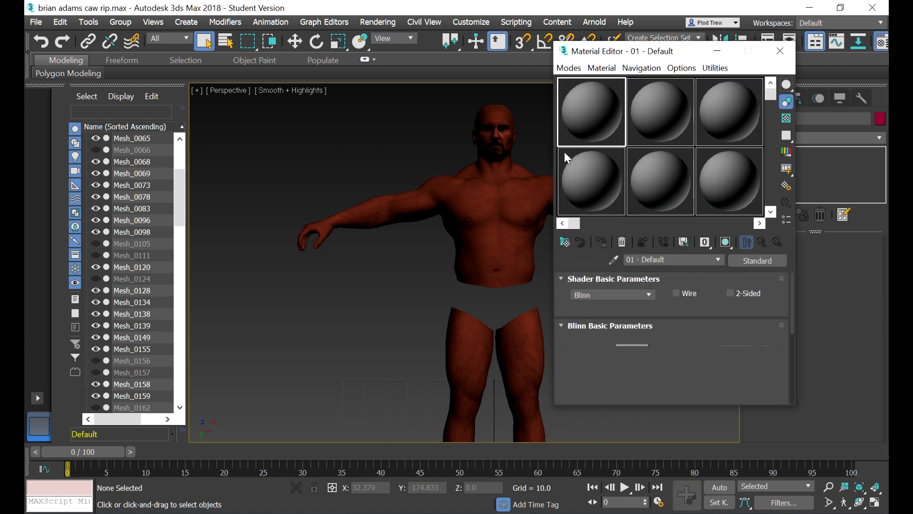
{"action": "left_click", "coordinate": [570, 242]}
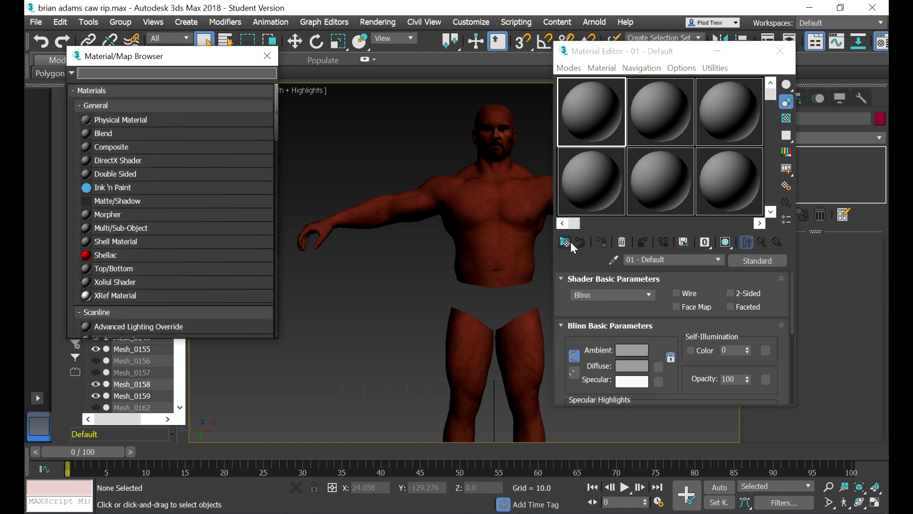
{"action": "left_click", "coordinate": [133, 282]}
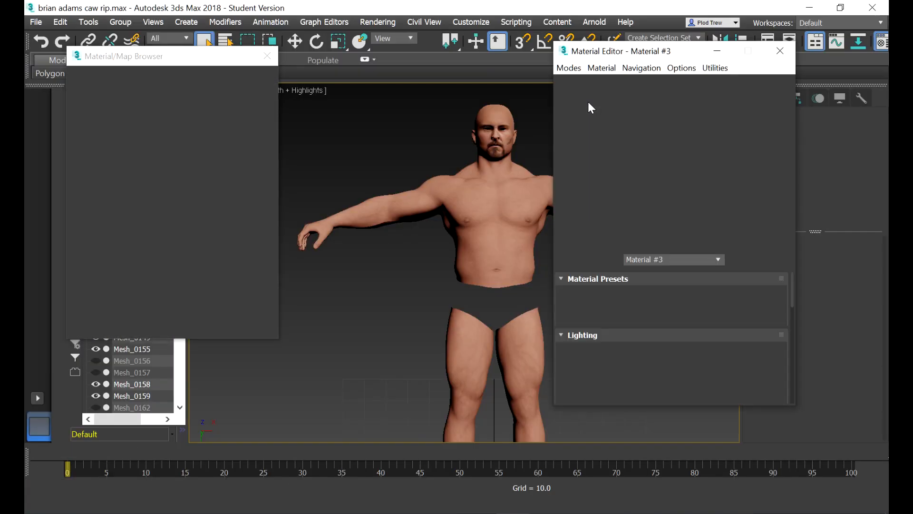
{"action": "left_click", "coordinate": [267, 56]}
Step: Load all_color.png as the Xoliul material's diffuse map and all_n.dds as its normal map from G:\mods\pc version\brian adams
{"action": "left_click_drag", "start_coordinate": [793, 287], "coordinate": [797, 335]}
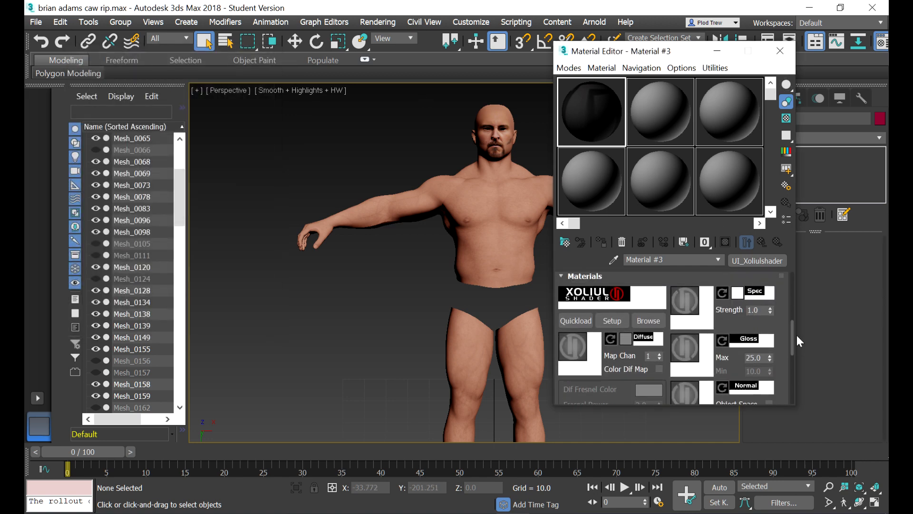
{"action": "left_click", "coordinate": [572, 347]}
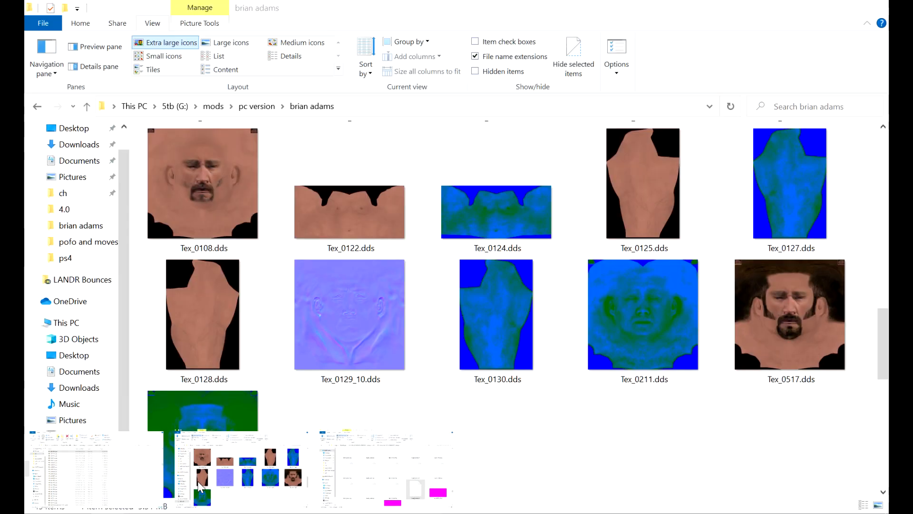
{"action": "left_click", "coordinate": [197, 488]}
{"action": "left_click", "coordinate": [385, 110]}
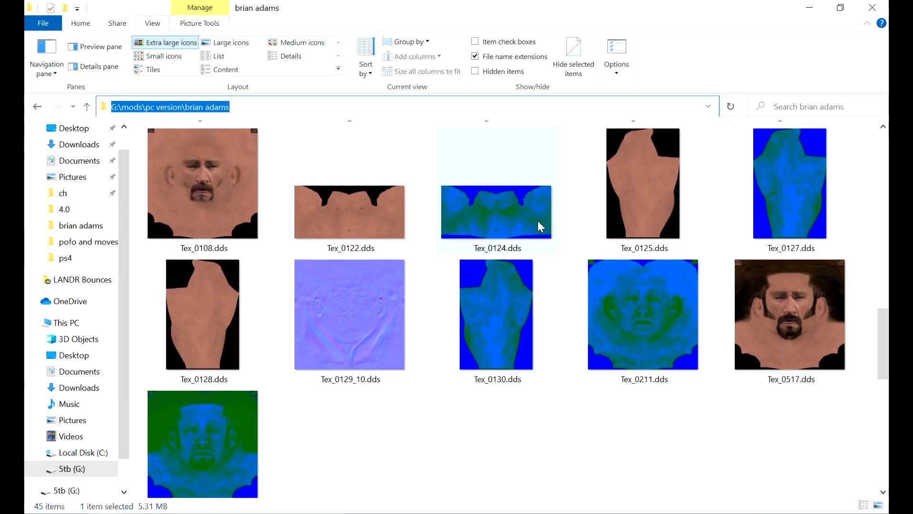
{"action": "key", "text": "alt+Tab"}
{"action": "key", "text": "ctrl+v"}
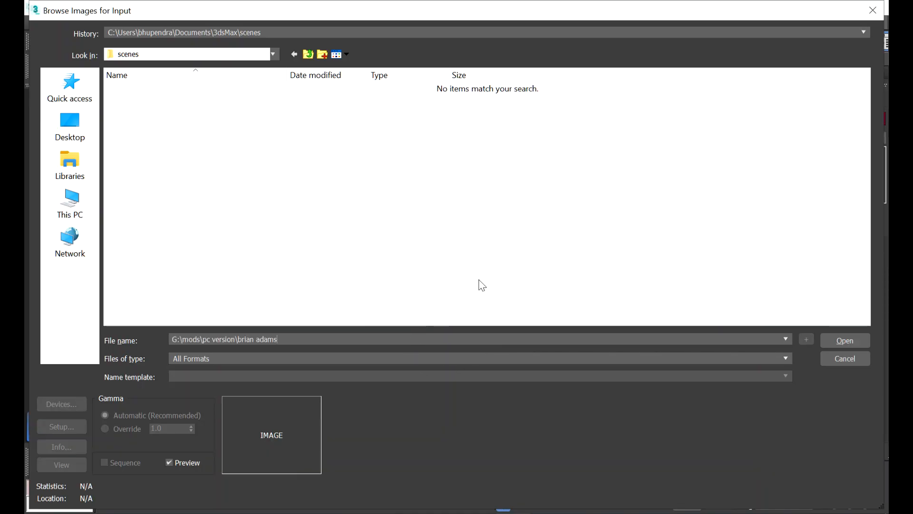
{"action": "key", "text": "Return"}
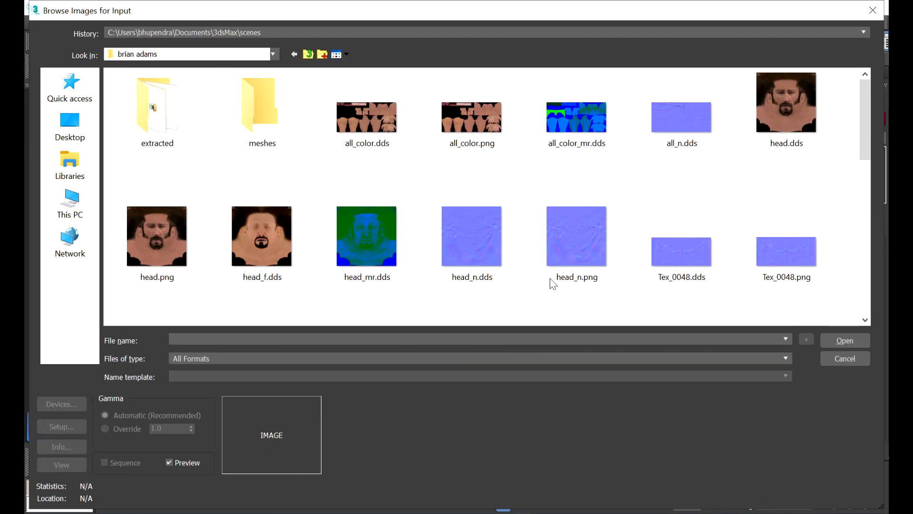
{"action": "double_click", "coordinate": [466, 132]}
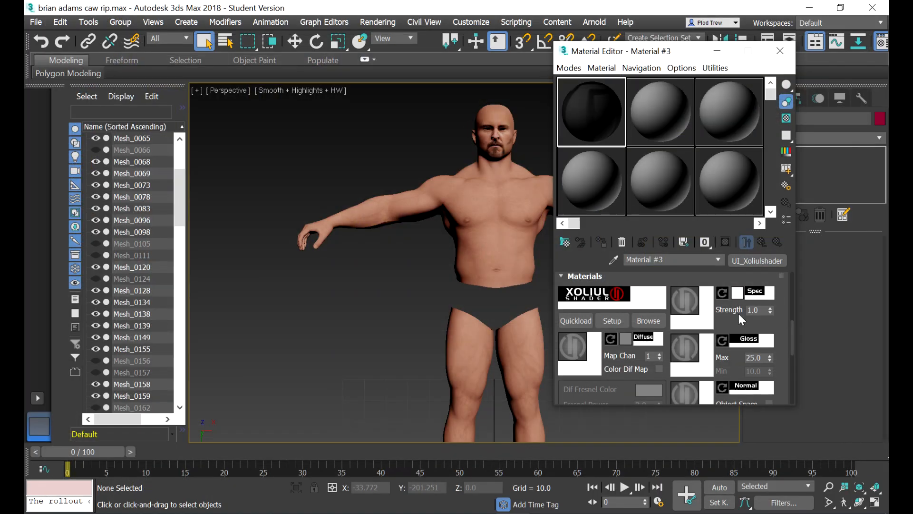
{"action": "left_click", "coordinate": [685, 393]}
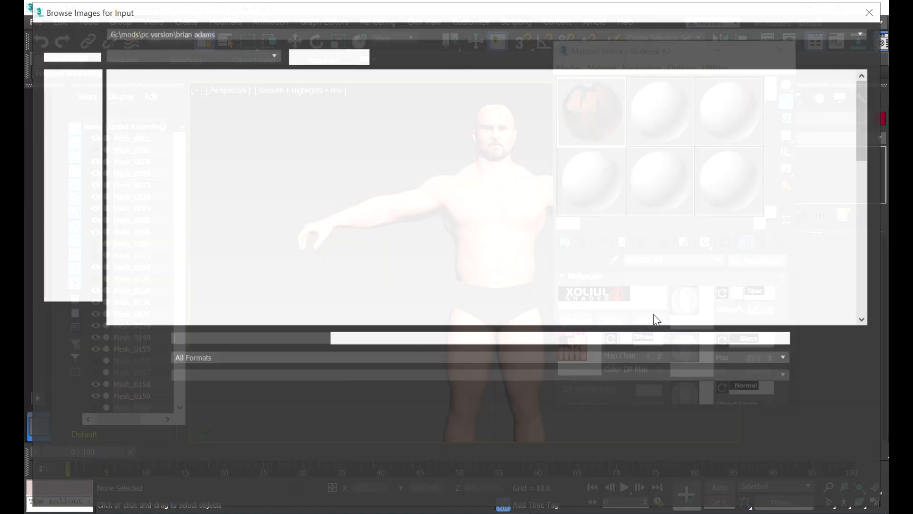
{"action": "double_click", "coordinate": [697, 116]}
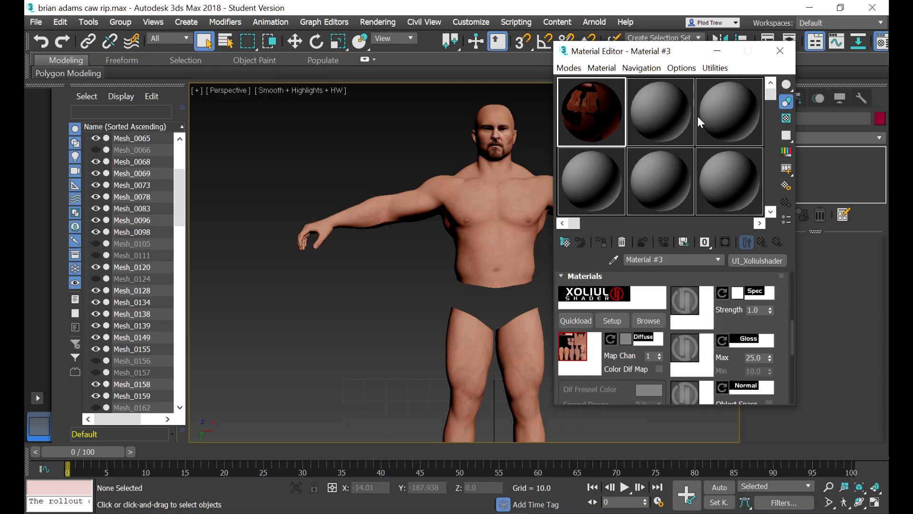
Step: Set the body material's specular colour to near-black with a value of 6
{"action": "left_click", "coordinate": [738, 293]}
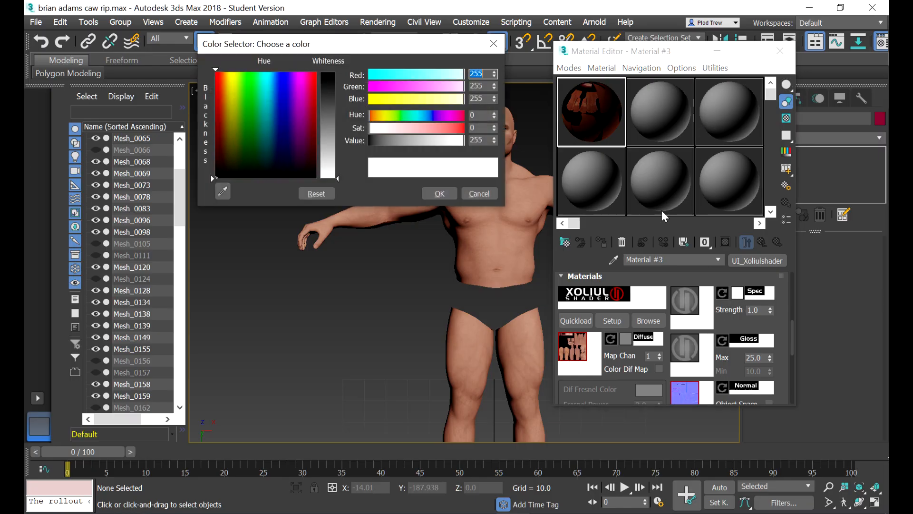
{"action": "left_click_drag", "start_coordinate": [387, 141], "coordinate": [371, 140]}
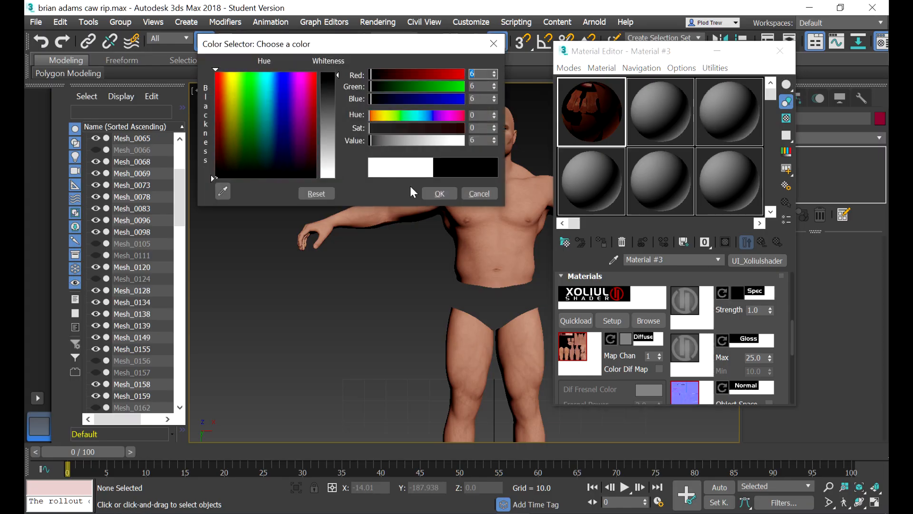
{"action": "left_click", "coordinate": [440, 195]}
Step: Apply the body material to the torso mesh and both arm meshes
{"action": "left_click_drag", "start_coordinate": [589, 115], "coordinate": [462, 221]}
{"action": "left_click_drag", "start_coordinate": [575, 110], "coordinate": [401, 193]}
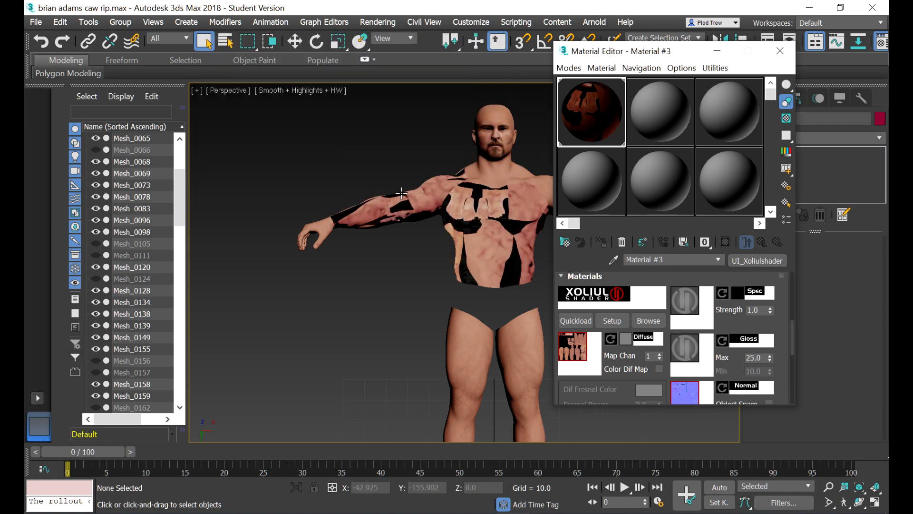
{"action": "left_click_drag", "start_coordinate": [643, 57], "coordinate": [758, 123]}
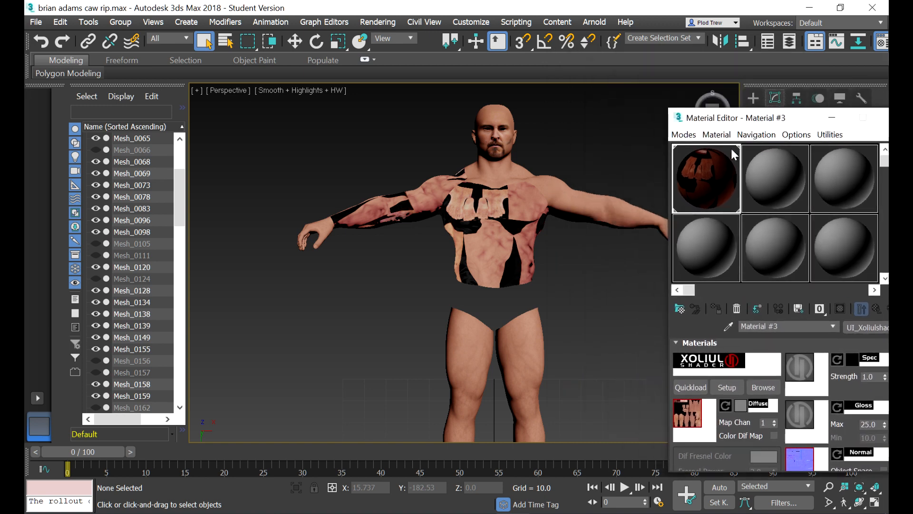
{"action": "left_click_drag", "start_coordinate": [720, 176], "coordinate": [577, 205]}
Step: Turn the second material slot into a Xoliul Shader material
{"action": "left_click_drag", "start_coordinate": [751, 119], "coordinate": [602, 65]}
{"action": "left_click", "coordinate": [618, 163]}
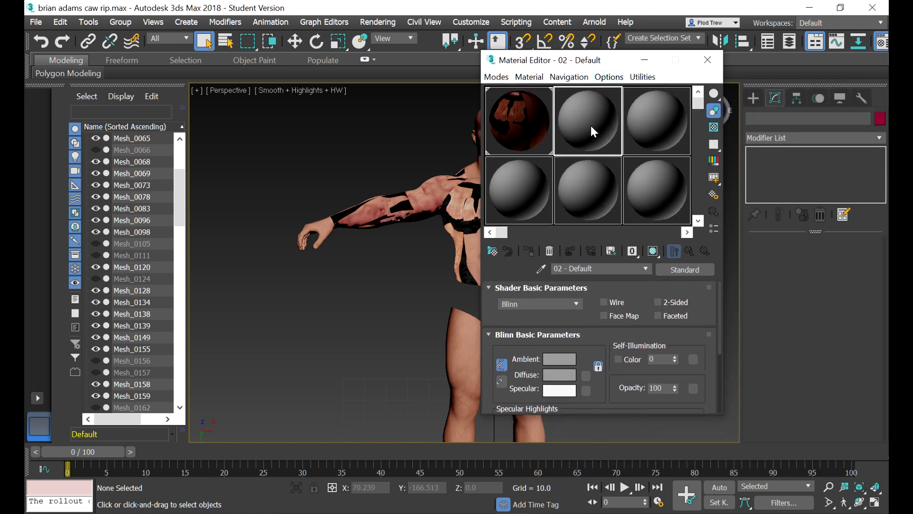
{"action": "left_click", "coordinate": [492, 251]}
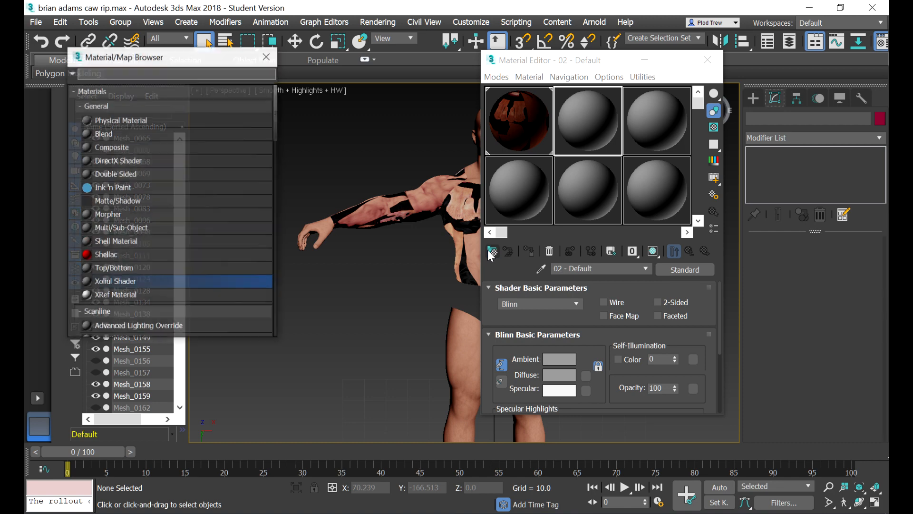
{"action": "double_click", "coordinate": [113, 282]}
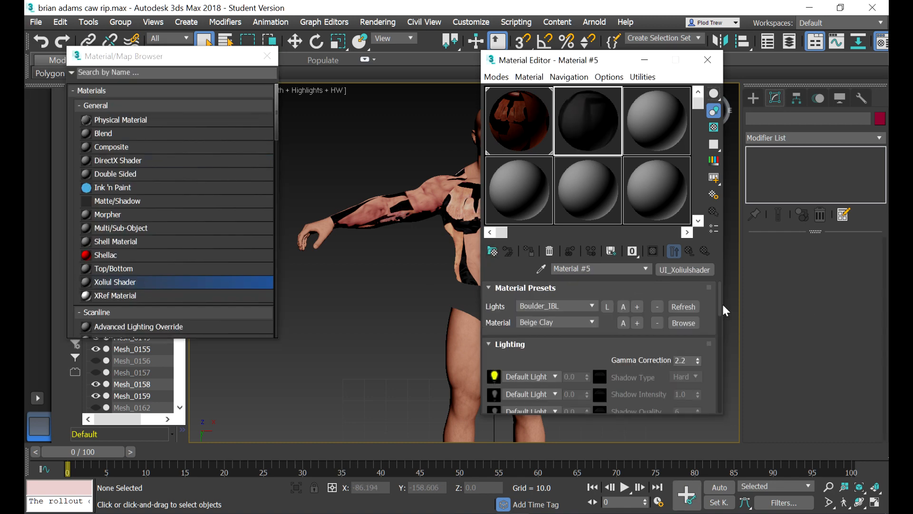
Step: Load head.png as the second Xoliul material's diffuse map and head_n.png as its normal map
{"action": "left_click_drag", "start_coordinate": [721, 303], "coordinate": [711, 355]}
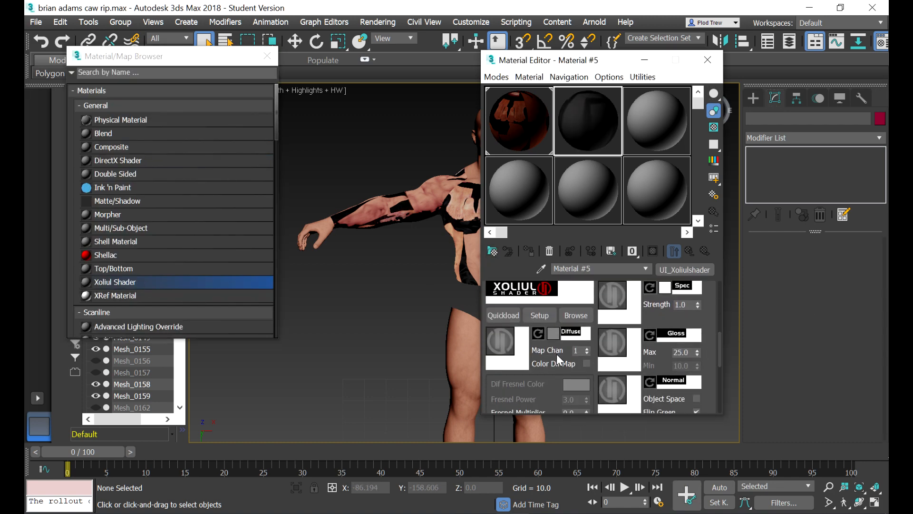
{"action": "left_click", "coordinate": [500, 341]}
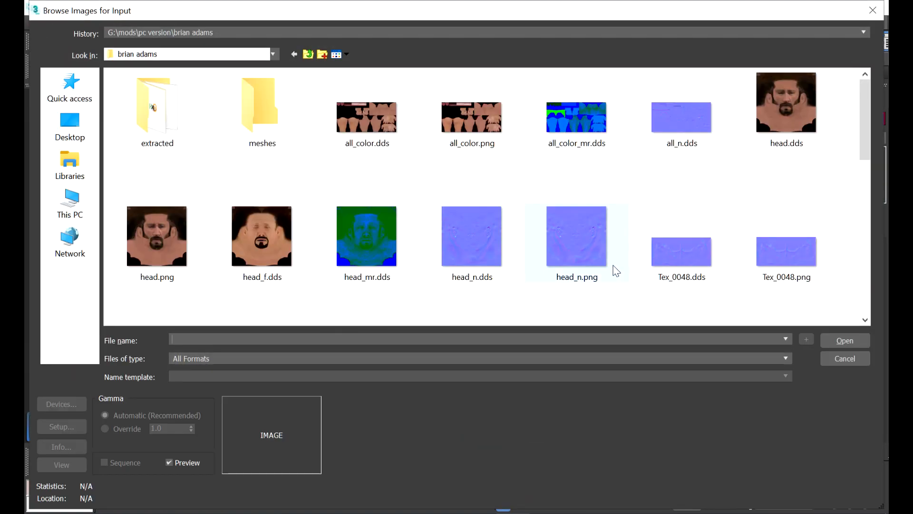
{"action": "double_click", "coordinate": [157, 236]}
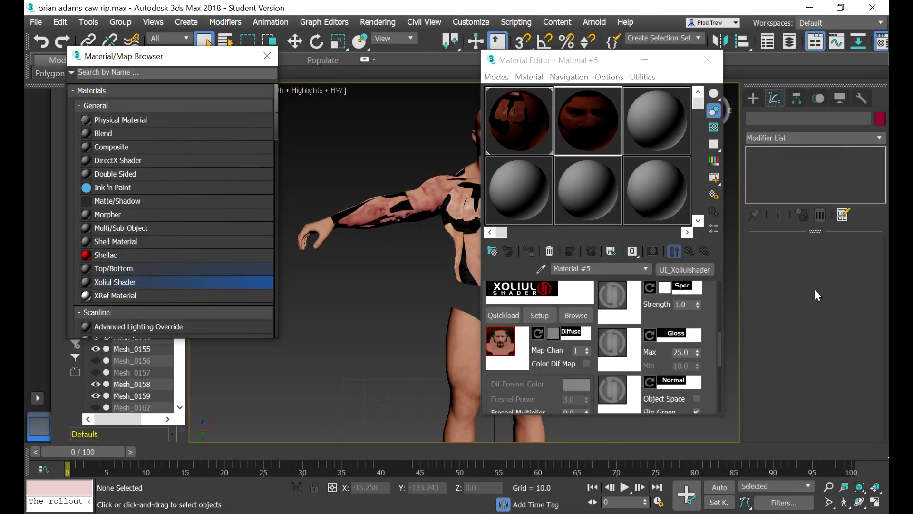
{"action": "left_click", "coordinate": [613, 387]}
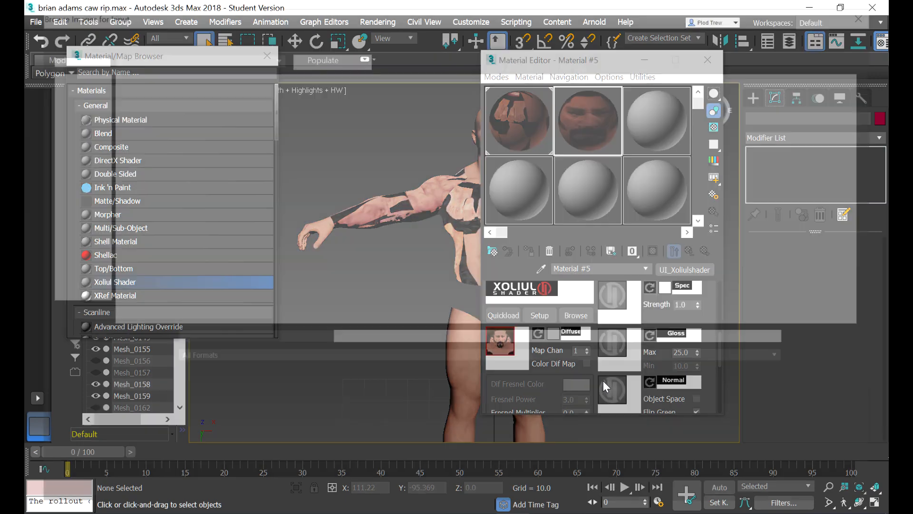
{"action": "double_click", "coordinate": [580, 233]}
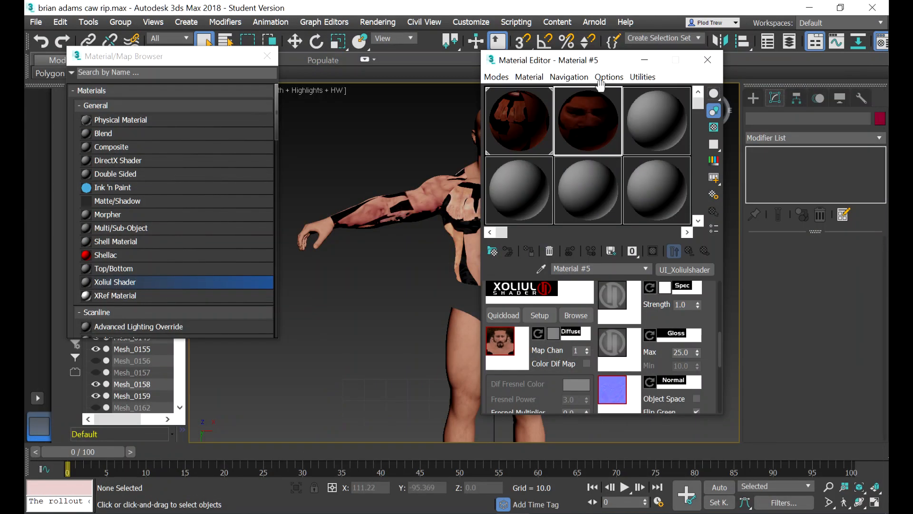
Step: Apply the second material to the head mesh, set its specular colour to black and close the material windows
{"action": "left_click_drag", "start_coordinate": [789, 141], "coordinate": [796, 142]}
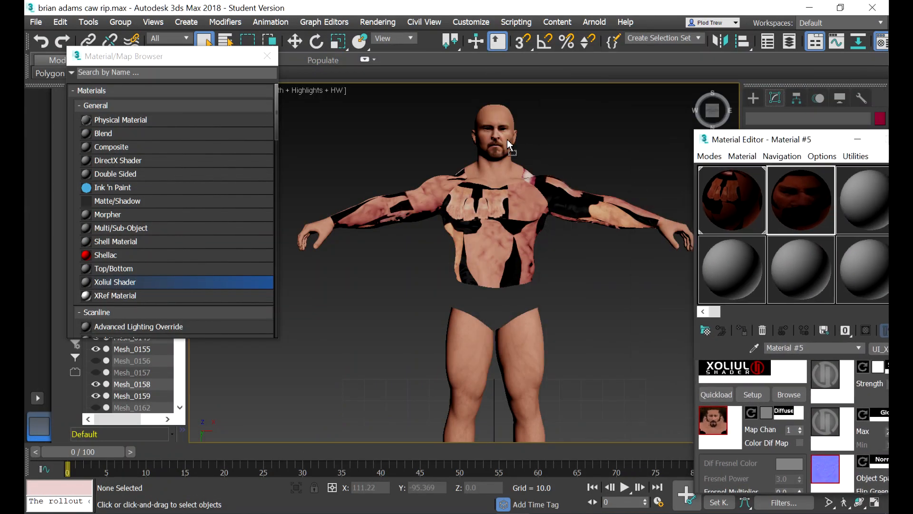
{"action": "left_click", "coordinate": [879, 369]}
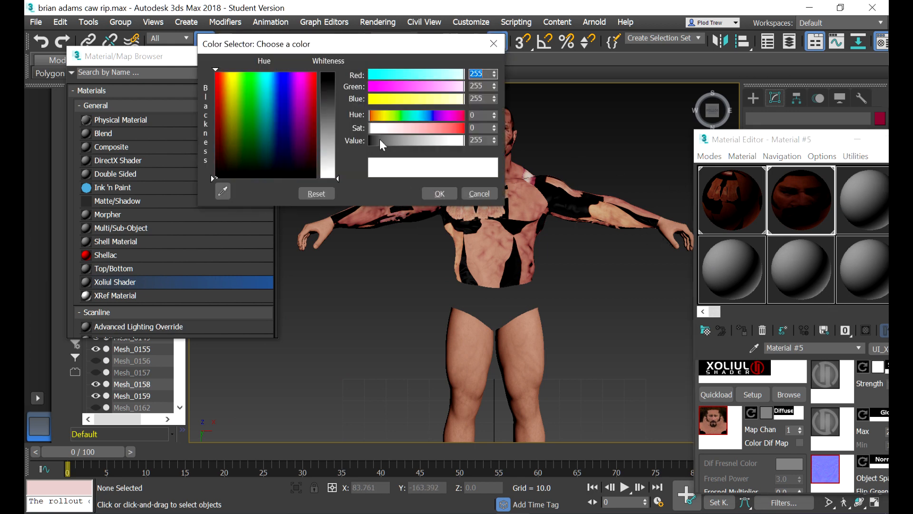
{"action": "left_click_drag", "start_coordinate": [379, 139], "coordinate": [367, 139]}
{"action": "left_click", "coordinate": [433, 192]}
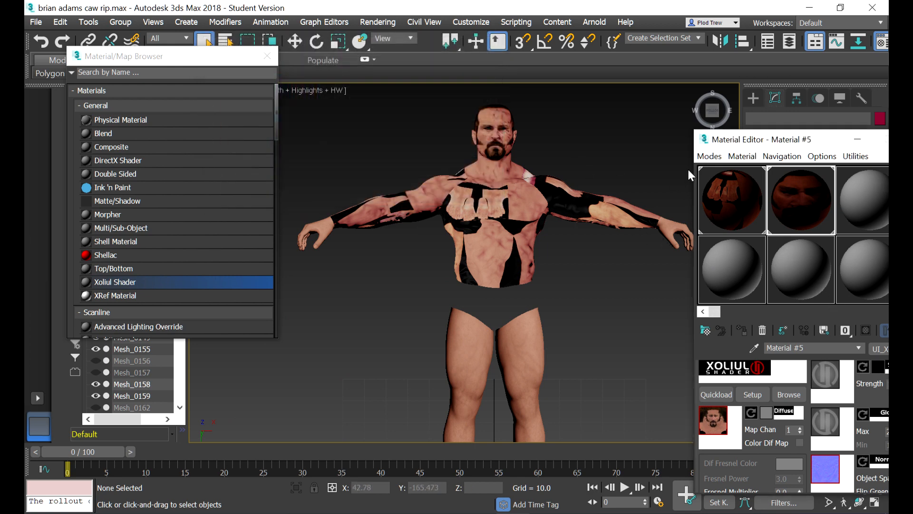
{"action": "left_click_drag", "start_coordinate": [819, 141], "coordinate": [600, 145]}
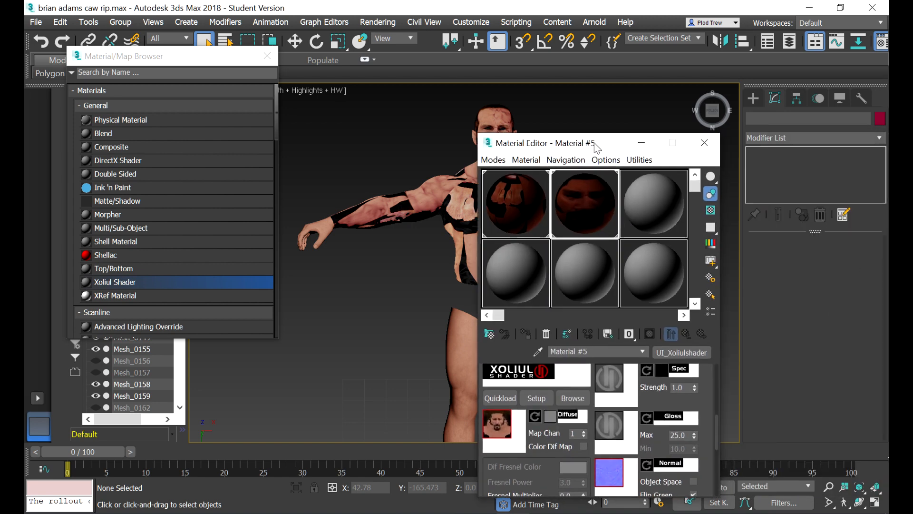
{"action": "left_click", "coordinate": [705, 143]}
{"action": "left_click", "coordinate": [267, 56]}
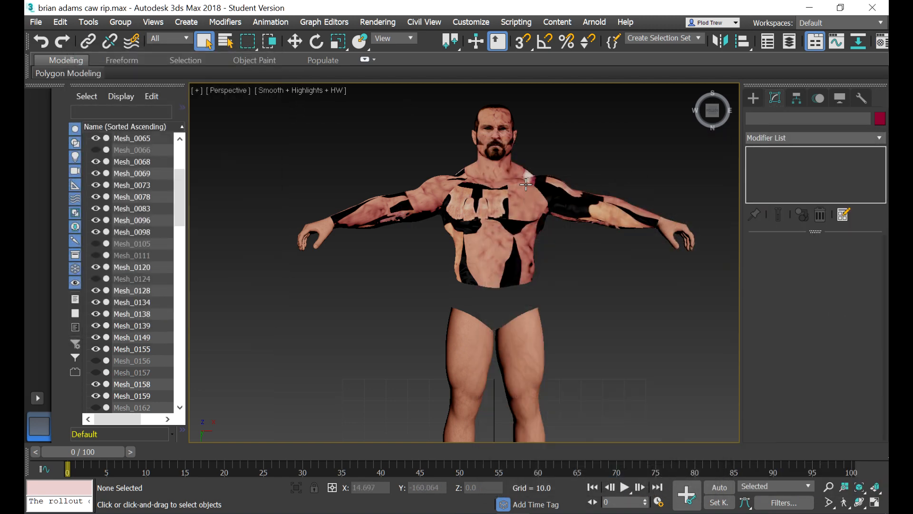
Step: Add an Unwrap UVW modifier to the torso mesh Mesh_0120
{"action": "scroll", "coordinate": [521, 195], "scroll_direction": "up", "scroll_amount": 5}
{"action": "scroll", "coordinate": [516, 209], "scroll_direction": "down", "scroll_amount": 3}
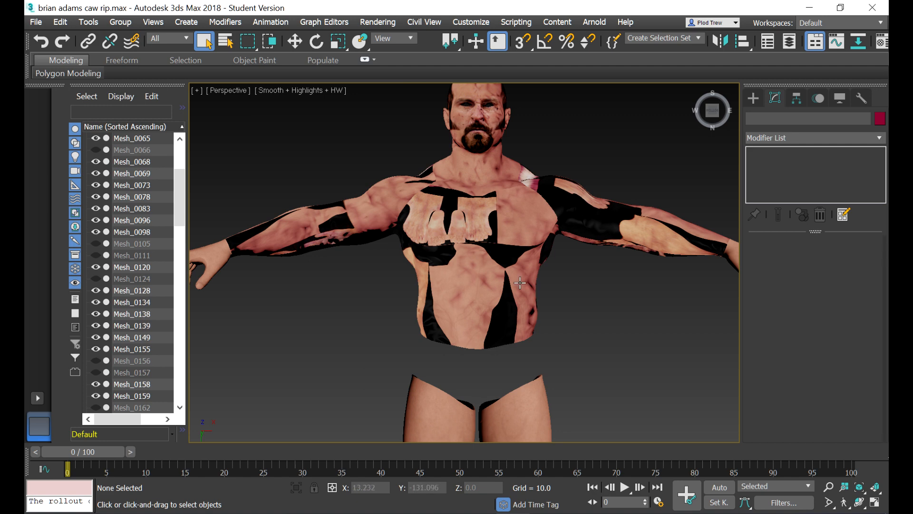
{"action": "left_click", "coordinate": [445, 281]}
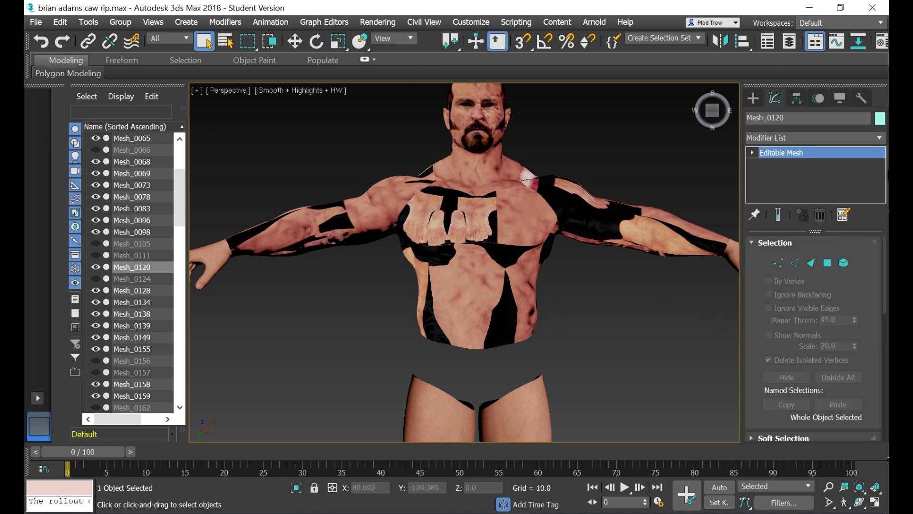
{"action": "left_click", "coordinate": [880, 137]}
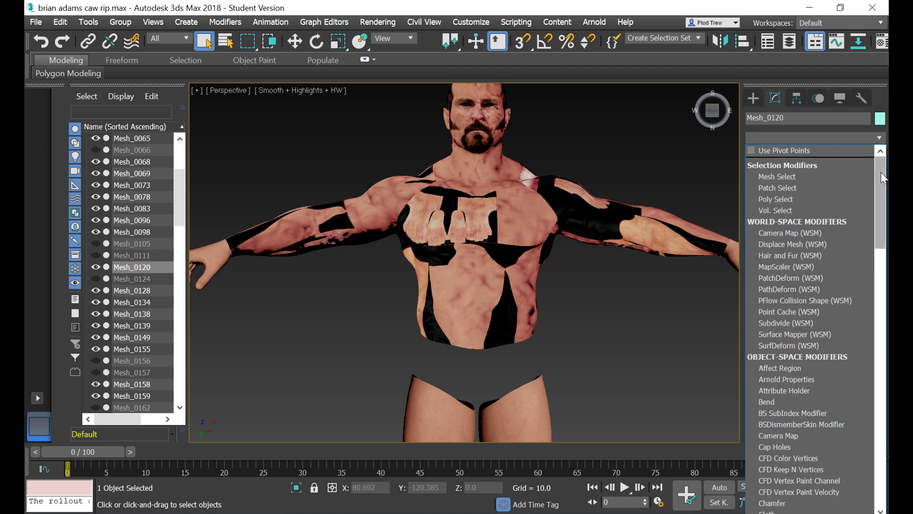
{"action": "left_click_drag", "start_coordinate": [881, 172], "coordinate": [881, 417]}
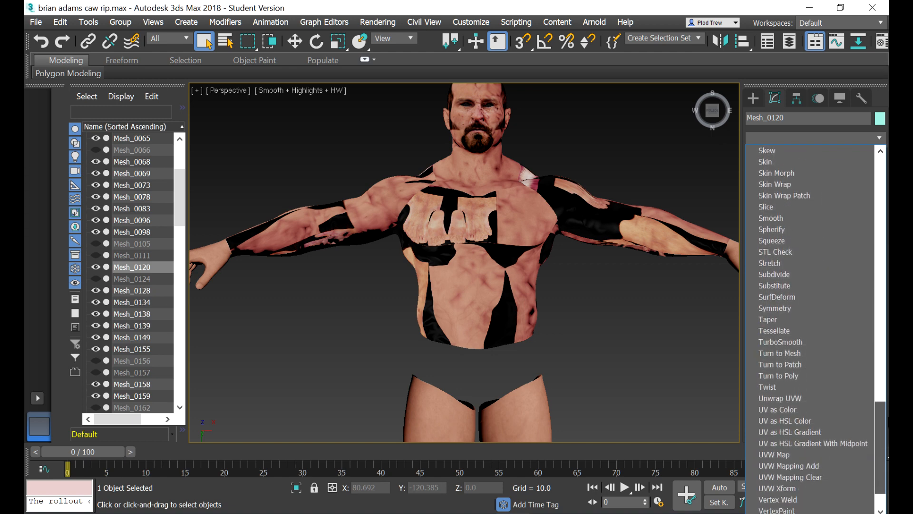
{"action": "left_click", "coordinate": [778, 400]}
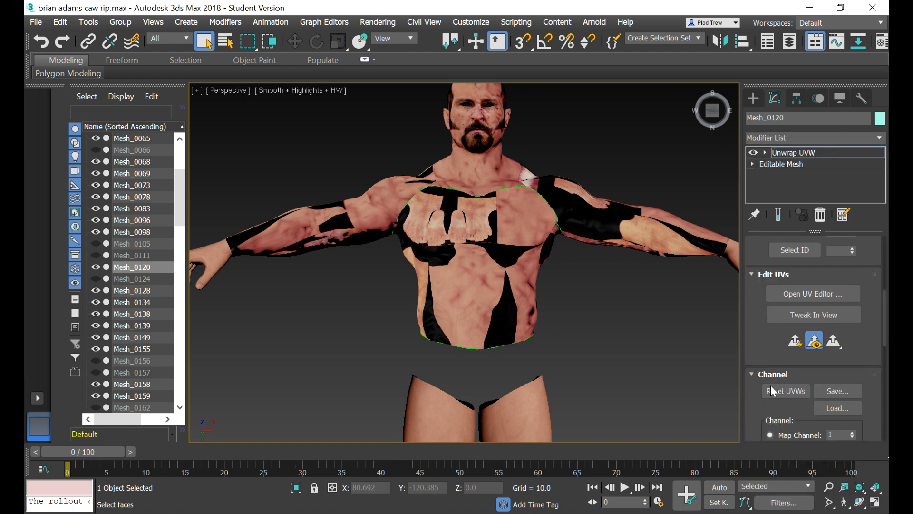
Step: Open the torso's UV layout in a maximized editor and show all_color.png as its background texture
{"action": "left_click", "coordinate": [836, 293]}
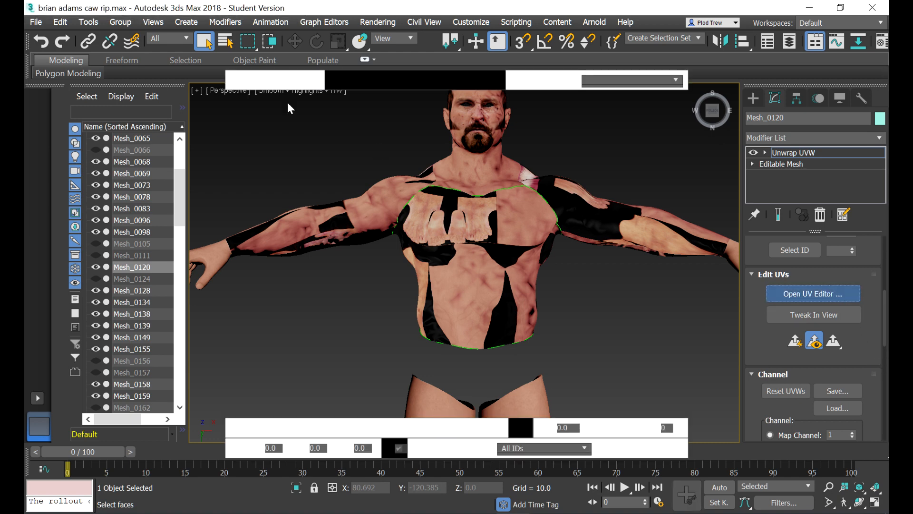
{"action": "left_click", "coordinate": [286, 45]}
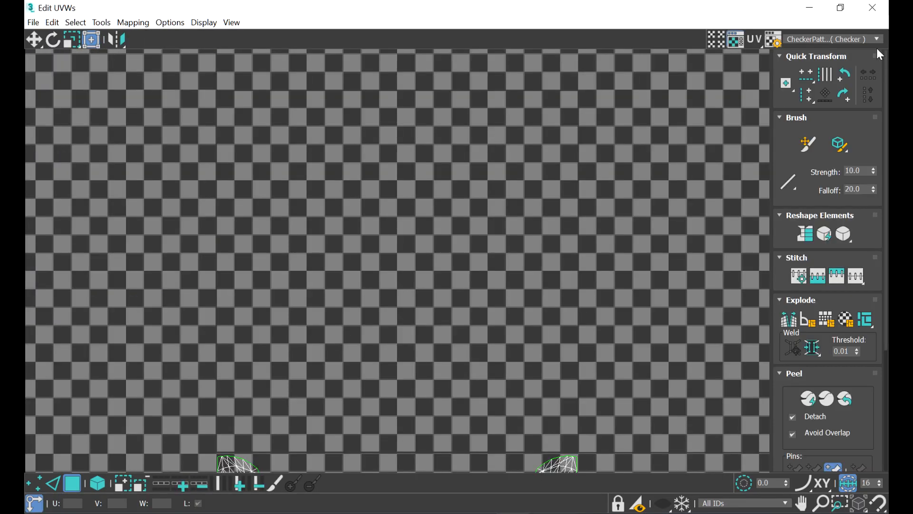
{"action": "left_click", "coordinate": [849, 39]}
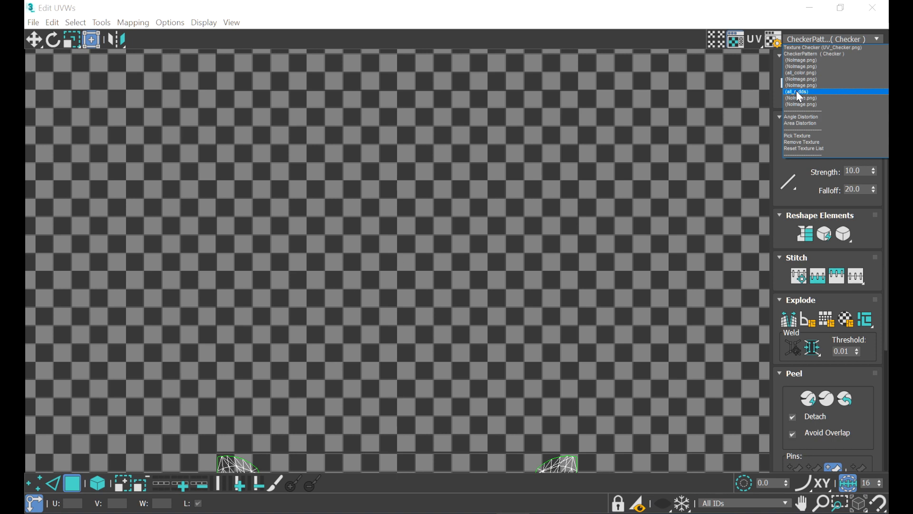
{"action": "left_click", "coordinate": [797, 73]}
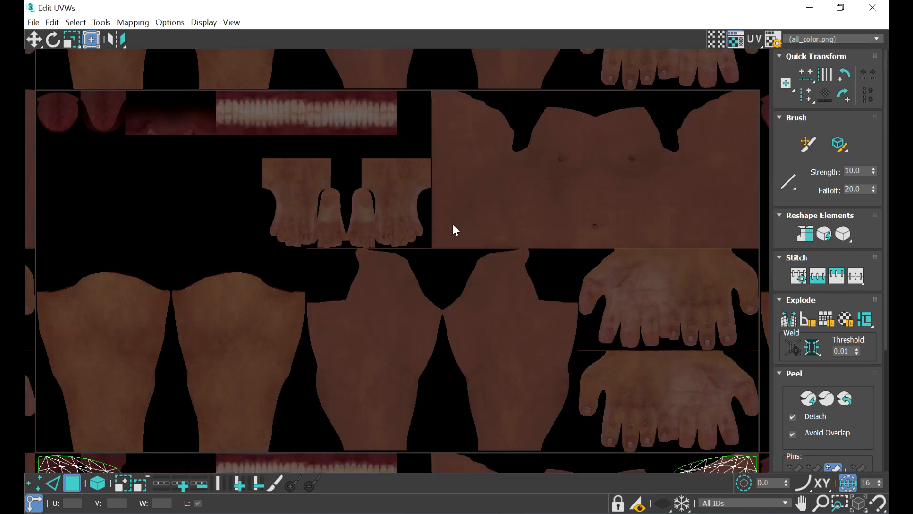
{"action": "scroll", "coordinate": [454, 229], "scroll_direction": "down", "scroll_amount": 5}
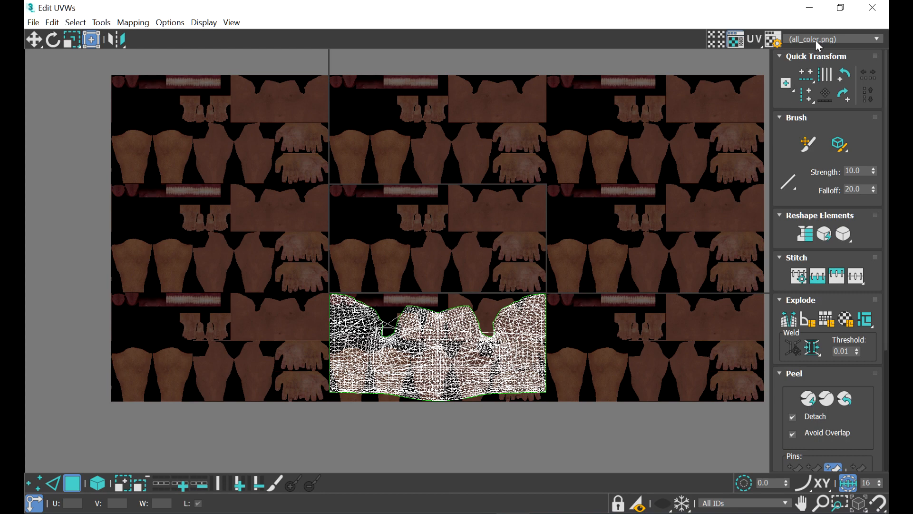
{"action": "scroll", "coordinate": [380, 412], "scroll_direction": "up", "scroll_amount": 3}
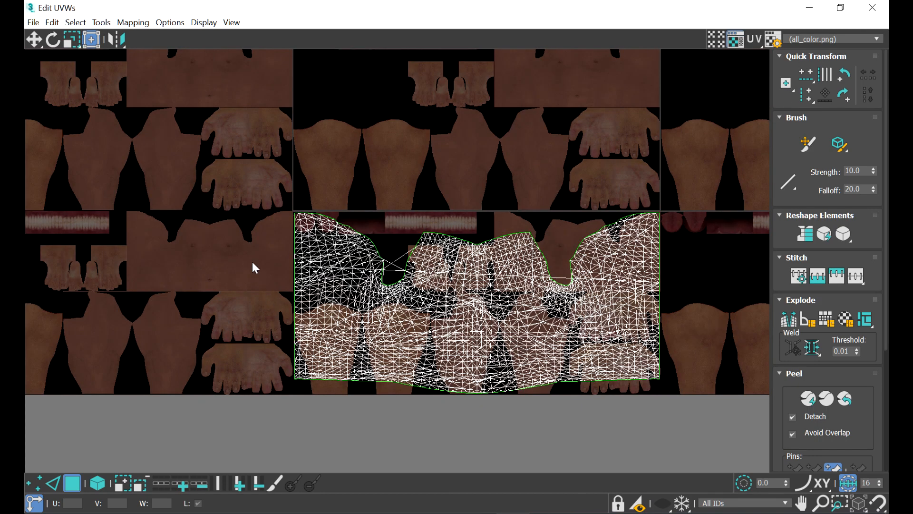
Step: Select all torso UVs and scale them down to fit the torso area of all_color.png
{"action": "key", "text": "ctrl+a"}
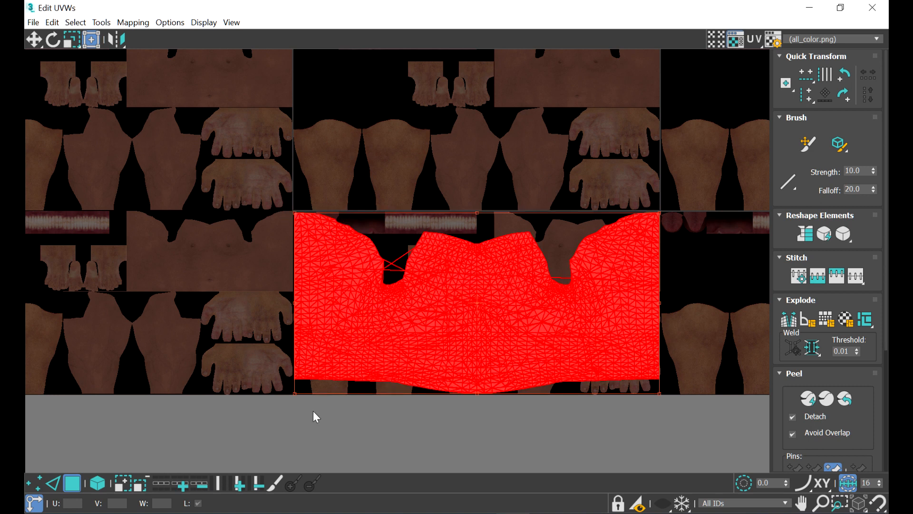
{"action": "left_click_drag", "start_coordinate": [295, 393], "coordinate": [500, 290]}
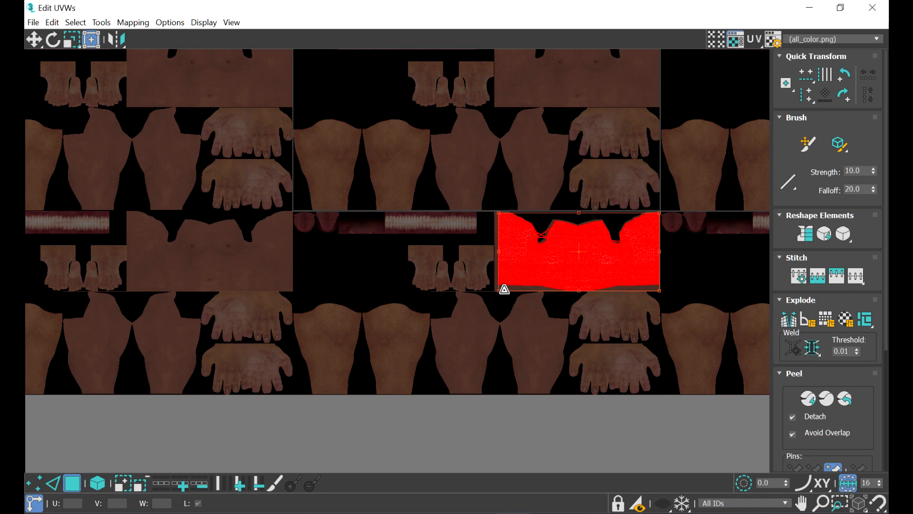
{"action": "scroll", "coordinate": [600, 307], "scroll_direction": "up", "scroll_amount": 5}
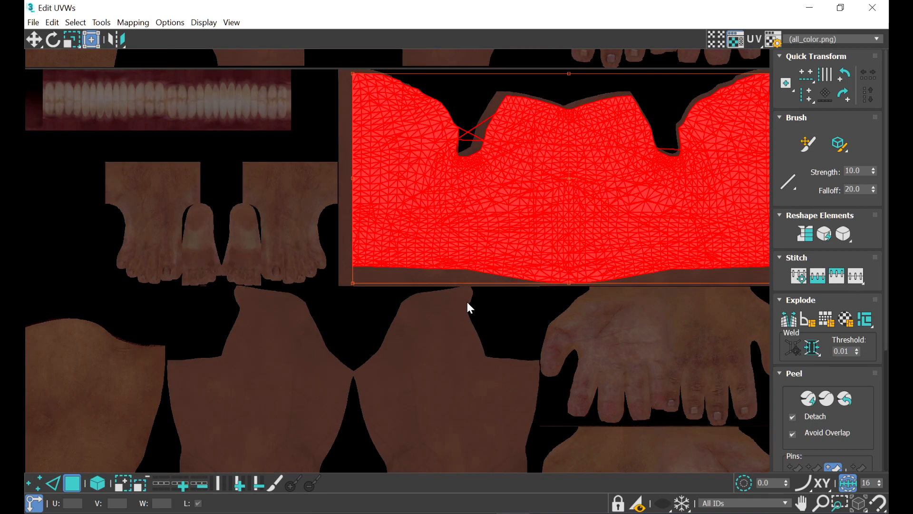
{"action": "scroll", "coordinate": [468, 303], "scroll_direction": "down", "scroll_amount": 2}
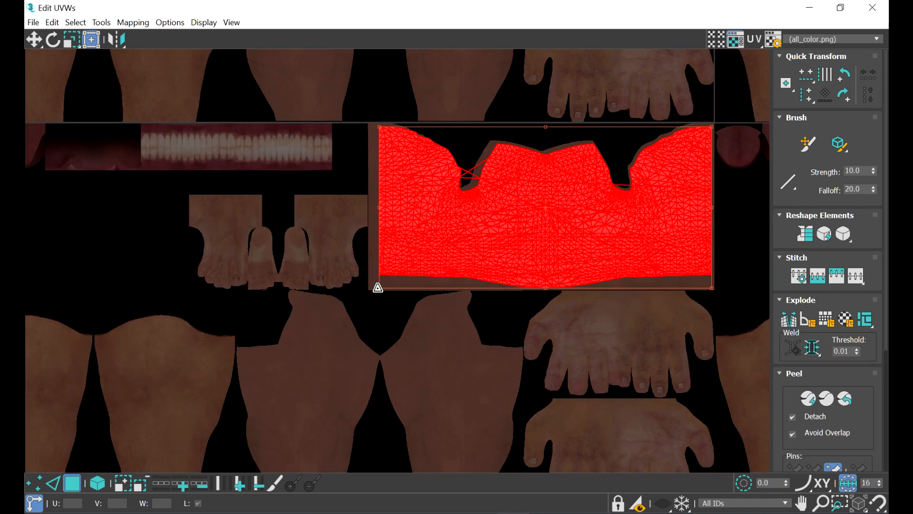
{"action": "left_click_drag", "start_coordinate": [378, 287], "coordinate": [369, 288]}
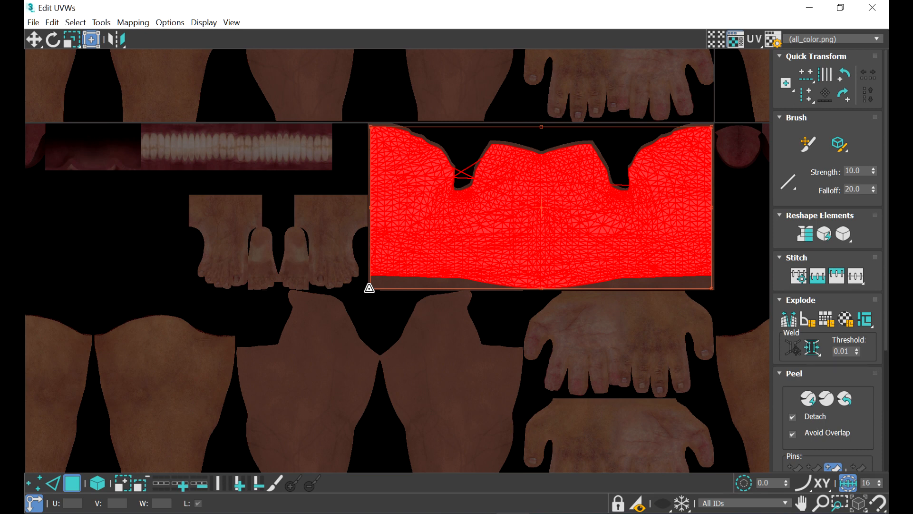
Step: Close the UV editor and deselect the torso mesh, keeping its Unwrap UVW modifier
{"action": "left_click", "coordinate": [872, 8]}
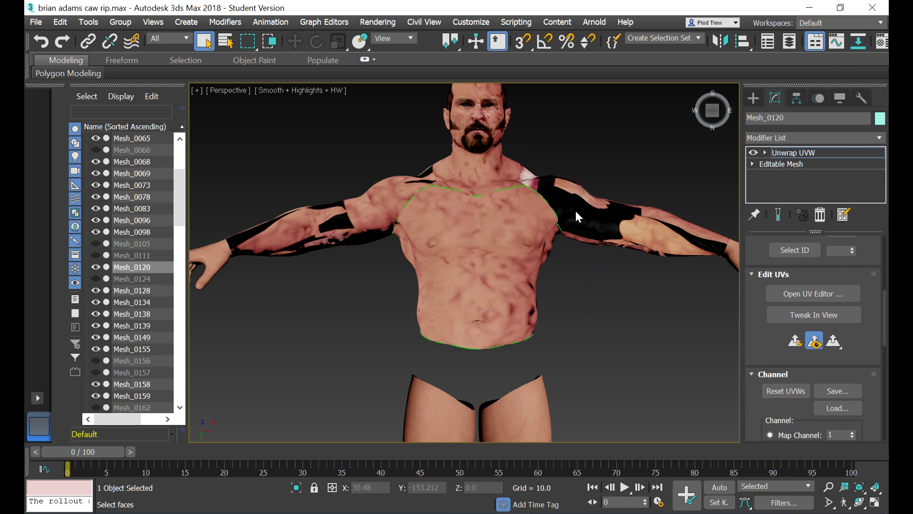
{"action": "left_click", "coordinate": [792, 153]}
{"action": "left_click", "coordinate": [607, 147]}
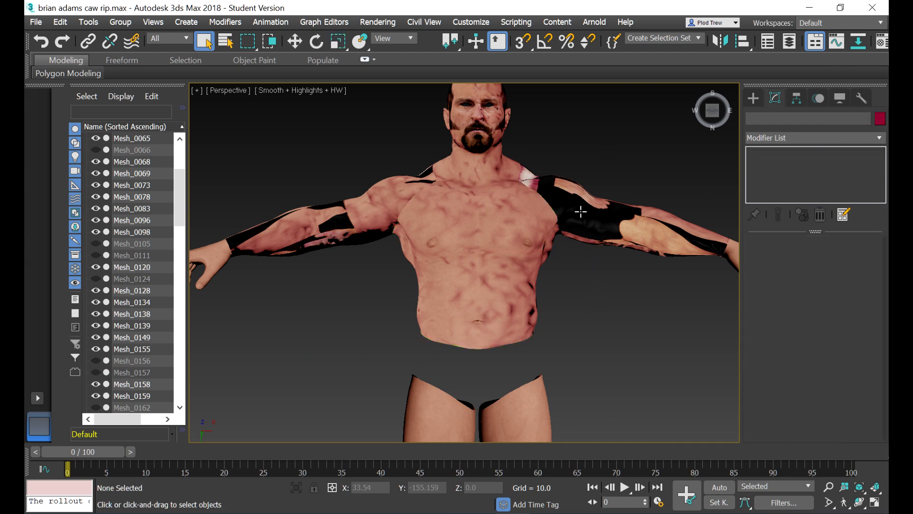
Step: Add an Unwrap UVW modifier to the arm mesh Mesh_0128
{"action": "left_click", "coordinate": [577, 209]}
{"action": "left_click", "coordinate": [879, 138]}
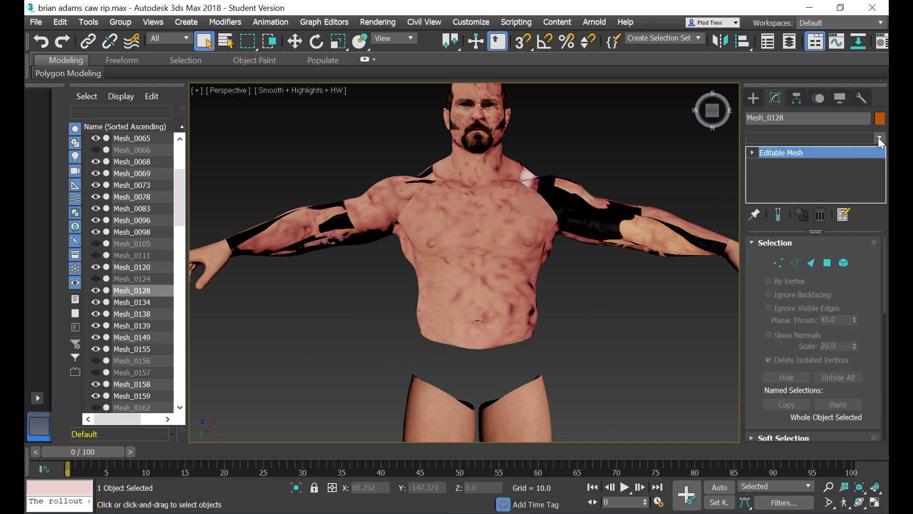
{"action": "left_click_drag", "start_coordinate": [878, 184], "coordinate": [880, 459]}
{"action": "left_click", "coordinate": [811, 443]}
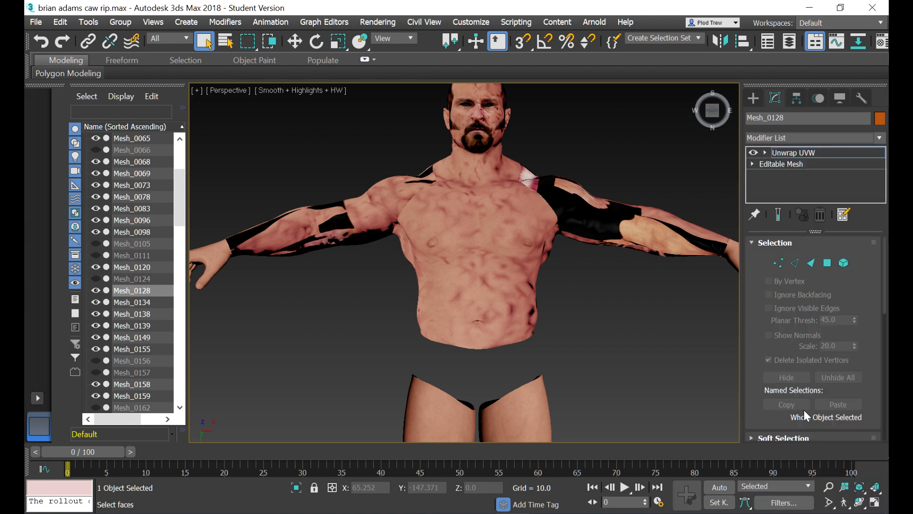
Step: Open the UV layout of Mesh_0128 in a maximized editor and show all_color.png as its background texture
{"action": "scroll", "coordinate": [804, 410], "scroll_direction": "down", "scroll_amount": 5}
{"action": "left_click_drag", "start_coordinate": [886, 331], "coordinate": [886, 334]}
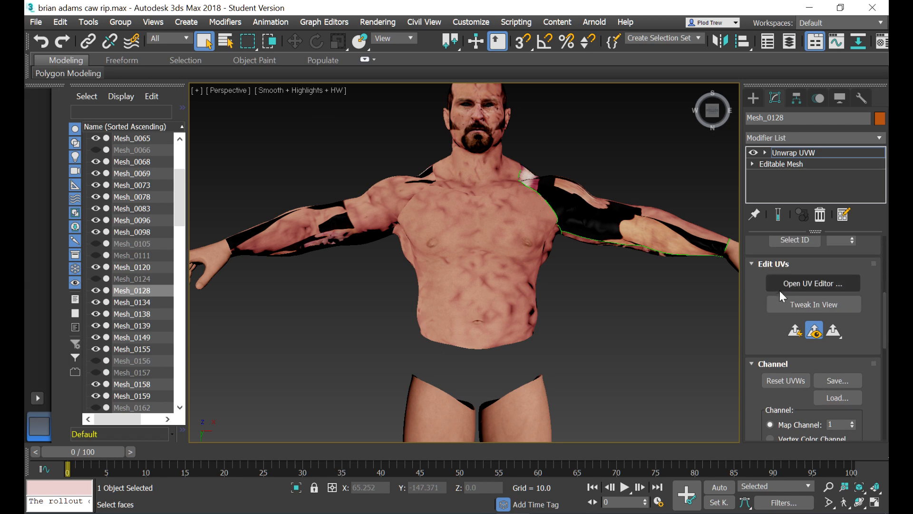
{"action": "left_click", "coordinate": [799, 284]}
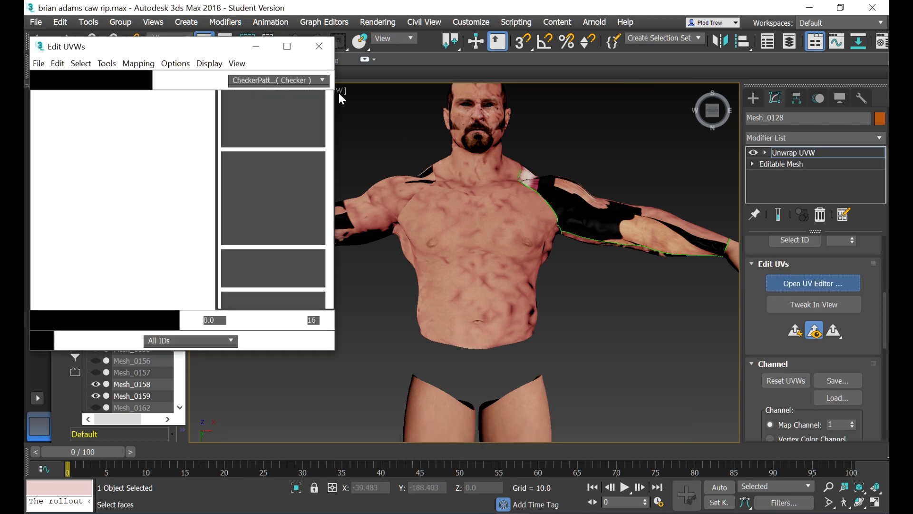
{"action": "left_click", "coordinate": [276, 79]}
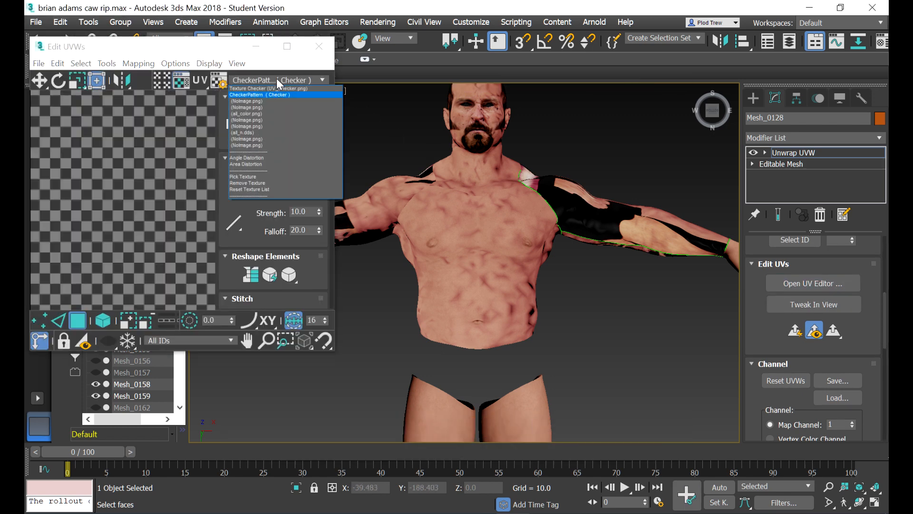
{"action": "left_click", "coordinate": [236, 114]}
{"action": "left_click", "coordinate": [289, 47]}
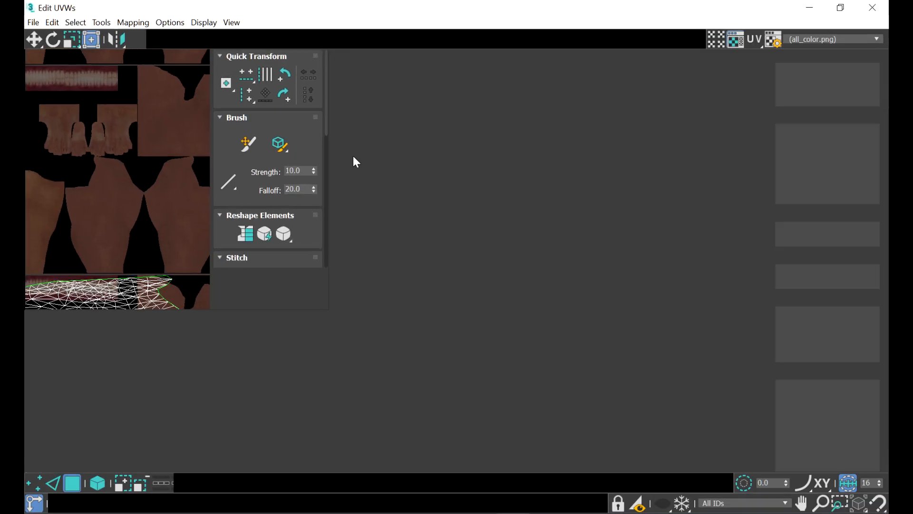
{"action": "scroll", "coordinate": [378, 187], "scroll_direction": "down", "scroll_amount": 5}
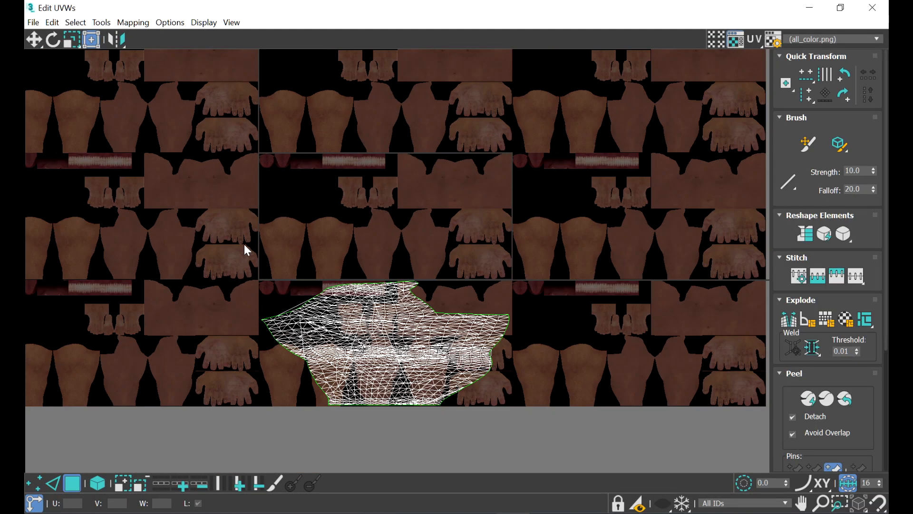
Step: Select all UVs of Mesh_0128 and roughly scale and move them onto the arm area beside the hands in all_color.png
{"action": "left_click_drag", "start_coordinate": [210, 234], "coordinate": [553, 433]}
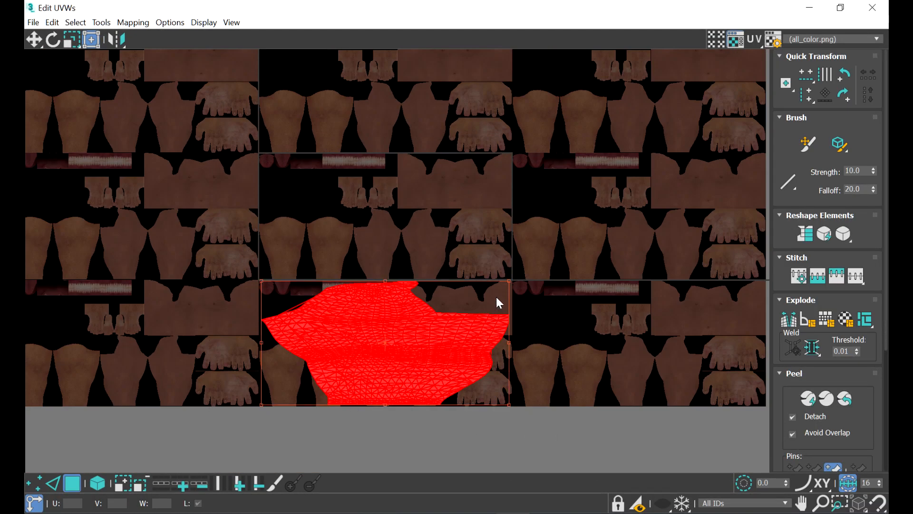
{"action": "left_click_drag", "start_coordinate": [508, 280], "coordinate": [406, 332]}
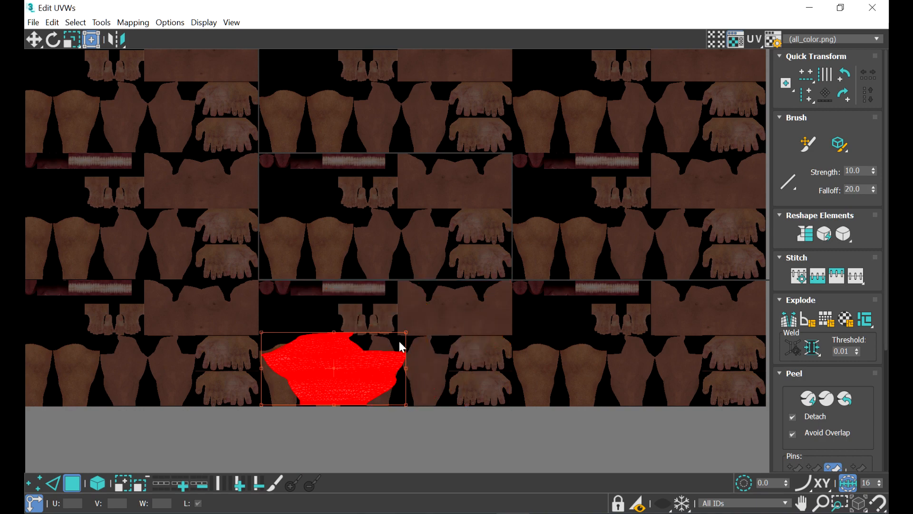
{"action": "left_click_drag", "start_coordinate": [333, 384], "coordinate": [377, 383]}
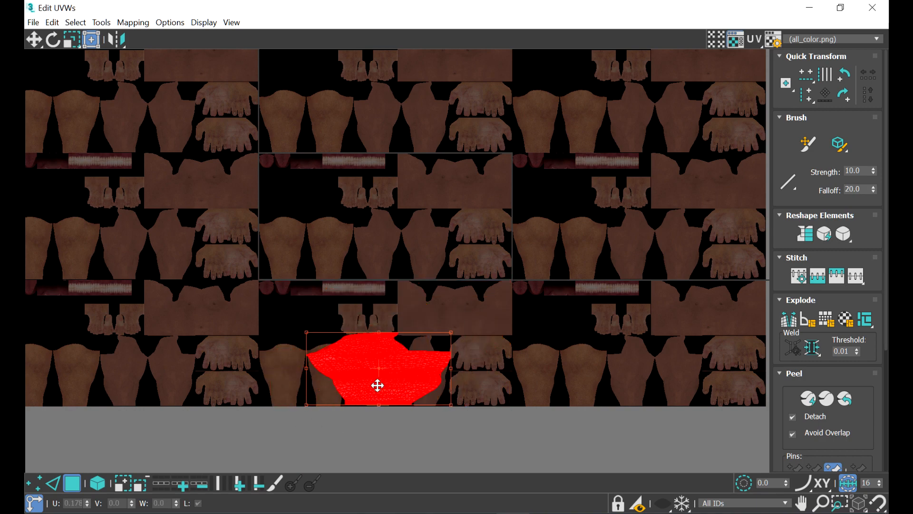
{"action": "scroll", "coordinate": [385, 400], "scroll_direction": "up", "scroll_amount": 1}
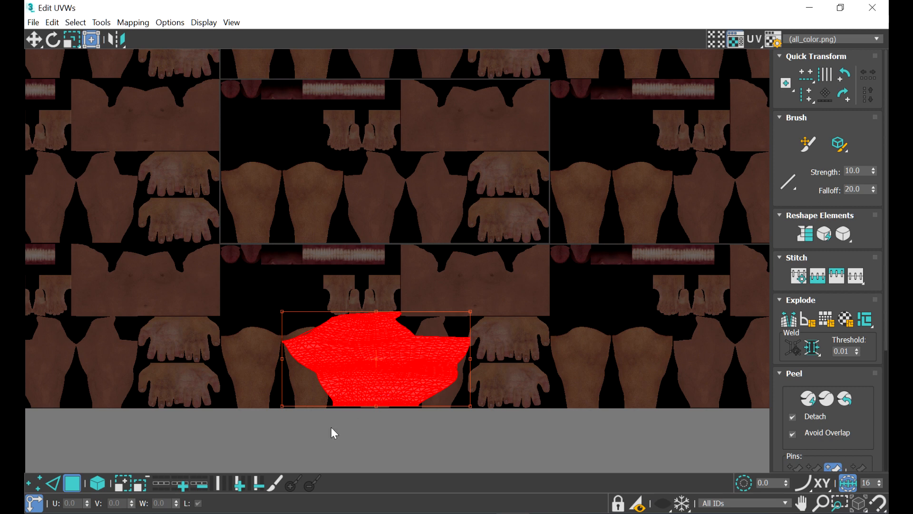
{"action": "left_click_drag", "start_coordinate": [290, 404], "coordinate": [407, 406]}
Step: Fine-tune the UV scale of Mesh_0128 to fit inside its arm outline, close the UV editor and deselect the mesh
{"action": "scroll", "coordinate": [411, 401], "scroll_direction": "up", "scroll_amount": 5}
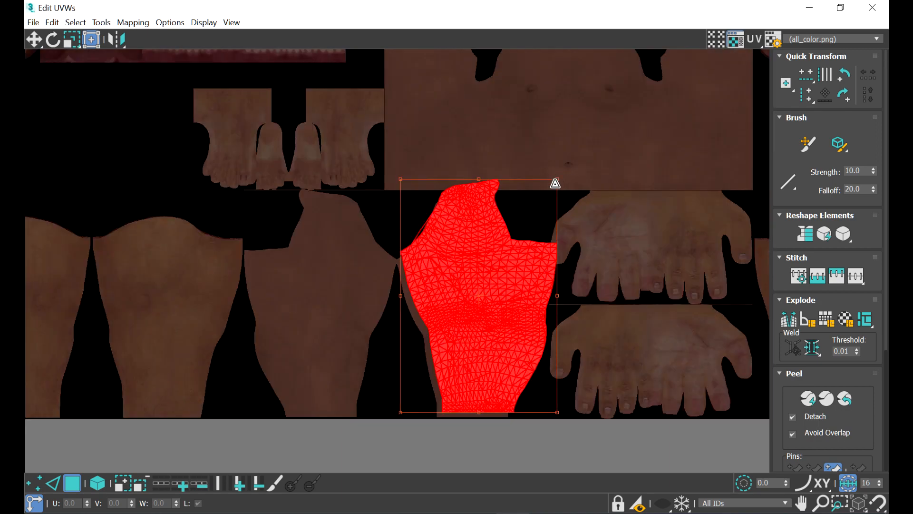
{"action": "left_click_drag", "start_coordinate": [554, 181], "coordinate": [546, 194]}
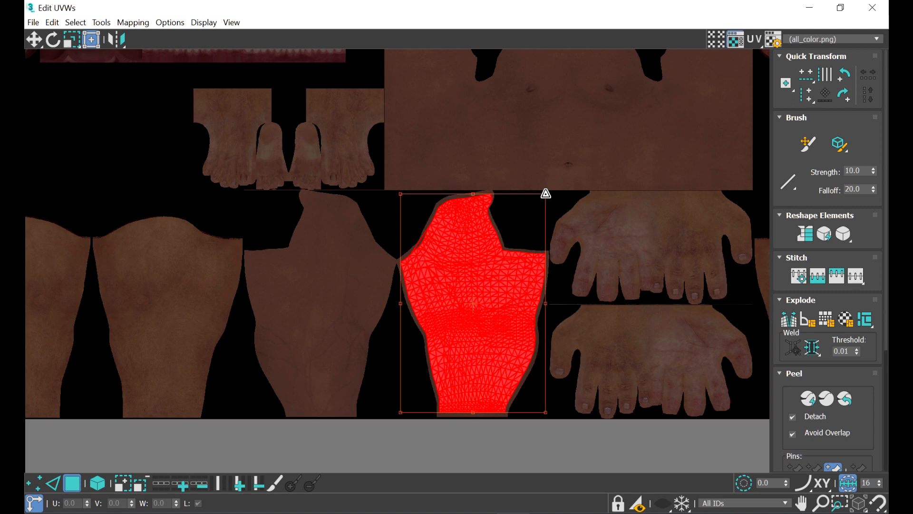
{"action": "left_click_drag", "start_coordinate": [546, 194], "coordinate": [548, 192]}
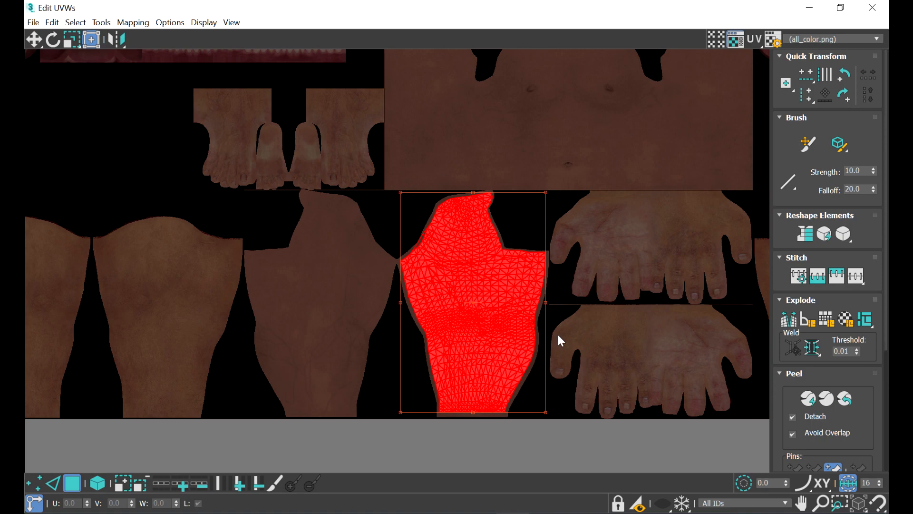
{"action": "left_click", "coordinate": [873, 8]}
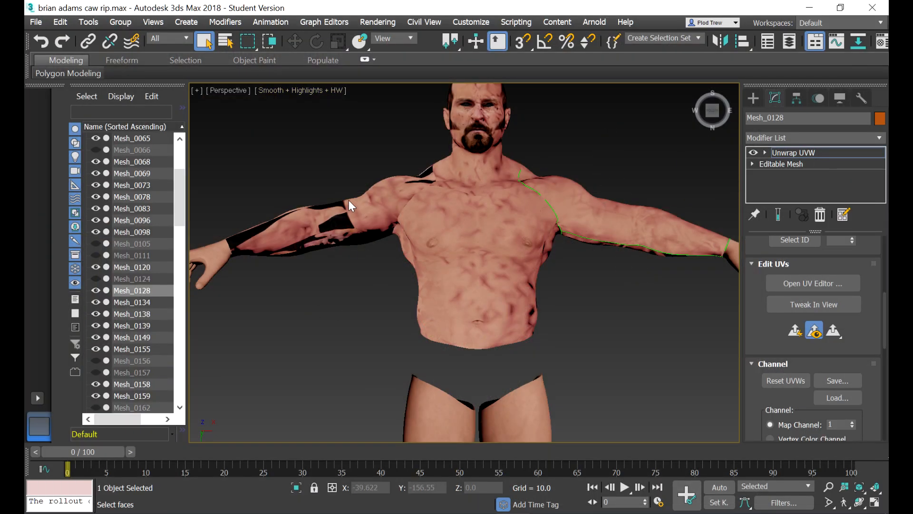
{"action": "left_click", "coordinate": [325, 170]}
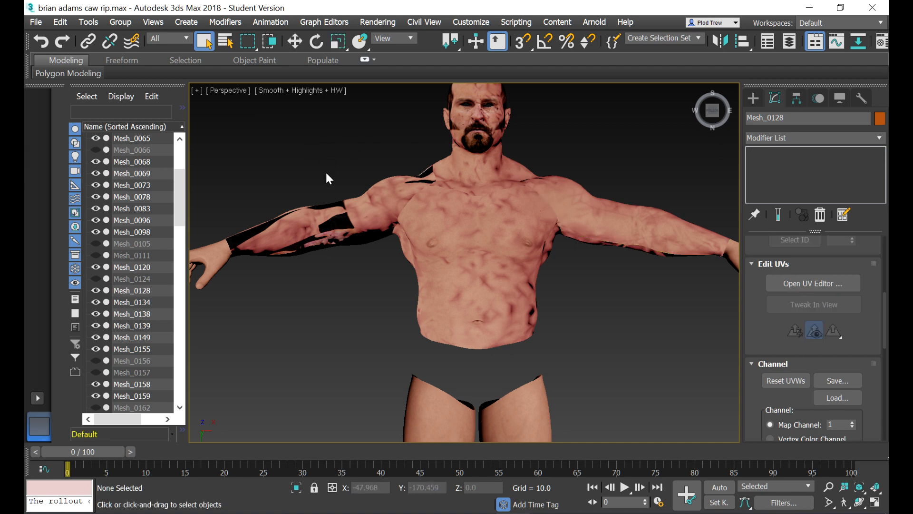
Step: Add an Unwrap UVW modifier to the other arm mesh, Mesh_0134
{"action": "left_click", "coordinate": [325, 213]}
{"action": "left_click", "coordinate": [880, 138]}
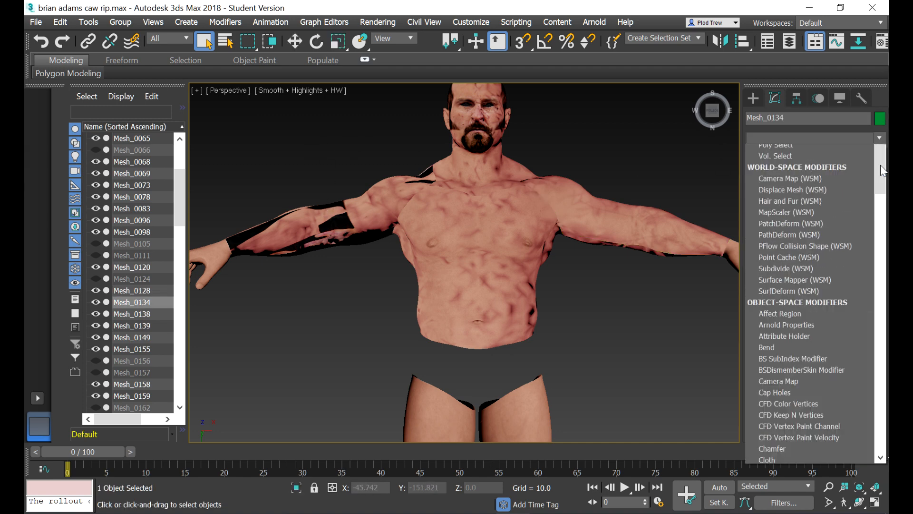
{"action": "scroll", "coordinate": [813, 333], "scroll_direction": "down", "scroll_amount": 15}
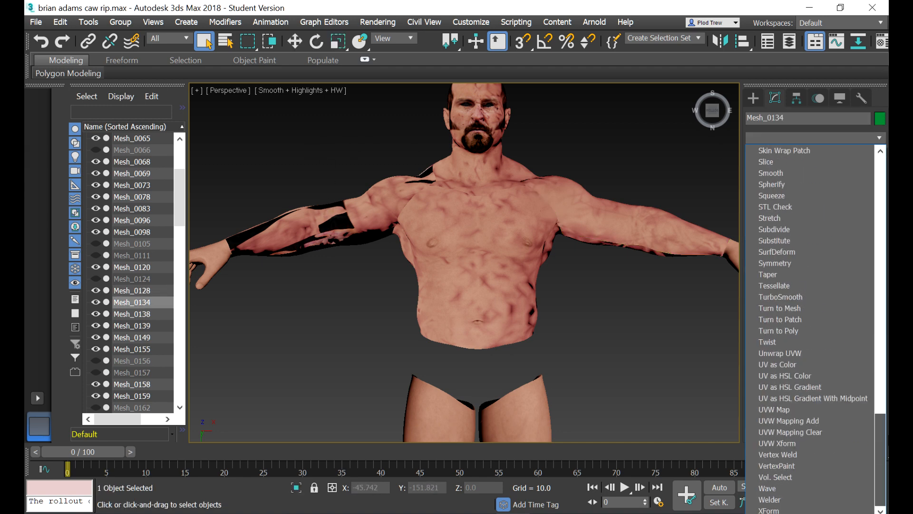
{"action": "left_click", "coordinate": [778, 354]}
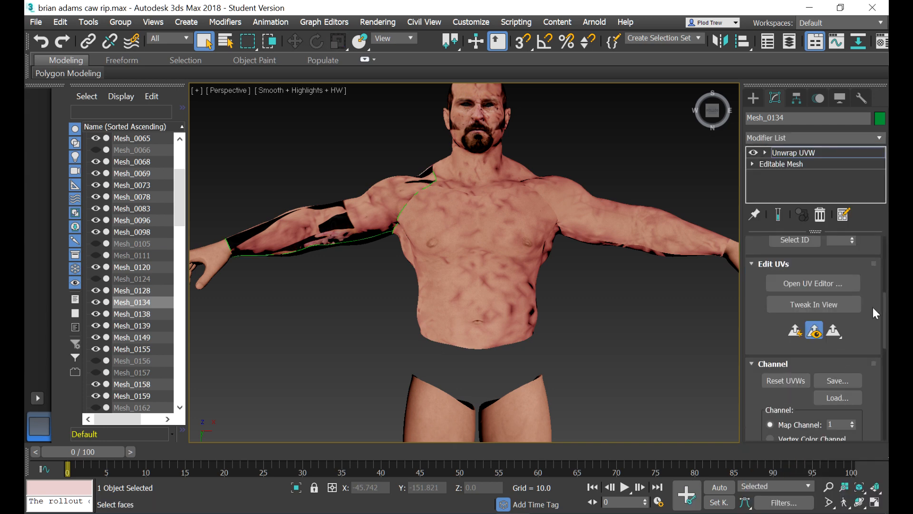
Step: Open the UV layout of Mesh_0134 in a maximized editor with all_color.png as its background texture
{"action": "left_click", "coordinate": [823, 288]}
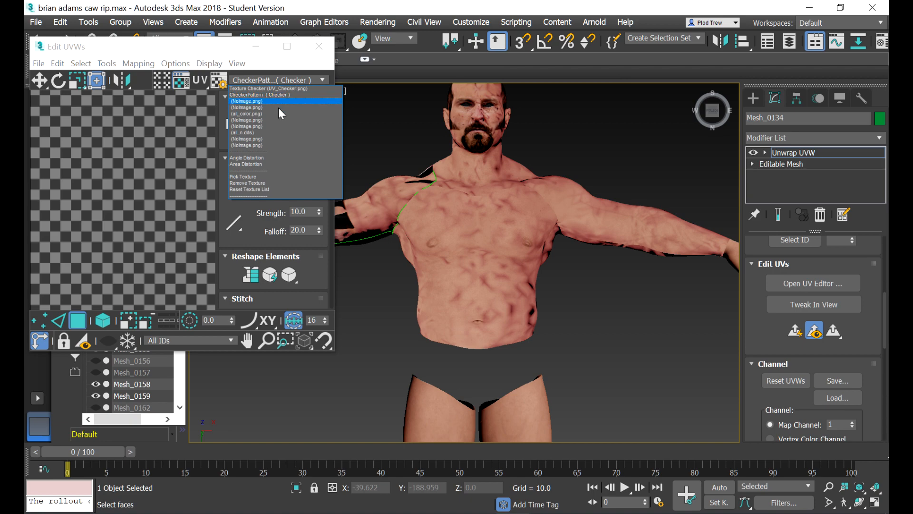
{"action": "left_click", "coordinate": [253, 114]}
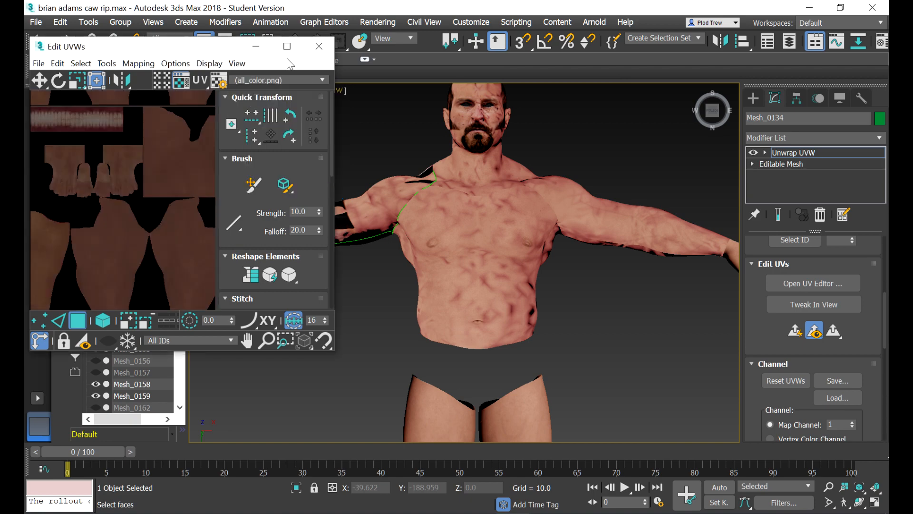
{"action": "left_click", "coordinate": [286, 46]}
{"action": "scroll", "coordinate": [544, 238], "scroll_direction": "down", "scroll_amount": 6}
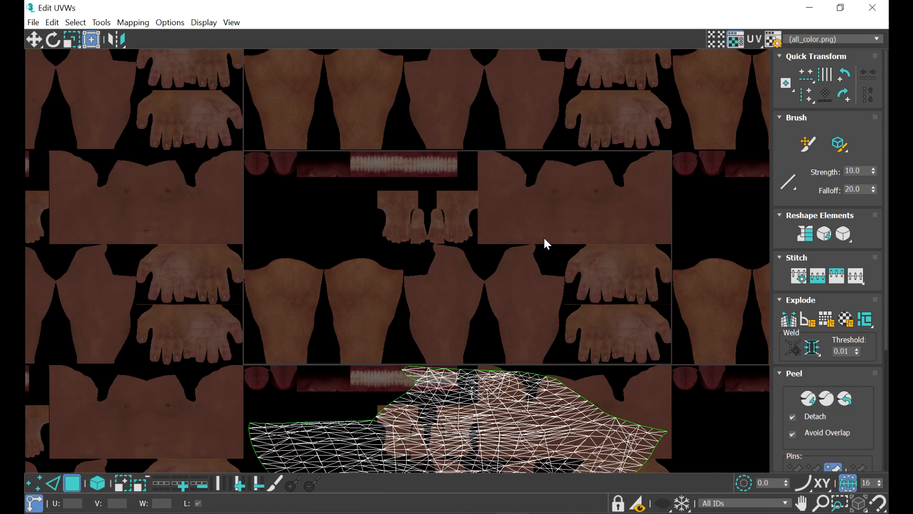
Step: Select all UVs of Mesh_0134 and scale them down onto the arm area beside the legs in all_color.png
{"action": "key", "text": "ctrl+a"}
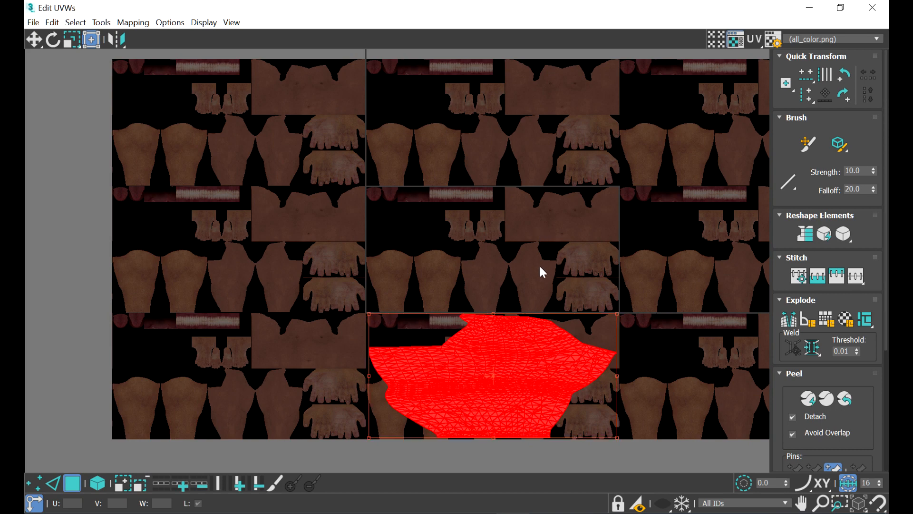
{"action": "left_click_drag", "start_coordinate": [417, 354], "coordinate": [416, 353]}
{"action": "key", "text": "ctrl+a"}
{"action": "left_click_drag", "start_coordinate": [369, 315], "coordinate": [460, 369]}
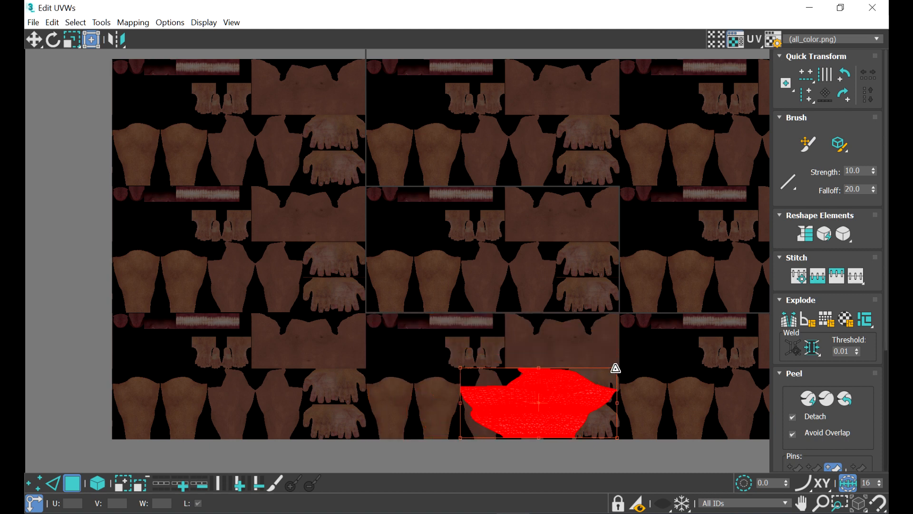
{"action": "left_click_drag", "start_coordinate": [616, 367], "coordinate": [508, 370]}
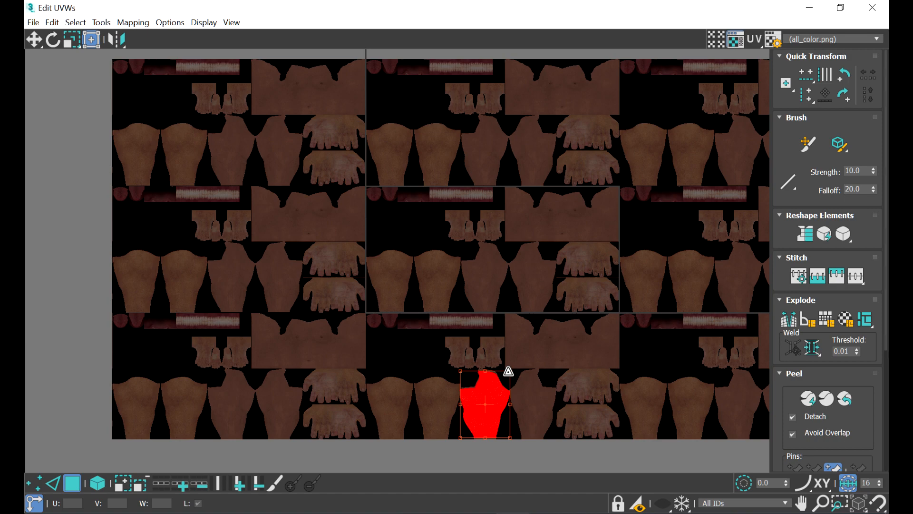
Step: Fine-tune the corners of the Mesh_0134 UV selection so the mesh fits inside its arm outline on the texture
{"action": "key", "text": "z"}
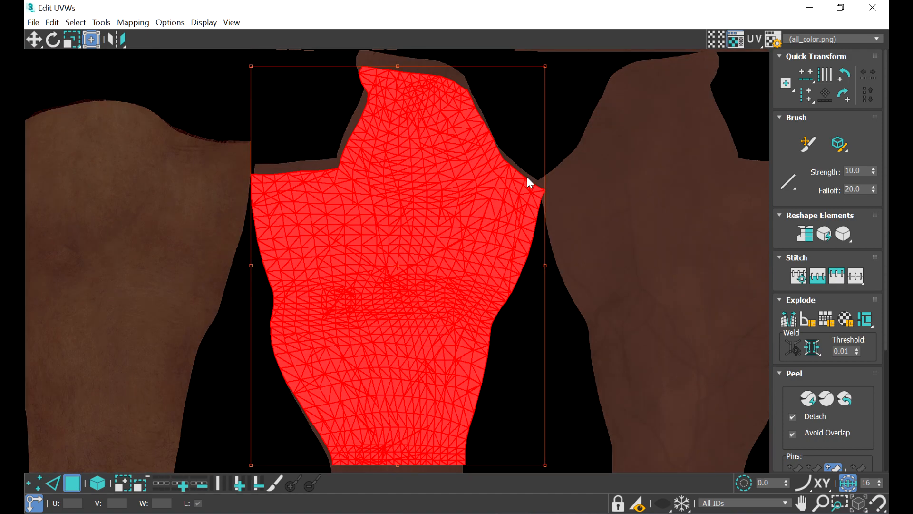
{"action": "left_click_drag", "start_coordinate": [545, 65], "coordinate": [537, 57]}
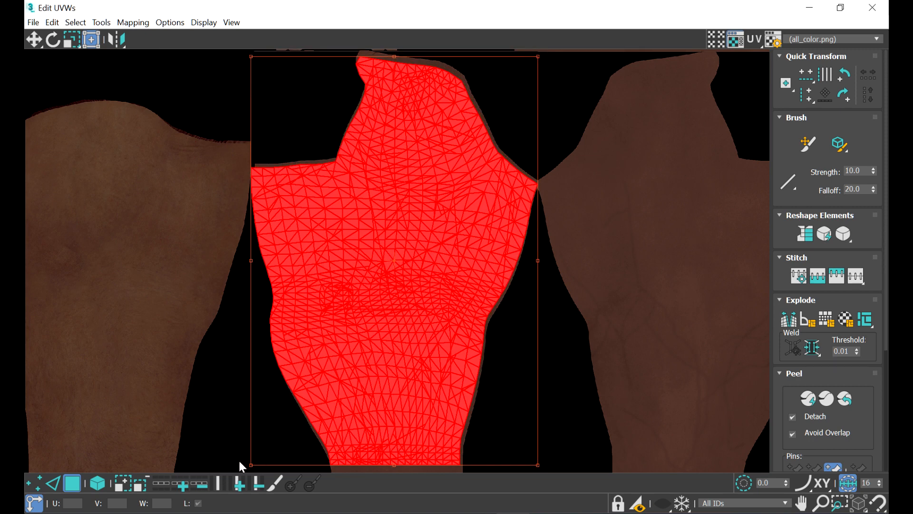
{"action": "left_click_drag", "start_coordinate": [250, 465], "coordinate": [258, 465]}
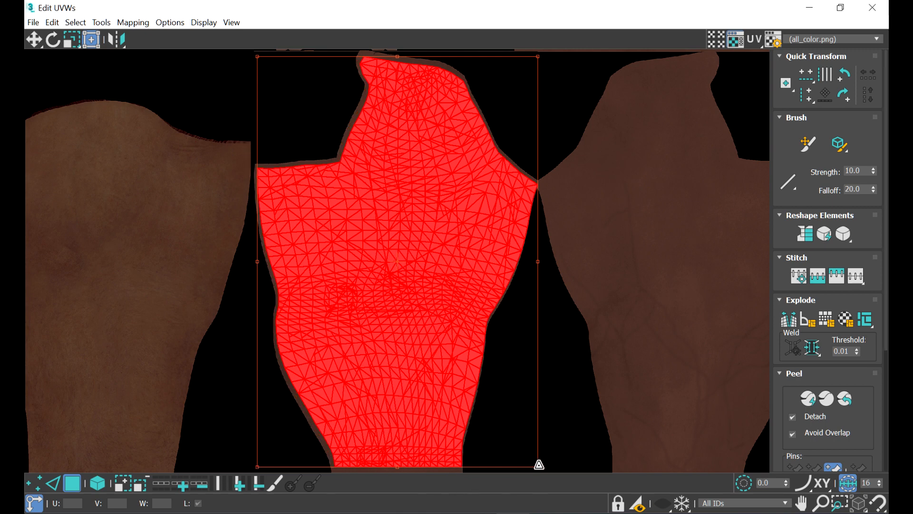
{"action": "left_click_drag", "start_coordinate": [539, 464], "coordinate": [537, 465]}
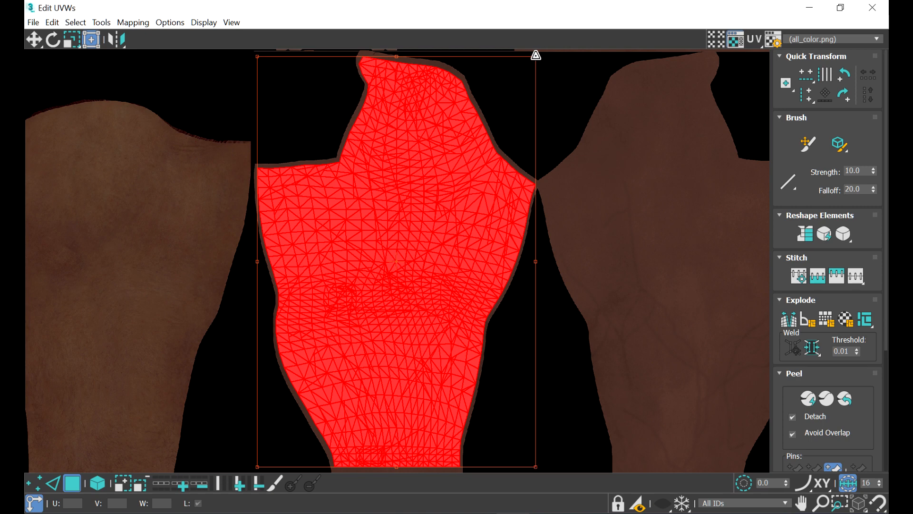
{"action": "left_click_drag", "start_coordinate": [536, 56], "coordinate": [536, 54]}
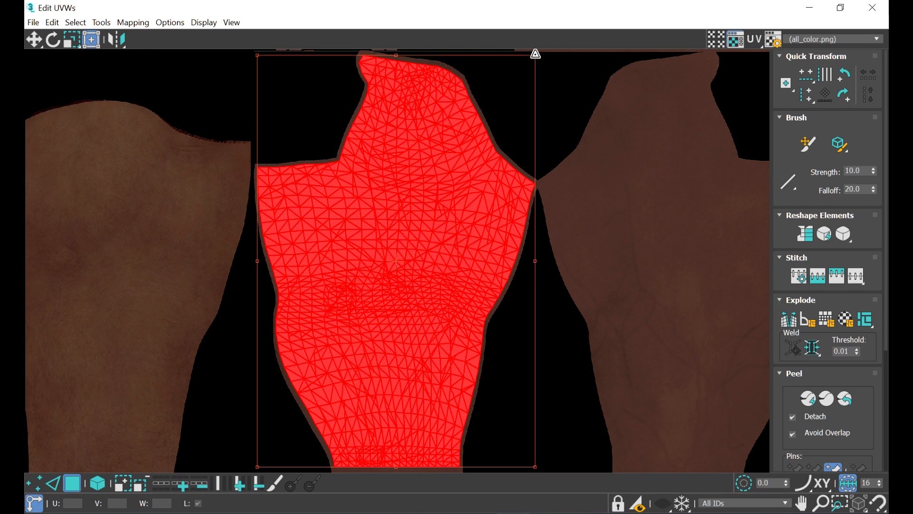
Step: Close the UV editor, deselect Mesh_0134 and check the textured arms and torso on the full model
{"action": "left_click", "coordinate": [873, 8]}
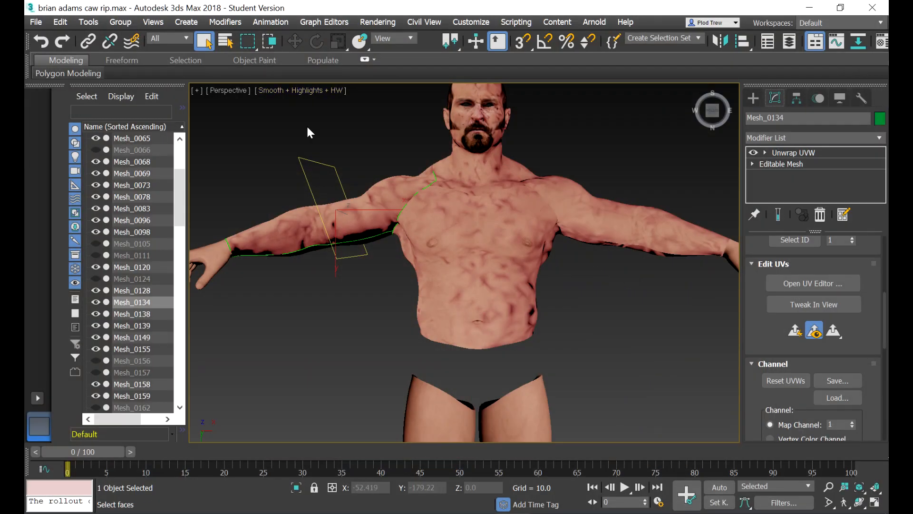
{"action": "scroll", "coordinate": [571, 161], "scroll_direction": "down", "scroll_amount": 4}
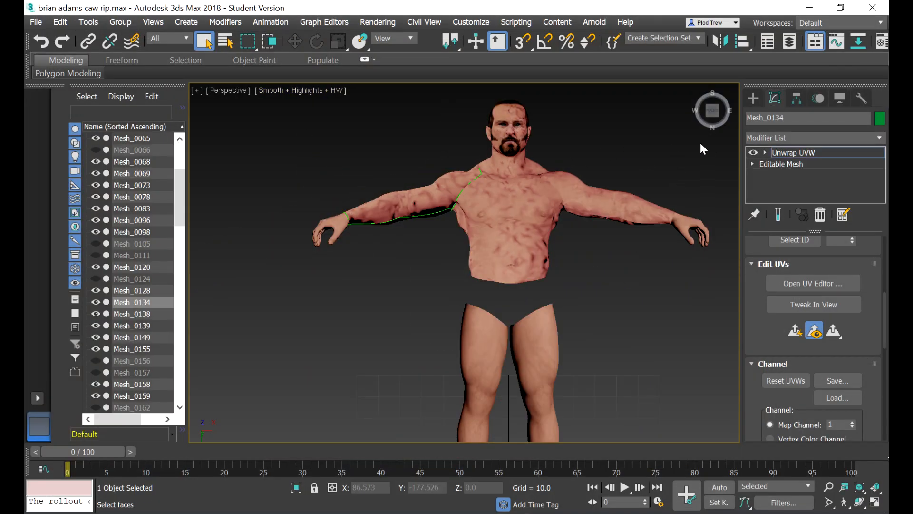
{"action": "left_click", "coordinate": [786, 151]}
{"action": "left_click", "coordinate": [626, 136]}
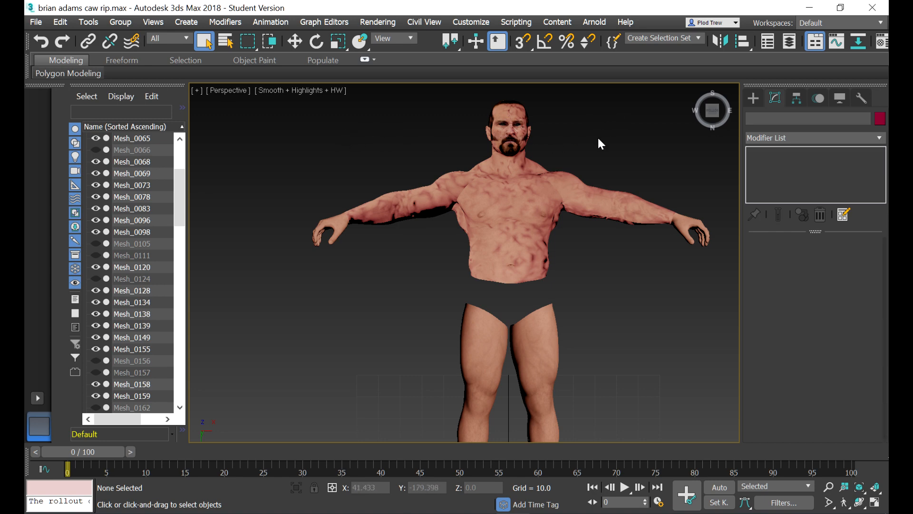
{"action": "scroll", "coordinate": [598, 136], "scroll_direction": "up", "scroll_amount": 3}
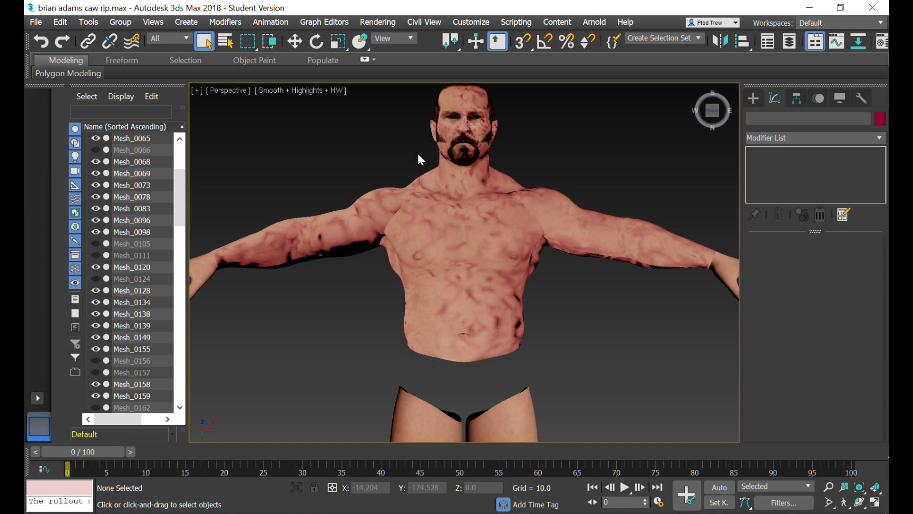
{"action": "scroll", "coordinate": [418, 155], "scroll_direction": "down", "scroll_amount": 3}
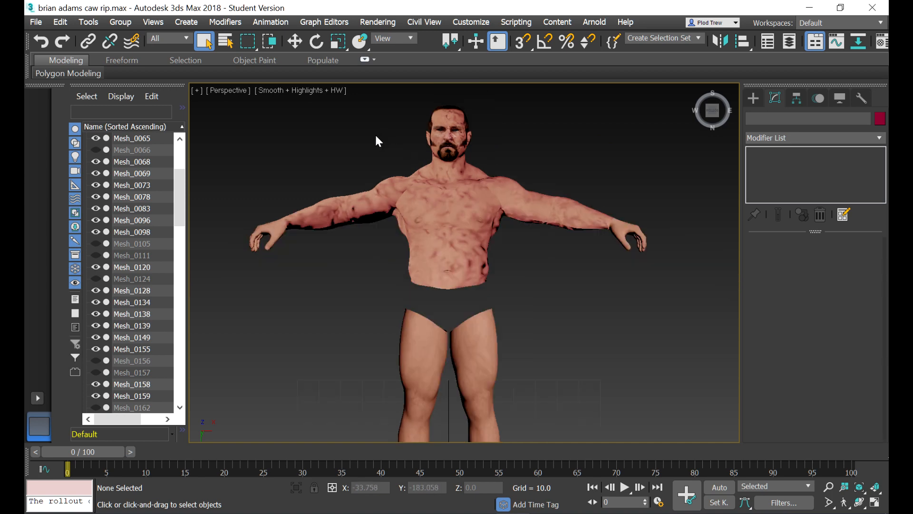
Step: Hide the head mesh Mesh_0065 to expose the mouth parts inside it
{"action": "scroll", "coordinate": [376, 136], "scroll_direction": "up", "scroll_amount": 3}
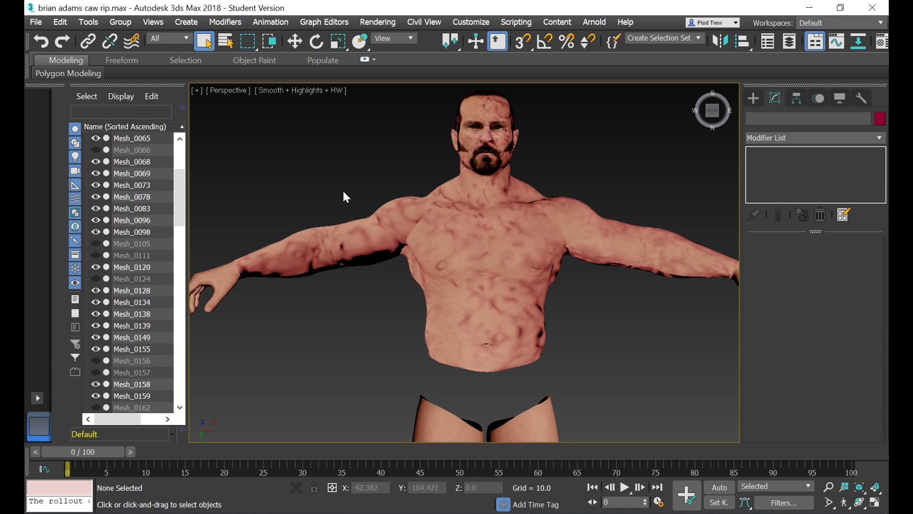
{"action": "left_click_drag", "start_coordinate": [323, 122], "coordinate": [621, 330]}
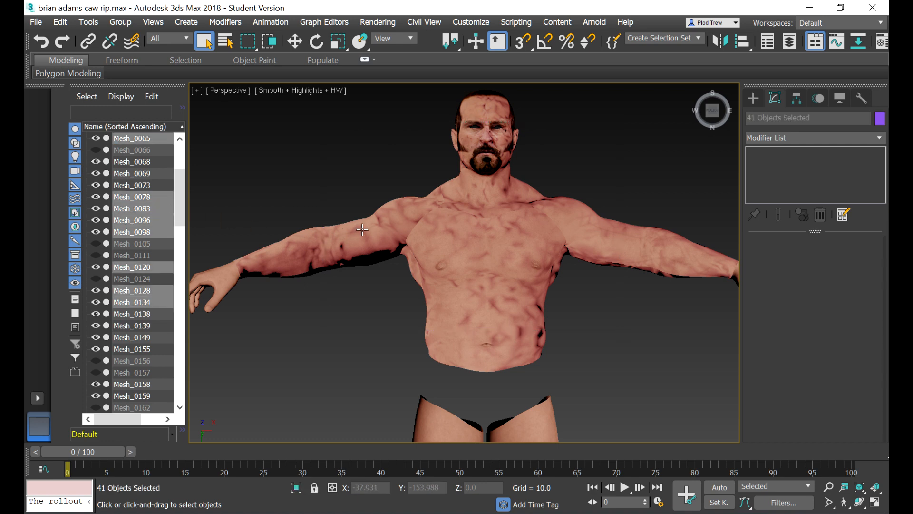
{"action": "left_click", "coordinate": [369, 158]}
{"action": "left_click", "coordinate": [466, 139]}
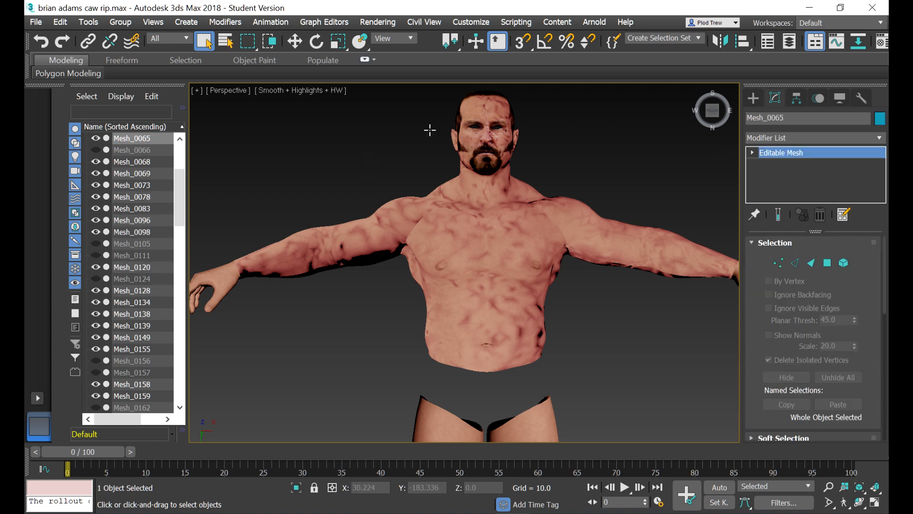
{"action": "left_click", "coordinate": [97, 138]}
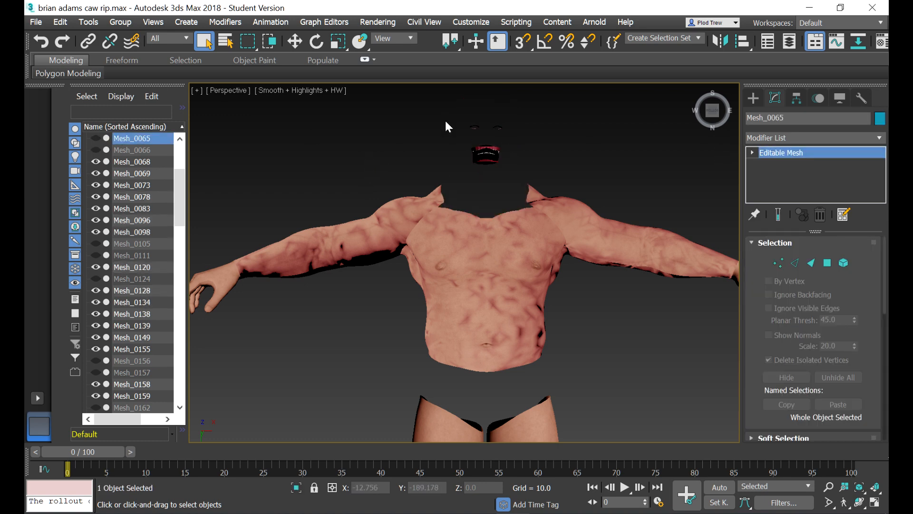
Step: Hide the inner mouth meshes, including Mesh_0083, Mesh_0096 and Mesh_0098, and show the head mesh Mesh_0065 again
{"action": "left_click_drag", "start_coordinate": [455, 136], "coordinate": [516, 168]}
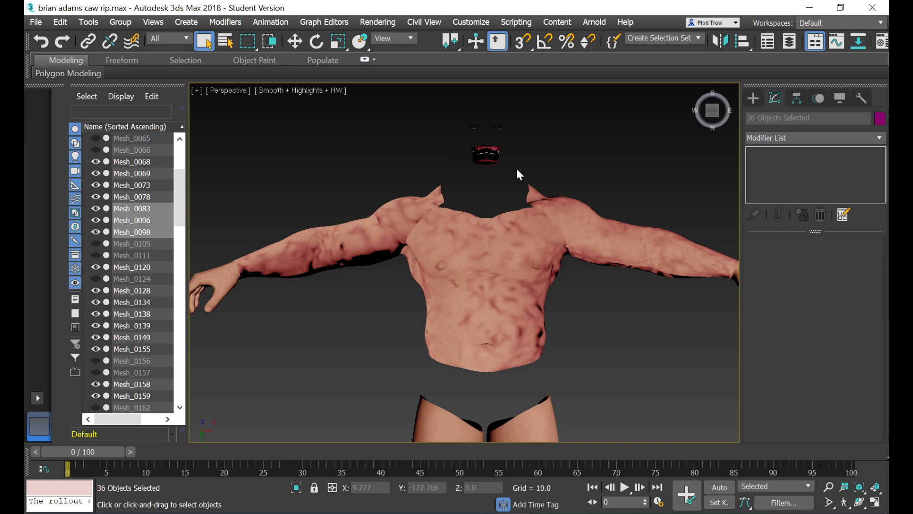
{"action": "left_click", "coordinate": [95, 209]}
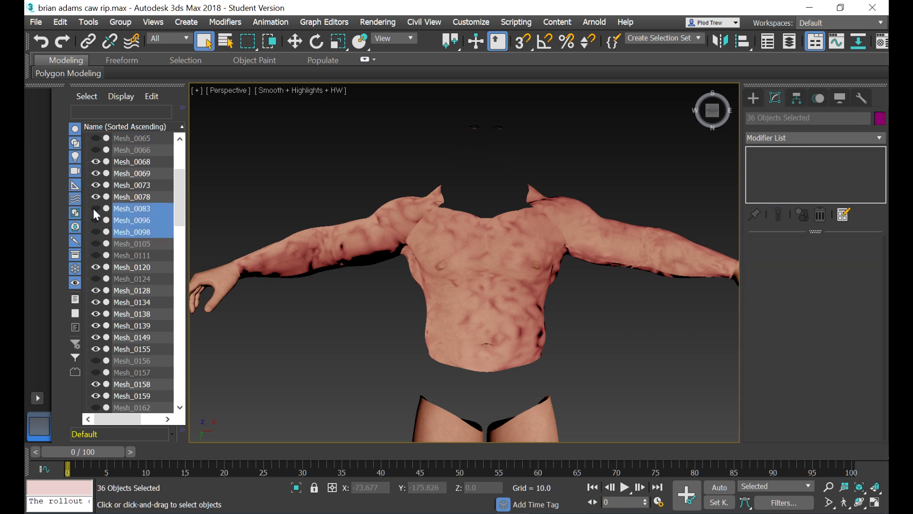
{"action": "left_click", "coordinate": [401, 150]}
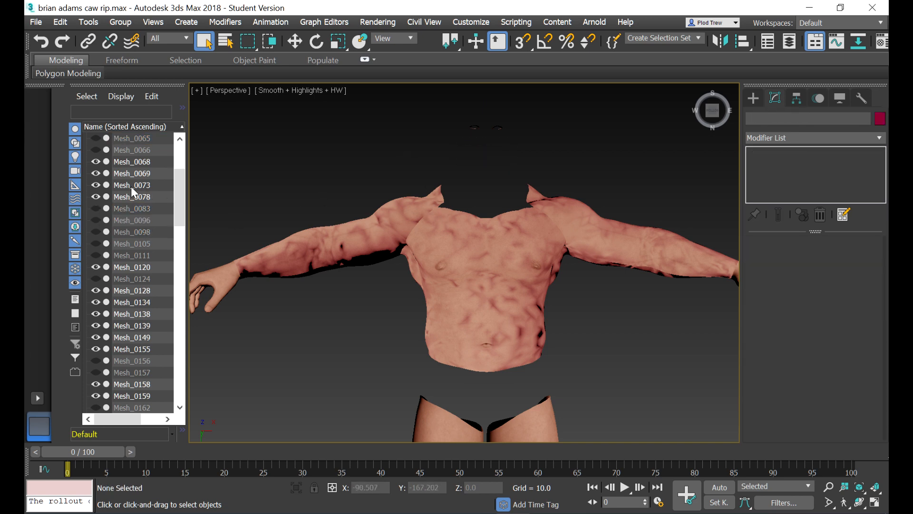
{"action": "left_click", "coordinate": [96, 150]}
{"action": "left_click", "coordinate": [95, 150]}
{"action": "left_click", "coordinate": [96, 138]}
{"action": "scroll", "coordinate": [392, 159], "scroll_direction": "down", "scroll_amount": 3}
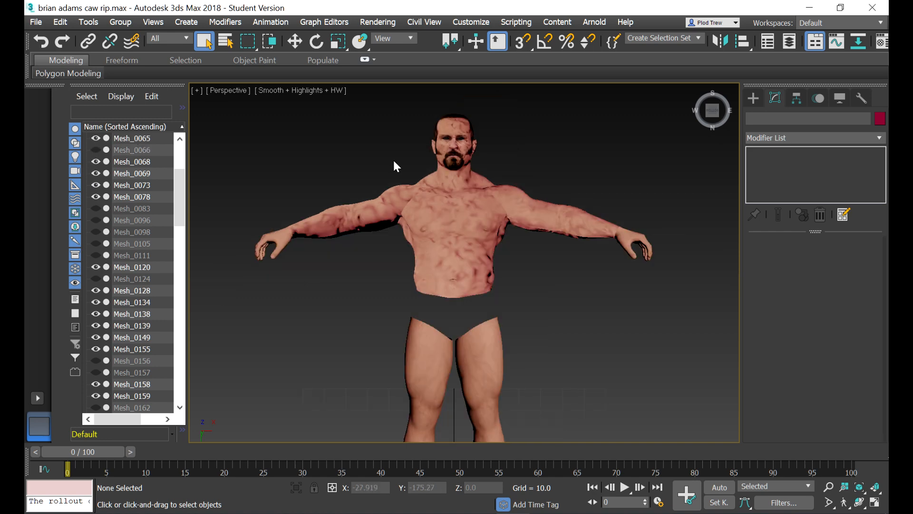
Step: Clone the head, torso and arm meshes Mesh_0065, Mesh_0078, Mesh_0120, Mesh_0128 and Mesh_0134 as copies named from Mesh_332
{"action": "left_click_drag", "start_coordinate": [339, 122], "coordinate": [544, 273]}
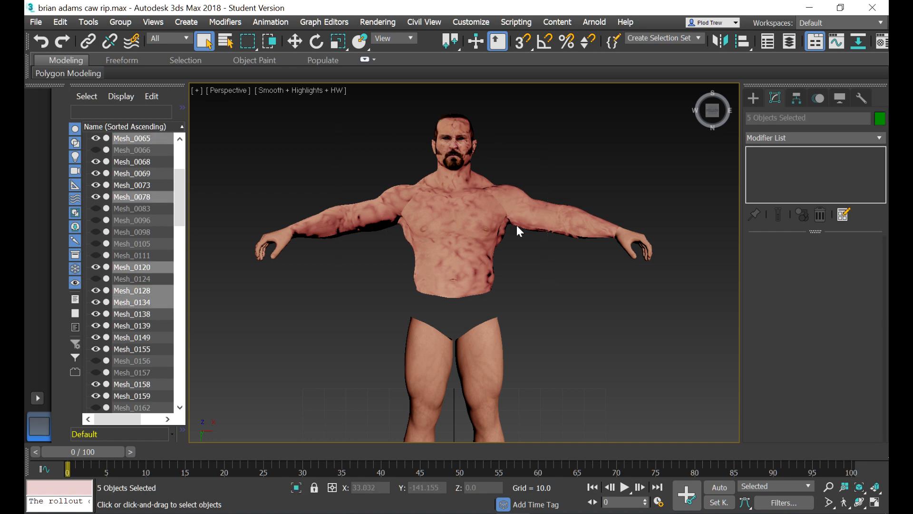
{"action": "scroll", "coordinate": [388, 127], "scroll_direction": "up", "scroll_amount": 3}
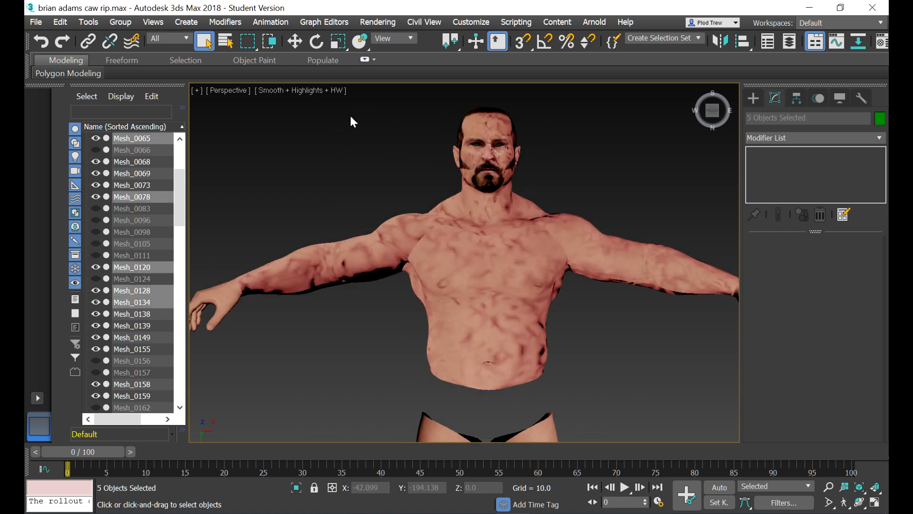
{"action": "left_click", "coordinate": [52, 26]}
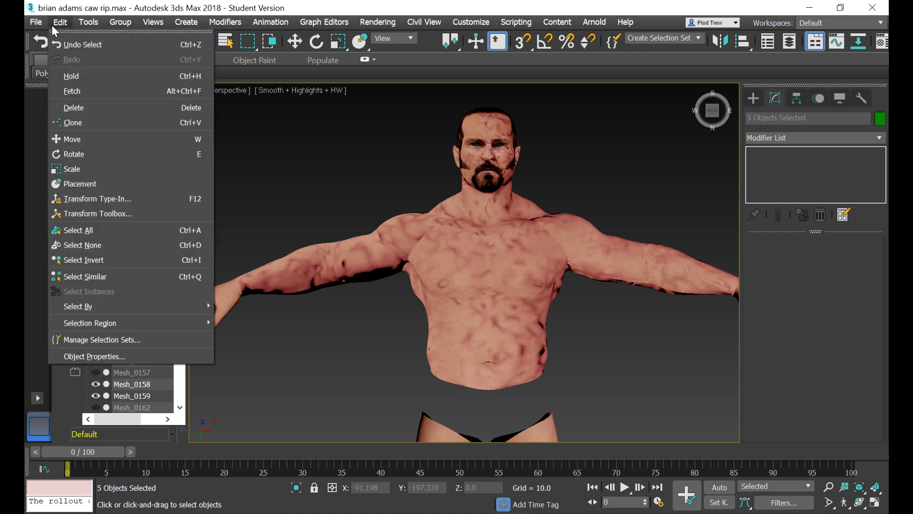
{"action": "left_click", "coordinate": [85, 125]}
{"action": "left_click", "coordinate": [421, 227]}
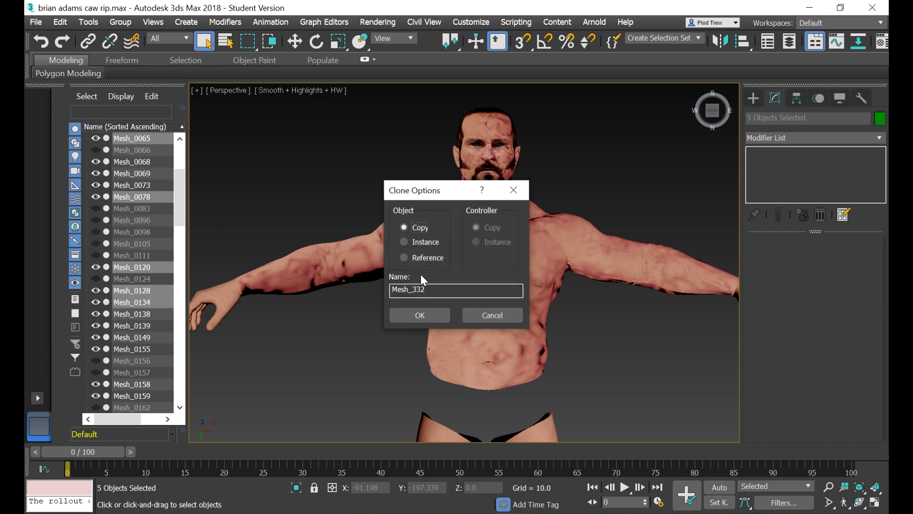
{"action": "left_click", "coordinate": [418, 315]}
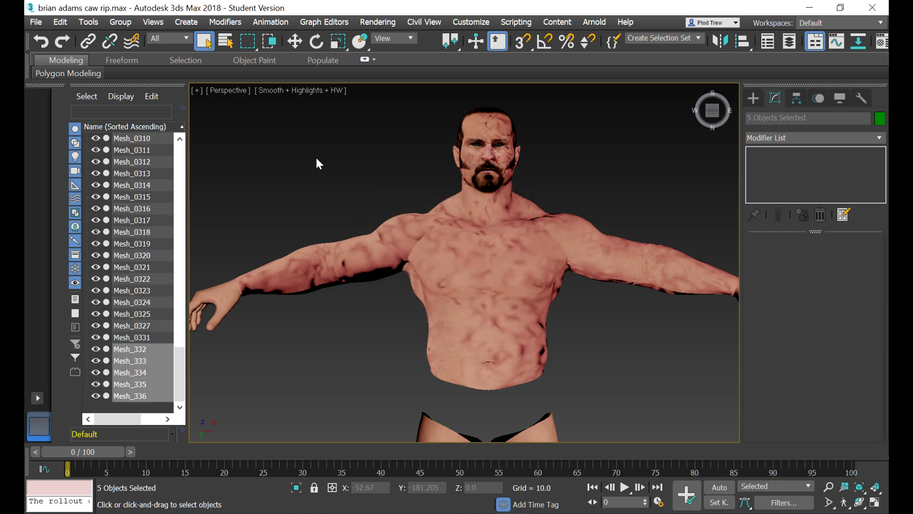
Step: Hide the cloned backup meshes Mesh_332 to Mesh_336 and clear the selection
{"action": "left_click", "coordinate": [94, 350]}
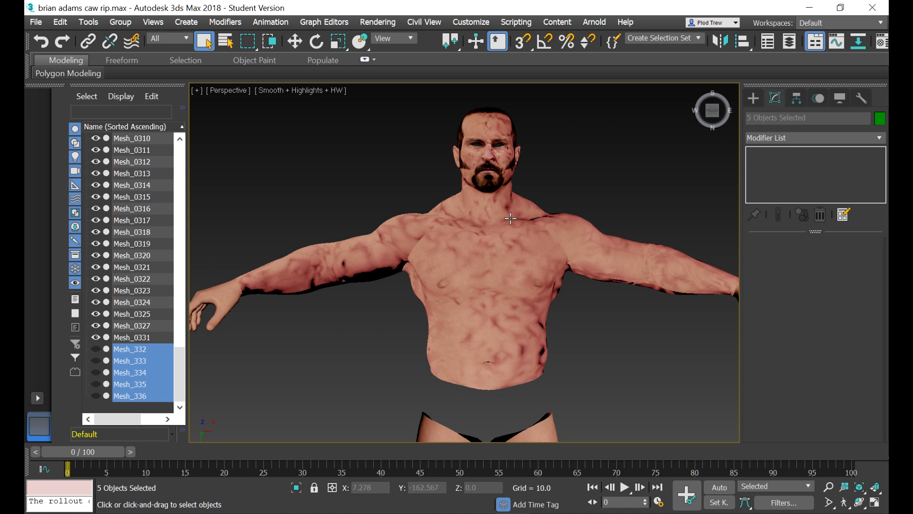
{"action": "scroll", "coordinate": [517, 219], "scroll_direction": "down", "scroll_amount": 2}
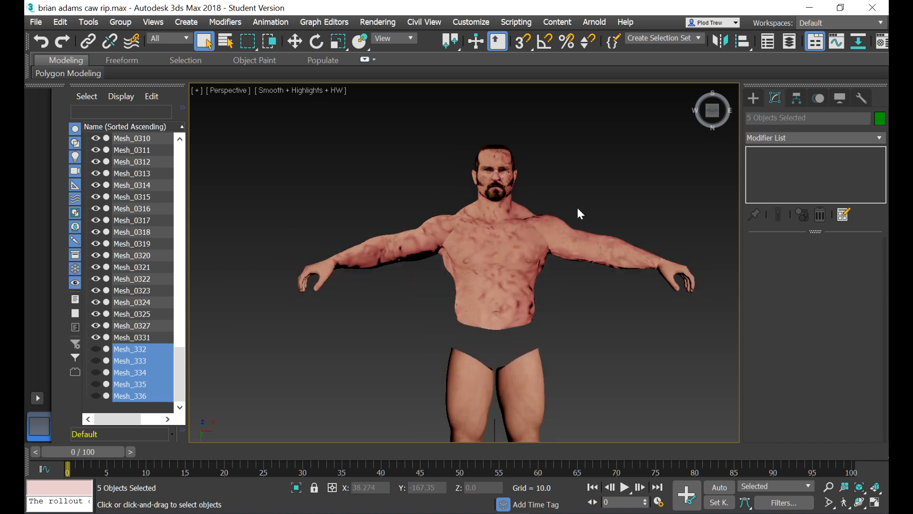
{"action": "scroll", "coordinate": [581, 190], "scroll_direction": "up", "scroll_amount": 2}
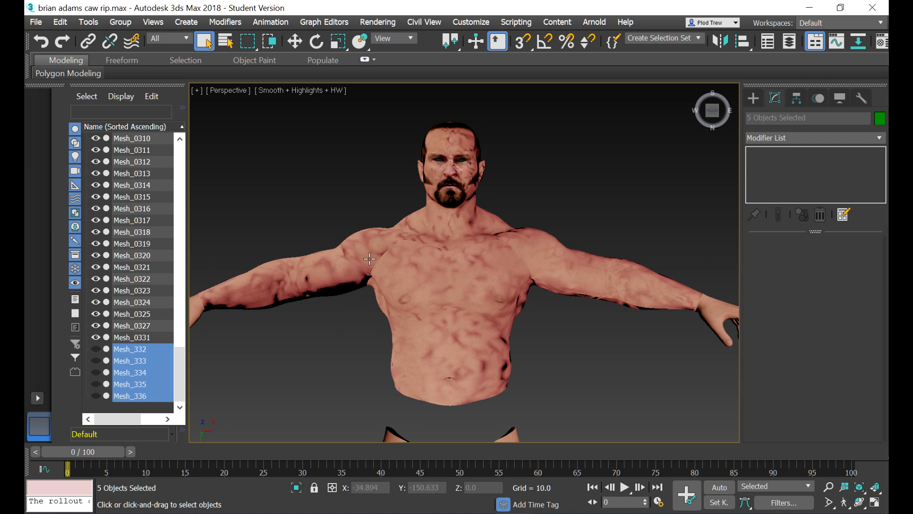
{"action": "left_click", "coordinate": [550, 221]}
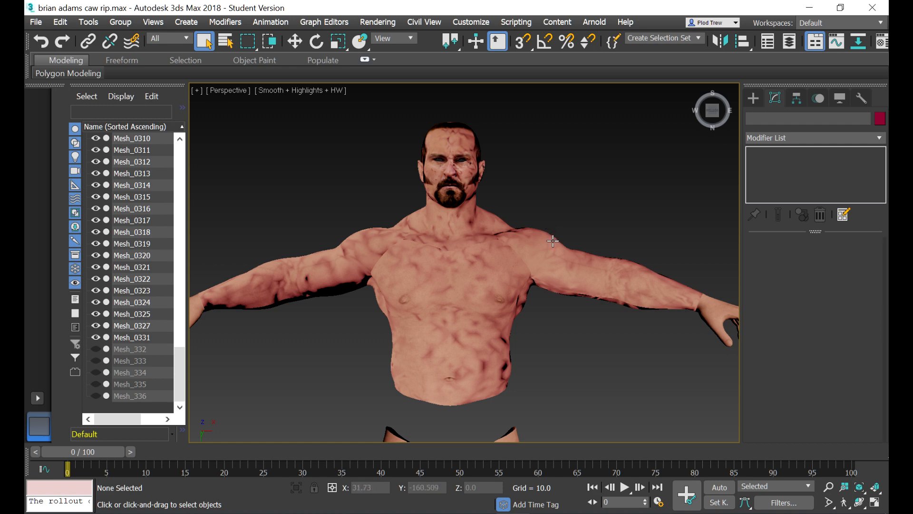
Step: Collapse the torso Mesh_0120 and the arms Mesh_0134 and Mesh_0128 into a single mesh object
{"action": "left_click", "coordinate": [448, 275]}
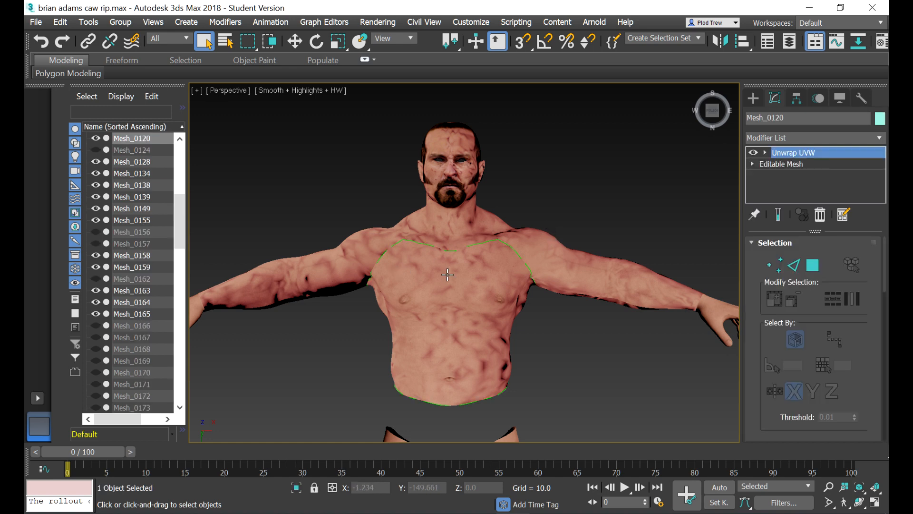
{"action": "left_click", "coordinate": [349, 267], "text": "ctrl"}
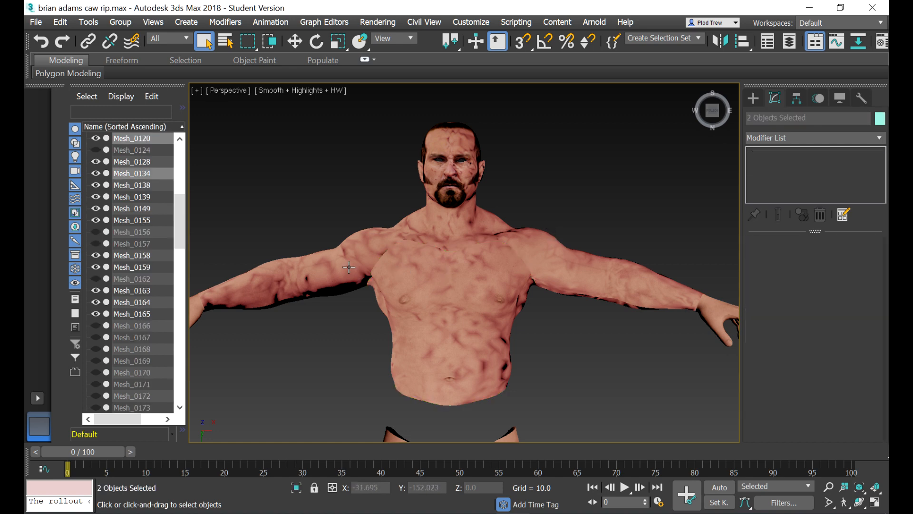
{"action": "left_click", "coordinate": [580, 286], "text": "ctrl"}
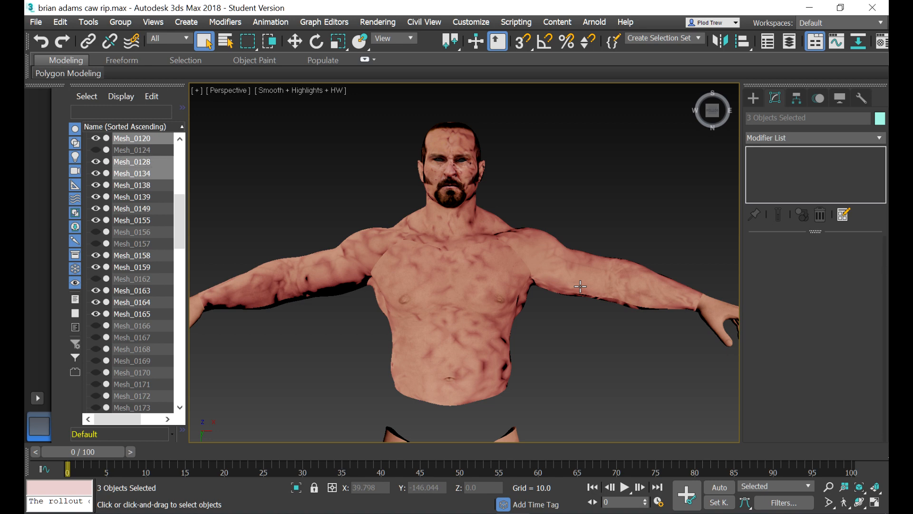
{"action": "left_click", "coordinate": [861, 100]}
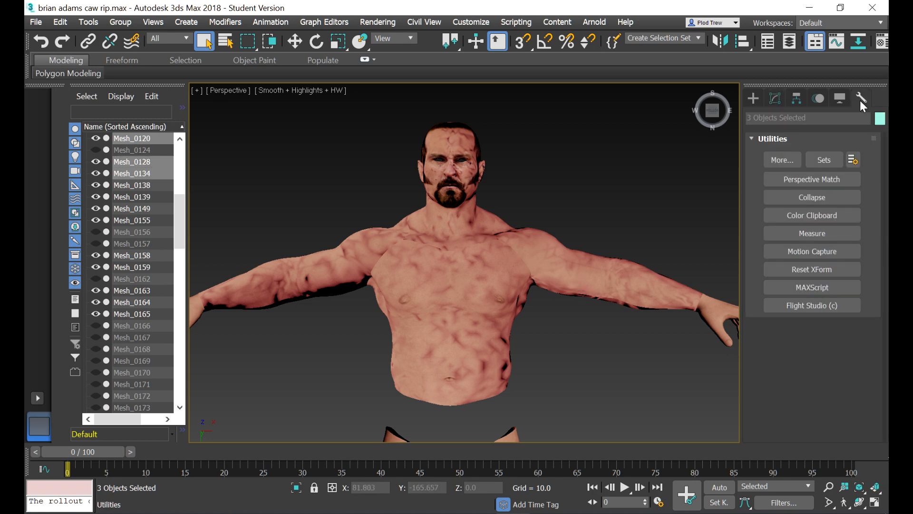
{"action": "left_click", "coordinate": [799, 198]}
{"action": "scroll", "coordinate": [884, 286], "scroll_direction": "down", "scroll_amount": 2}
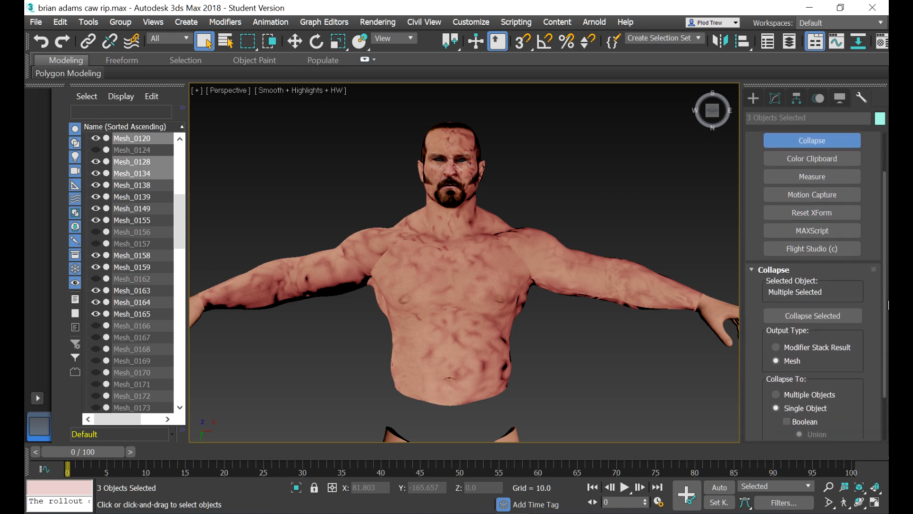
{"action": "scroll", "coordinate": [887, 304], "scroll_direction": "down", "scroll_amount": 2}
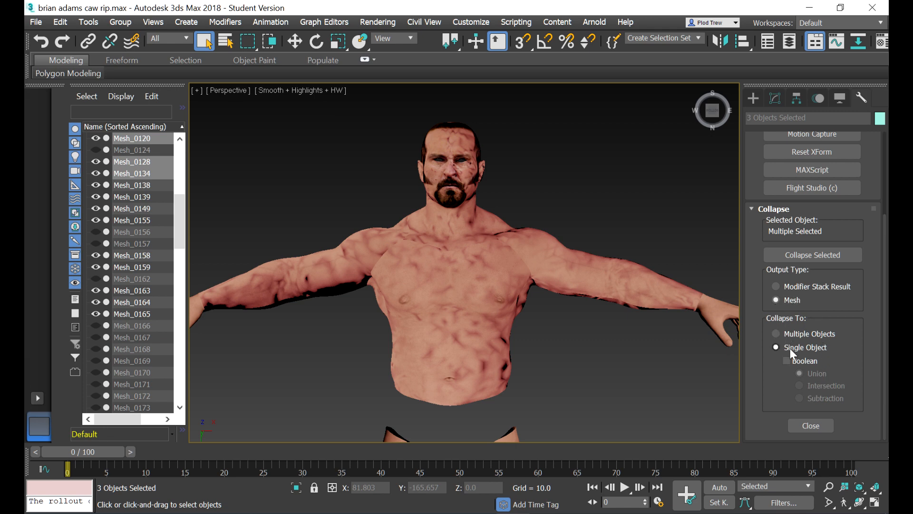
{"action": "left_click", "coordinate": [791, 258]}
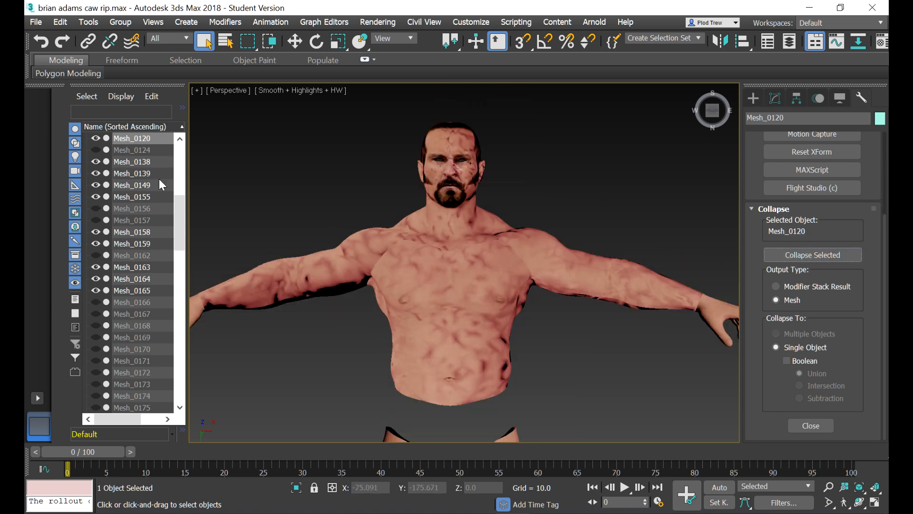
Step: Check the merged Mesh_0120 by toggling its visibility and examining its modifier stack and the seams at the shoulders
{"action": "left_click", "coordinate": [95, 138]}
{"action": "left_click", "coordinate": [95, 138]}
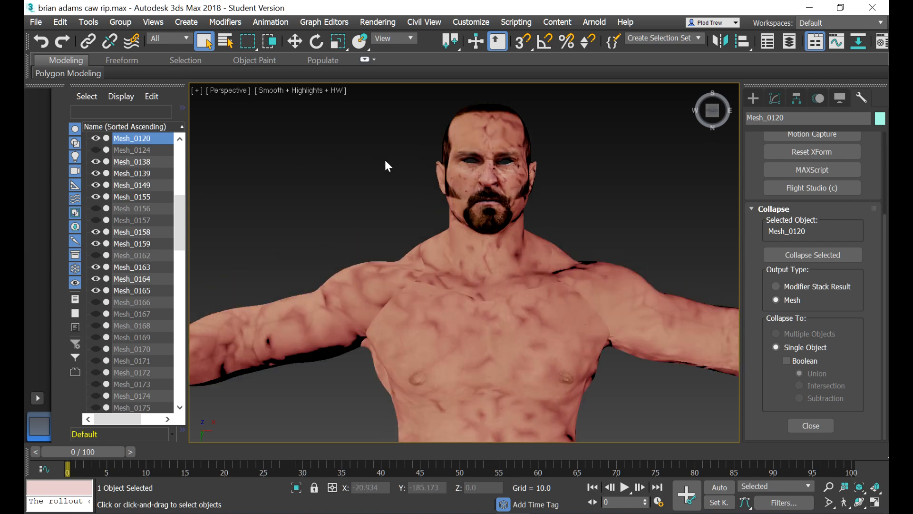
{"action": "left_click", "coordinate": [775, 98]}
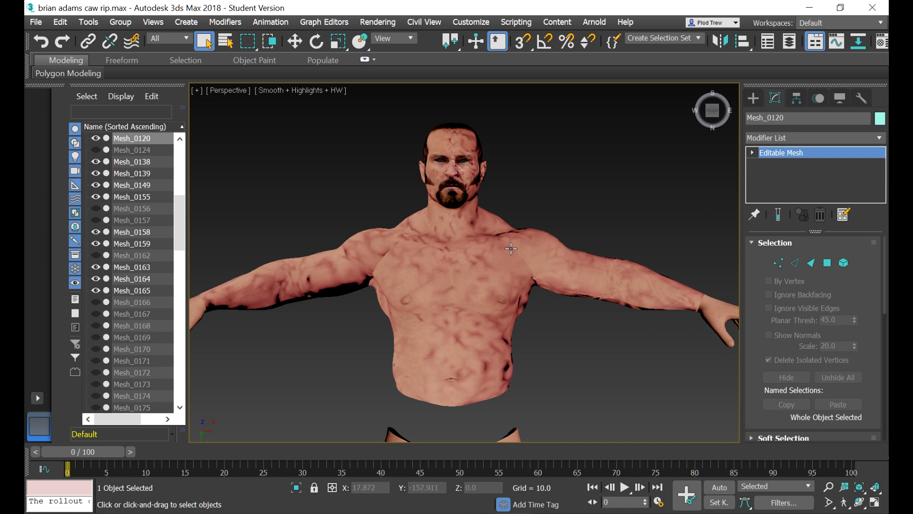
{"action": "scroll", "coordinate": [511, 249], "scroll_direction": "up", "scroll_amount": 4}
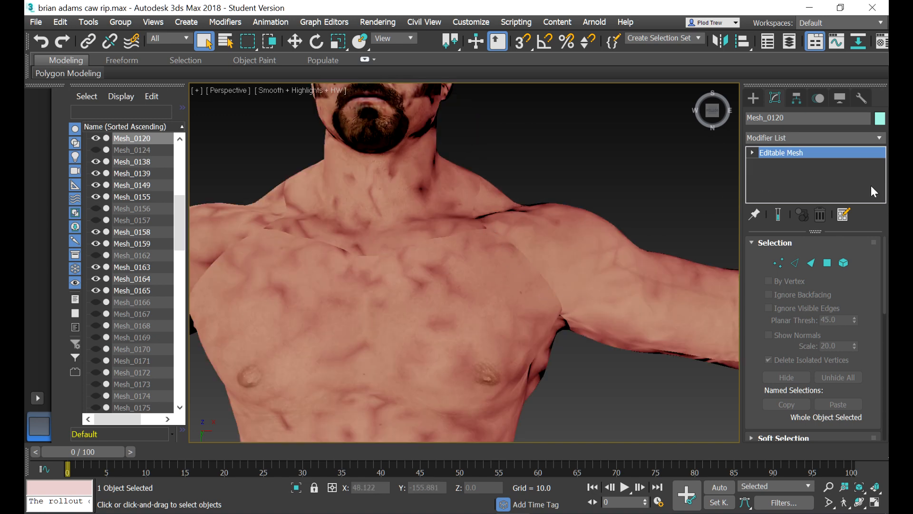
{"action": "scroll", "coordinate": [584, 166], "scroll_direction": "down", "scroll_amount": 3}
{"action": "scroll", "coordinate": [584, 164], "scroll_direction": "down", "scroll_amount": 2}
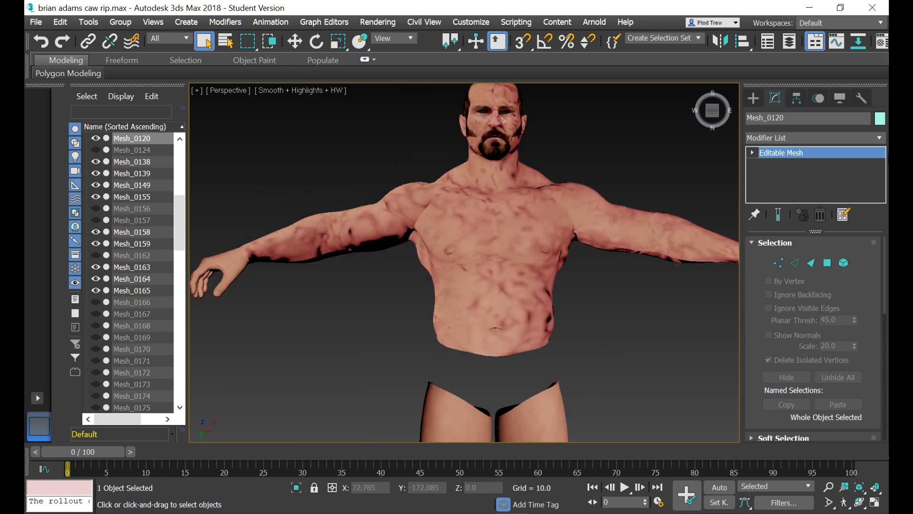
Step: Add a Vertex Weld modifier to the torso mesh with a threshold of 0.001 and deselect the mesh
{"action": "left_click", "coordinate": [880, 139]}
{"action": "left_click_drag", "start_coordinate": [880, 167], "coordinate": [883, 512]}
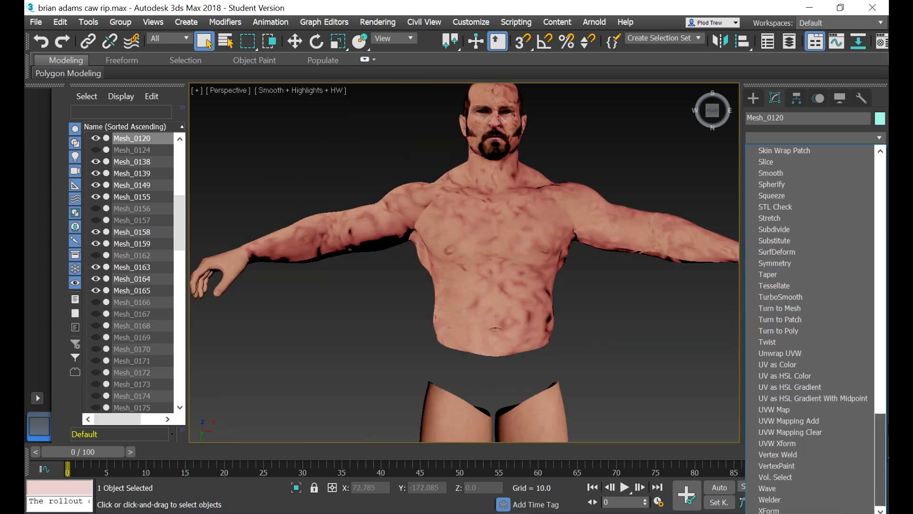
{"action": "left_click", "coordinate": [787, 457]}
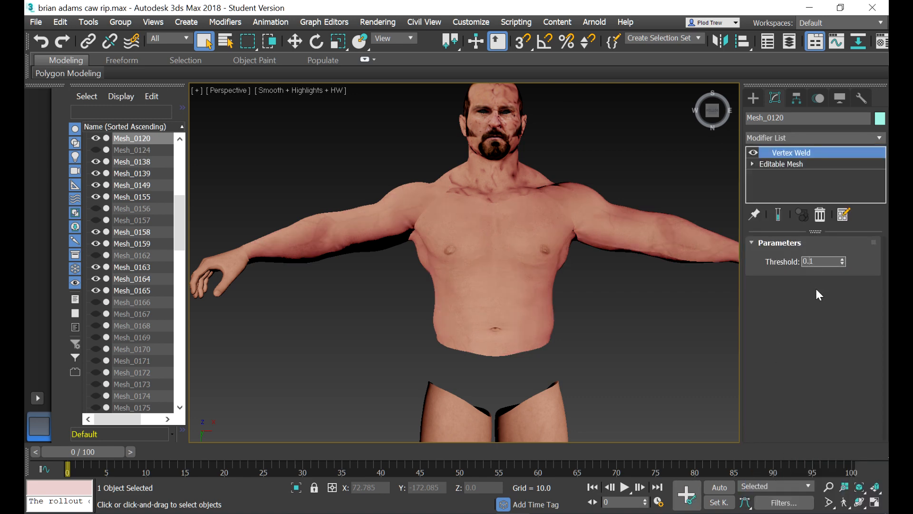
{"action": "type", "text": "0"}
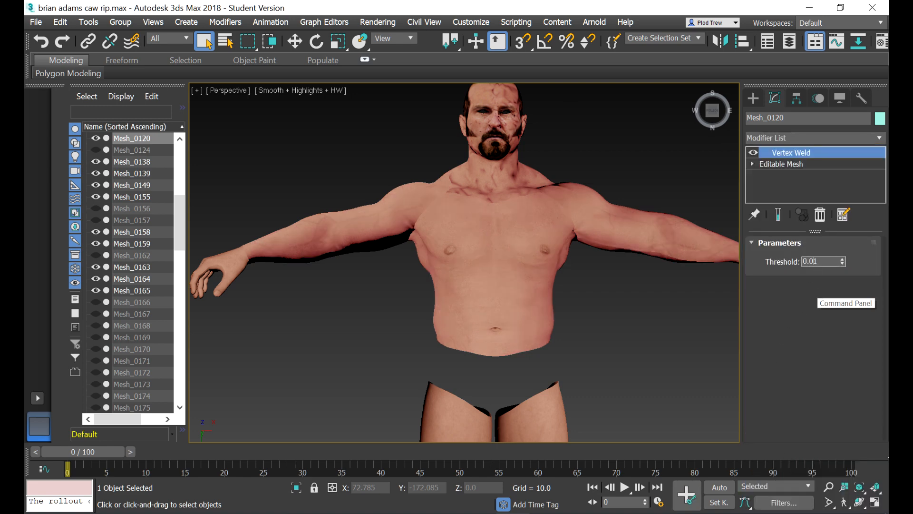
{"action": "type", "text": "00"}
{"action": "key", "text": "Return"}
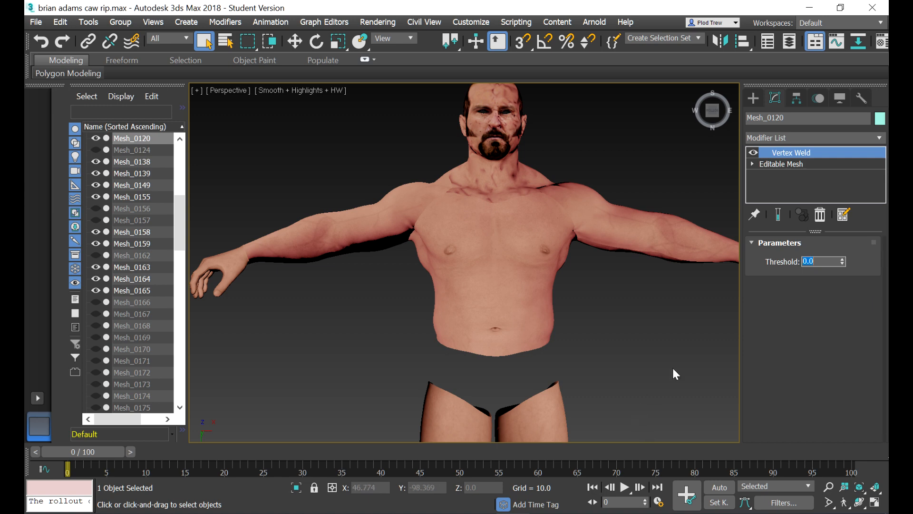
{"action": "type", "text": "0.001"}
{"action": "key", "text": "Return"}
{"action": "left_click", "coordinate": [593, 174]}
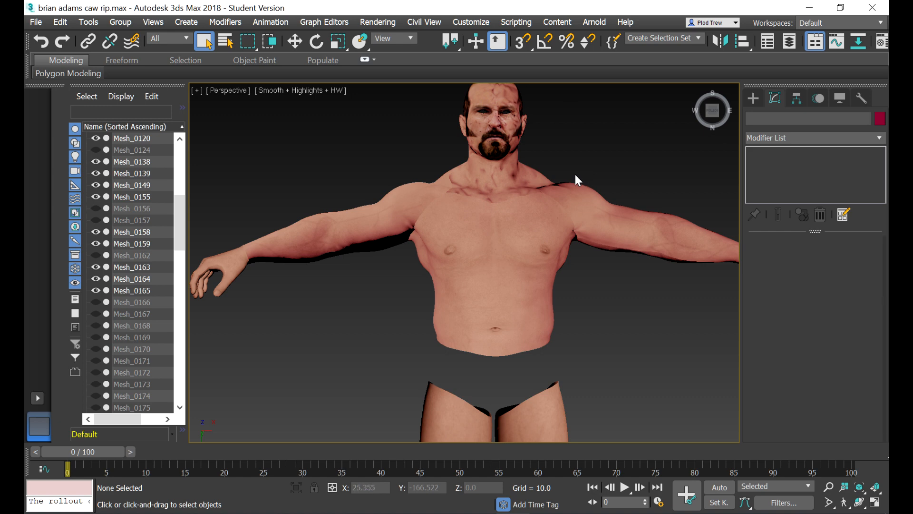
{"action": "scroll", "coordinate": [575, 174], "scroll_direction": "up", "scroll_amount": 3}
{"action": "scroll", "coordinate": [497, 200], "scroll_direction": "down", "scroll_amount": 2}
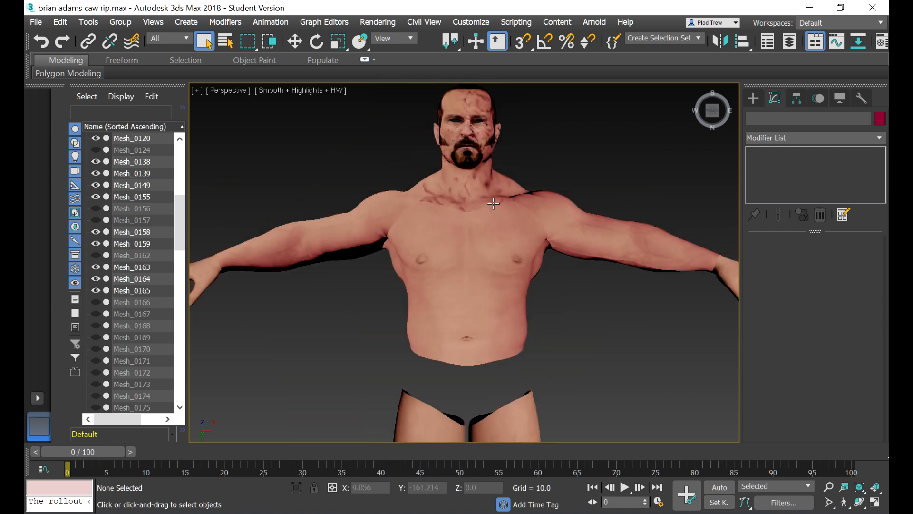
Step: Add a MeshSmooth modifier to the torso mesh with Quad Output subdivision and a smoothness of 0.1
{"action": "left_click", "coordinate": [451, 278]}
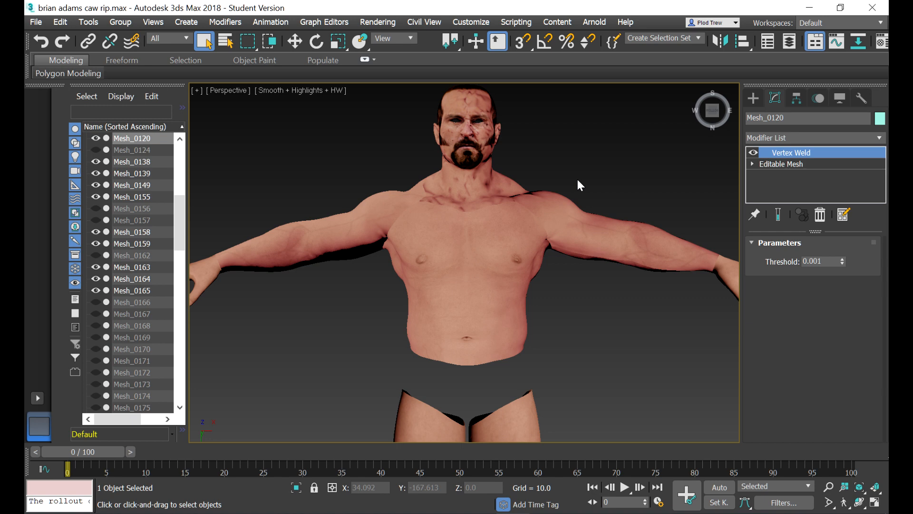
{"action": "scroll", "coordinate": [577, 179], "scroll_direction": "down", "scroll_amount": 3}
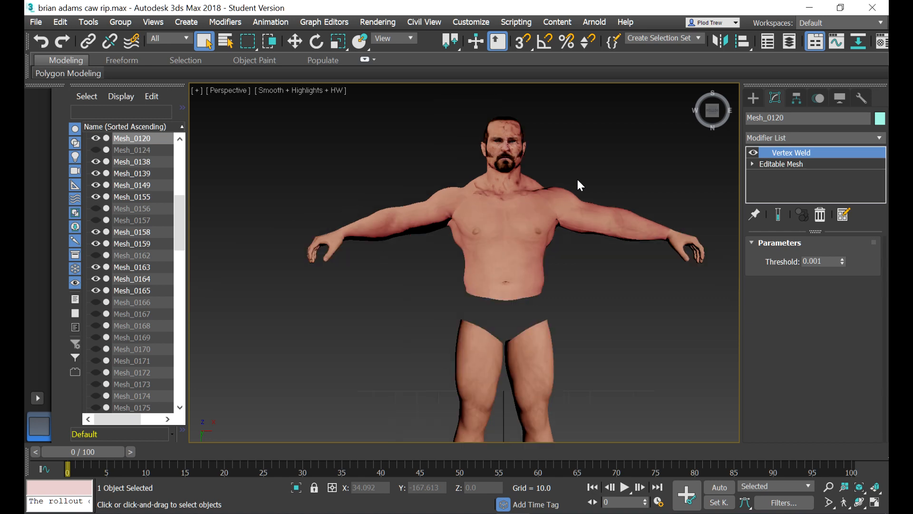
{"action": "scroll", "coordinate": [577, 178], "scroll_direction": "up", "scroll_amount": 4}
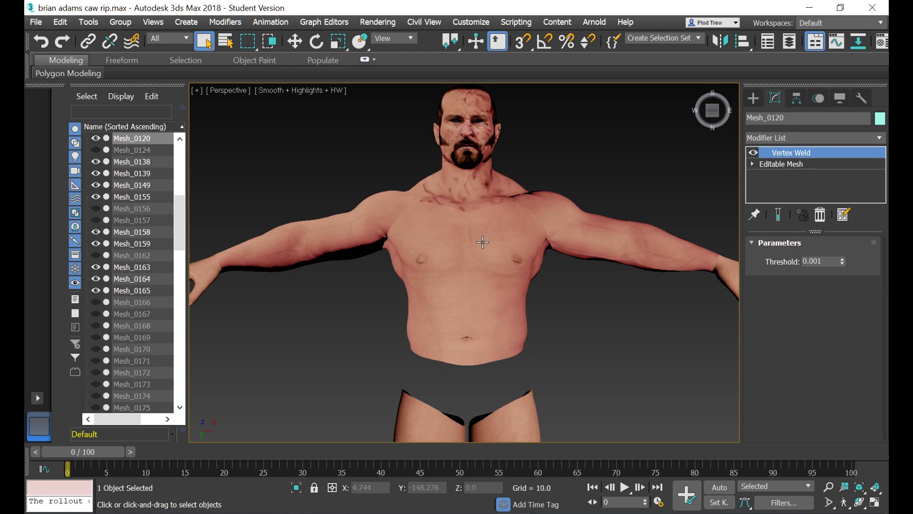
{"action": "left_click", "coordinate": [879, 137]}
{"action": "left_click_drag", "start_coordinate": [879, 188], "coordinate": [885, 360]}
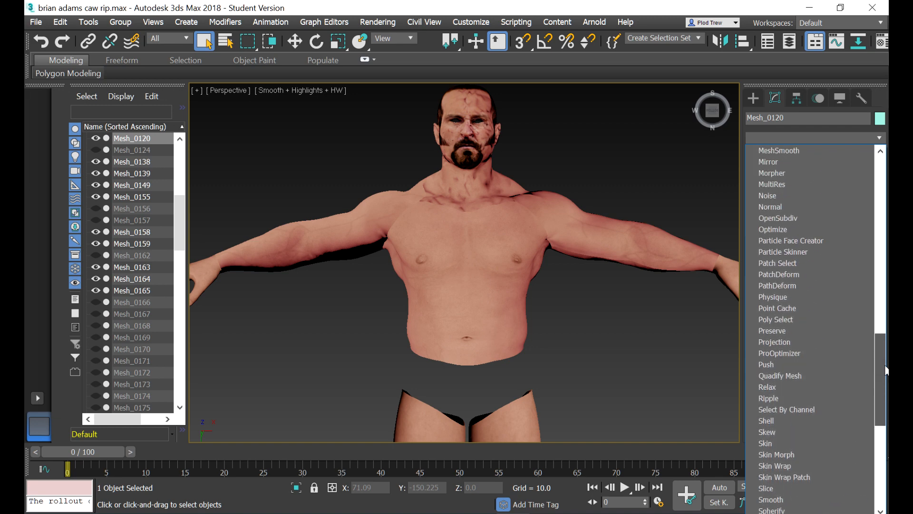
{"action": "left_click", "coordinate": [772, 149]}
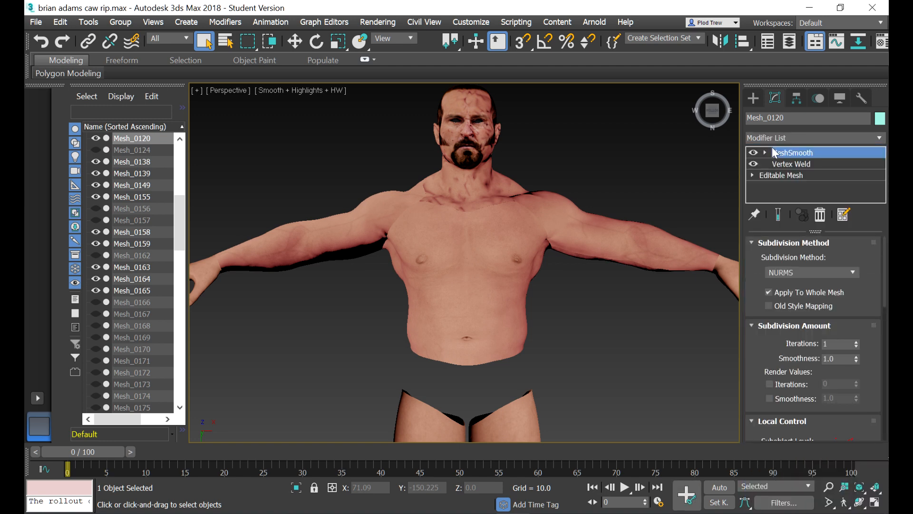
{"action": "left_click", "coordinate": [797, 272]}
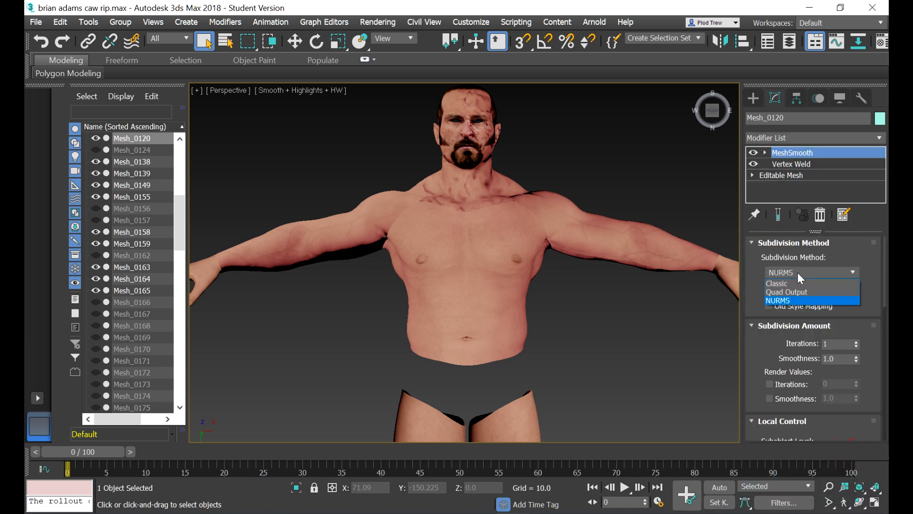
{"action": "left_click", "coordinate": [792, 291]}
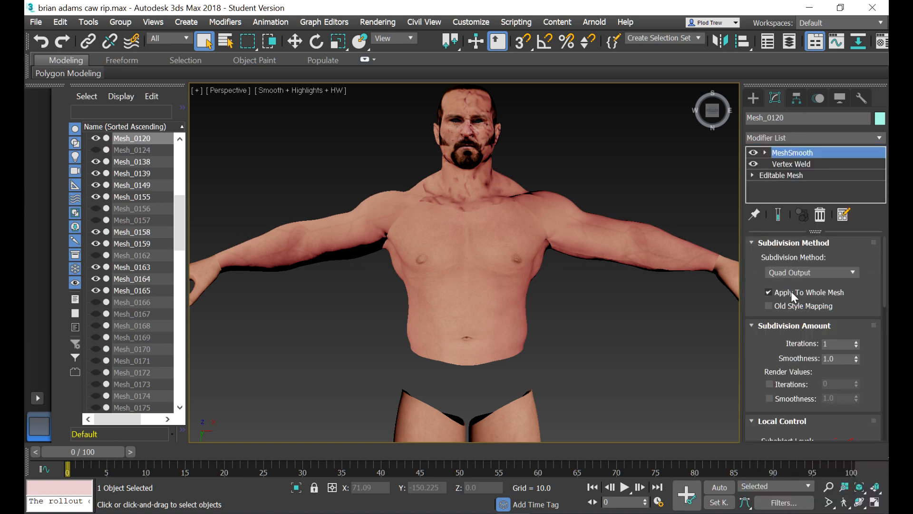
{"action": "left_click", "coordinate": [839, 358]}
{"action": "type", "text": "0.1"}
{"action": "key", "text": "Return"}
{"action": "scroll", "coordinate": [544, 180], "scroll_direction": "up", "scroll_amount": 2}
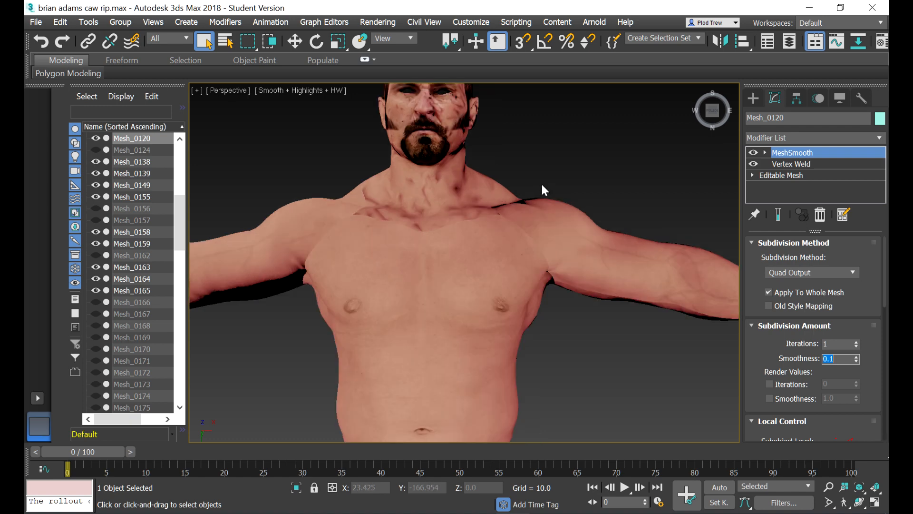
Step: Try the Classic subdivision method on the torso's MeshSmooth modifier and switch back to Quad Output
{"action": "left_click", "coordinate": [754, 153]}
{"action": "left_click", "coordinate": [792, 271]}
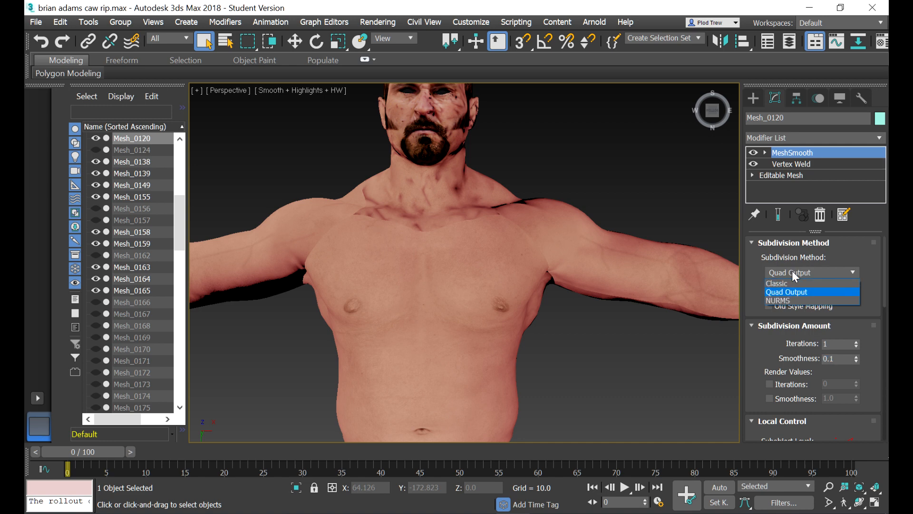
{"action": "left_click", "coordinate": [783, 284]}
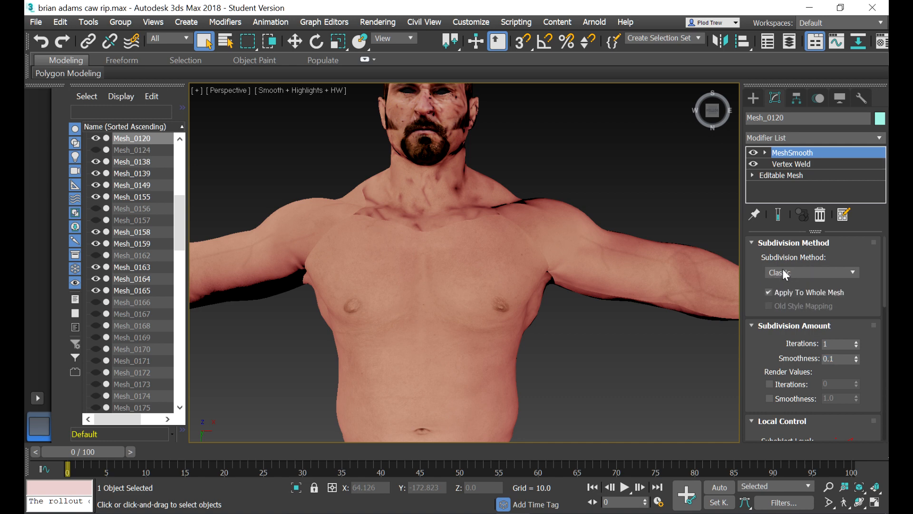
{"action": "left_click", "coordinate": [783, 270]}
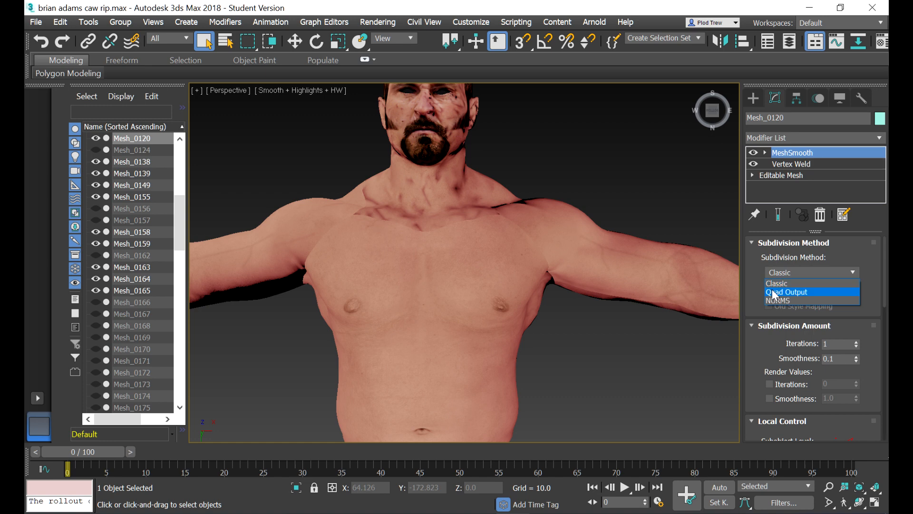
{"action": "left_click", "coordinate": [783, 292]}
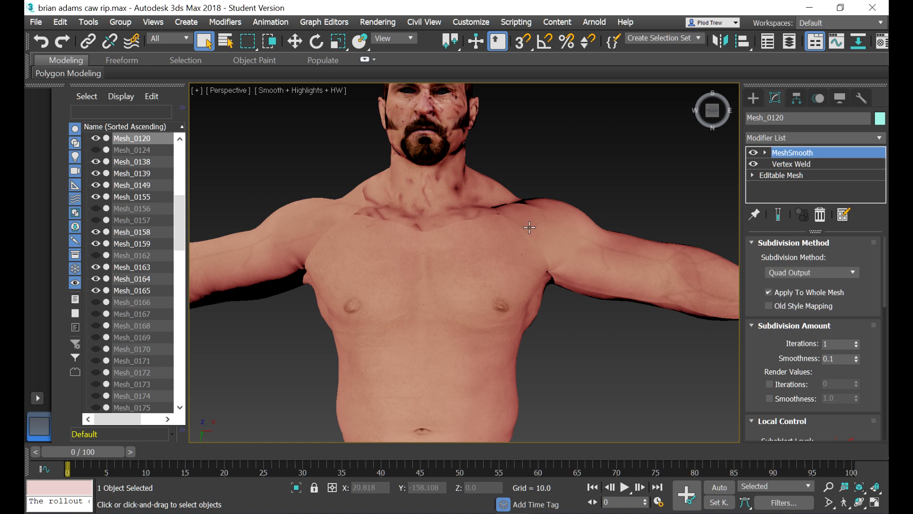
{"action": "scroll", "coordinate": [529, 227], "scroll_direction": "down", "scroll_amount": 2}
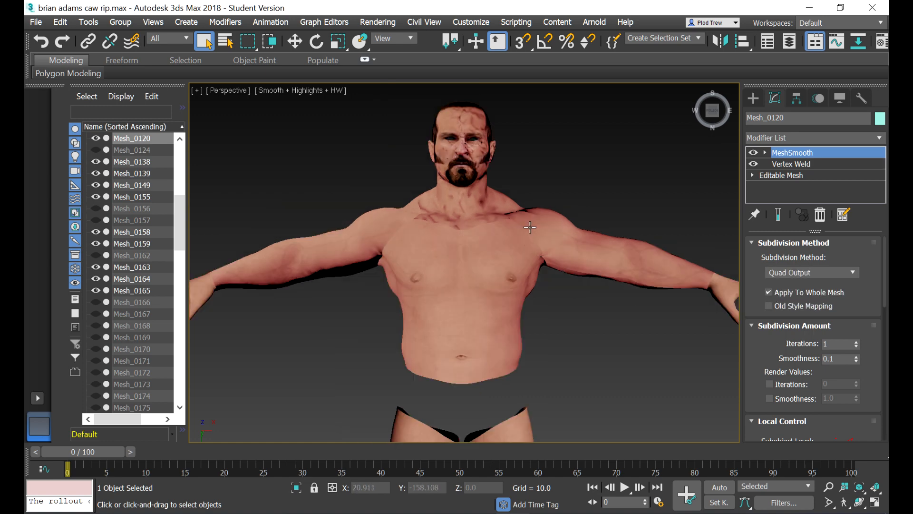
Step: Add a ProOptimizer modifier to the torso mesh, enable Keep Textures and calculate the optimization
{"action": "left_click", "coordinate": [880, 139]}
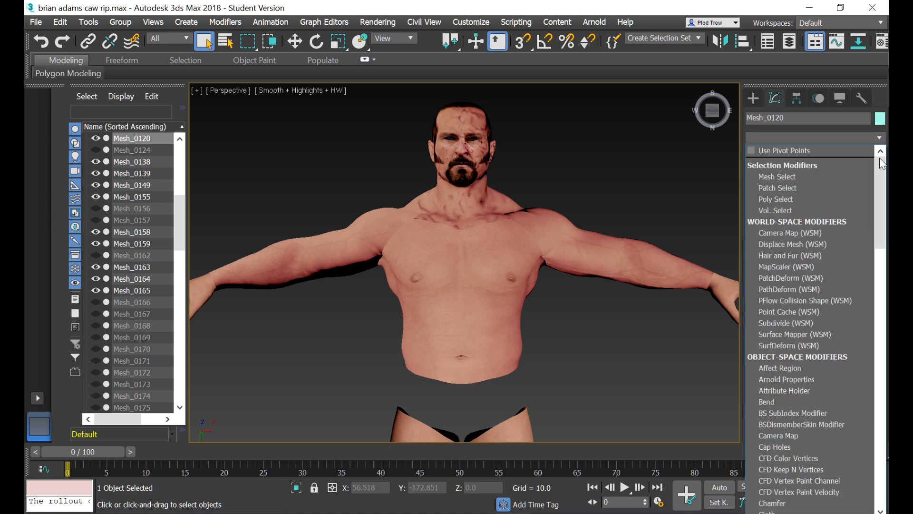
{"action": "left_click_drag", "start_coordinate": [880, 158], "coordinate": [880, 317]}
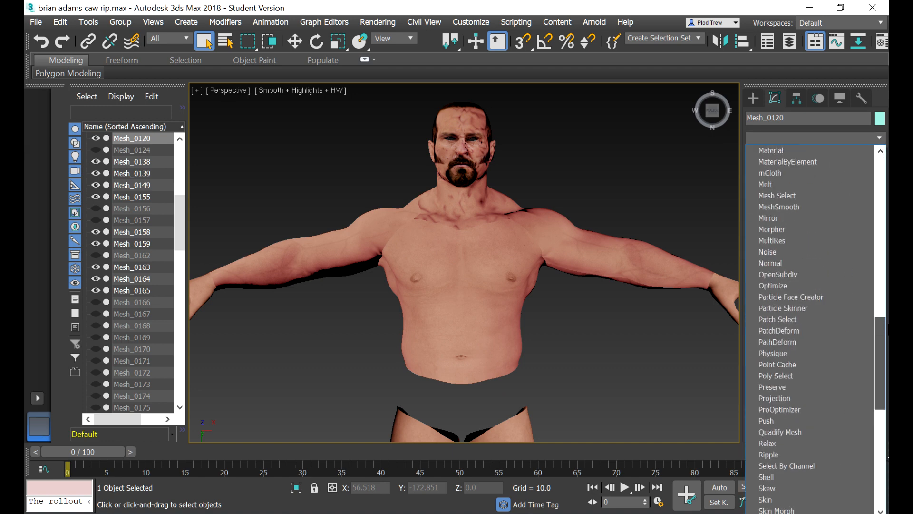
{"action": "left_click", "coordinate": [785, 410]}
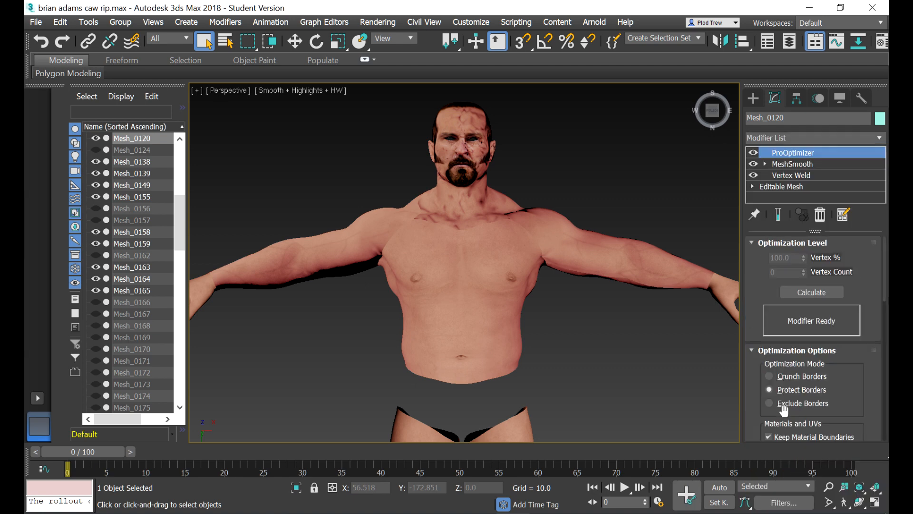
{"action": "left_click", "coordinate": [816, 291]}
{"action": "scroll", "coordinate": [881, 279], "scroll_direction": "down", "scroll_amount": 4}
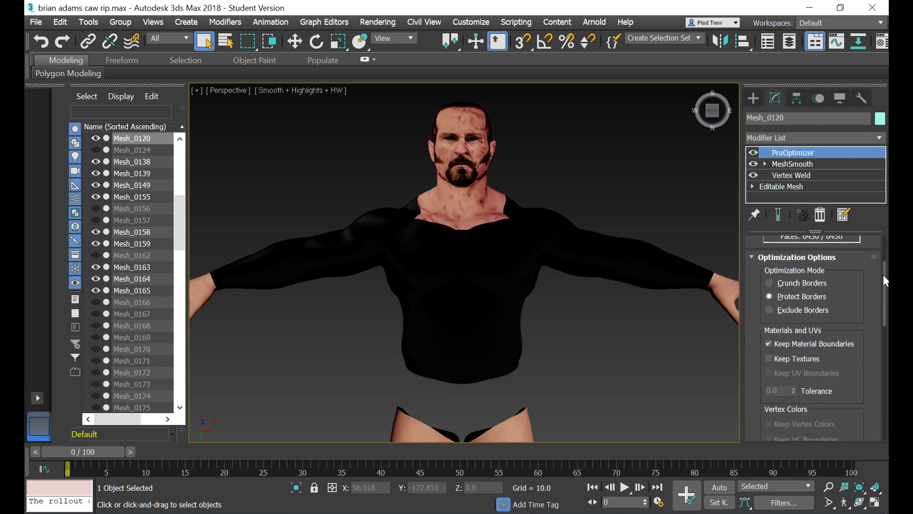
{"action": "left_click", "coordinate": [770, 330]}
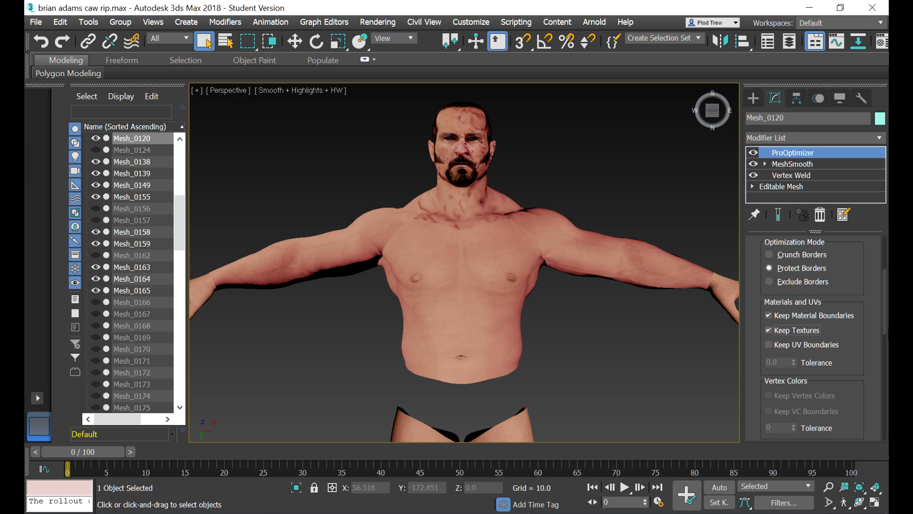
{"action": "scroll", "coordinate": [887, 281], "scroll_direction": "up", "scroll_amount": 4}
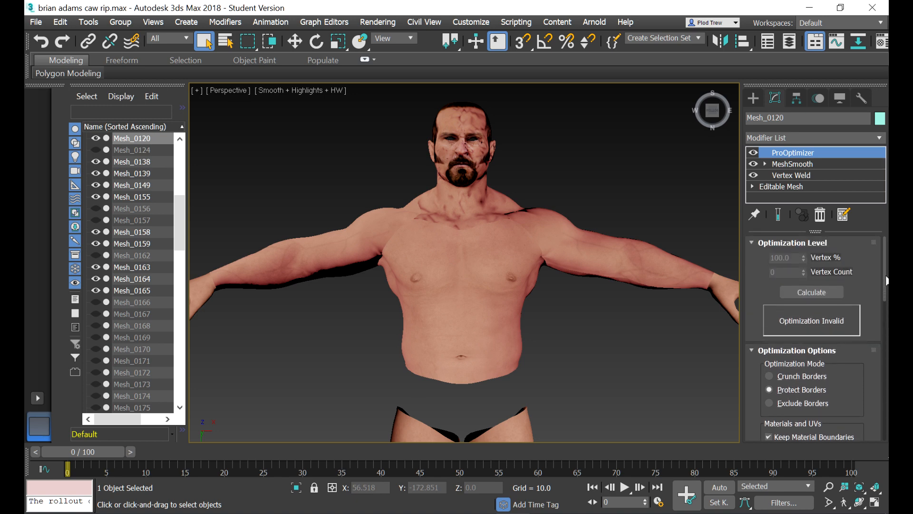
{"action": "left_click", "coordinate": [800, 292]}
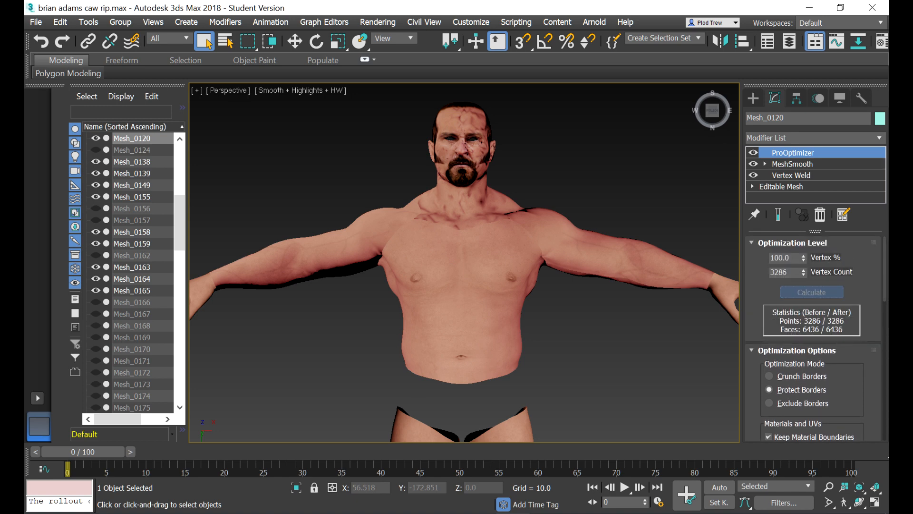
Step: Set the torso's ProOptimizer vertex percentage to 99.5 and deselect the mesh
{"action": "double_click", "coordinate": [780, 258]}
{"action": "type", "text": "99.5"}
{"action": "key", "text": "Return"}
{"action": "scroll", "coordinate": [383, 162], "scroll_direction": "down", "scroll_amount": 2}
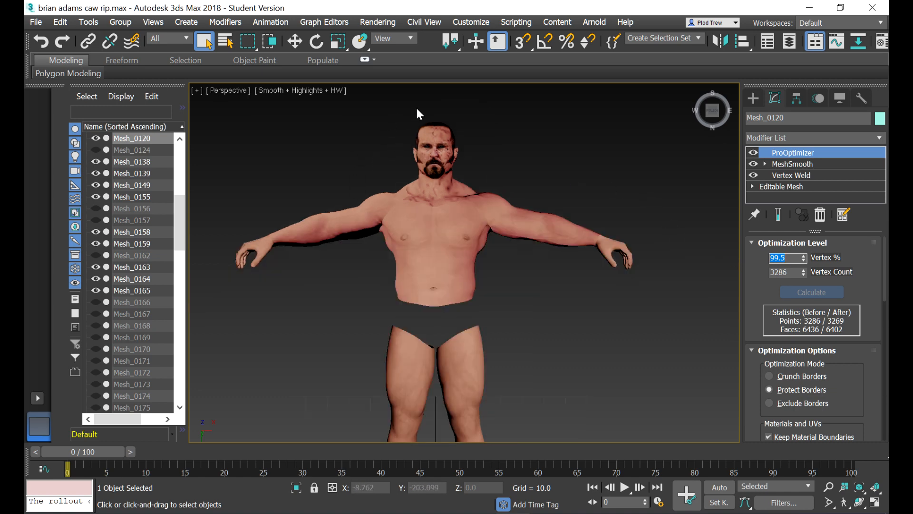
{"action": "scroll", "coordinate": [415, 107], "scroll_direction": "up", "scroll_amount": 2}
{"action": "left_click", "coordinate": [529, 152]}
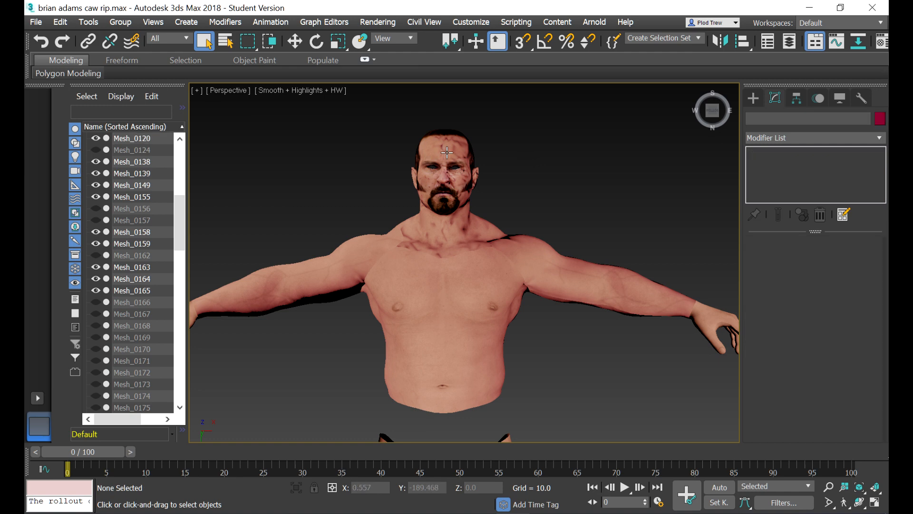
Step: Add a MeshSmooth modifier to the head mesh, Mesh_0065, with Quad Output subdivision and a smoothness of 0.1
{"action": "left_click", "coordinate": [881, 138]}
{"action": "left_click_drag", "start_coordinate": [883, 168], "coordinate": [882, 308]}
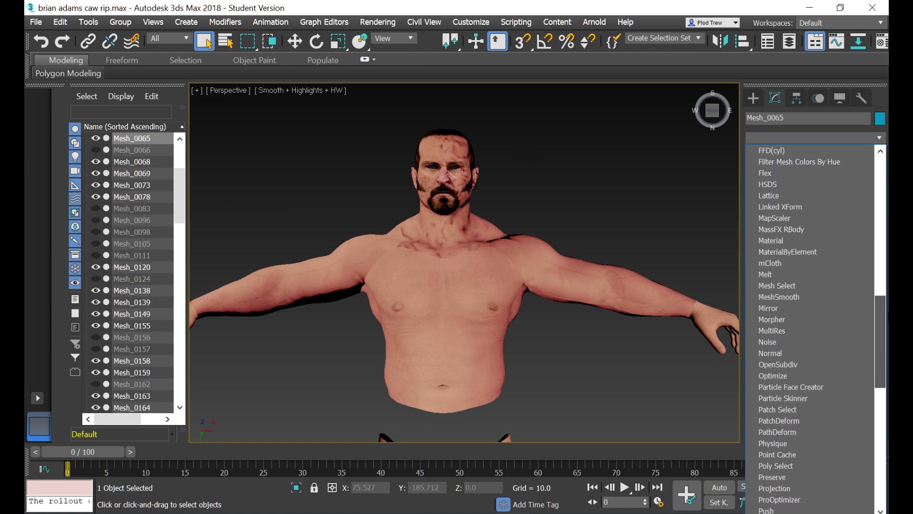
{"action": "left_click", "coordinate": [801, 297]}
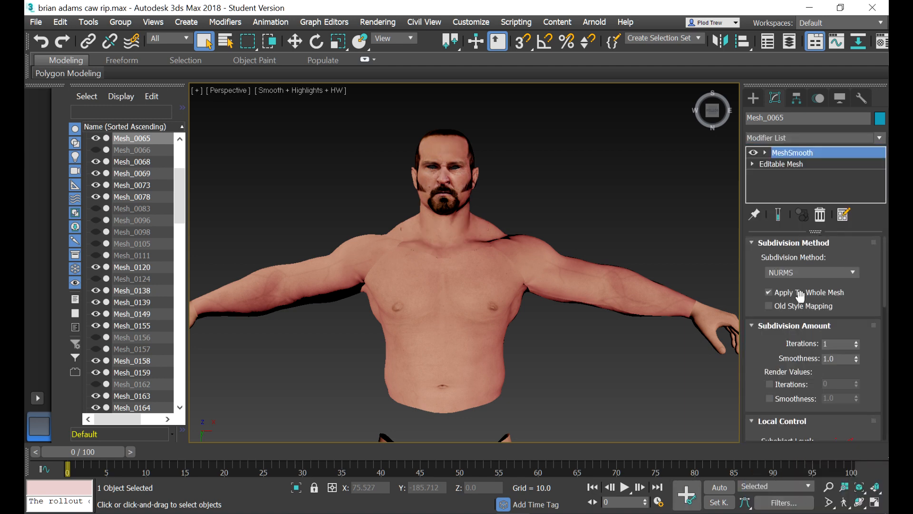
{"action": "left_click", "coordinate": [802, 273]}
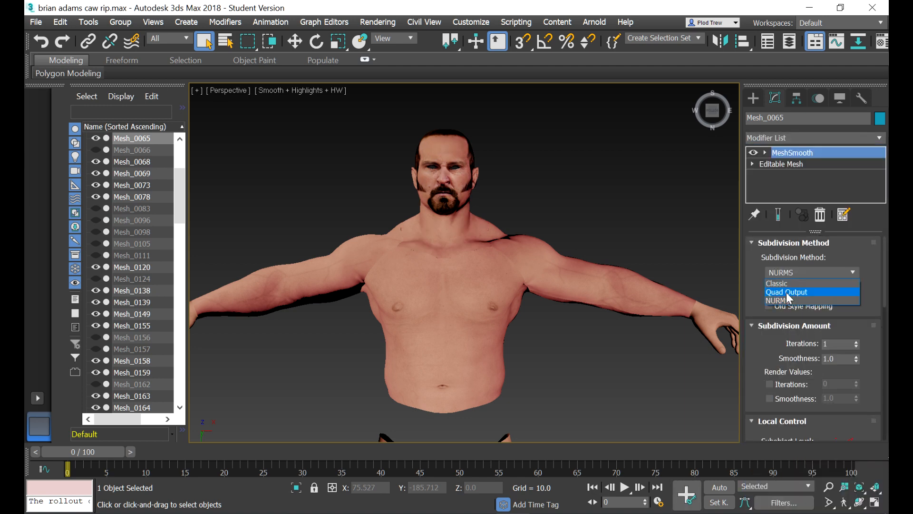
{"action": "left_click", "coordinate": [787, 292]}
{"action": "scroll", "coordinate": [393, 227], "scroll_direction": "up", "scroll_amount": 2}
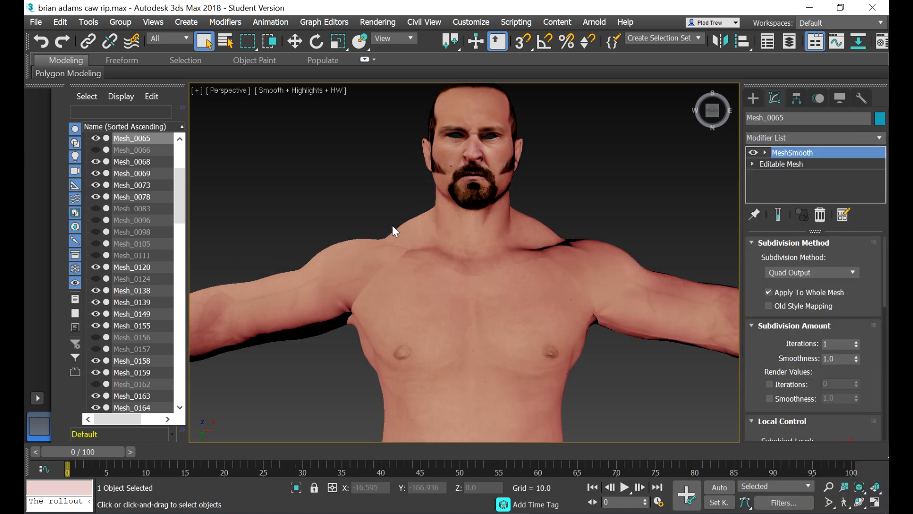
{"action": "double_click", "coordinate": [833, 358]}
{"action": "type", "text": "0.1"}
{"action": "key", "text": "Return"}
Step: Add a ProOptimizer modifier above MeshSmooth on the head mesh, Mesh_0065
{"action": "left_click", "coordinate": [880, 137]}
{"action": "scroll", "coordinate": [809, 328], "scroll_direction": "down", "scroll_amount": 5}
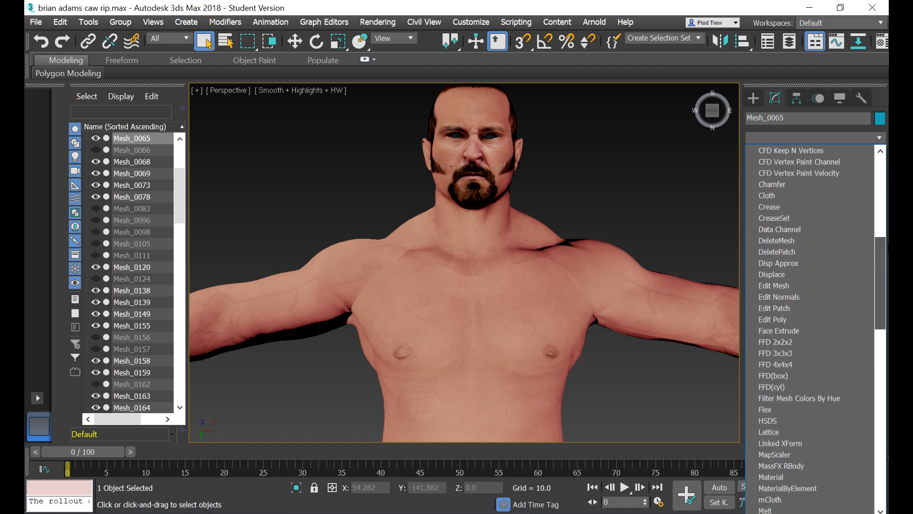
{"action": "scroll", "coordinate": [809, 328], "scroll_direction": "up", "scroll_amount": 8}
{"action": "scroll", "coordinate": [809, 328], "scroll_direction": "down", "scroll_amount": 4}
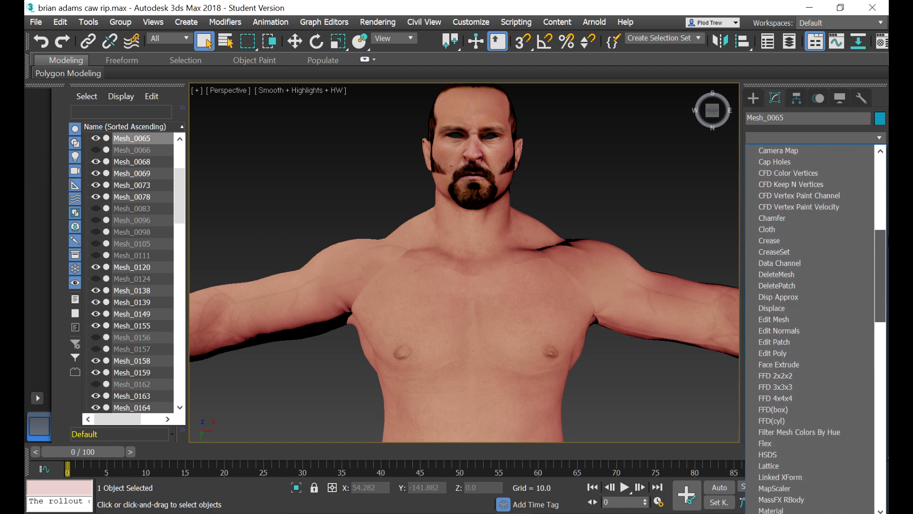
{"action": "scroll", "coordinate": [867, 314], "scroll_direction": "down", "scroll_amount": 6}
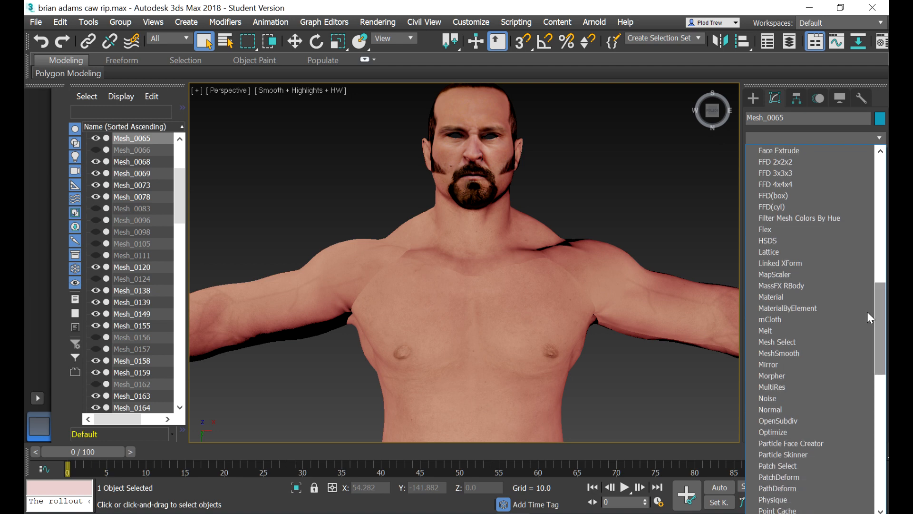
{"action": "left_click_drag", "start_coordinate": [881, 330], "coordinate": [878, 352]}
{"action": "left_click", "coordinate": [758, 468]}
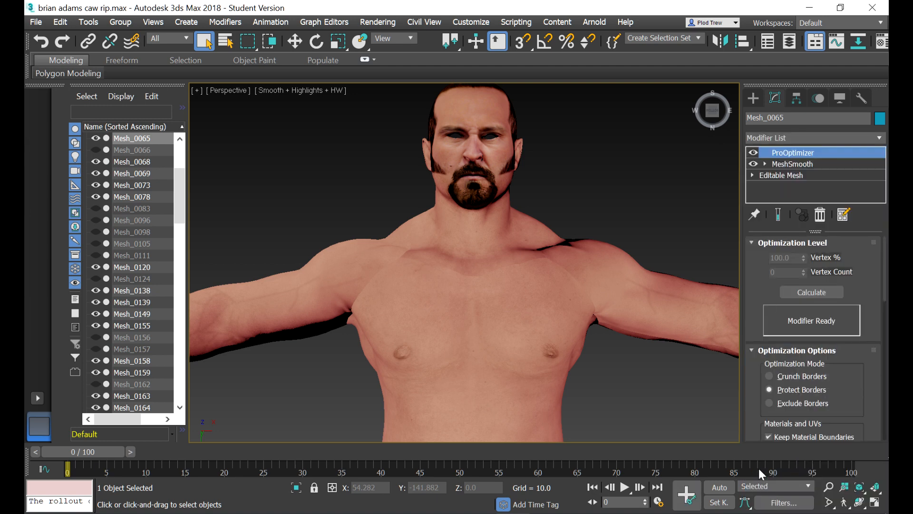
Step: Enable Keep Textures in the head's ProOptimizer modifier and recalculate the optimization
{"action": "left_click", "coordinate": [812, 292]}
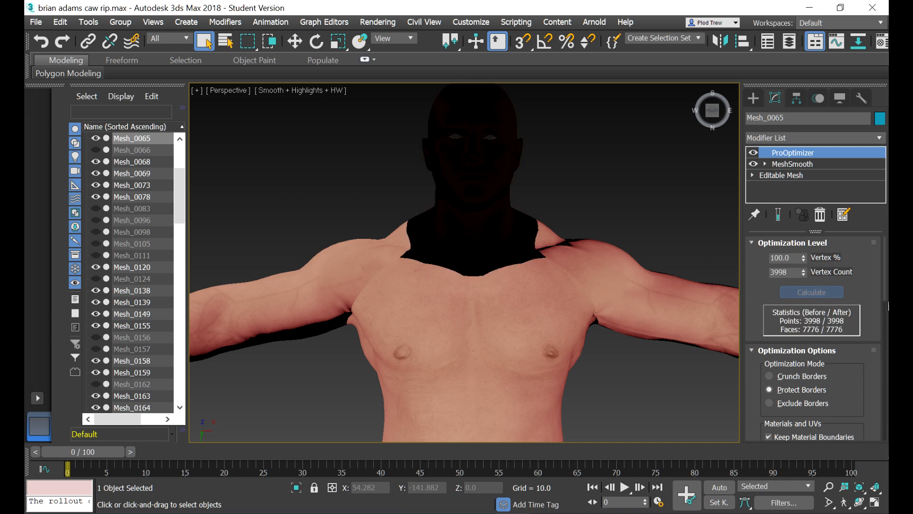
{"action": "scroll", "coordinate": [827, 329], "scroll_direction": "down", "scroll_amount": 3}
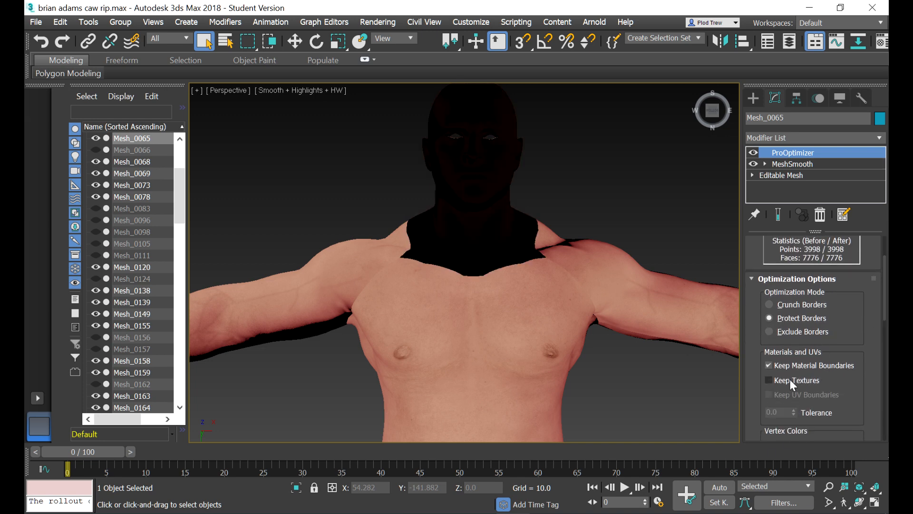
{"action": "left_click", "coordinate": [768, 380]}
{"action": "left_click_drag", "start_coordinate": [887, 324], "coordinate": [887, 297]}
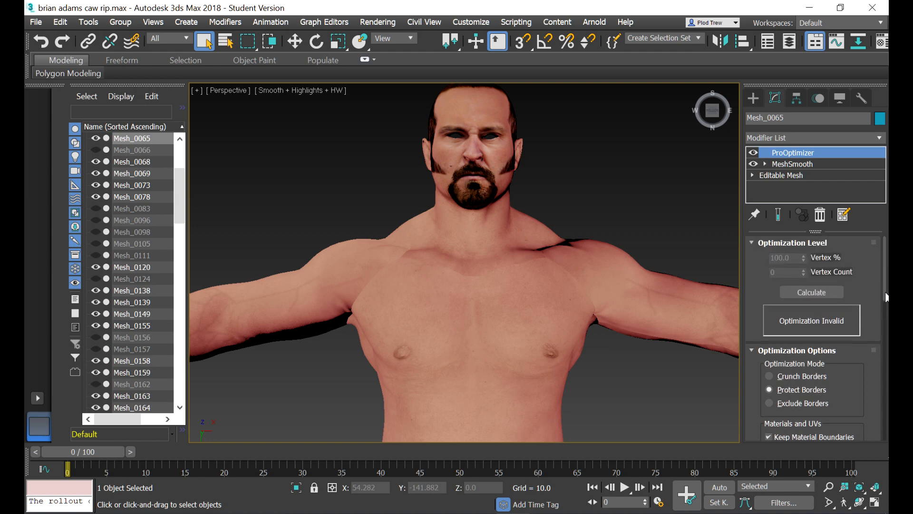
{"action": "left_click", "coordinate": [812, 291]}
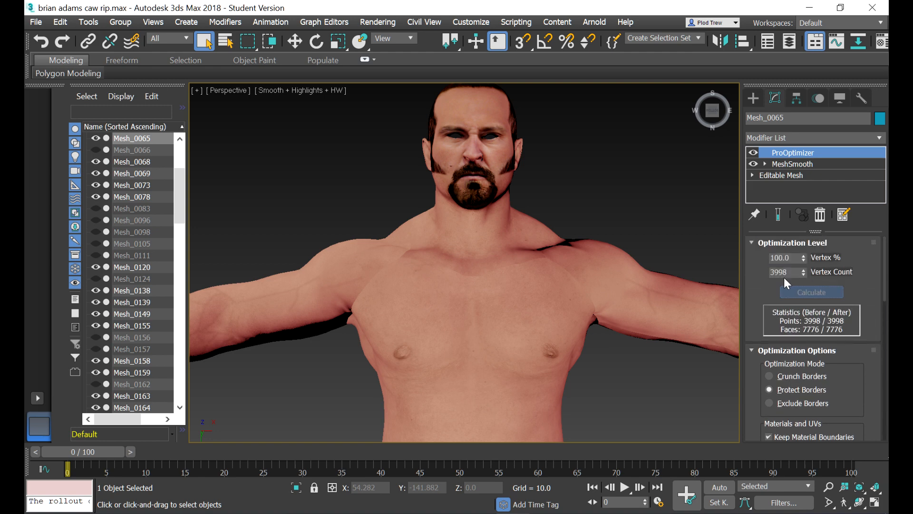
Step: Set the head's ProOptimizer vertex percentage to 99.5 and check the result on the face and body
{"action": "double_click", "coordinate": [780, 258]}
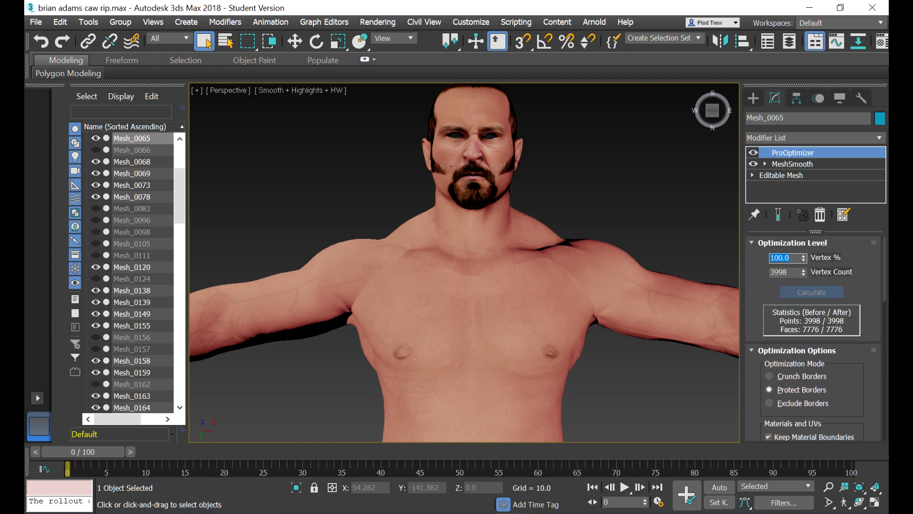
{"action": "type", "text": "99.5"}
{"action": "key", "text": "Return"}
{"action": "scroll", "coordinate": [564, 179], "scroll_direction": "down", "scroll_amount": 5}
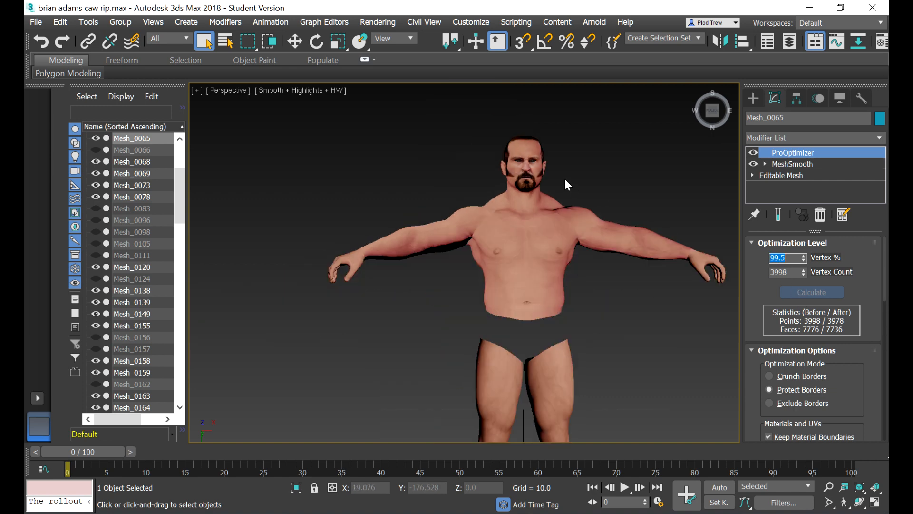
{"action": "scroll", "coordinate": [565, 183], "scroll_direction": "up", "scroll_amount": 3}
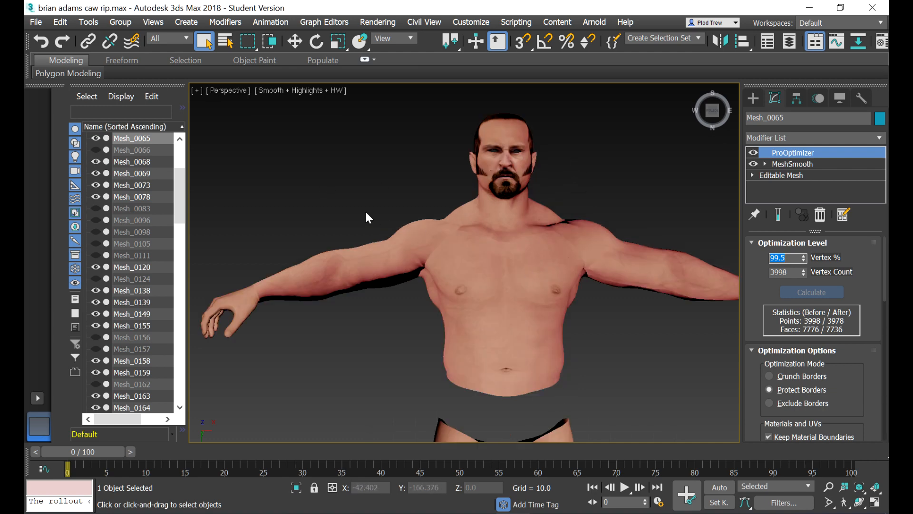
{"action": "scroll", "coordinate": [366, 212], "scroll_direction": "down", "scroll_amount": 3}
{"action": "scroll", "coordinate": [448, 179], "scroll_direction": "up", "scroll_amount": 6}
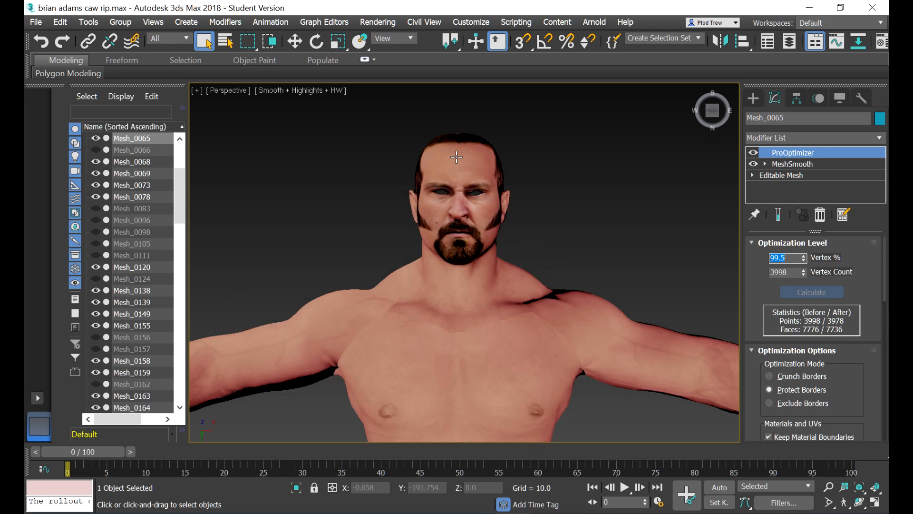
{"action": "scroll", "coordinate": [456, 192], "scroll_direction": "up", "scroll_amount": 2}
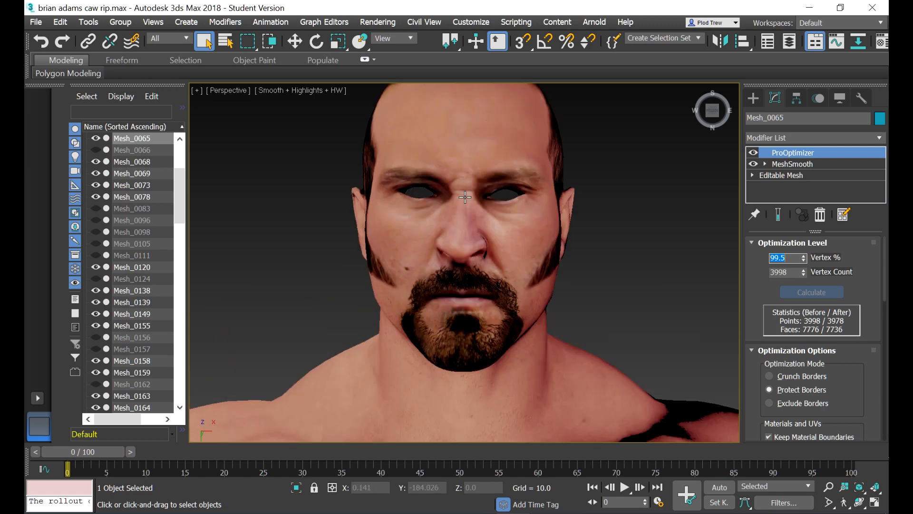
{"action": "scroll", "coordinate": [464, 197], "scroll_direction": "down", "scroll_amount": 2}
Step: Delete the ProOptimizer and MeshSmooth modifiers from the head mesh, leaving only its Editable Mesh base
{"action": "right_click", "coordinate": [803, 160]}
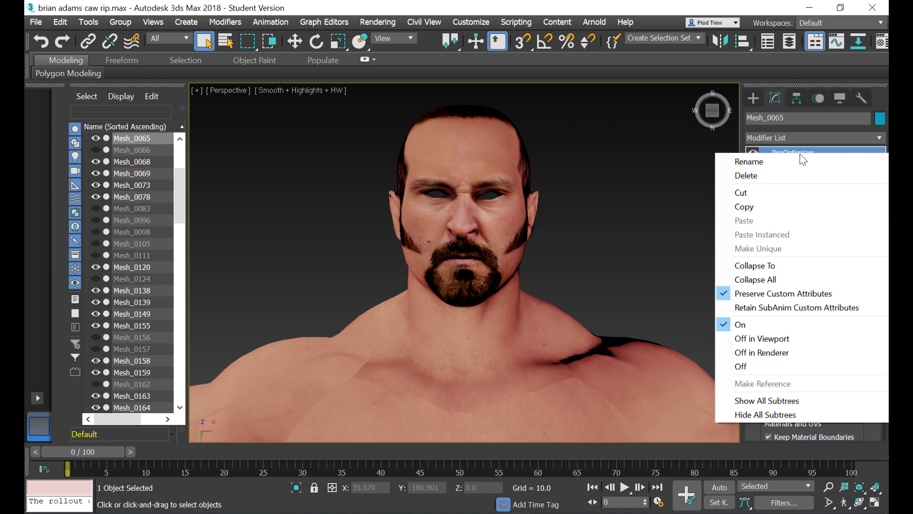
{"action": "left_click", "coordinate": [783, 176]}
{"action": "right_click", "coordinate": [789, 155]}
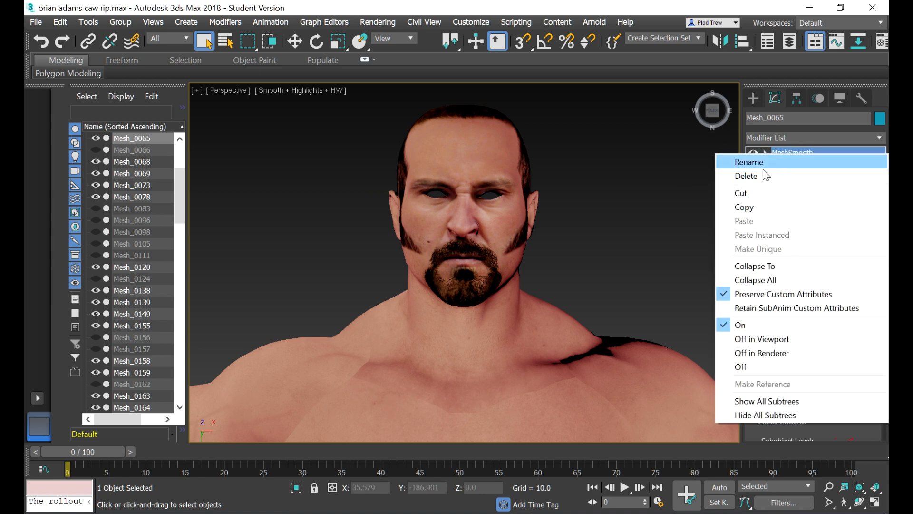
{"action": "left_click", "coordinate": [761, 175]}
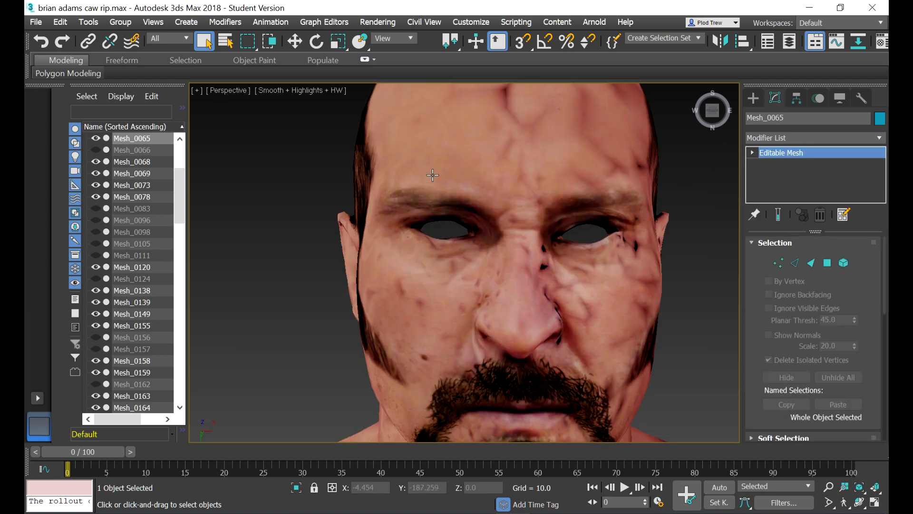
Step: Examine the shading around the eyes, nose and forehead and check which separate mesh borders the eye openings
{"action": "scroll", "coordinate": [357, 210], "scroll_direction": "down", "scroll_amount": 2}
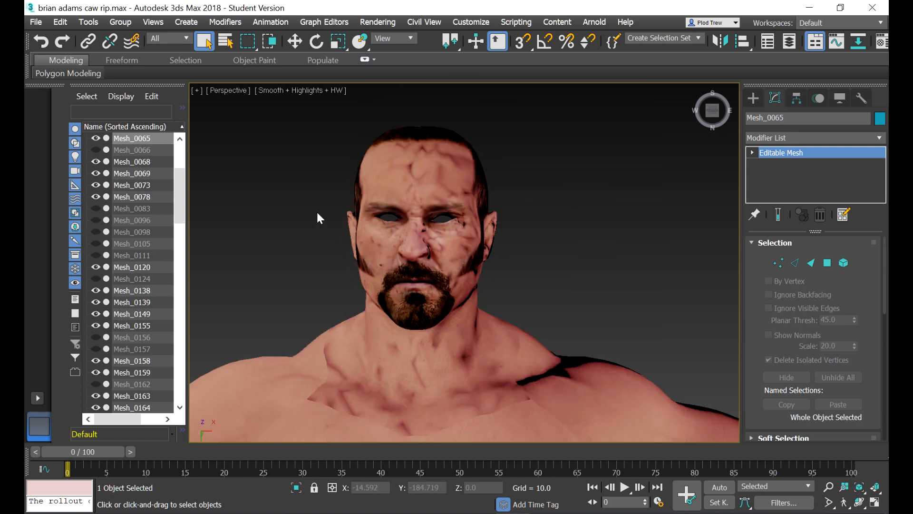
{"action": "scroll", "coordinate": [333, 212], "scroll_direction": "up", "scroll_amount": 2}
{"action": "scroll", "coordinate": [471, 199], "scroll_direction": "up", "scroll_amount": 2}
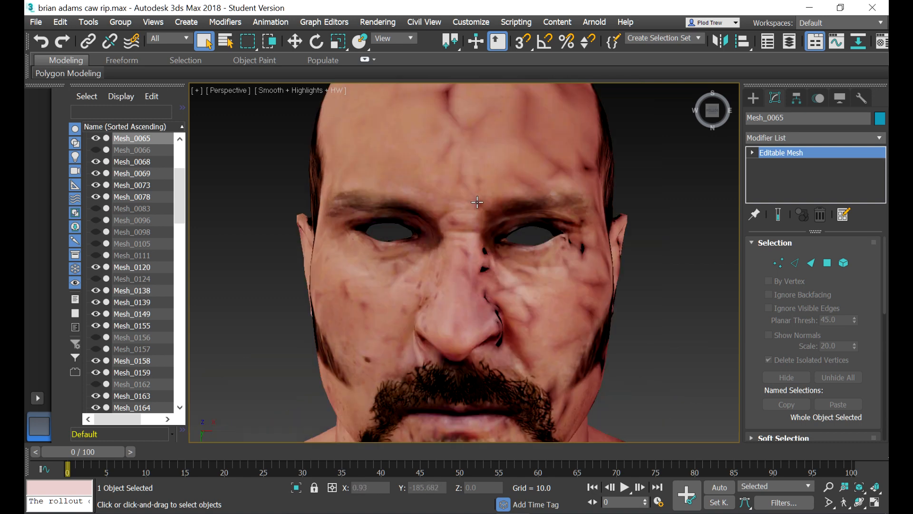
{"action": "left_click", "coordinate": [413, 238]}
{"action": "scroll", "coordinate": [407, 193], "scroll_direction": "up", "scroll_amount": 4}
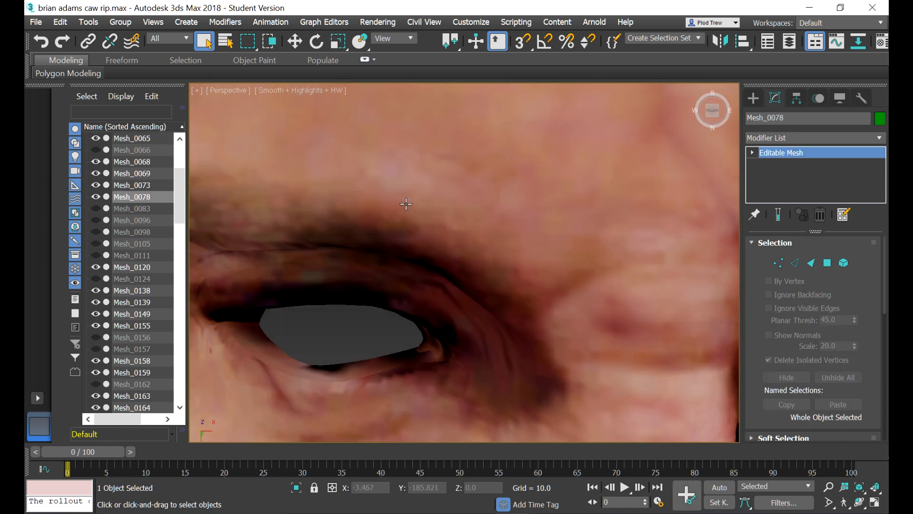
{"action": "scroll", "coordinate": [406, 204], "scroll_direction": "down", "scroll_amount": 4}
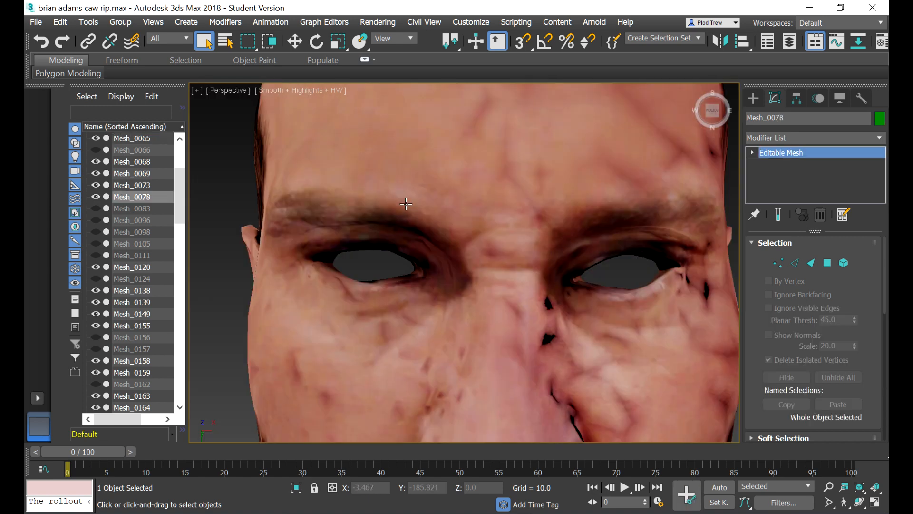
{"action": "scroll", "coordinate": [406, 204], "scroll_direction": "down", "scroll_amount": 4}
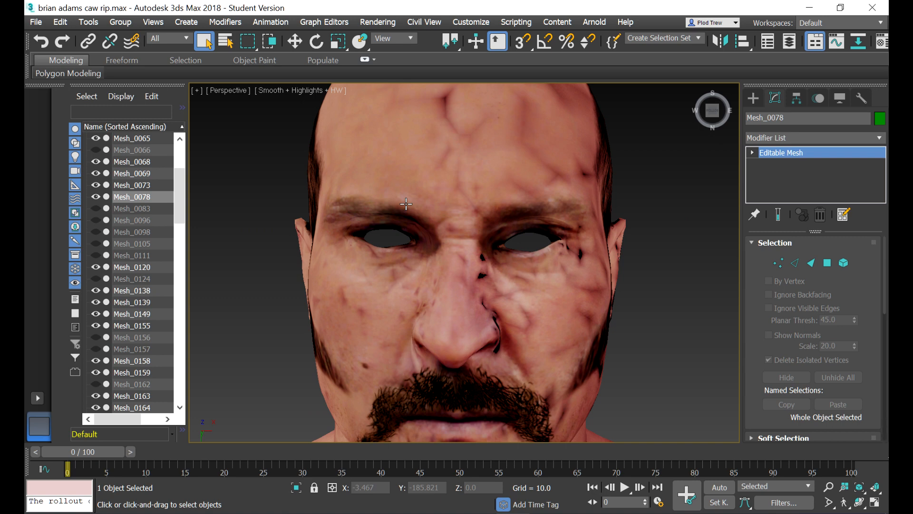
{"action": "scroll", "coordinate": [406, 204], "scroll_direction": "down", "scroll_amount": 3}
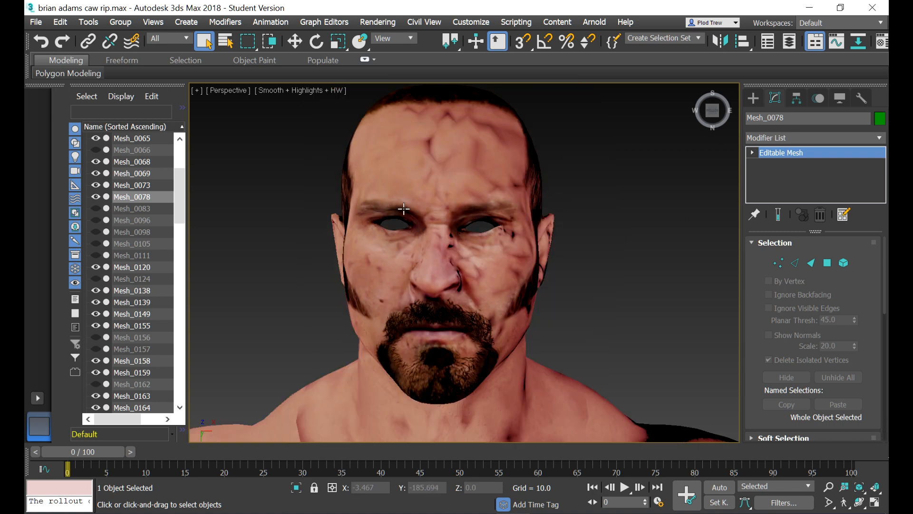
{"action": "left_click", "coordinate": [303, 258]}
{"action": "scroll", "coordinate": [338, 234], "scroll_direction": "up", "scroll_amount": 5}
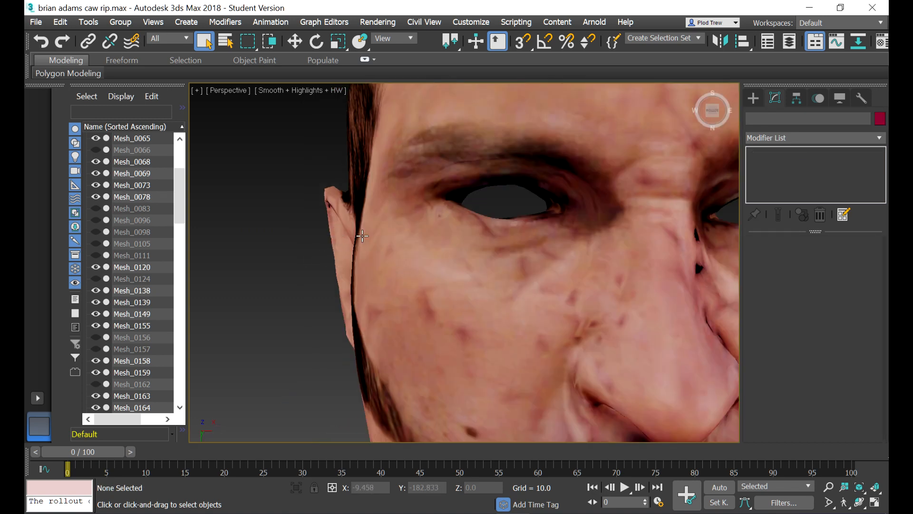
Step: Select the head mesh Mesh_0065 together with the eye-area mesh Mesh_0078 and collapse them into a single mesh object
{"action": "left_click", "coordinate": [600, 218]}
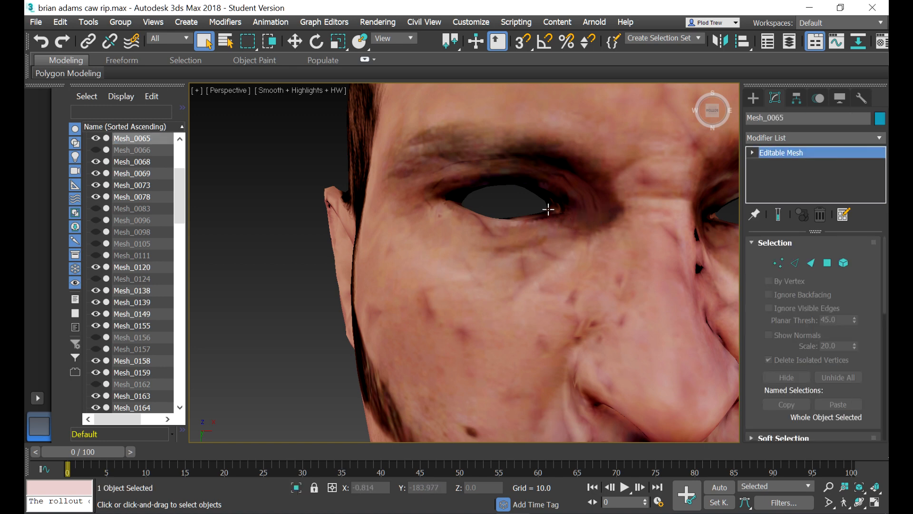
{"action": "left_click", "coordinate": [551, 208], "text": "ctrl"}
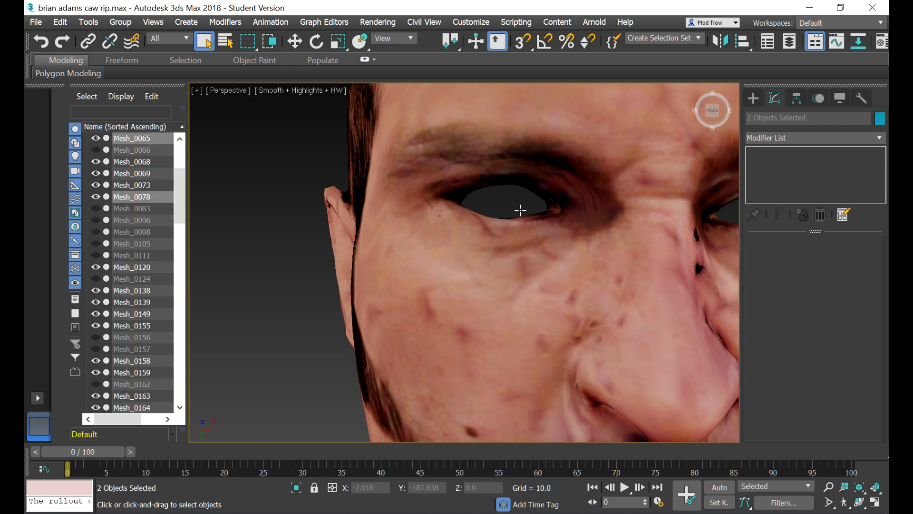
{"action": "scroll", "coordinate": [521, 210], "scroll_direction": "down", "scroll_amount": 6}
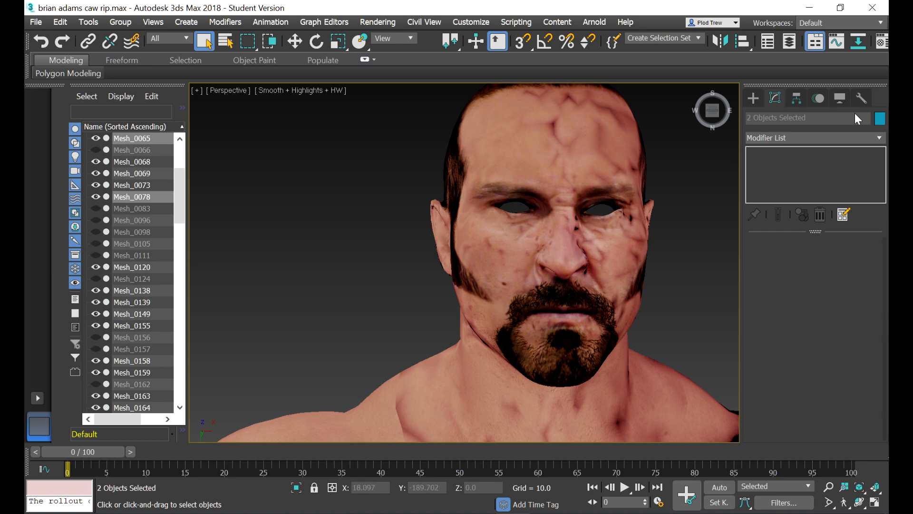
{"action": "left_click", "coordinate": [860, 97]}
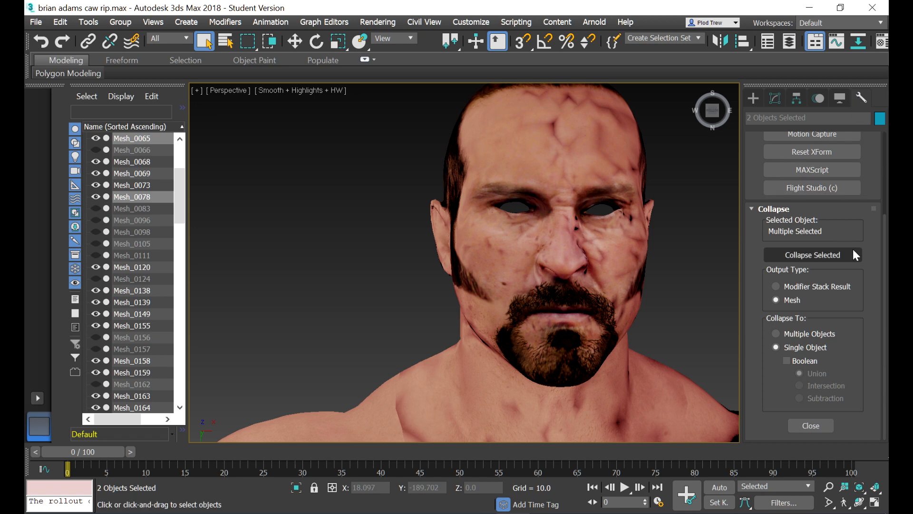
{"action": "left_click", "coordinate": [817, 255]}
Step: Hide and unhide the combined head mesh, Mesh_0065, to check which parts it contains
{"action": "scroll", "coordinate": [625, 136], "scroll_direction": "up", "scroll_amount": 4}
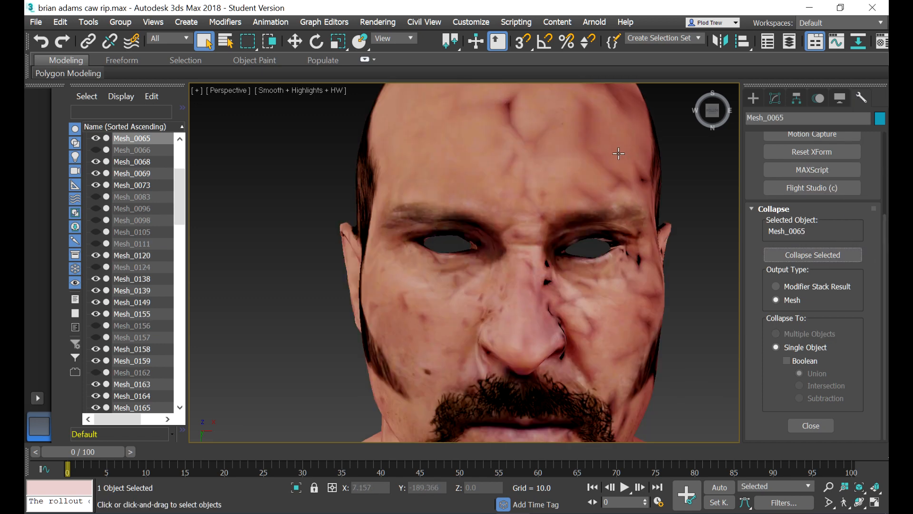
{"action": "left_click", "coordinate": [96, 137]}
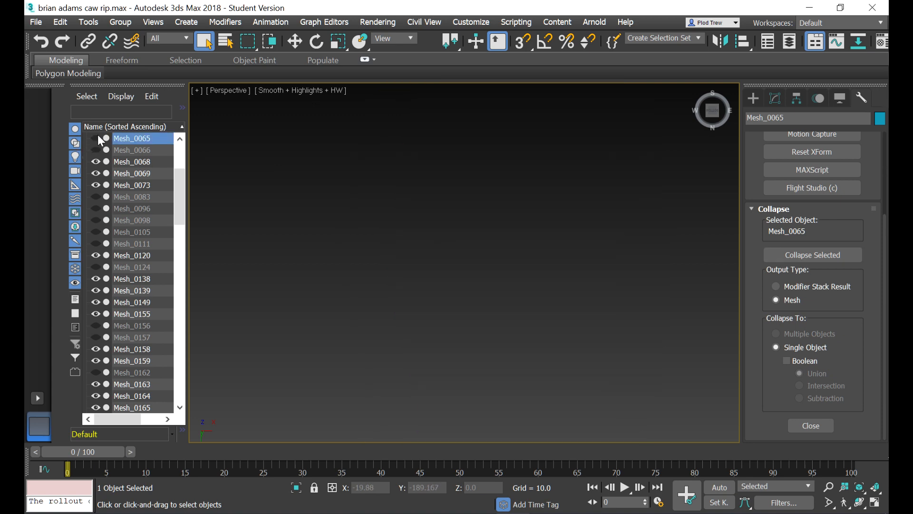
{"action": "left_click", "coordinate": [96, 138]}
Step: Add a Vertex Weld modifier to the combined head mesh with a threshold of 0.001
{"action": "left_click", "coordinate": [782, 104]}
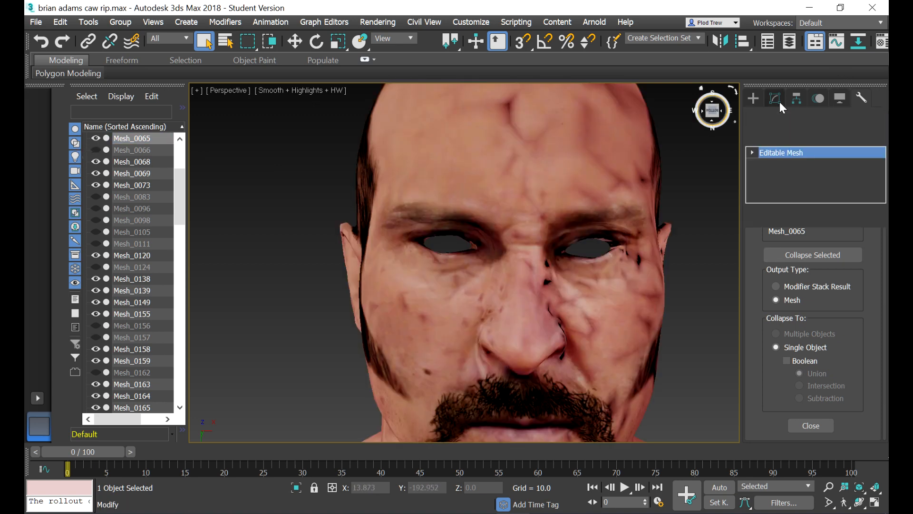
{"action": "left_click", "coordinate": [880, 138]}
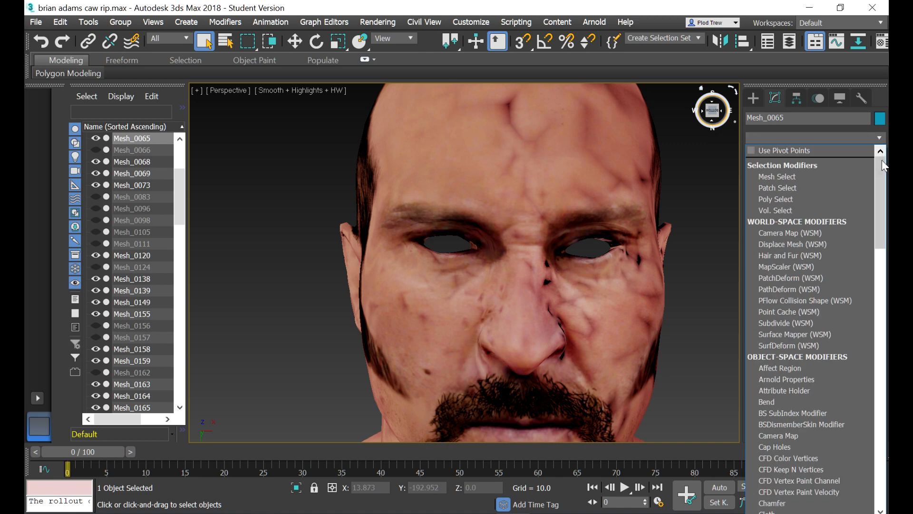
{"action": "scroll", "coordinate": [882, 160], "scroll_direction": "down", "scroll_amount": 10}
{"action": "scroll", "coordinate": [809, 328], "scroll_direction": "down", "scroll_amount": 7}
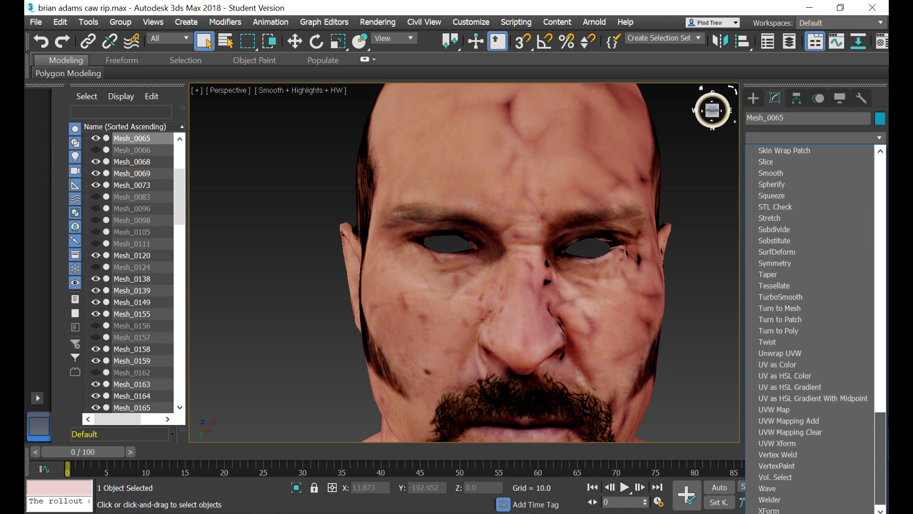
{"action": "left_click", "coordinate": [810, 454]}
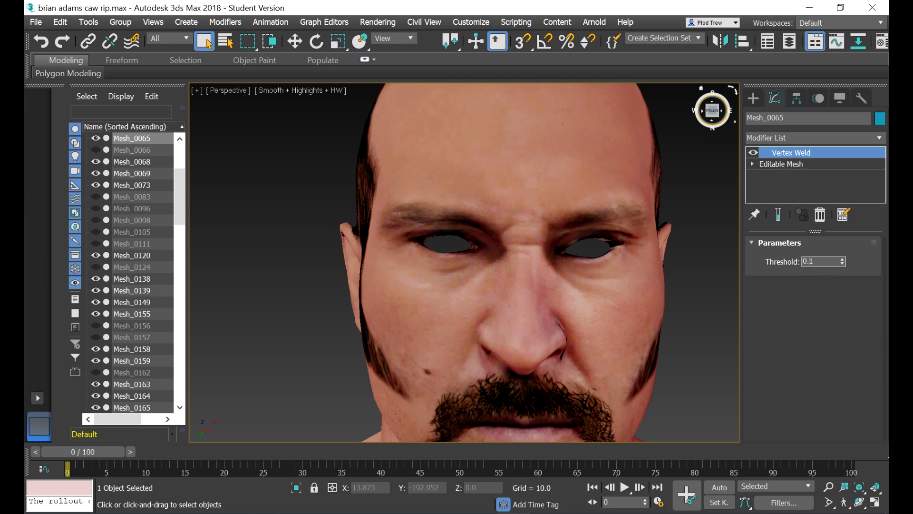
{"action": "type", "text": "00"}
{"action": "key", "text": "Return"}
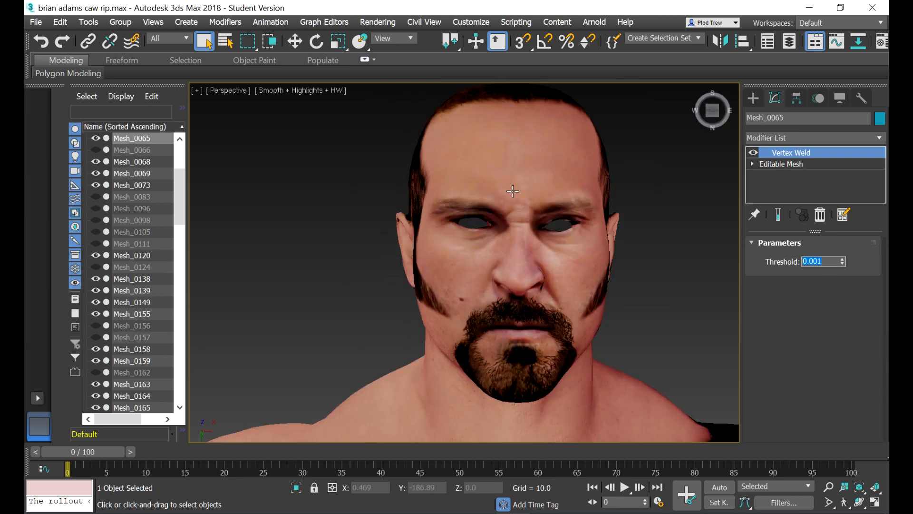
Step: Add a MeshSmooth modifier to the head mesh, using the Quad Output subdivision method and a smoothness of 0.1
{"action": "scroll", "coordinate": [606, 159], "scroll_direction": "down", "scroll_amount": 4}
{"action": "left_click", "coordinate": [880, 138]}
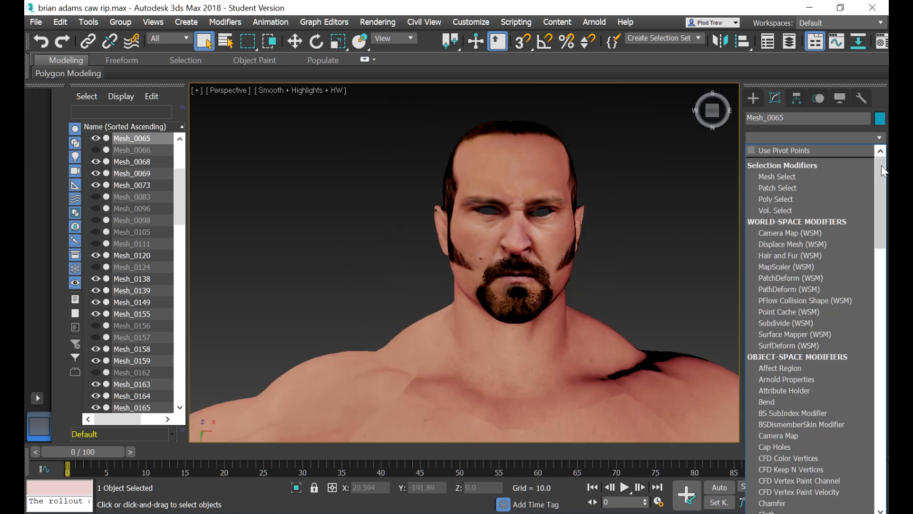
{"action": "scroll", "coordinate": [809, 286], "scroll_direction": "down", "scroll_amount": 15}
{"action": "scroll", "coordinate": [809, 328], "scroll_direction": "up", "scroll_amount": 1}
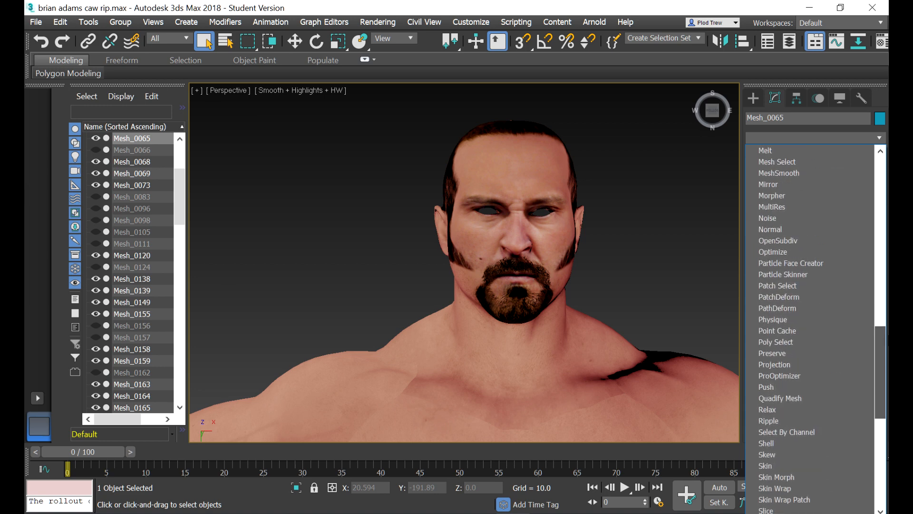
{"action": "left_click", "coordinate": [798, 175]}
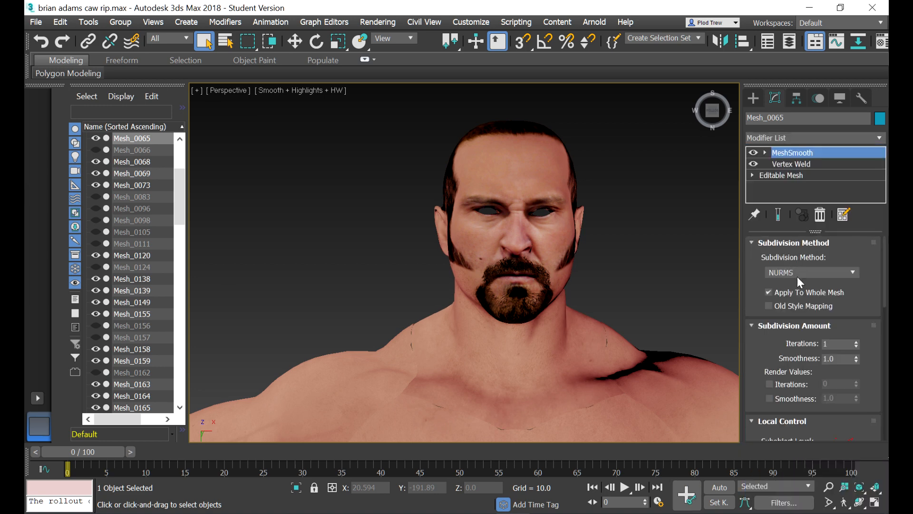
{"action": "left_click", "coordinate": [799, 273]}
{"action": "left_click", "coordinate": [795, 292]}
{"action": "double_click", "coordinate": [835, 359]}
{"action": "type", "text": "0.1"}
{"action": "key", "text": "Return"}
Step: Add a ProOptimizer modifier to the head mesh, calculate it and enable keeping the textures
{"action": "left_click", "coordinate": [878, 138]}
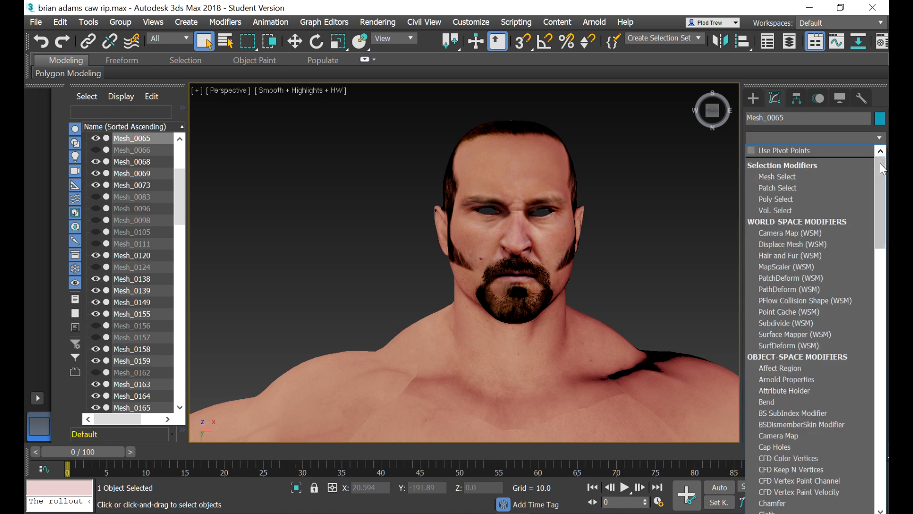
{"action": "left_click_drag", "start_coordinate": [880, 164], "coordinate": [881, 320]}
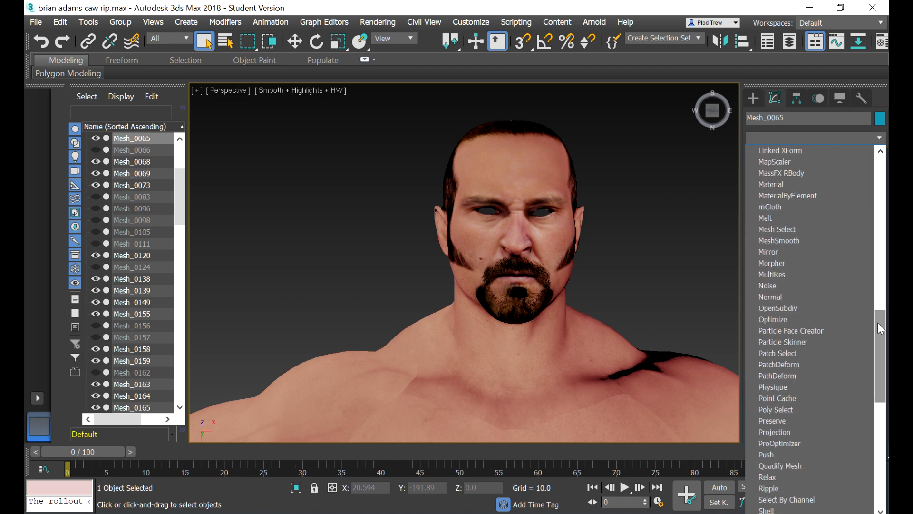
{"action": "left_click", "coordinate": [778, 445]}
{"action": "left_click", "coordinate": [813, 292]}
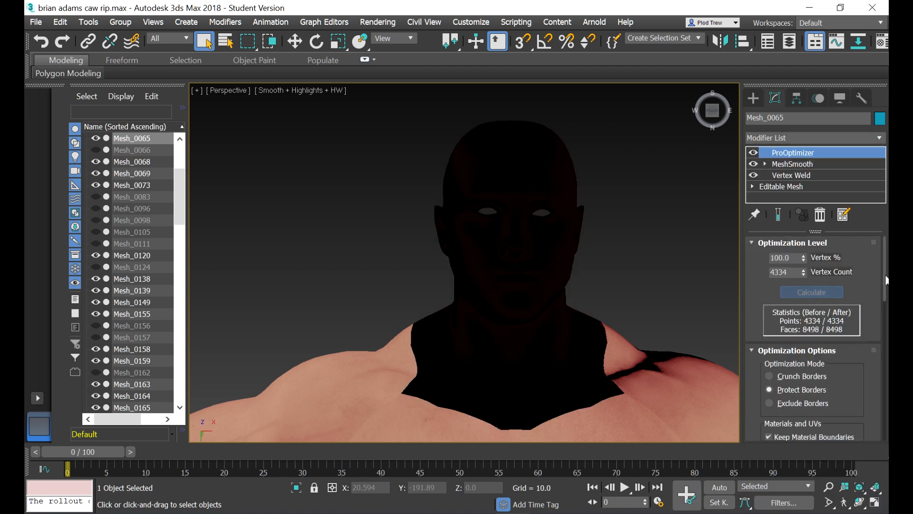
{"action": "mouse_move", "coordinate": [883, 274]}
{"action": "left_mouse_down"}
{"action": "mouse_move", "coordinate": [882, 292]}
{"action": "mouse_move", "coordinate": [886, 262]}
{"action": "left_mouse_up"}
{"action": "left_click", "coordinate": [777, 385]}
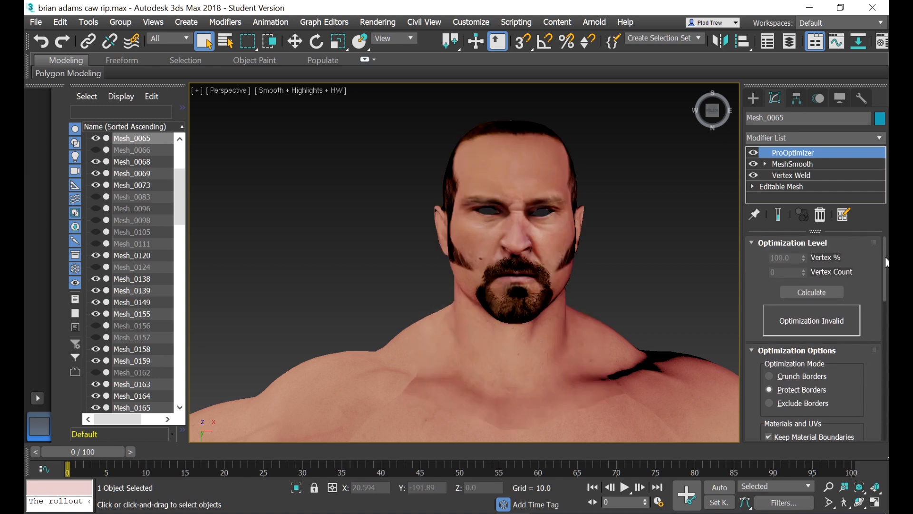
Step: Recalculate the head mesh's optimization with the vertex percentage set to 99.5, and deselect the mesh
{"action": "left_click", "coordinate": [811, 292]}
{"action": "double_click", "coordinate": [780, 258]}
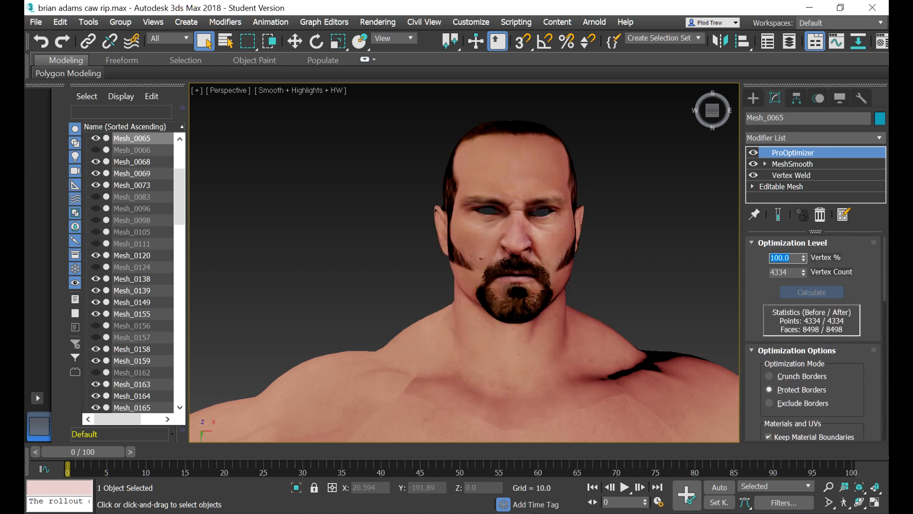
{"action": "type", "text": "99.5"}
{"action": "key", "text": "Return"}
{"action": "scroll", "coordinate": [405, 167], "scroll_direction": "down", "scroll_amount": 3}
{"action": "left_click", "coordinate": [405, 168]}
{"action": "scroll", "coordinate": [417, 166], "scroll_direction": "down", "scroll_amount": 4}
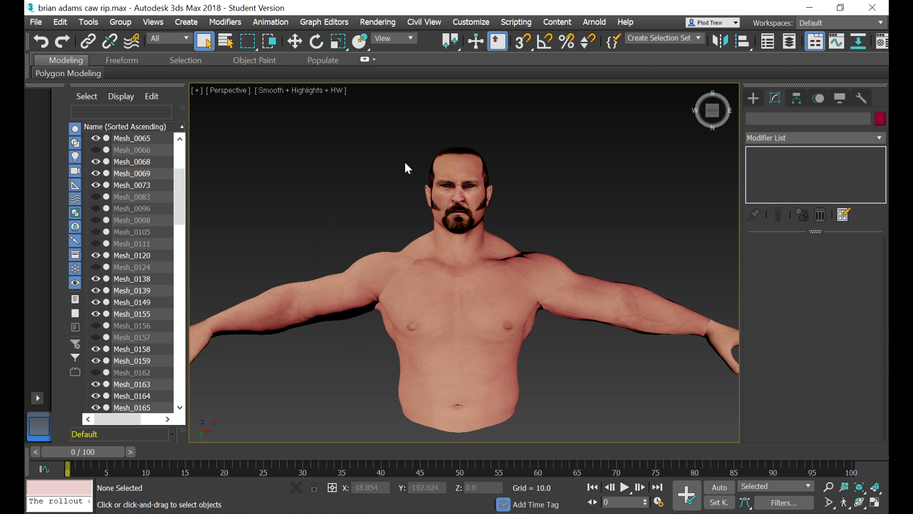
{"action": "scroll", "coordinate": [405, 163], "scroll_direction": "down", "scroll_amount": 2}
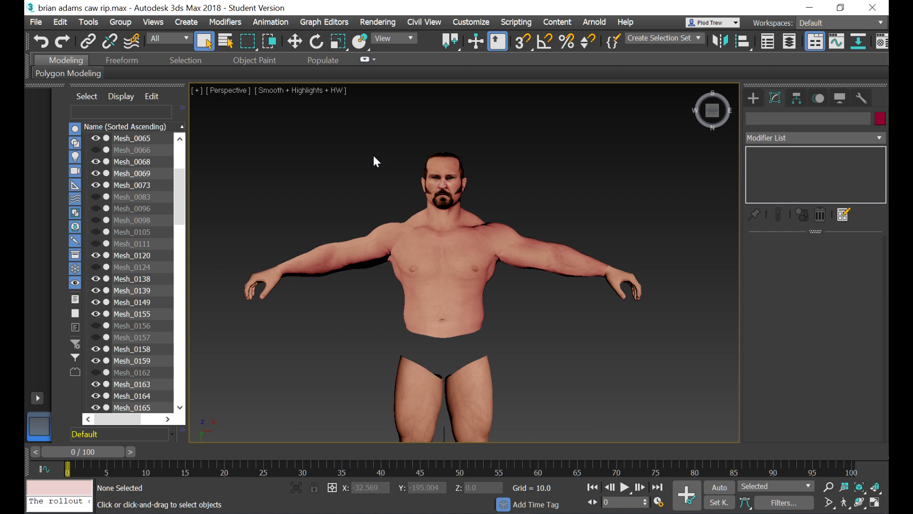
Step: Inspect the optimized head mesh around the eyes, and hide and unhide Mesh_0065 to check its extent
{"action": "scroll", "coordinate": [373, 156], "scroll_direction": "up", "scroll_amount": 3}
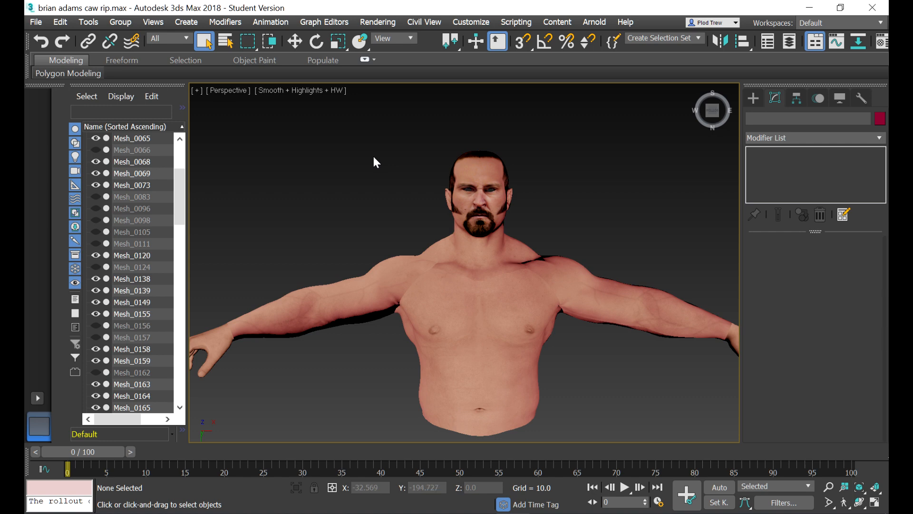
{"action": "left_click", "coordinate": [474, 163]}
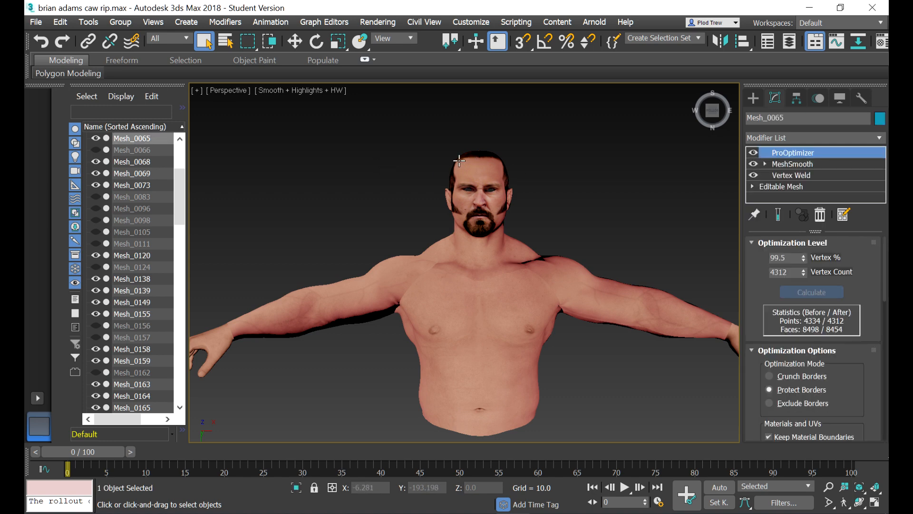
{"action": "scroll", "coordinate": [485, 174], "scroll_direction": "up", "scroll_amount": 5}
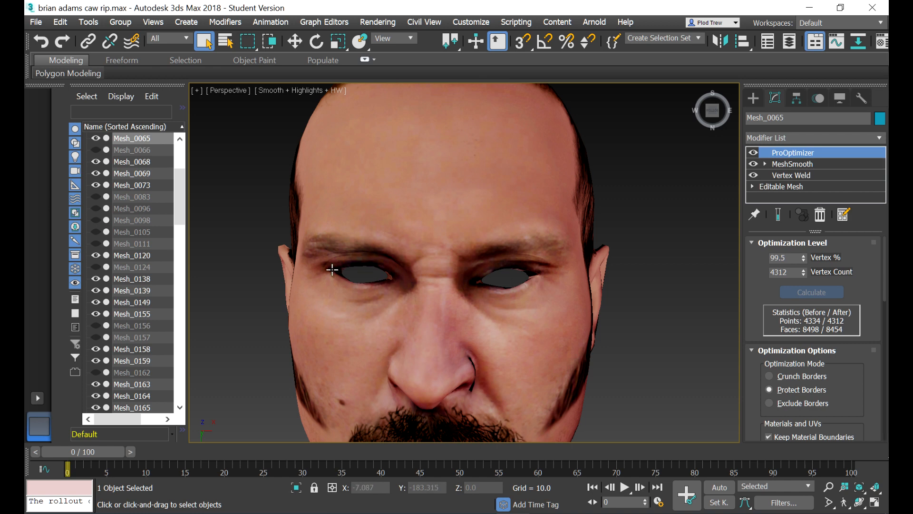
{"action": "scroll", "coordinate": [435, 234], "scroll_direction": "down", "scroll_amount": 8}
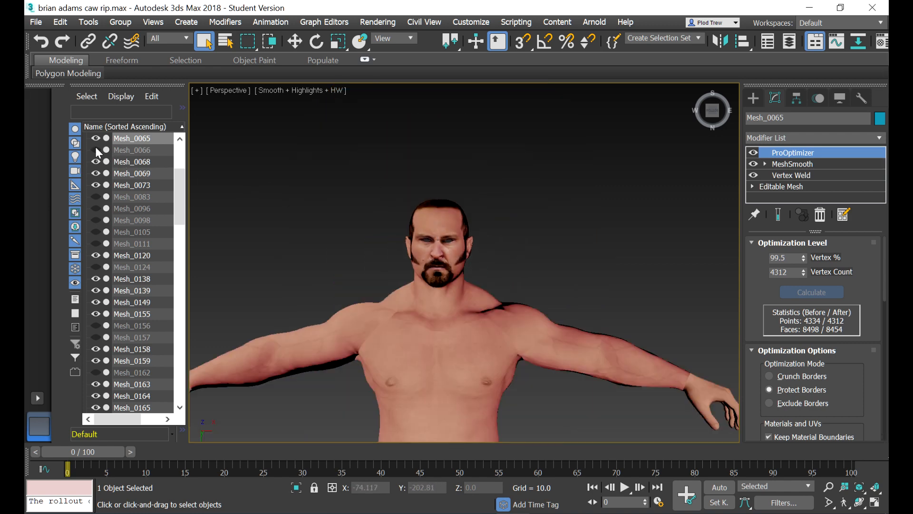
{"action": "left_click", "coordinate": [93, 140]}
{"action": "left_click", "coordinate": [94, 141]}
{"action": "scroll", "coordinate": [417, 188], "scroll_direction": "down", "scroll_amount": 4}
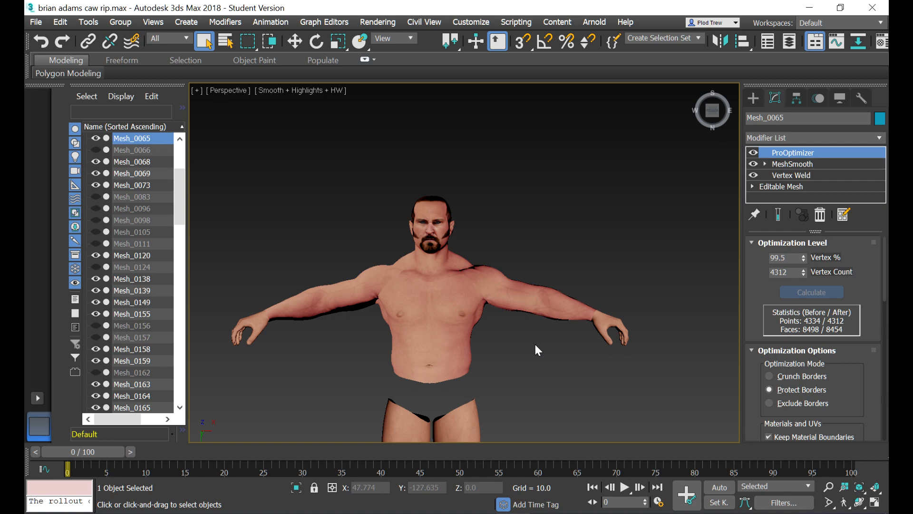
Step: Select the torso mesh Mesh_0120, and hide and unhide it to check which body parts it contains
{"action": "left_click", "coordinate": [420, 314]}
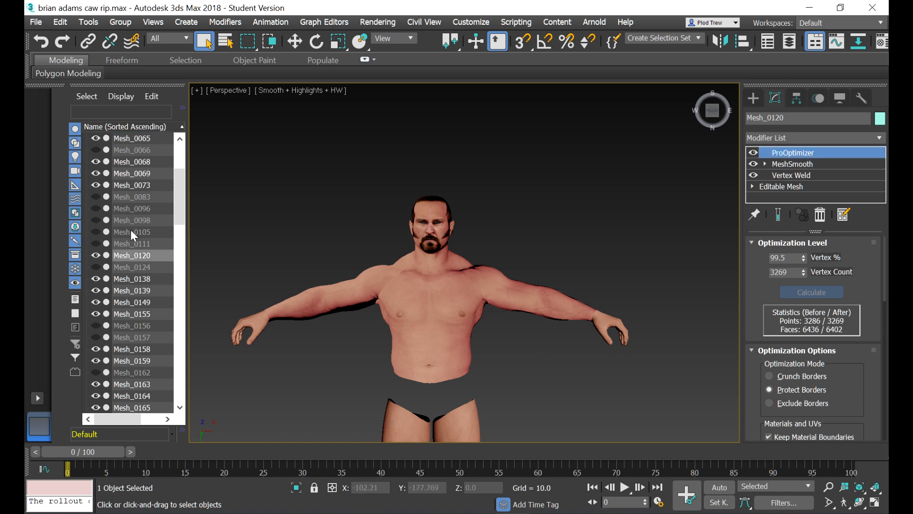
{"action": "left_click", "coordinate": [93, 256]}
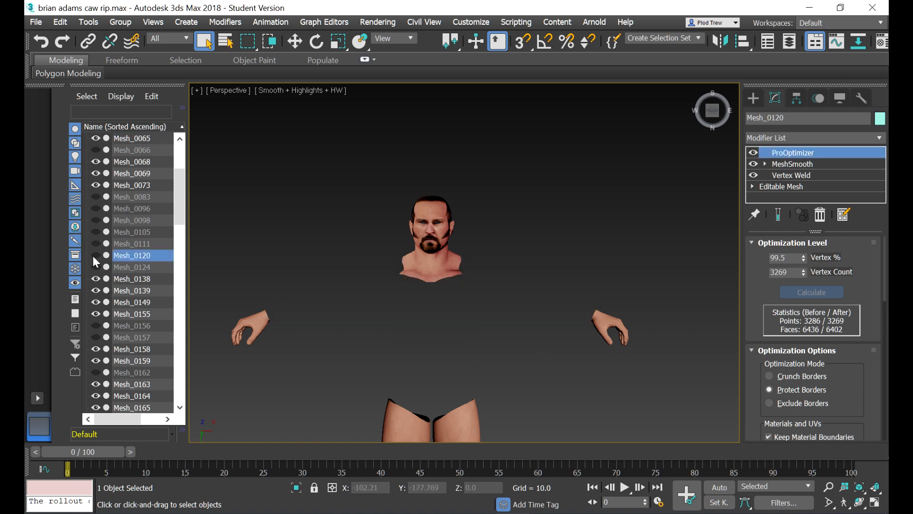
{"action": "left_click", "coordinate": [94, 256]}
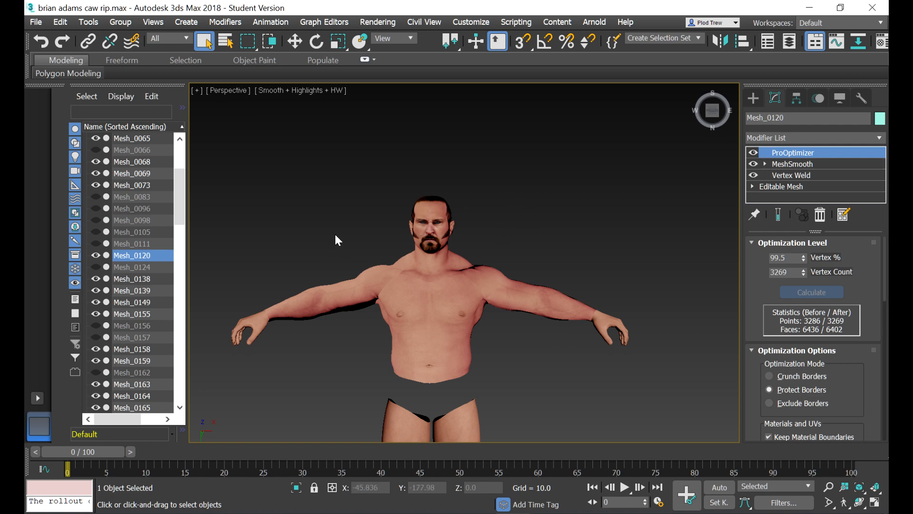
Step: Review the Collapse utility options and the torso mesh's MeshSmooth and ProOptimizer settings
{"action": "scroll", "coordinate": [369, 242], "scroll_direction": "up", "scroll_amount": 2}
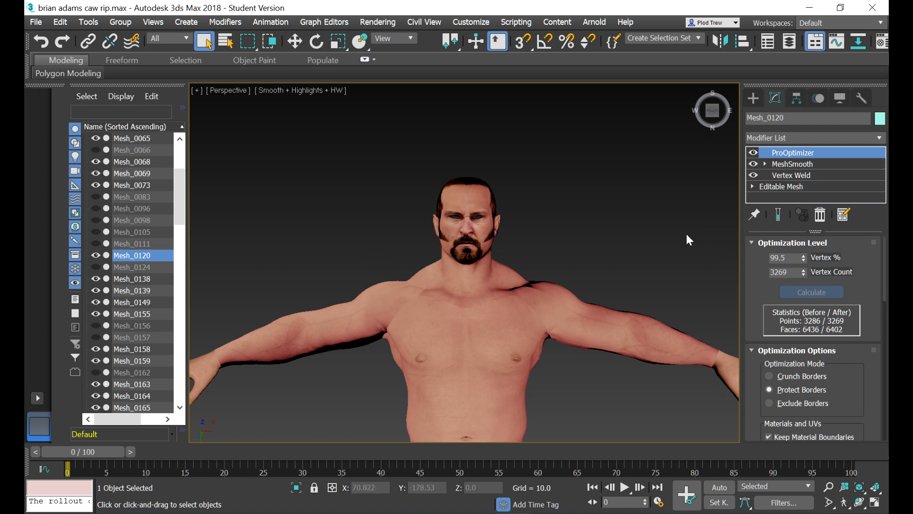
{"action": "left_click", "coordinate": [859, 99]}
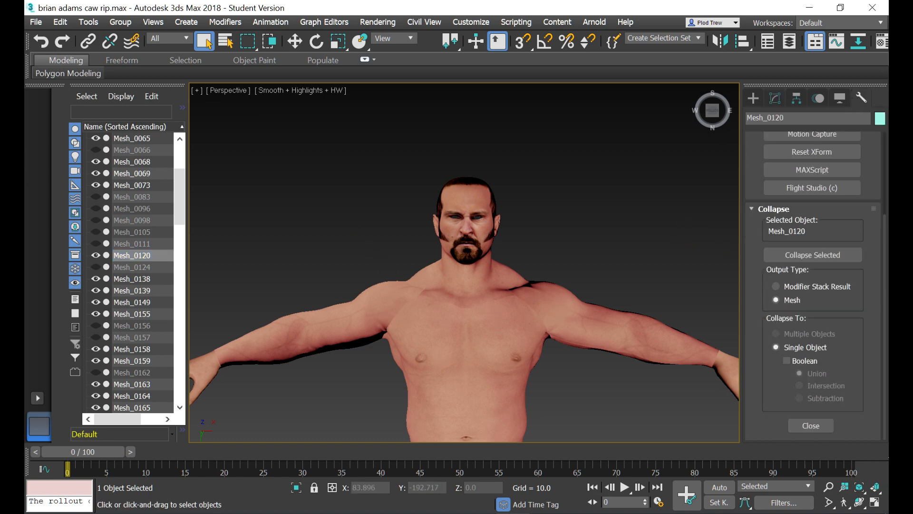
{"action": "left_click", "coordinate": [775, 98]}
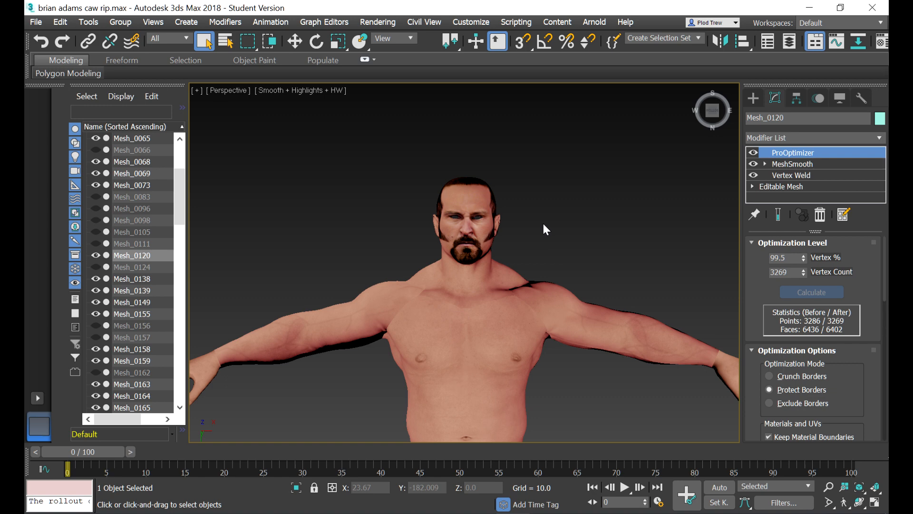
{"action": "left_click", "coordinate": [786, 167]}
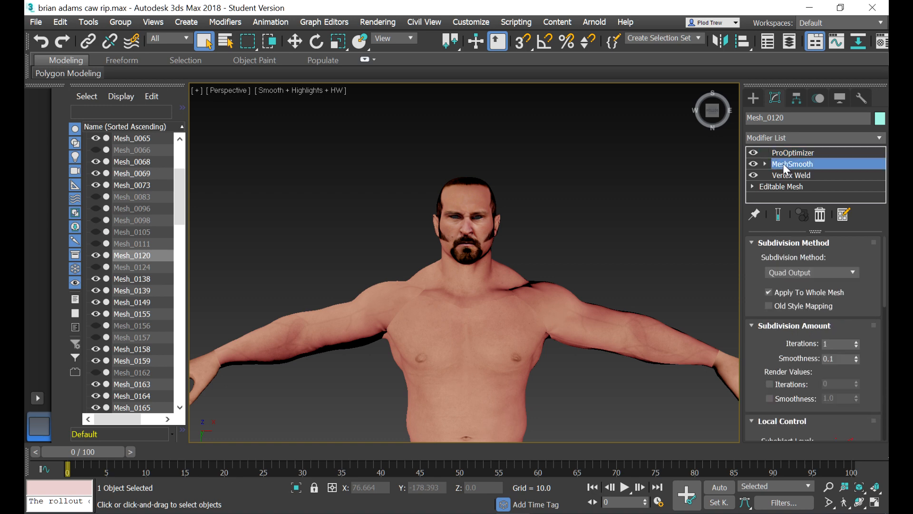
{"action": "left_click", "coordinate": [783, 153]}
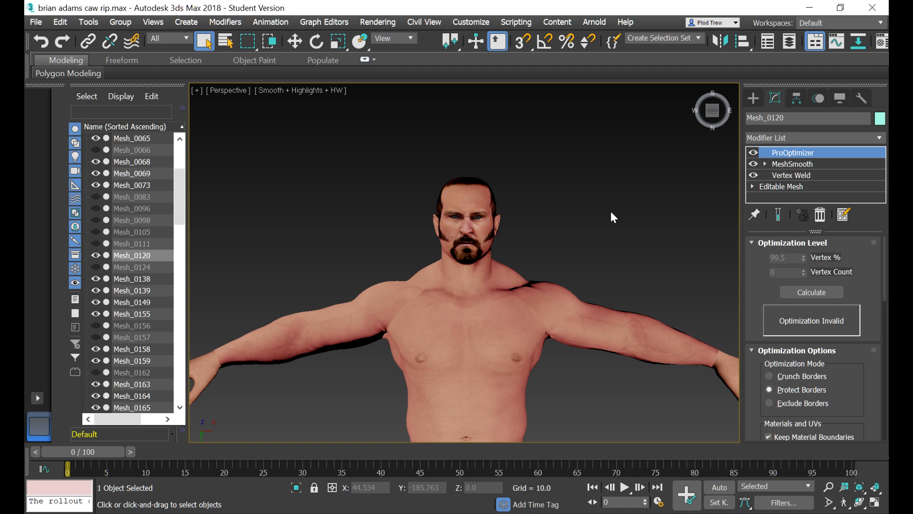
Step: Apply a Normal modifier with Flip Normals enabled to the head mesh Mesh_0065 and torso mesh Mesh_0120 together
{"action": "scroll", "coordinate": [611, 211], "scroll_direction": "down", "scroll_amount": 3}
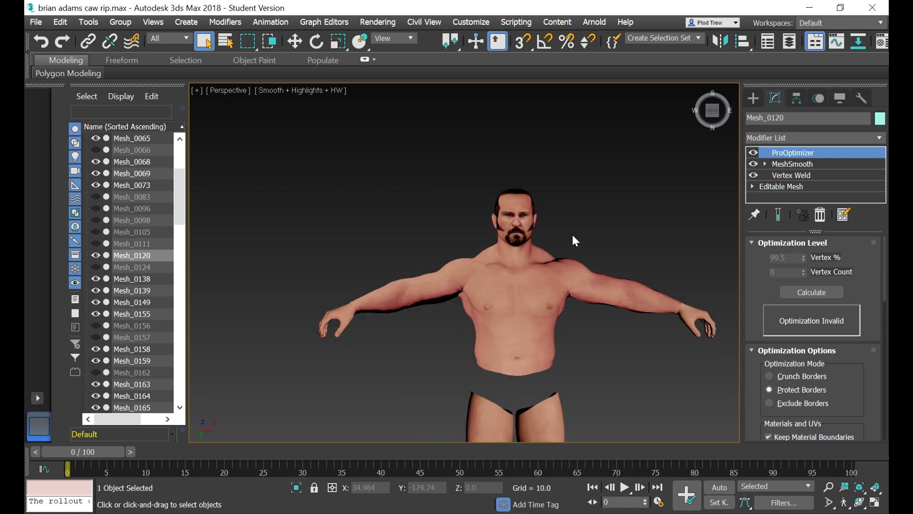
{"action": "left_click", "coordinate": [523, 206]}
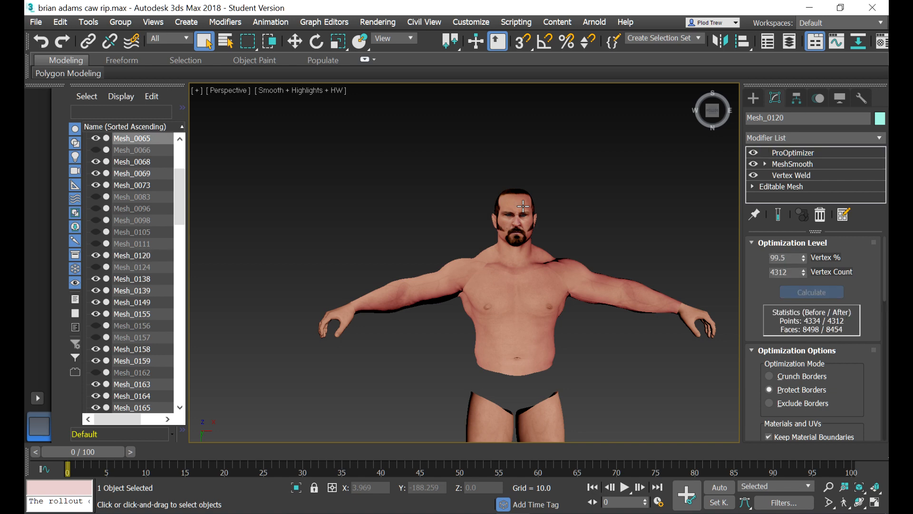
{"action": "left_click", "coordinate": [518, 314], "text": "ctrl"}
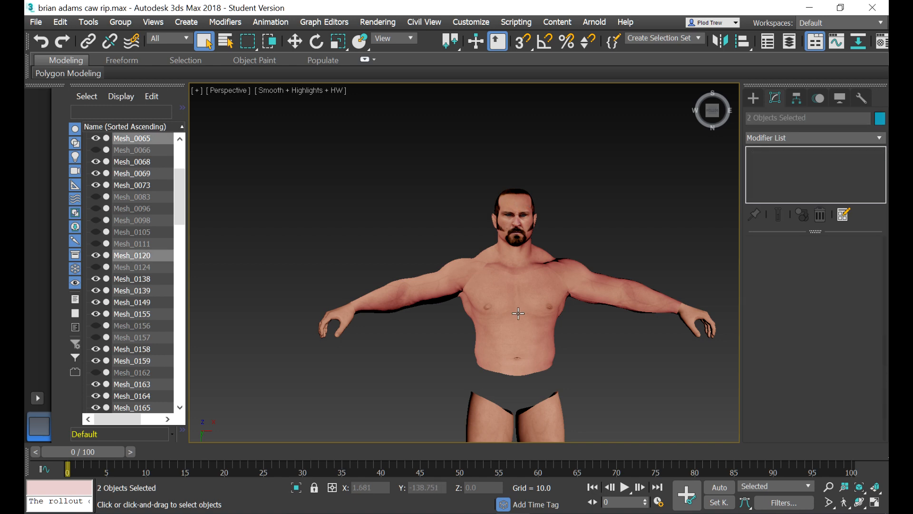
{"action": "left_click", "coordinate": [881, 139]}
{"action": "left_click_drag", "start_coordinate": [879, 184], "coordinate": [880, 364]}
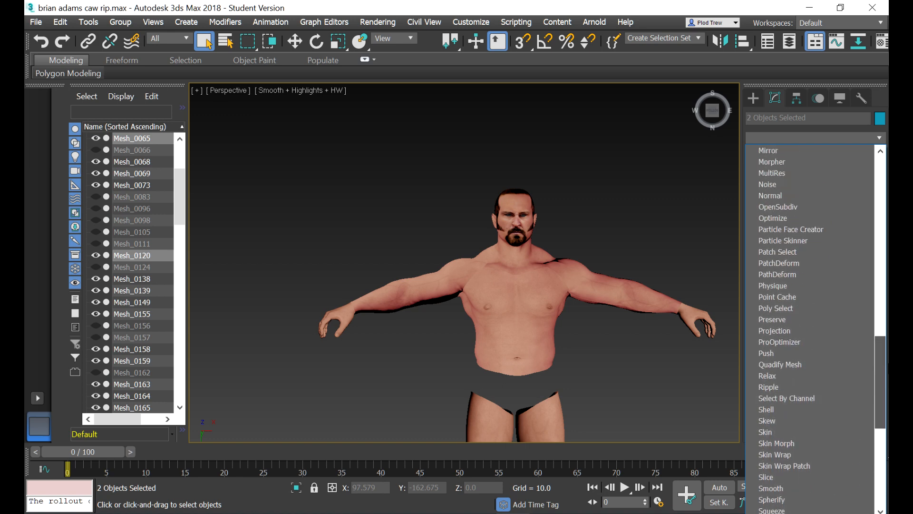
{"action": "left_click", "coordinate": [778, 198]}
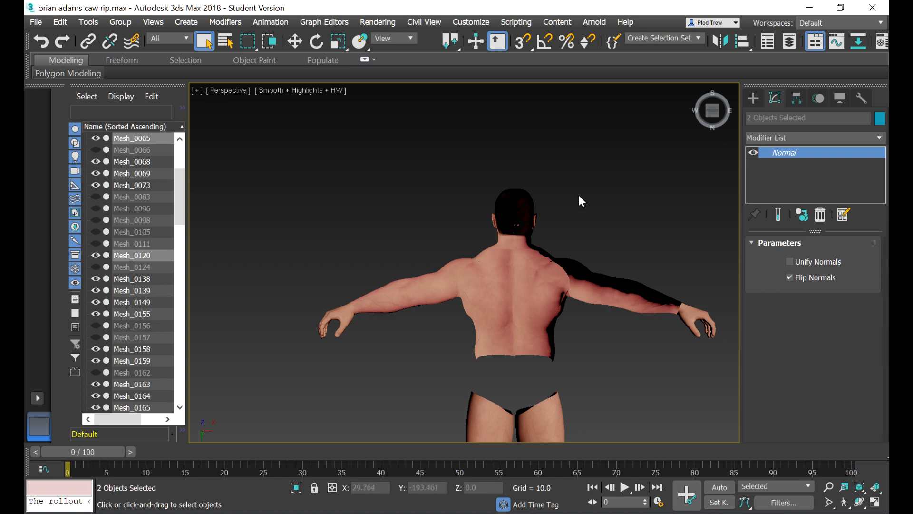
{"action": "scroll", "coordinate": [575, 207], "scroll_direction": "up", "scroll_amount": 5}
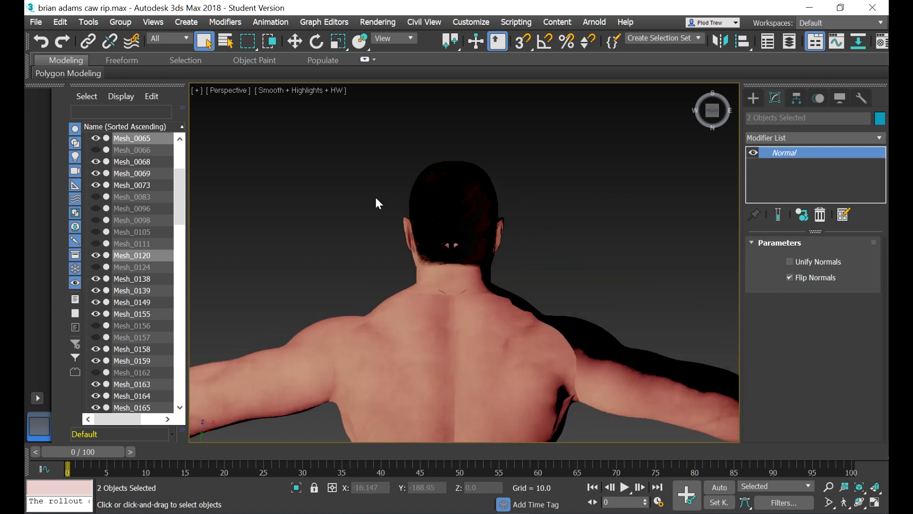
{"action": "scroll", "coordinate": [376, 199], "scroll_direction": "down", "scroll_amount": 2}
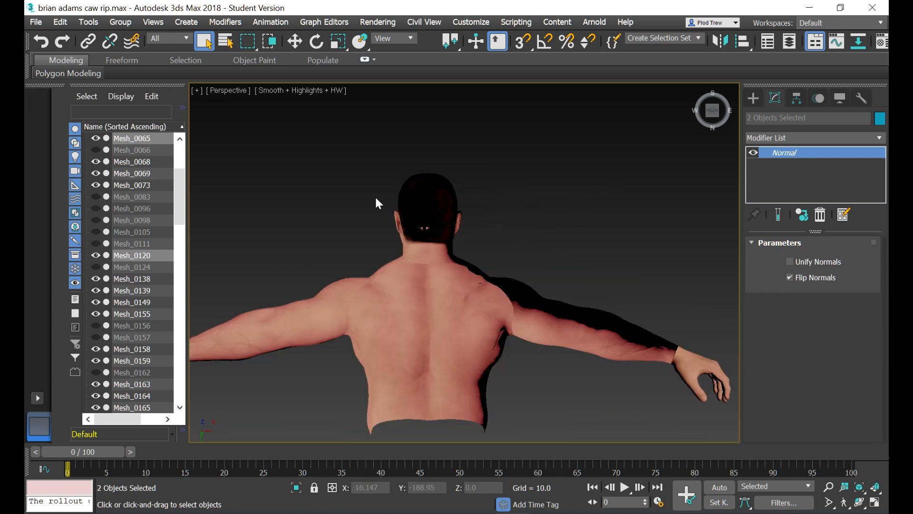
Step: Select only the head mesh Mesh_0065 and start exporting the selected object
{"action": "left_click", "coordinate": [328, 201]}
{"action": "left_click", "coordinate": [417, 200]}
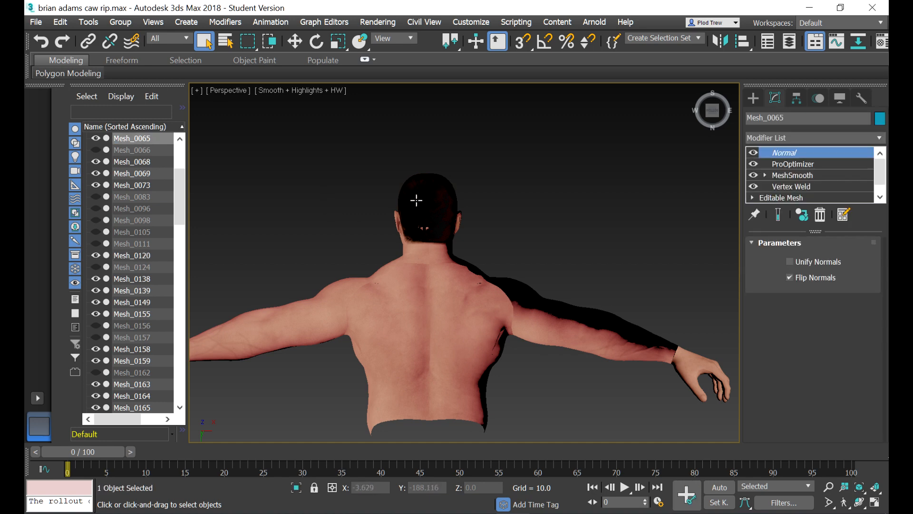
{"action": "left_click", "coordinate": [36, 27]}
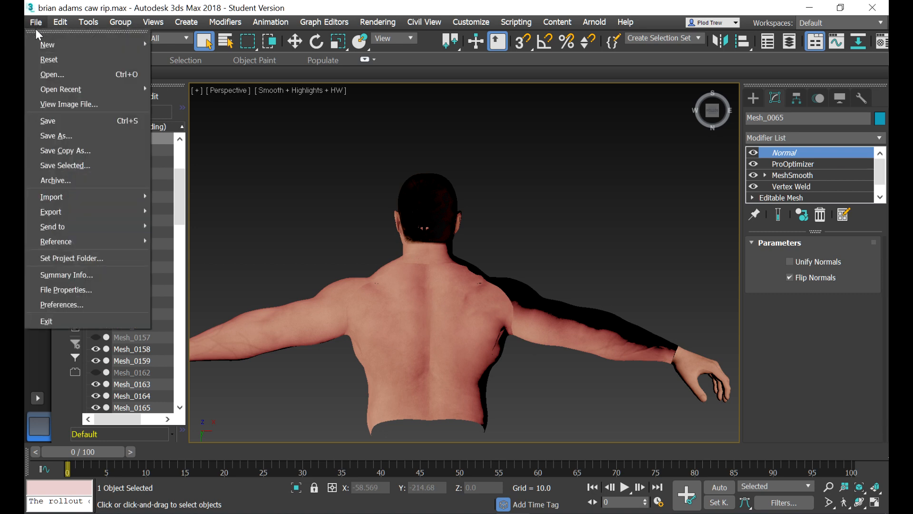
{"action": "mouse_move", "coordinate": [90, 207]}
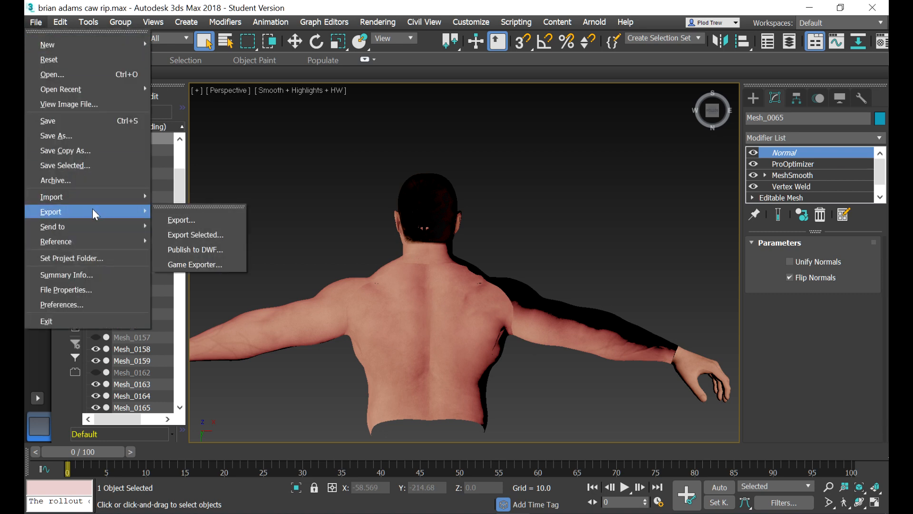
{"action": "left_click", "coordinate": [175, 234]}
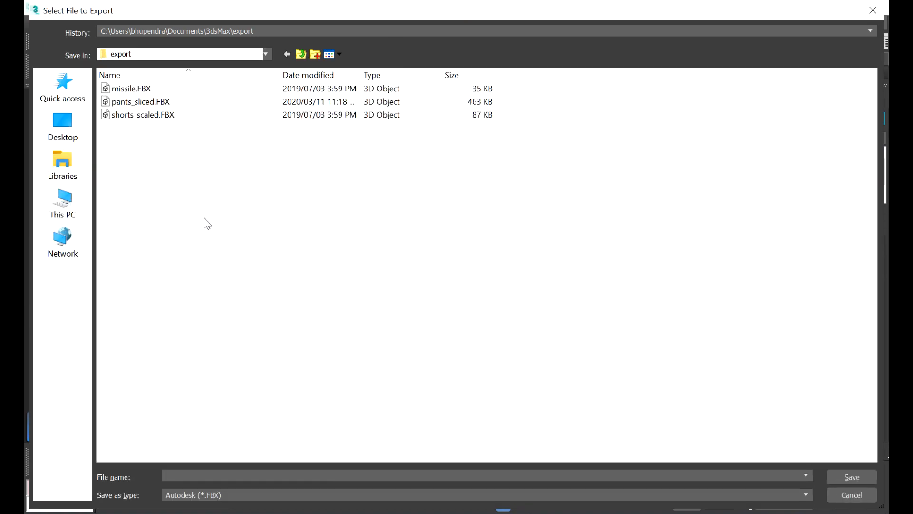
Step: Copy the path of the meshes folder inside the brian adams folder and set it as the export destination
{"action": "left_click", "coordinate": [107, 512]}
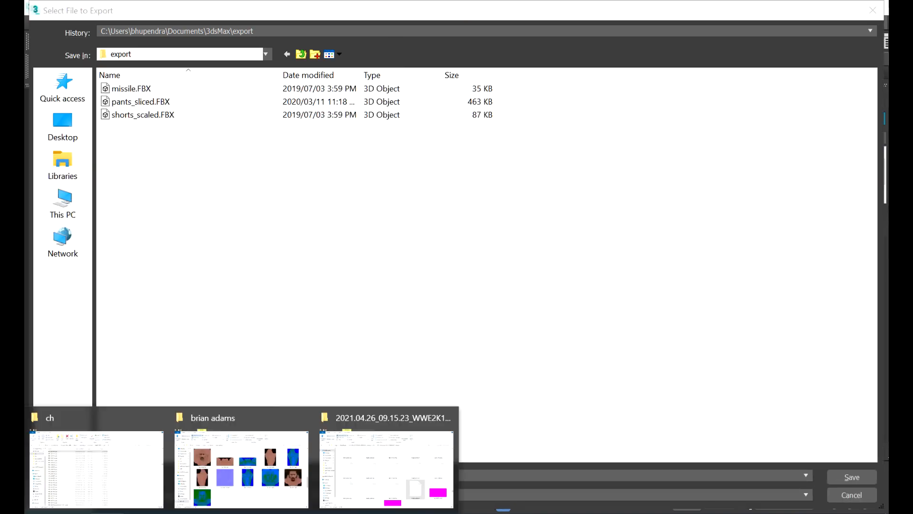
{"action": "left_click", "coordinate": [220, 494]}
{"action": "scroll", "coordinate": [422, 275], "scroll_direction": "up", "scroll_amount": 10}
{"action": "scroll", "coordinate": [426, 271], "scroll_direction": "down", "scroll_amount": 1}
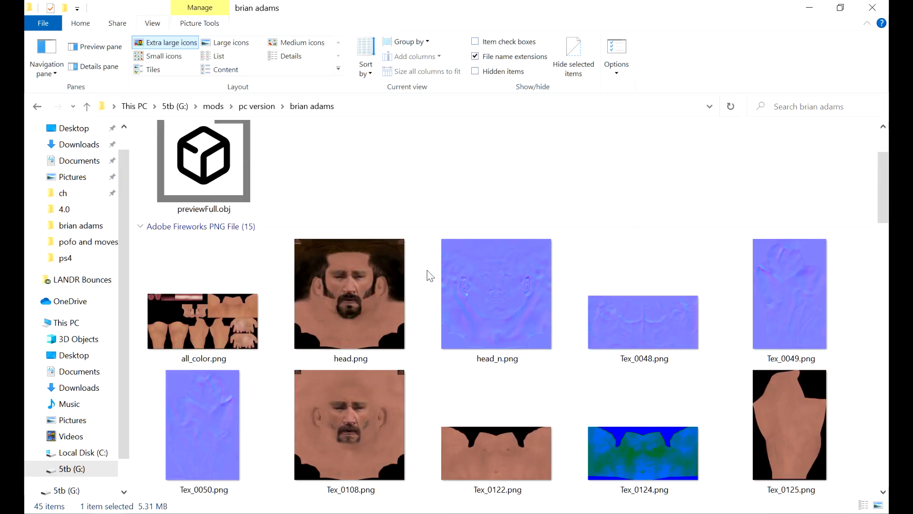
{"action": "left_click_drag", "start_coordinate": [884, 192], "coordinate": [884, 384]}
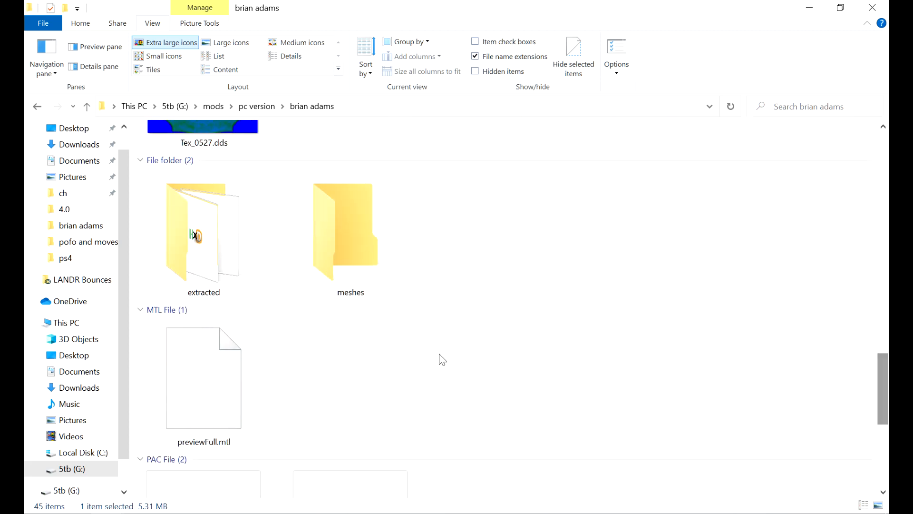
{"action": "double_click", "coordinate": [336, 249]}
{"action": "left_click", "coordinate": [405, 110]}
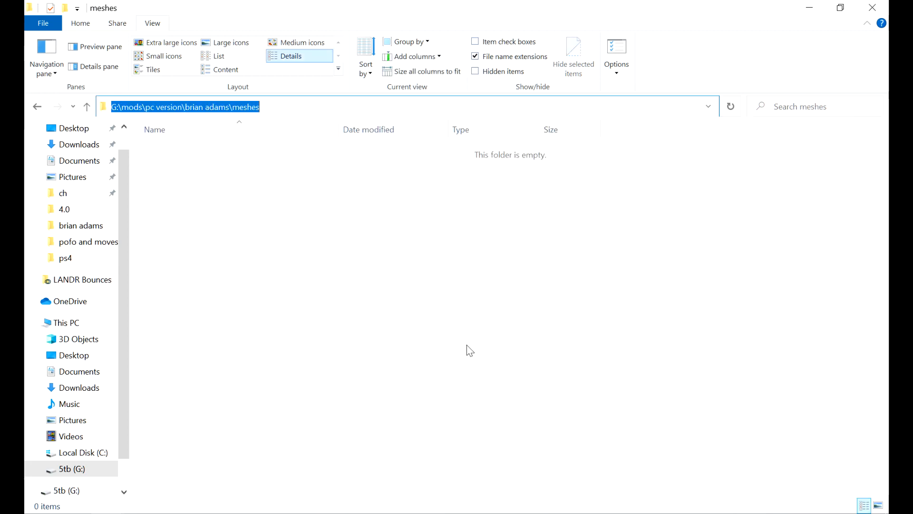
{"action": "key", "text": "ctrl+c"}
{"action": "key", "text": "alt+Tab"}
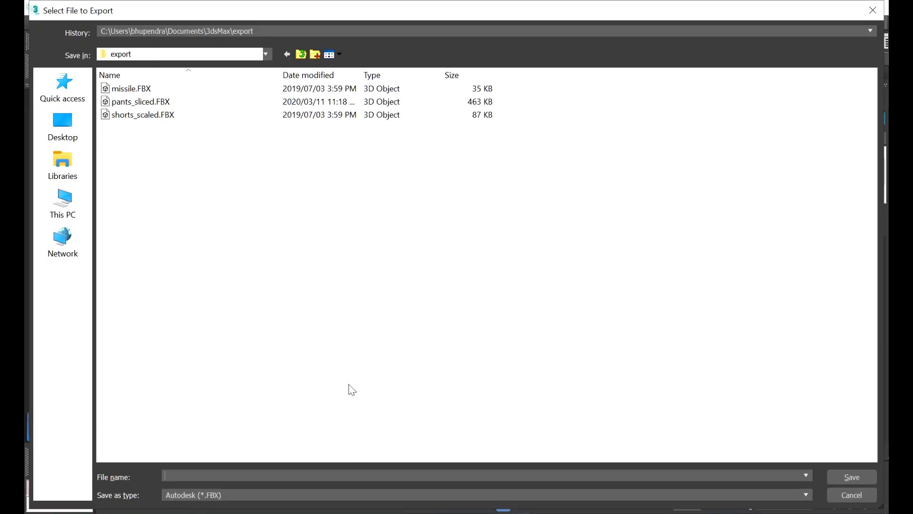
{"action": "key", "text": "ctrl+v"}
{"action": "key", "text": "Return"}
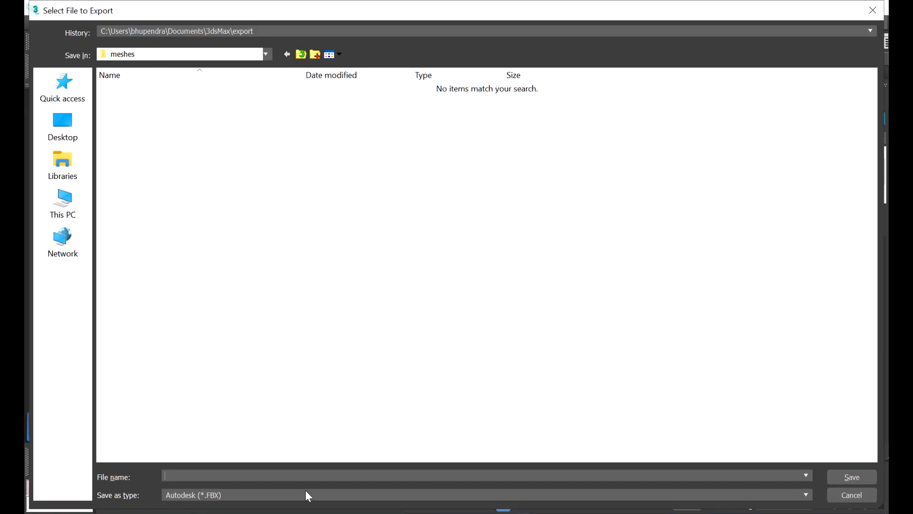
Step: Export the head mesh as a NetImmerse/Gamebryo NIF file named object0, with the game set to Dark Age of Camelot
{"action": "left_click", "coordinate": [279, 496]}
{"action": "left_click", "coordinate": [246, 436]}
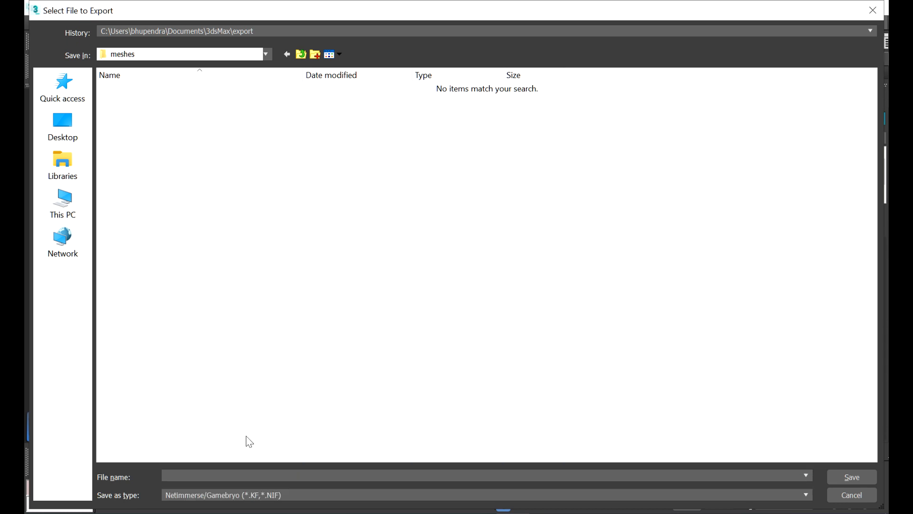
{"action": "left_click", "coordinate": [219, 473]}
{"action": "type", "text": "object0"}
{"action": "key", "text": "Return"}
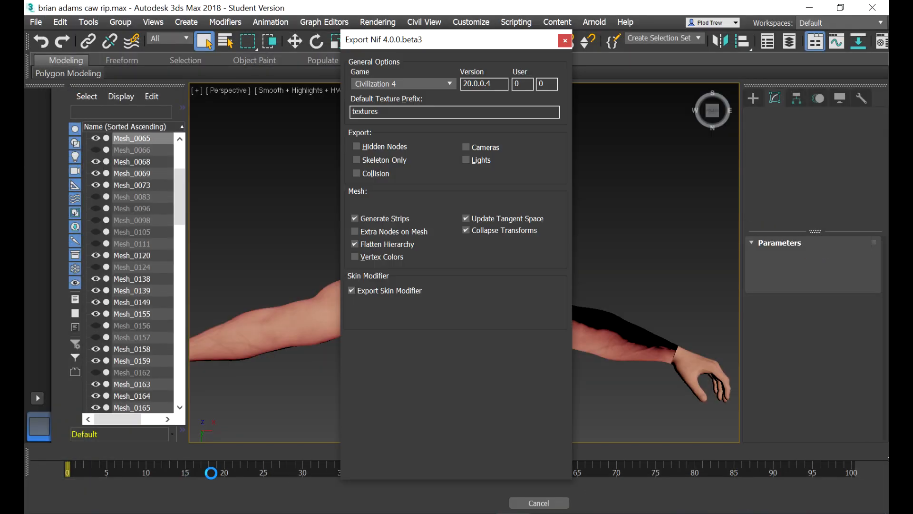
{"action": "left_click", "coordinate": [393, 87]}
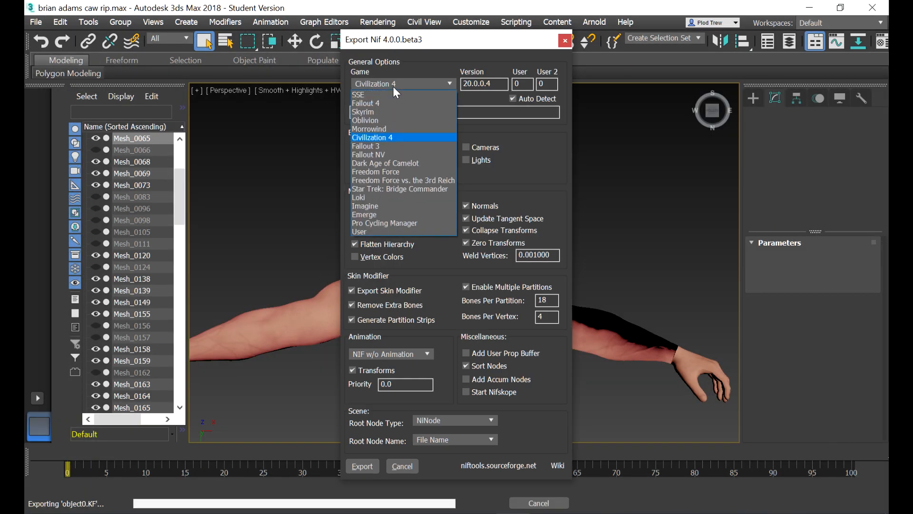
{"action": "left_click", "coordinate": [401, 161]}
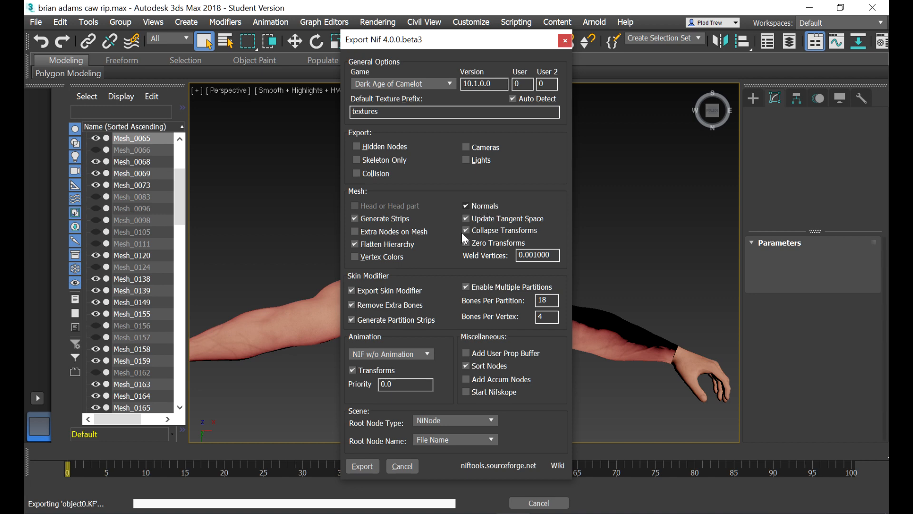
{"action": "left_click", "coordinate": [360, 466]}
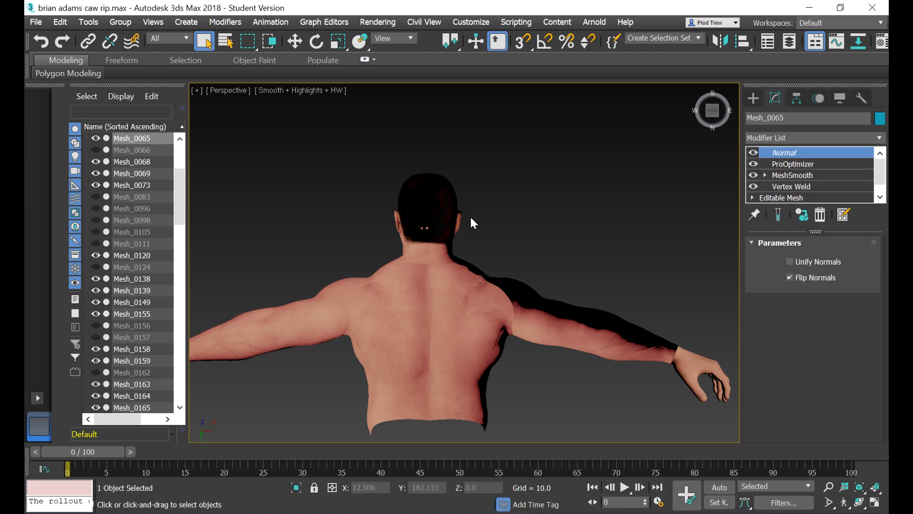
Step: Export only the torso mesh Mesh_0120 as a NIF file named object1, with the game set to Dark Age of Camelot
{"action": "scroll", "coordinate": [481, 214], "scroll_direction": "down", "scroll_amount": 3}
{"action": "left_click", "coordinate": [451, 307]}
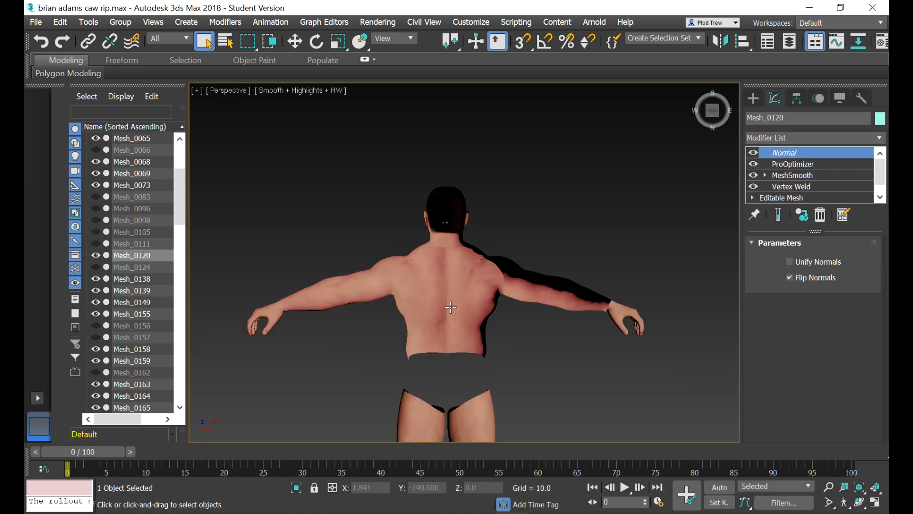
{"action": "left_click", "coordinate": [37, 21]}
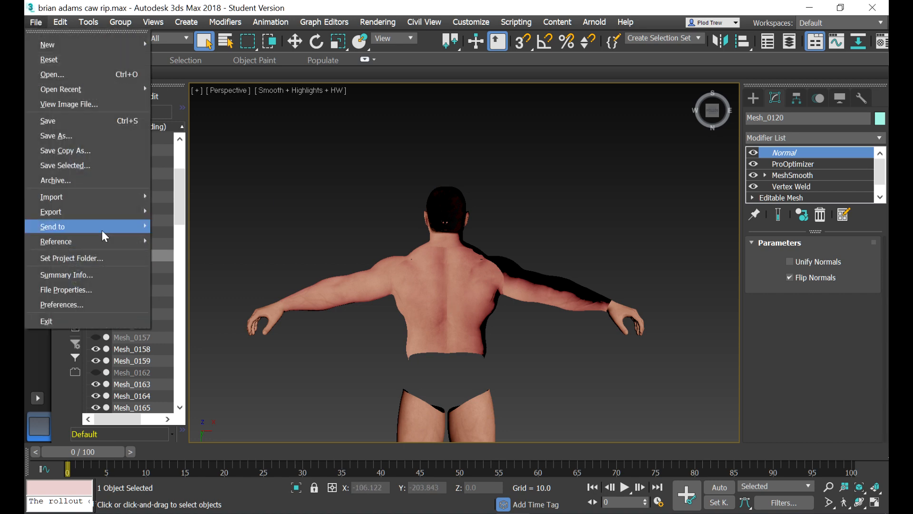
{"action": "mouse_move", "coordinate": [104, 207]}
{"action": "left_click", "coordinate": [184, 231]}
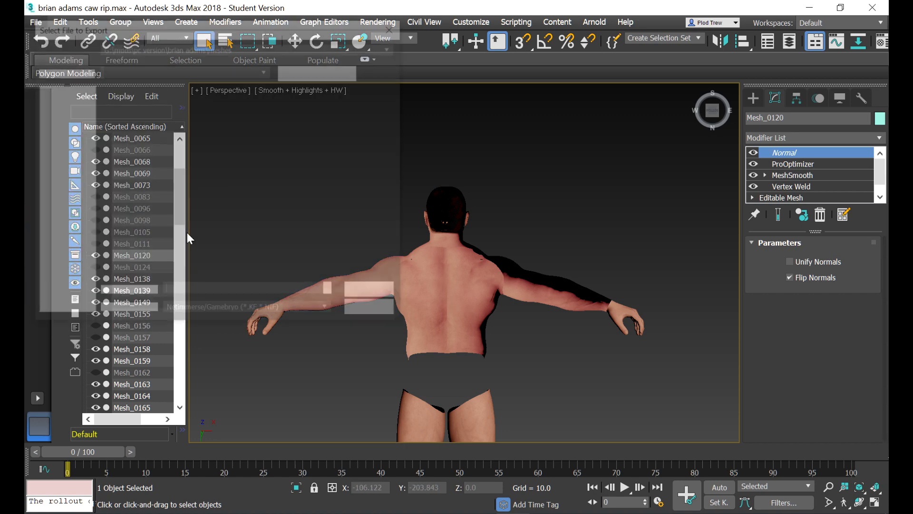
{"action": "type", "text": "object1"}
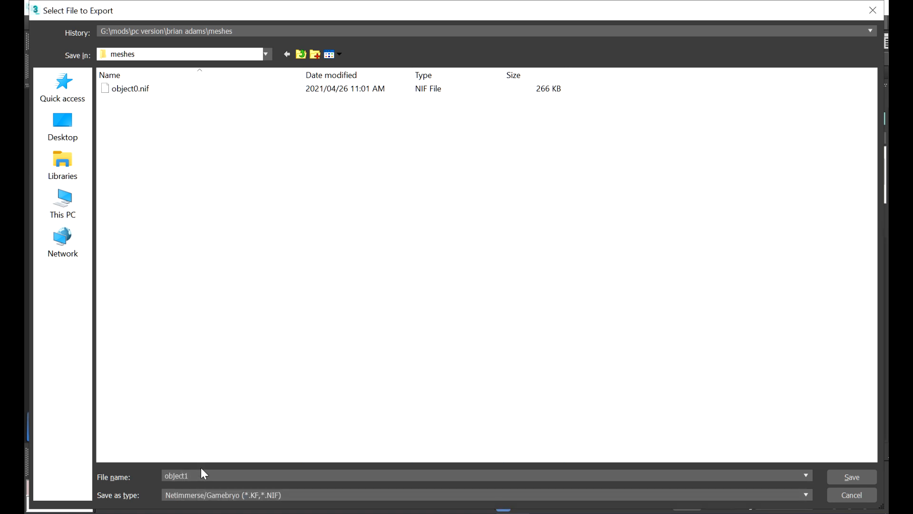
{"action": "left_click", "coordinate": [852, 477]}
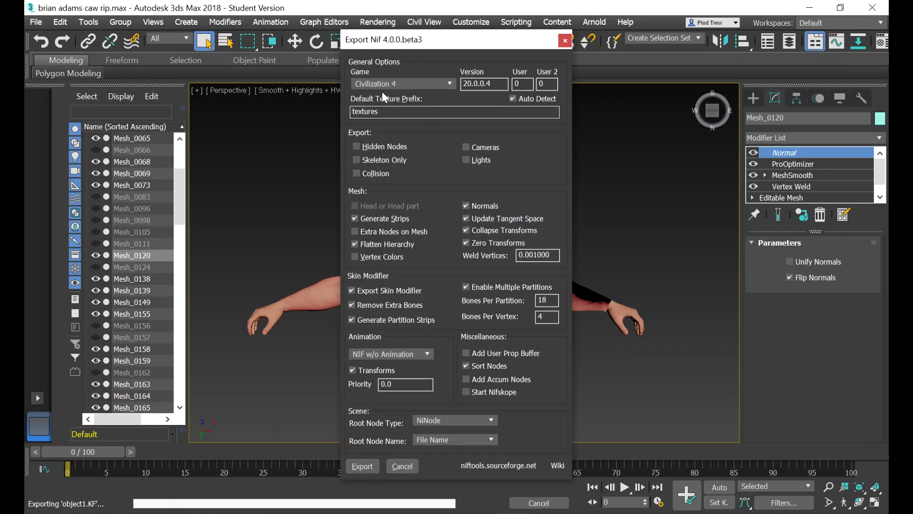
{"action": "left_click", "coordinate": [381, 85]}
{"action": "left_click", "coordinate": [393, 163]}
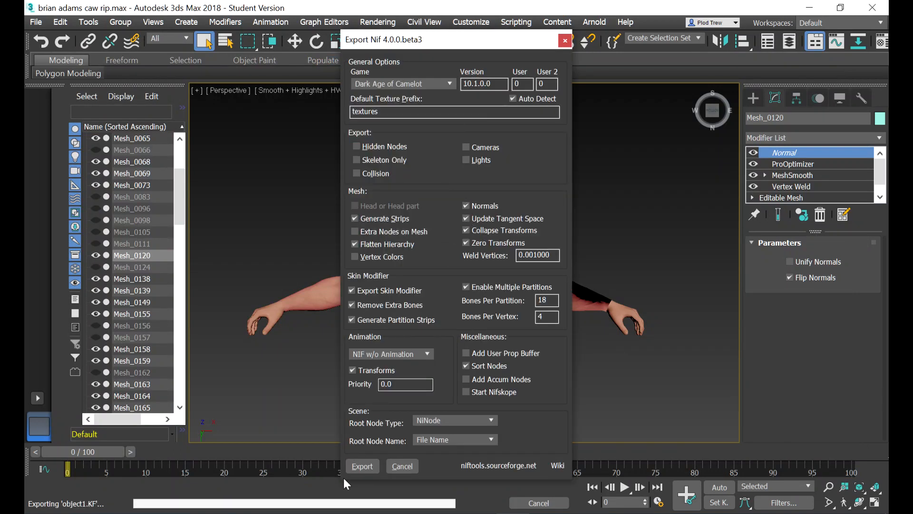
{"action": "left_click", "coordinate": [355, 468]}
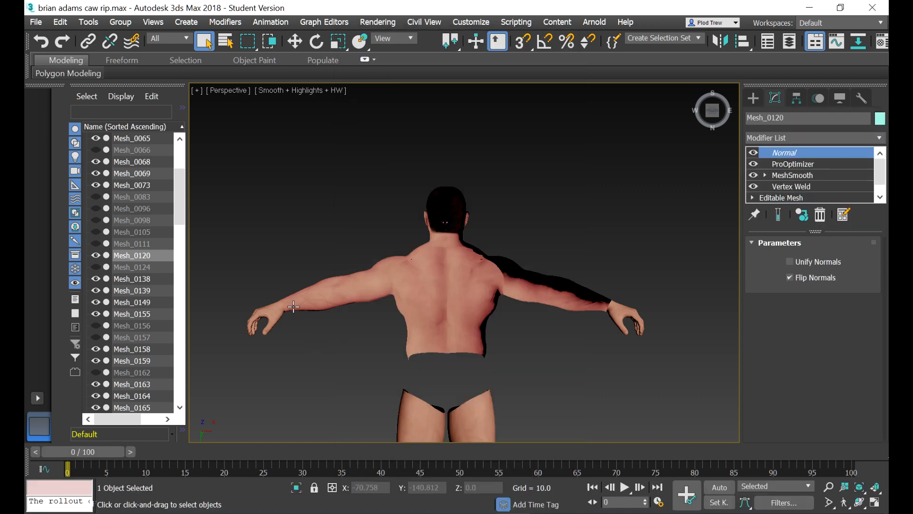
Step: Check the exported NIF files in the meshes folder and return to the start of the brian adams folder
{"action": "left_click", "coordinate": [241, 456]}
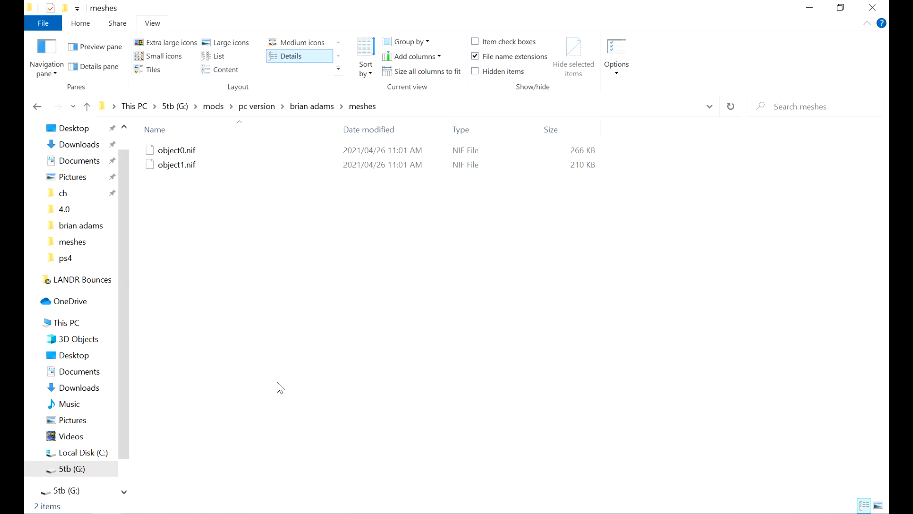
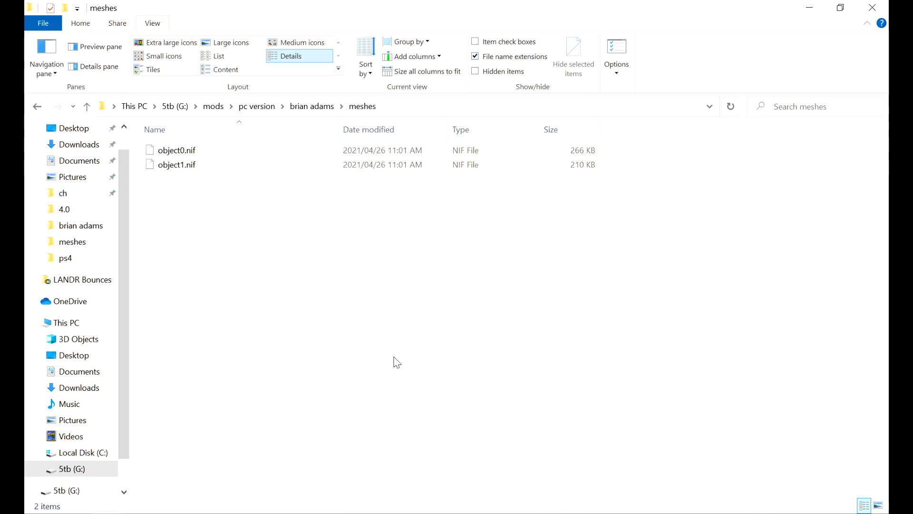
{"action": "left_click", "coordinate": [308, 106]}
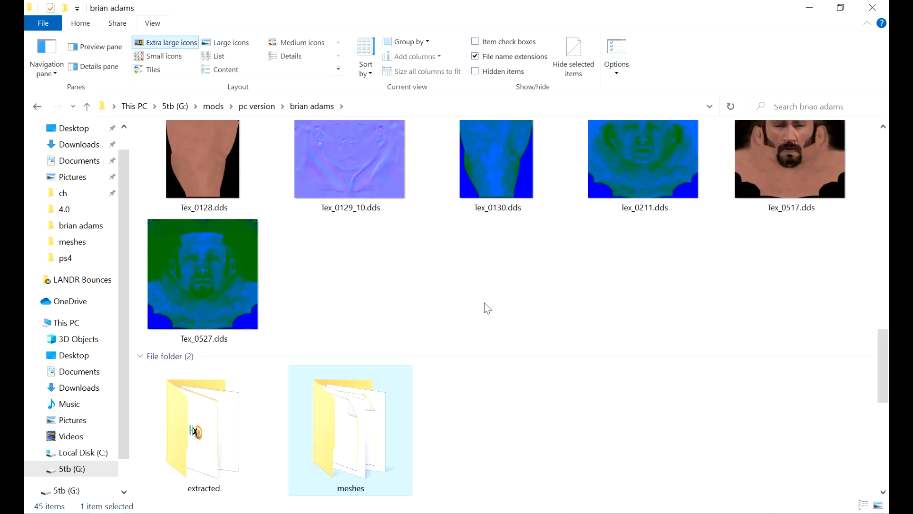
{"action": "scroll", "coordinate": [483, 301], "scroll_direction": "up", "scroll_amount": 15}
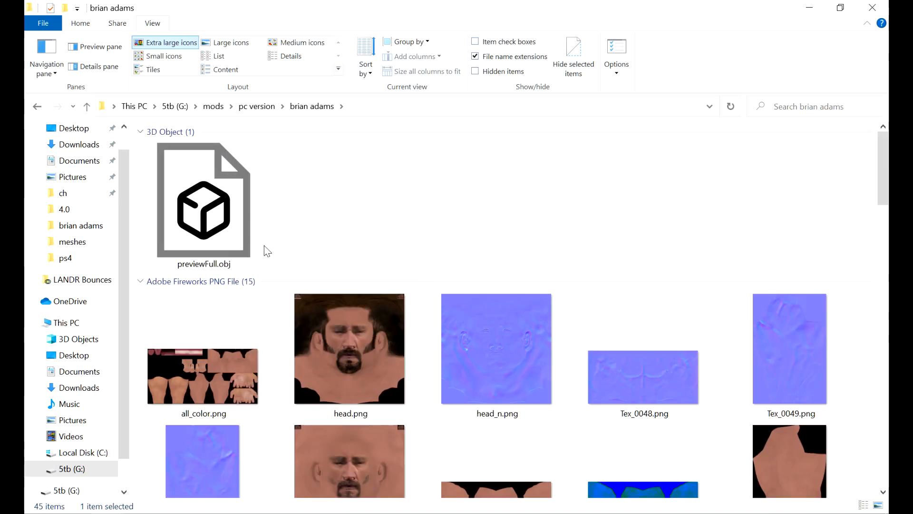
Step: Switch to X-Rey and preview the model's objects from Object25 up to Object17 to identify which body or attire part each contains
{"action": "left_click", "coordinate": [147, 513]}
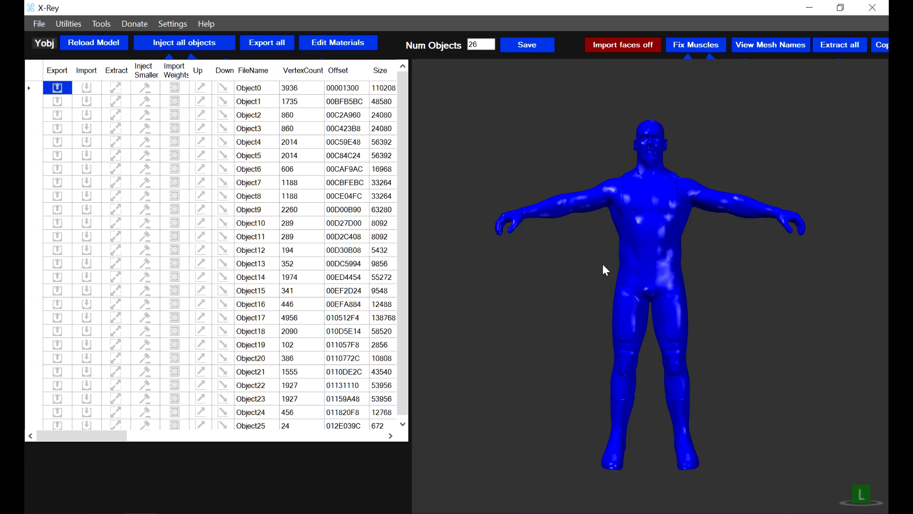
{"action": "mouse_move", "coordinate": [633, 264]}
{"action": "right_mouse_down"}
{"action": "mouse_move", "coordinate": [616, 260]}
{"action": "mouse_move", "coordinate": [633, 259]}
{"action": "right_mouse_up"}
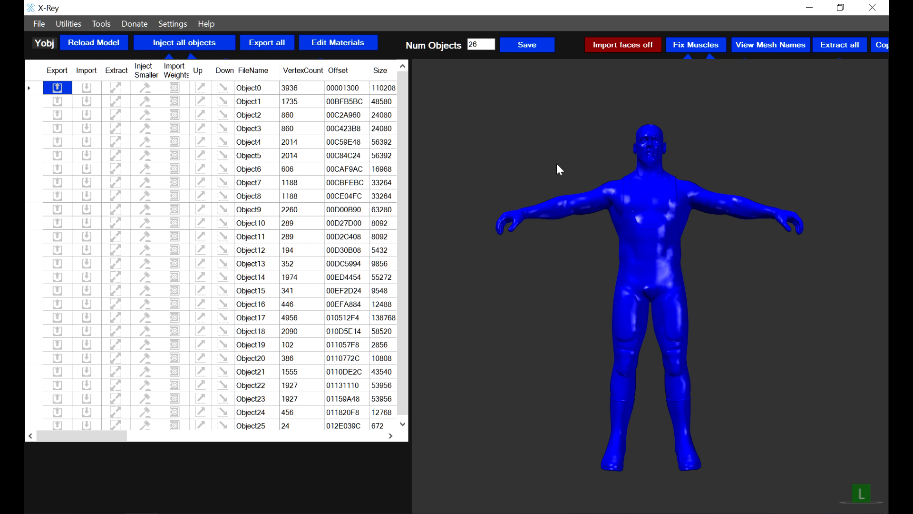
{"action": "left_click_drag", "start_coordinate": [402, 170], "coordinate": [407, 232]}
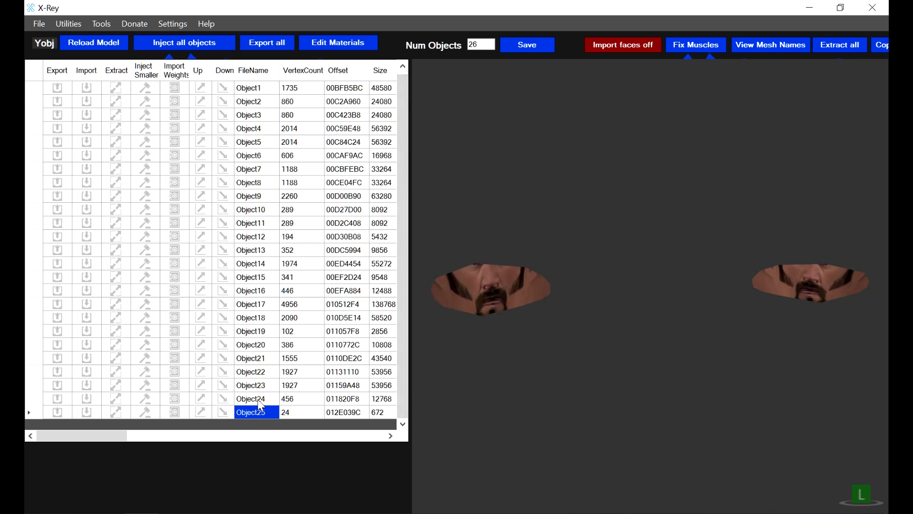
{"action": "key", "text": "Up"}
{"action": "left_click", "coordinate": [257, 414]}
{"action": "left_click", "coordinate": [260, 402]}
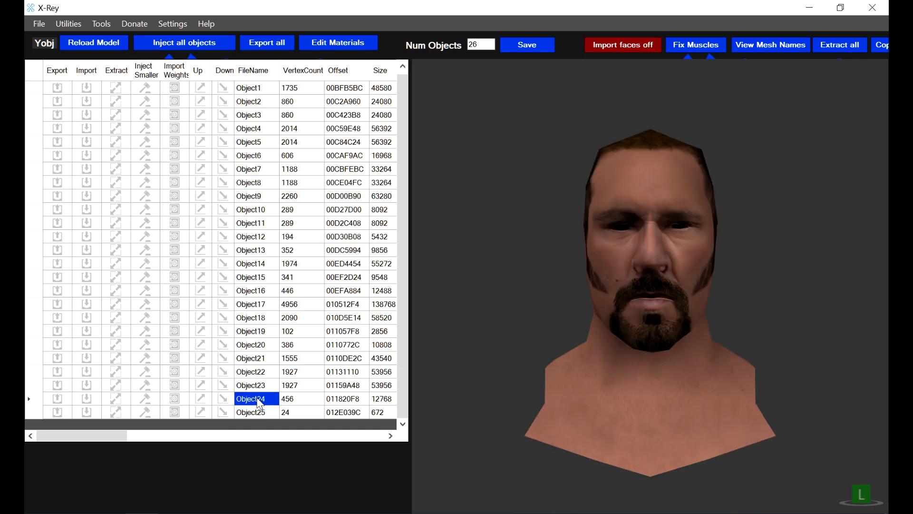
{"action": "left_click", "coordinate": [257, 386]}
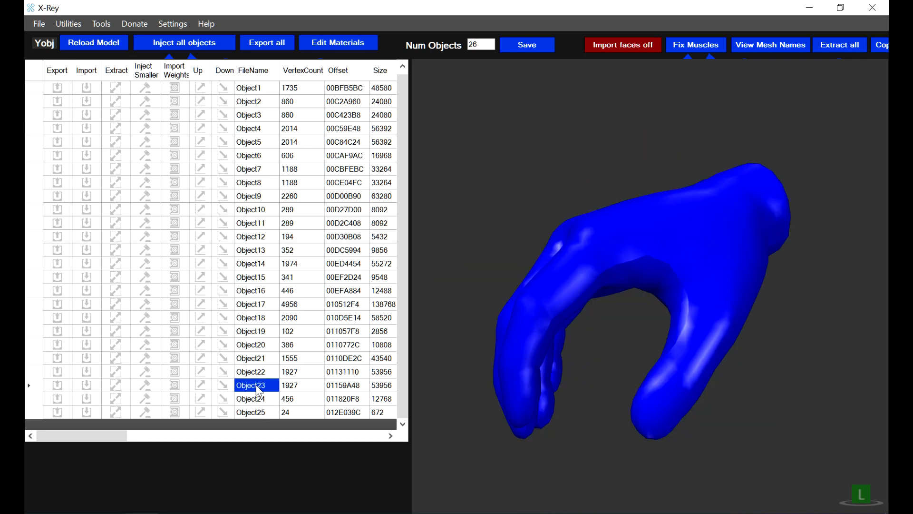
{"action": "left_click", "coordinate": [257, 375]}
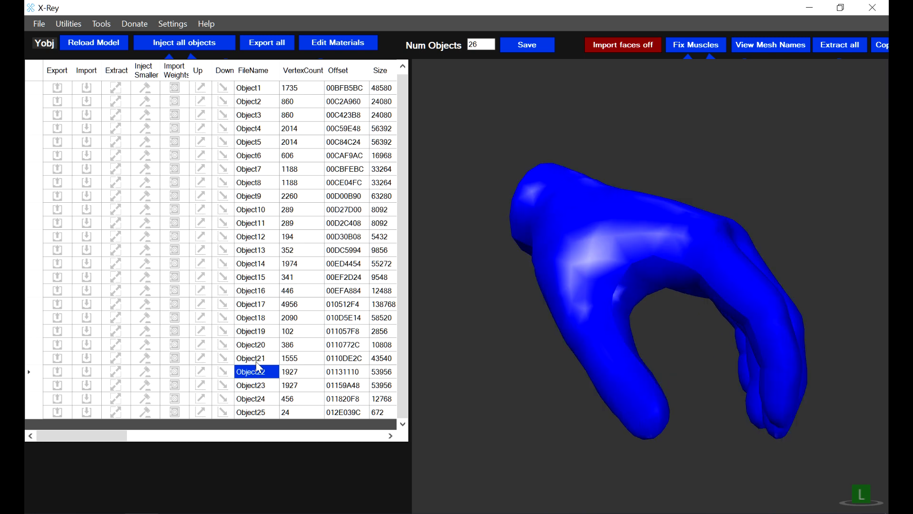
{"action": "left_click", "coordinate": [258, 360]}
{"action": "left_click", "coordinate": [259, 346]}
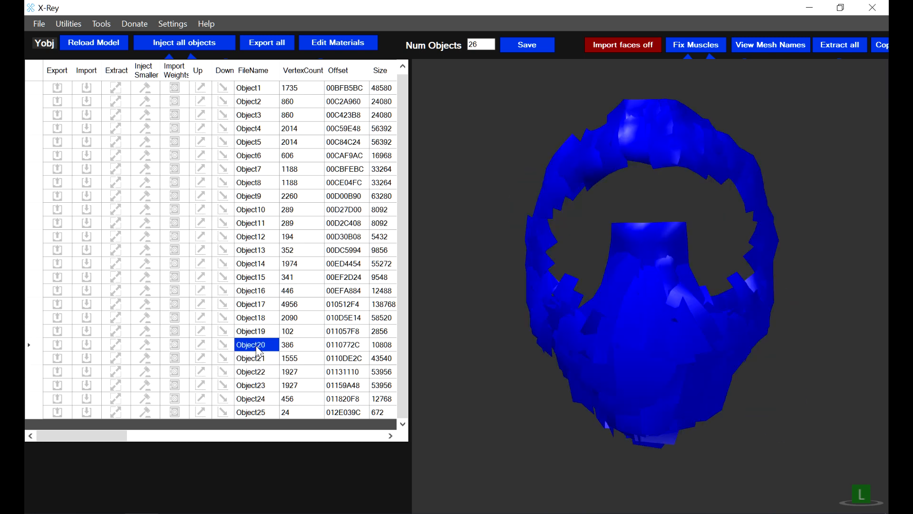
{"action": "left_click", "coordinate": [259, 333]}
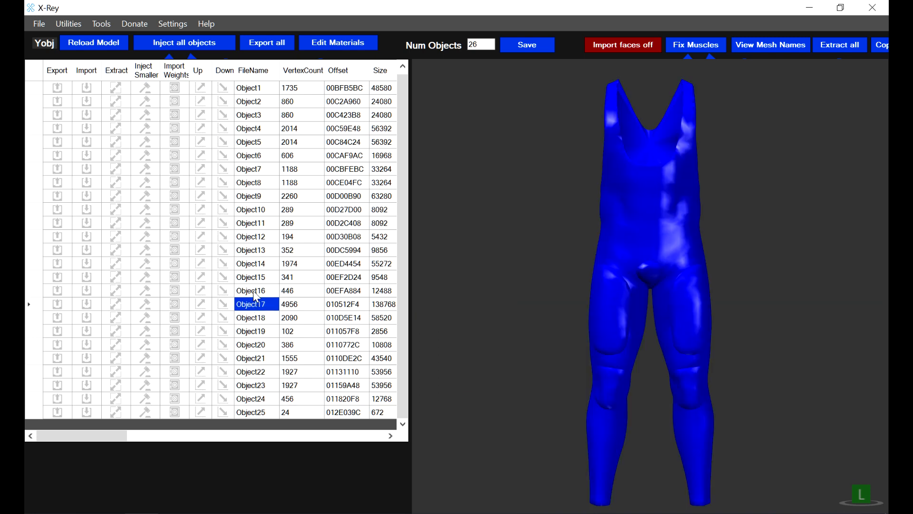
{"action": "left_click", "coordinate": [253, 320]}
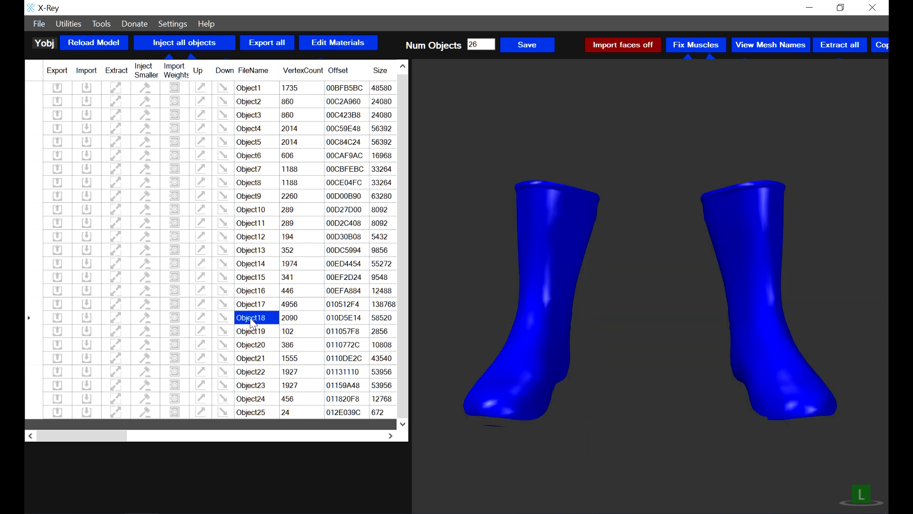
Step: Preview the model's objects from Object20 up to Object15 to identify which body or attire part each contains
{"action": "left_click", "coordinate": [253, 332]}
{"action": "left_click", "coordinate": [252, 345]}
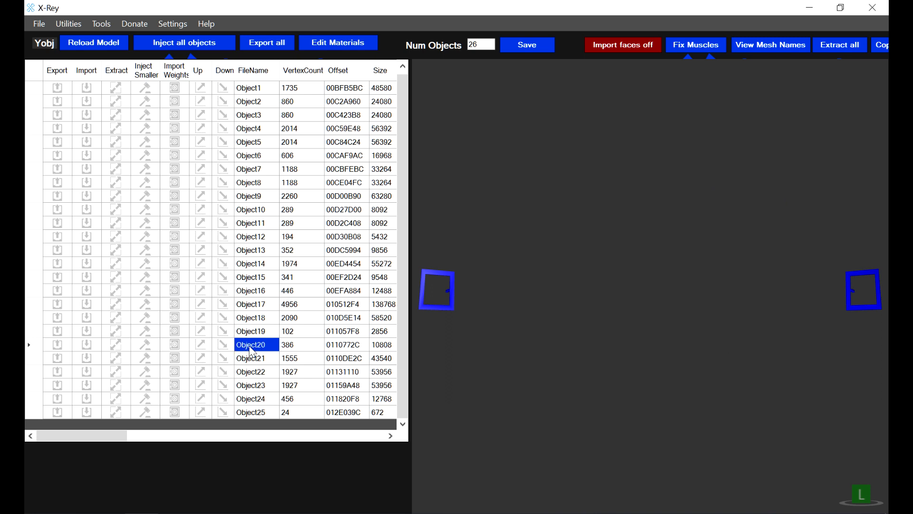
{"action": "left_click", "coordinate": [257, 331]}
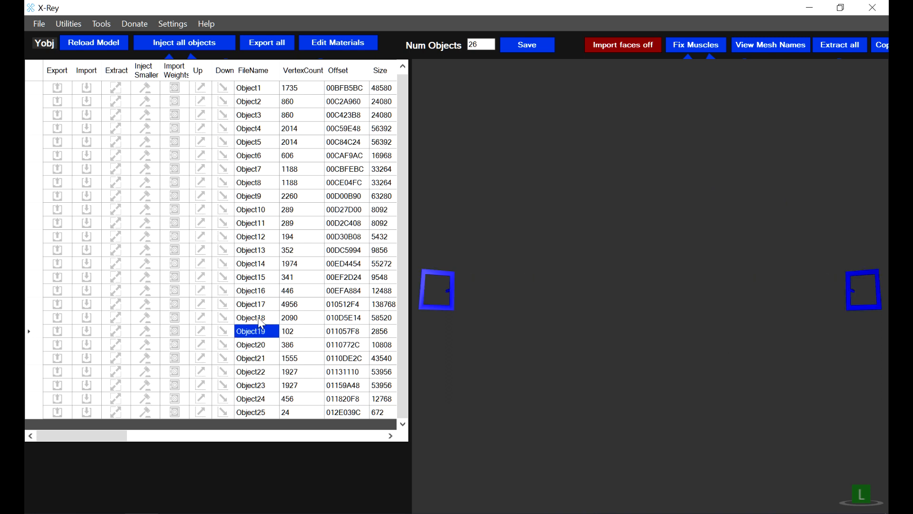
{"action": "left_click", "coordinate": [260, 318]}
{"action": "left_click", "coordinate": [261, 304]}
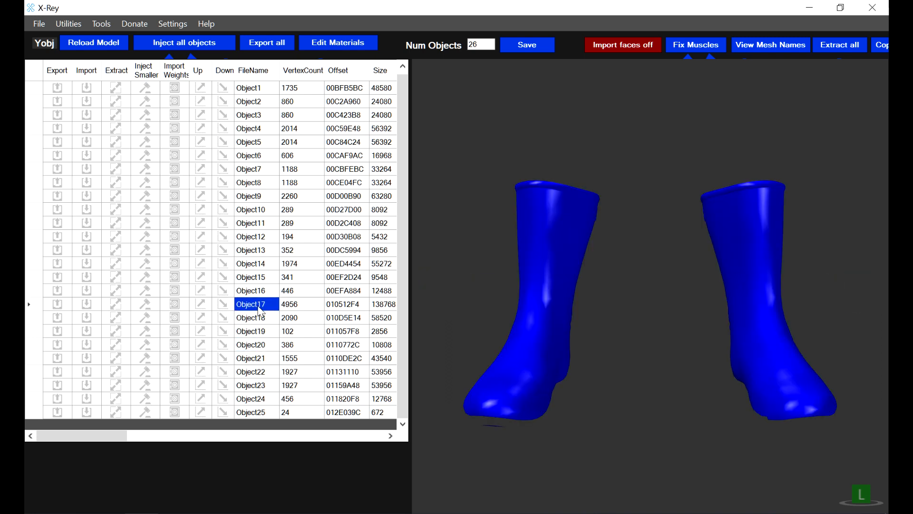
{"action": "left_click", "coordinate": [260, 293]}
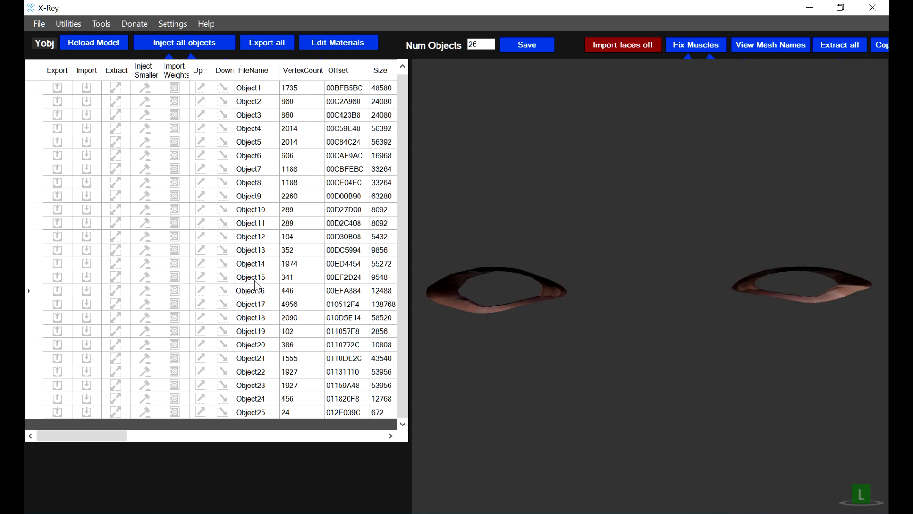
{"action": "left_click", "coordinate": [257, 282]}
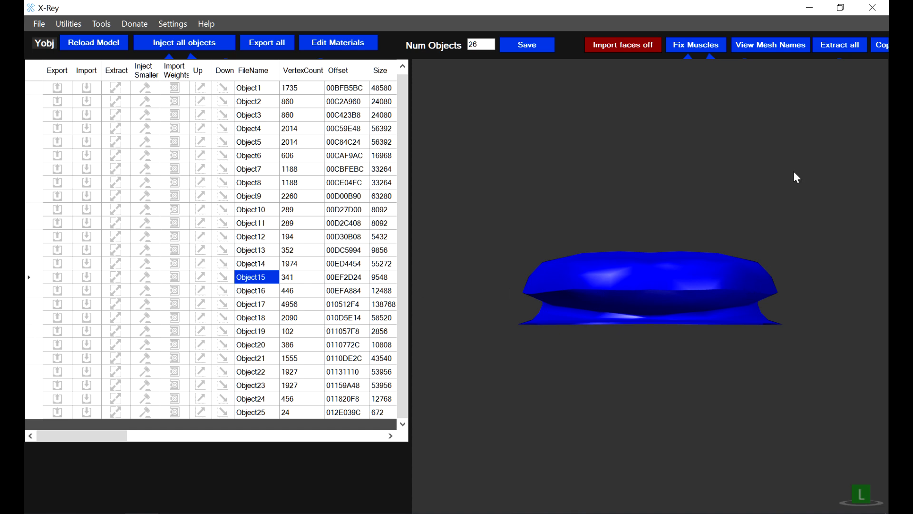
Step: Extract all of the model's objects with their header info into the meshes folder of brian adams
{"action": "left_click", "coordinate": [829, 44]}
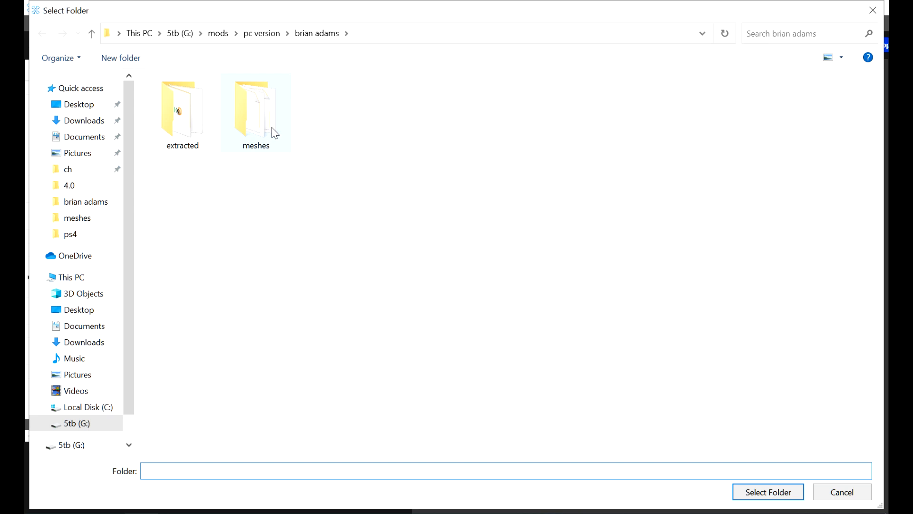
{"action": "double_click", "coordinate": [274, 133]}
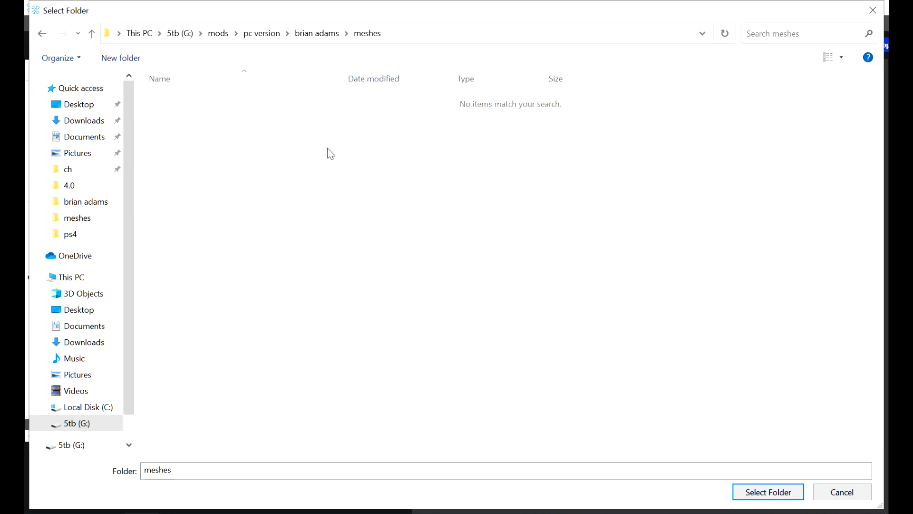
{"action": "left_click", "coordinate": [766, 491]}
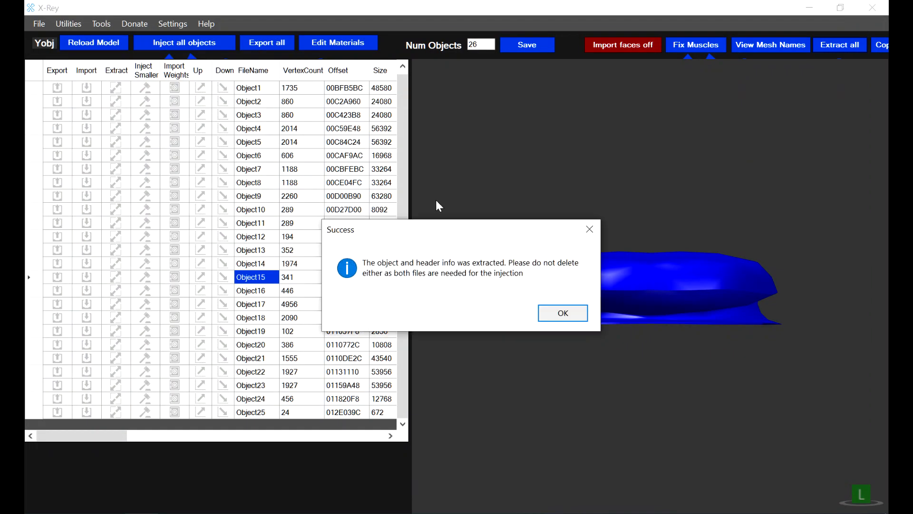
{"action": "left_click", "coordinate": [563, 312]}
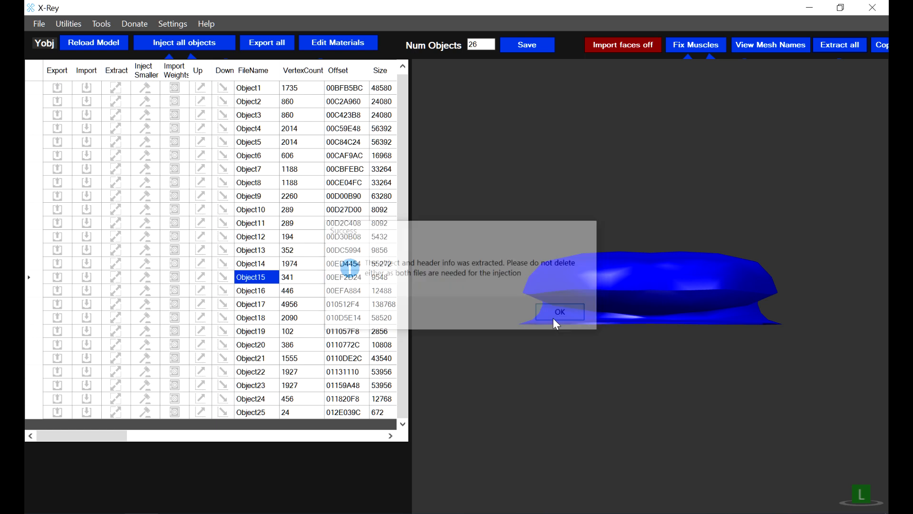
Step: Preview Object0 through Object3 to identify the head, torso and arm parts
{"action": "scroll", "coordinate": [301, 153], "scroll_direction": "up", "scroll_amount": 1}
{"action": "left_click", "coordinate": [257, 88]}
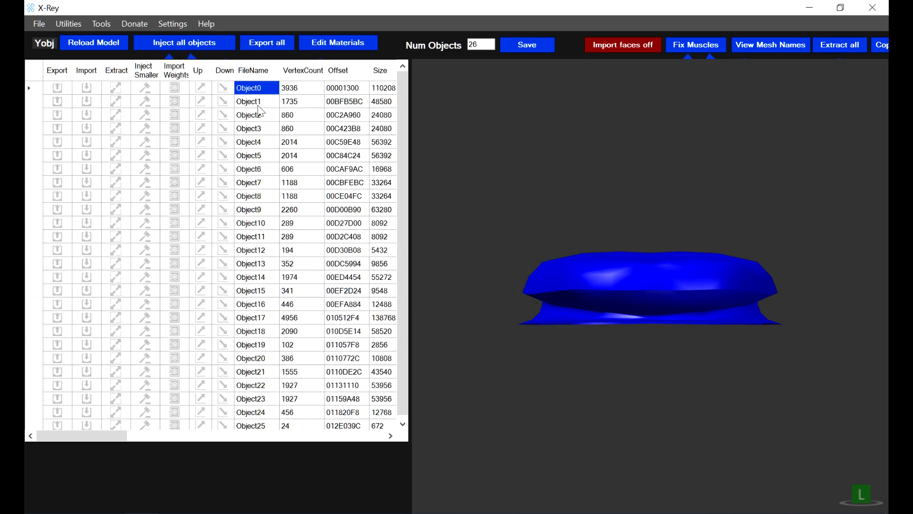
{"action": "left_click", "coordinate": [256, 105]}
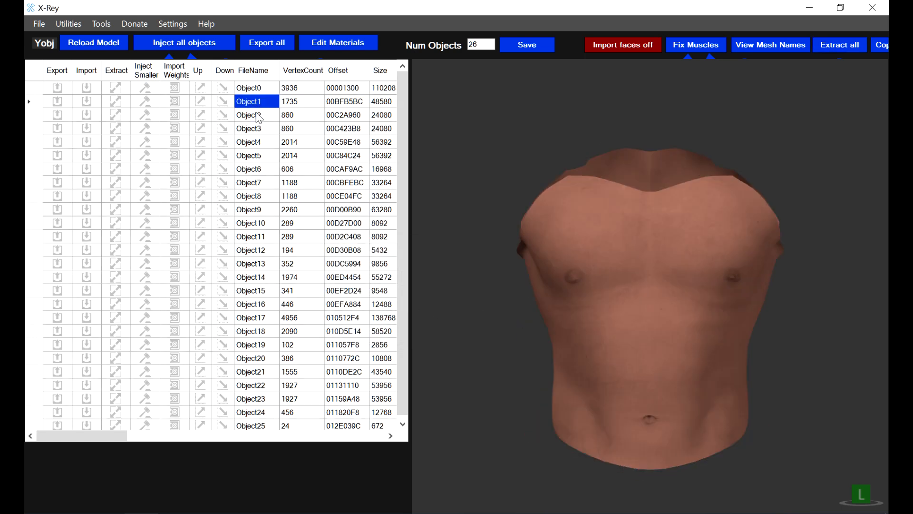
{"action": "left_click", "coordinate": [258, 116]}
{"action": "left_click", "coordinate": [259, 129]}
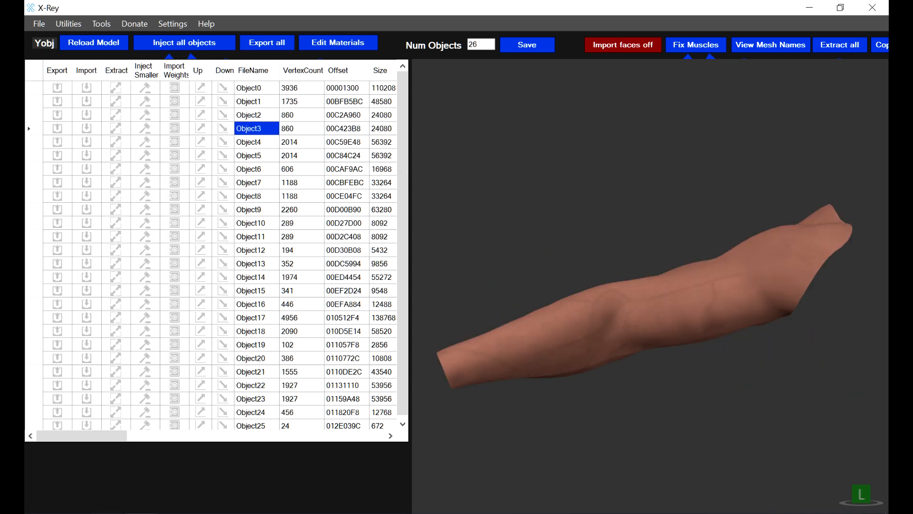
Step: Switch to File Explorer and open the meshes folder inside the brian adams folder
{"action": "mouse_move", "coordinate": [243, 511]}
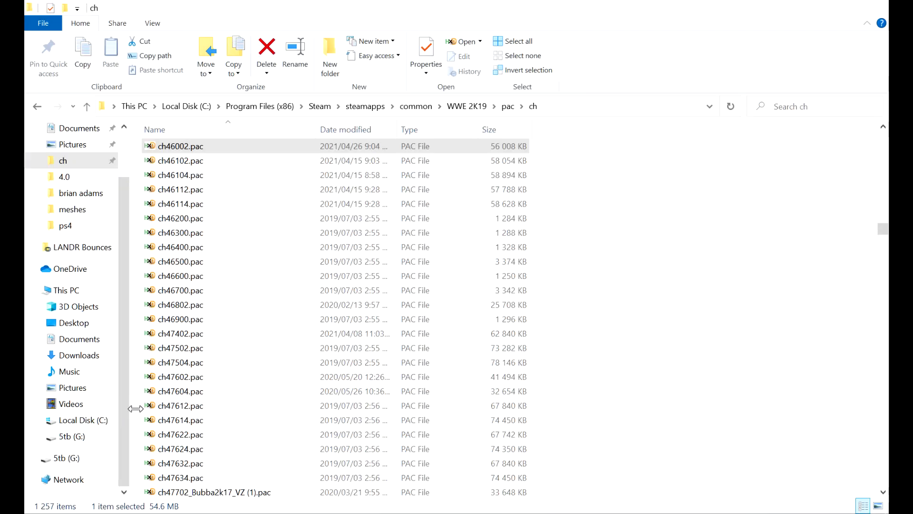
{"action": "left_click", "coordinate": [108, 451]}
{"action": "left_click", "coordinate": [243, 511]}
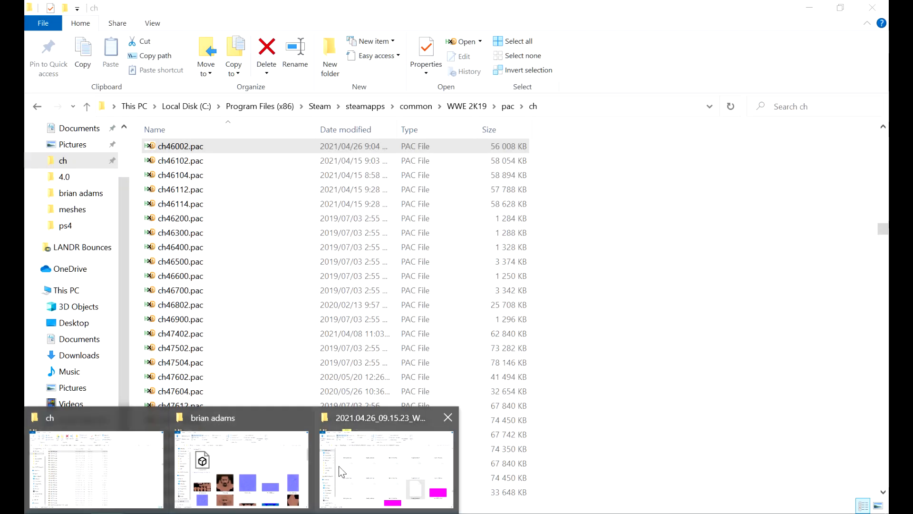
{"action": "left_click", "coordinate": [247, 448]}
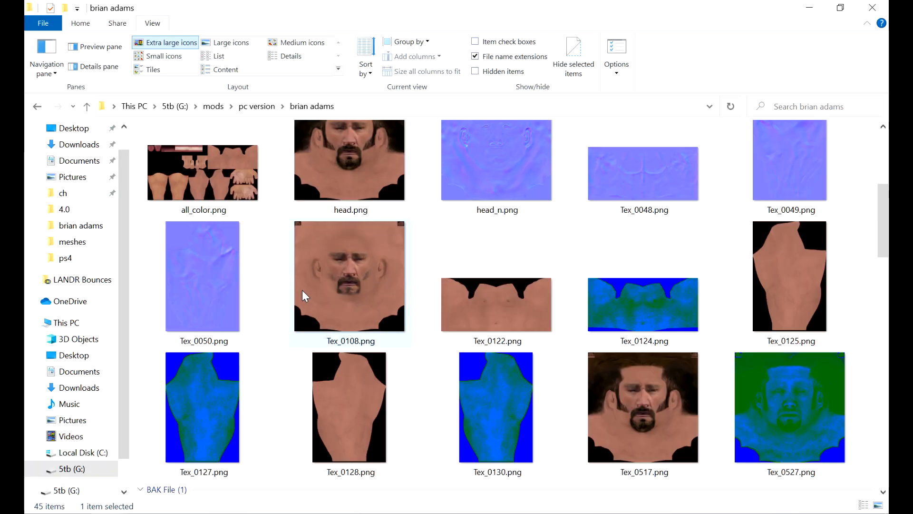
{"action": "scroll", "coordinate": [302, 295], "scroll_direction": "down", "scroll_amount": 10}
{"action": "scroll", "coordinate": [302, 290], "scroll_direction": "up", "scroll_amount": 4}
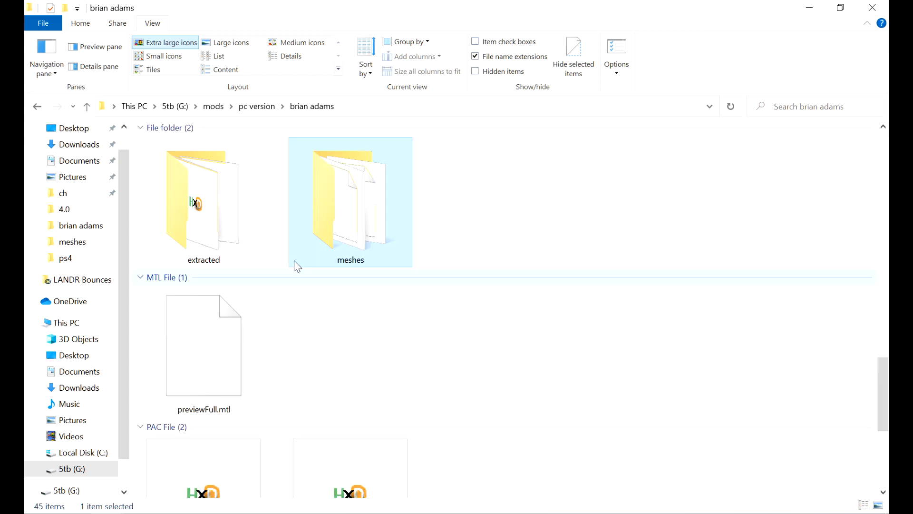
{"action": "double_click", "coordinate": [342, 210]}
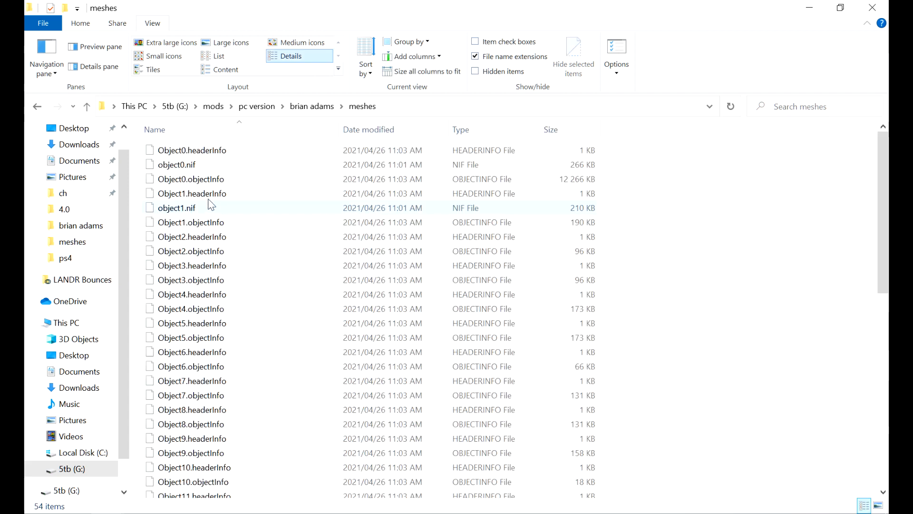
Step: Permanently delete Object0.headerInfo, Object0.objectInfo, Object1.objectInfo, and the headerInfo and objectInfo files of Object2 and Object3
{"action": "left_click", "coordinate": [185, 153]}
{"action": "left_click", "coordinate": [205, 183], "text": "ctrl"}
{"action": "left_click", "coordinate": [204, 223], "text": "ctrl"}
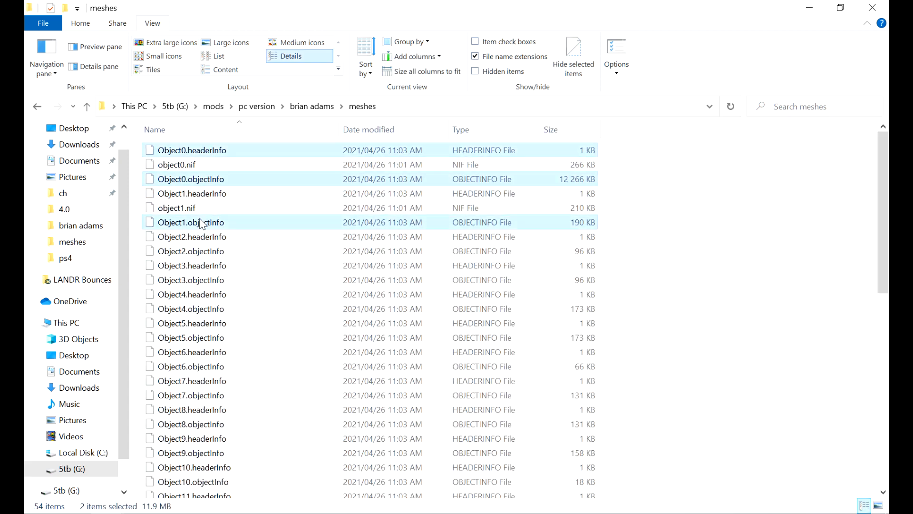
{"action": "left_click", "coordinate": [207, 238], "text": "ctrl"}
{"action": "left_click", "coordinate": [206, 252], "text": "ctrl"}
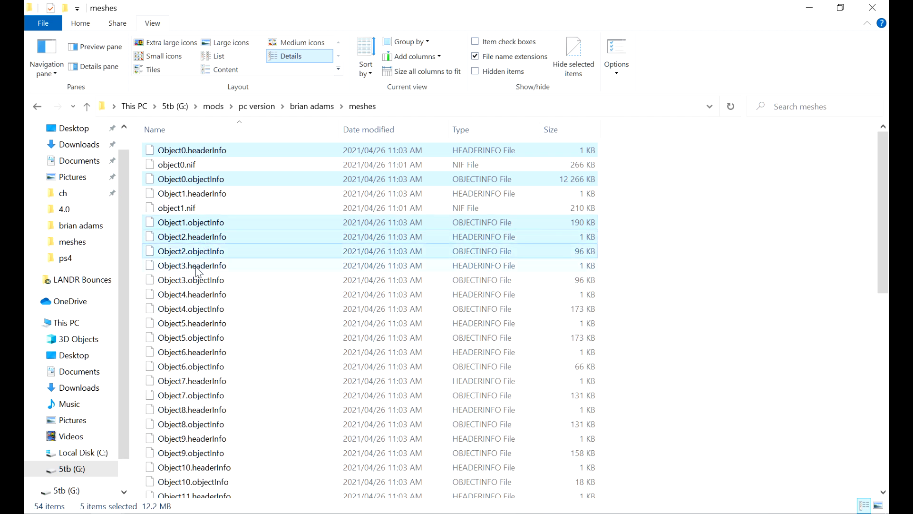
{"action": "left_click", "coordinate": [201, 266], "text": "ctrl"}
{"action": "left_click", "coordinate": [199, 281], "text": "ctrl"}
{"action": "left_click", "coordinate": [205, 312], "text": "ctrl"}
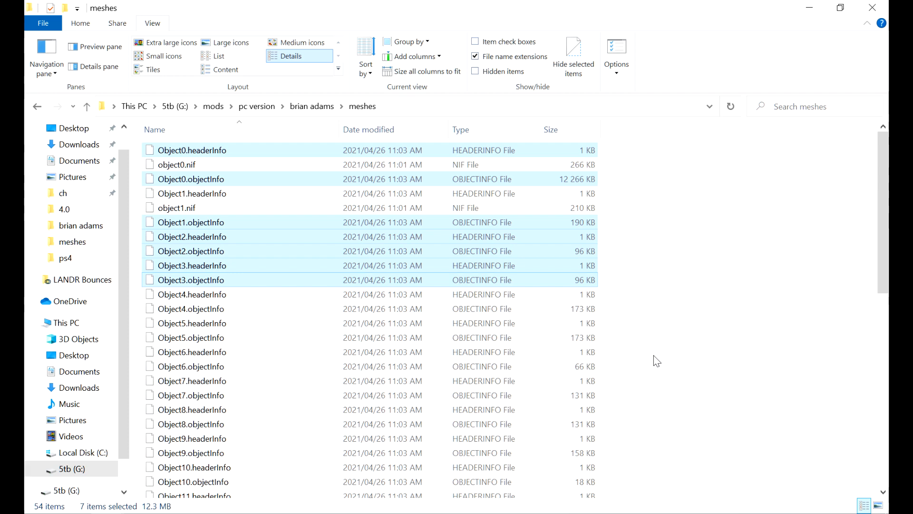
{"action": "key", "text": "shift+Delete"}
{"action": "key", "text": "Return"}
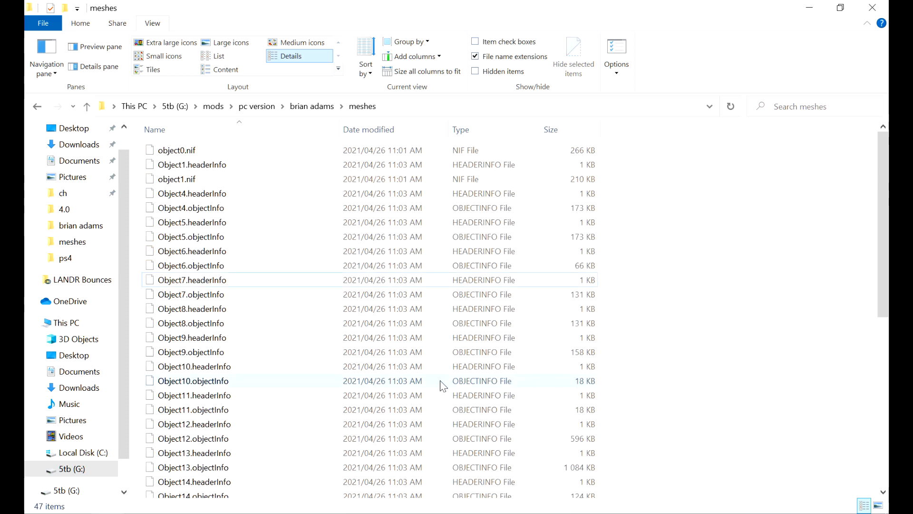
Step: Check the end of the object list in X-Rey, and permanently delete the Object24 and Object25 files from the meshes folder
{"action": "key", "text": "alt+Tab"}
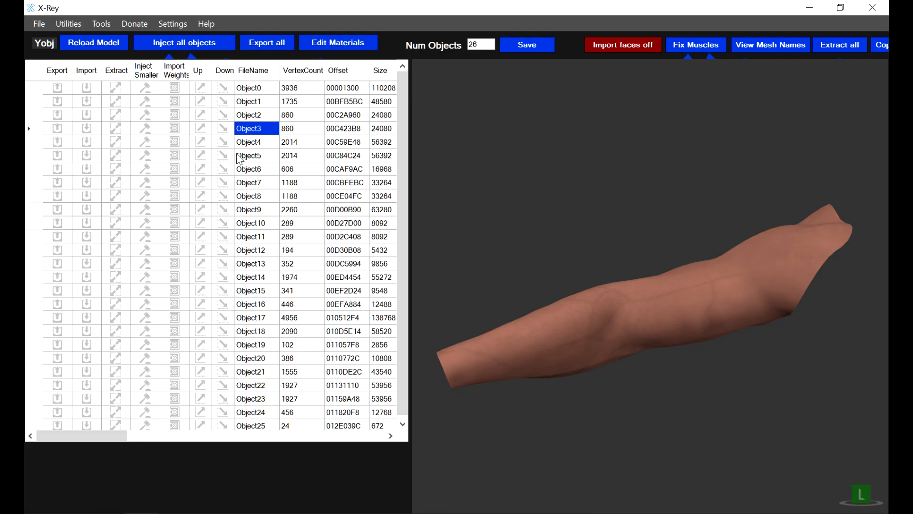
{"action": "scroll", "coordinate": [299, 243], "scroll_direction": "down", "scroll_amount": 1}
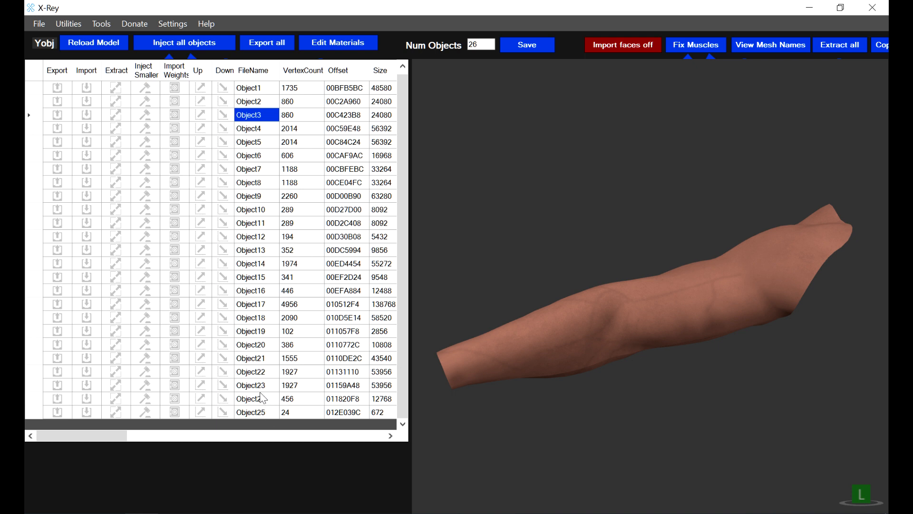
{"action": "key", "text": "alt"}
{"action": "key", "text": "alt+Tab"}
{"action": "scroll", "coordinate": [279, 495], "scroll_direction": "down", "scroll_amount": 7}
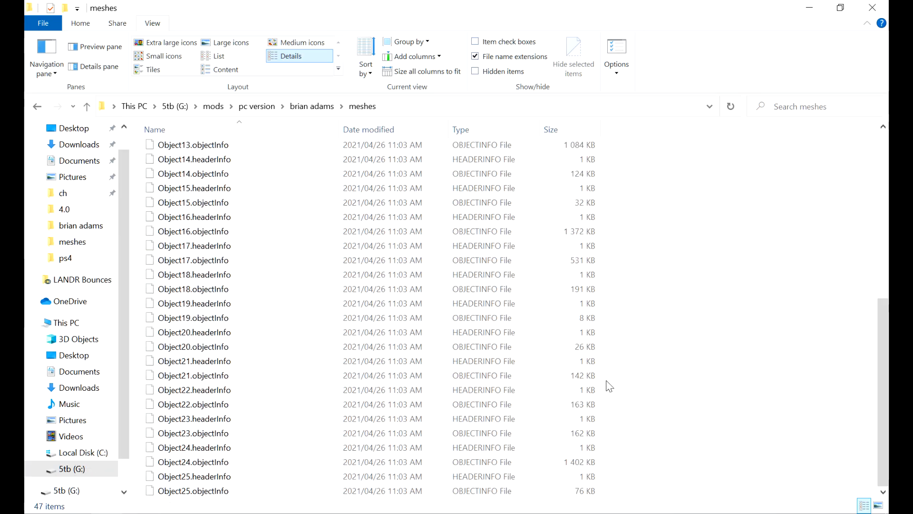
{"action": "left_click", "coordinate": [237, 495]}
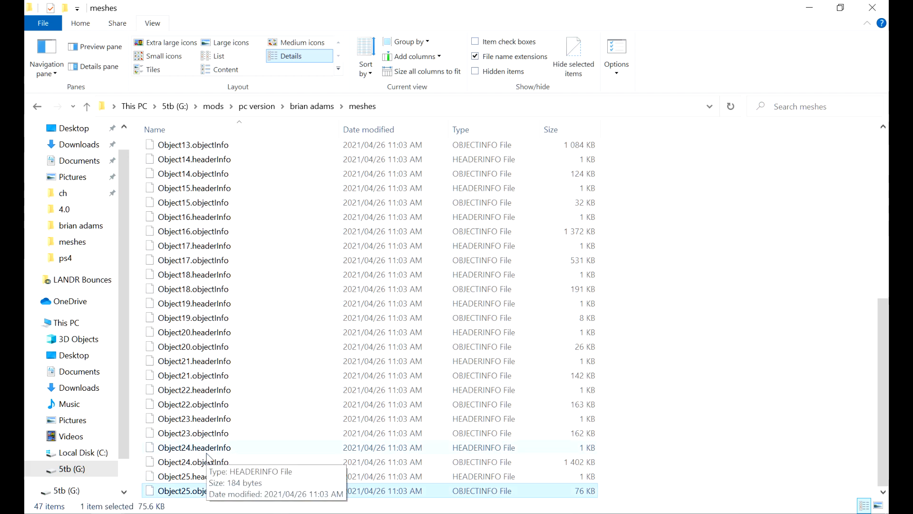
{"action": "left_click", "coordinate": [243, 448], "text": "shift"}
{"action": "key", "text": "shift+Delete"}
{"action": "key", "text": "Return"}
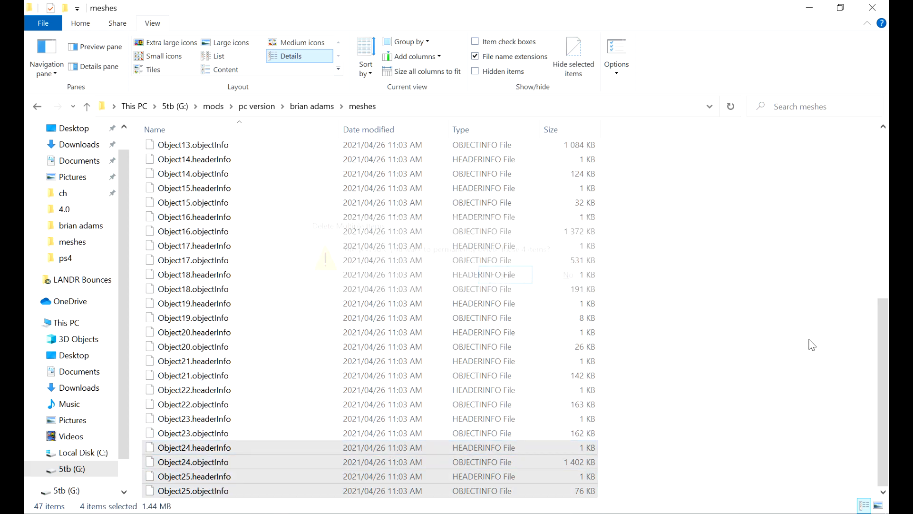
Step: Preview Object23 and Object22 in X-Rey, and permanently delete their headerInfo and objectInfo files from the meshes folder
{"action": "key", "text": "alt+Tab"}
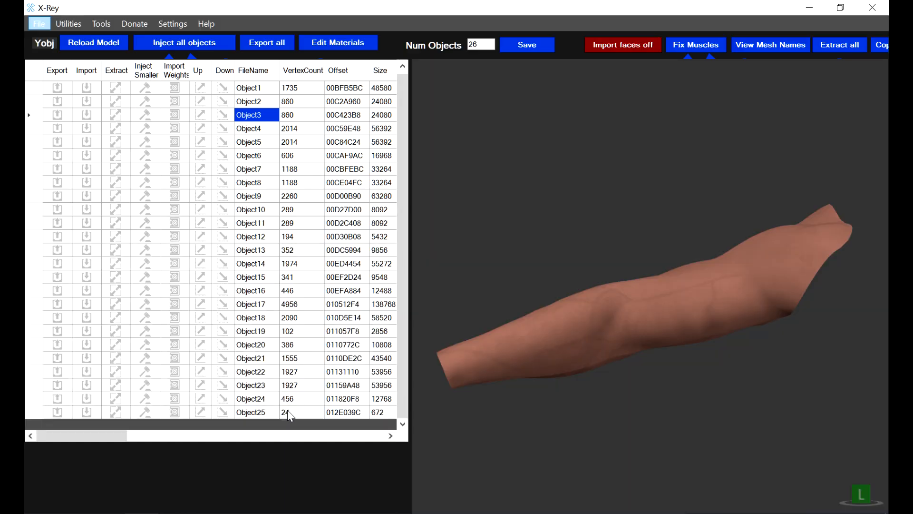
{"action": "left_click", "coordinate": [257, 385]}
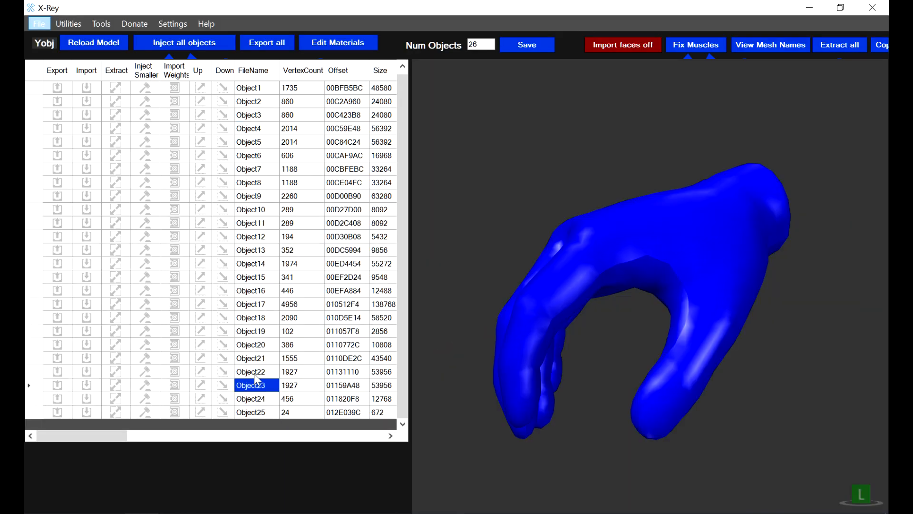
{"action": "left_click", "coordinate": [257, 372]}
{"action": "key", "text": "alt+Tab"}
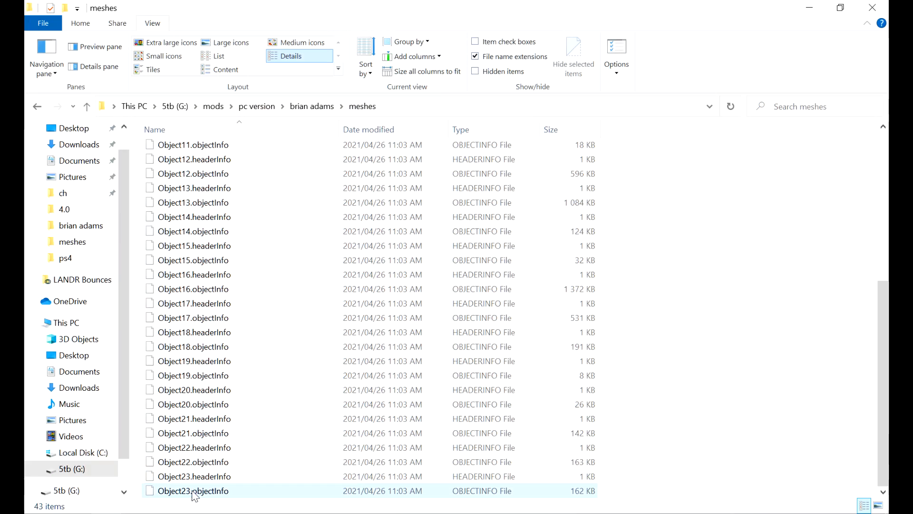
{"action": "left_click", "coordinate": [194, 491]}
{"action": "left_click", "coordinate": [200, 450], "text": "shift"}
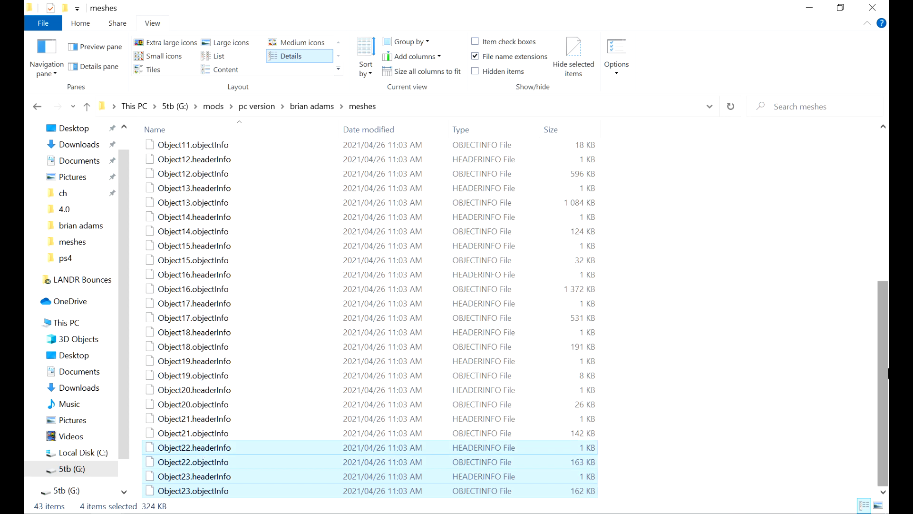
{"action": "key", "text": "shift+Delete"}
{"action": "key", "text": "Return"}
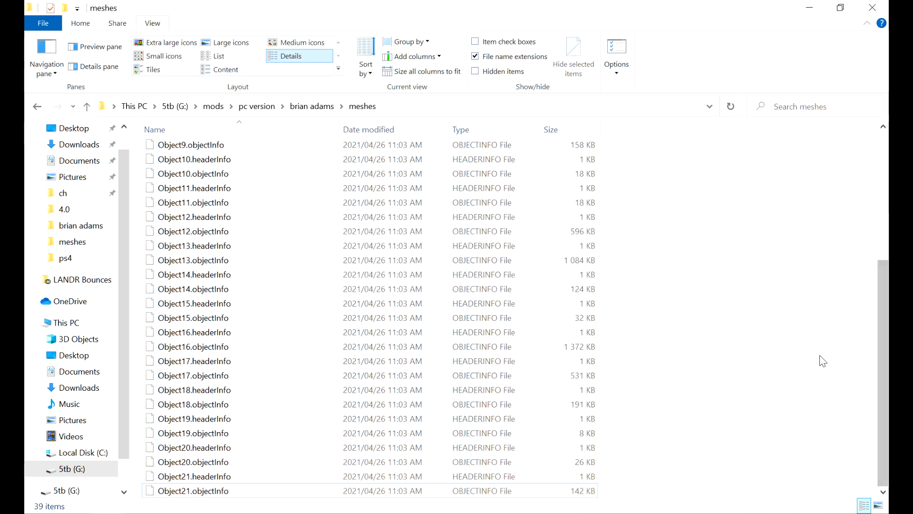
Step: Preview Object21 through Object18 in X-Rey, and permanently delete the headerInfo and objectInfo files of Object18, Object19 and Object20 from the meshes folder
{"action": "key", "text": "alt+Tab"}
{"action": "left_click", "coordinate": [273, 358]}
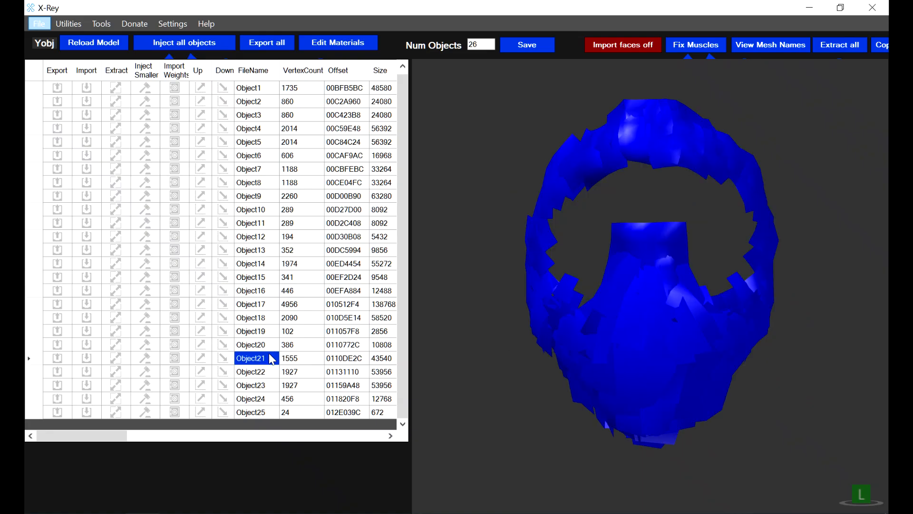
{"action": "left_click", "coordinate": [268, 344]}
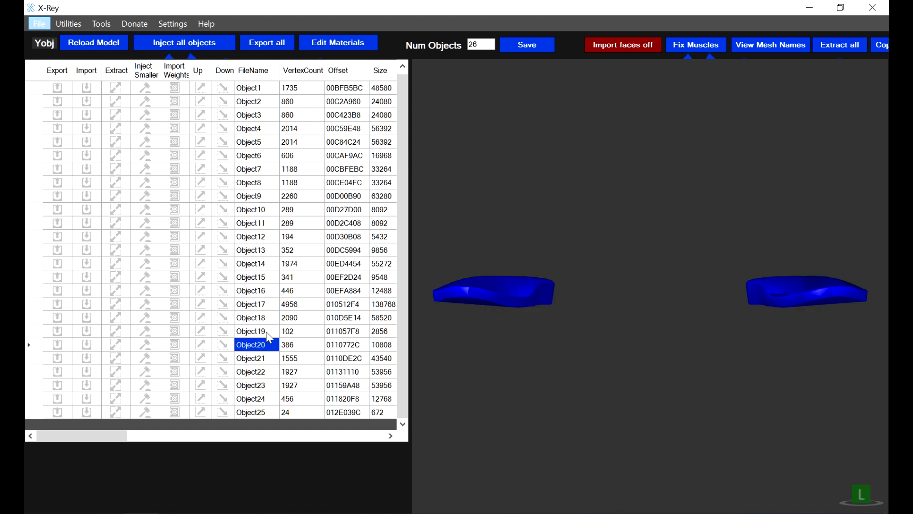
{"action": "left_click", "coordinate": [268, 334]}
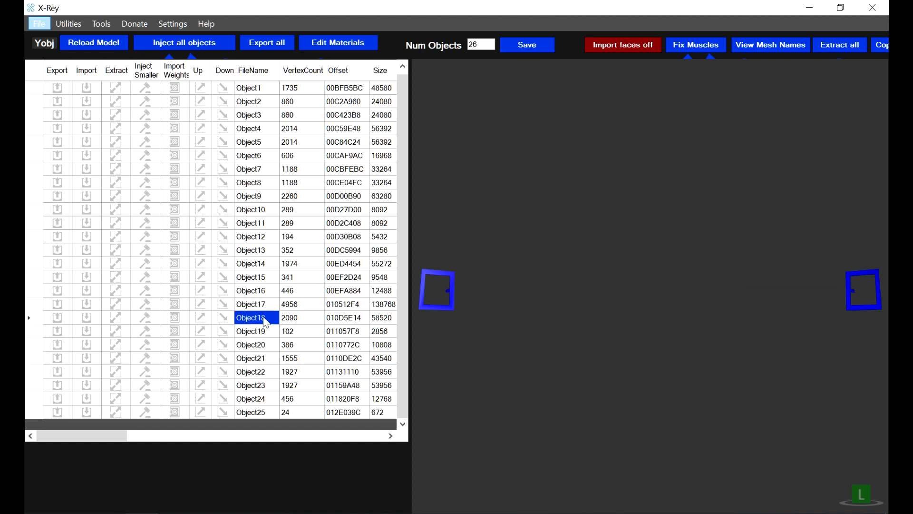
{"action": "key", "text": "alt+Tab"}
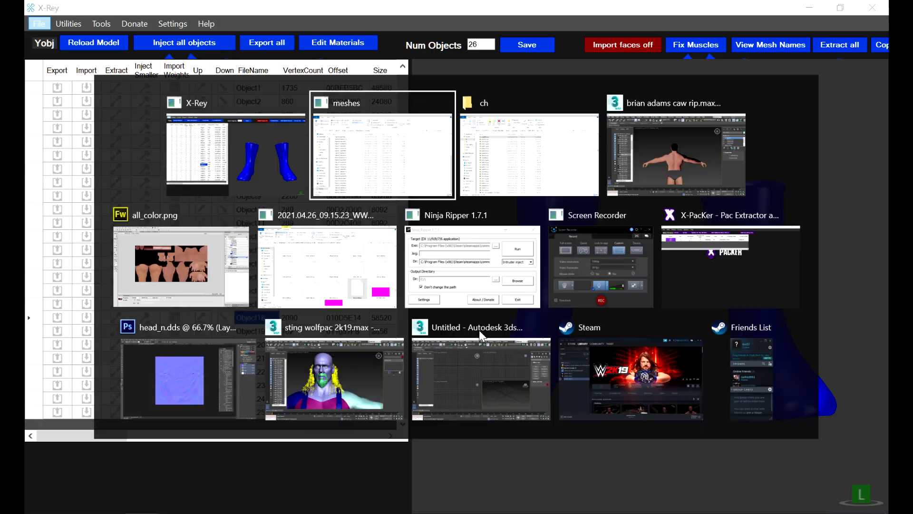
{"action": "left_click", "coordinate": [205, 468]}
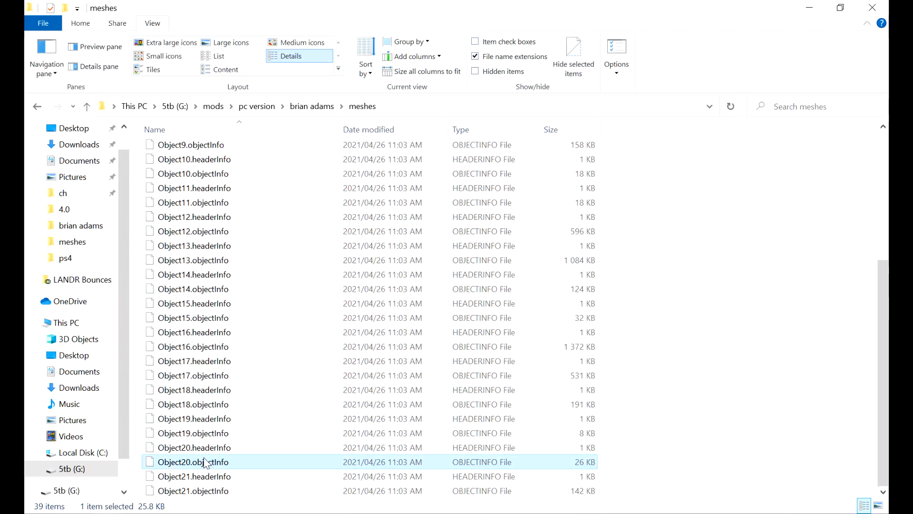
{"action": "left_click", "coordinate": [208, 391], "text": "shift"}
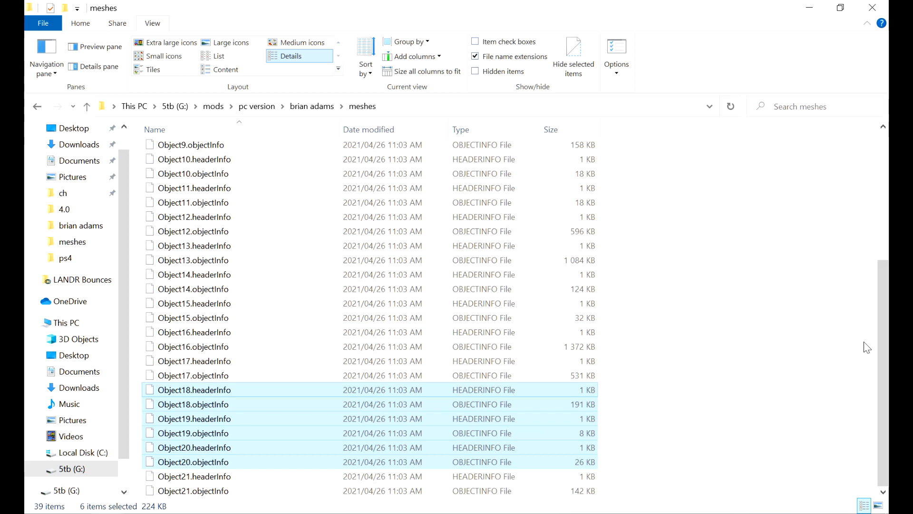
{"action": "key", "text": "shift+Delete"}
{"action": "key", "text": "Return"}
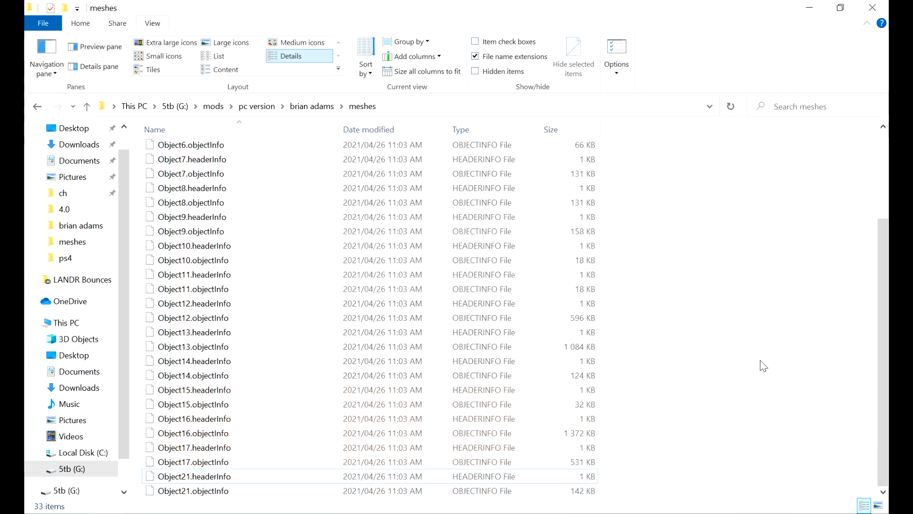
Step: Permanently delete the leftover Object1.headerInfo file from the meshes folder
{"action": "scroll", "coordinate": [708, 412], "scroll_direction": "up", "scroll_amount": 3}
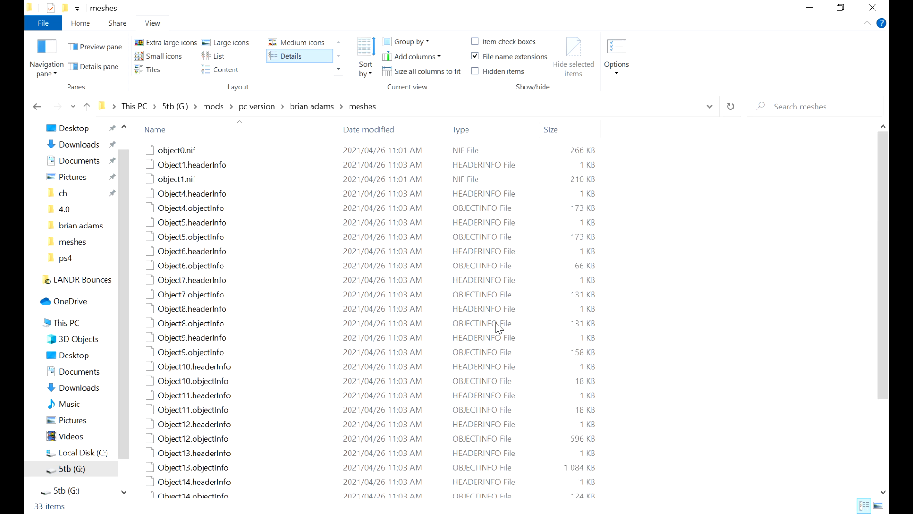
{"action": "left_click", "coordinate": [225, 169]}
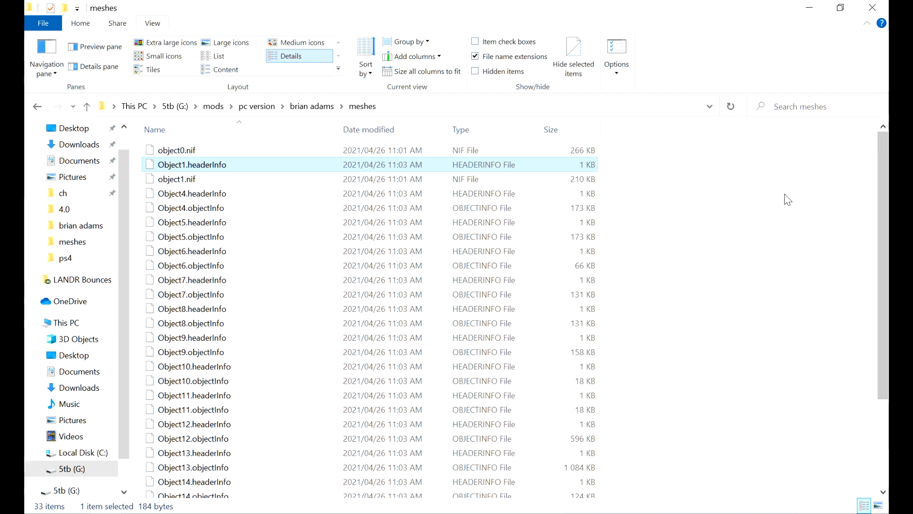
{"action": "key", "text": "shift+Delete"}
{"action": "key", "text": "Return"}
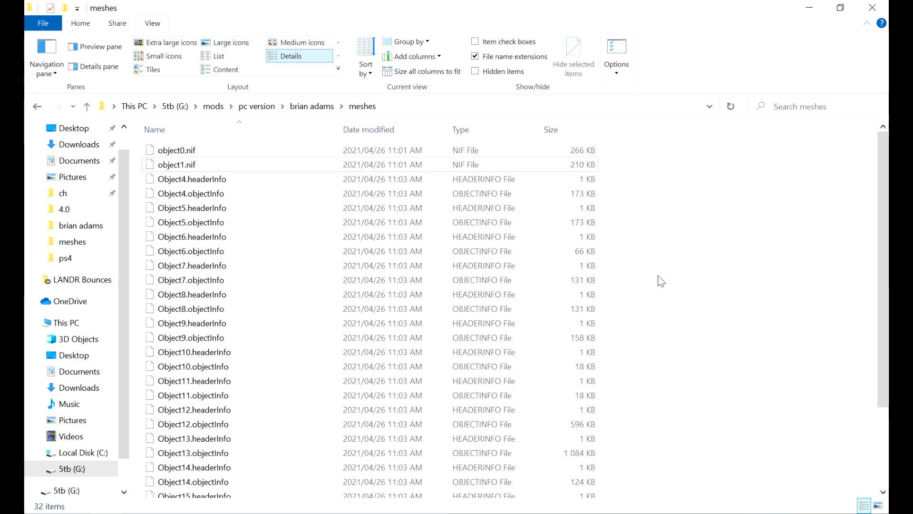
Step: Switch to X-Rey, start creating a new yobj file, and select 0000.yobj from the brian adams folder as the template
{"action": "left_click", "coordinate": [142, 513]}
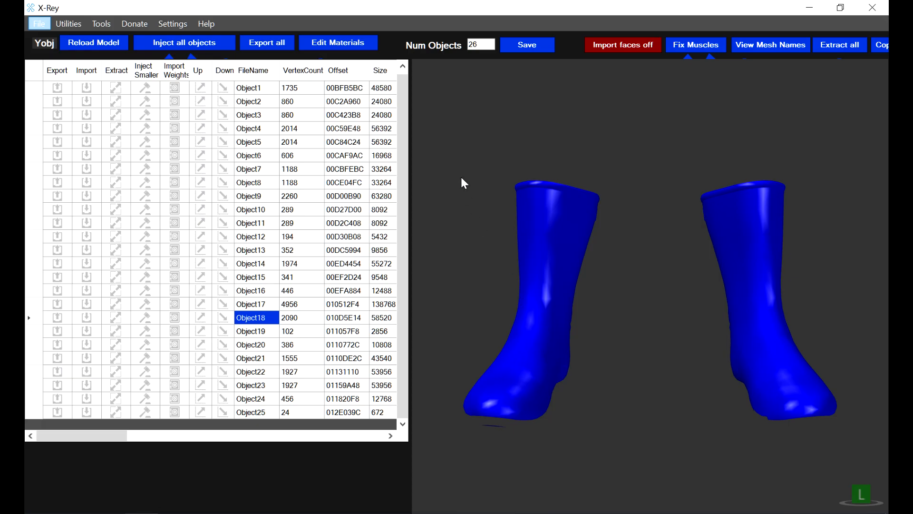
{"action": "left_click", "coordinate": [39, 23]}
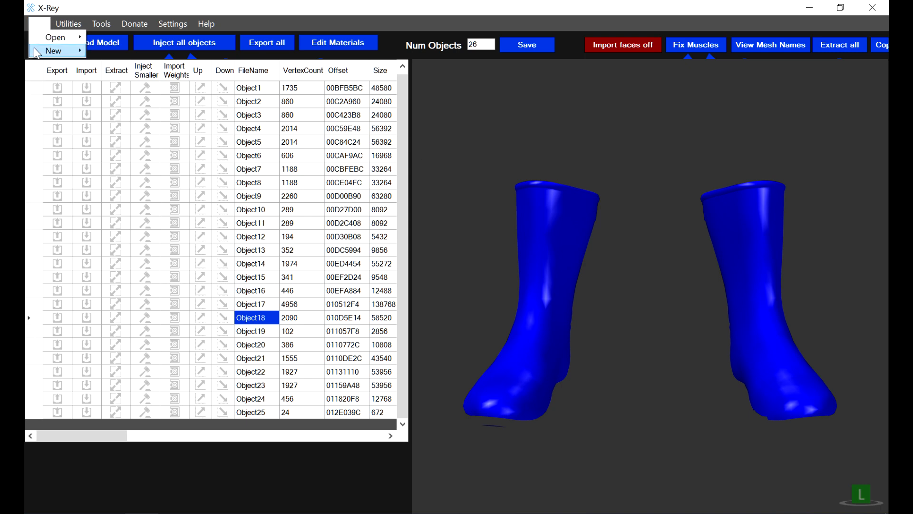
{"action": "mouse_move", "coordinate": [36, 52]}
{"action": "left_click", "coordinate": [125, 51]}
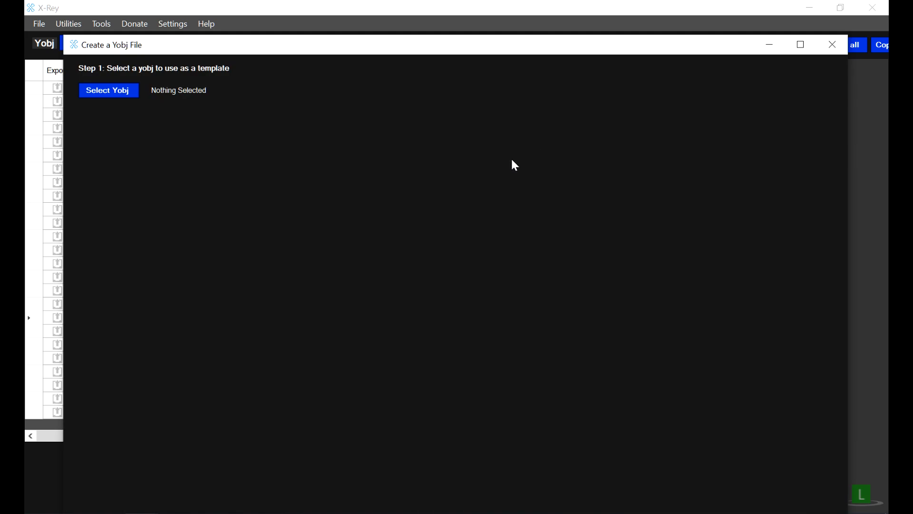
{"action": "left_click", "coordinate": [108, 90]}
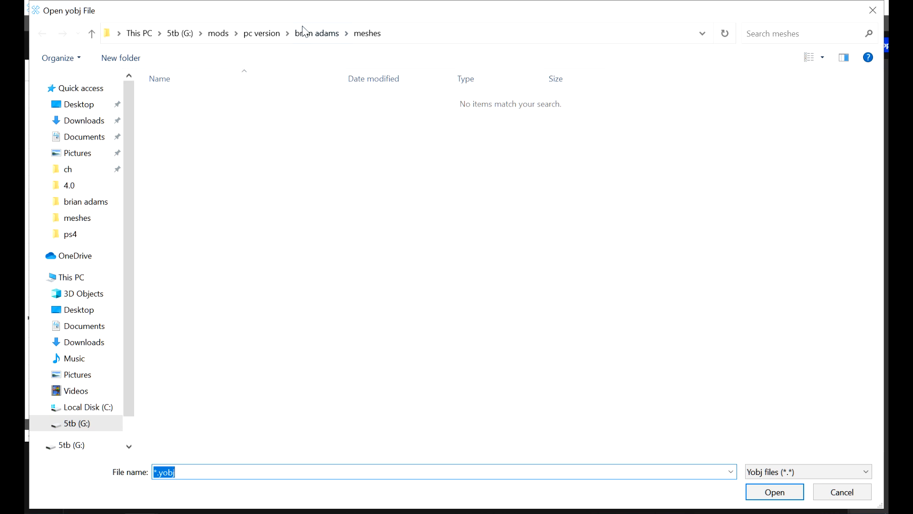
{"action": "left_click", "coordinate": [315, 33]}
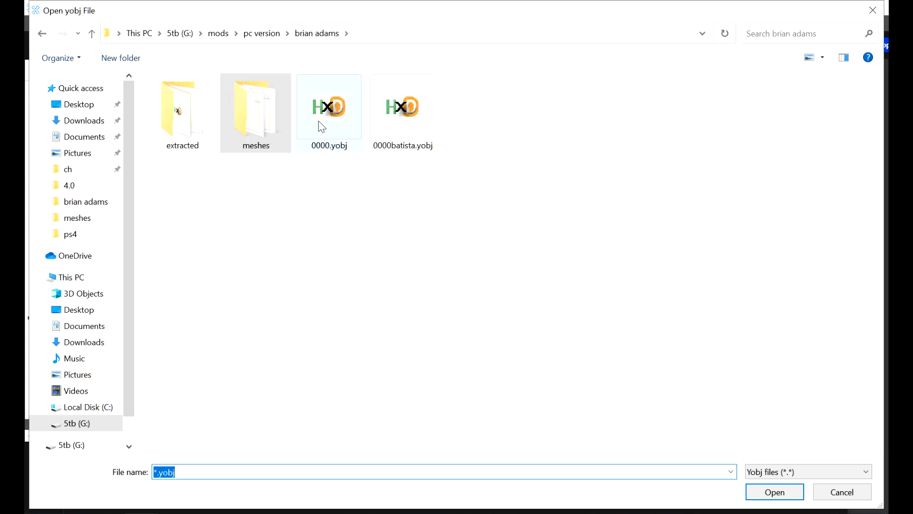
{"action": "double_click", "coordinate": [321, 126]}
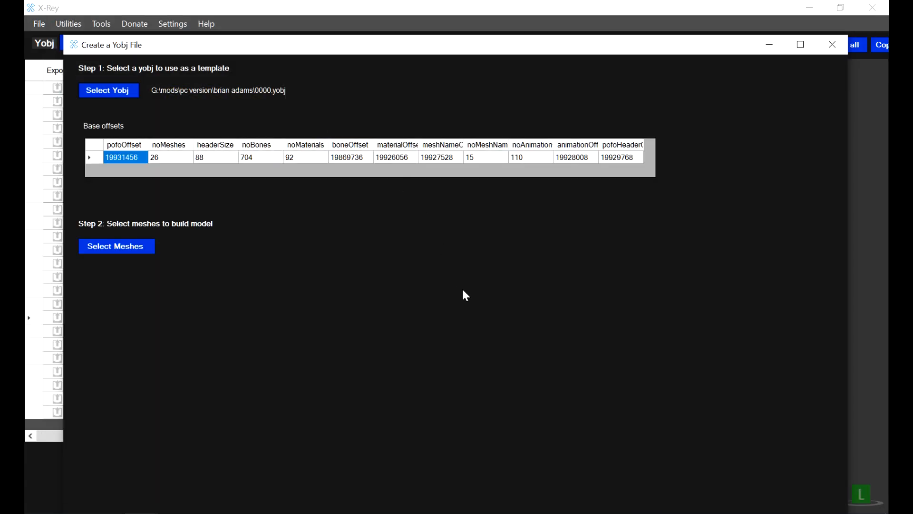
Step: Load all the mesh files from the meshes folder to build the model
{"action": "left_click", "coordinate": [119, 249]}
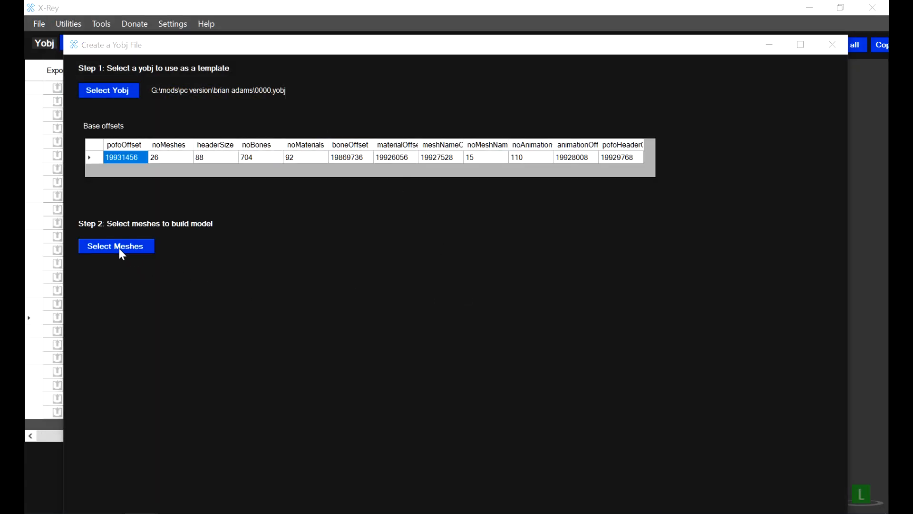
{"action": "double_click", "coordinate": [249, 122]}
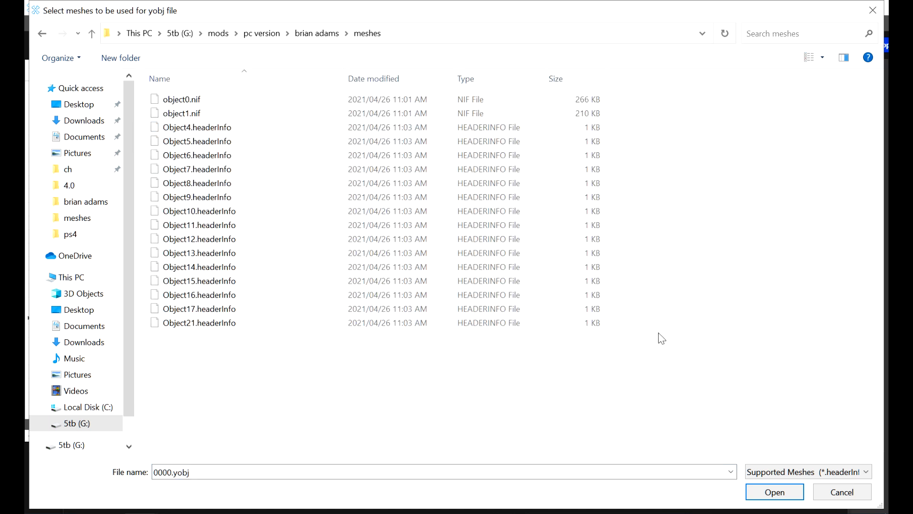
{"action": "key", "text": "ctrl+a"}
{"action": "left_click", "coordinate": [767, 493]}
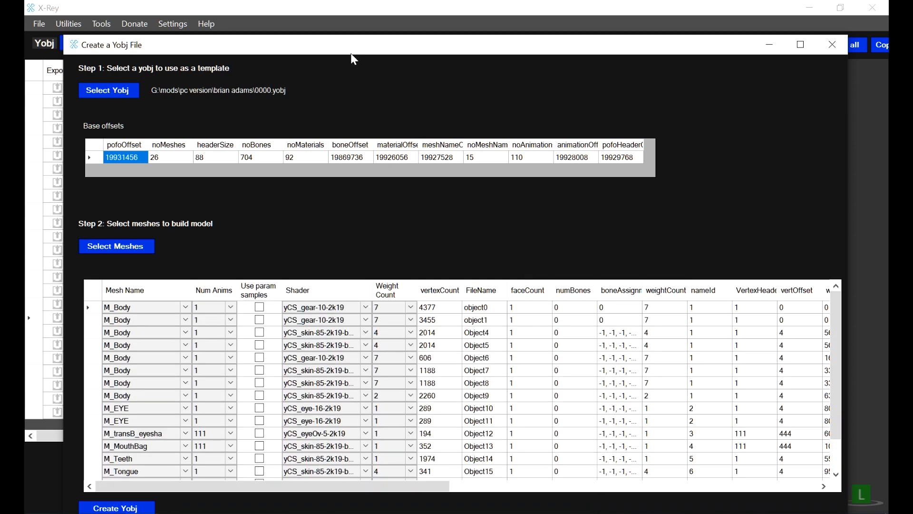
{"action": "left_click_drag", "start_coordinate": [352, 54], "coordinate": [350, 34]}
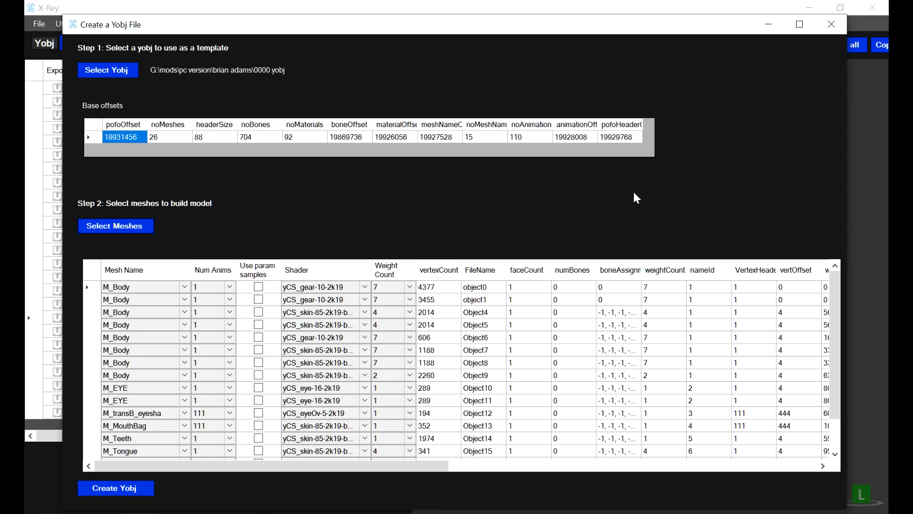
Step: Assign the mesh name M_Head to object0 and set its Num Anims to 111
{"action": "left_click", "coordinate": [184, 289]}
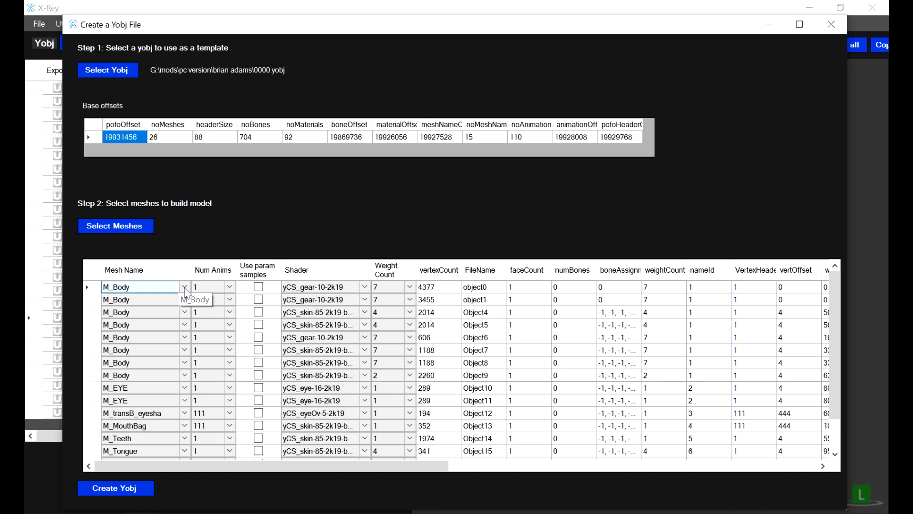
{"action": "left_click", "coordinate": [185, 288]}
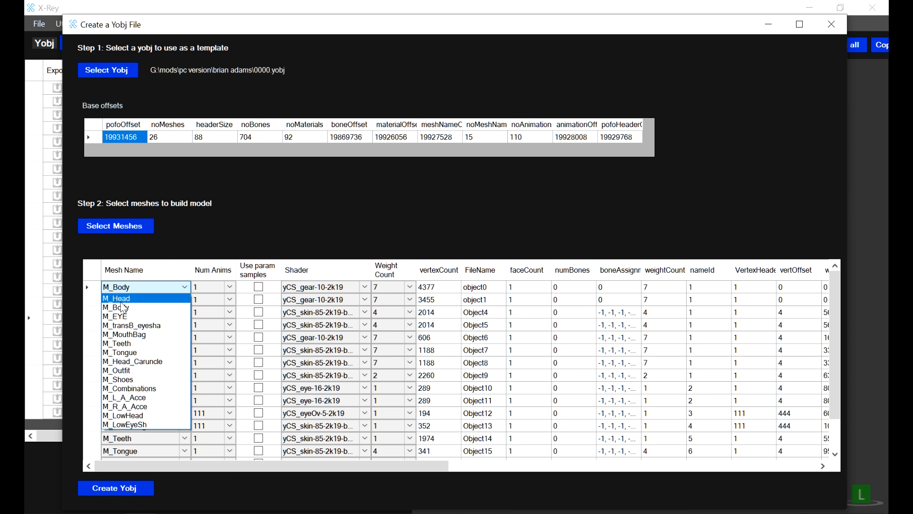
{"action": "left_click", "coordinate": [122, 302]}
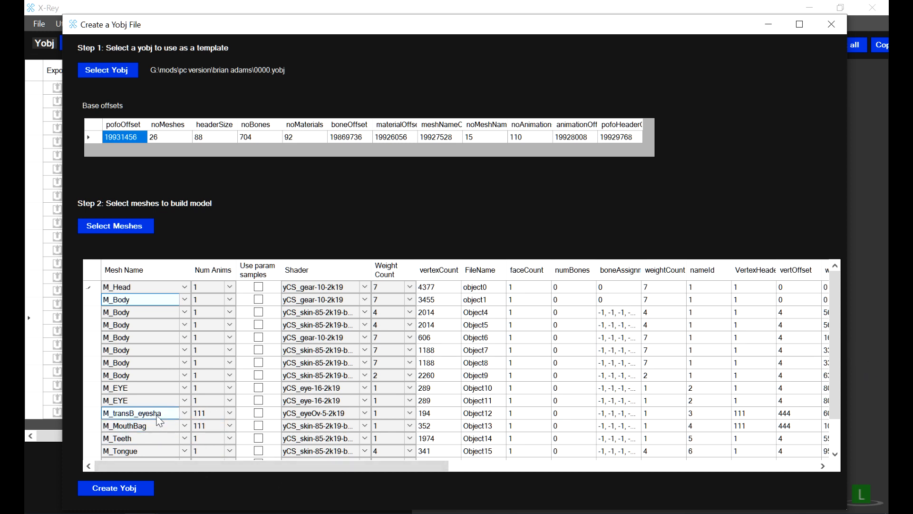
{"action": "scroll", "coordinate": [201, 420], "scroll_direction": "down", "scroll_amount": 1}
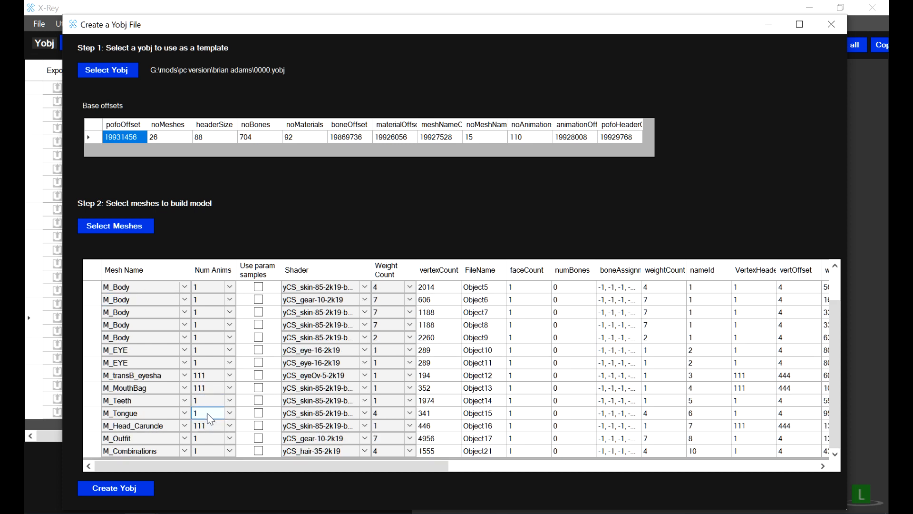
{"action": "scroll", "coordinate": [219, 371], "scroll_direction": "up", "scroll_amount": 1}
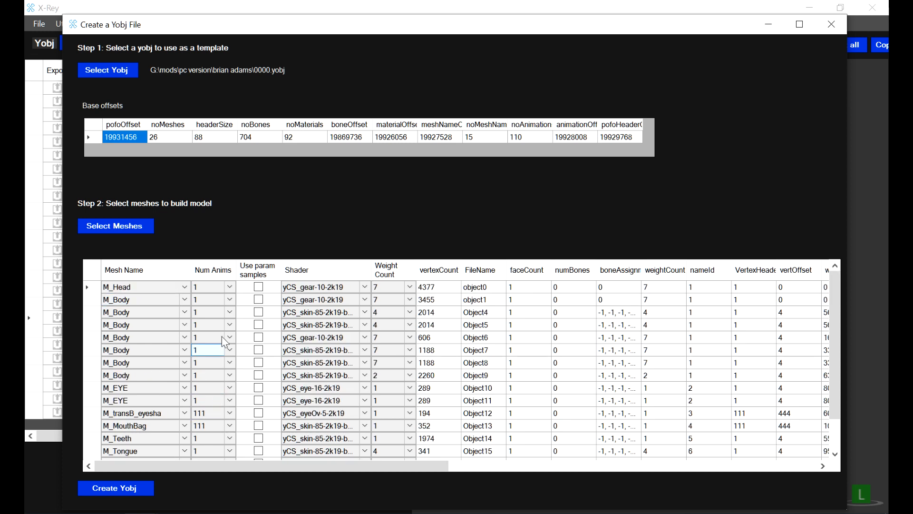
{"action": "left_click", "coordinate": [230, 287]}
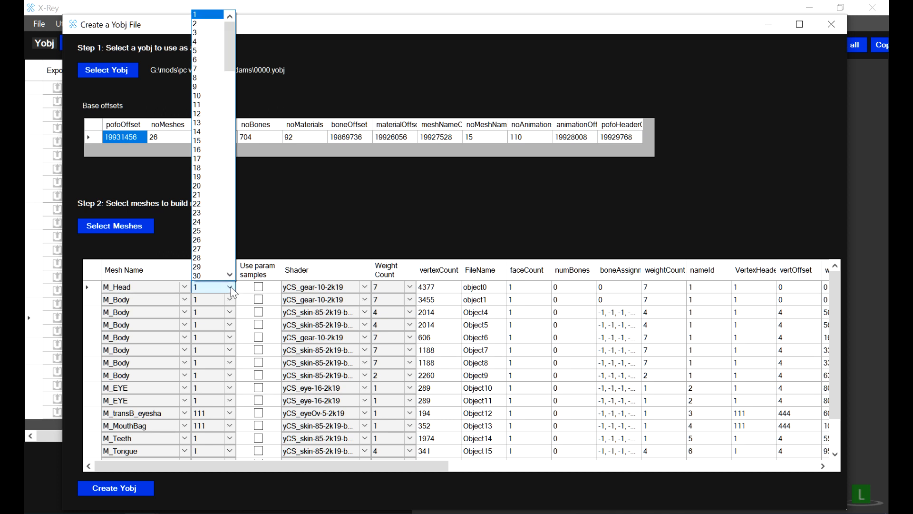
{"action": "type", "text": "111"}
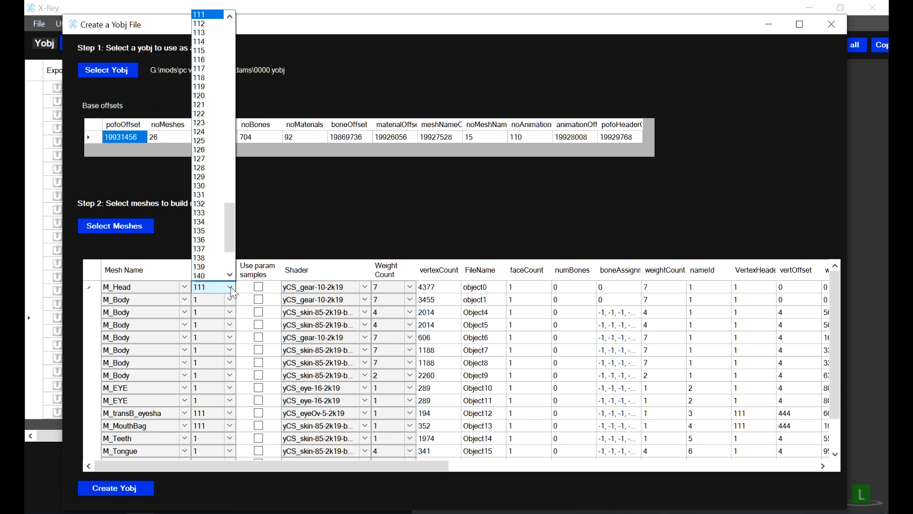
{"action": "key", "text": "Return"}
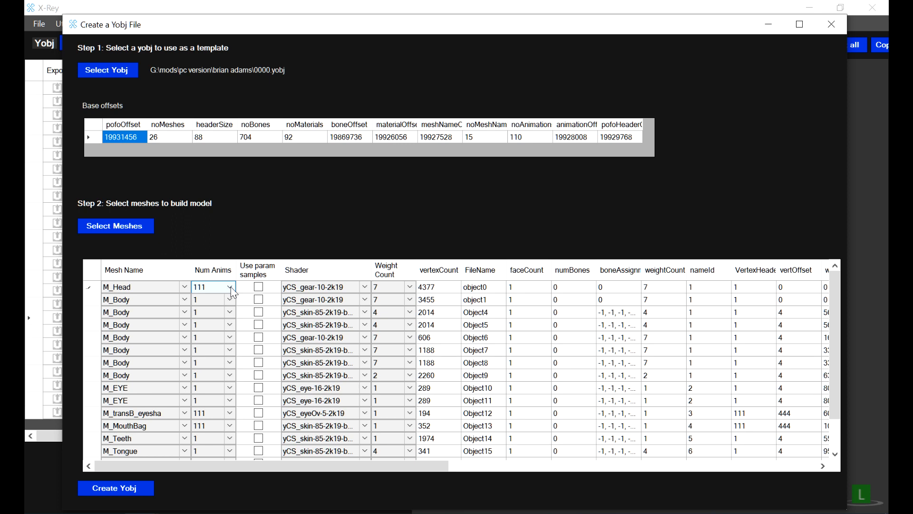
Step: Set the shader of object0 to yCS_skin-104-2k19-head
{"action": "left_click", "coordinate": [367, 289]}
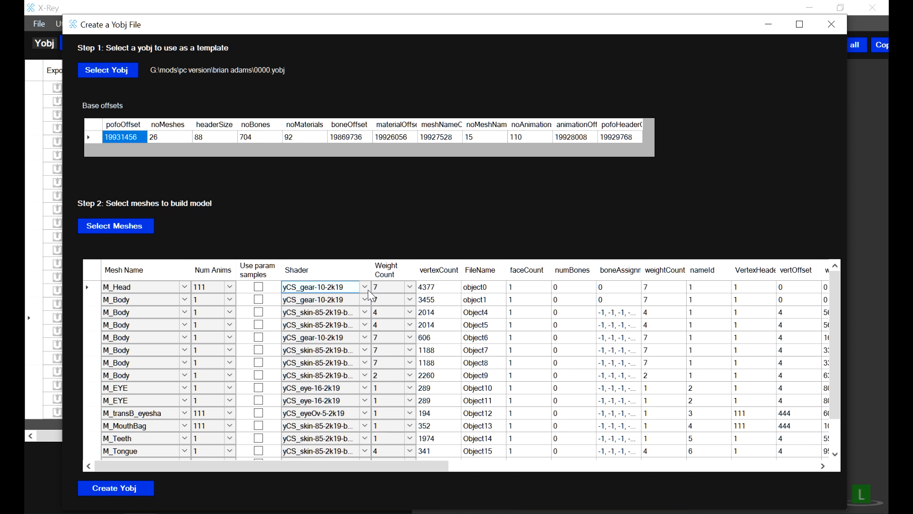
{"action": "left_click", "coordinate": [368, 292]}
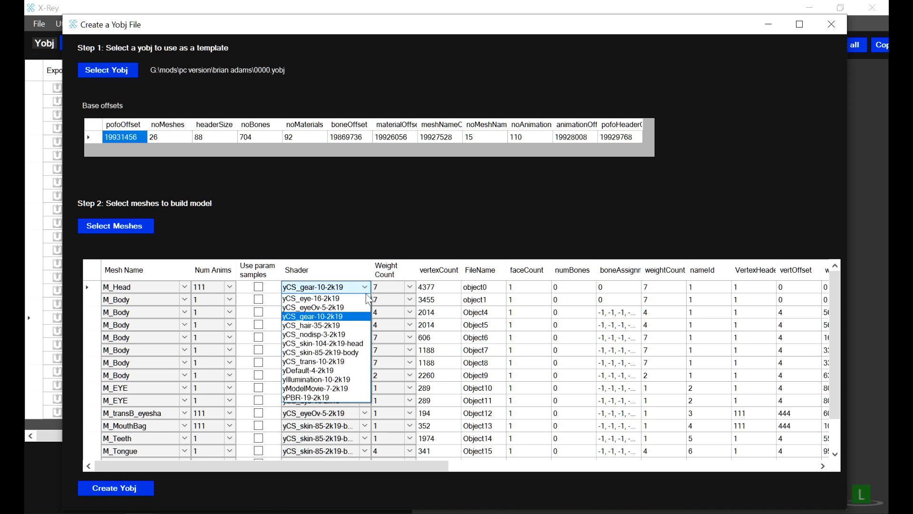
{"action": "left_click", "coordinate": [355, 344]}
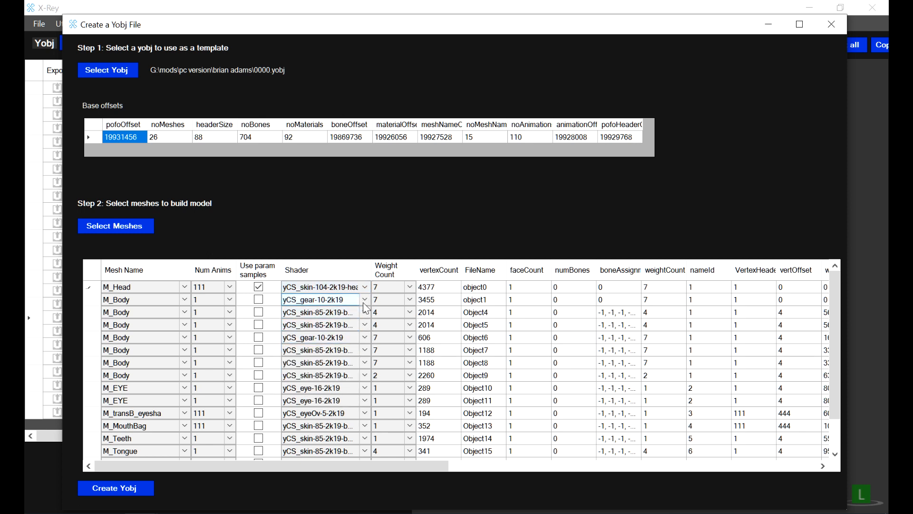
{"action": "left_click", "coordinate": [367, 302]}
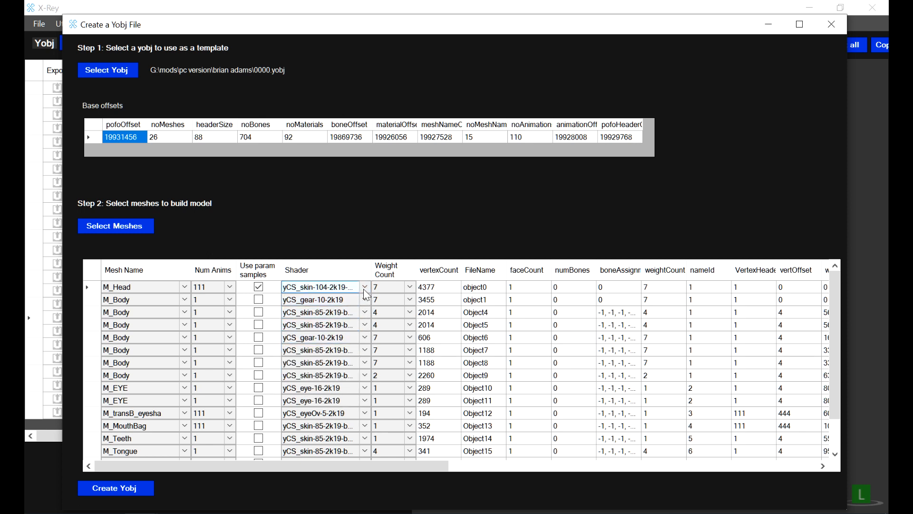
{"action": "left_click", "coordinate": [364, 290]}
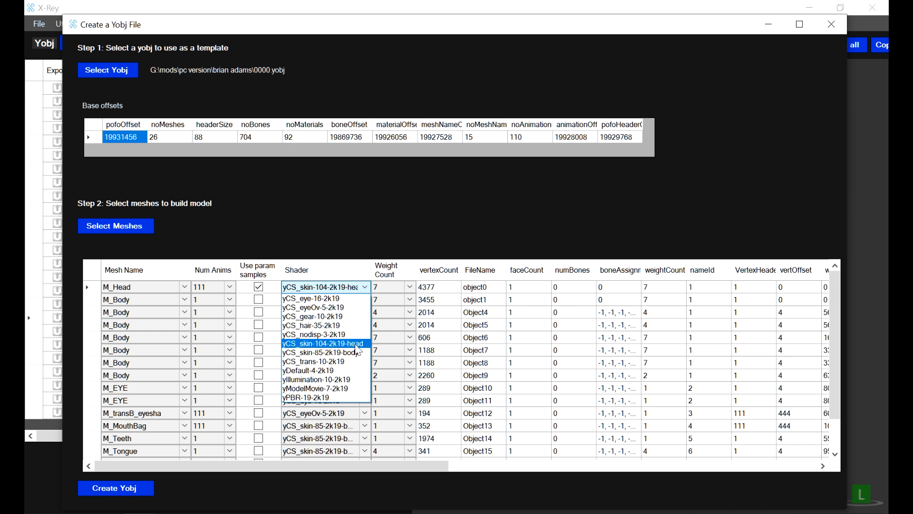
{"action": "left_click", "coordinate": [359, 345]}
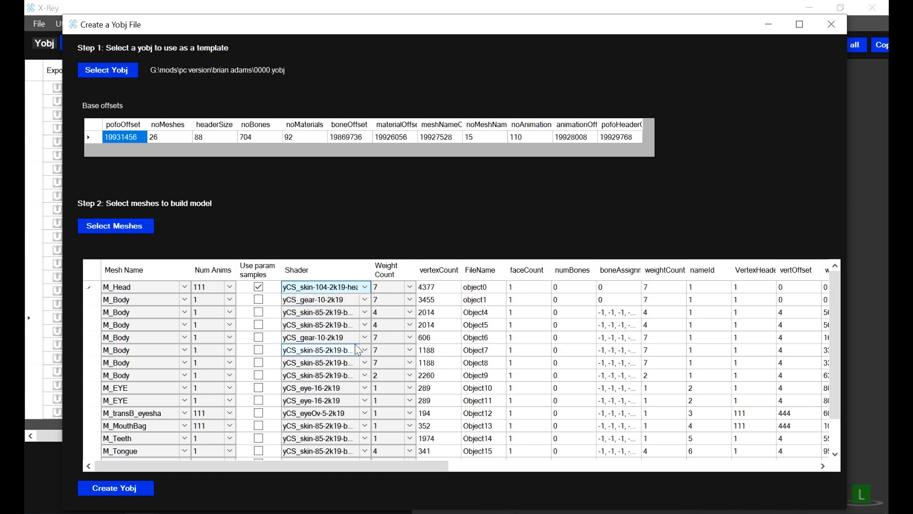
Step: Set the shader of object1 to yCS_skin-85-2k19-body
{"action": "left_click", "coordinate": [365, 301]}
{"action": "left_click", "coordinate": [367, 300]}
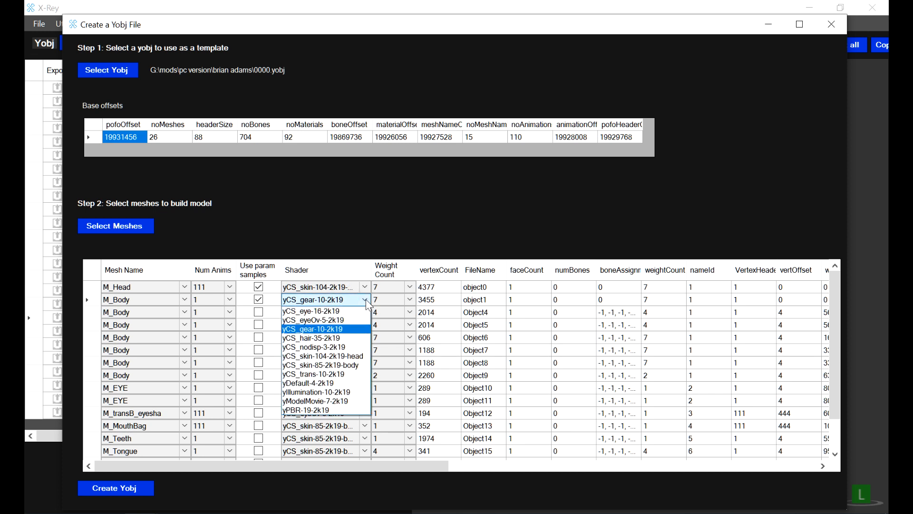
{"action": "left_click", "coordinate": [351, 365]}
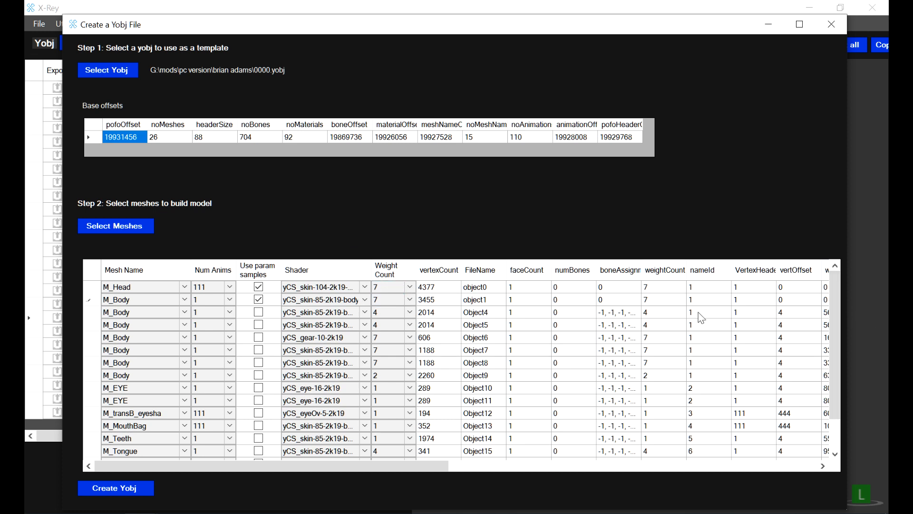
Step: Create the yobj from the listed meshes, save it as 0000 in the meshes folder, and close the creation window
{"action": "scroll", "coordinate": [835, 309], "scroll_direction": "down", "scroll_amount": 1}
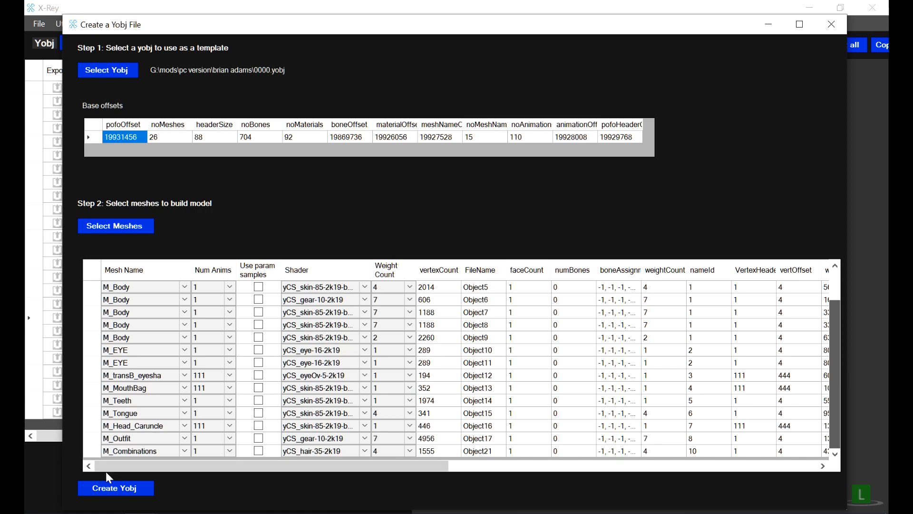
{"action": "left_click", "coordinate": [101, 490]}
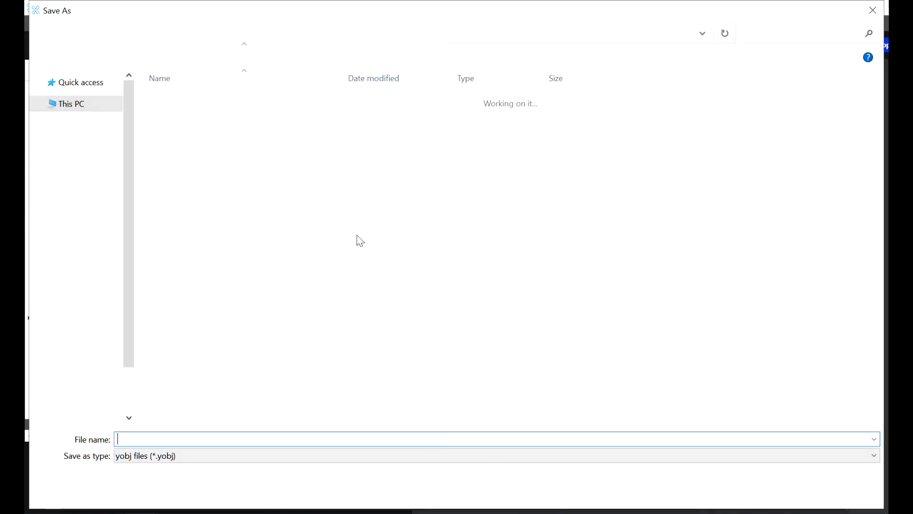
{"action": "type", "text": "0000"}
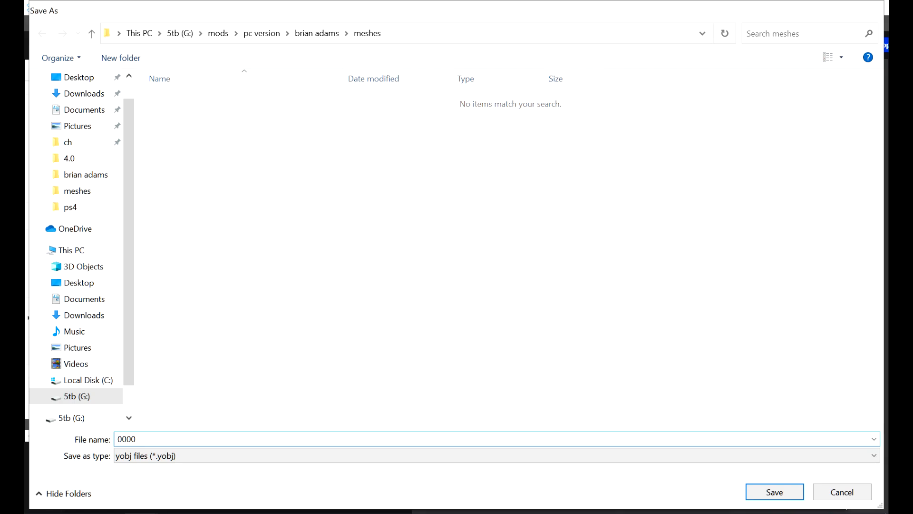
{"action": "key", "text": "Return"}
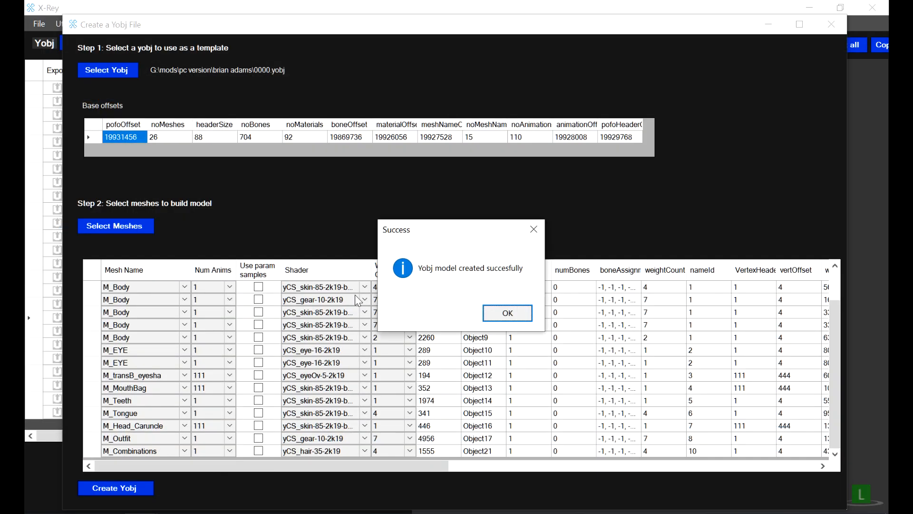
{"action": "left_click", "coordinate": [508, 313]}
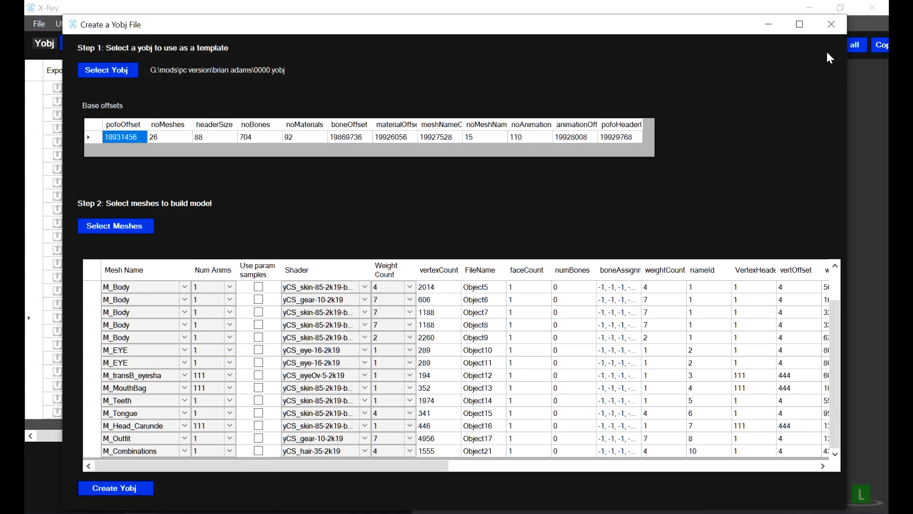
{"action": "left_click", "coordinate": [831, 32]}
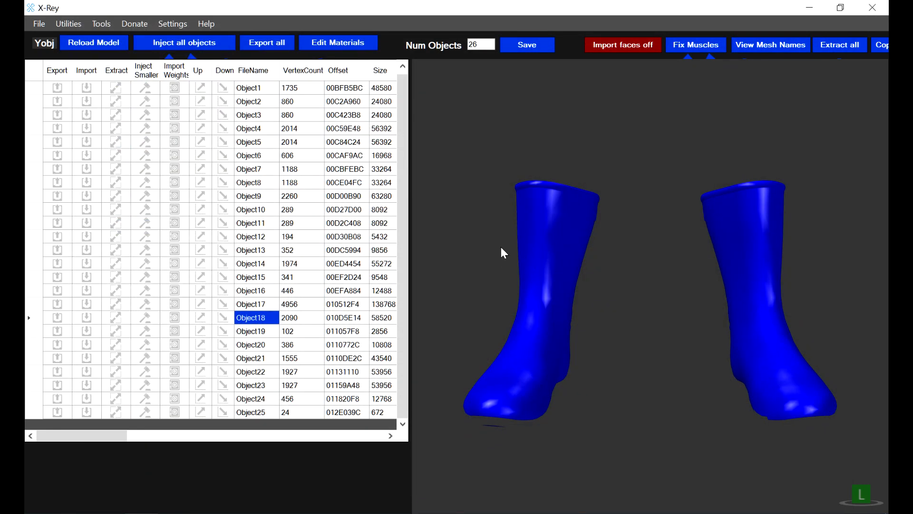
Step: Open the new 0000.yobj from the meshes folder, preview Object0, Object1 and Object2 individually, and reload the full model
{"action": "key", "text": "ctrl+o"}
{"action": "double_click", "coordinate": [175, 106]}
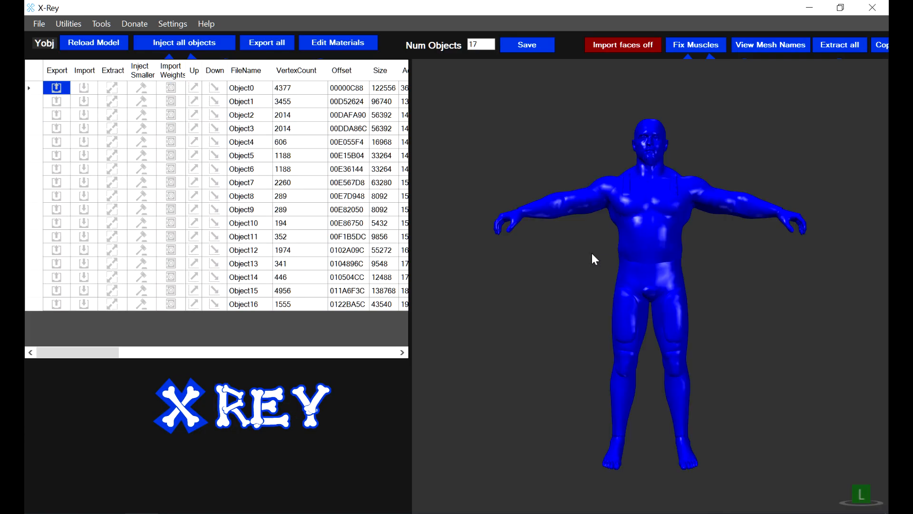
{"action": "left_click", "coordinate": [242, 90]}
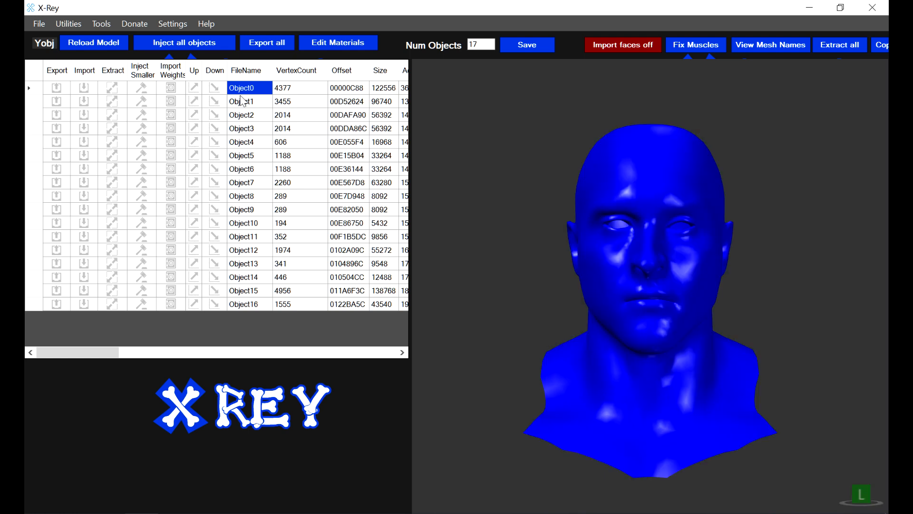
{"action": "left_click", "coordinate": [244, 105]}
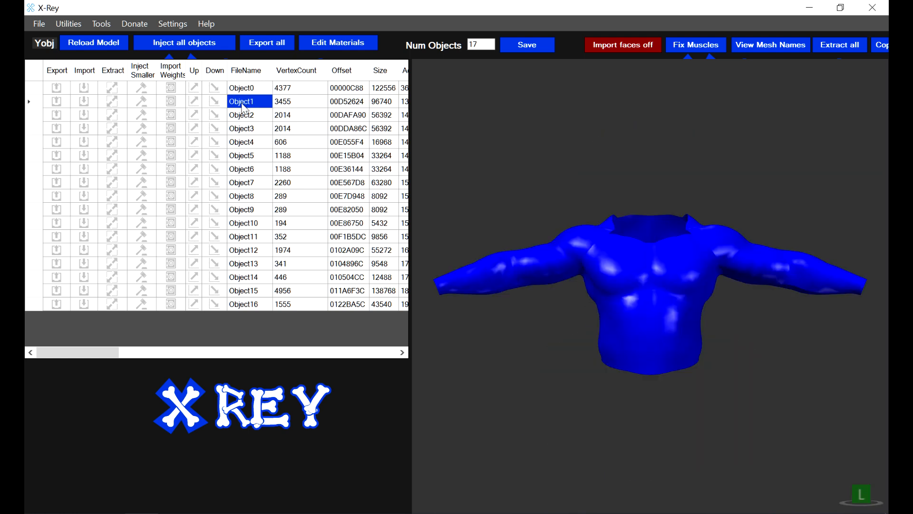
{"action": "left_click", "coordinate": [245, 115]}
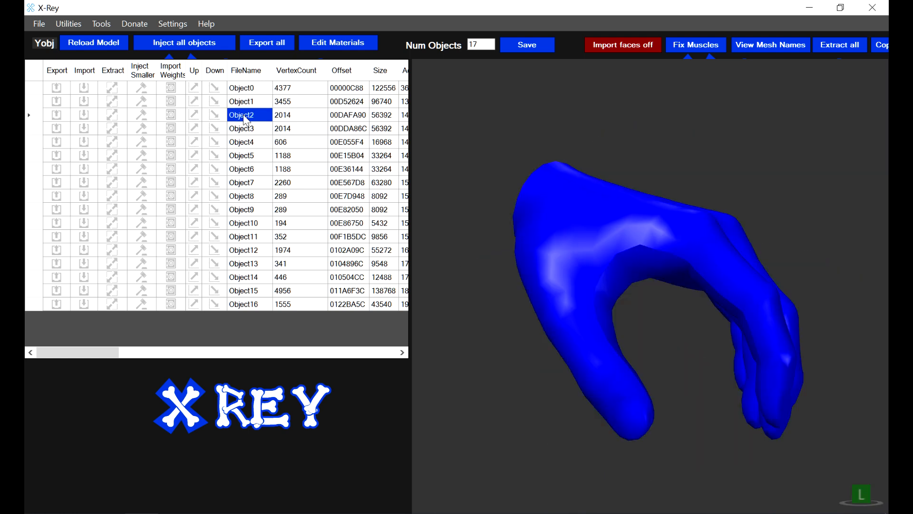
{"action": "left_click", "coordinate": [246, 103]}
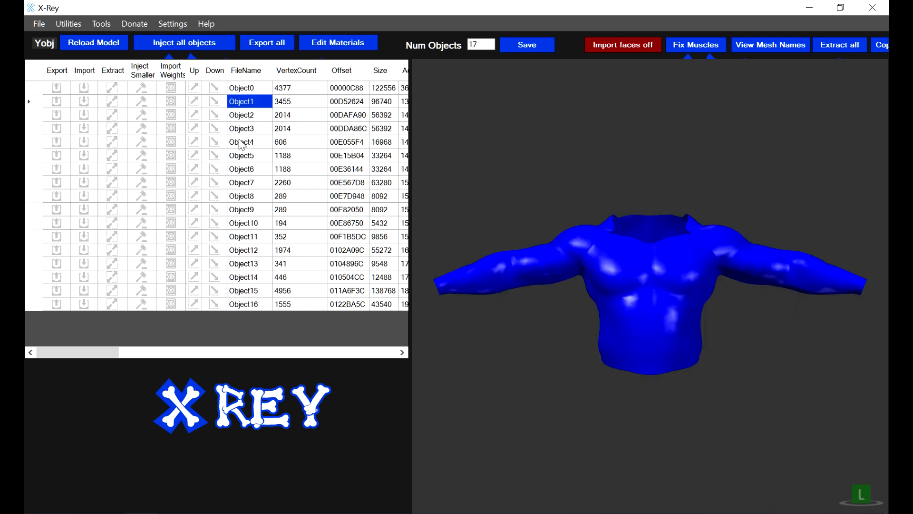
{"action": "left_click", "coordinate": [92, 45]}
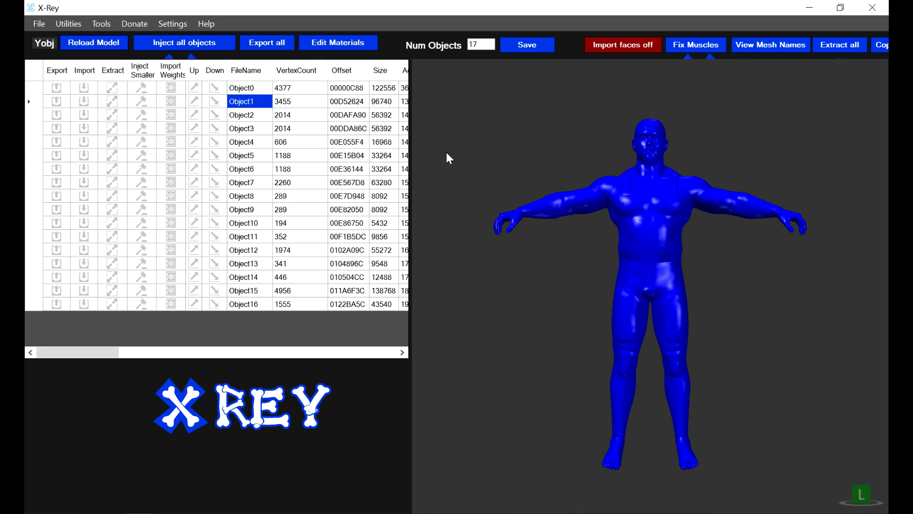
Step: Examine Object0's shader parameters and the model's material list
{"action": "left_click", "coordinate": [244, 89]}
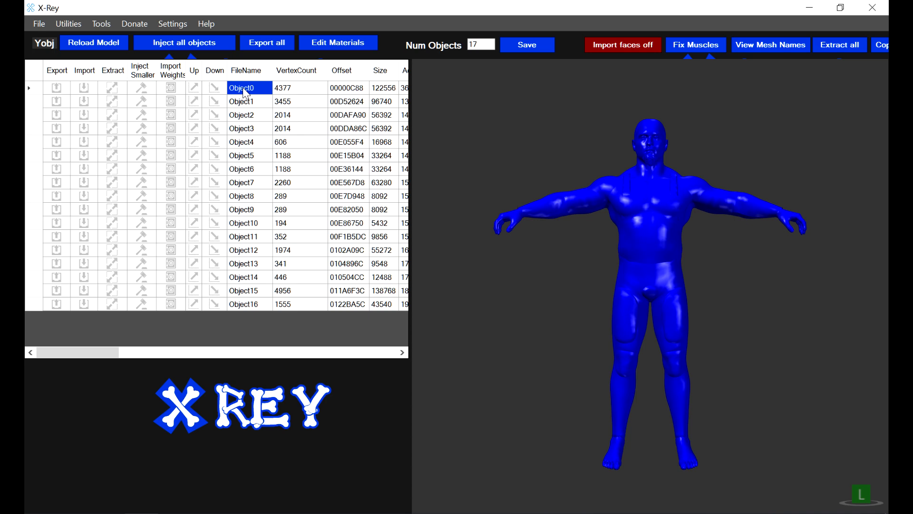
{"action": "right_click", "coordinate": [246, 94]}
{"action": "left_click", "coordinate": [267, 122]}
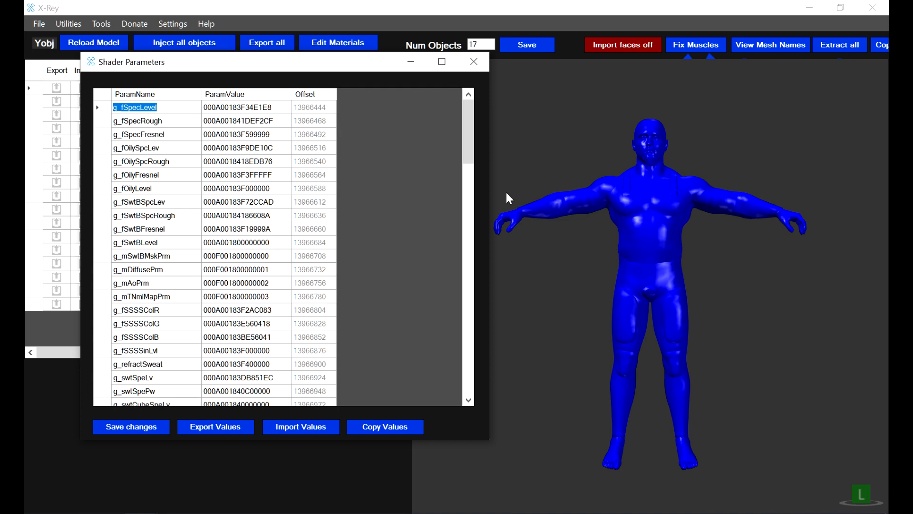
{"action": "left_click", "coordinate": [473, 62]}
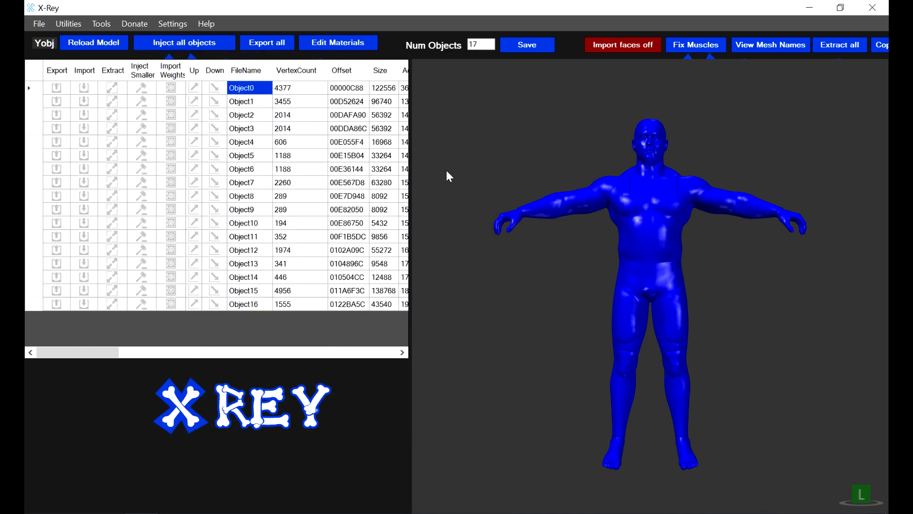
{"action": "left_click", "coordinate": [338, 43]}
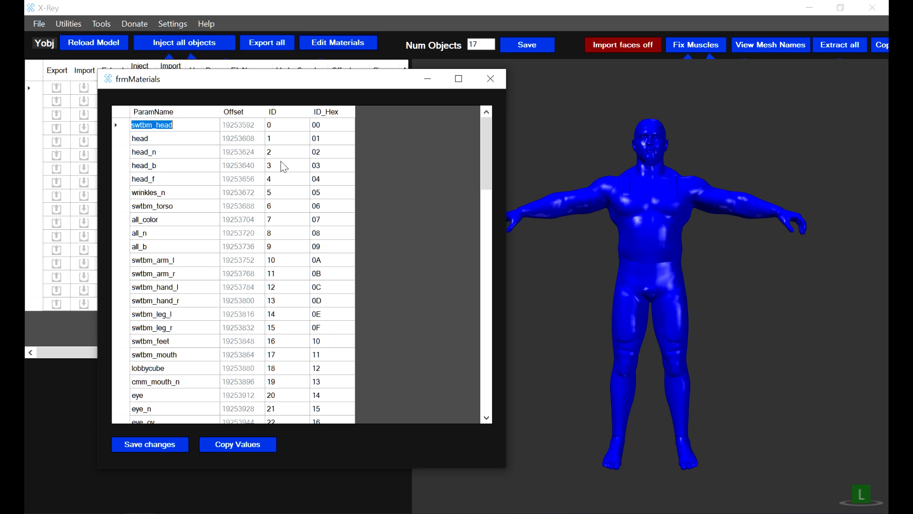
{"action": "left_click", "coordinate": [490, 79]}
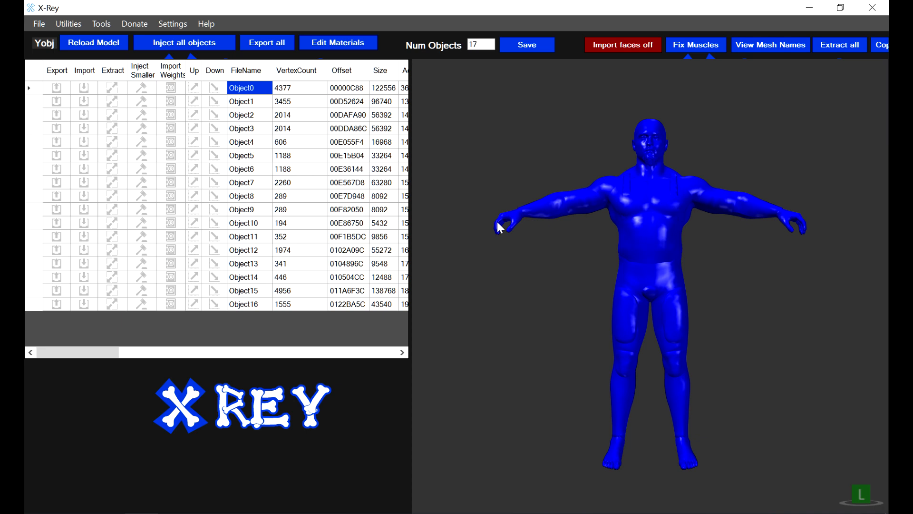
Step: Open the original template 0000.yobj from the brian adams folder
{"action": "key", "text": "ctrl+o"}
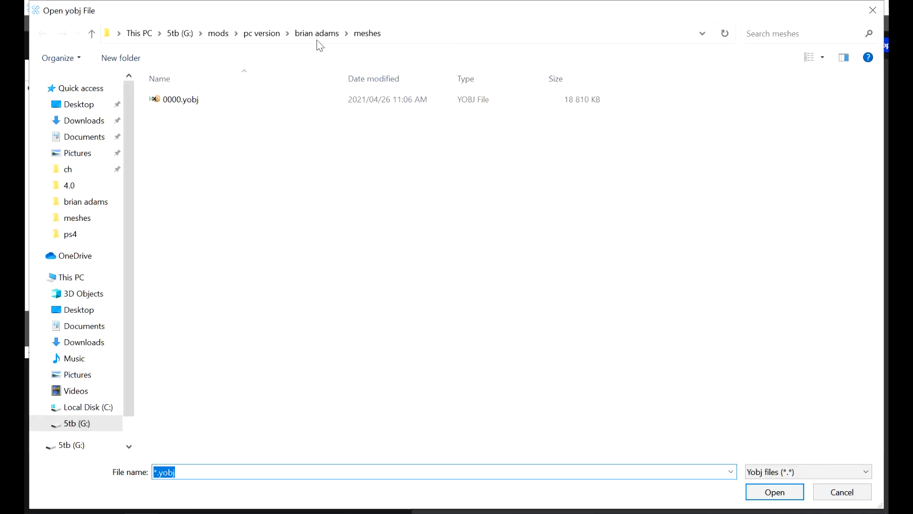
{"action": "left_click", "coordinate": [312, 33]}
{"action": "double_click", "coordinate": [330, 114]}
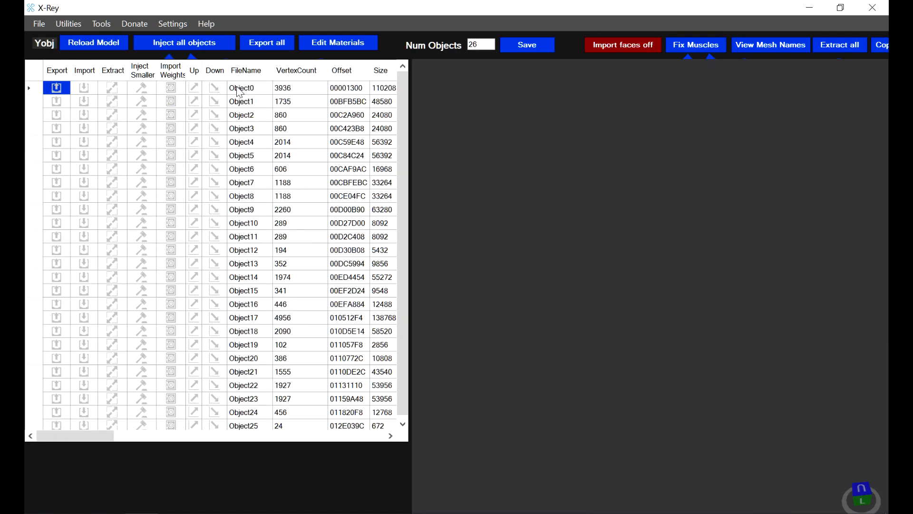
Step: Export the shader parameter values of the template's Object0 to shader_params.csv in the brian adams folder
{"action": "left_click", "coordinate": [239, 92]}
{"action": "right_click", "coordinate": [239, 92]}
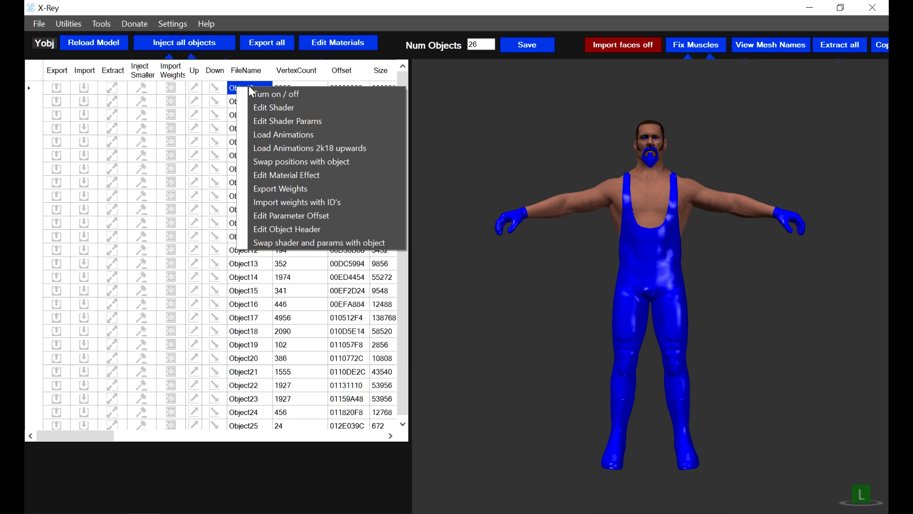
{"action": "left_click", "coordinate": [264, 121]}
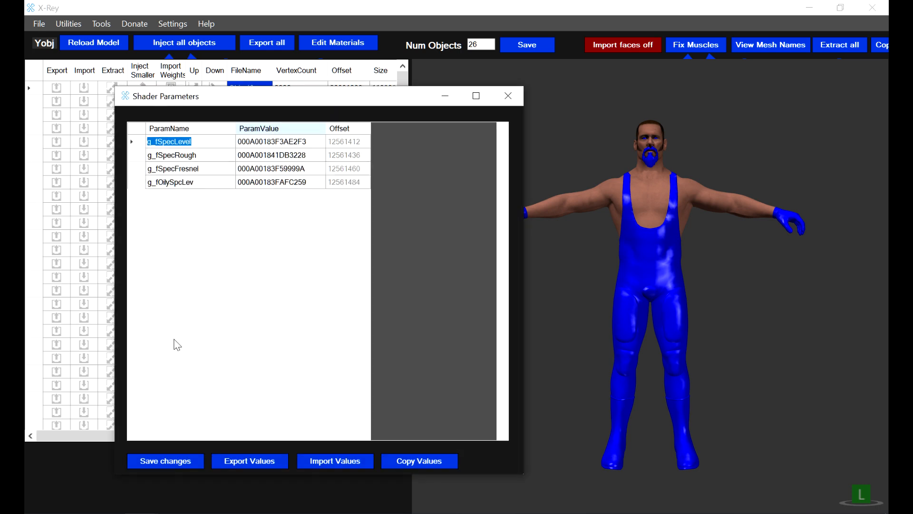
{"action": "left_click", "coordinate": [235, 460]}
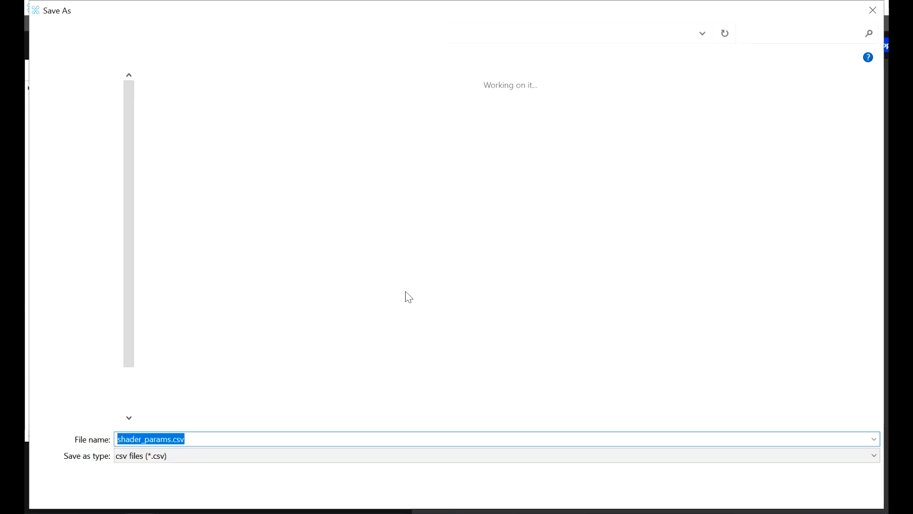
{"action": "left_click", "coordinate": [774, 491]}
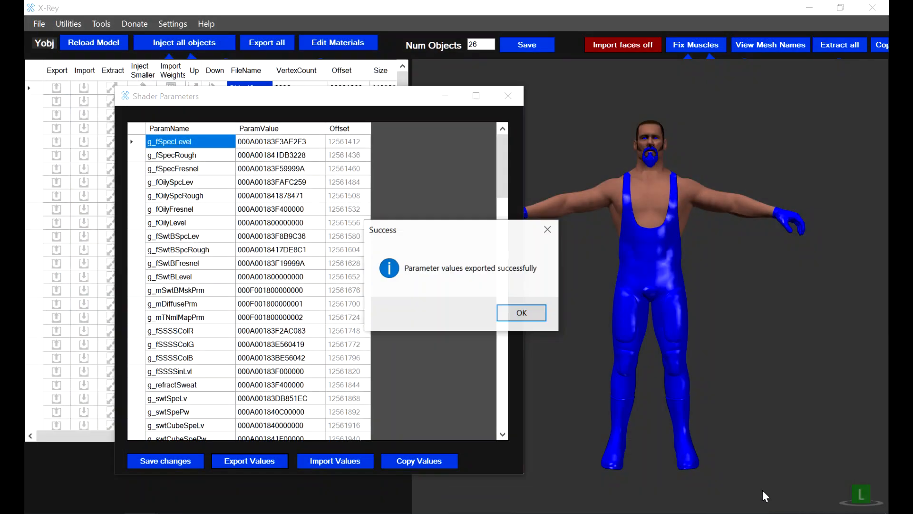
{"action": "left_click", "coordinate": [522, 313]}
{"action": "left_click", "coordinate": [509, 96]}
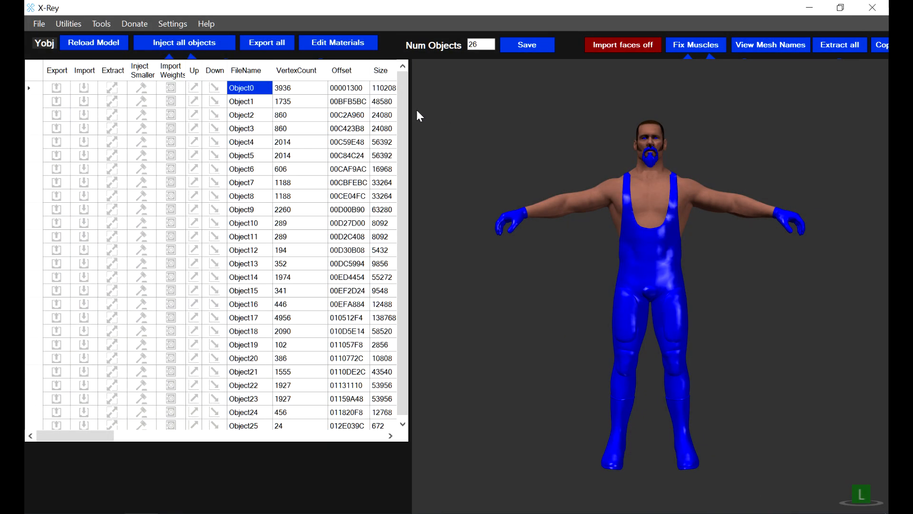
{"action": "left_click", "coordinate": [239, 101]}
{"action": "right_click", "coordinate": [239, 101]}
{"action": "left_click", "coordinate": [255, 135]}
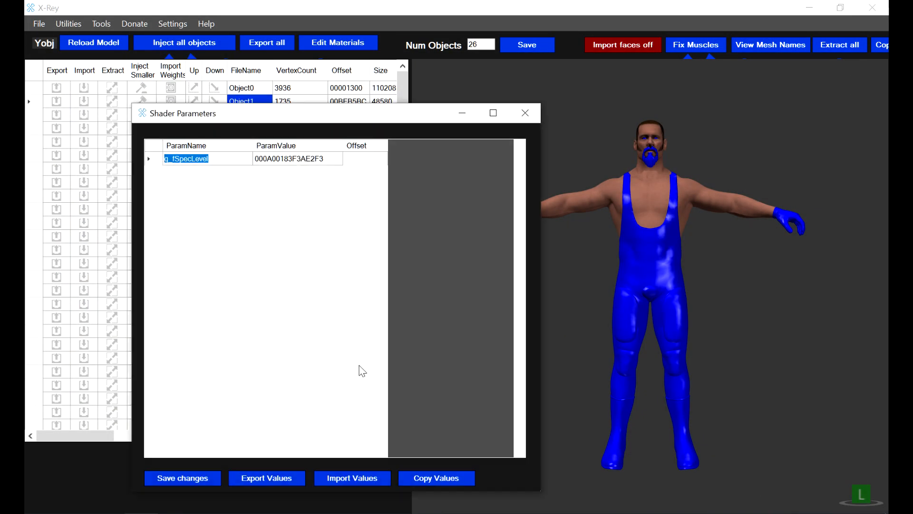
{"action": "left_click", "coordinate": [260, 478]}
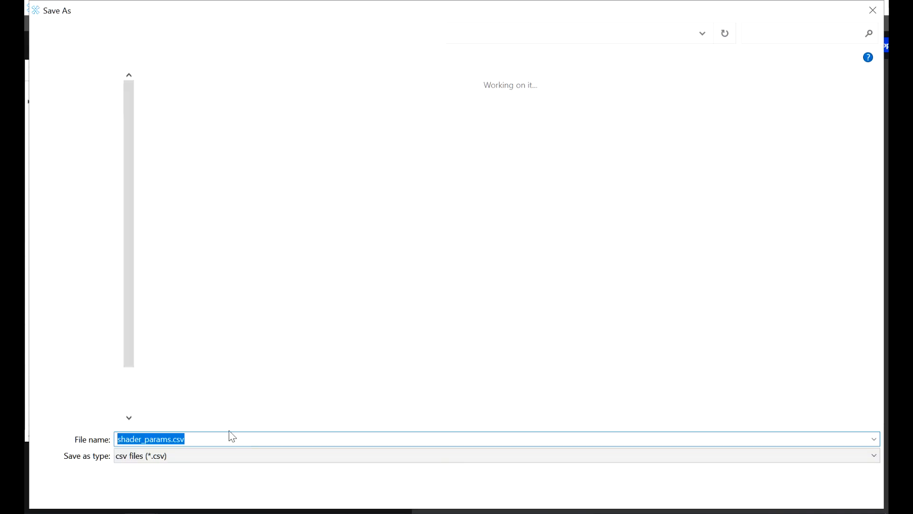
{"action": "left_click", "coordinate": [171, 439]}
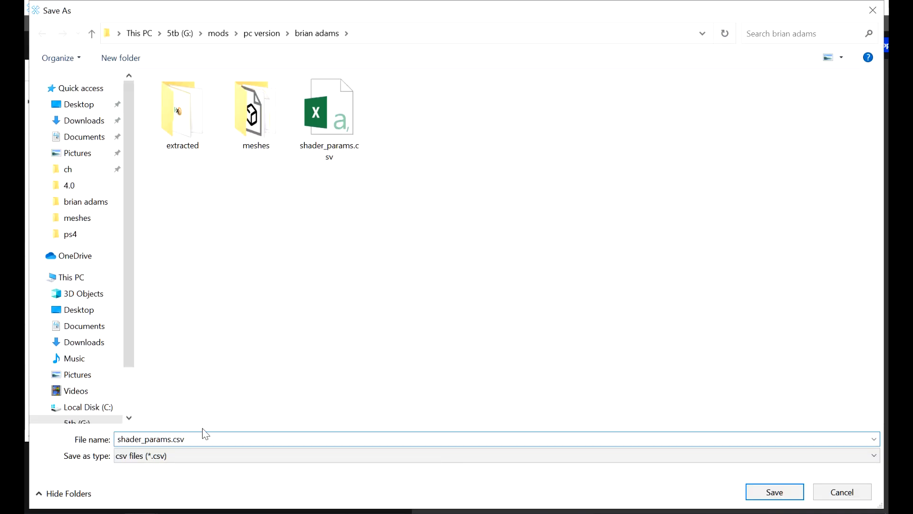
{"action": "type", "text": "_body"}
{"action": "key", "text": "Return"}
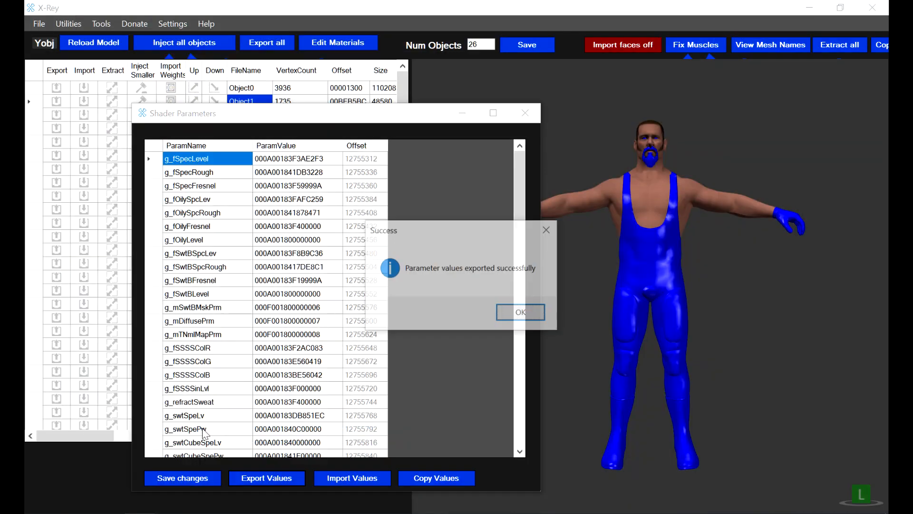
{"action": "left_click", "coordinate": [522, 313]}
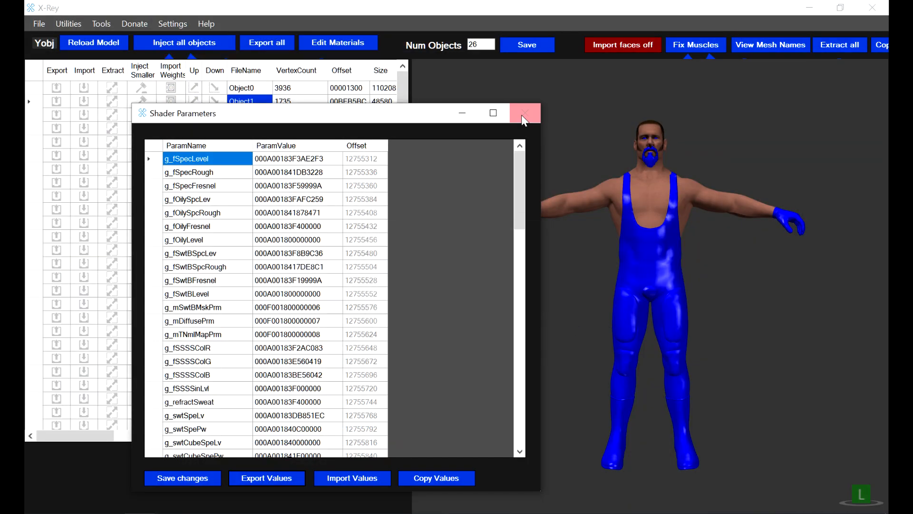
{"action": "left_click", "coordinate": [522, 114]}
Step: Open the new model 0000.yobj from the meshes folder inside brian adams
{"action": "key", "text": "ctrl+o"}
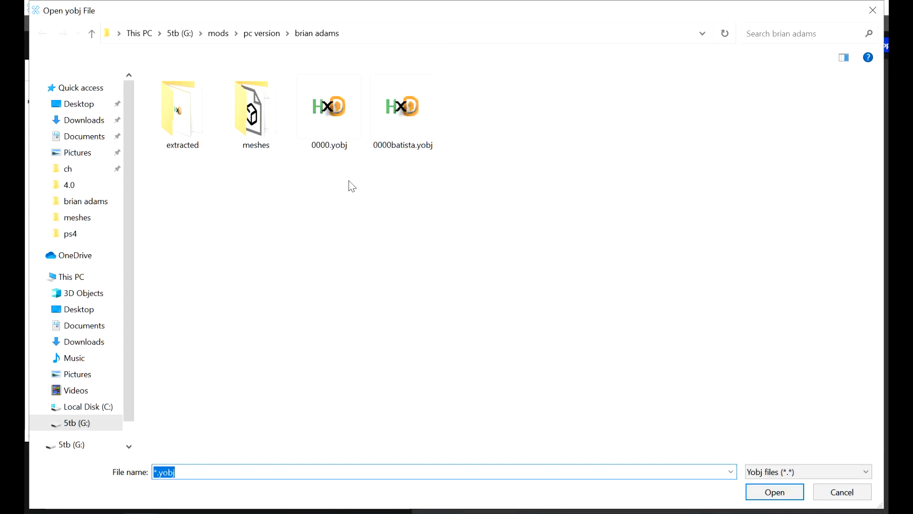
{"action": "double_click", "coordinate": [241, 116]}
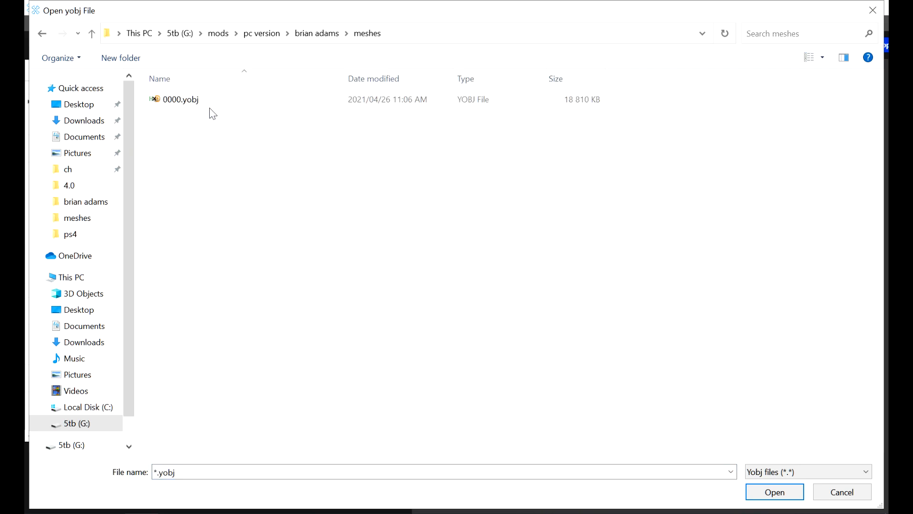
{"action": "double_click", "coordinate": [186, 101]}
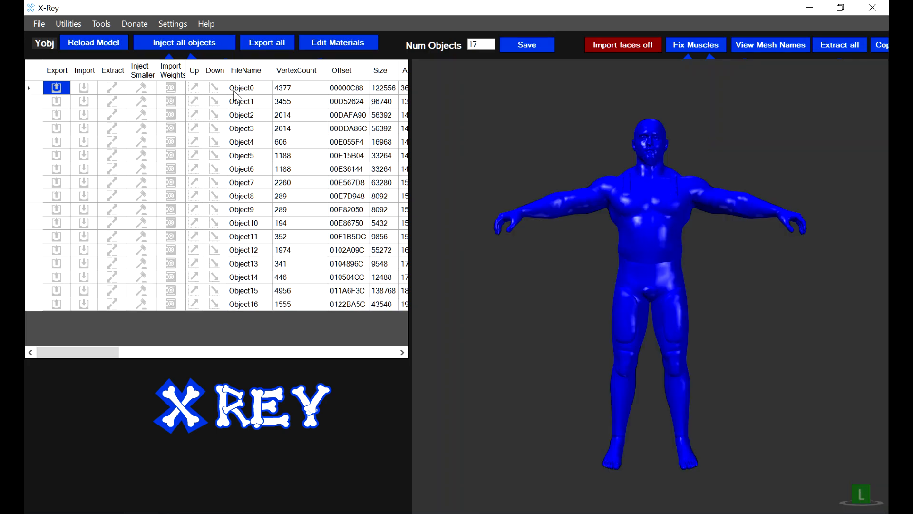
Step: Import shader_params.csv from the brian adams folder into Object0's shader parameters and save the changes
{"action": "left_click", "coordinate": [239, 90]}
{"action": "right_click", "coordinate": [239, 96]}
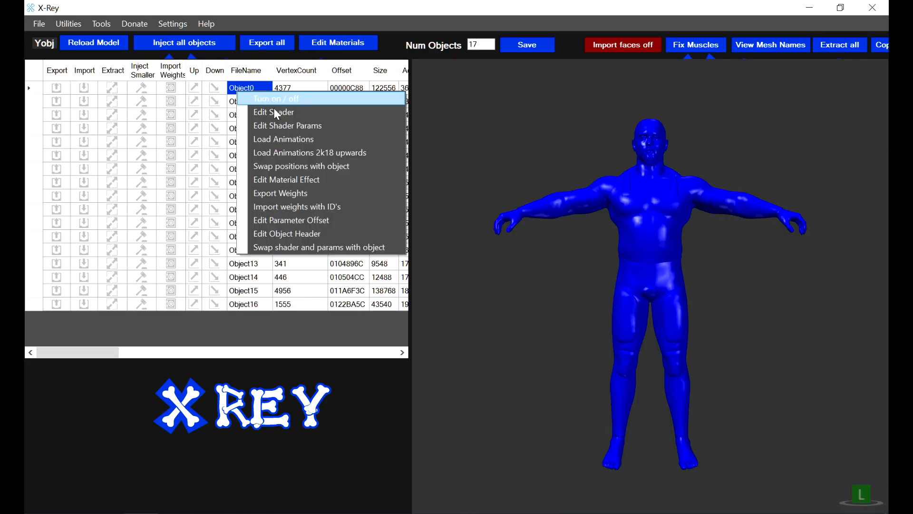
{"action": "left_click", "coordinate": [297, 125]}
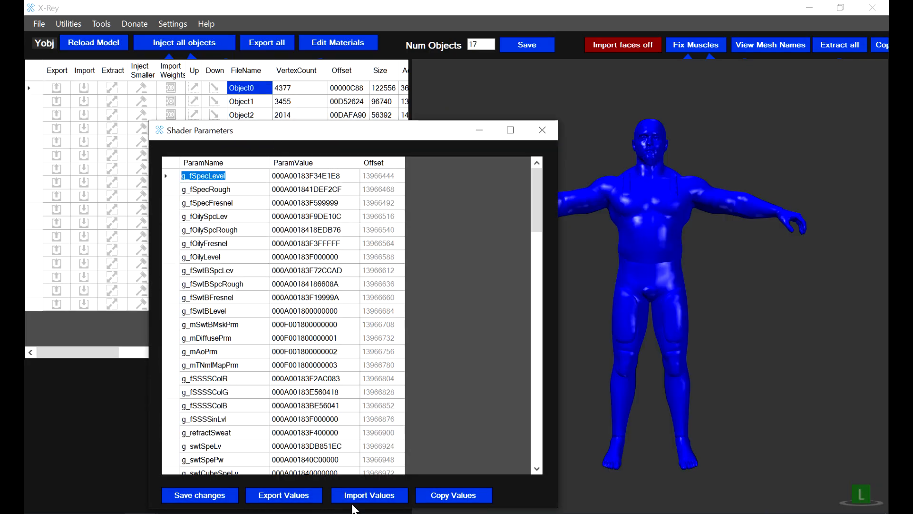
{"action": "left_click", "coordinate": [361, 495]}
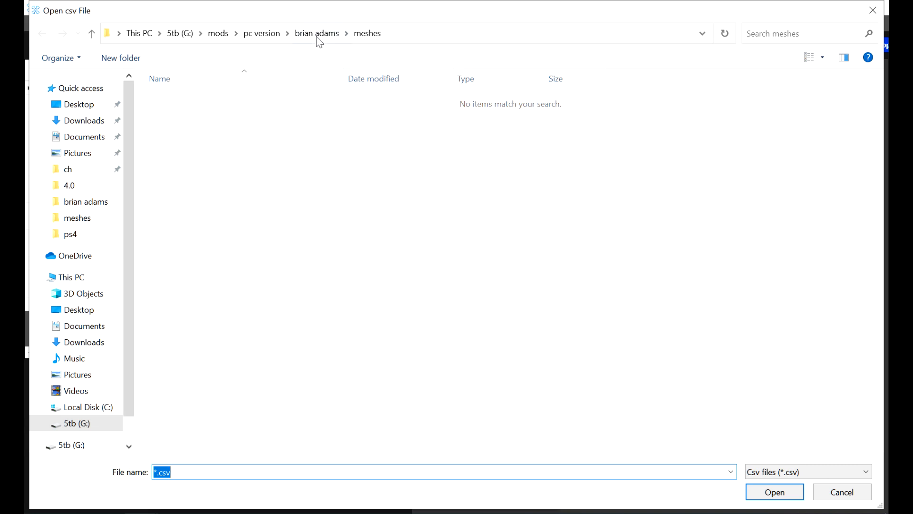
{"action": "left_click", "coordinate": [317, 36]}
{"action": "double_click", "coordinate": [344, 131]}
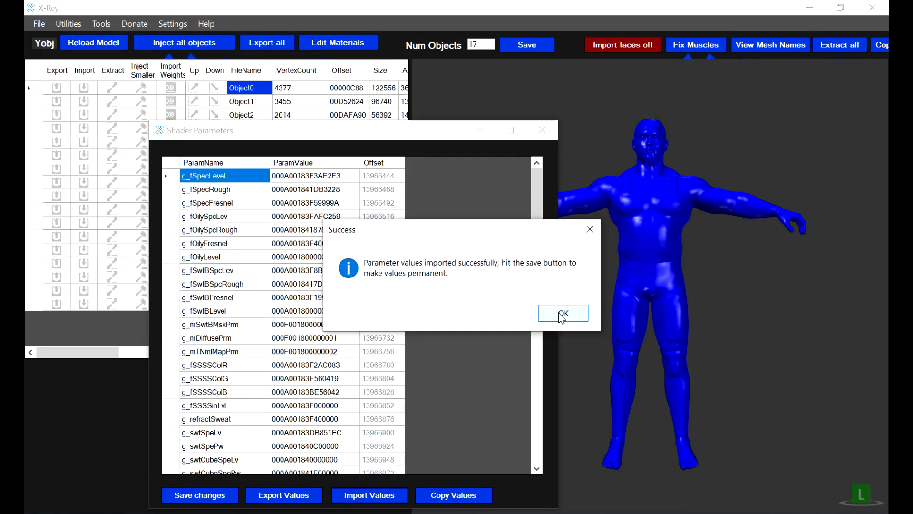
{"action": "left_click", "coordinate": [563, 313]}
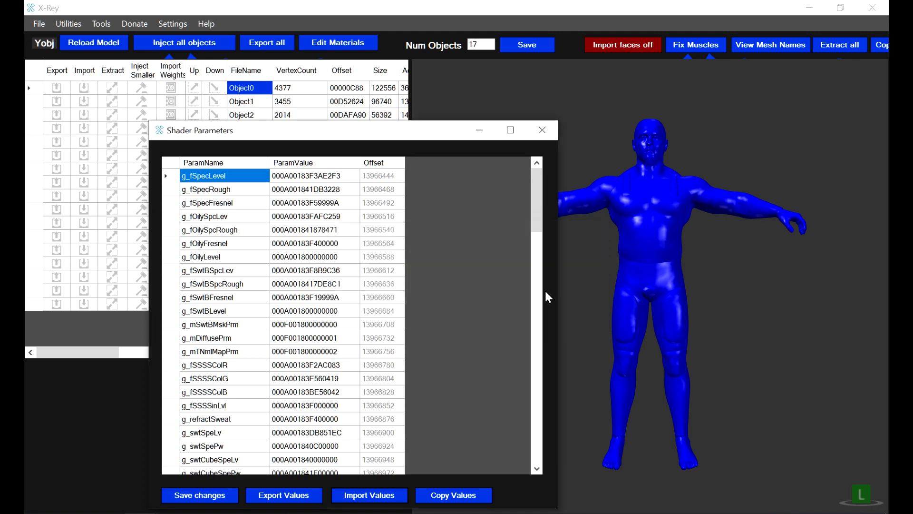
{"action": "left_click", "coordinate": [185, 495]}
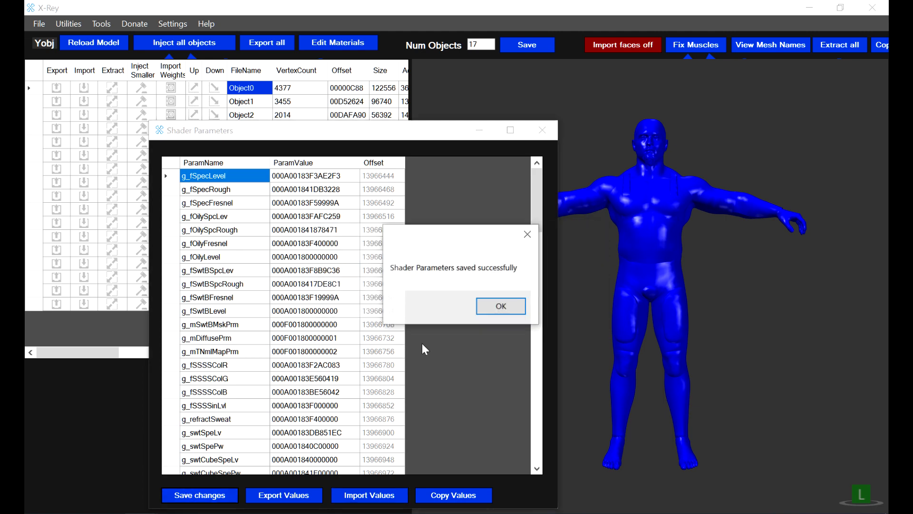
{"action": "left_click", "coordinate": [497, 306]}
{"action": "left_click", "coordinate": [542, 130]}
Step: Import shader_params_body.csv into Object1's shader parameters and save the changes
{"action": "left_click", "coordinate": [245, 101]}
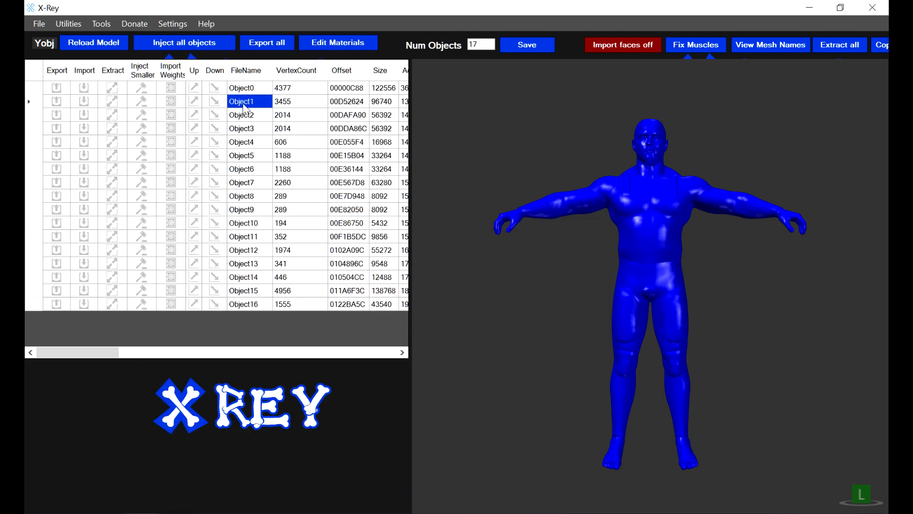
{"action": "right_click", "coordinate": [245, 102]}
{"action": "left_click", "coordinate": [276, 136]}
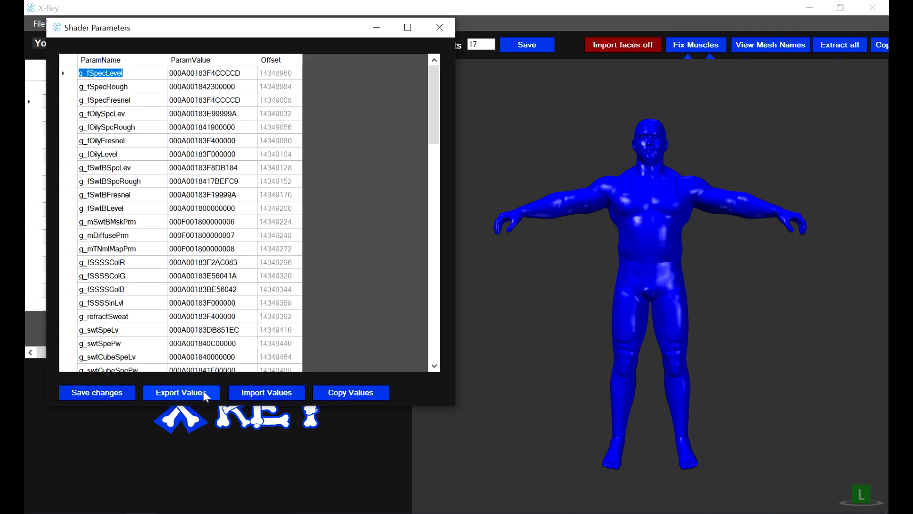
{"action": "left_click", "coordinate": [240, 397]}
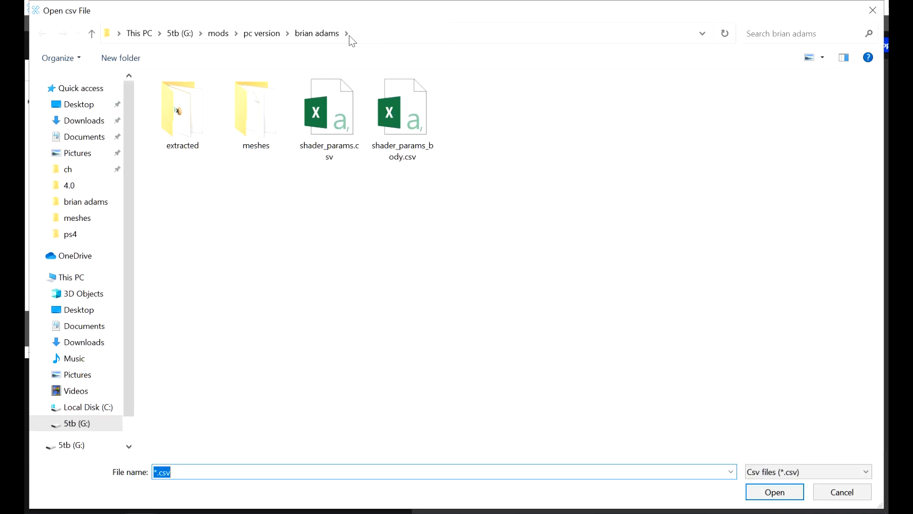
{"action": "double_click", "coordinate": [390, 108]}
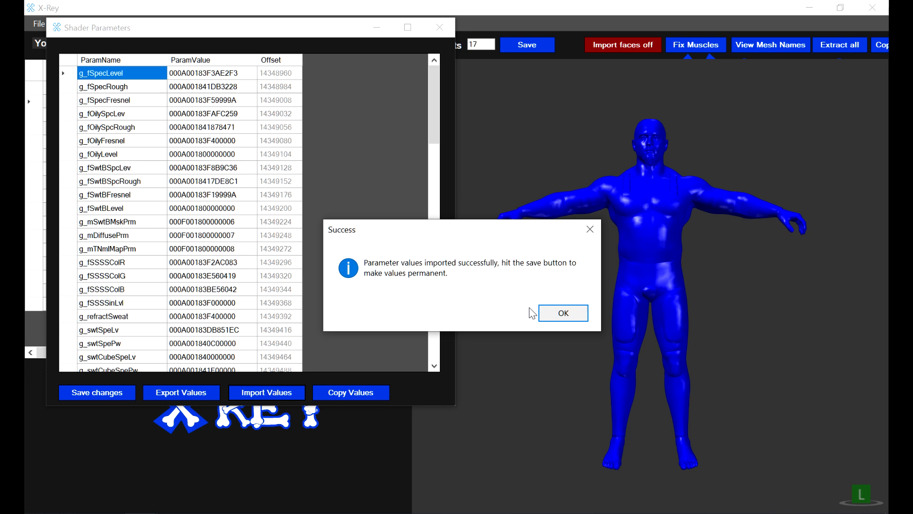
{"action": "left_click", "coordinate": [563, 312]}
{"action": "left_click", "coordinate": [119, 393]}
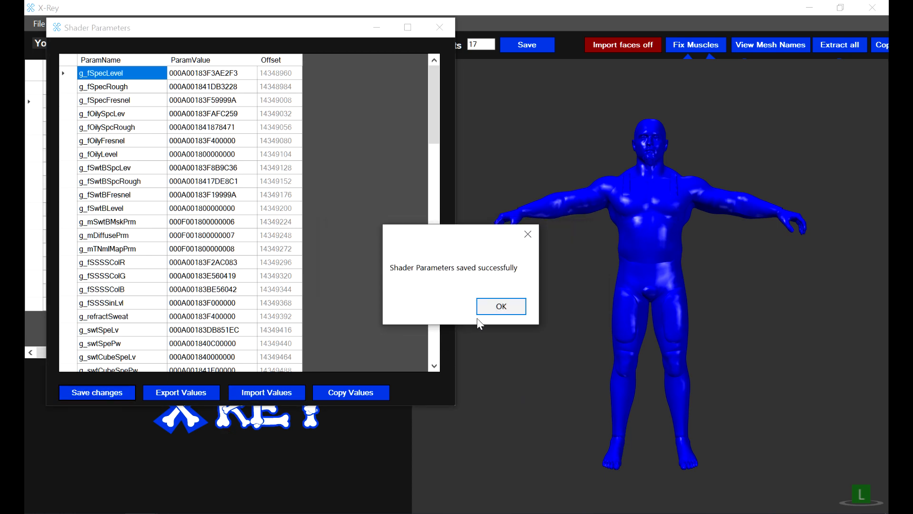
{"action": "left_click", "coordinate": [486, 309]}
{"action": "left_click", "coordinate": [440, 28]}
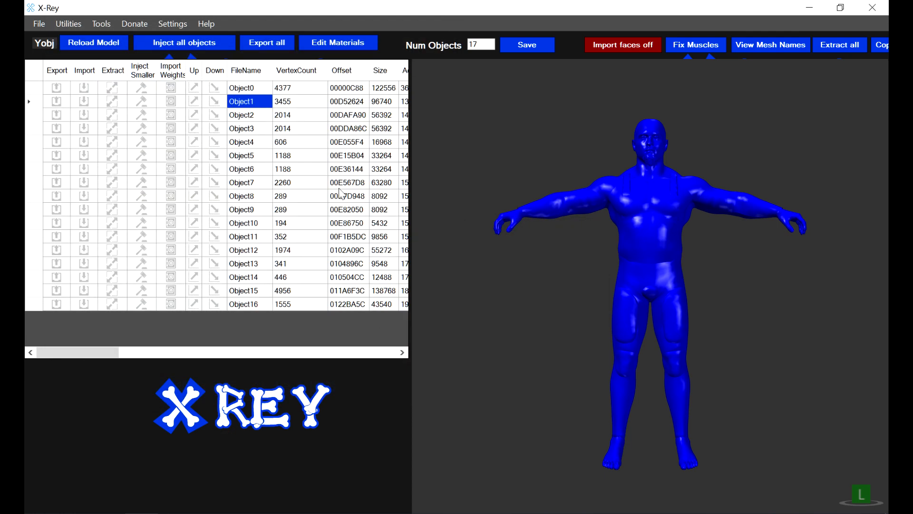
{"action": "mouse_move", "coordinate": [606, 187]}
{"action": "right_mouse_down"}
{"action": "mouse_move", "coordinate": [584, 184]}
{"action": "mouse_move", "coordinate": [606, 186]}
{"action": "right_mouse_up"}
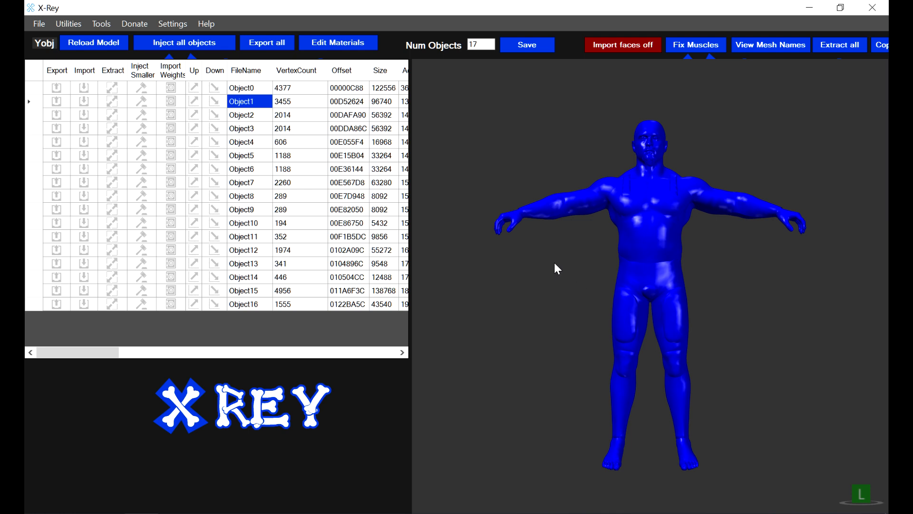
{"action": "right_click_drag", "start_coordinate": [554, 265], "coordinate": [562, 266]}
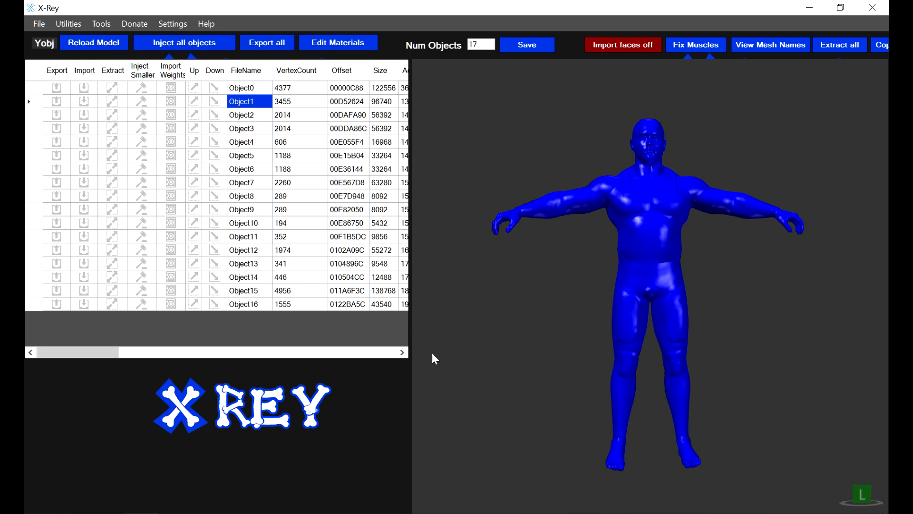
{"action": "mouse_move", "coordinate": [509, 284]}
{"action": "right_mouse_down"}
{"action": "mouse_move", "coordinate": [482, 280]}
{"action": "mouse_move", "coordinate": [498, 289]}
{"action": "right_mouse_up"}
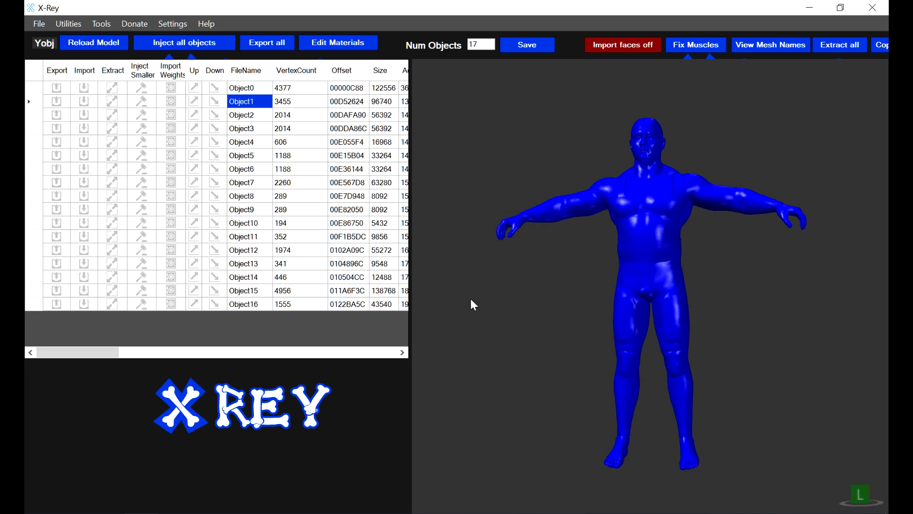
Step: Open 0000batista.yobj from the brian adams folder and extract its boots mesh, Object22, into the same folder
{"action": "key", "text": "ctrl+o"}
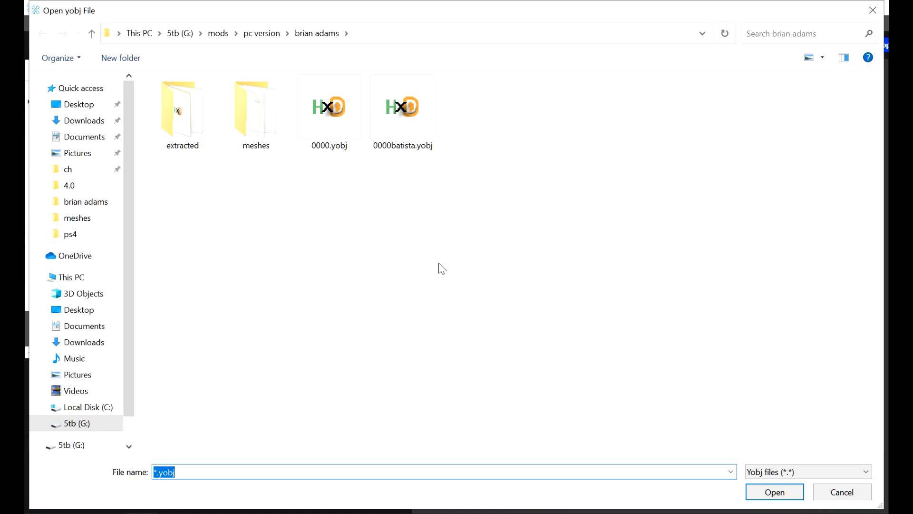
{"action": "double_click", "coordinate": [389, 136]}
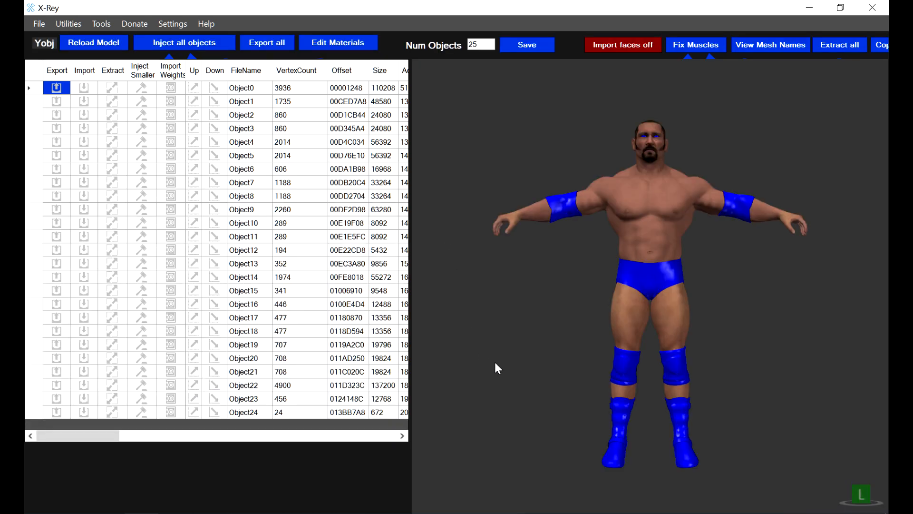
{"action": "left_click", "coordinate": [253, 389]}
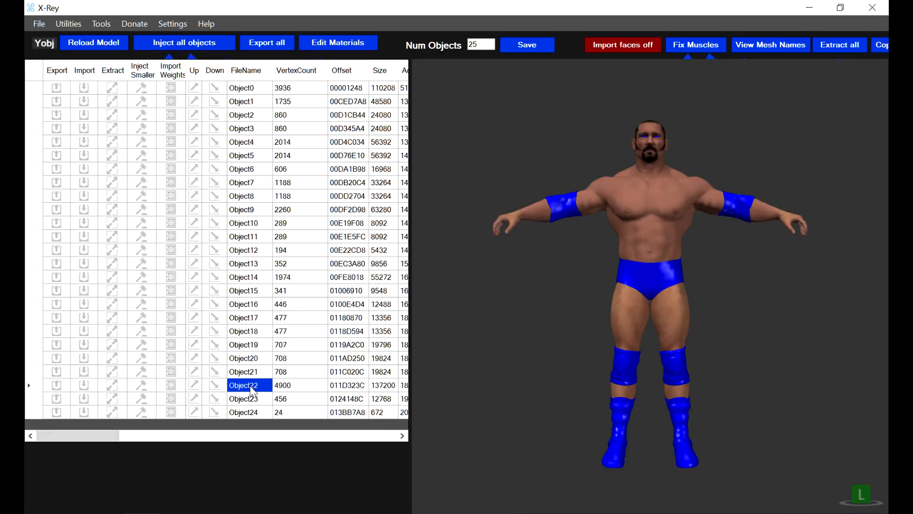
{"action": "left_click", "coordinate": [249, 374]}
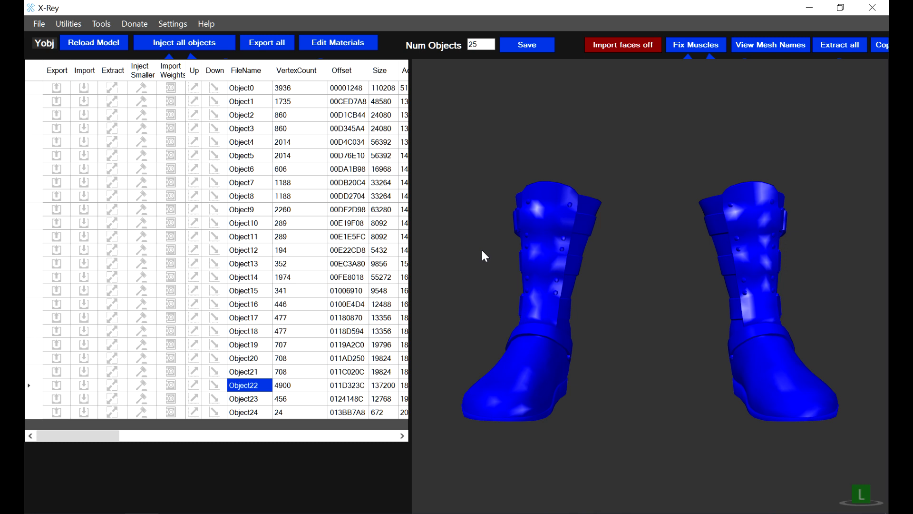
{"action": "left_click", "coordinate": [112, 386]}
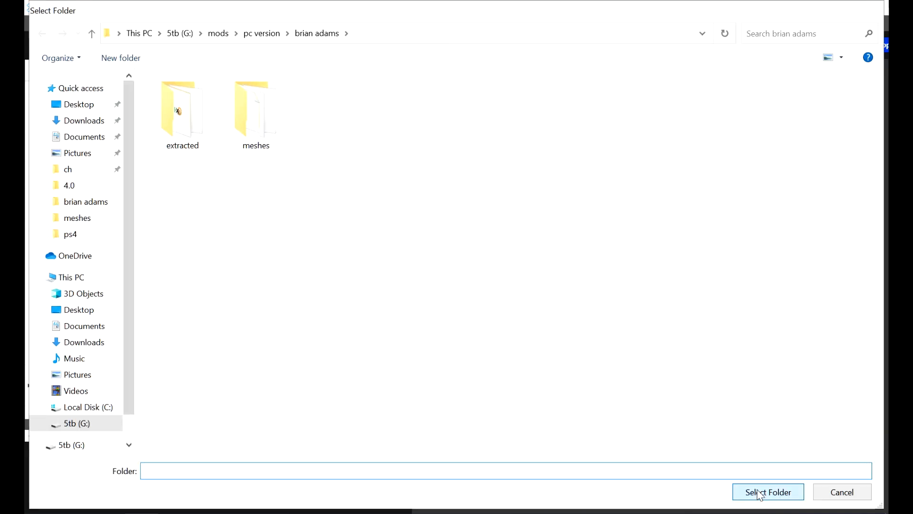
{"action": "left_click", "coordinate": [760, 495]}
{"action": "left_click", "coordinate": [562, 314]}
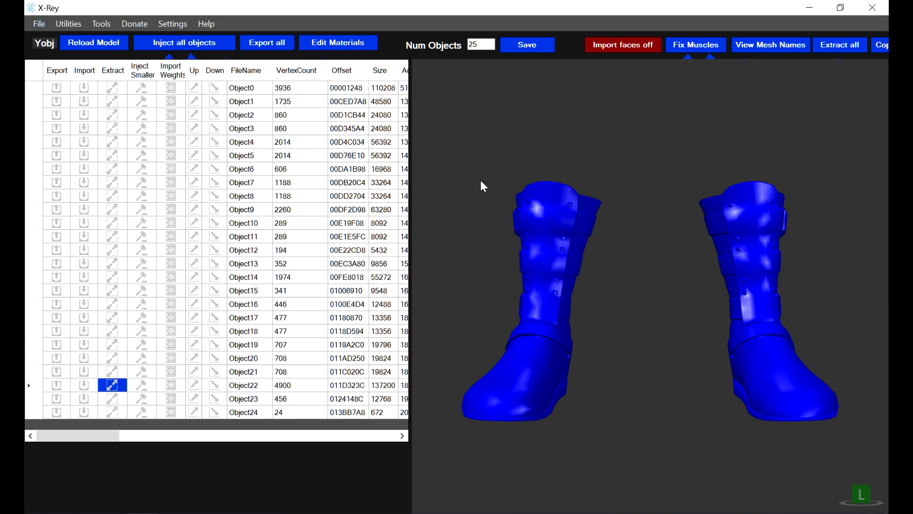
Step: Set up a new yobj with 0000batista.yobj as the template and Object22.headerInfo as its only mesh
{"action": "key", "text": "alt+Tab"}
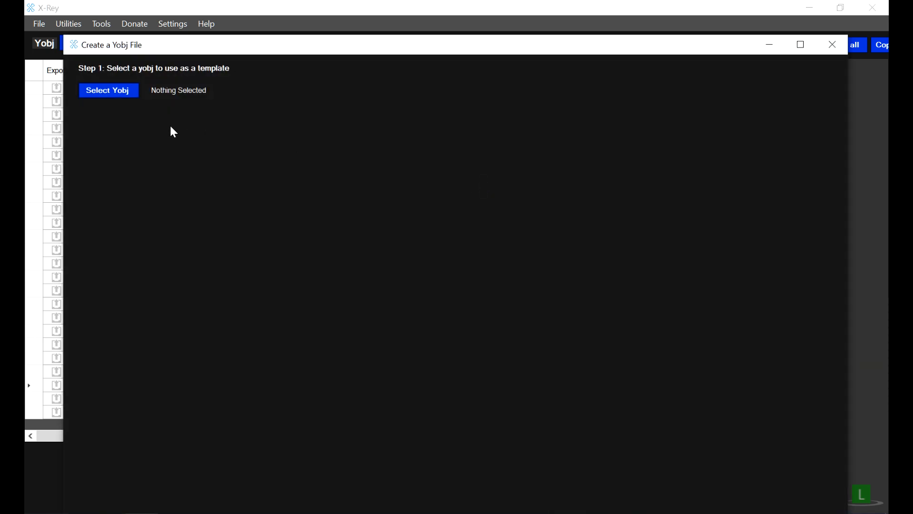
{"action": "left_click", "coordinate": [112, 99]}
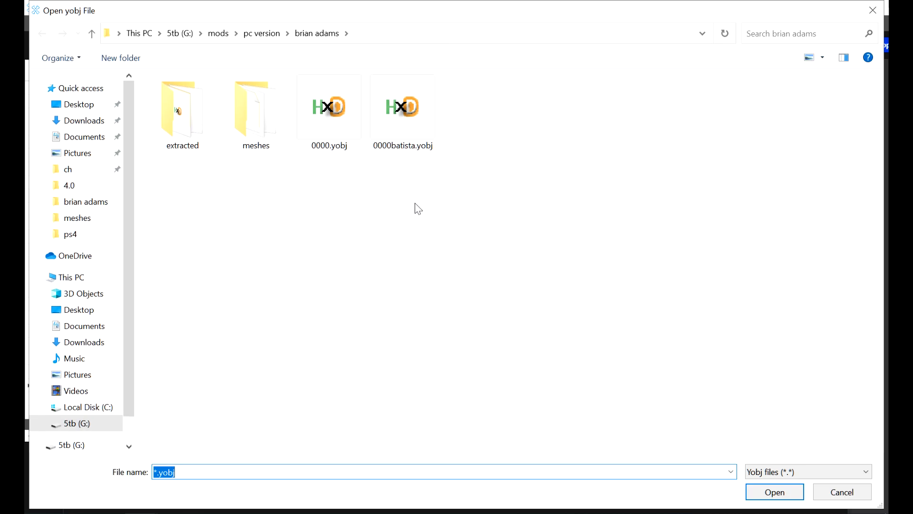
{"action": "left_click", "coordinate": [431, 133]}
{"action": "double_click", "coordinate": [431, 133]}
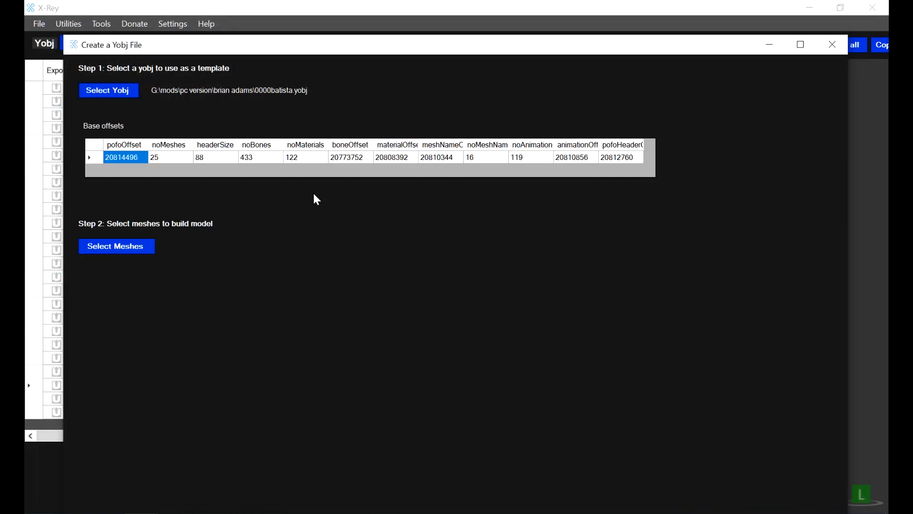
{"action": "left_click", "coordinate": [133, 251]}
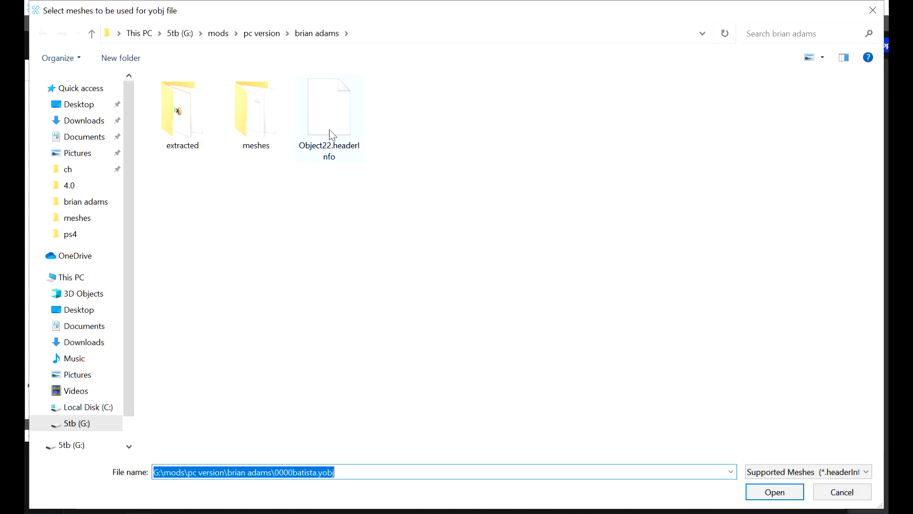
{"action": "double_click", "coordinate": [331, 114]}
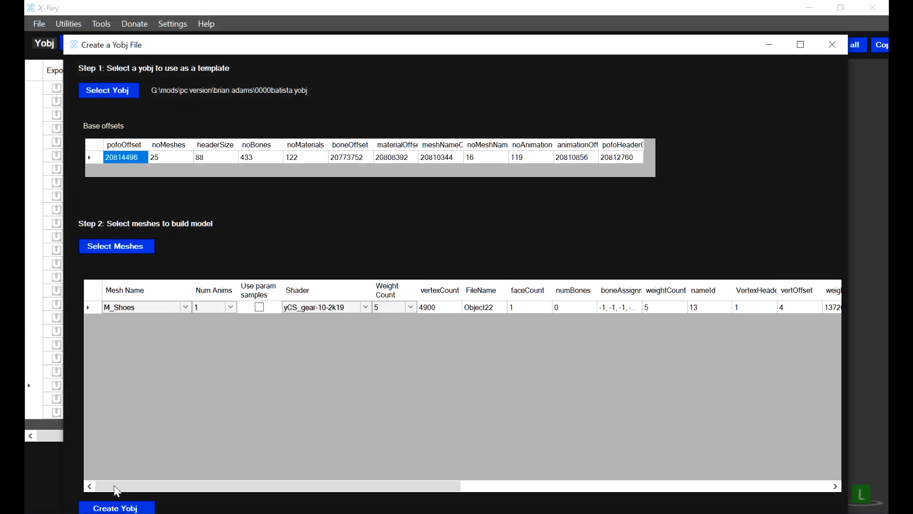
Step: Create the boots yobj as 5607.yobj in the brian adams folder and close the yobj creator
{"action": "left_click", "coordinate": [107, 507]}
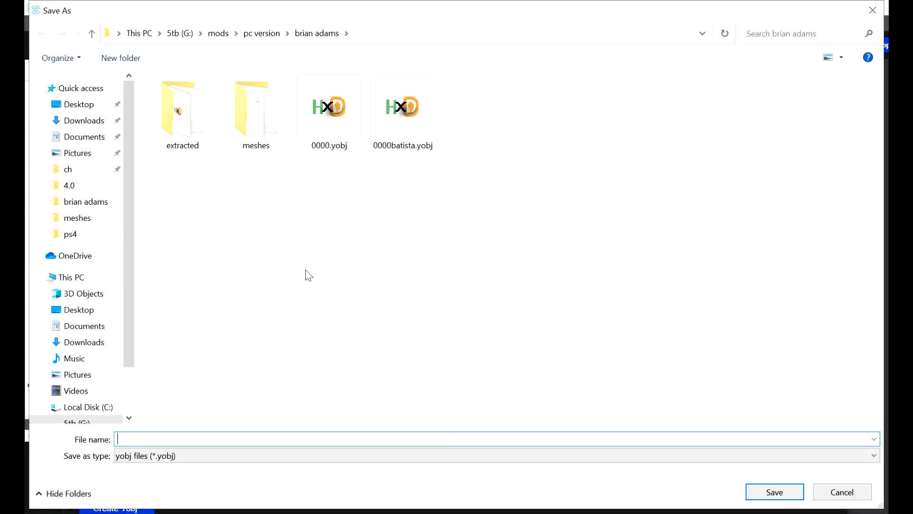
{"action": "type", "text": "5607"}
{"action": "left_click", "coordinate": [765, 491]}
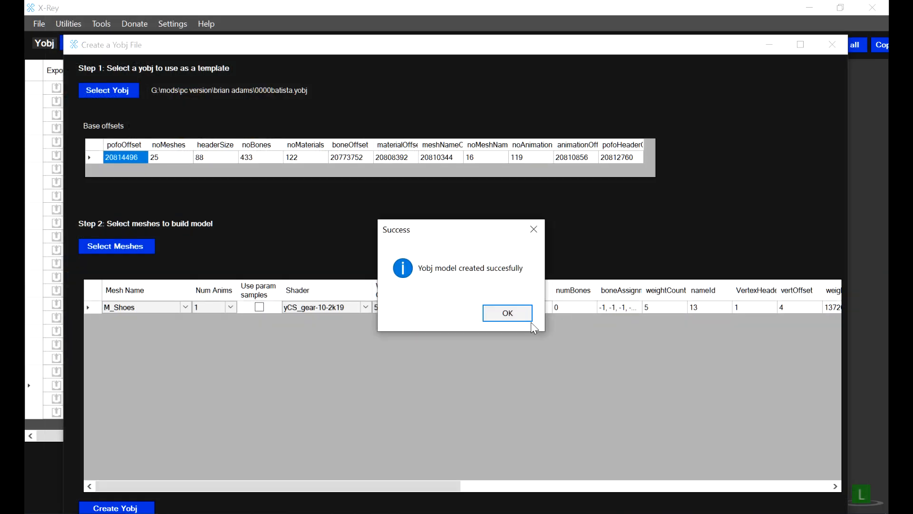
{"action": "left_click", "coordinate": [508, 313]}
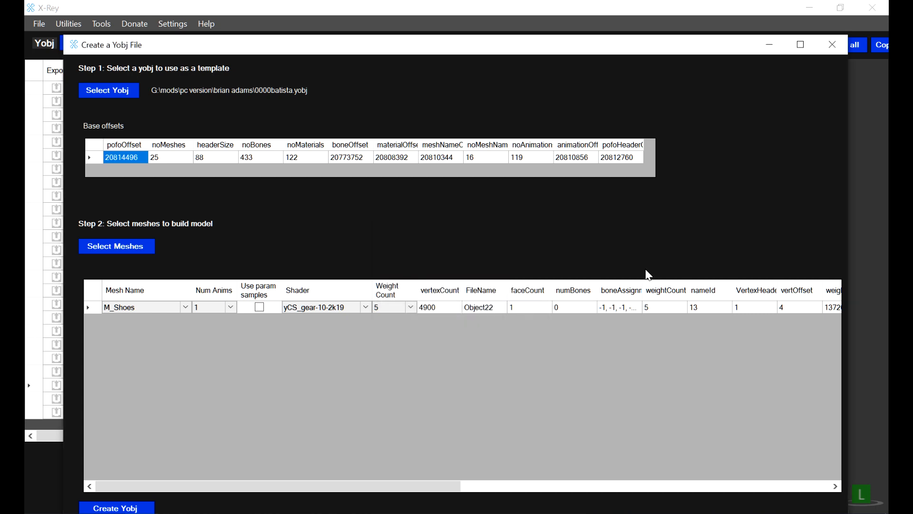
{"action": "left_click", "coordinate": [832, 44]}
Step: Open the newly created 5607.yobj from the brian adams folder to check the boots model
{"action": "key", "text": "ctrl+o"}
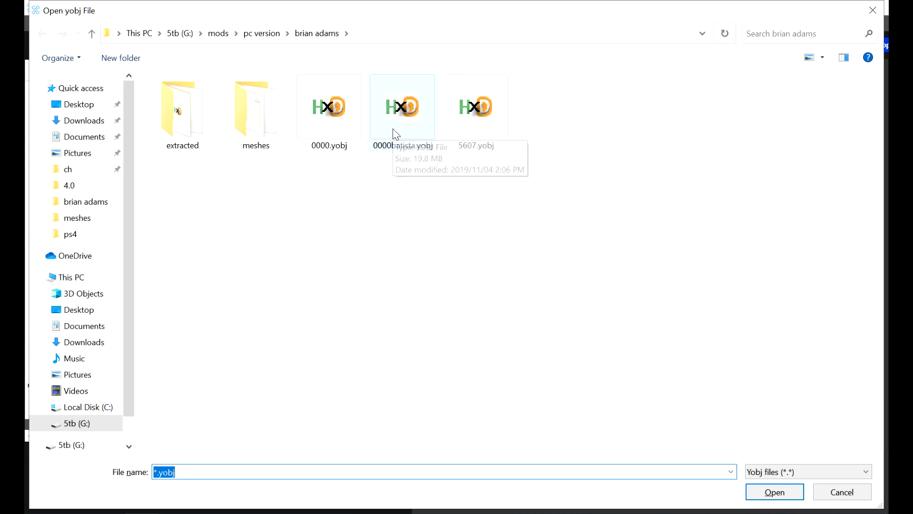
{"action": "double_click", "coordinate": [491, 106]}
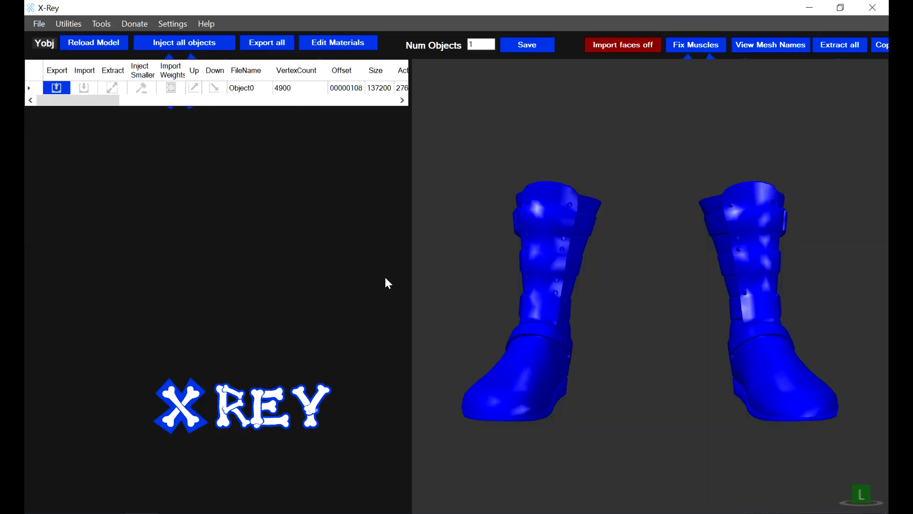
{"action": "mouse_move", "coordinate": [93, 513]}
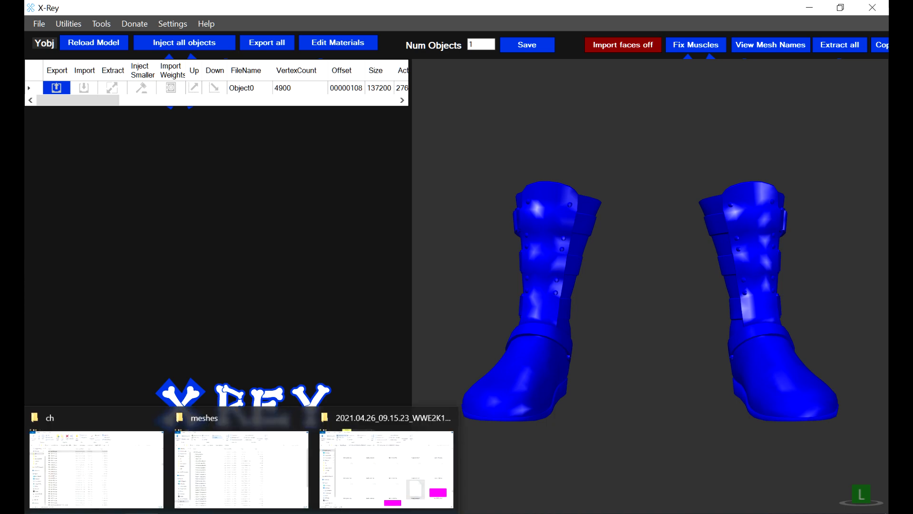
Step: Locate 5607.yobj in the brian adams folder and check the contents of its extracted subfolder
{"action": "left_click", "coordinate": [205, 465]}
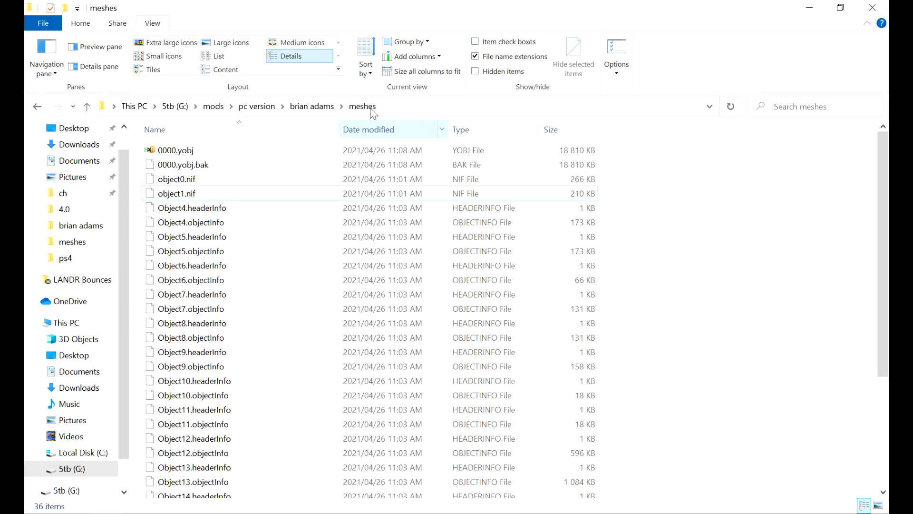
{"action": "left_click", "coordinate": [309, 106]}
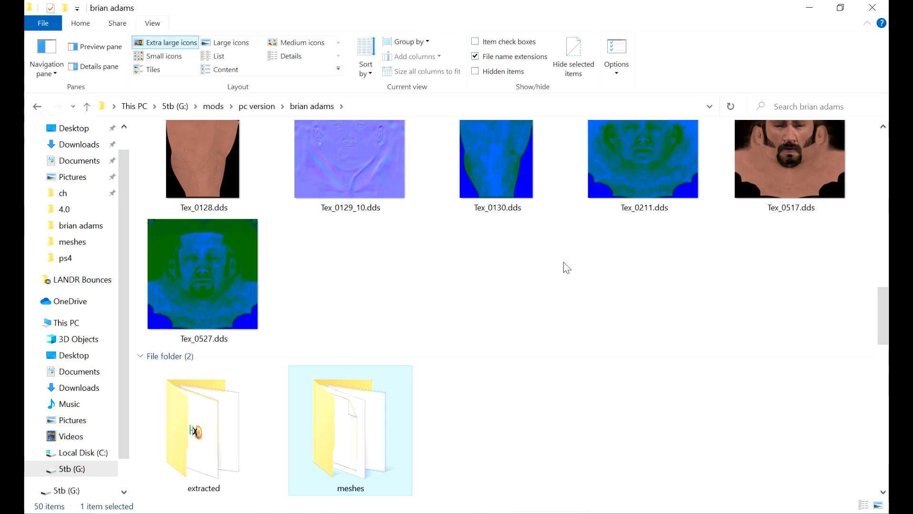
{"action": "scroll", "coordinate": [566, 267], "scroll_direction": "down", "scroll_amount": 3}
{"action": "scroll", "coordinate": [566, 268], "scroll_direction": "down", "scroll_amount": 10}
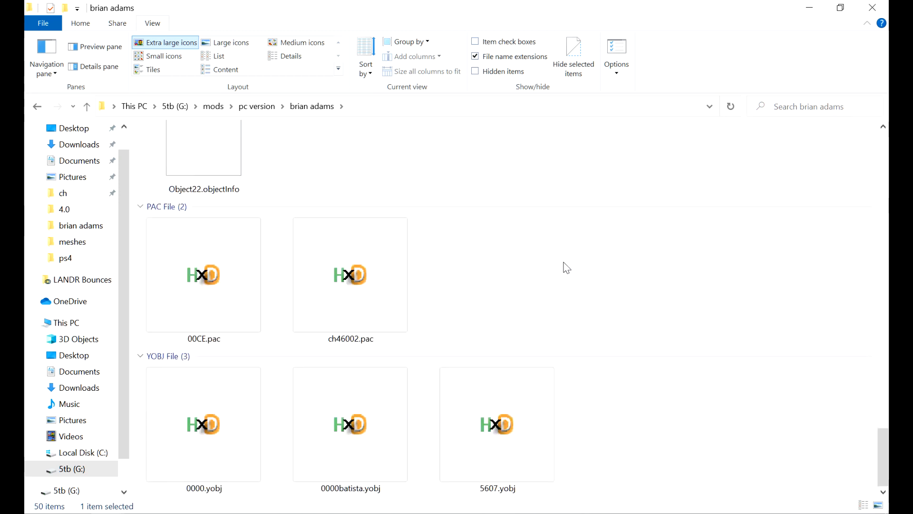
{"action": "left_click", "coordinate": [485, 445]}
{"action": "scroll", "coordinate": [524, 237], "scroll_direction": "up", "scroll_amount": 10}
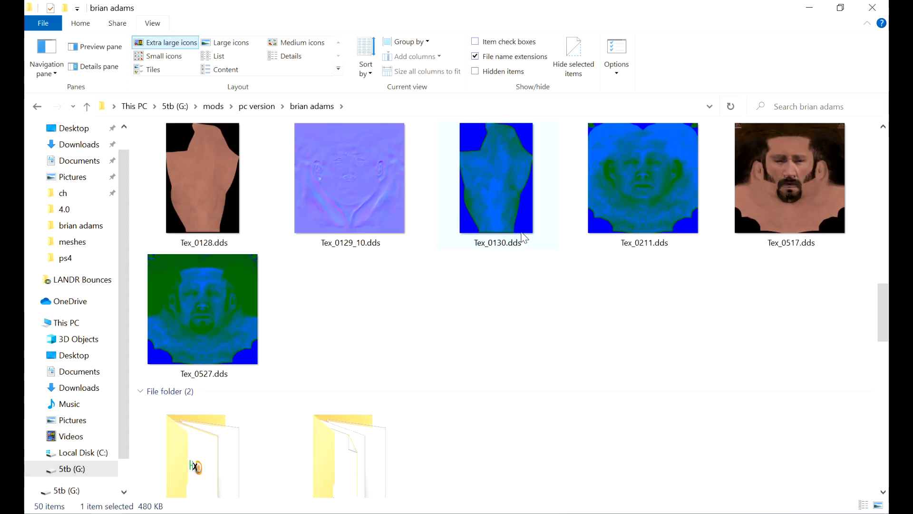
{"action": "scroll", "coordinate": [523, 236], "scroll_direction": "down", "scroll_amount": 4}
{"action": "double_click", "coordinate": [150, 269]}
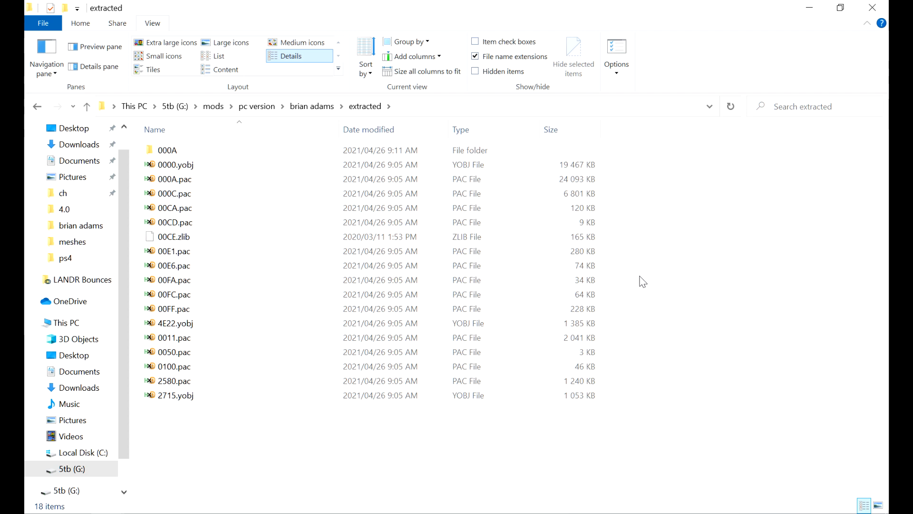
{"action": "left_click", "coordinate": [313, 106]}
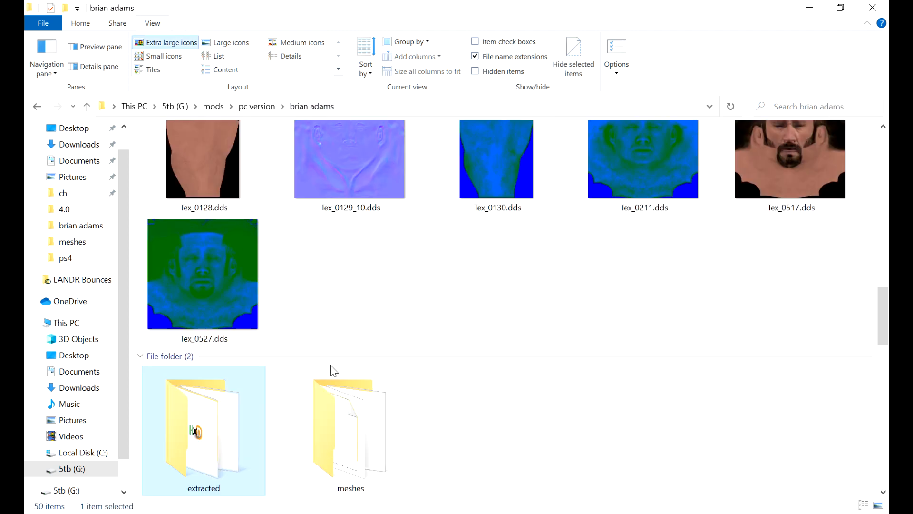
Step: Copy 5607.yobj from the brian adams folder into its extracted subfolder
{"action": "left_click", "coordinate": [333, 395]}
{"action": "key", "text": "End"}
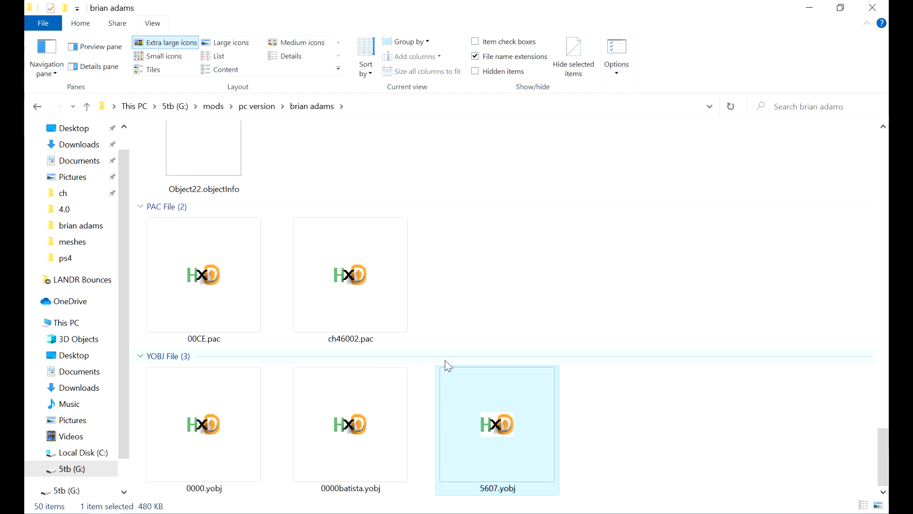
{"action": "key", "text": "shift+F10"}
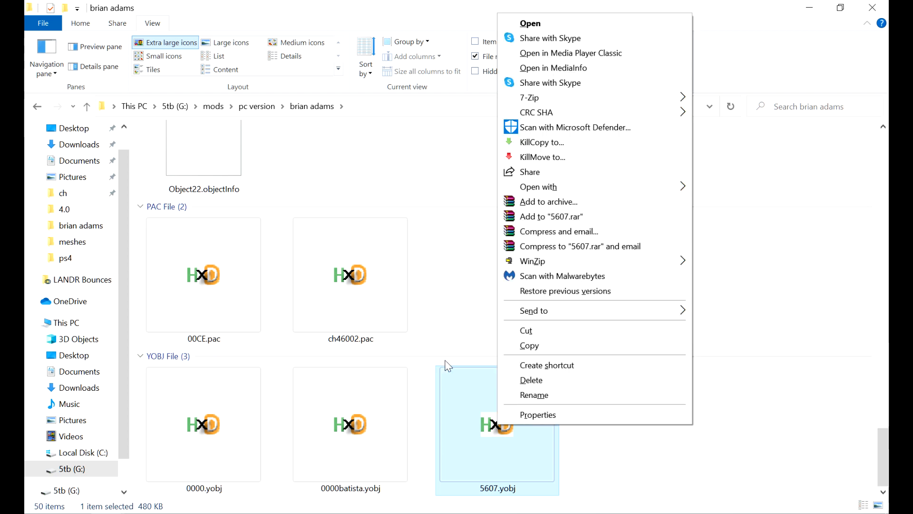
{"action": "left_click", "coordinate": [443, 309]}
{"action": "left_click", "coordinate": [447, 408]}
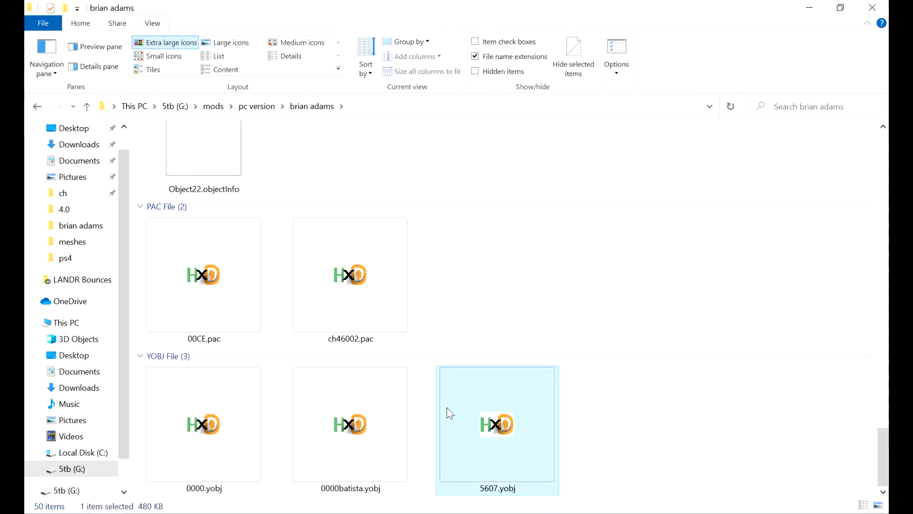
{"action": "scroll", "coordinate": [453, 428], "scroll_direction": "up", "scroll_amount": 20}
{"action": "scroll", "coordinate": [431, 428], "scroll_direction": "down", "scroll_amount": 11}
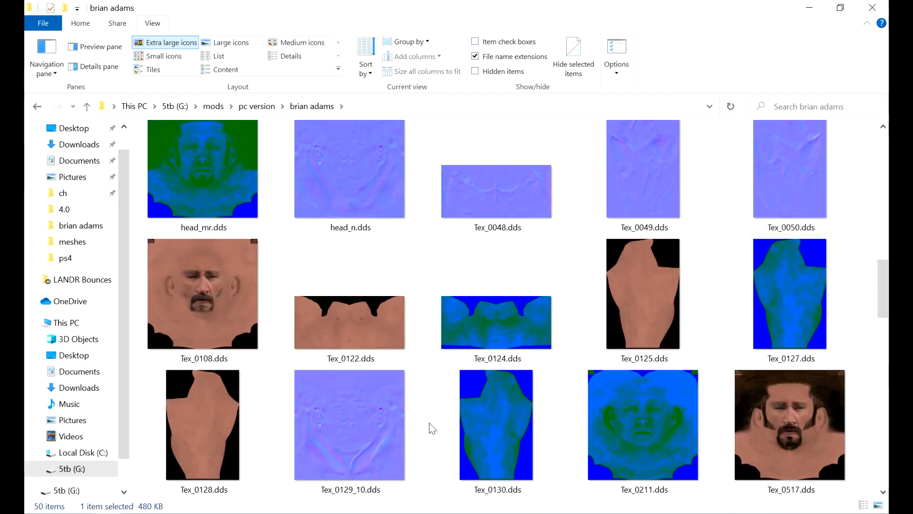
{"action": "double_click", "coordinate": [218, 290]}
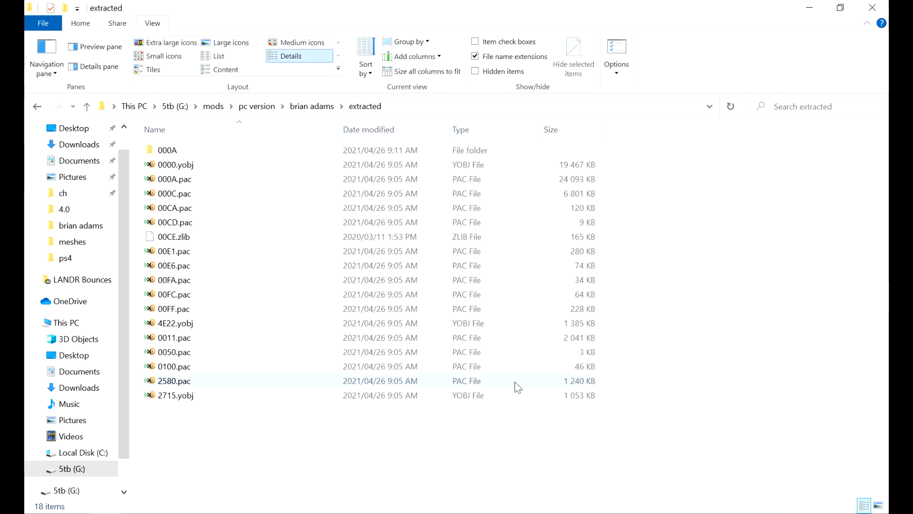
{"action": "key", "text": "ctrl+v"}
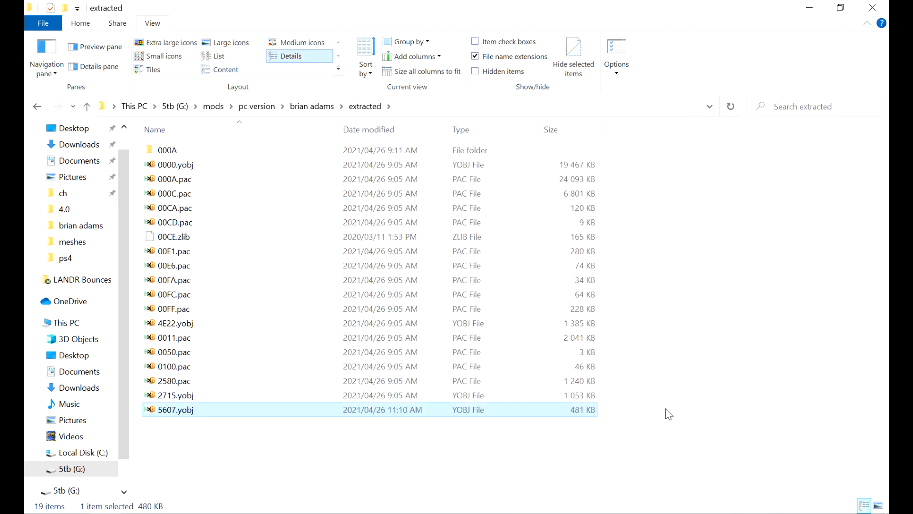
Step: Copy 0000.yobj from the meshes folder into the extracted folder, replacing the existing file
{"action": "left_click", "coordinate": [309, 107]}
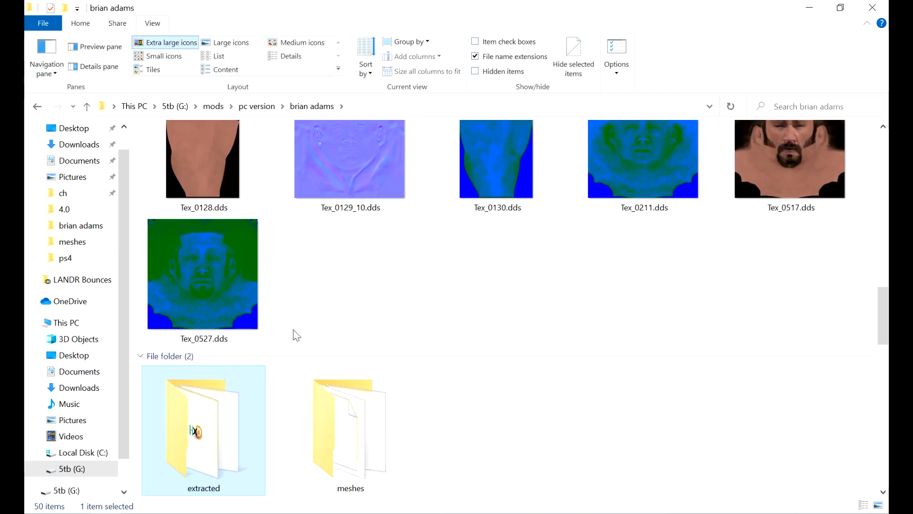
{"action": "double_click", "coordinate": [333, 378]}
{"action": "left_click", "coordinate": [175, 151]}
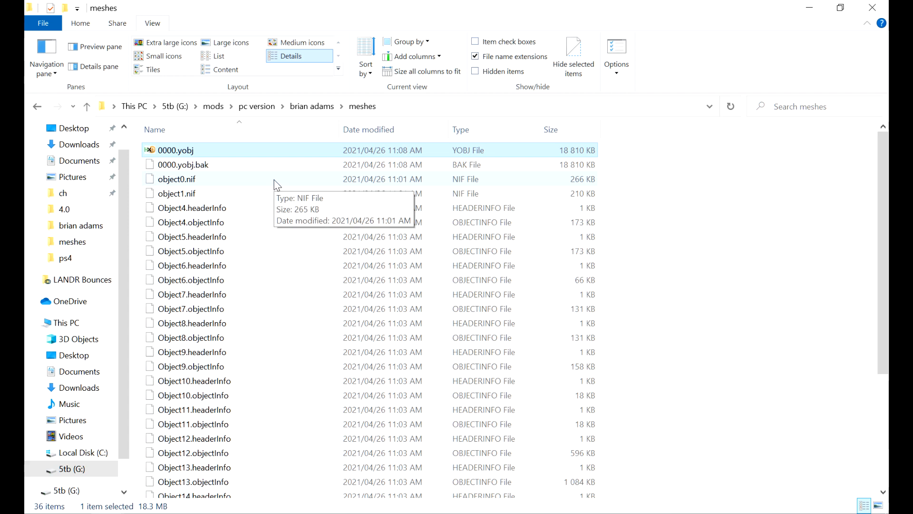
{"action": "left_click", "coordinate": [292, 108]}
{"action": "double_click", "coordinate": [218, 419]}
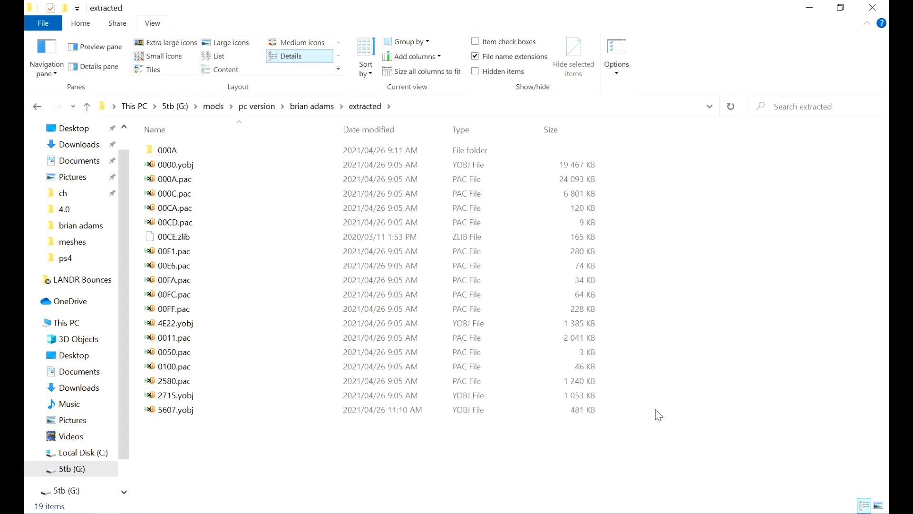
{"action": "key", "text": "ctrl+v"}
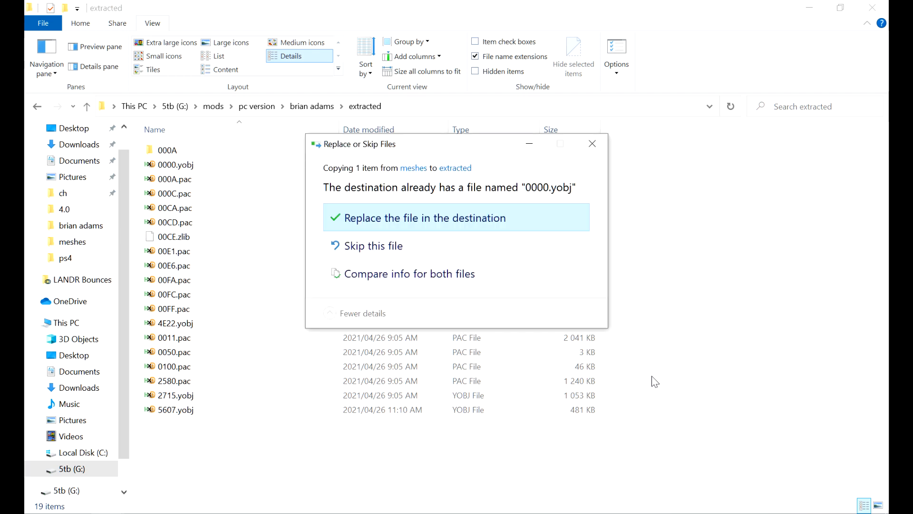
{"action": "left_click", "coordinate": [419, 217]}
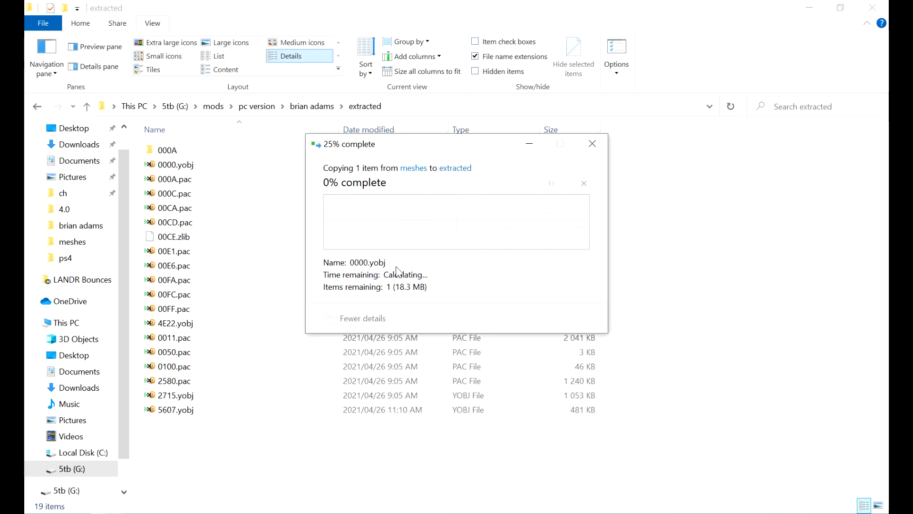
Step: In NVIDIA Control Panel, set the Steam game's preferred graphics processor to High-performance NVIDIA processor and apply it
{"action": "mouse_move", "coordinate": [296, 489]}
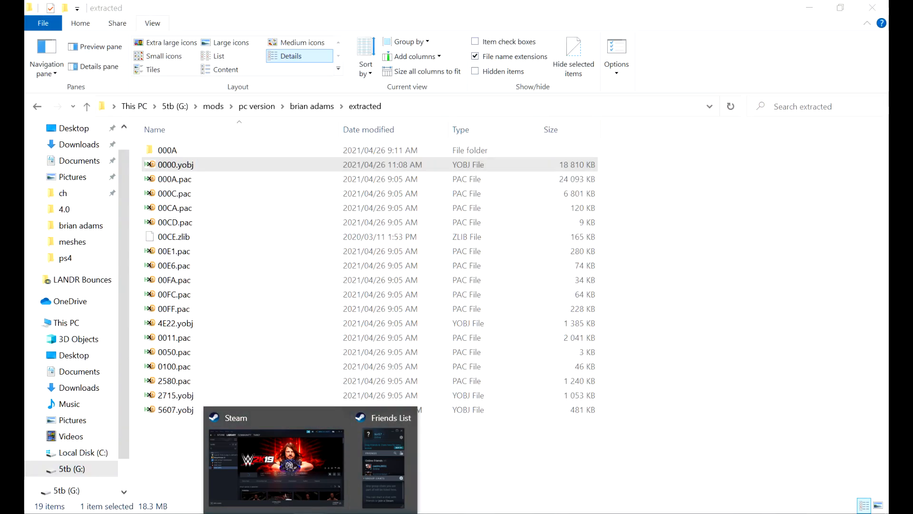
{"action": "key", "text": "super+d"}
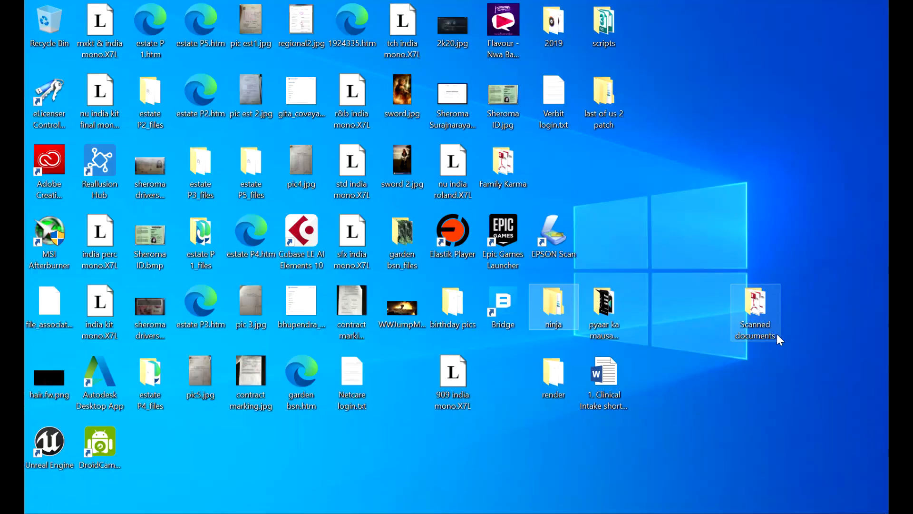
{"action": "right_click", "coordinate": [693, 218]}
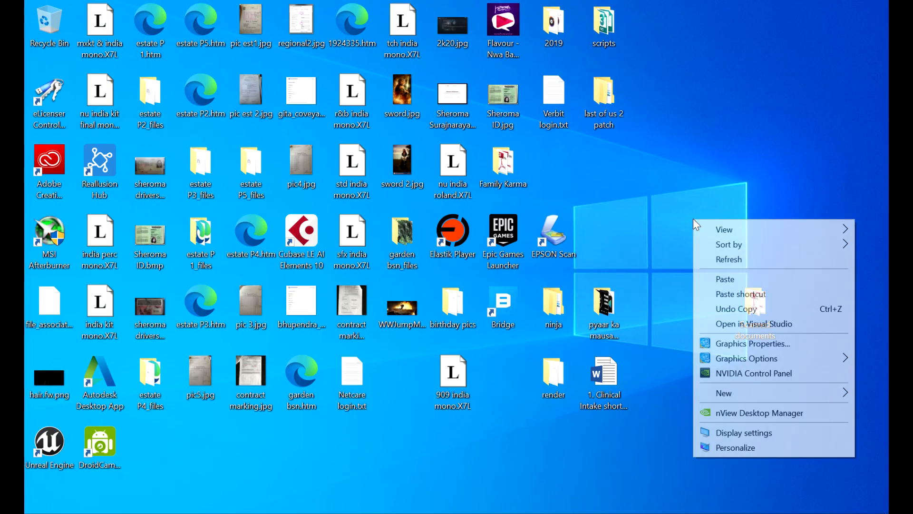
{"action": "left_click", "coordinate": [738, 374]}
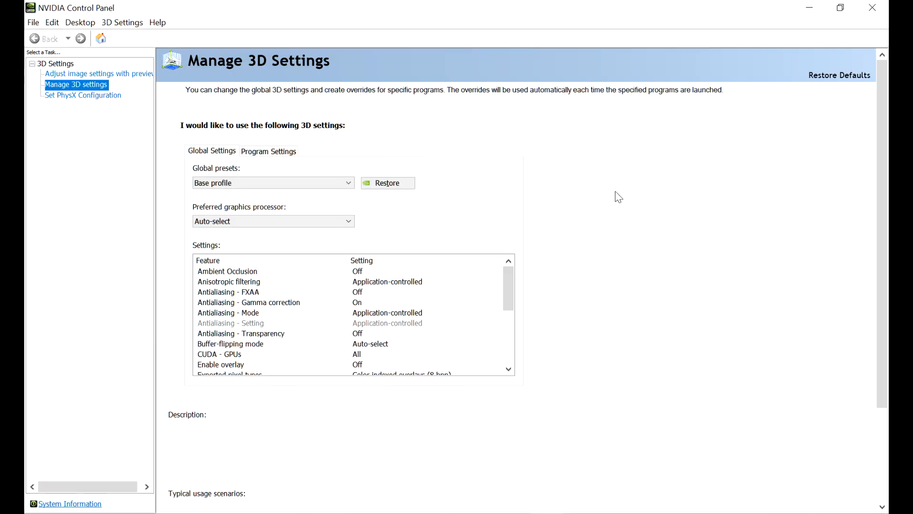
{"action": "left_click", "coordinate": [261, 153]}
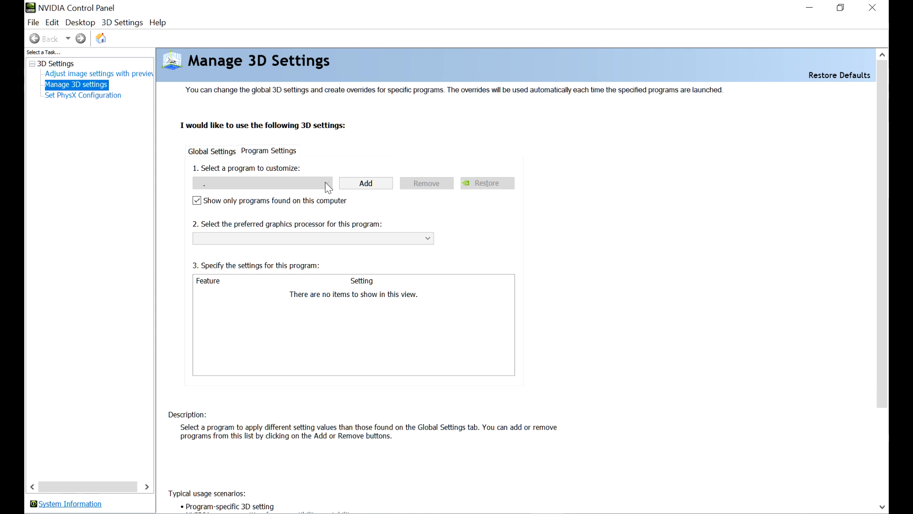
{"action": "left_click", "coordinate": [430, 238]}
{"action": "left_click", "coordinate": [305, 260]}
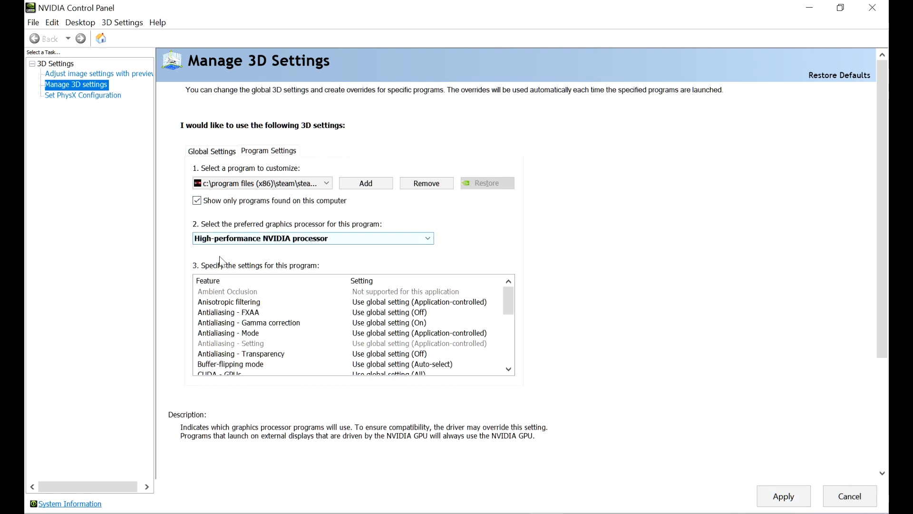
{"action": "left_click", "coordinate": [780, 497]}
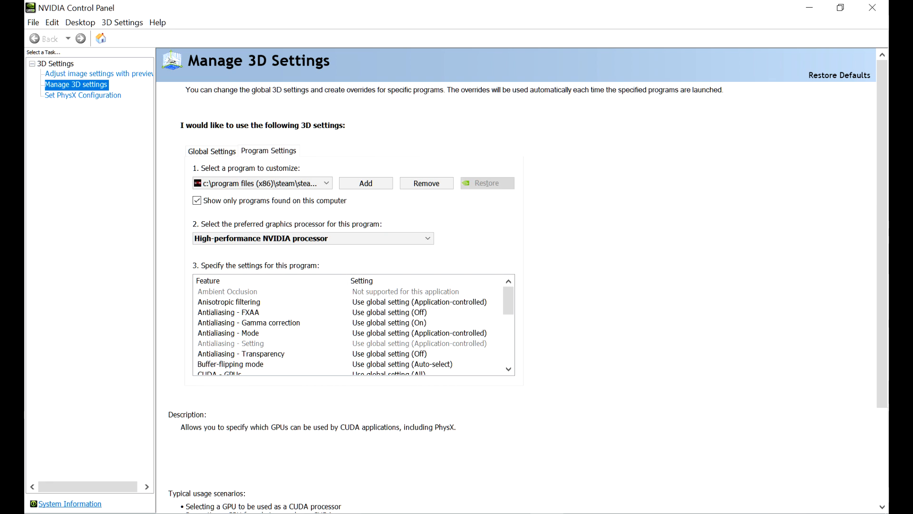
Step: Switch to Steam and launch WWE 2K19 from the library
{"action": "mouse_move", "coordinate": [339, 512]}
{"action": "left_click", "coordinate": [313, 480]}
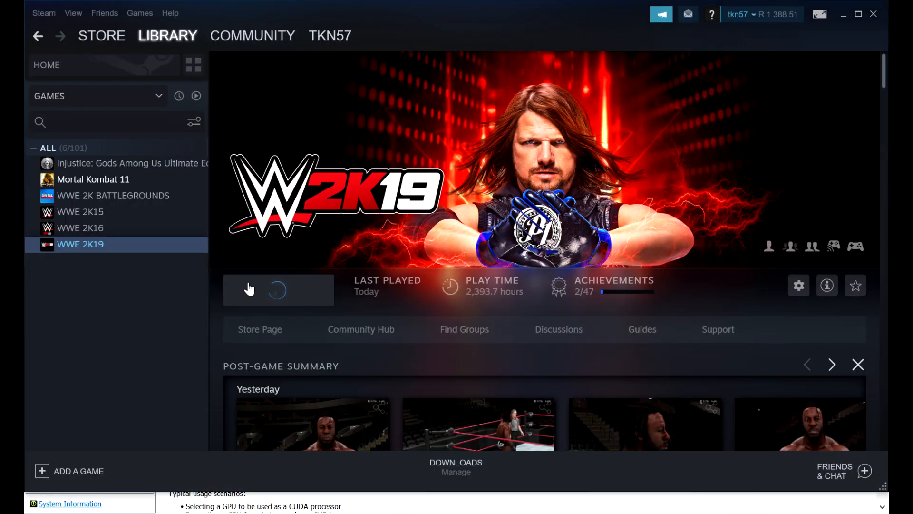
{"action": "left_click", "coordinate": [261, 295]}
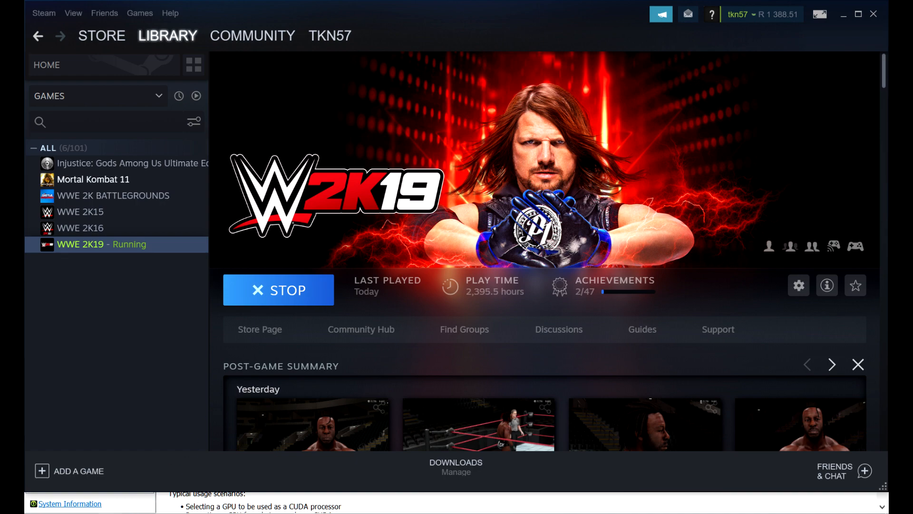
Step: Return to the extracted folder in File Explorer and open 000A to examine its texture files
{"action": "mouse_move", "coordinate": [126, 513]}
{"action": "left_click", "coordinate": [221, 487]}
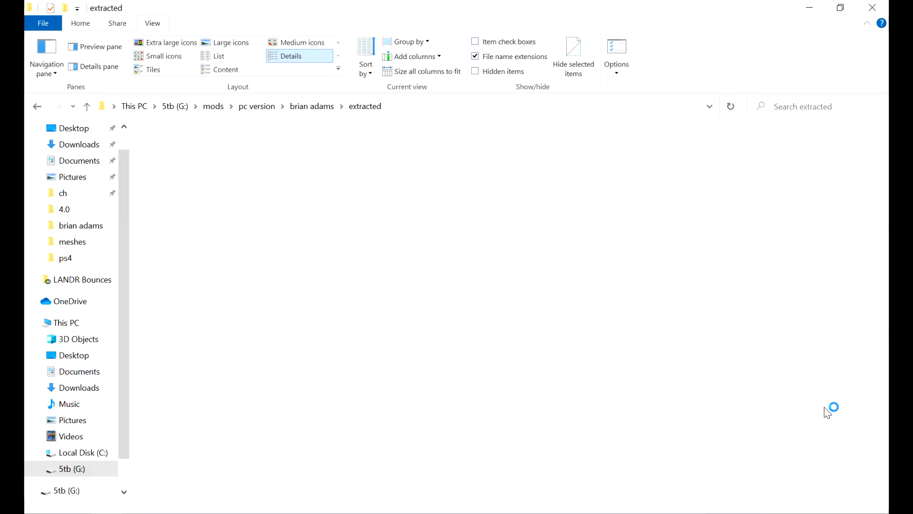
{"action": "left_click", "coordinate": [644, 286]}
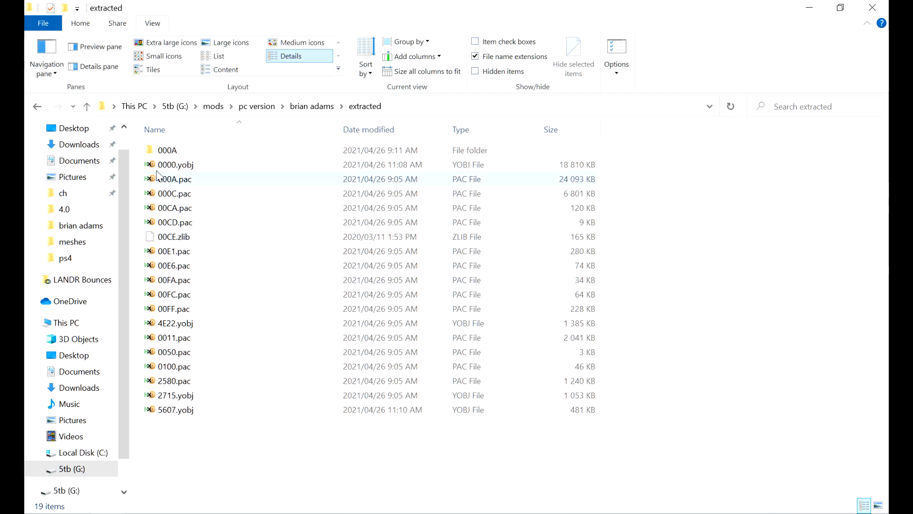
{"action": "double_click", "coordinate": [161, 151]}
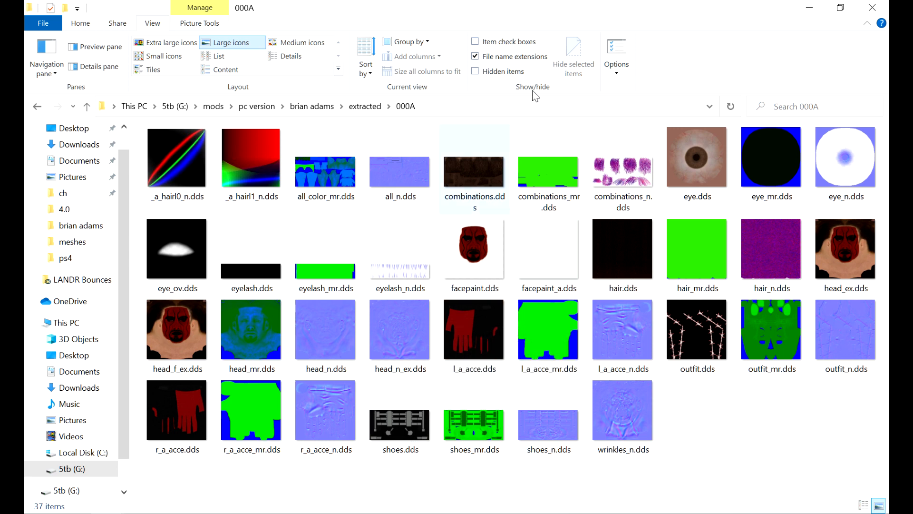
Step: In X-Packer's Create Texture Archive tool, load all dds textures from the extracted 000A folder
{"action": "left_click", "coordinate": [504, 107]}
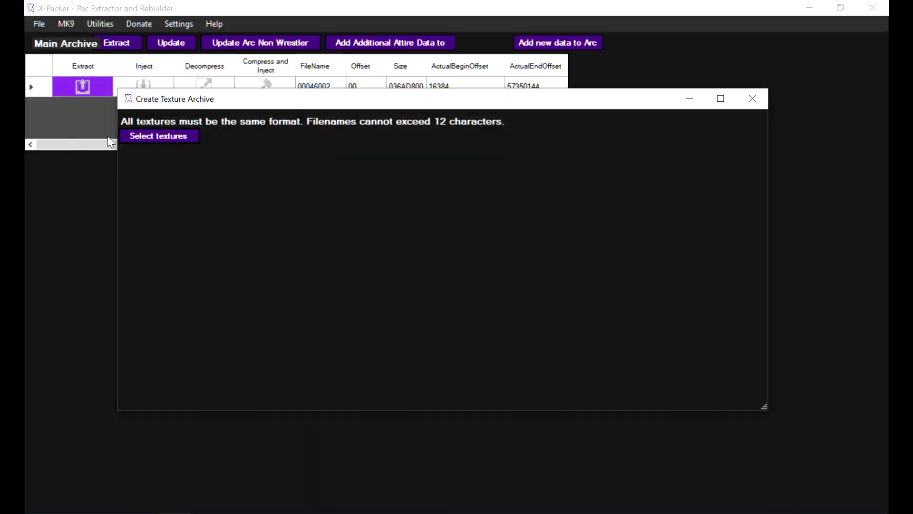
{"action": "left_click", "coordinate": [144, 135]}
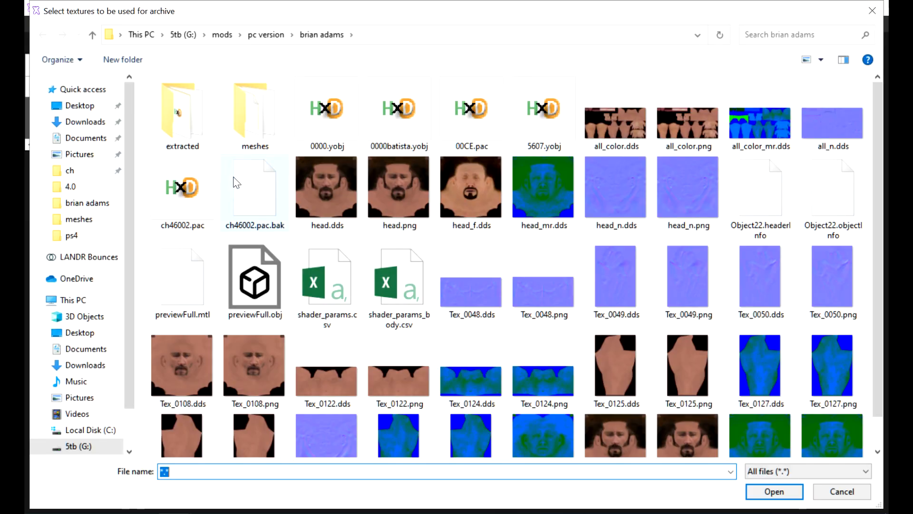
{"action": "double_click", "coordinate": [180, 114]}
{"action": "double_click", "coordinate": [174, 99]}
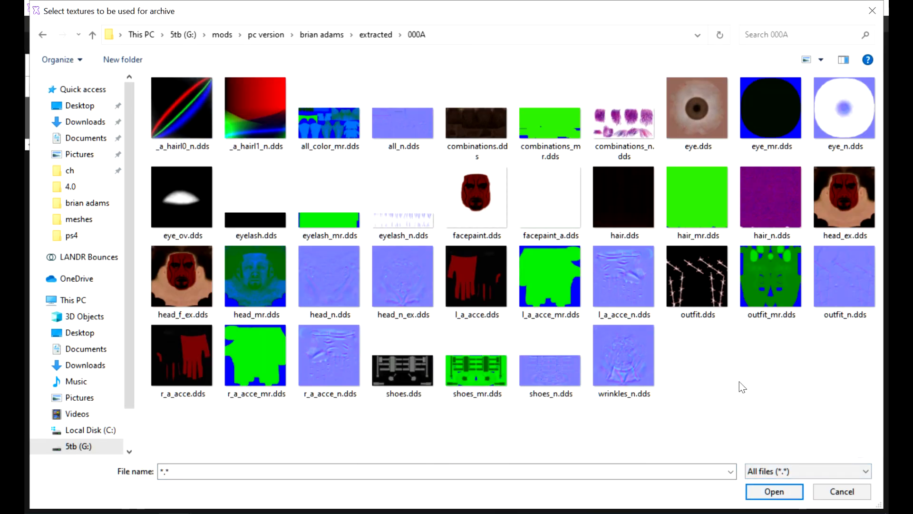
{"action": "key", "text": "ctrl+a"}
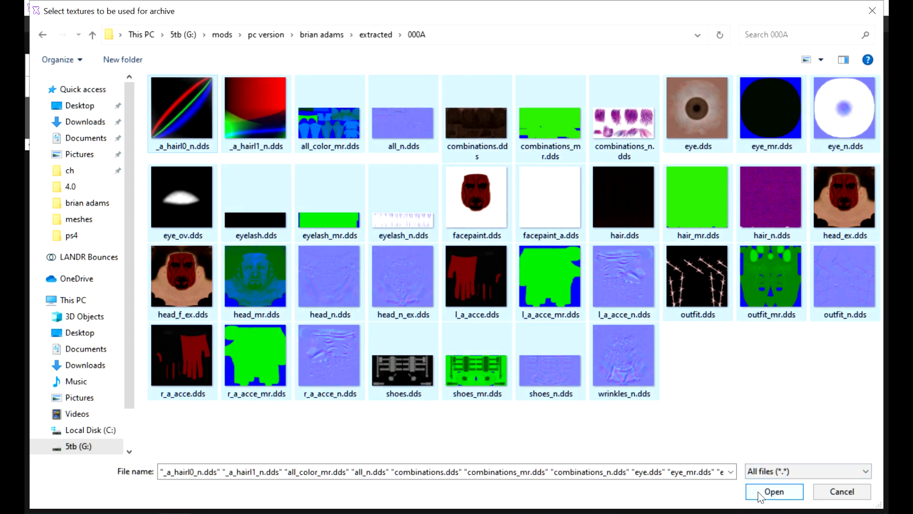
{"action": "left_click", "coordinate": [760, 494]}
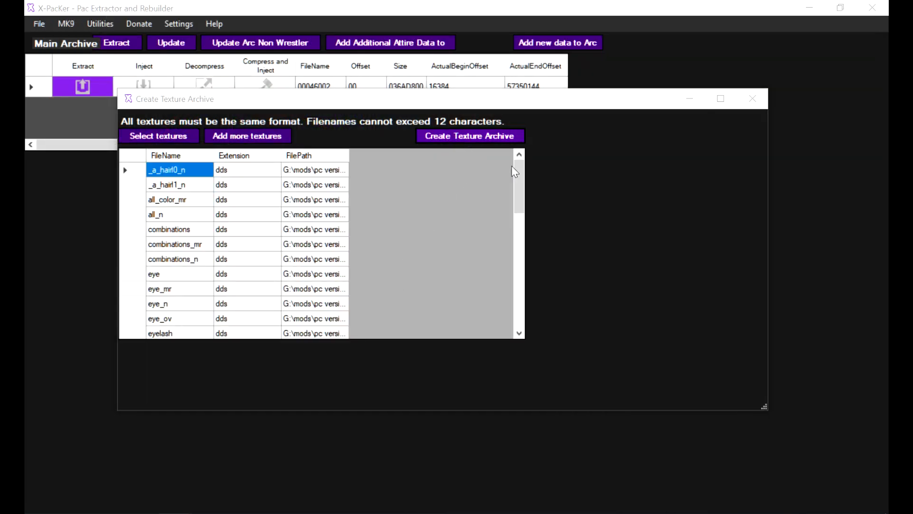
Step: Create the texture archive from the loaded textures, save it as 000A in the 000A folder, and close the Create Texture Archive tool
{"action": "left_click", "coordinate": [477, 137]}
{"action": "type", "text": "0000"}
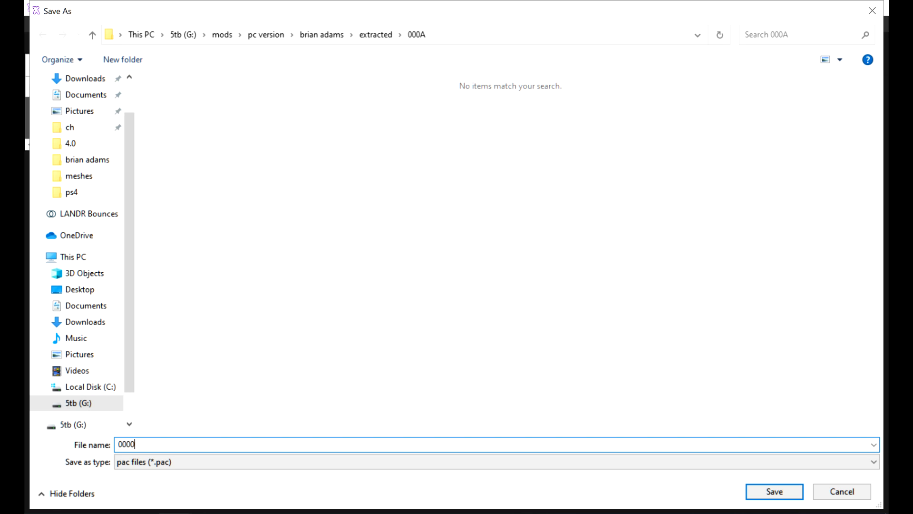
{"action": "type", "text": "A"}
{"action": "key", "text": "BackSpace"}
{"action": "key", "text": "BackSpace"}
{"action": "type", "text": "A"}
{"action": "key", "text": "Return"}
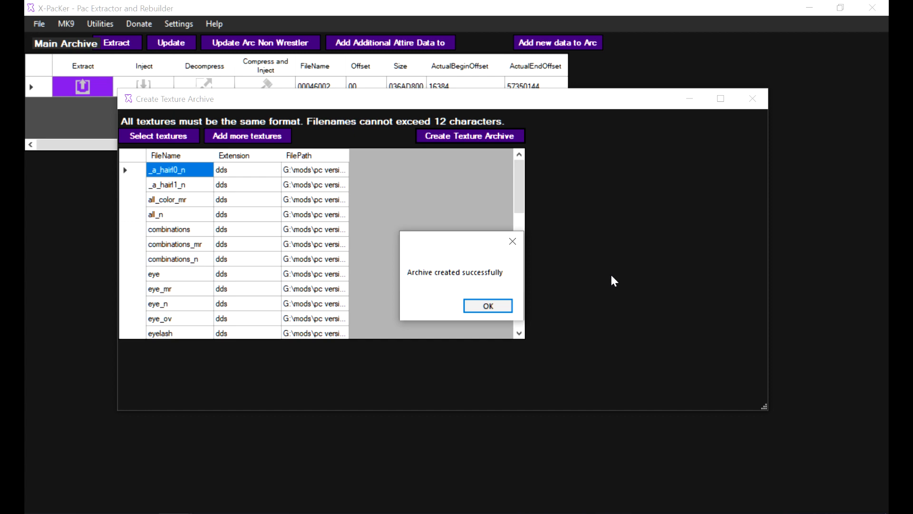
{"action": "left_click", "coordinate": [490, 306]}
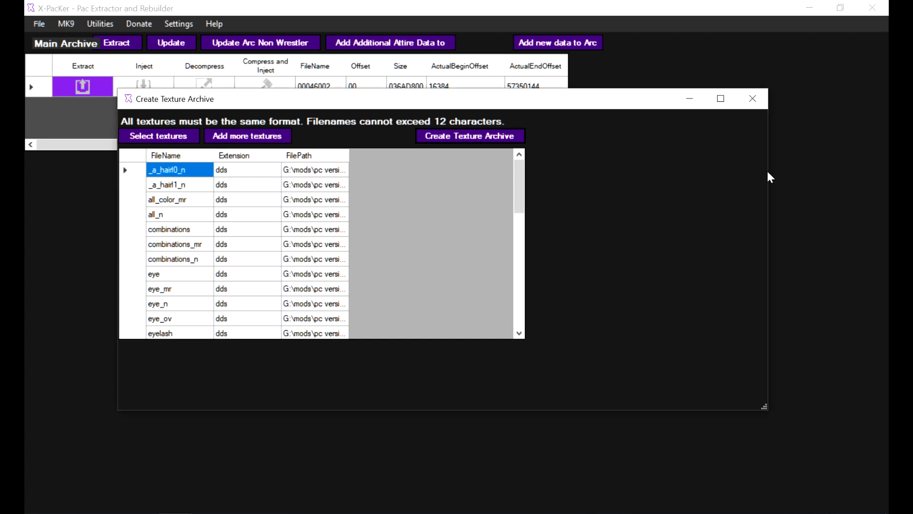
{"action": "left_click", "coordinate": [752, 99]}
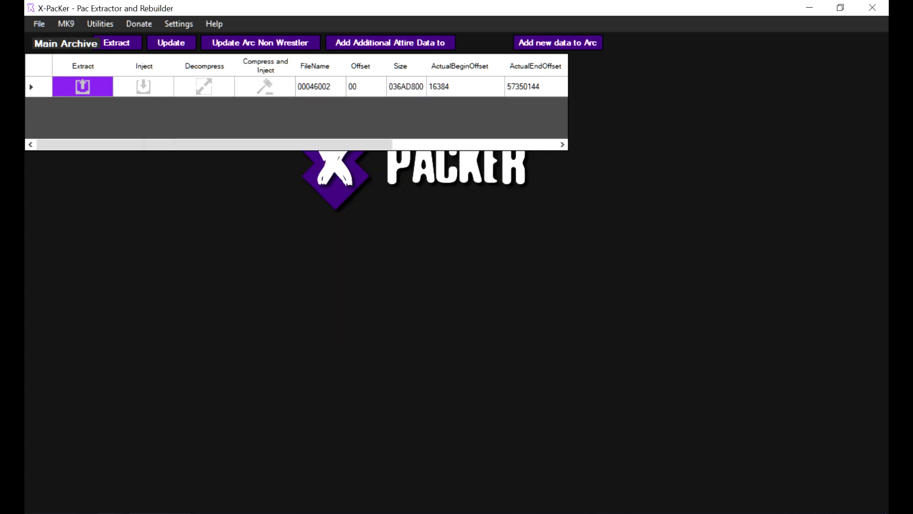
Step: In File Explorer, copy the new 000A.pac from the 000A folder into the extracted folder, replacing the existing file
{"action": "left_click", "coordinate": [222, 471]}
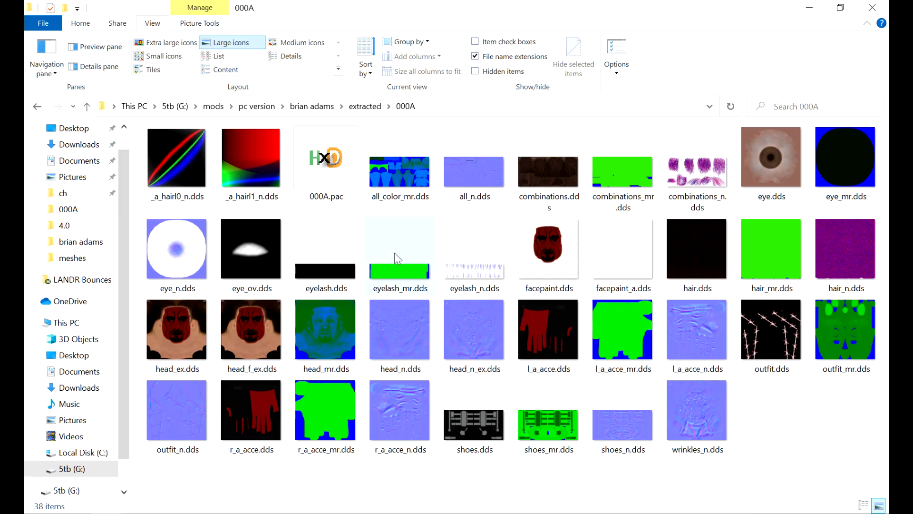
{"action": "left_click", "coordinate": [351, 171]}
{"action": "left_click", "coordinate": [365, 108]}
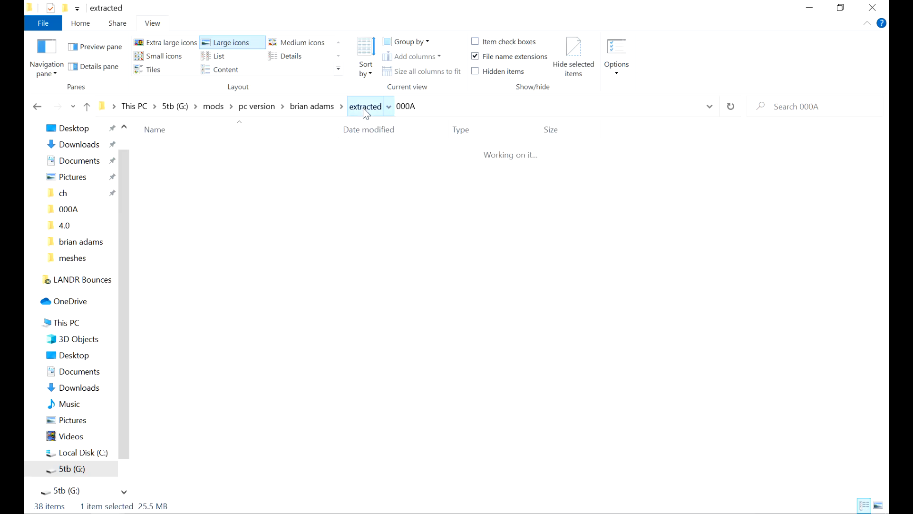
{"action": "key", "text": "ctrl+v"}
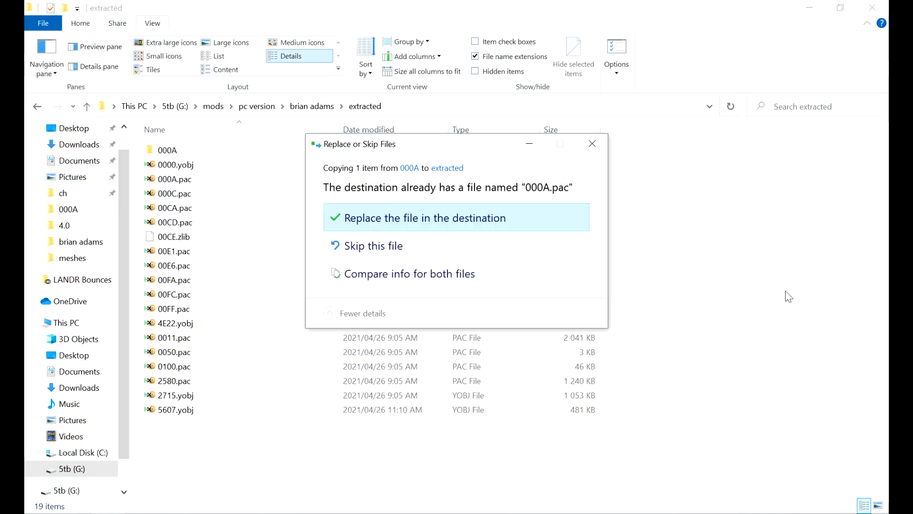
{"action": "left_click", "coordinate": [412, 227]}
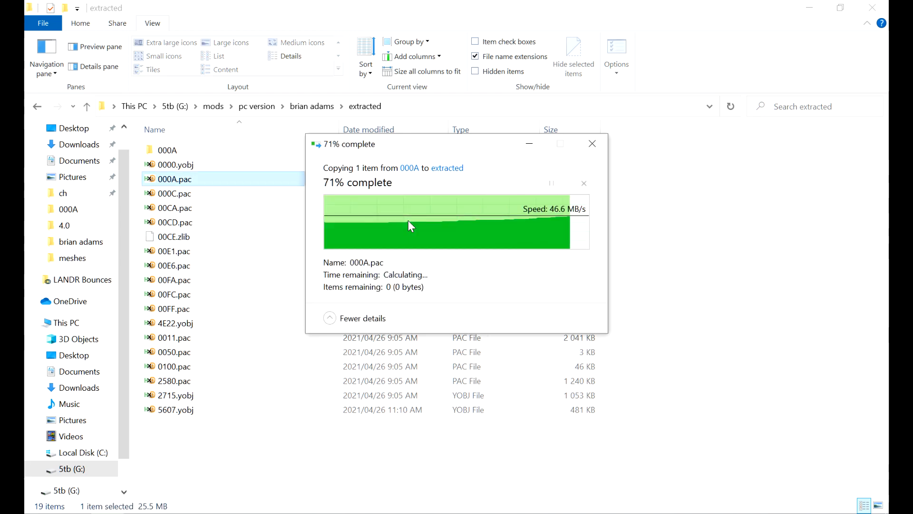
Step: Open X-Packer's Create PACH Archive tool, and return to File Explorer to review the files in the extracted folder
{"action": "left_click", "coordinate": [174, 513]}
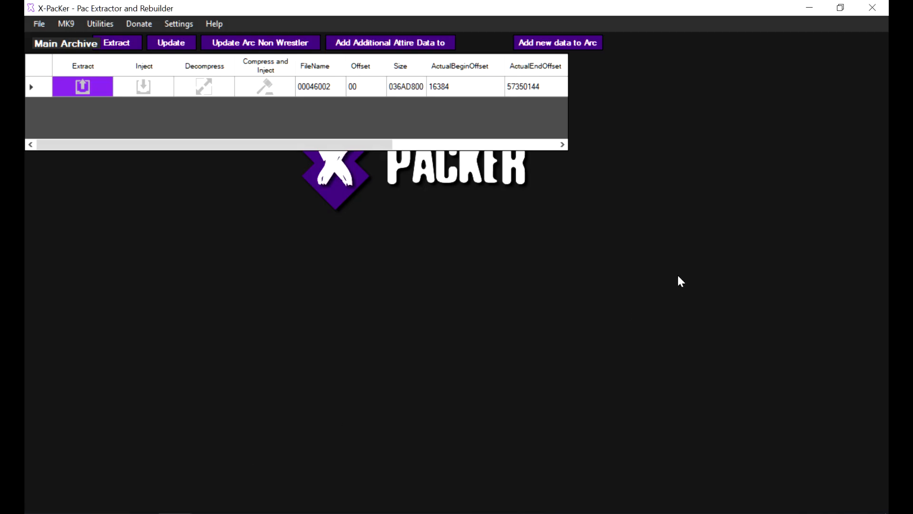
{"action": "key", "text": "ctrl+p"}
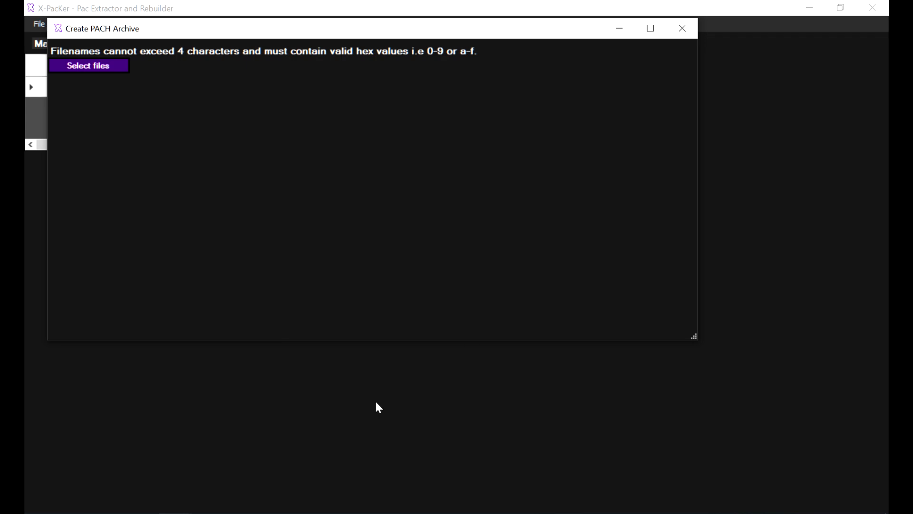
{"action": "mouse_move", "coordinate": [238, 513]}
{"action": "left_click", "coordinate": [221, 487]}
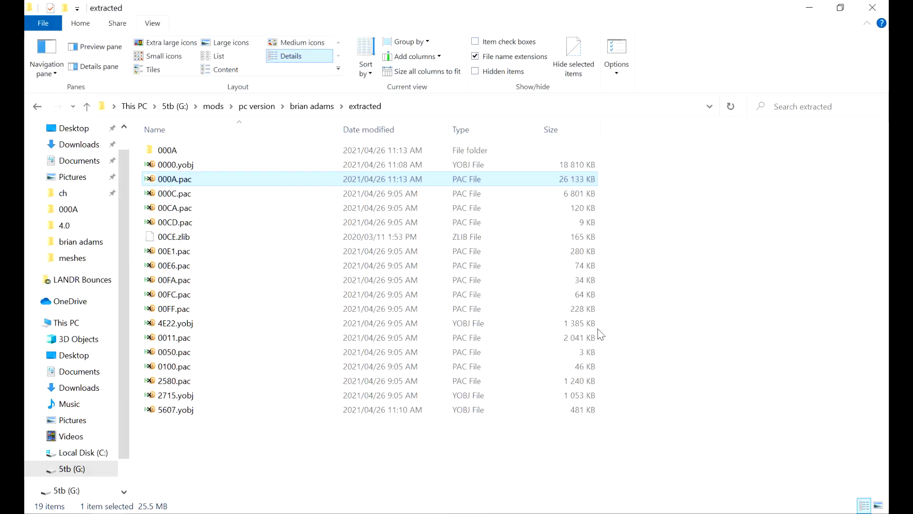
{"action": "left_click", "coordinate": [714, 209]}
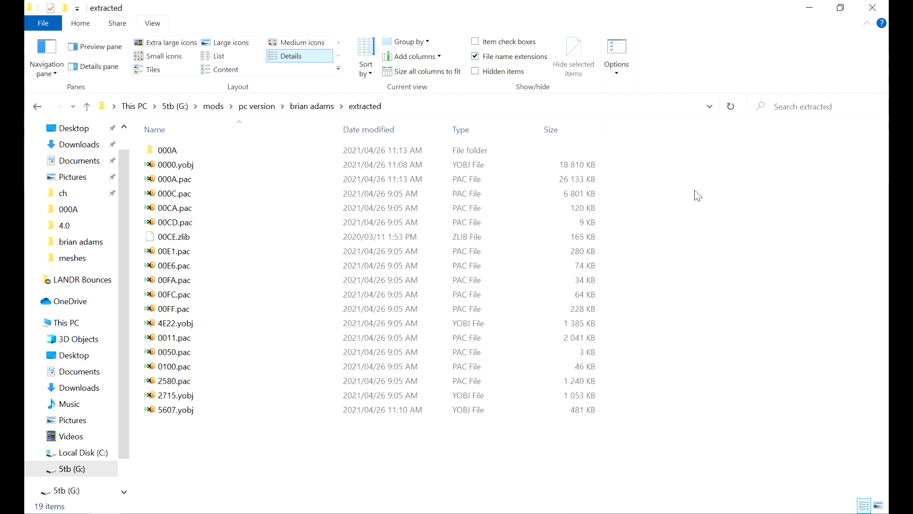
Step: Permanently delete 00CD, 00E1, 00E6, 00FA, 00FC, 00FF, 0011 and 0100 .pac files from the extracted folder
{"action": "left_click", "coordinate": [170, 227]}
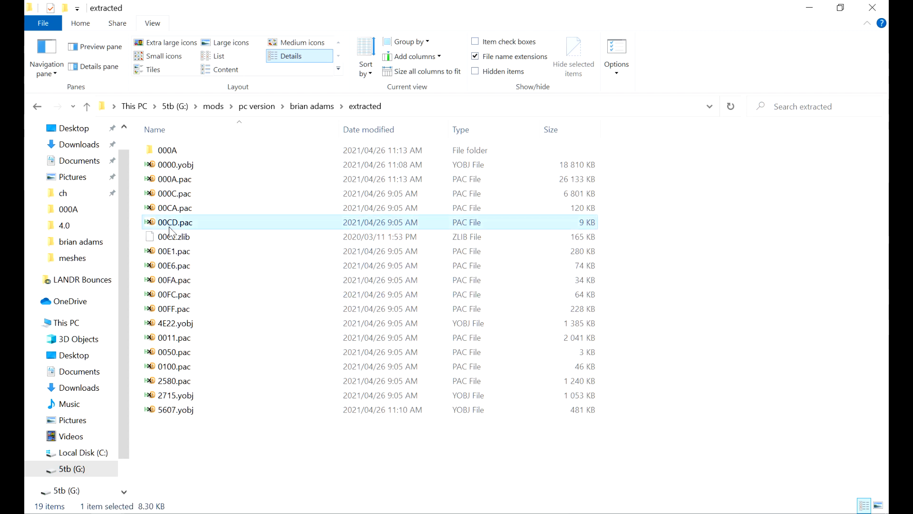
{"action": "left_click", "coordinate": [188, 251], "text": "ctrl"}
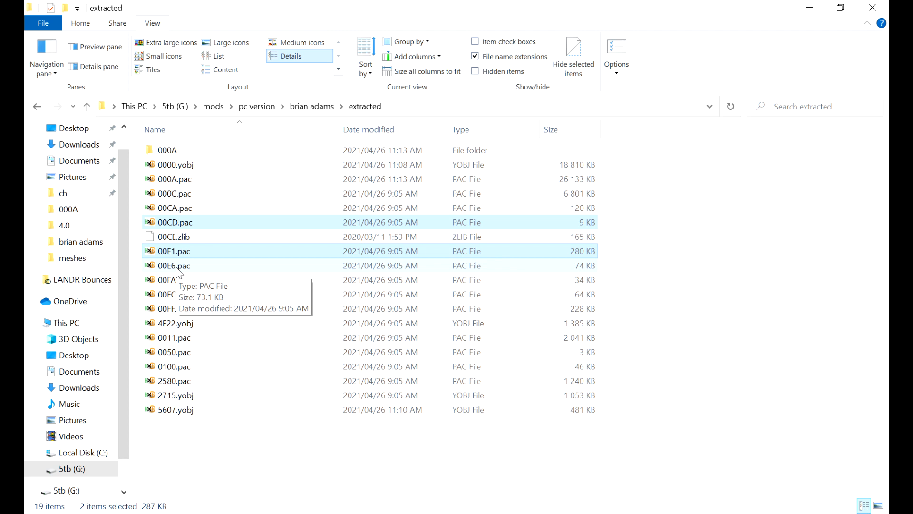
{"action": "left_click", "coordinate": [178, 269], "text": "ctrl"}
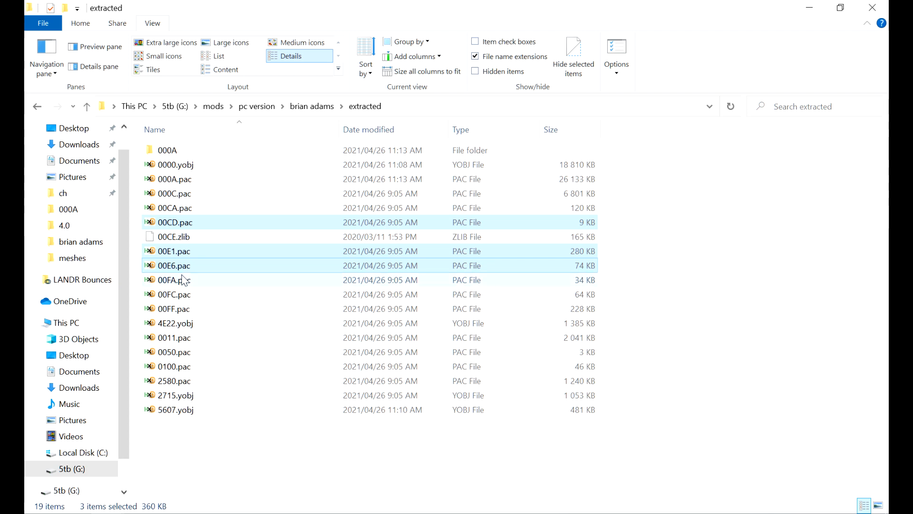
{"action": "left_click", "coordinate": [181, 281], "text": "ctrl"}
{"action": "left_click", "coordinate": [176, 298], "text": "ctrl"}
{"action": "left_click", "coordinate": [177, 310], "text": "ctrl"}
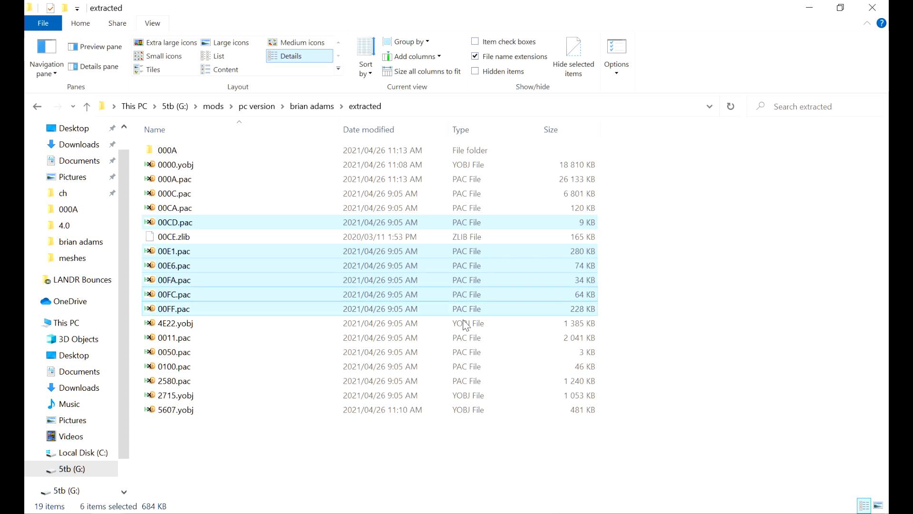
{"action": "left_click", "coordinate": [177, 339], "text": "ctrl"}
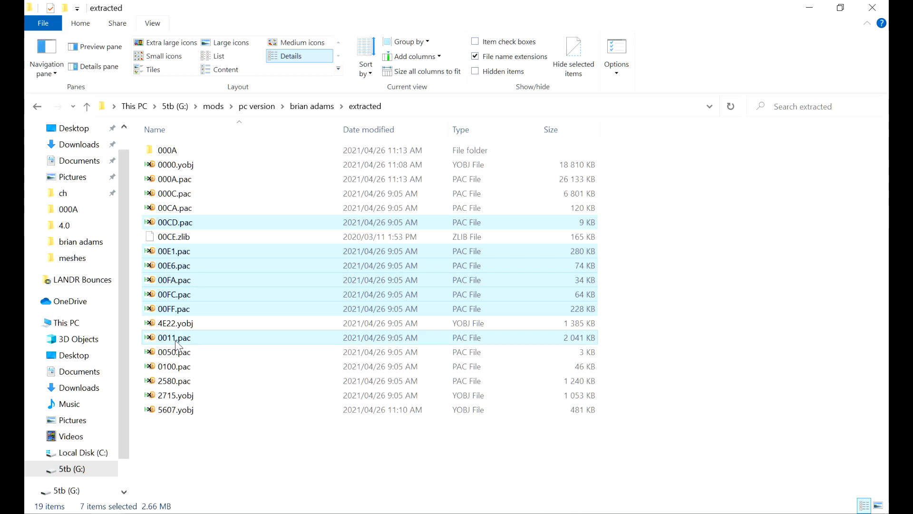
{"action": "left_click", "coordinate": [176, 368], "text": "ctrl"}
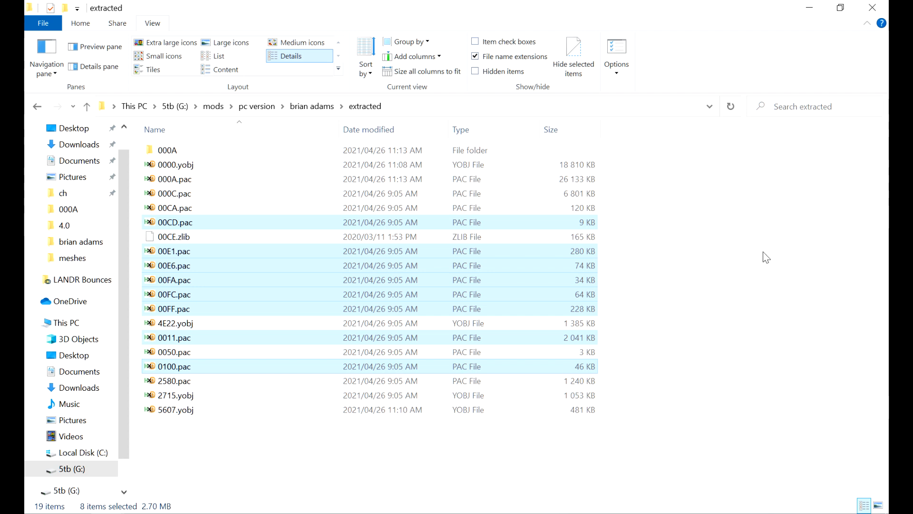
{"action": "key", "text": "shift+Delete"}
{"action": "key", "text": "Return"}
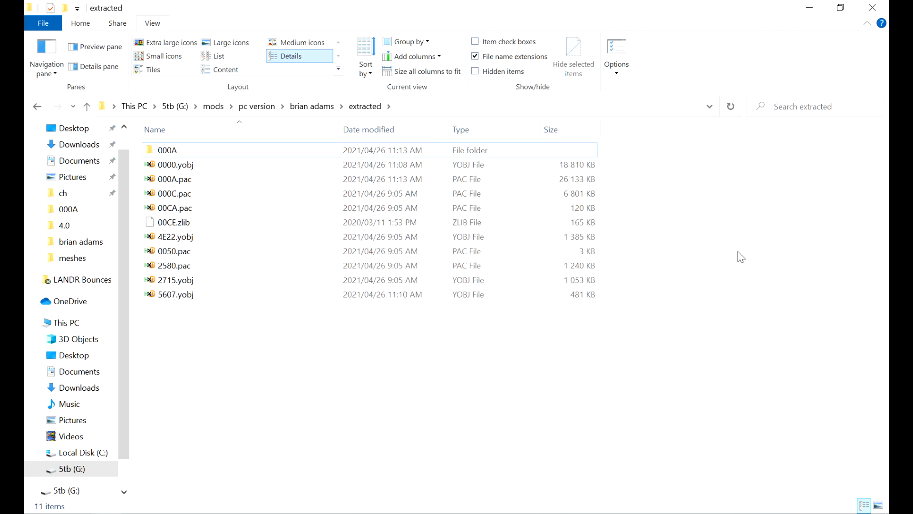
Step: Switch to X-Packer and load all the loose files from the extracted folder, excluding the 000A subfolder, into a new PACH archive list
{"action": "left_click", "coordinate": [178, 225]}
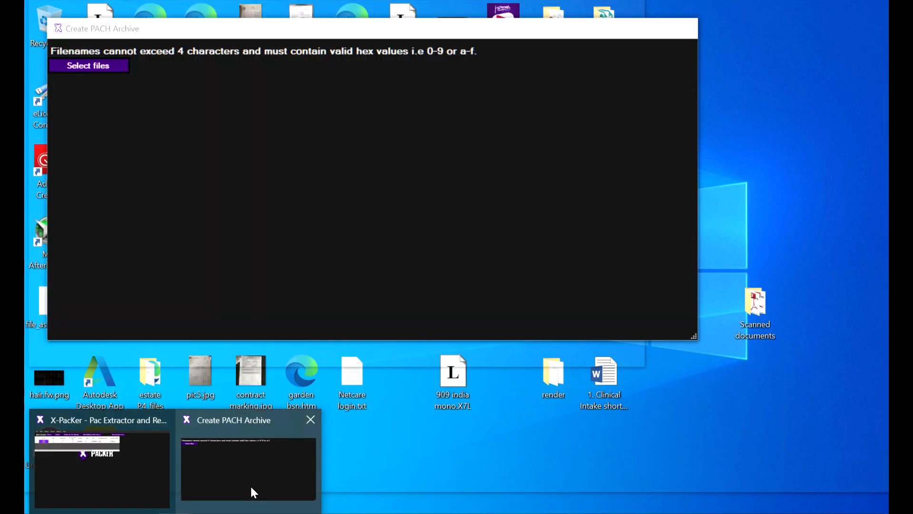
{"action": "left_click", "coordinate": [250, 485]}
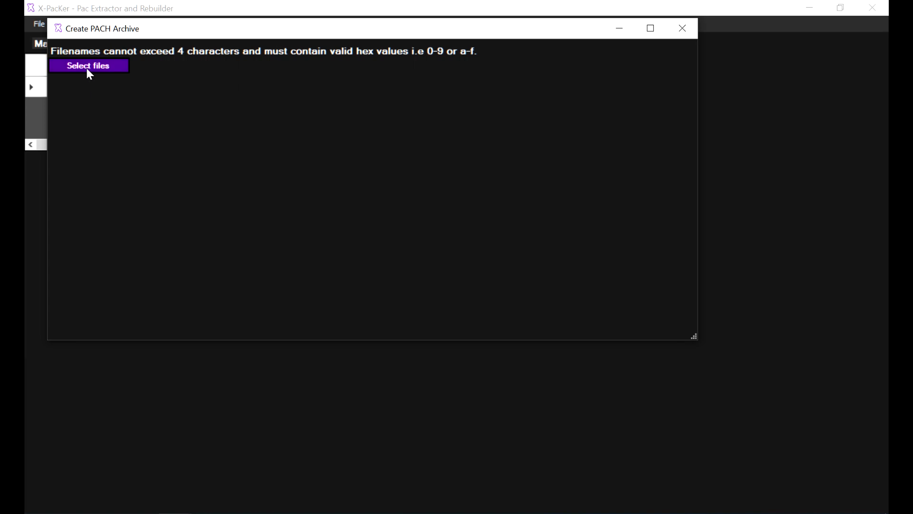
{"action": "left_click", "coordinate": [683, 28]}
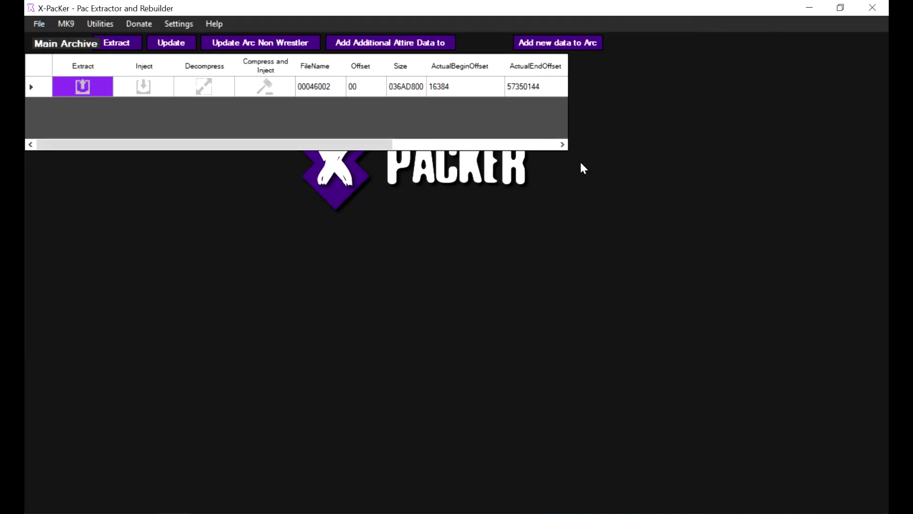
{"action": "key", "text": "ctrl+p"}
{"action": "left_click", "coordinate": [683, 29]}
{"action": "key", "text": "ctrl+p"}
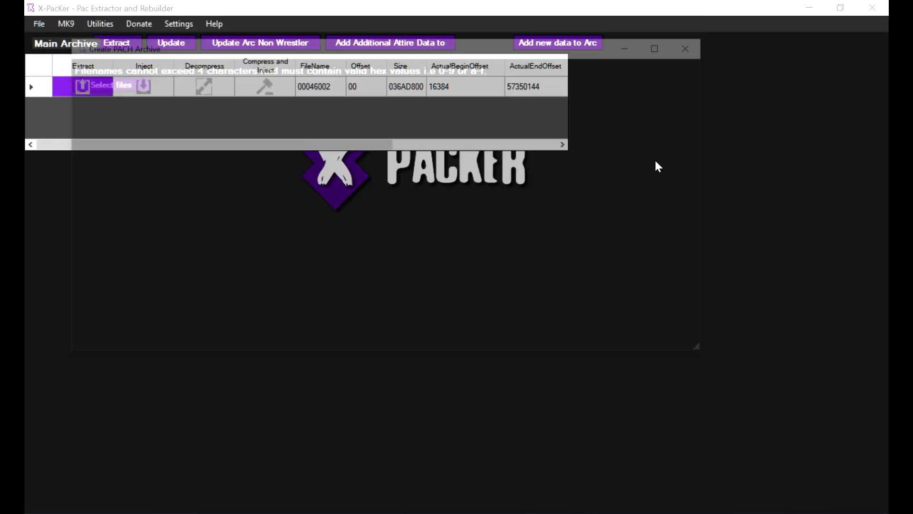
{"action": "left_click", "coordinate": [90, 82]}
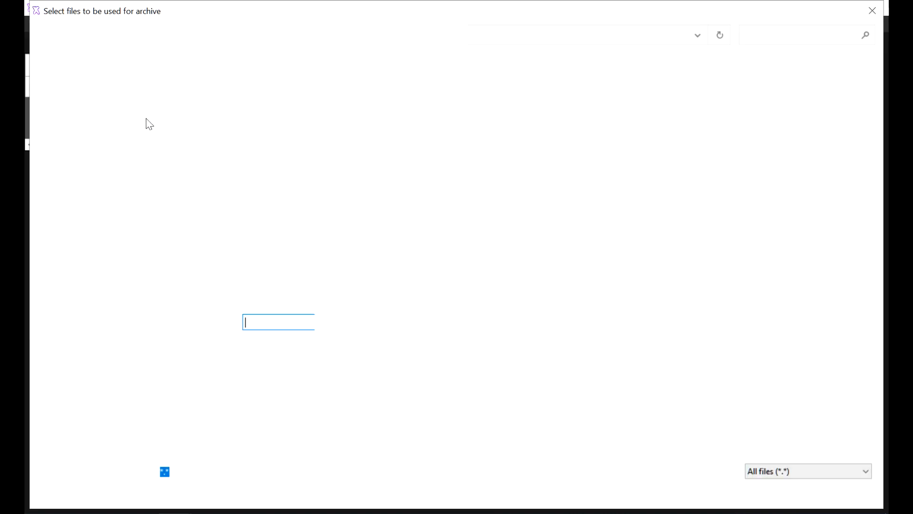
{"action": "left_click", "coordinate": [375, 35]}
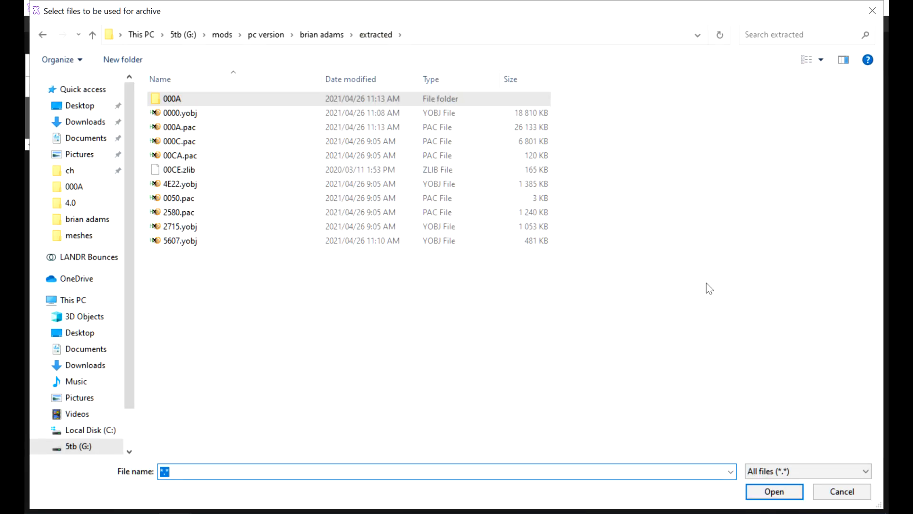
{"action": "left_click_drag", "start_coordinate": [715, 292], "coordinate": [226, 119]}
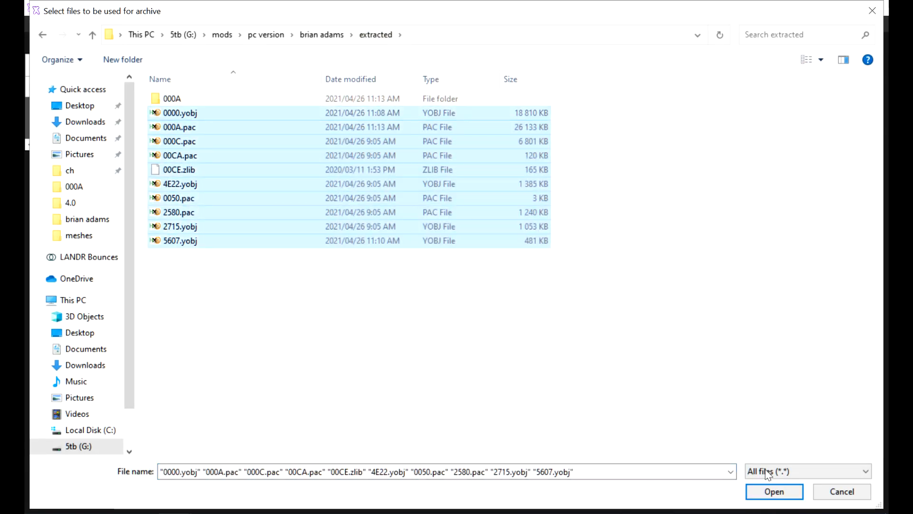
{"action": "left_click", "coordinate": [771, 492]}
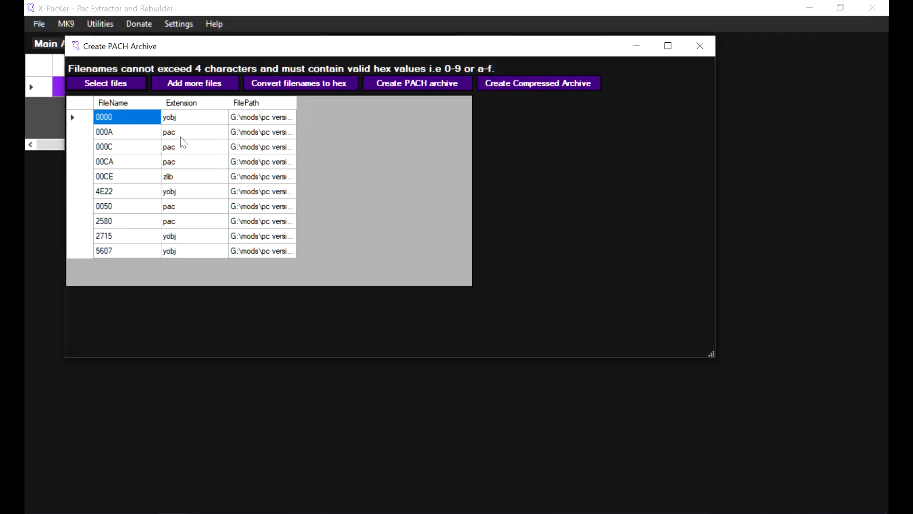
Step: Sort the archive list by file name and create the PACH archive as brian in the extracted folder
{"action": "left_click", "coordinate": [126, 103]}
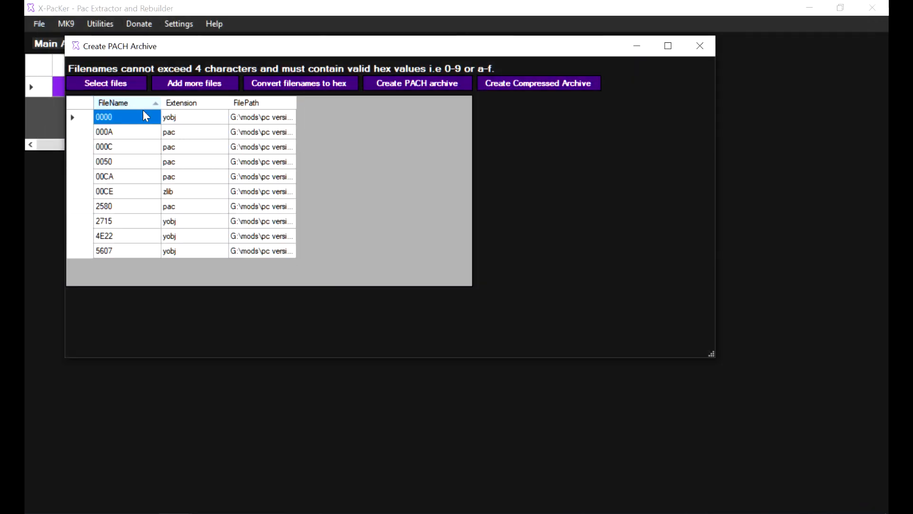
{"action": "left_click", "coordinate": [392, 82]}
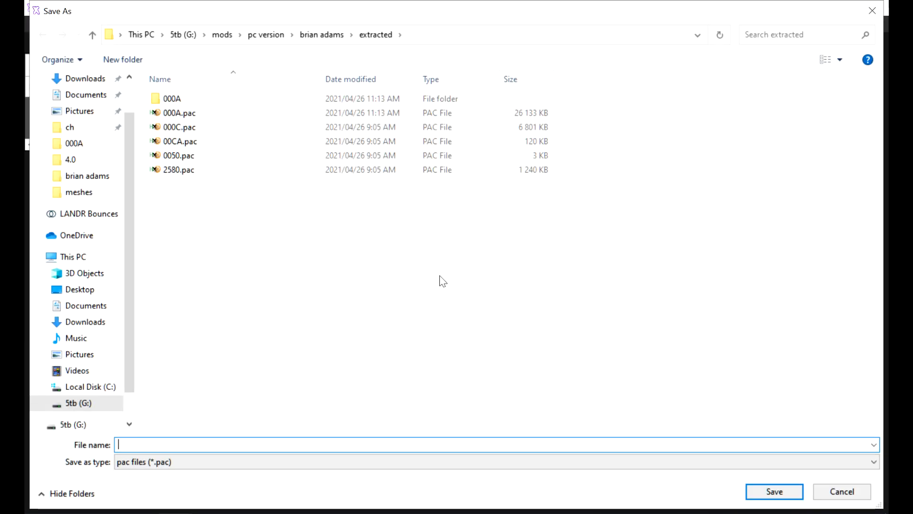
{"action": "type", "text": "brian"}
{"action": "key", "text": "Return"}
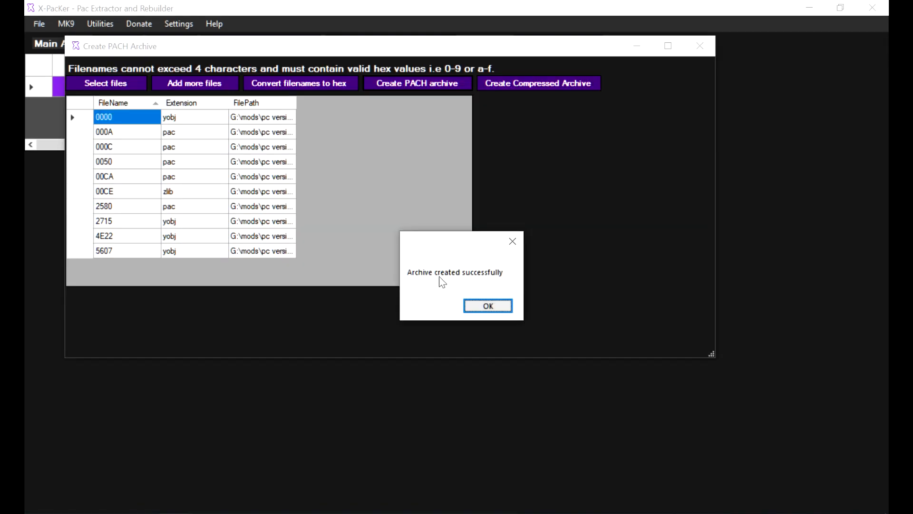
{"action": "left_click", "coordinate": [481, 307]}
{"action": "left_click", "coordinate": [699, 46]}
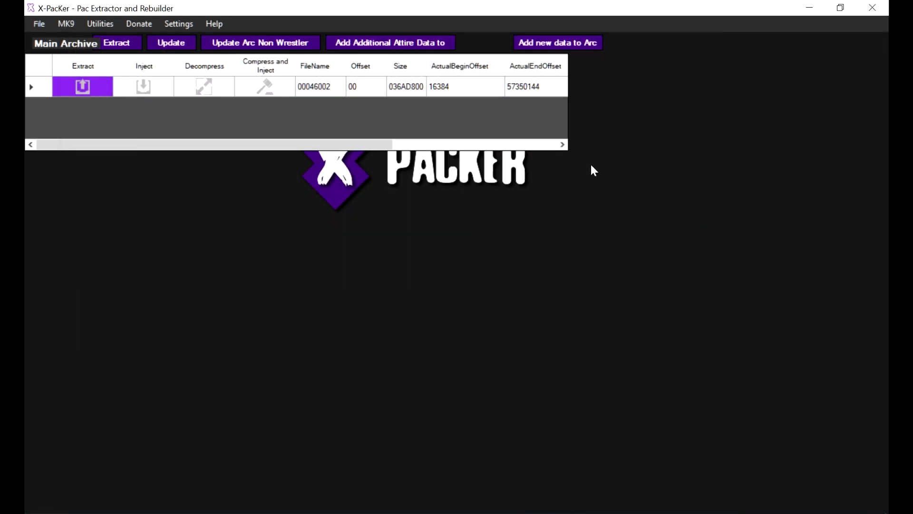
{"action": "mouse_move", "coordinate": [240, 512]}
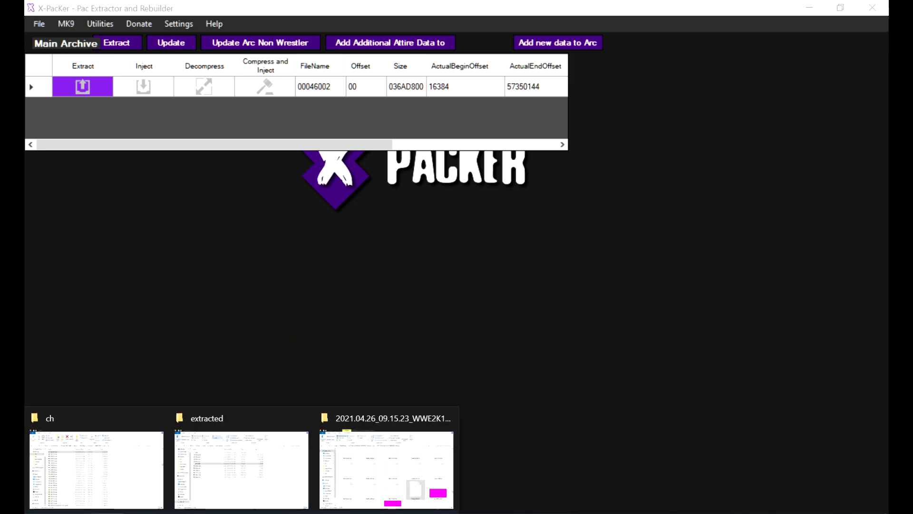
{"action": "left_click", "coordinate": [239, 479]}
{"action": "left_click", "coordinate": [318, 110]}
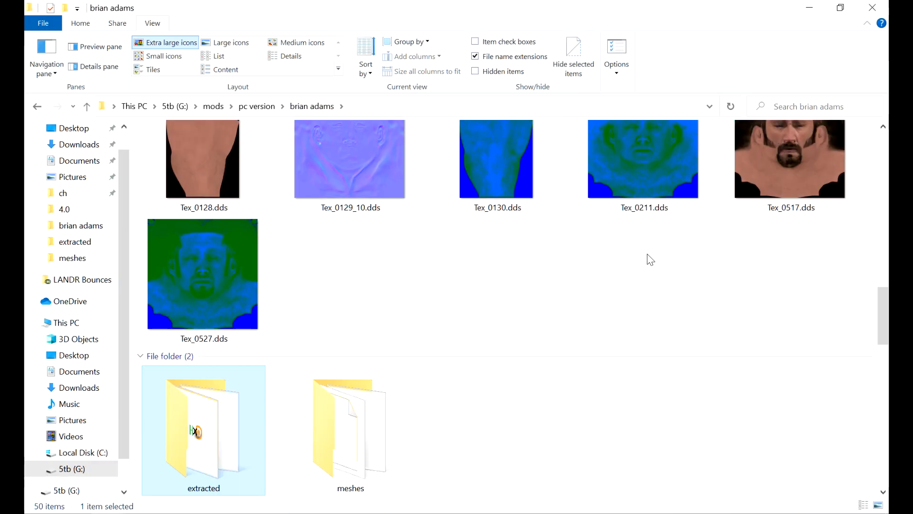
{"action": "left_click_drag", "start_coordinate": [884, 311], "coordinate": [889, 460]}
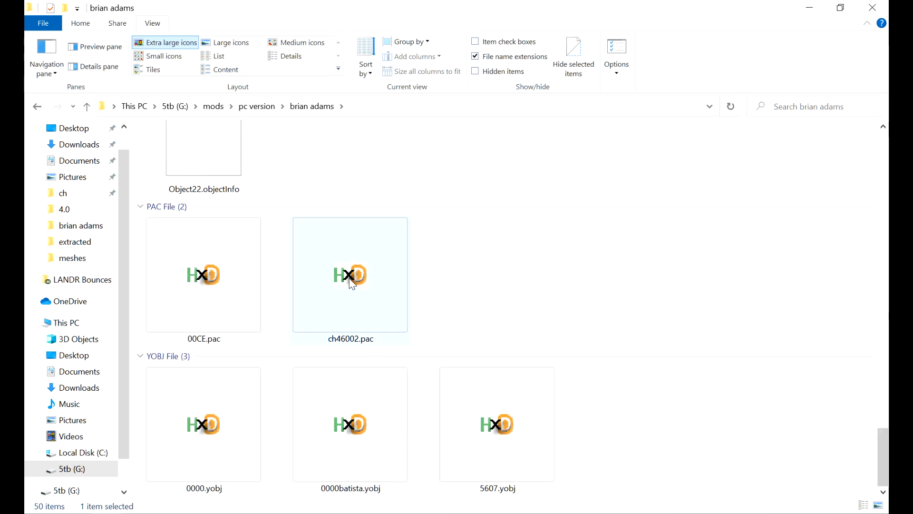
{"action": "left_click", "coordinate": [364, 328]}
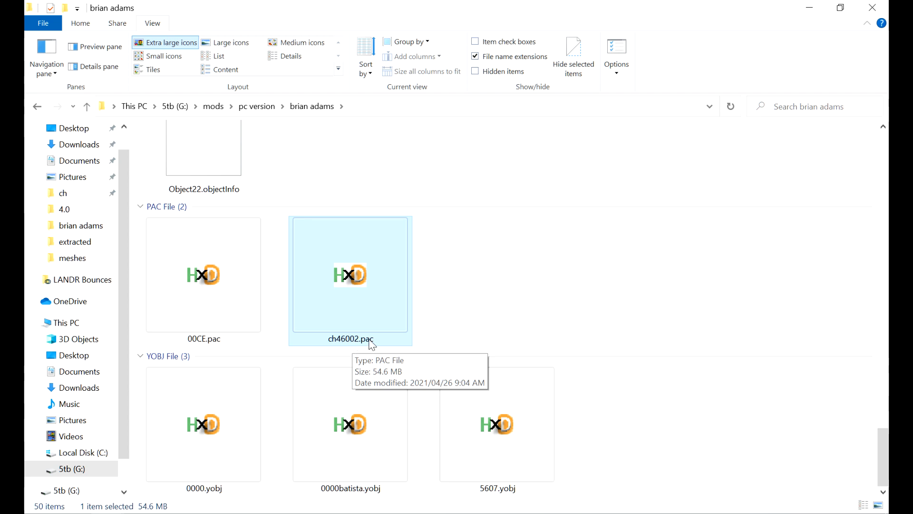
{"action": "left_click", "coordinate": [372, 107]}
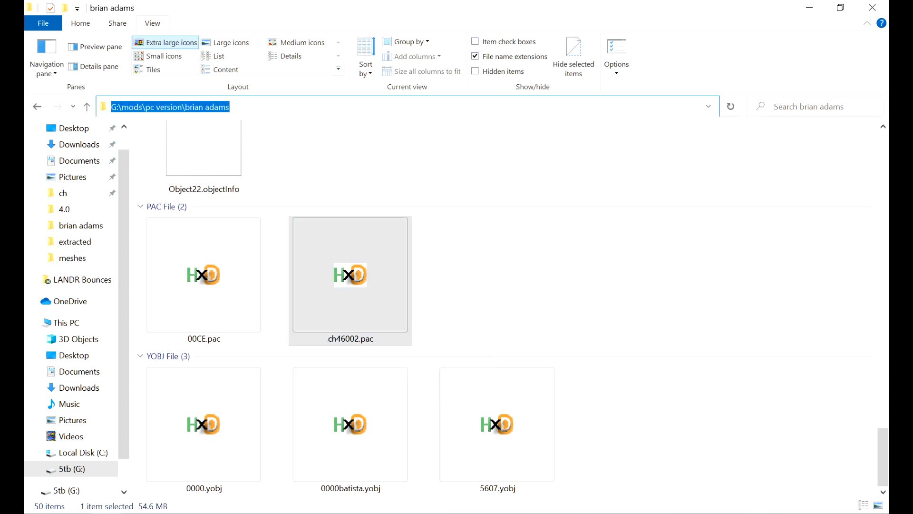
Step: Switch to X-Packer and open ch46002.pac from the brian adams folder
{"action": "left_click", "coordinate": [176, 512]}
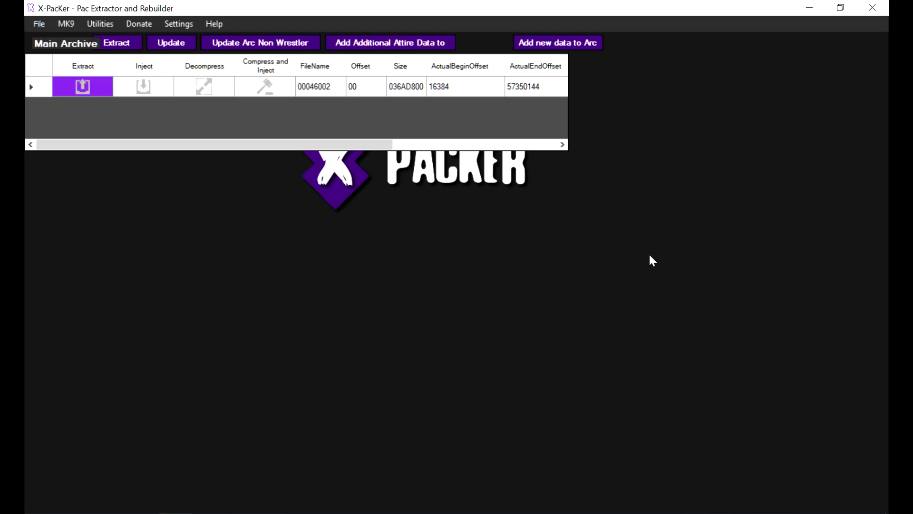
{"action": "key", "text": "ctrl+o"}
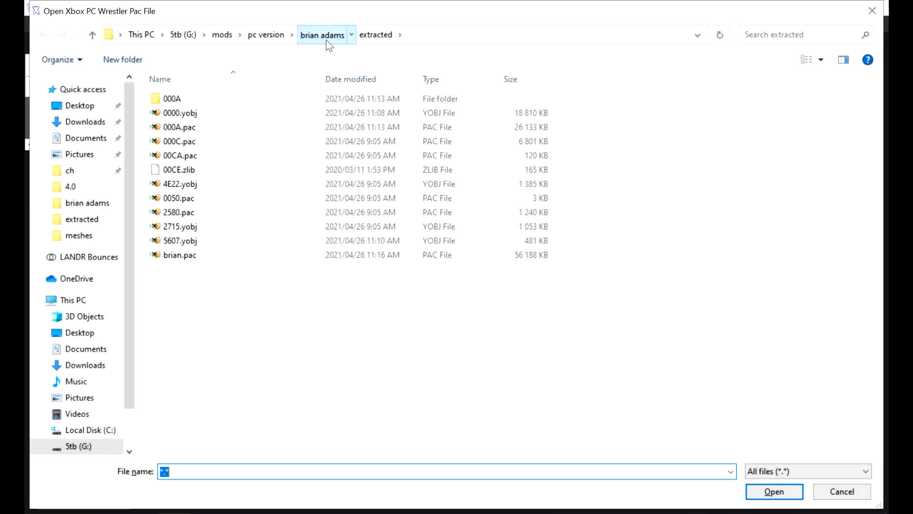
{"action": "left_click", "coordinate": [327, 42]}
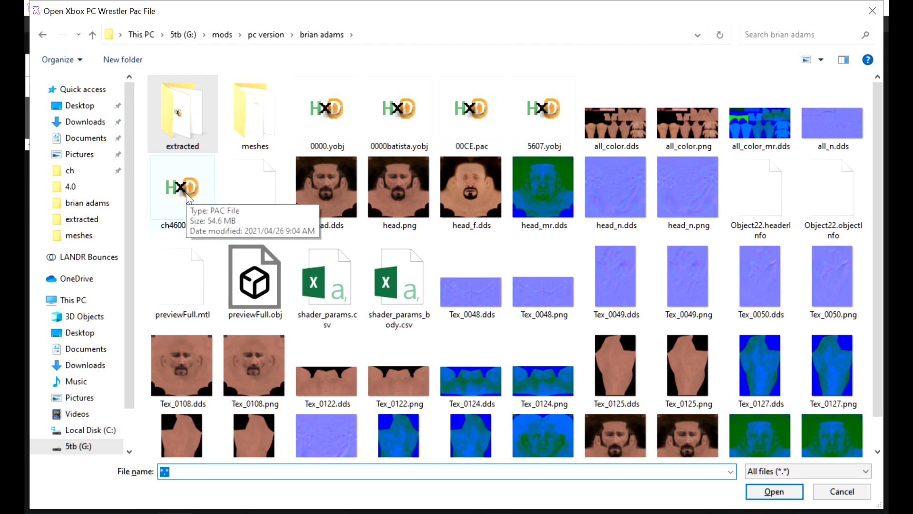
{"action": "double_click", "coordinate": [187, 193]}
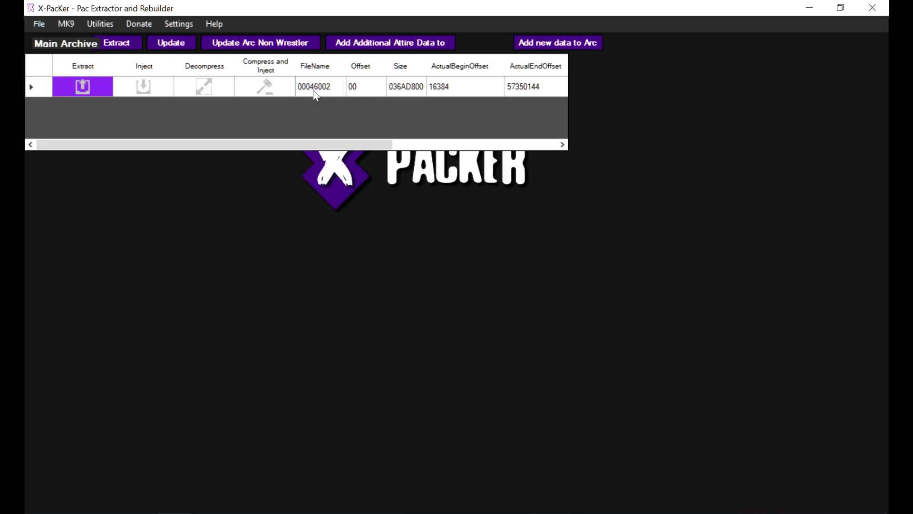
Step: Inject brian.pac from the extracted folder into the 00046002 entry of the opened archive
{"action": "left_click", "coordinate": [147, 88]}
{"action": "left_click", "coordinate": [180, 133]}
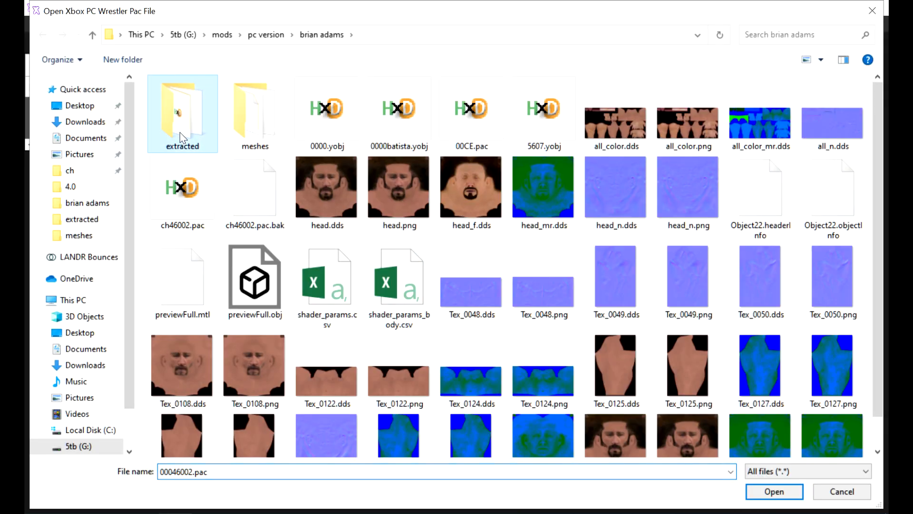
{"action": "double_click", "coordinate": [179, 133]}
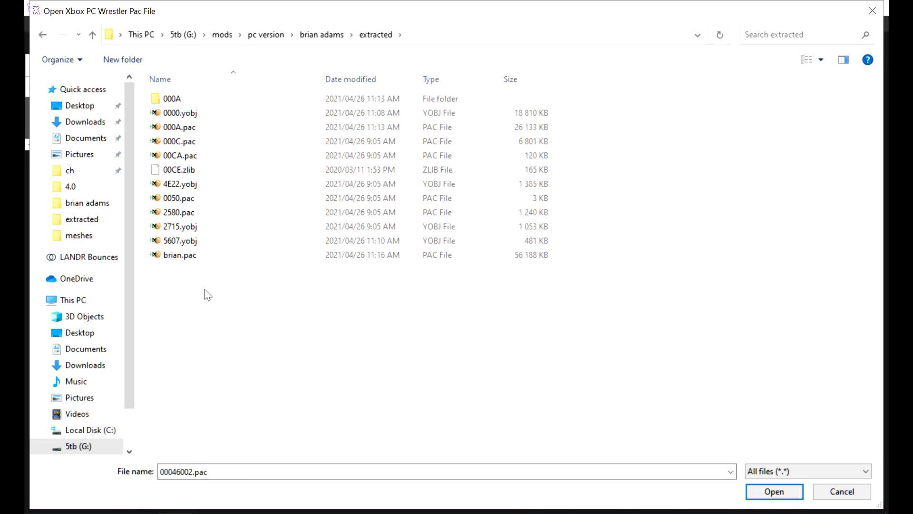
{"action": "double_click", "coordinate": [182, 257]}
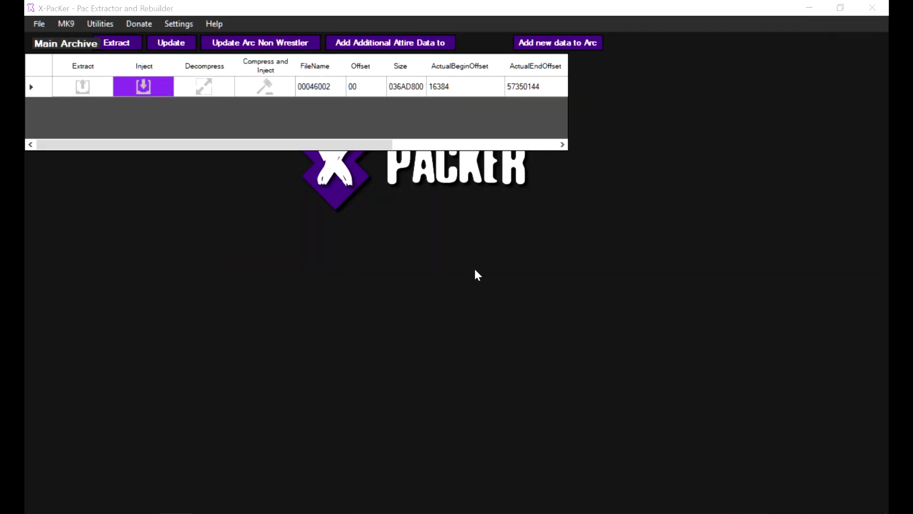
{"action": "left_click", "coordinate": [480, 303]}
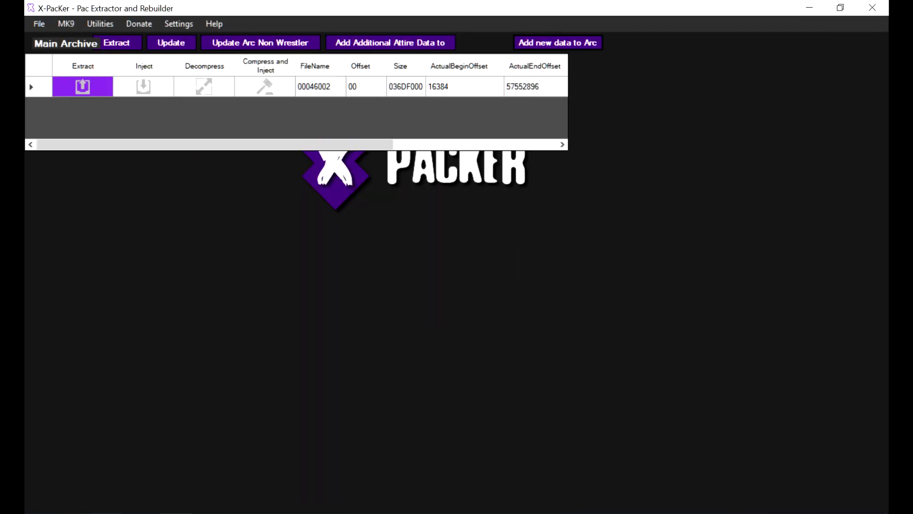
Step: Switch to File Explorer and copy ch46002.pac from the brian adams folder into the WWE 2K19 ch folder, replacing the existing file
{"action": "left_click", "coordinate": [277, 444]}
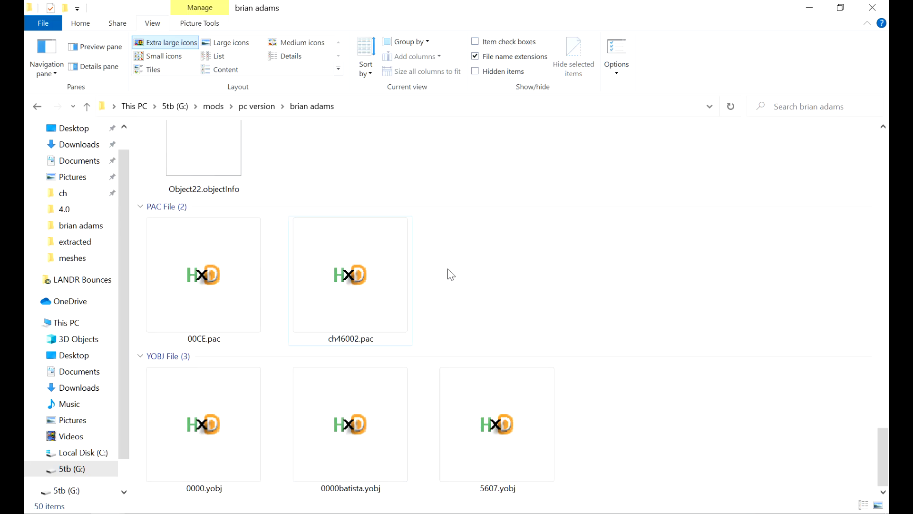
{"action": "left_click", "coordinate": [382, 260]}
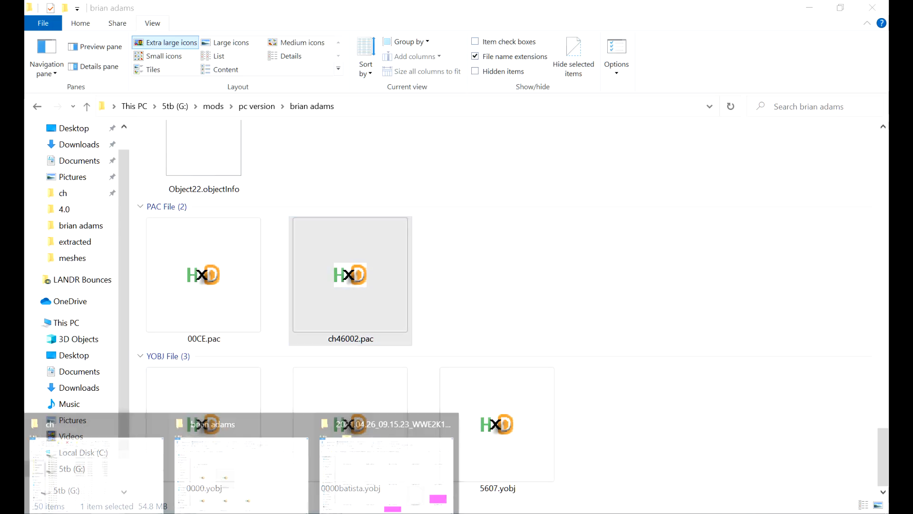
{"action": "left_click", "coordinate": [76, 486]}
{"action": "left_click", "coordinate": [642, 255]}
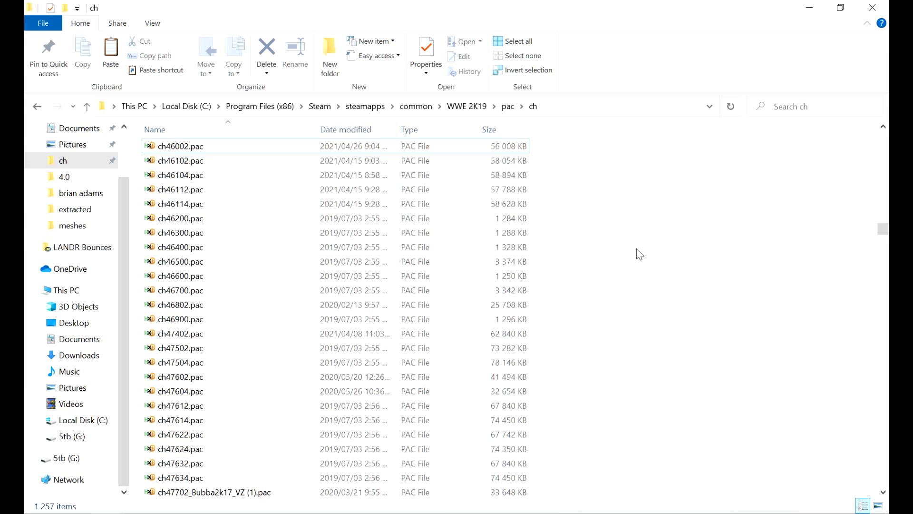
{"action": "key", "text": "ctrl+v"}
{"action": "left_click", "coordinate": [450, 222]}
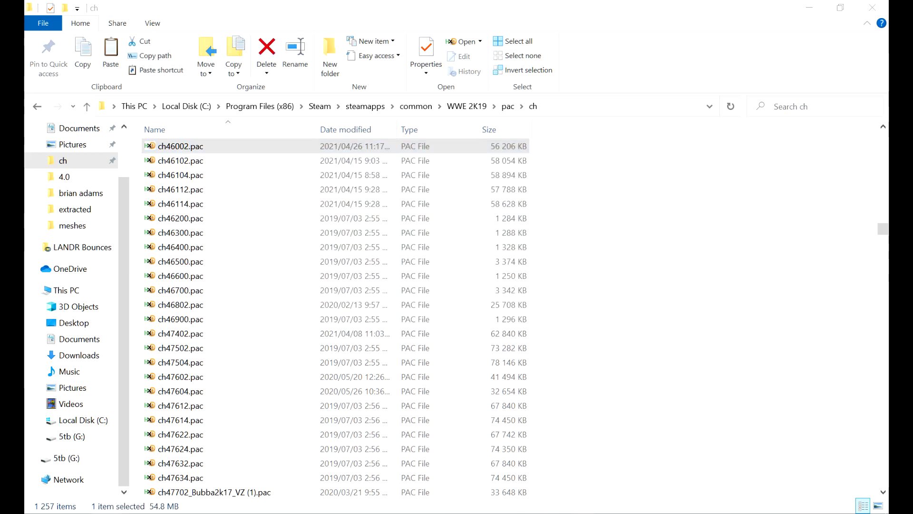
{"action": "left_click", "coordinate": [654, 280]}
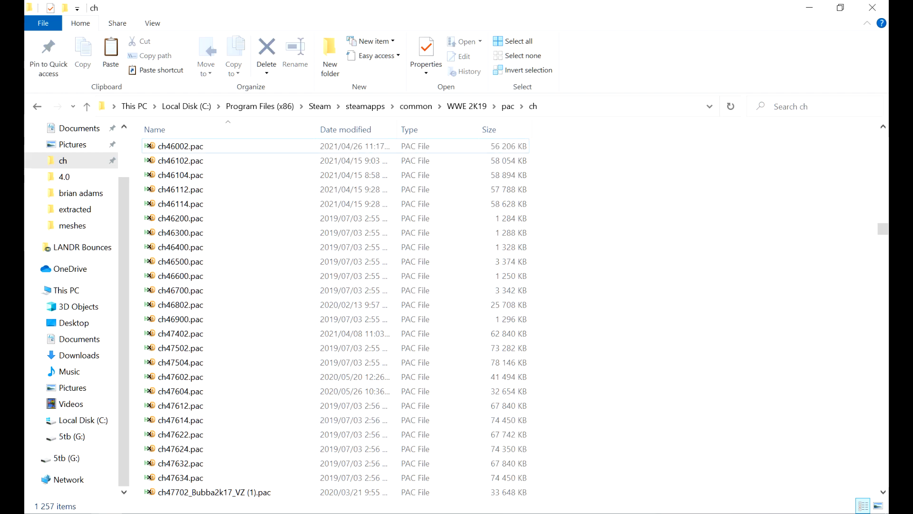
Step: Switch to X-Packer, open the 000C texture archive inside 00046002, and inject head.dds from the brian adams folder into the head entry
{"action": "left_click", "coordinate": [231, 447]}
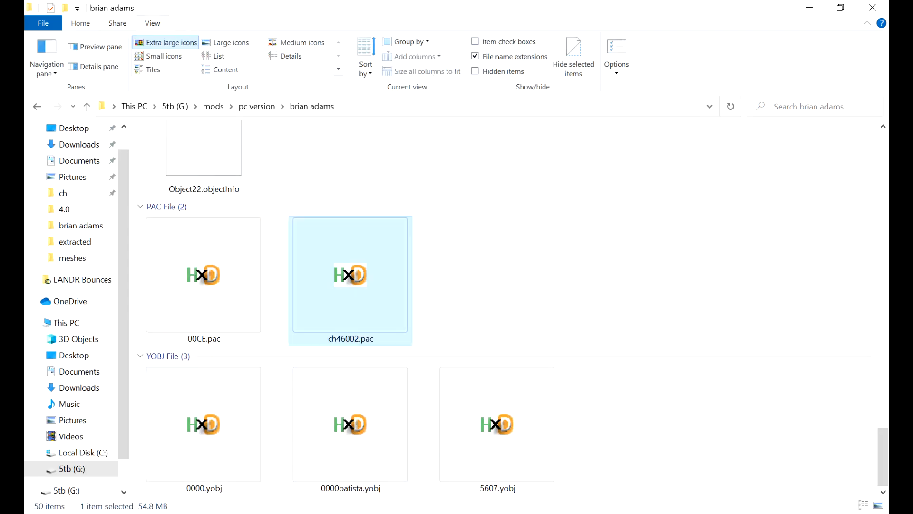
{"action": "key", "text": "alt+Tab"}
{"action": "double_click", "coordinate": [315, 89]}
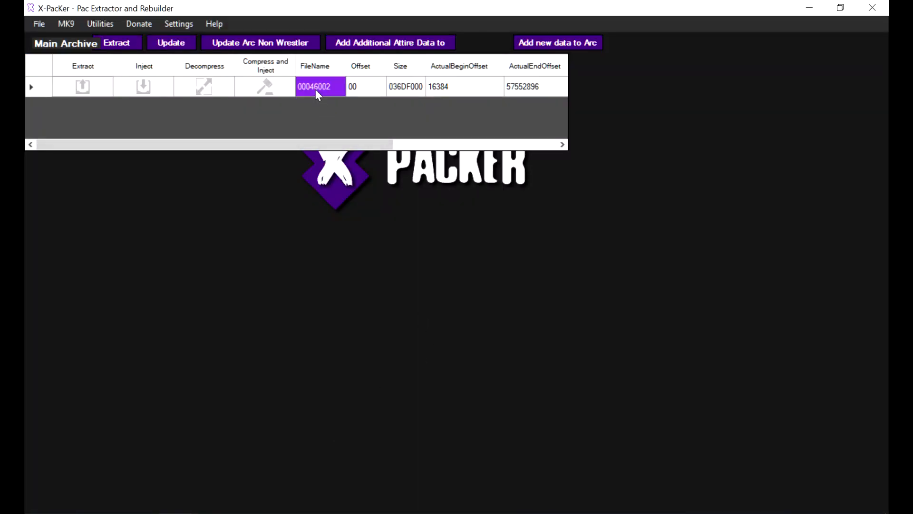
{"action": "double_click", "coordinate": [340, 120]}
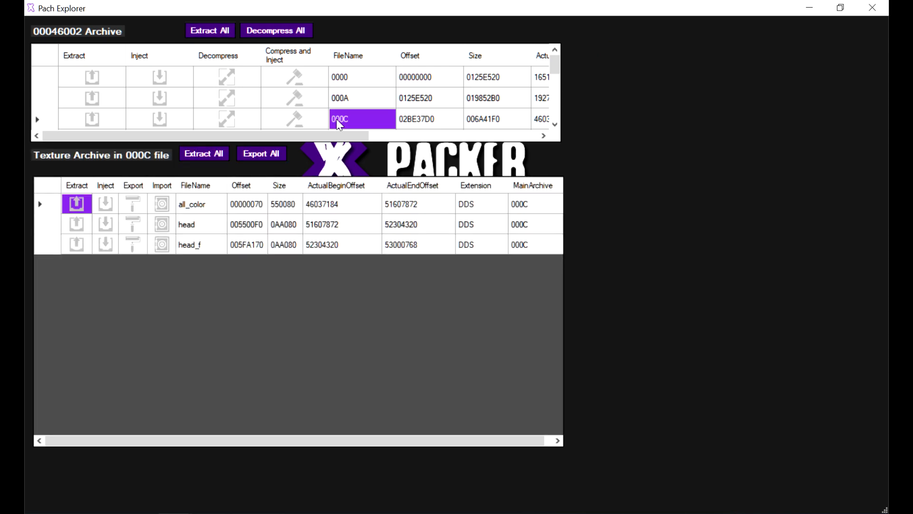
{"action": "left_click", "coordinate": [106, 231]}
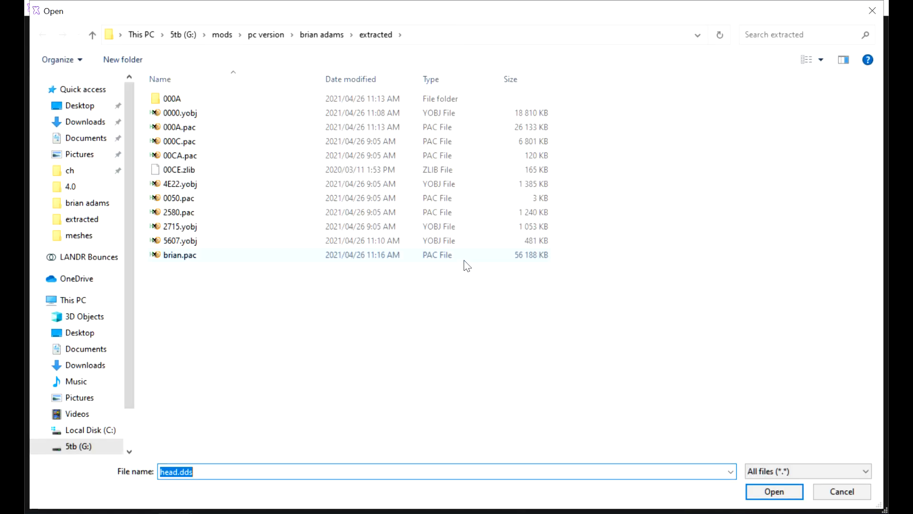
{"action": "left_click", "coordinate": [321, 35]}
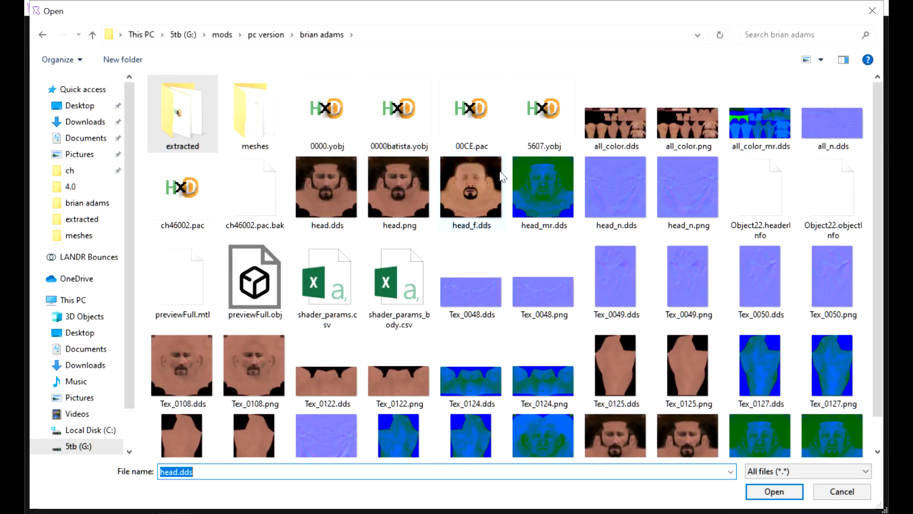
{"action": "double_click", "coordinate": [323, 181]}
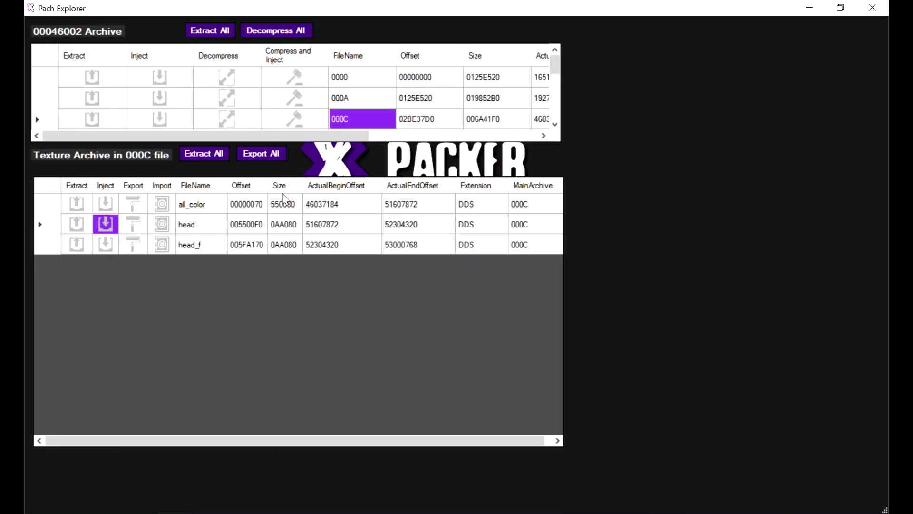
{"action": "key", "text": "Return"}
Step: Inject all_color.dds from the brian adams folder into the all_color texture entry
{"action": "left_click", "coordinate": [99, 203]}
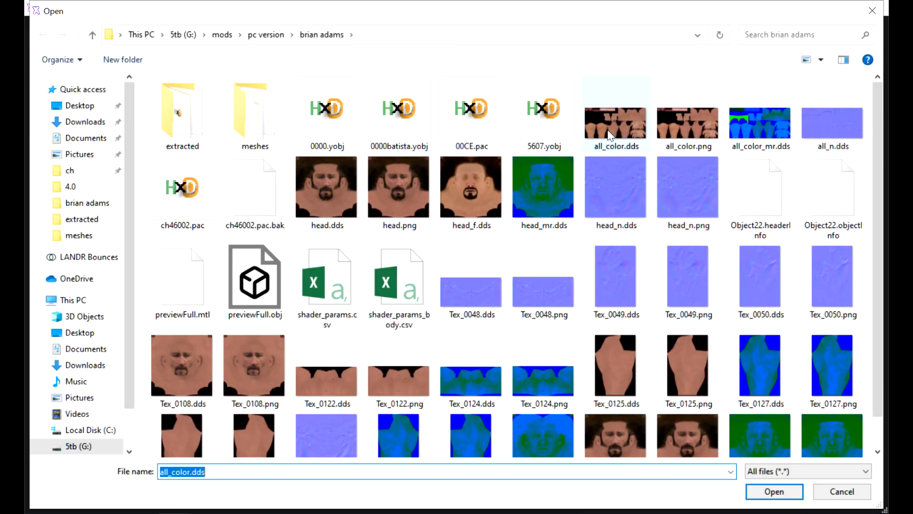
{"action": "double_click", "coordinate": [614, 126]}
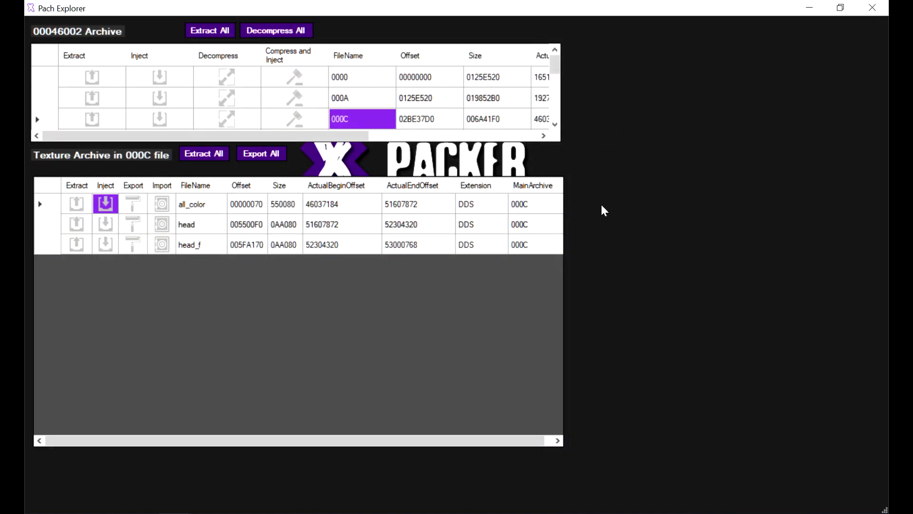
{"action": "key", "text": "Return"}
Step: Switch to X-Rey and open 0000.yobj from the meshes folder
{"action": "left_click", "coordinate": [157, 513]}
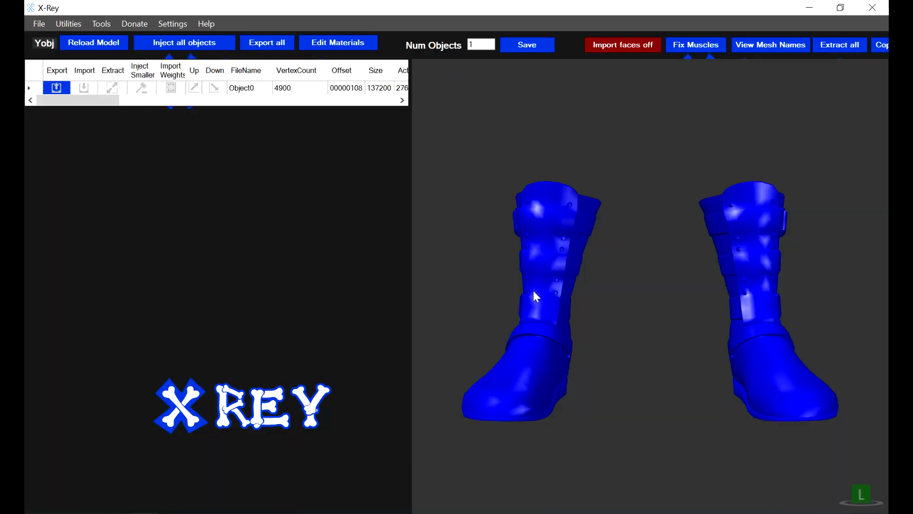
{"action": "key", "text": "ctrl+o"}
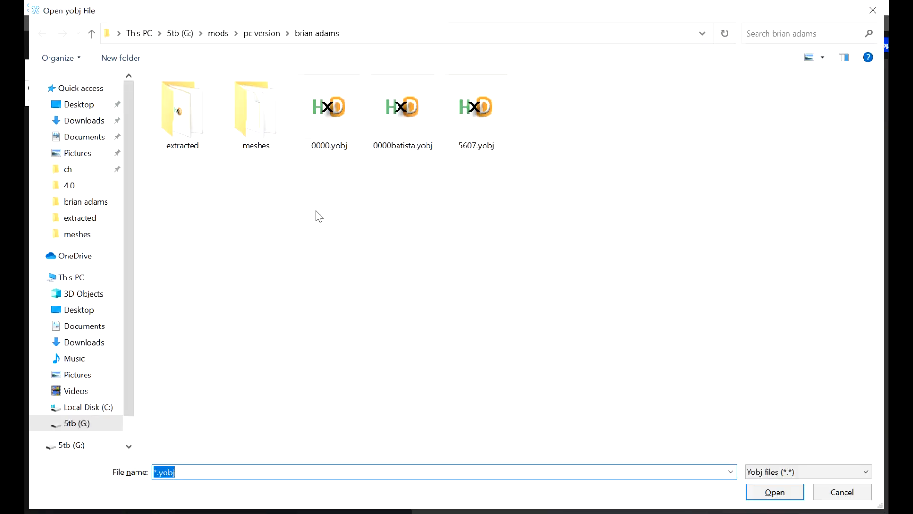
{"action": "double_click", "coordinate": [252, 124]}
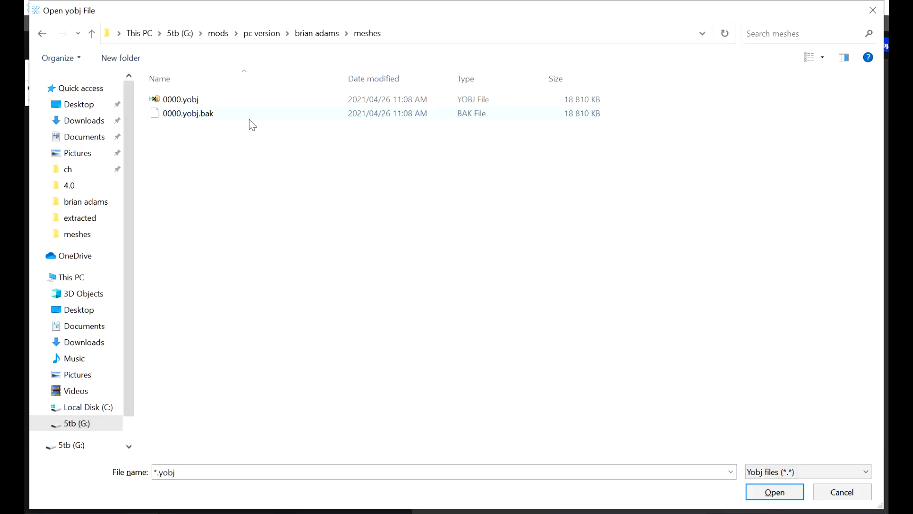
{"action": "double_click", "coordinate": [180, 100]}
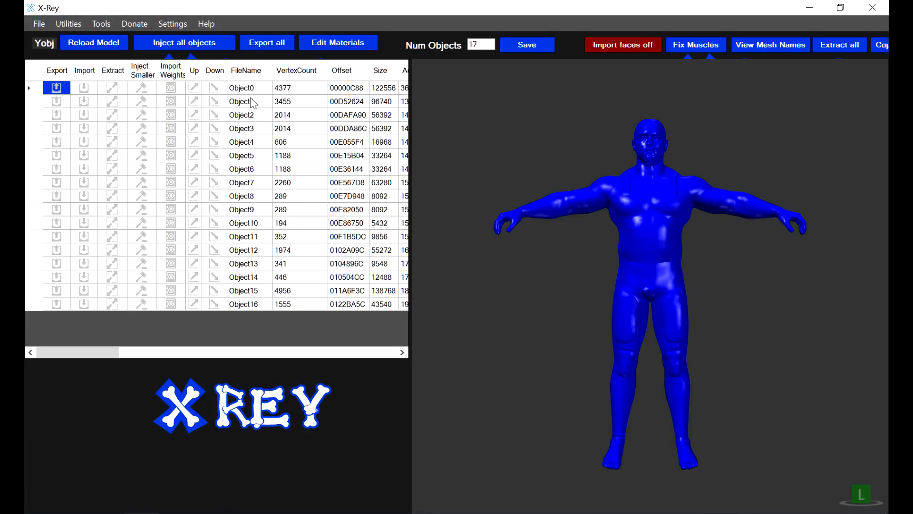
Step: Export the first two meshes as Object0.obj and Object1.obj to the meshes folder
{"action": "left_click", "coordinate": [243, 91]}
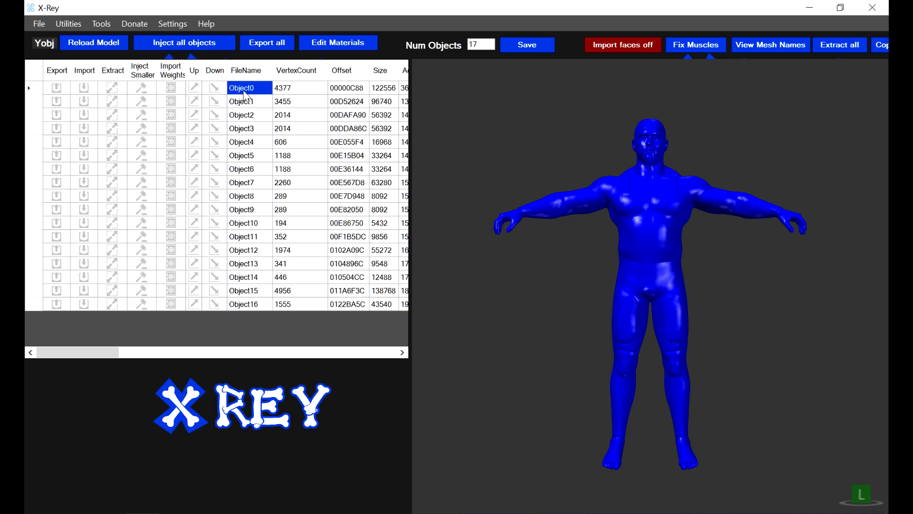
{"action": "left_click", "coordinate": [56, 92]}
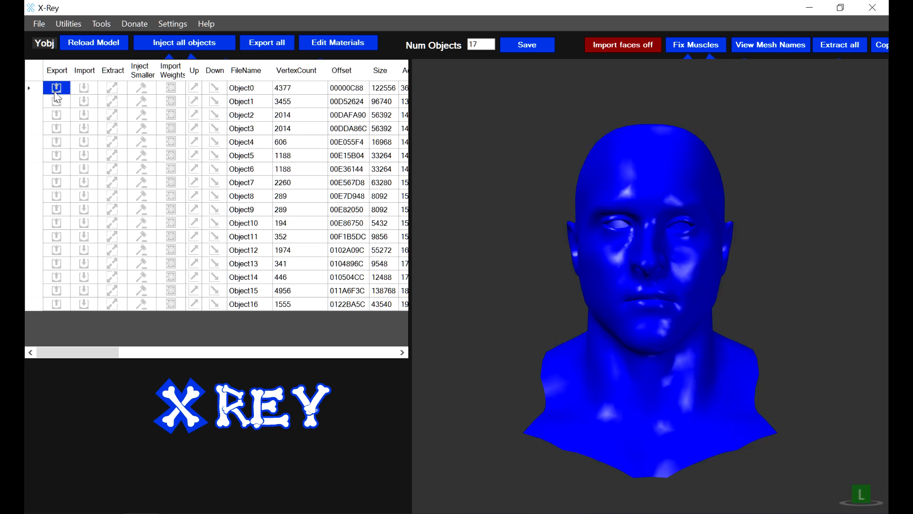
{"action": "left_click", "coordinate": [56, 93]}
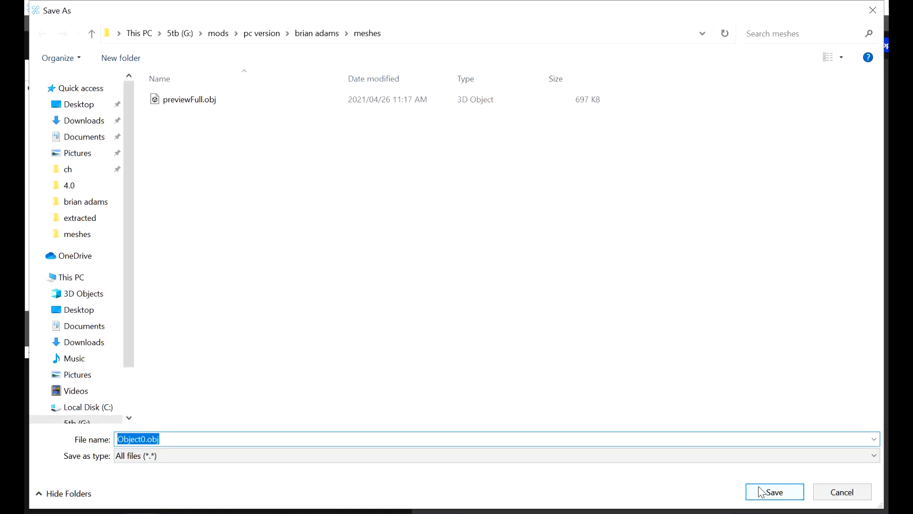
{"action": "left_click", "coordinate": [762, 492]}
{"action": "left_click", "coordinate": [56, 103]}
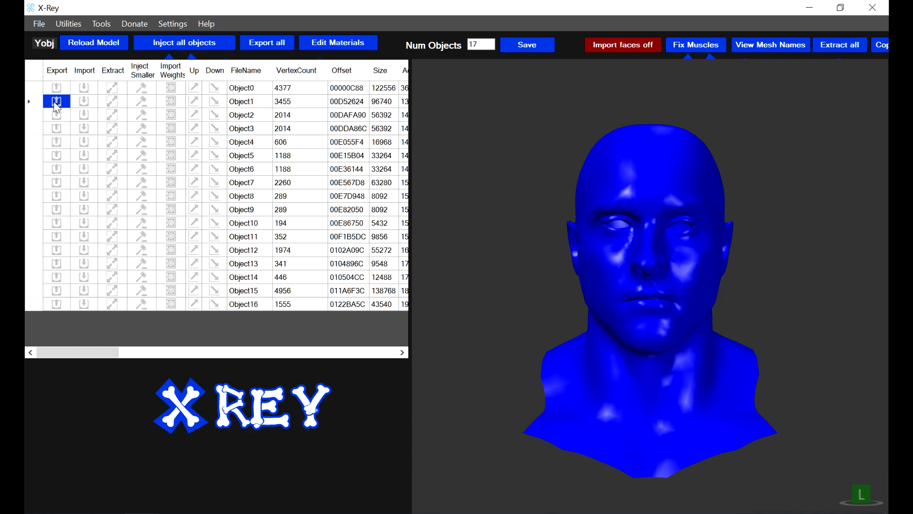
{"action": "left_click", "coordinate": [55, 105]}
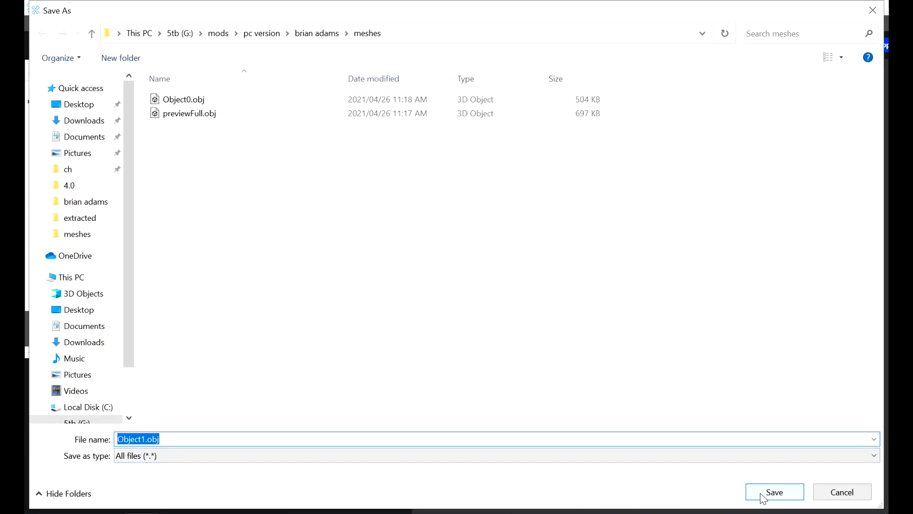
{"action": "left_click", "coordinate": [762, 495]}
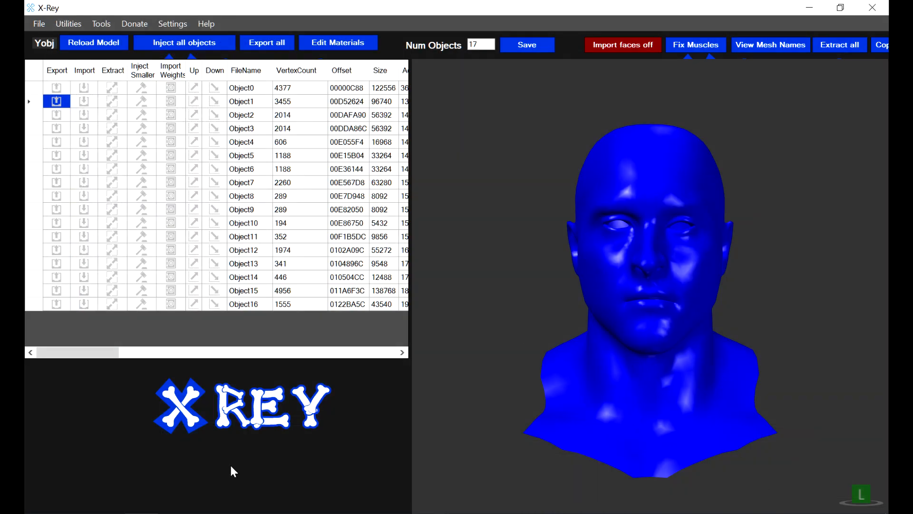
{"action": "left_click", "coordinate": [108, 513]}
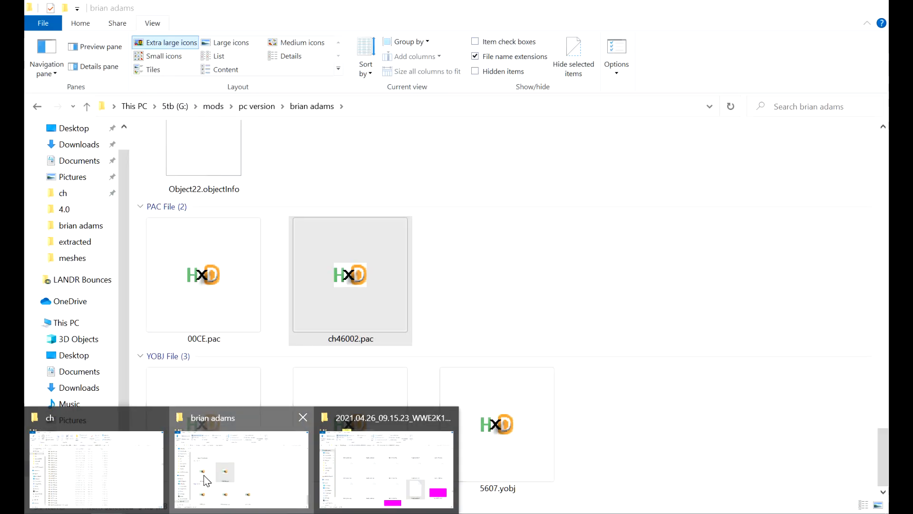
{"action": "left_click", "coordinate": [207, 481]}
{"action": "scroll", "coordinate": [525, 176], "scroll_direction": "up", "scroll_amount": 15}
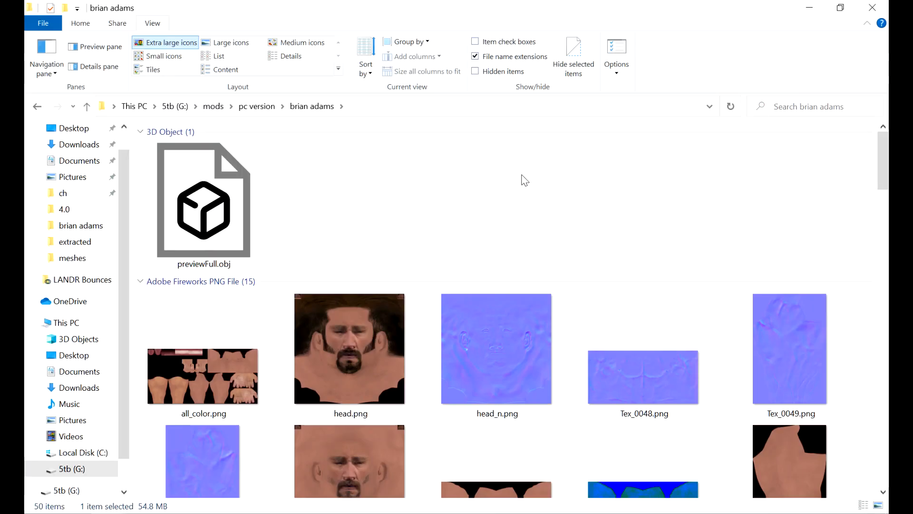
{"action": "left_click_drag", "start_coordinate": [884, 166], "coordinate": [884, 220]}
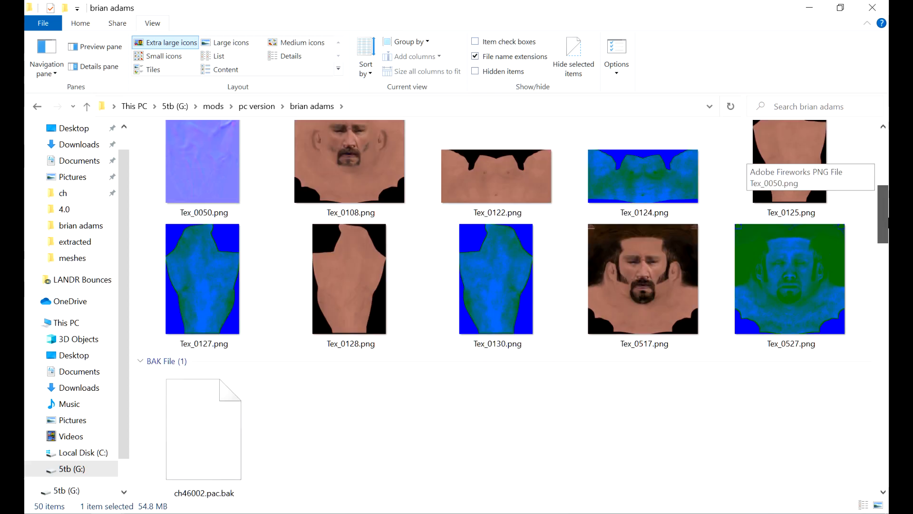
{"action": "scroll", "coordinate": [804, 331], "scroll_direction": "down", "scroll_amount": 15}
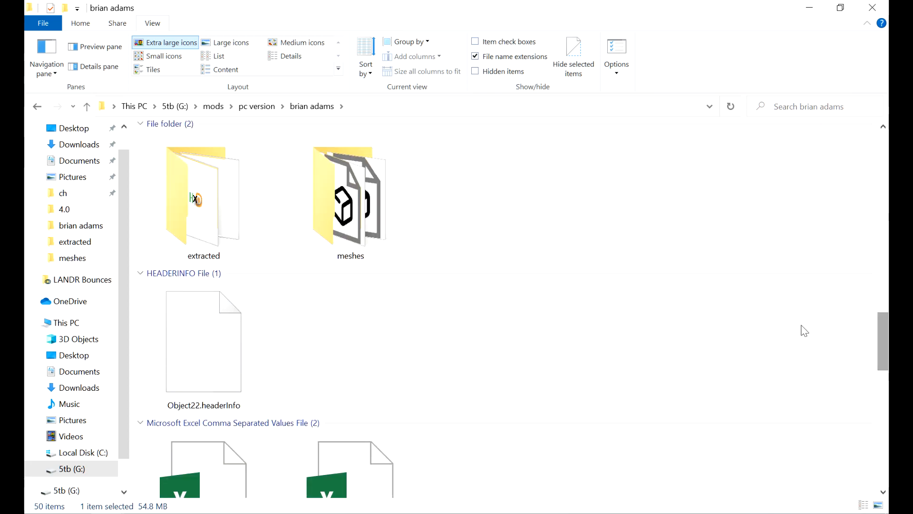
{"action": "double_click", "coordinate": [360, 203]}
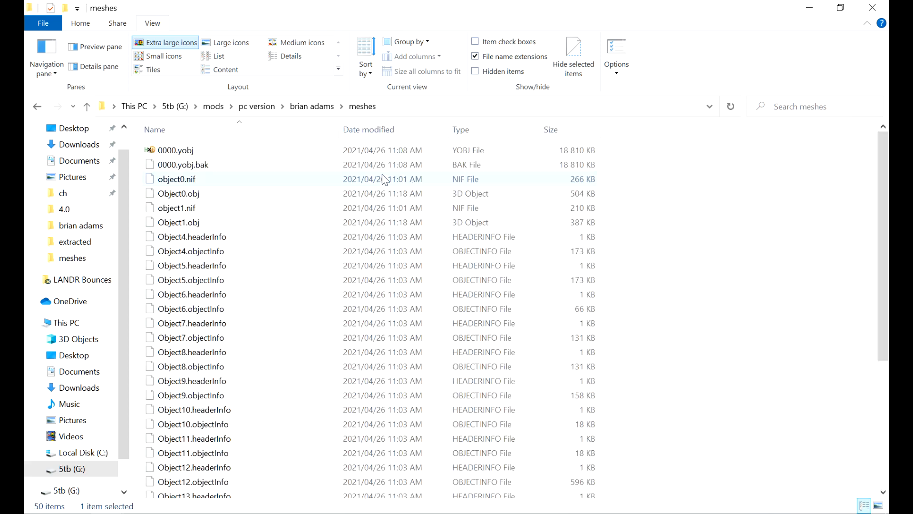
{"action": "left_click", "coordinate": [419, 110]}
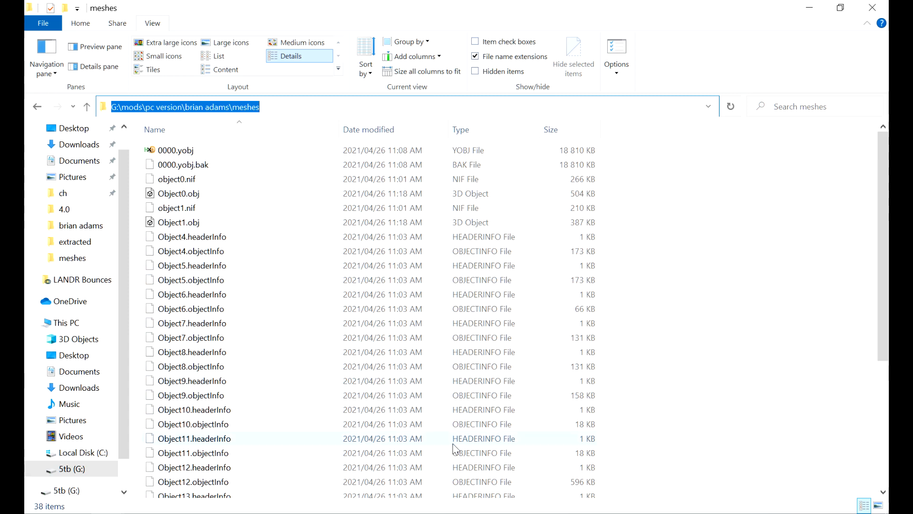
Step: Switch to the 3ds Max 2020 window containing the sting wolfpac 2k19.max scene
{"action": "key", "text": "alt+Tab"}
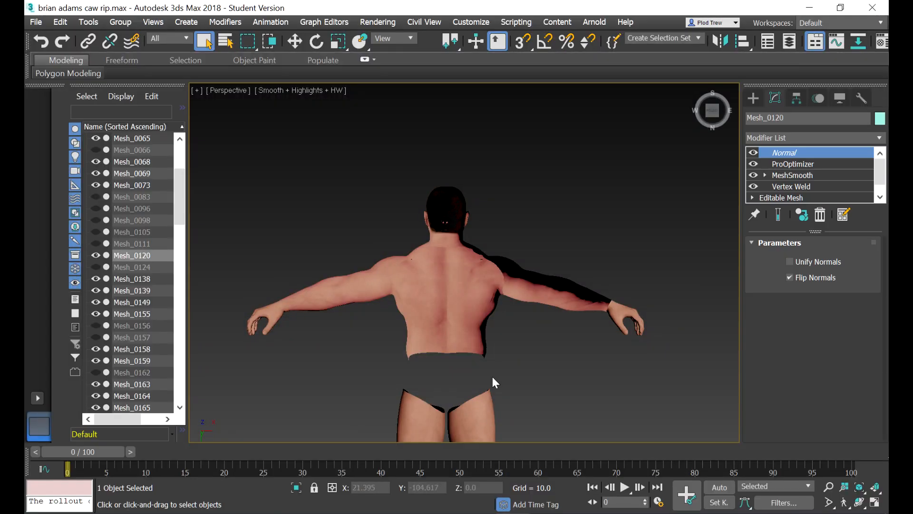
{"action": "left_click", "coordinate": [385, 456]}
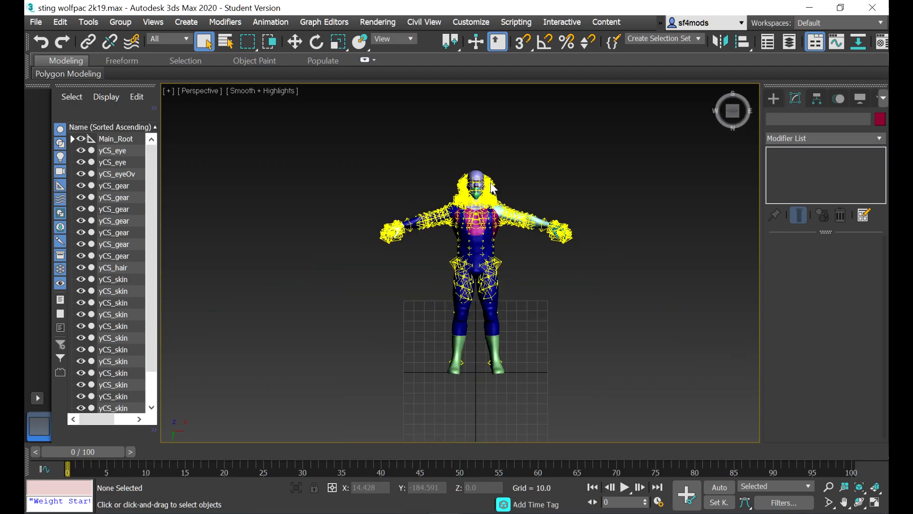
{"action": "left_click", "coordinate": [510, 20]}
{"action": "left_click", "coordinate": [520, 183]}
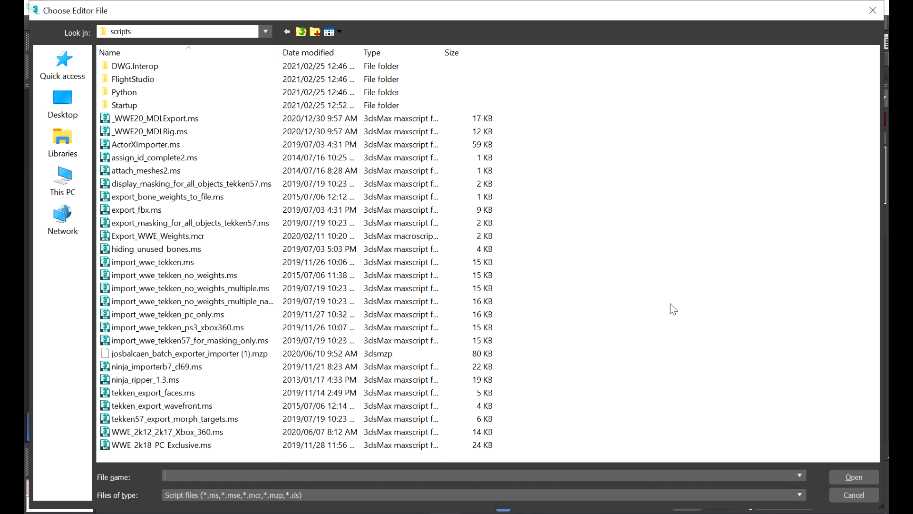
{"action": "left_click", "coordinate": [853, 495]}
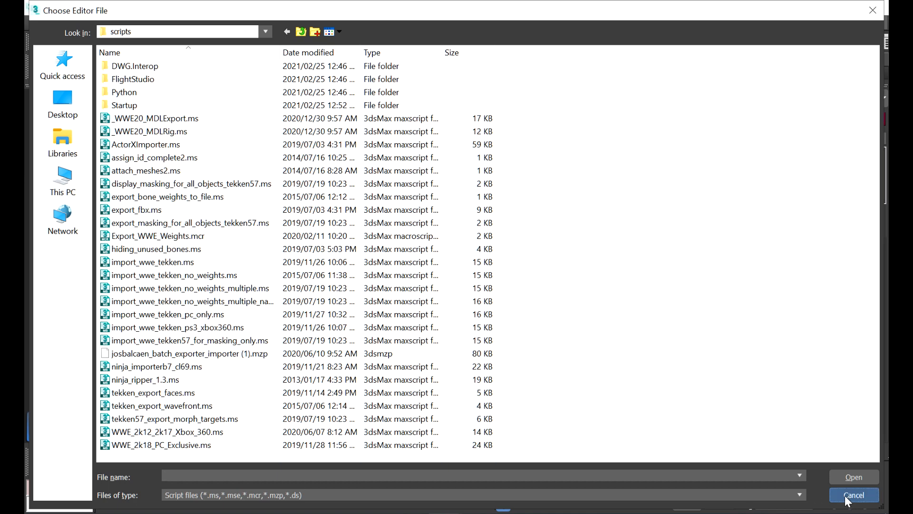
{"action": "scroll", "coordinate": [464, 155], "scroll_direction": "up", "scroll_amount": 10}
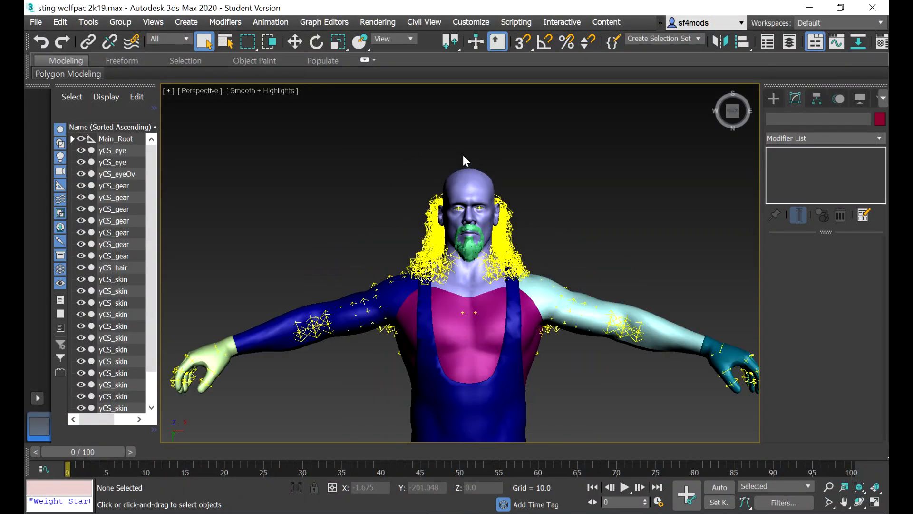
{"action": "scroll", "coordinate": [463, 162], "scroll_direction": "down", "scroll_amount": 10}
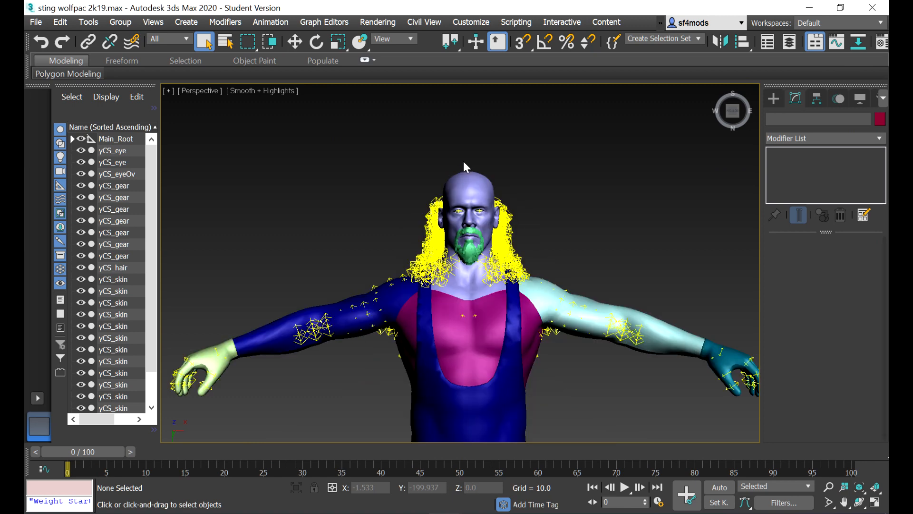
Step: Clear the batch import list and load Object0.obj and Object1.obj from G:\mods\pc version\brian adams\meshes, filtering for OBJ files
{"action": "left_click", "coordinate": [424, 42]}
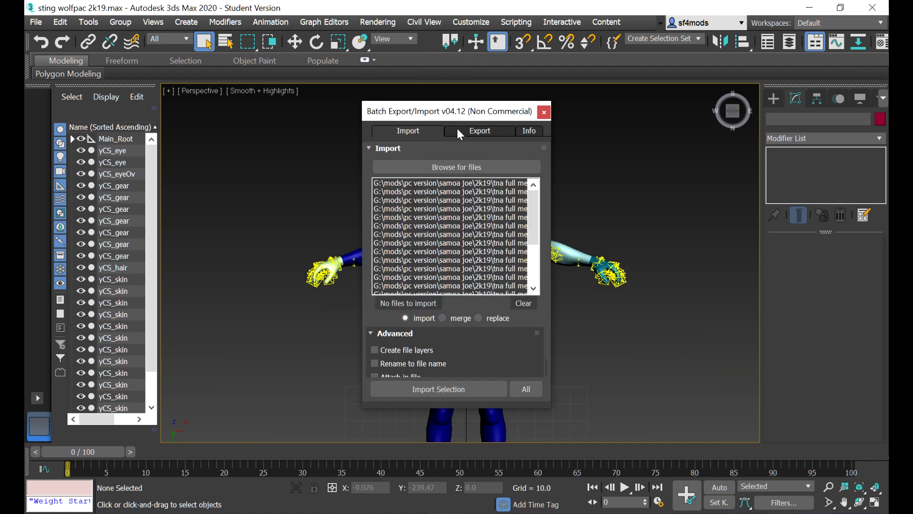
{"action": "left_click", "coordinate": [524, 303]}
{"action": "left_click", "coordinate": [426, 168]}
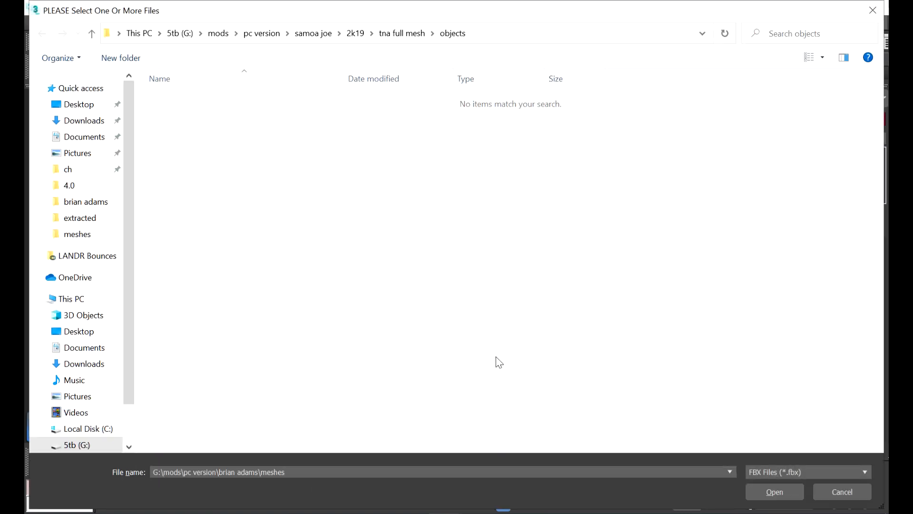
{"action": "key", "text": "Return"}
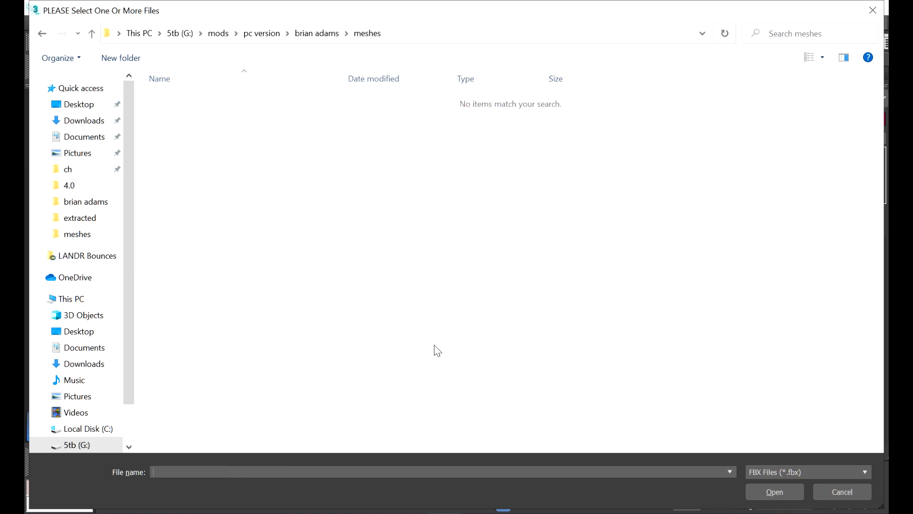
{"action": "left_click", "coordinate": [777, 472]}
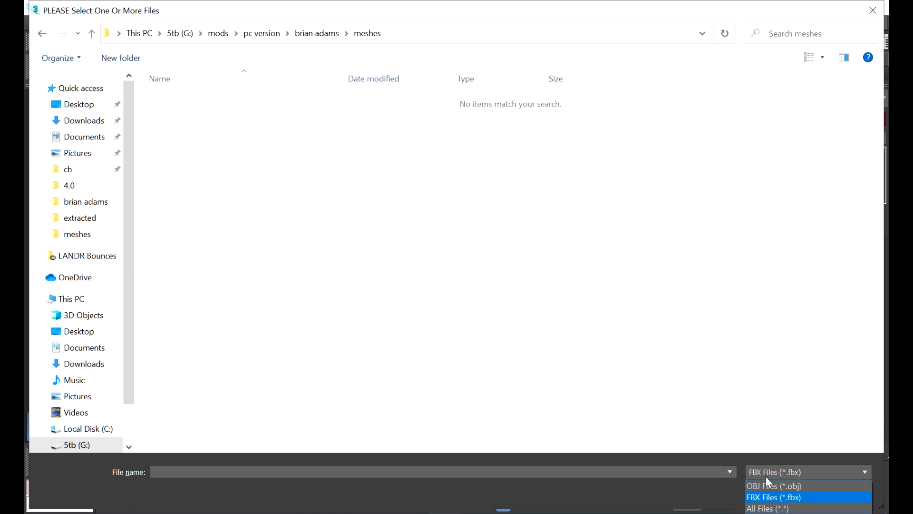
{"action": "left_click", "coordinate": [764, 484]}
{"action": "left_click", "coordinate": [195, 104]}
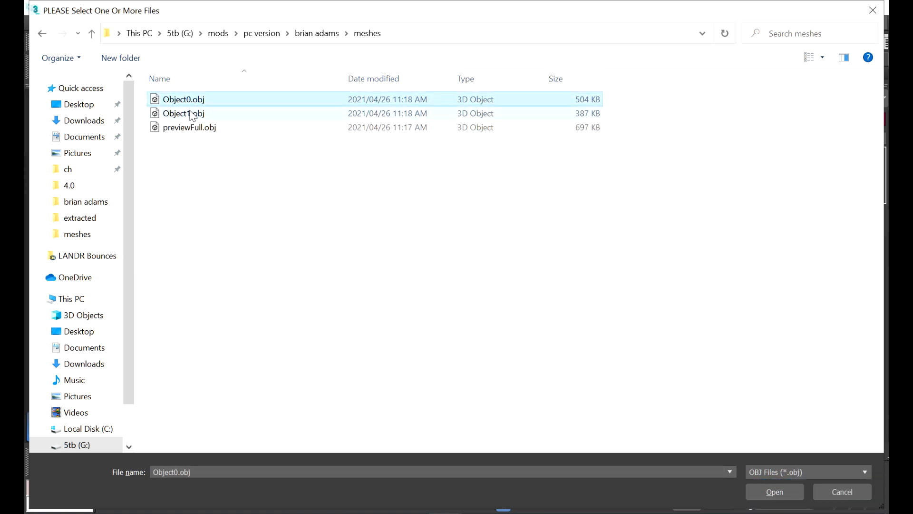
{"action": "left_click", "coordinate": [189, 113], "text": "shift"}
{"action": "left_click", "coordinate": [766, 491]}
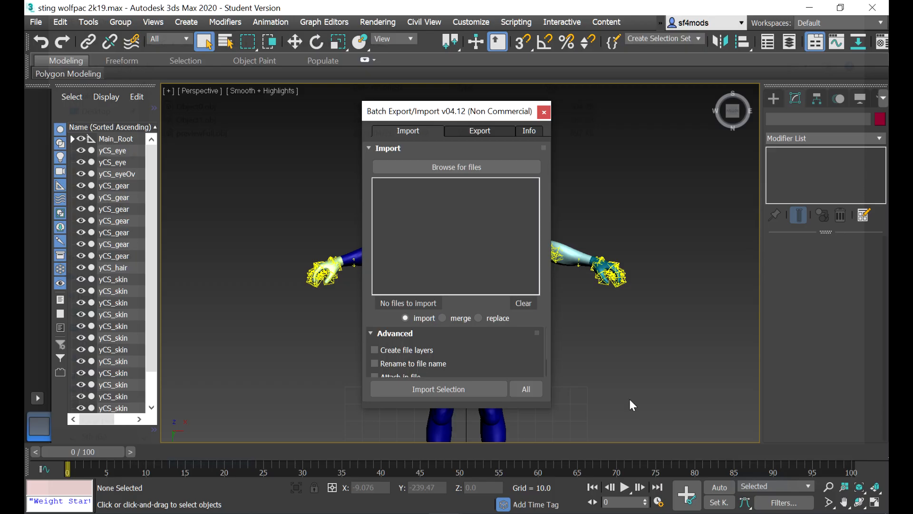
Step: Import all listed OBJ files with the existing OBJ import options, and close the batch importer
{"action": "left_click", "coordinate": [526, 389]}
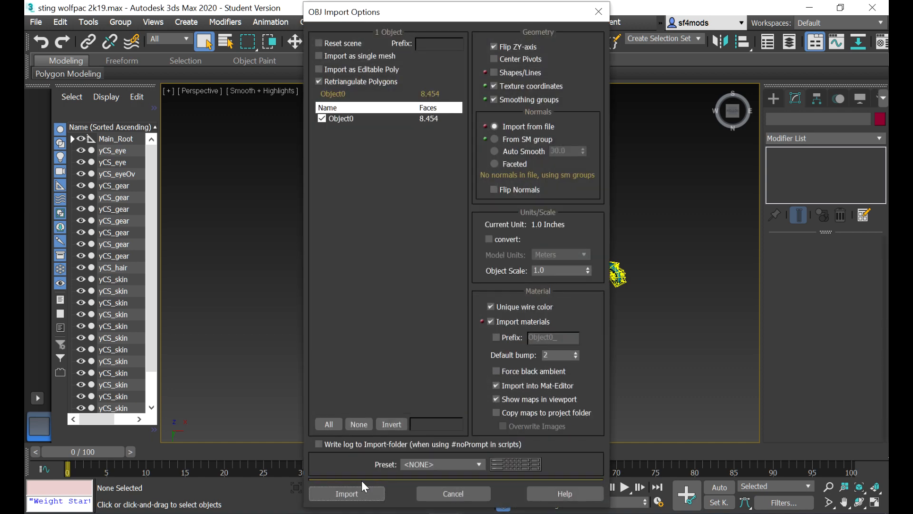
{"action": "left_click", "coordinate": [359, 492]}
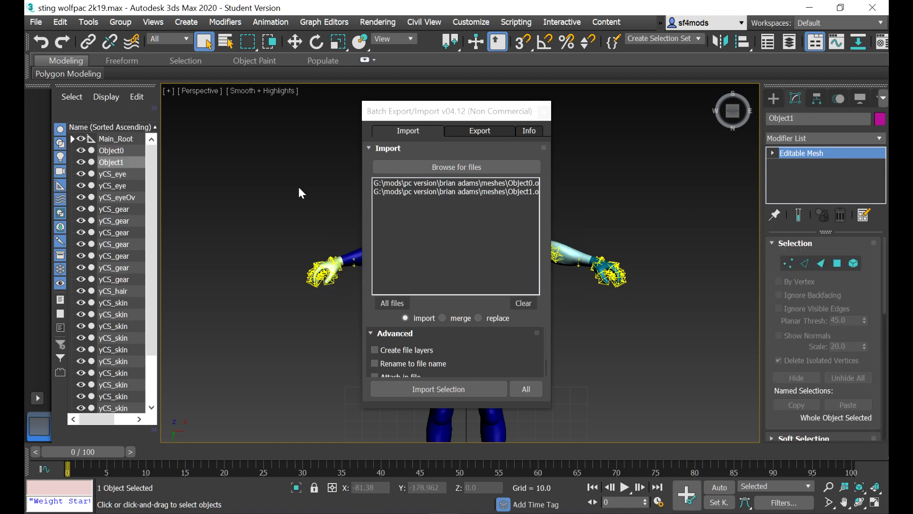
{"action": "left_click", "coordinate": [545, 112]}
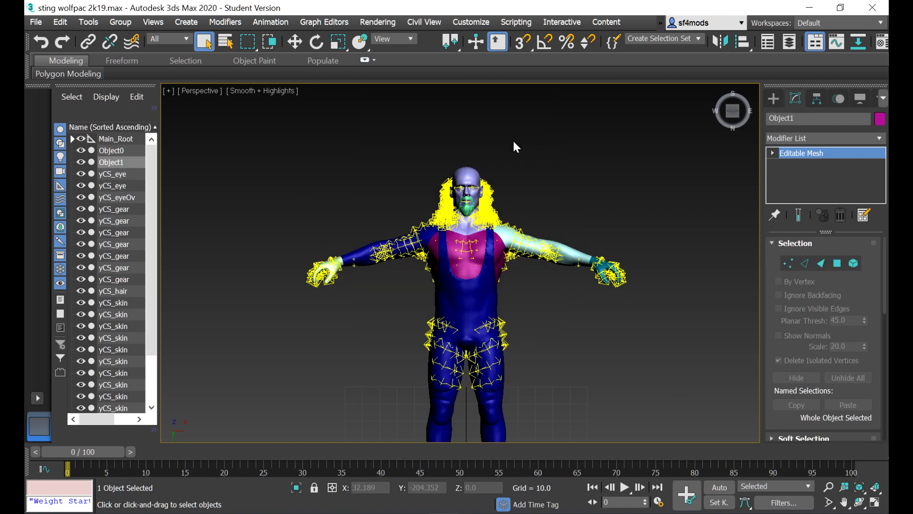
Step: Select Object0 and apply a Skin Wrap modifier to it
{"action": "scroll", "coordinate": [505, 175], "scroll_direction": "up", "scroll_amount": 5}
{"action": "scroll", "coordinate": [504, 180], "scroll_direction": "up", "scroll_amount": 4}
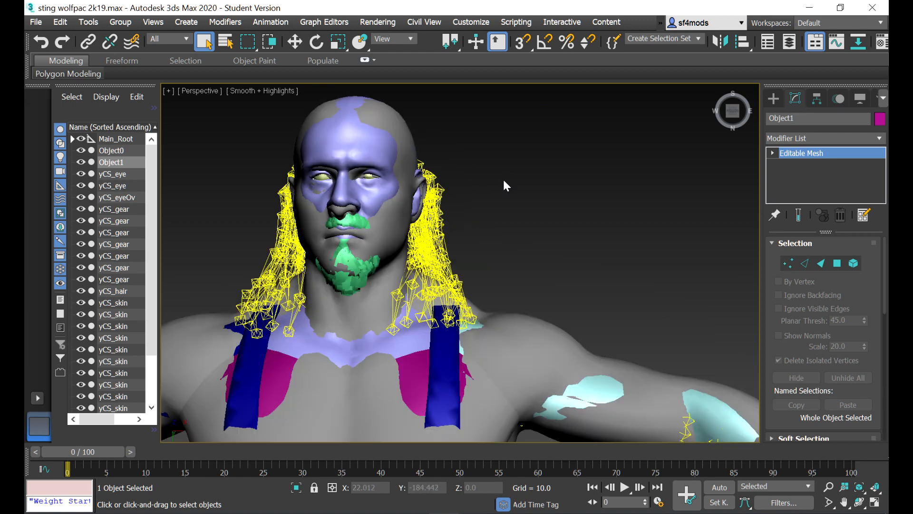
{"action": "scroll", "coordinate": [507, 182], "scroll_direction": "down", "scroll_amount": 9}
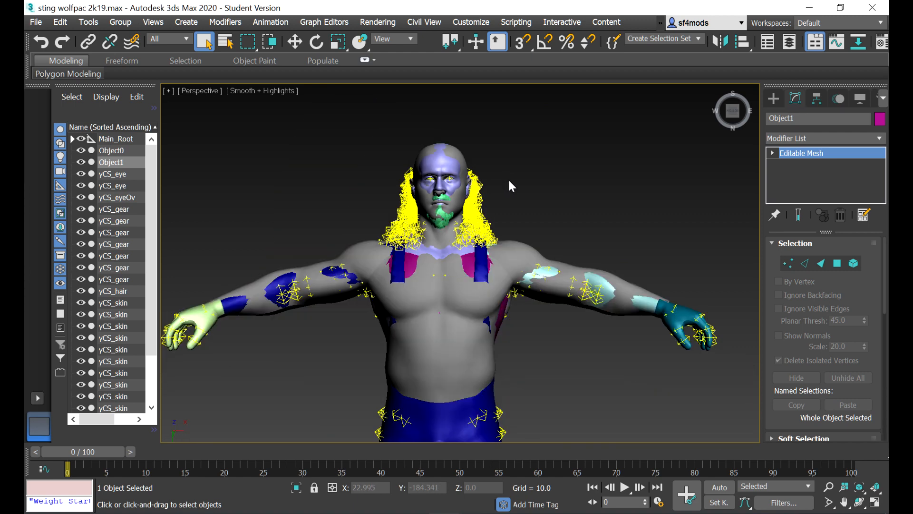
{"action": "scroll", "coordinate": [333, 206], "scroll_direction": "down", "scroll_amount": 2}
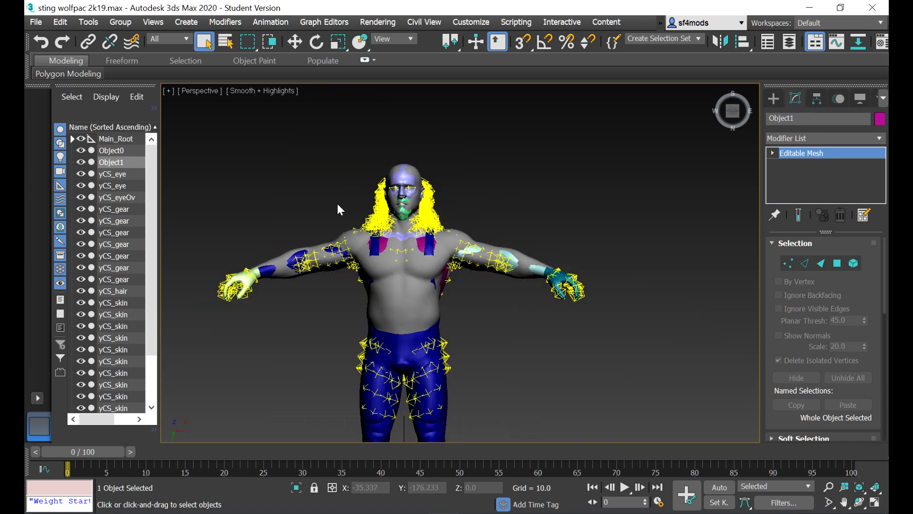
{"action": "scroll", "coordinate": [332, 224], "scroll_direction": "up", "scroll_amount": 5}
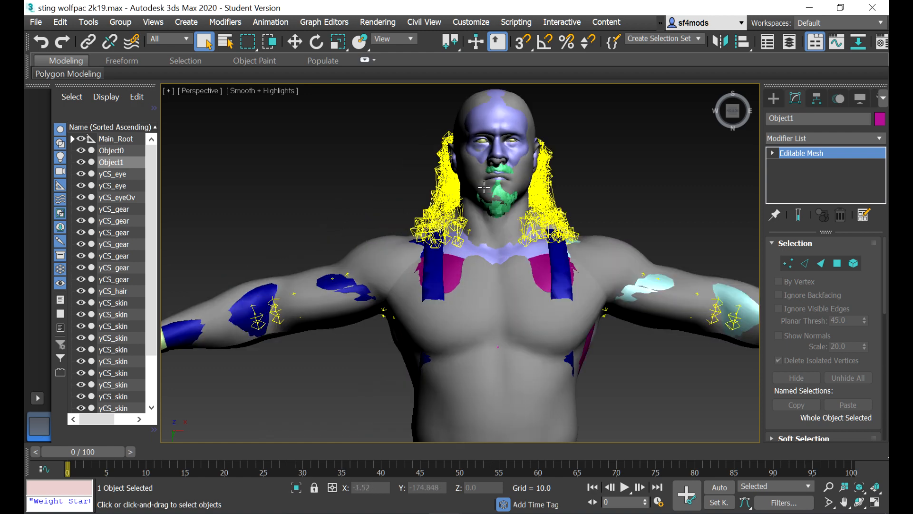
{"action": "key", "text": "ctrl+z"}
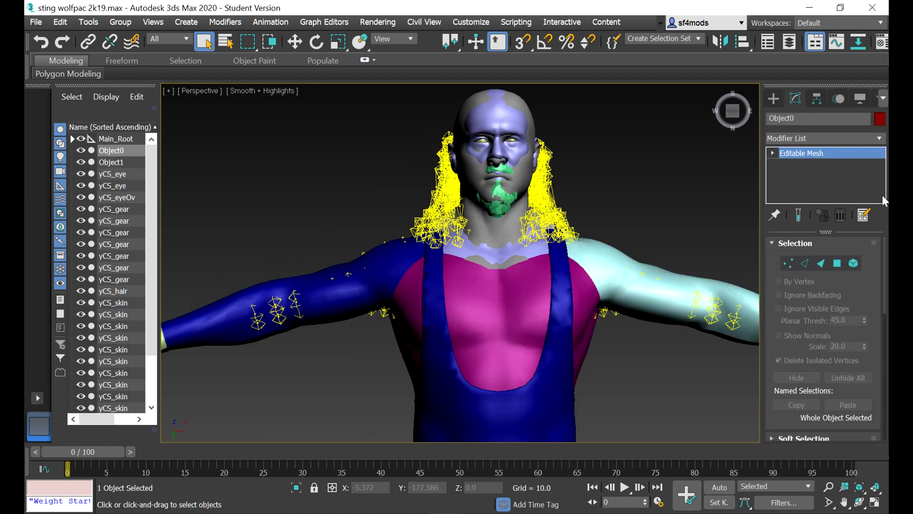
{"action": "left_click", "coordinate": [880, 138]}
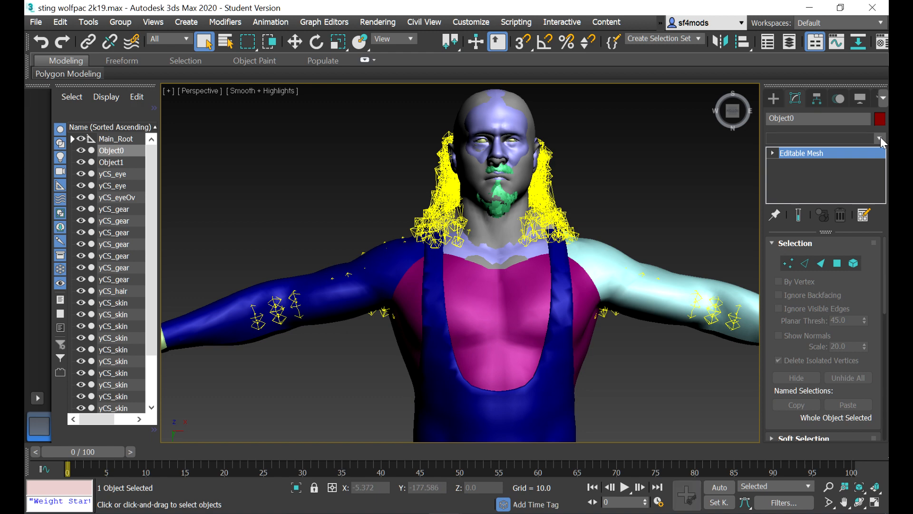
{"action": "left_click", "coordinate": [880, 137]}
{"action": "scroll", "coordinate": [880, 176], "scroll_direction": "down", "scroll_amount": 20}
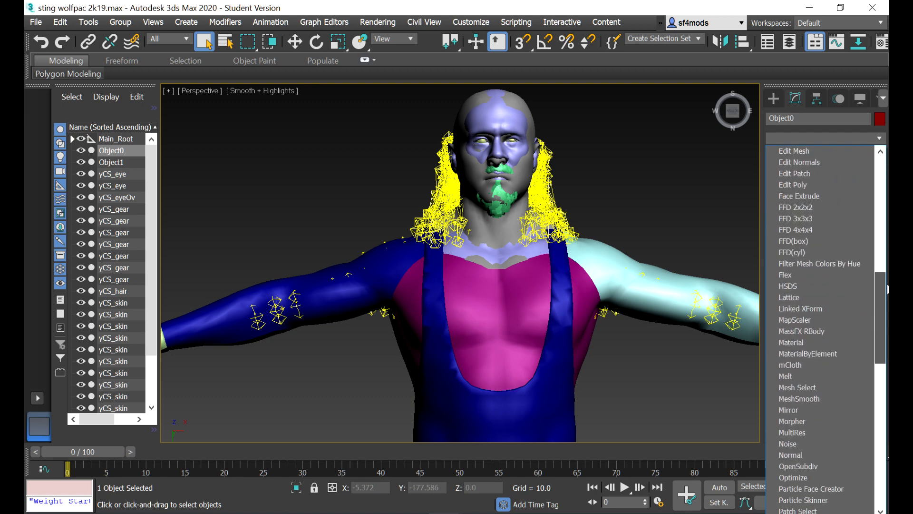
{"action": "scroll", "coordinate": [887, 396], "scroll_direction": "down", "scroll_amount": 2}
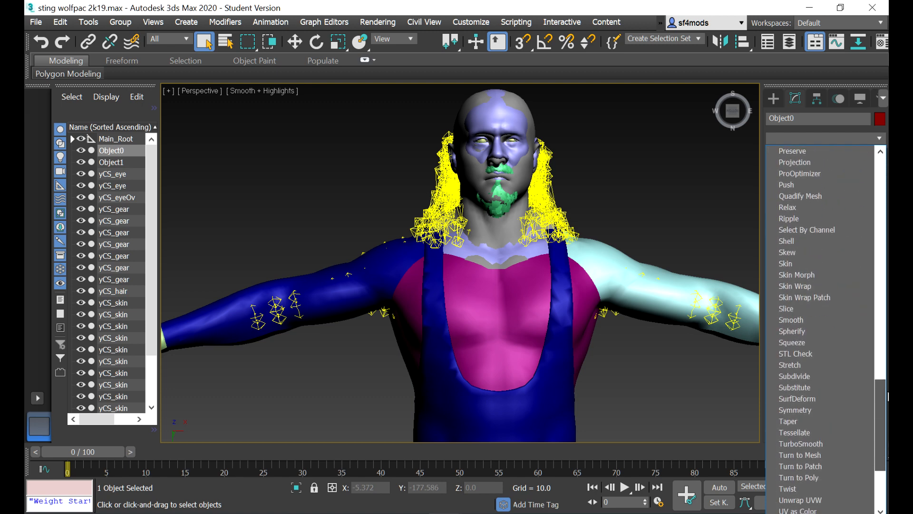
{"action": "left_click", "coordinate": [803, 286]}
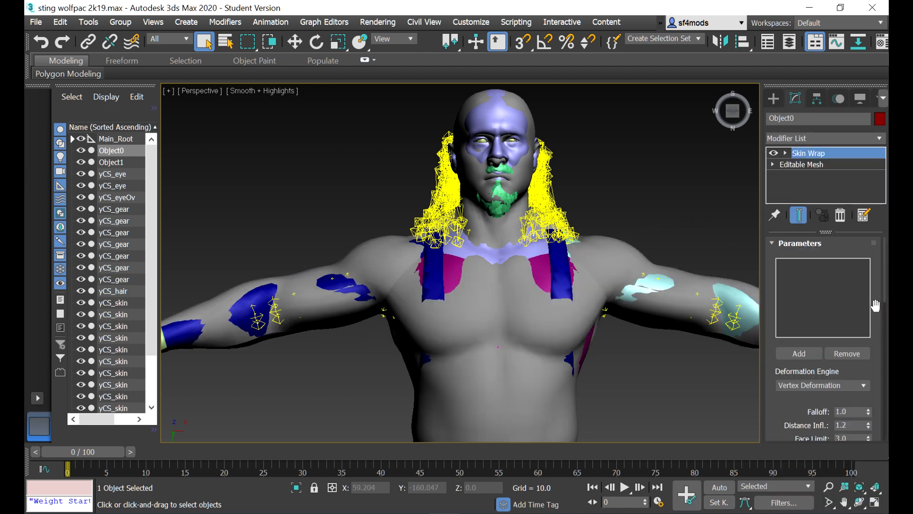
Step: Set the Skin Wrap falloff to 0.001 and enable Weight All Points
{"action": "left_click_drag", "start_coordinate": [885, 305], "coordinate": [868, 403]}
{"action": "left_click_drag", "start_coordinate": [886, 300], "coordinate": [887, 345]}
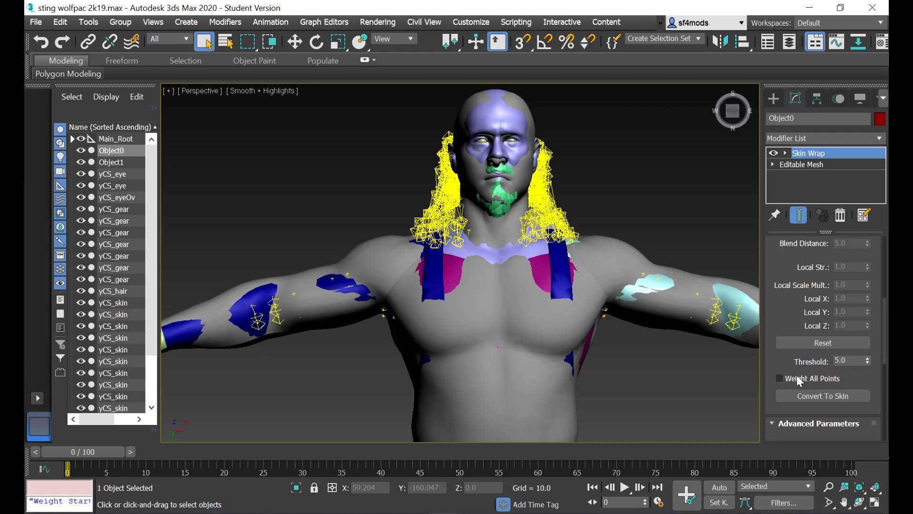
{"action": "left_click", "coordinate": [798, 377]}
{"action": "left_click_drag", "start_coordinate": [884, 328], "coordinate": [884, 290]}
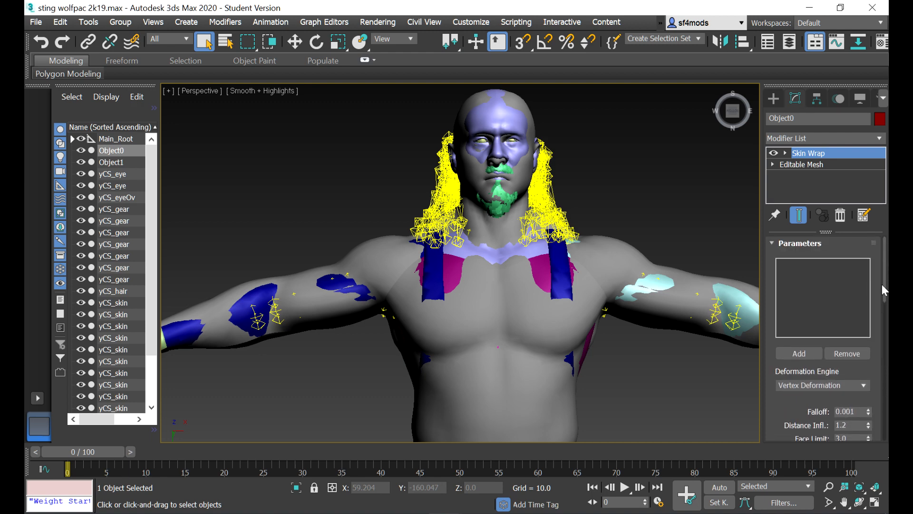
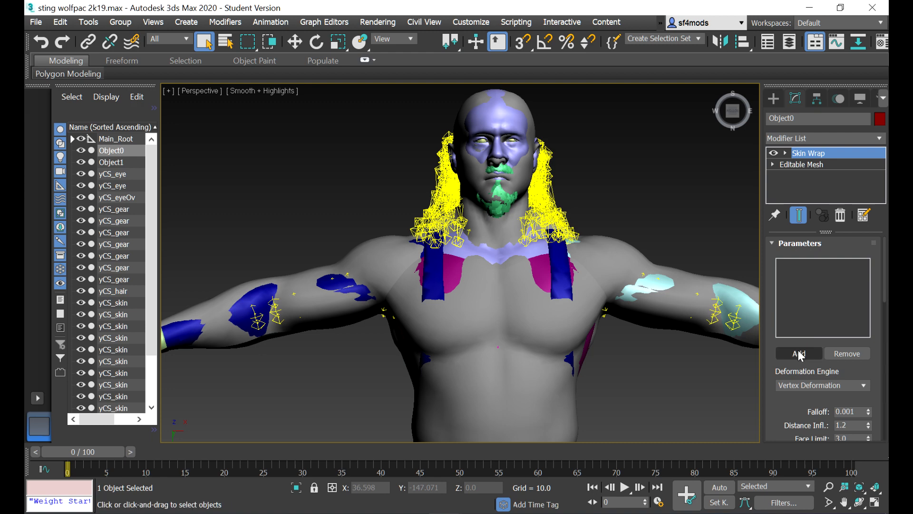
Step: Add four yCS_skin meshes around the chest and arms to Object0's Skin Wrap object list
{"action": "left_click", "coordinate": [800, 352]}
{"action": "left_click", "coordinate": [553, 276]}
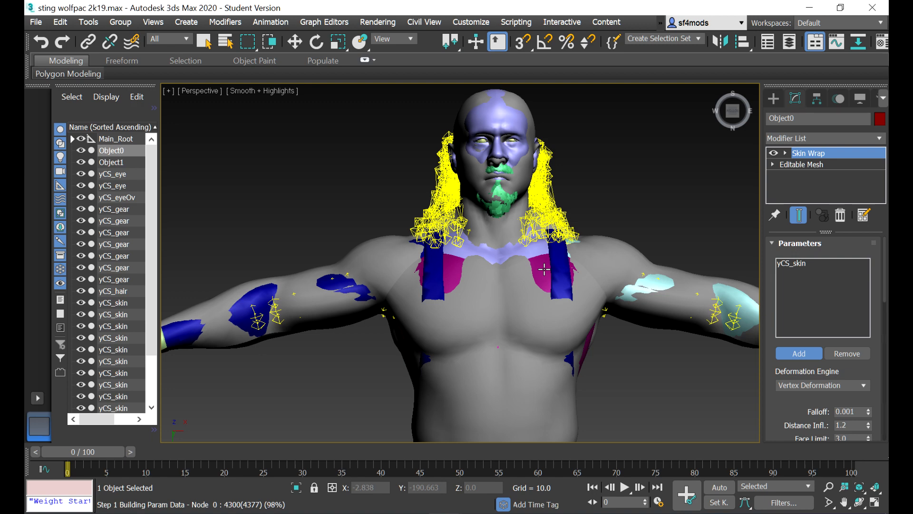
{"action": "left_click", "coordinate": [642, 294]}
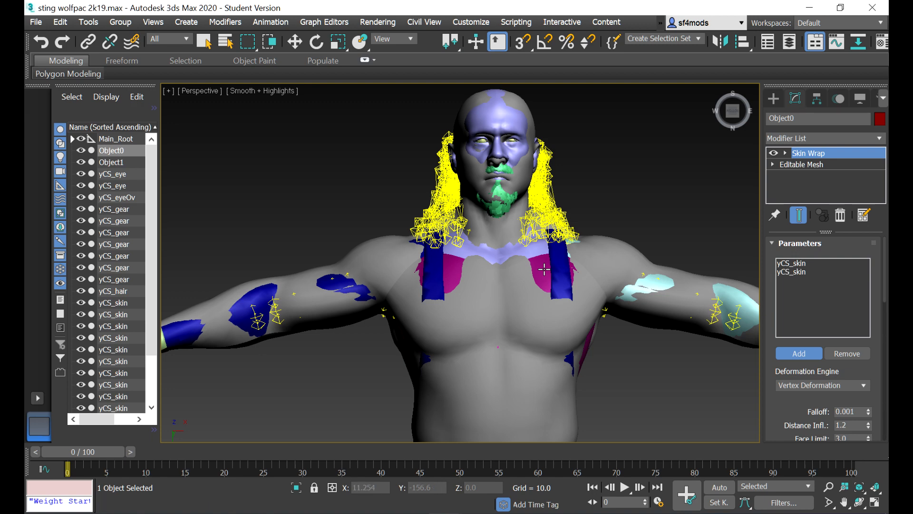
{"action": "left_click", "coordinate": [648, 284]}
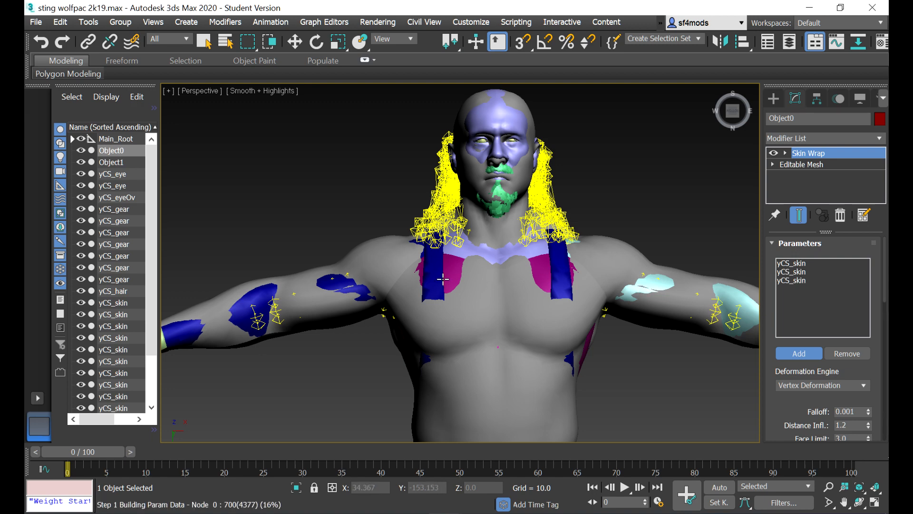
{"action": "left_click", "coordinate": [264, 292]}
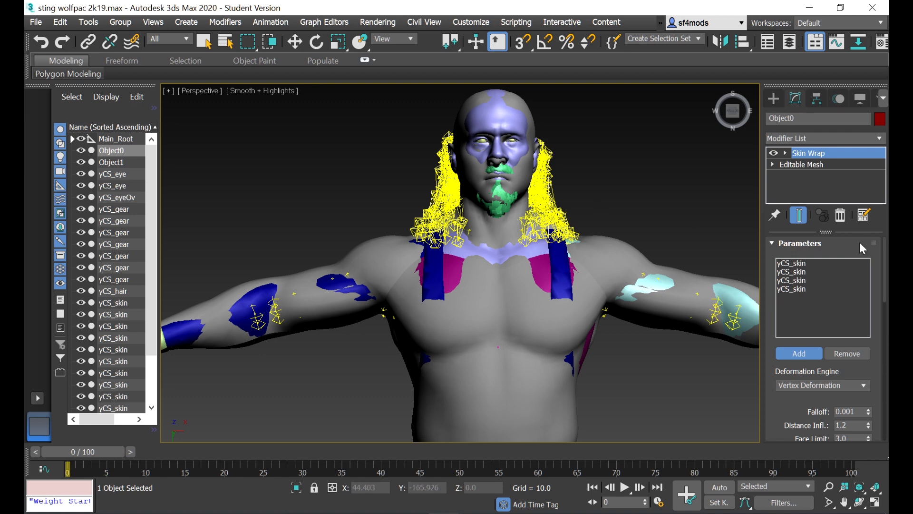
Step: Convert Object0's Skin Wrap to a Skin modifier
{"action": "scroll", "coordinate": [823, 309], "scroll_direction": "down", "scroll_amount": 3}
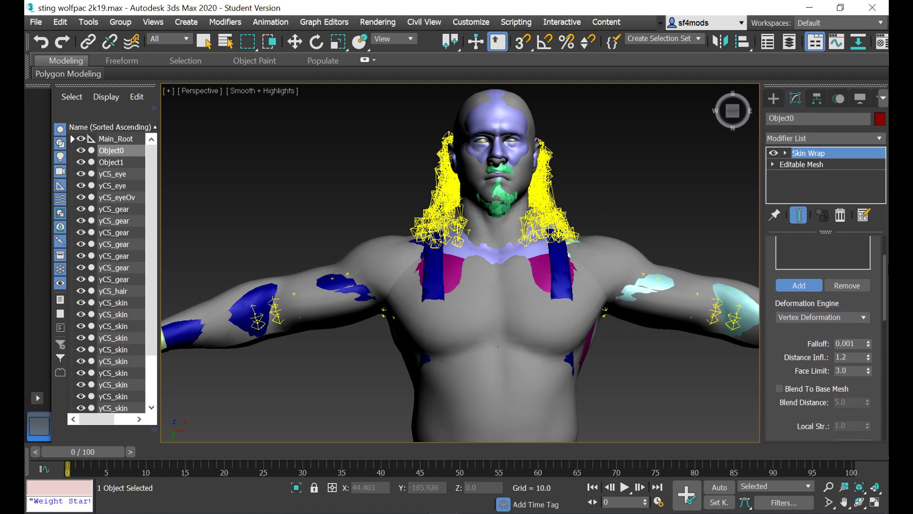
{"action": "scroll", "coordinate": [886, 315], "scroll_direction": "down", "scroll_amount": 7}
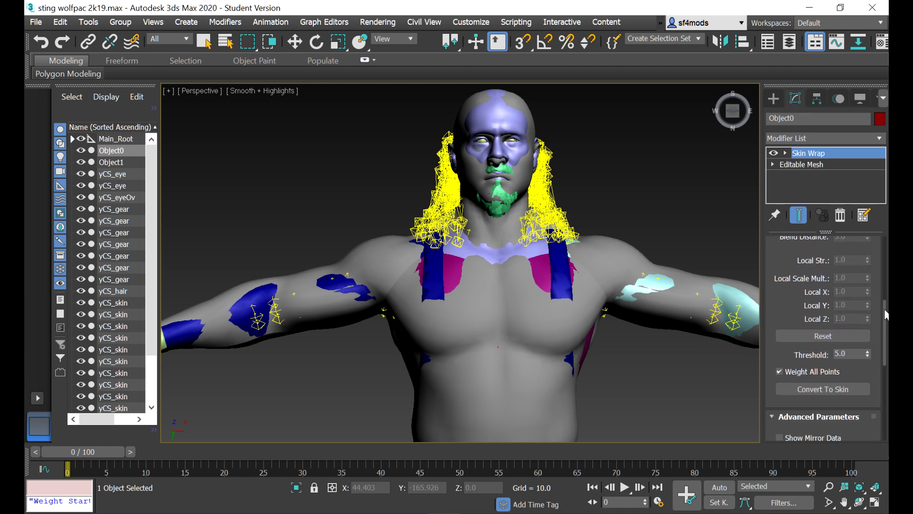
{"action": "left_click", "coordinate": [830, 388]}
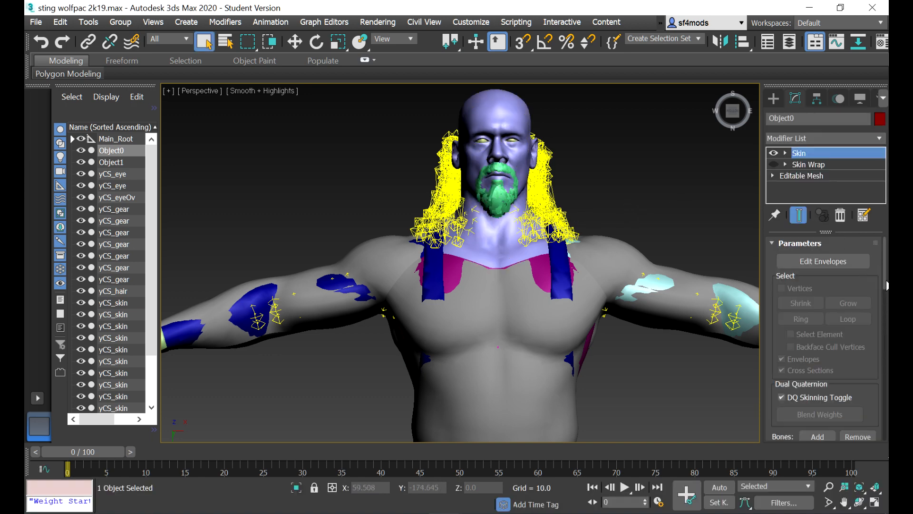
Step: Set the Bone Affect Limit in the Skin modifier's advanced parameters to 7
{"action": "left_click", "coordinate": [775, 243]}
{"action": "left_click", "coordinate": [775, 259]}
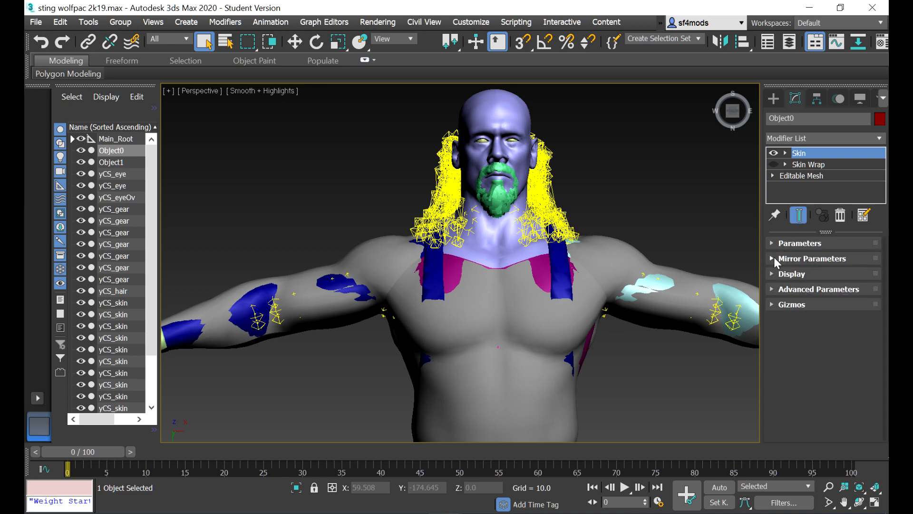
{"action": "left_click", "coordinate": [773, 291]}
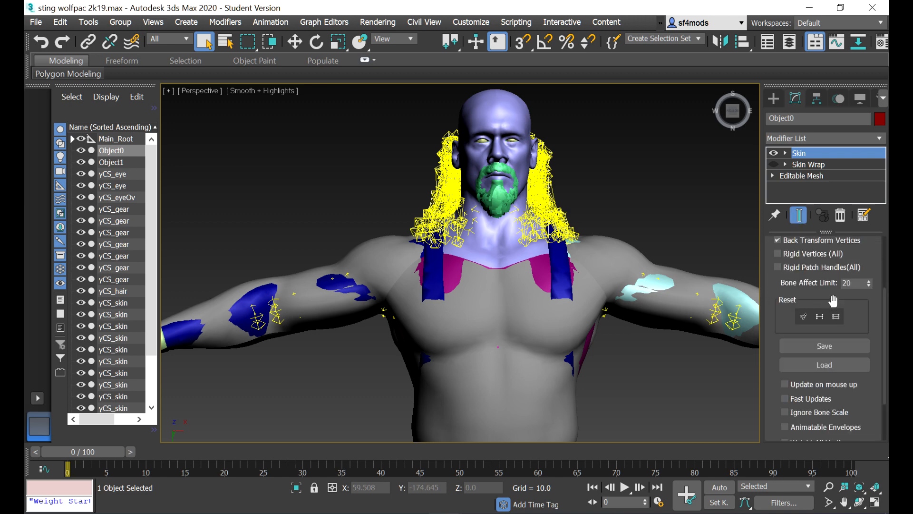
{"action": "left_click", "coordinate": [852, 284]}
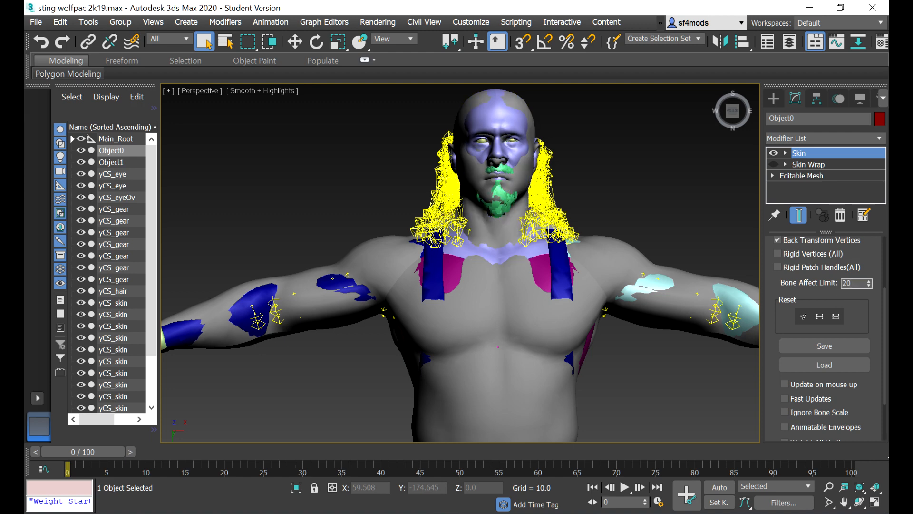
{"action": "type", "text": "7"}
Step: Run the export_bone_weights_to_file.ms script on Object0 and browse to the brian adams folder for the weights file
{"action": "left_click", "coordinate": [516, 23]}
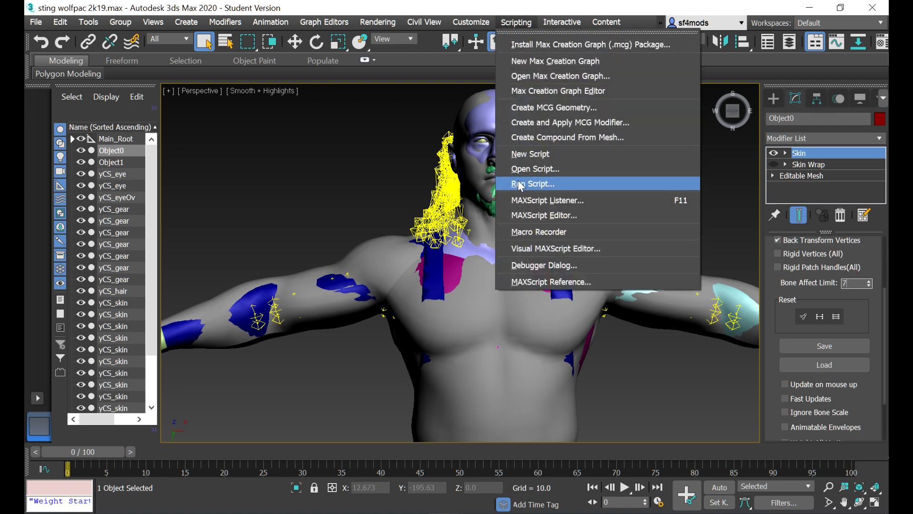
{"action": "left_click", "coordinate": [520, 185]}
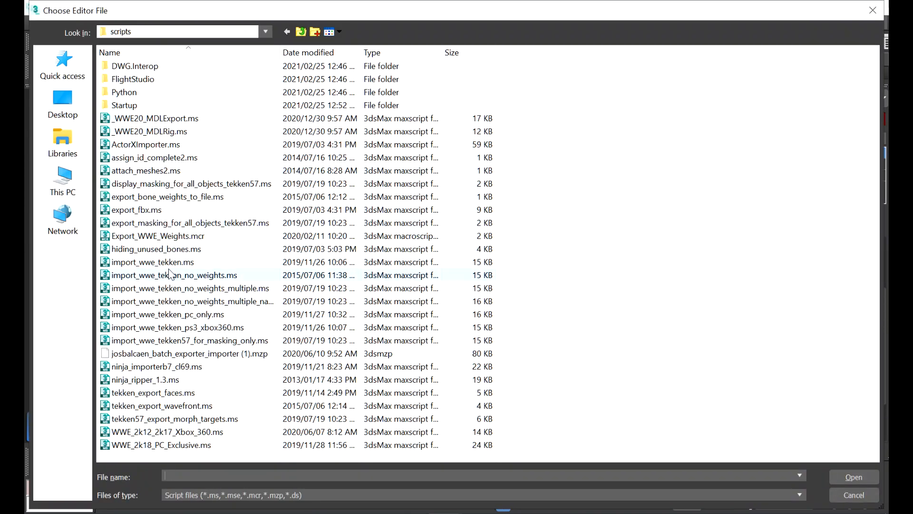
{"action": "double_click", "coordinate": [165, 198]}
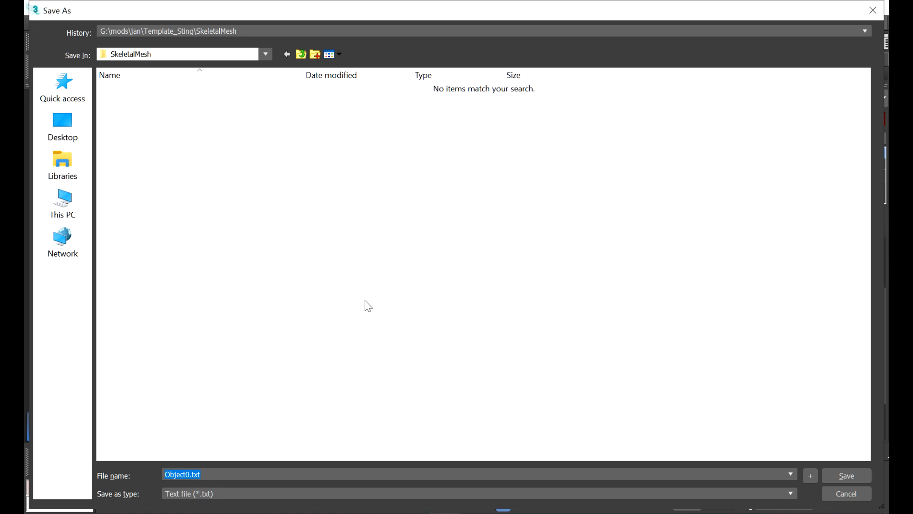
{"action": "type", "text": "G:\\mods\\pc version\\brian adams\\meshes"}
{"action": "key", "text": "Return"}
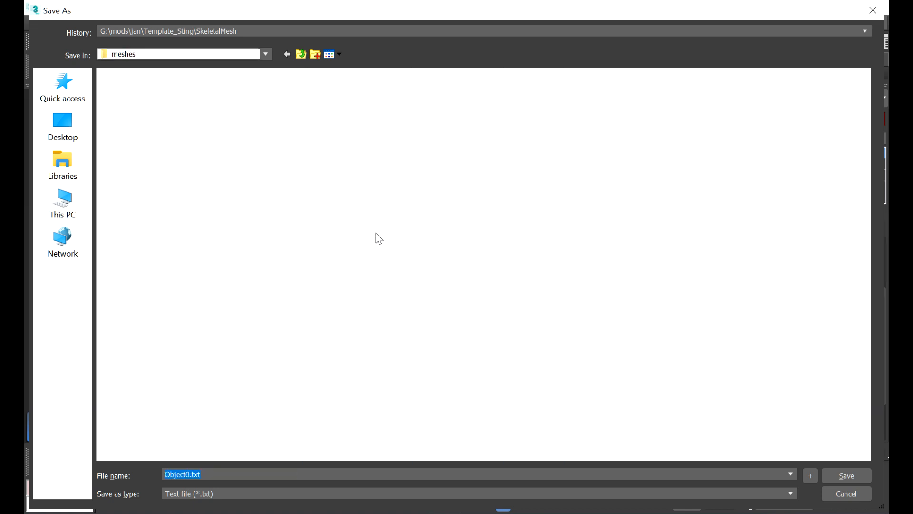
{"action": "left_click", "coordinate": [307, 54]}
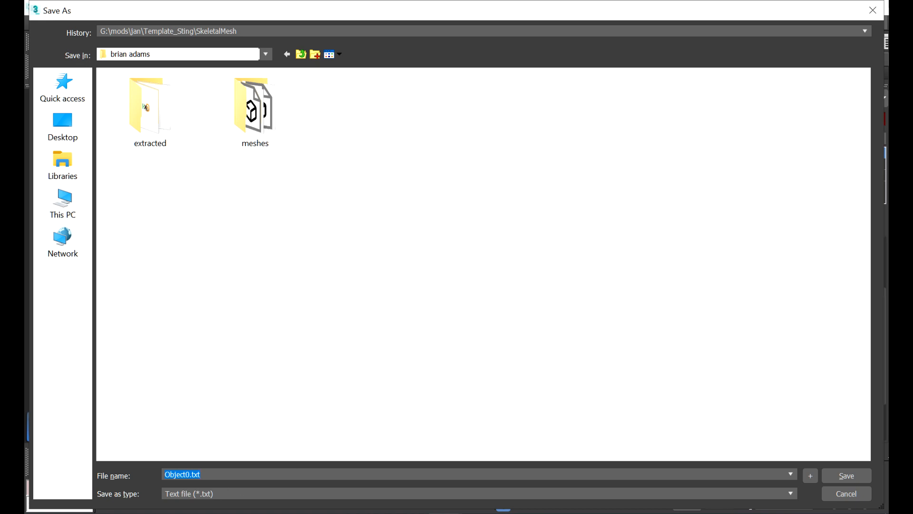
Step: Copy the brian adams folder path from File Explorer and paste it as the file name in the weights save dialog
{"action": "left_click", "coordinate": [53, 513]}
{"action": "left_click", "coordinate": [243, 464]}
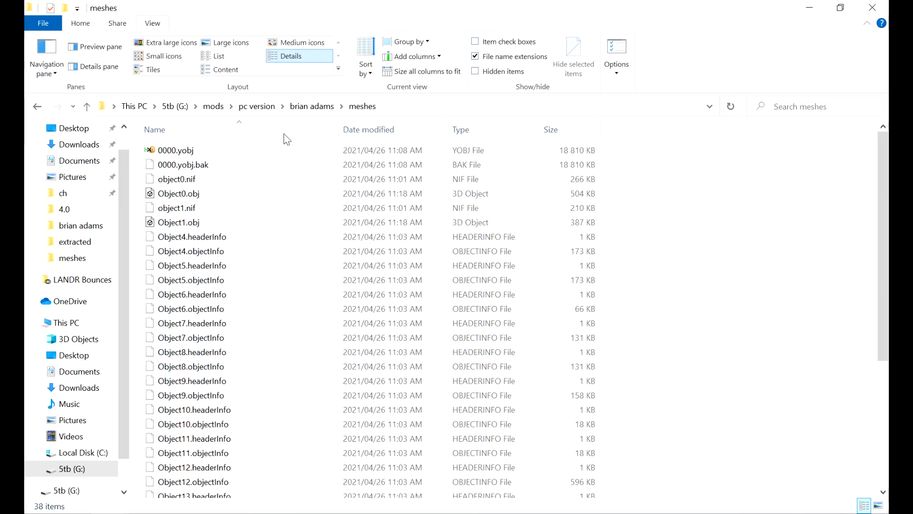
{"action": "left_click", "coordinate": [296, 104]}
{"action": "left_click", "coordinate": [444, 106]}
{"action": "key", "text": "ctrl+c"}
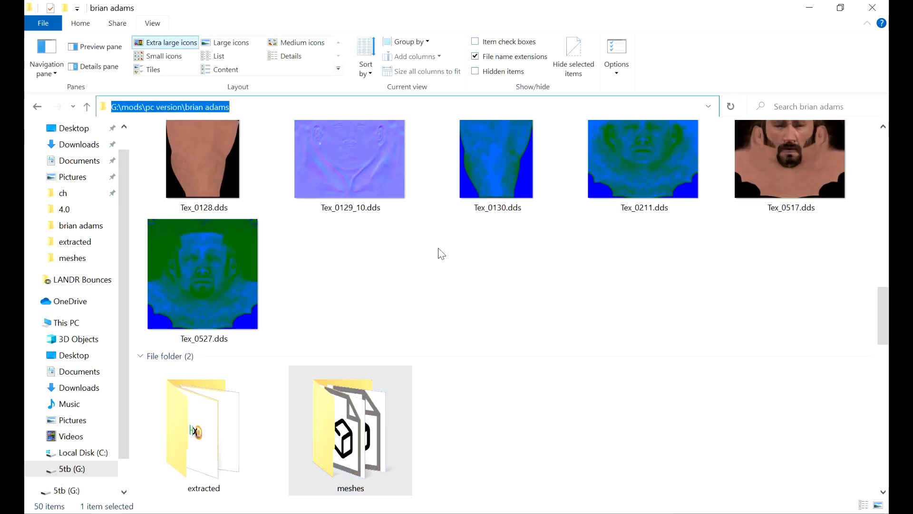
{"action": "key", "text": "alt+Tab"}
{"action": "key", "text": "ctrl+v"}
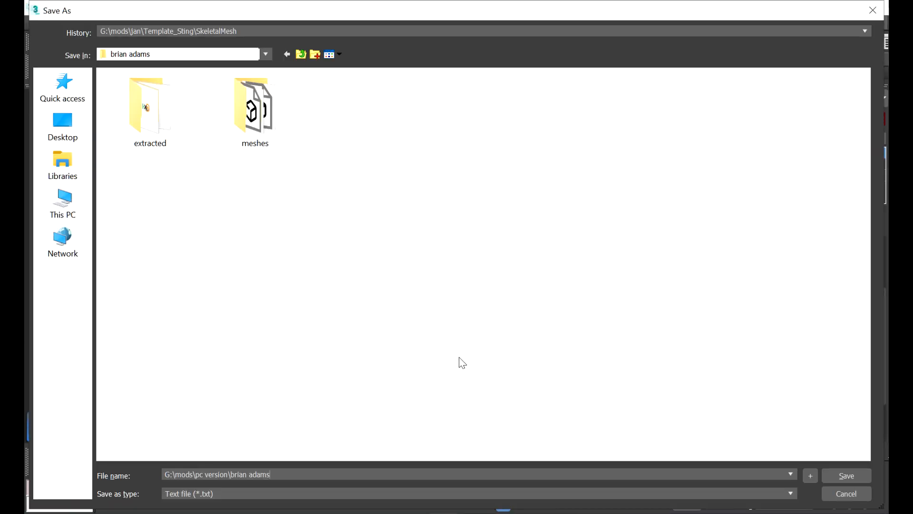
Step: Save Object0's bone weights as object0.txt in the brian adams folder and dismiss the export message
{"action": "key", "text": "ctrl+a"}
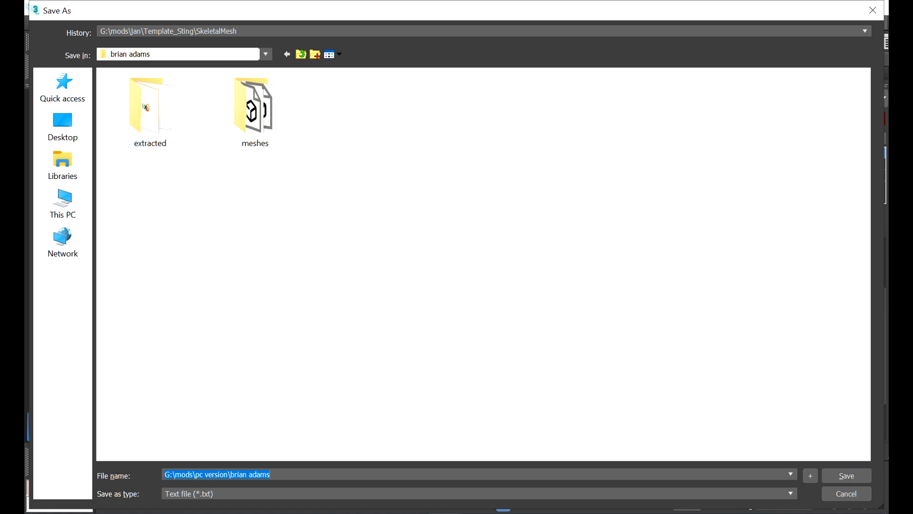
{"action": "type", "text": "object"}
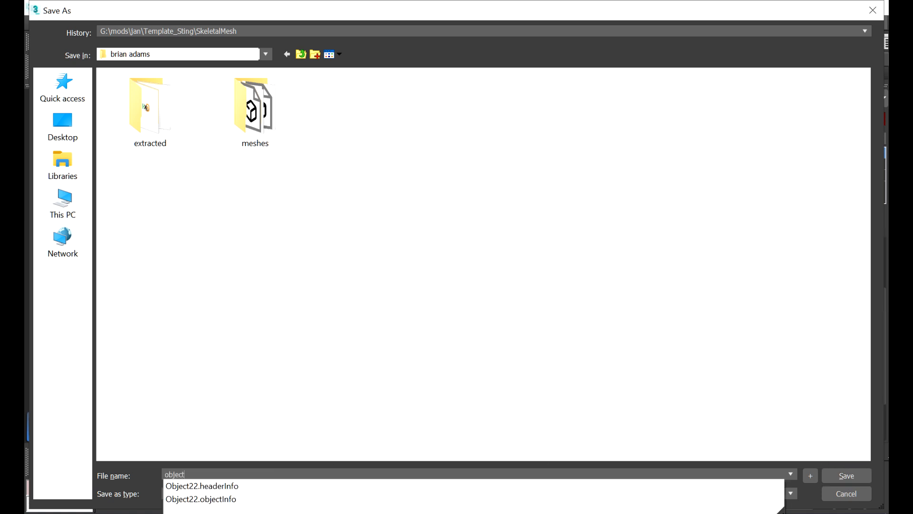
{"action": "type", "text": "0.t"}
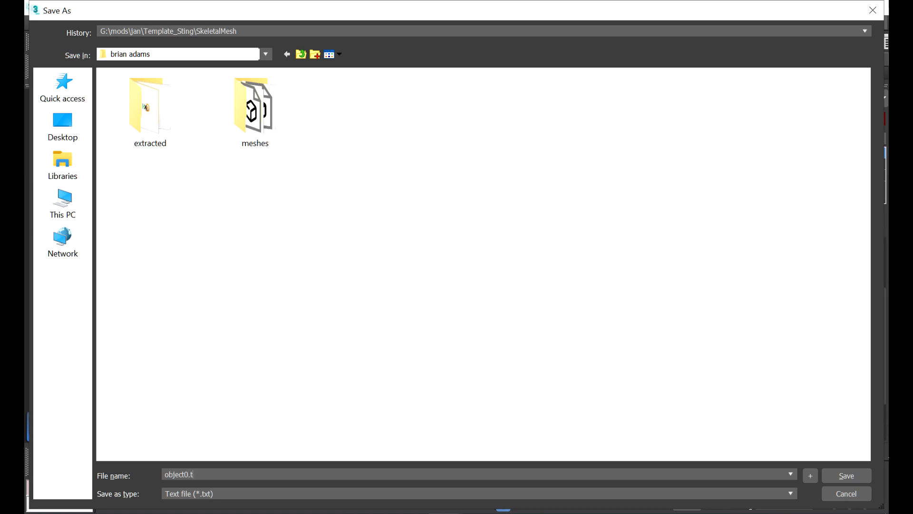
{"action": "type", "text": "xt"}
{"action": "key", "text": "Return"}
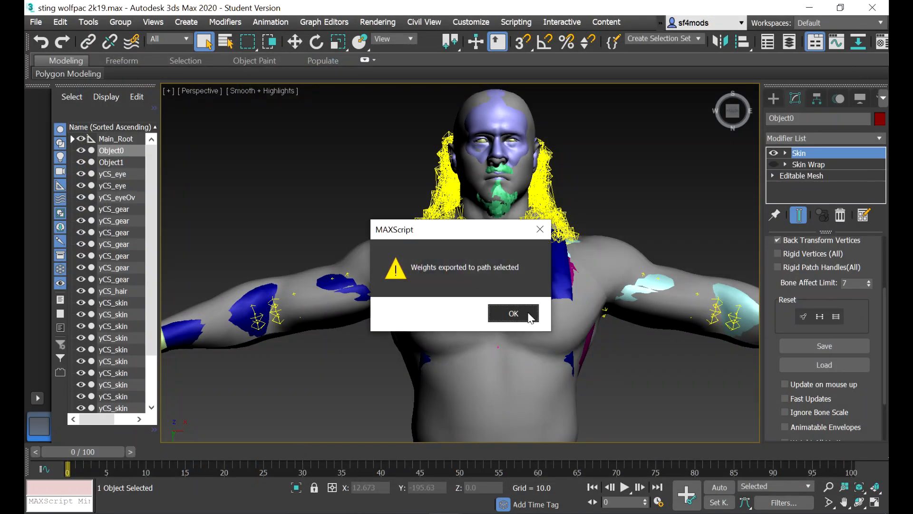
{"action": "left_click", "coordinate": [531, 309]}
Step: Select the Object1 body mesh and apply a Skin Wrap modifier to it
{"action": "scroll", "coordinate": [547, 280], "scroll_direction": "down", "scroll_amount": 2}
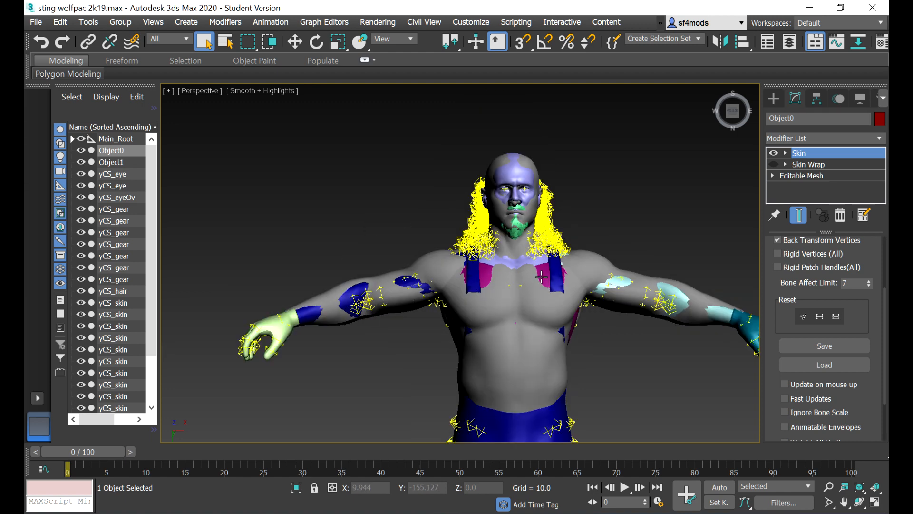
{"action": "left_click", "coordinate": [528, 298]}
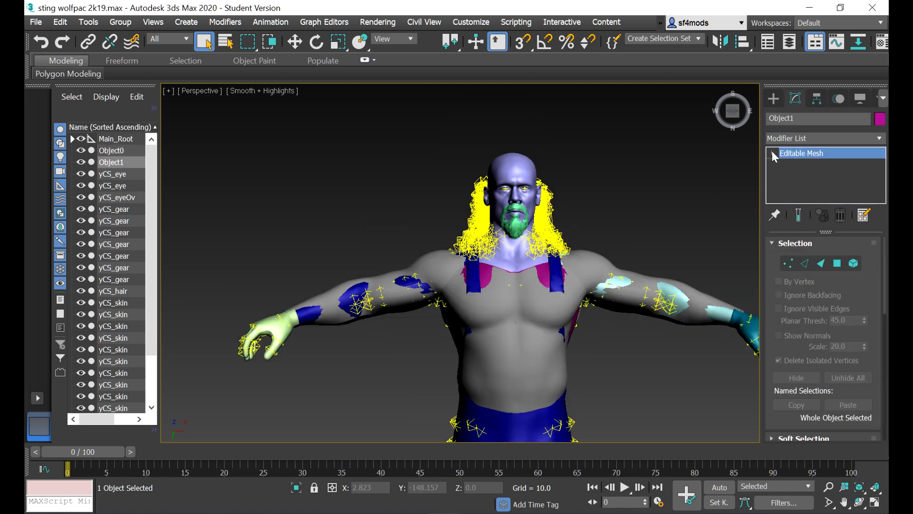
{"action": "left_click", "coordinate": [772, 152]}
{"action": "left_click", "coordinate": [879, 137]}
{"action": "left_click_drag", "start_coordinate": [881, 159], "coordinate": [881, 364]}
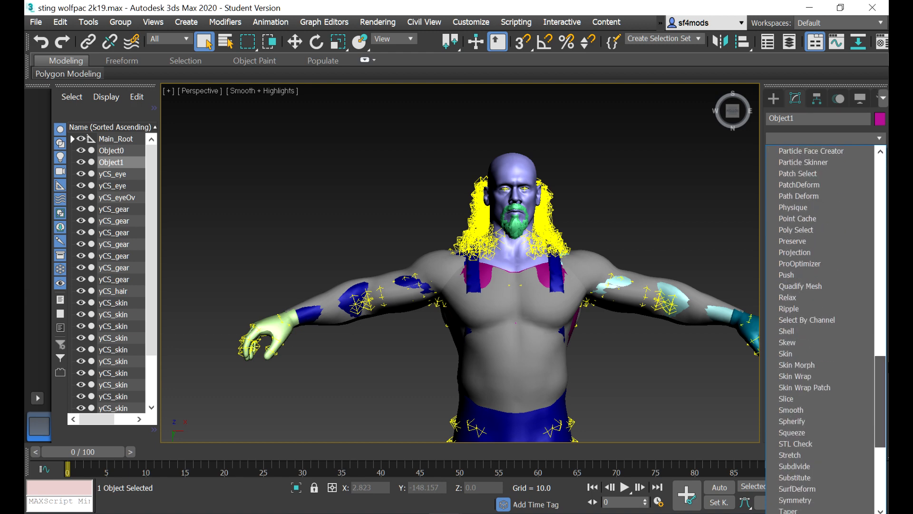
{"action": "left_click", "coordinate": [795, 376]}
{"action": "left_click_drag", "start_coordinate": [885, 330], "coordinate": [885, 249]}
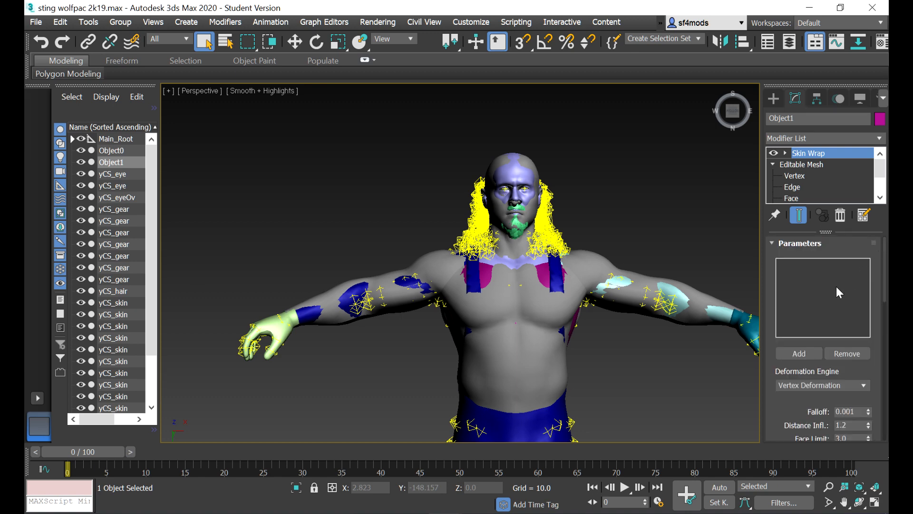
{"action": "left_click", "coordinate": [794, 355]}
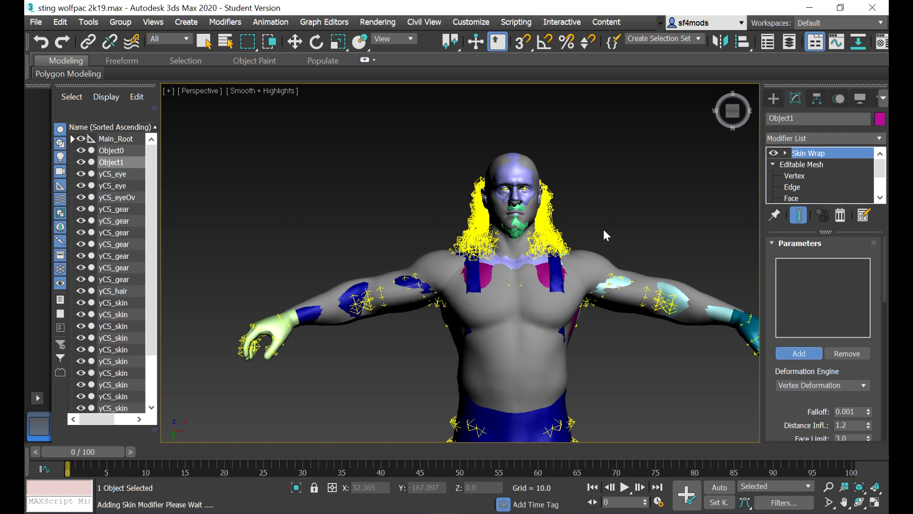
{"action": "scroll", "coordinate": [597, 225], "scroll_direction": "up", "scroll_amount": 2}
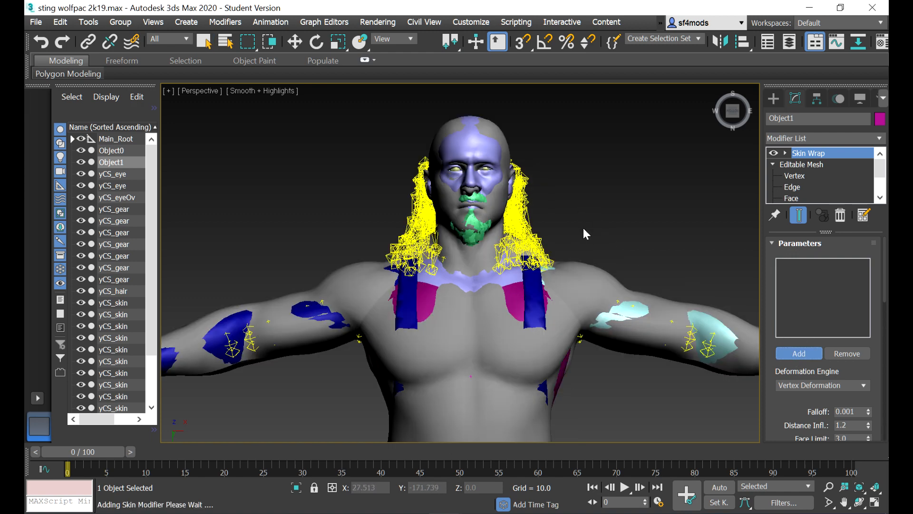
{"action": "scroll", "coordinate": [581, 228], "scroll_direction": "down", "scroll_amount": 3}
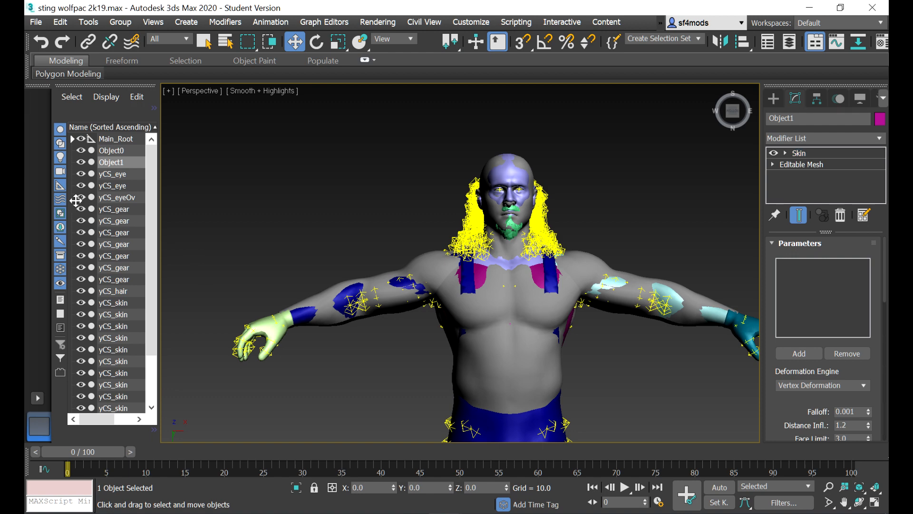
Step: Hide the two yCS_gear glove meshes that cover the hands
{"action": "left_click", "coordinate": [84, 268]}
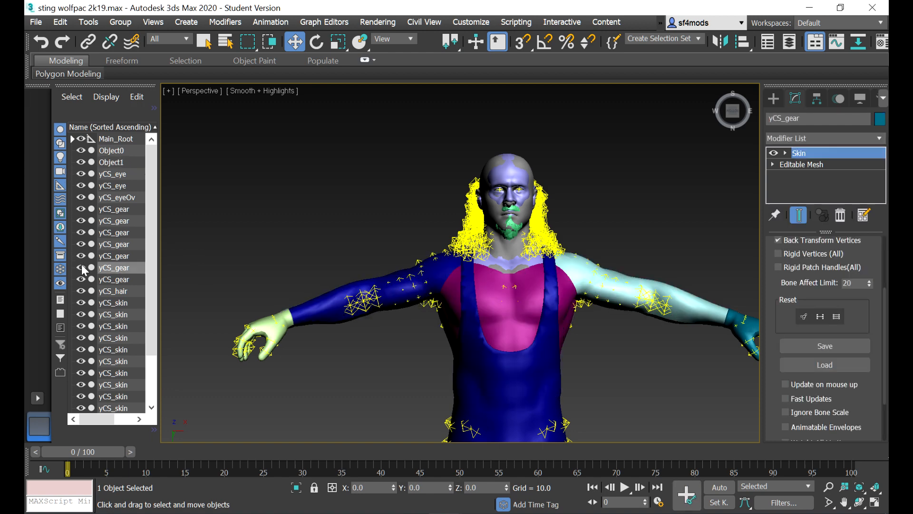
{"action": "left_click", "coordinate": [81, 268]}
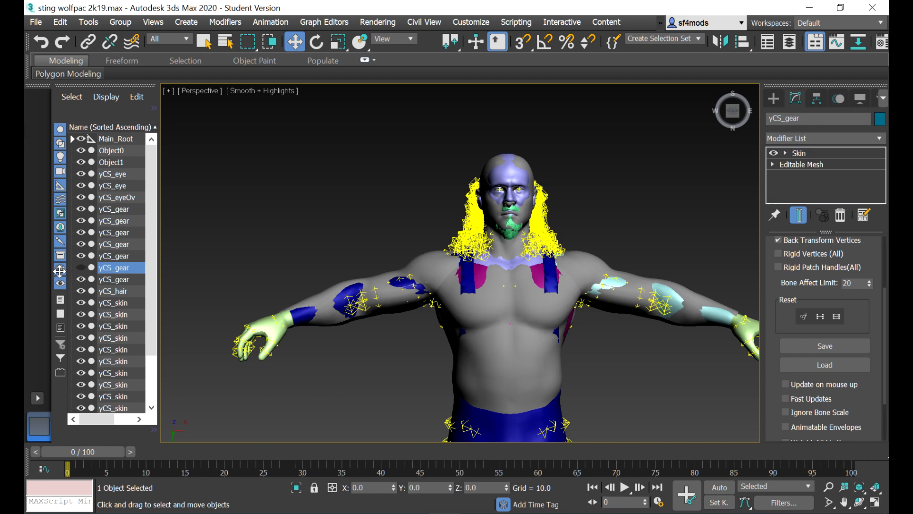
{"action": "key", "text": "Up"}
{"action": "left_click", "coordinate": [81, 256]}
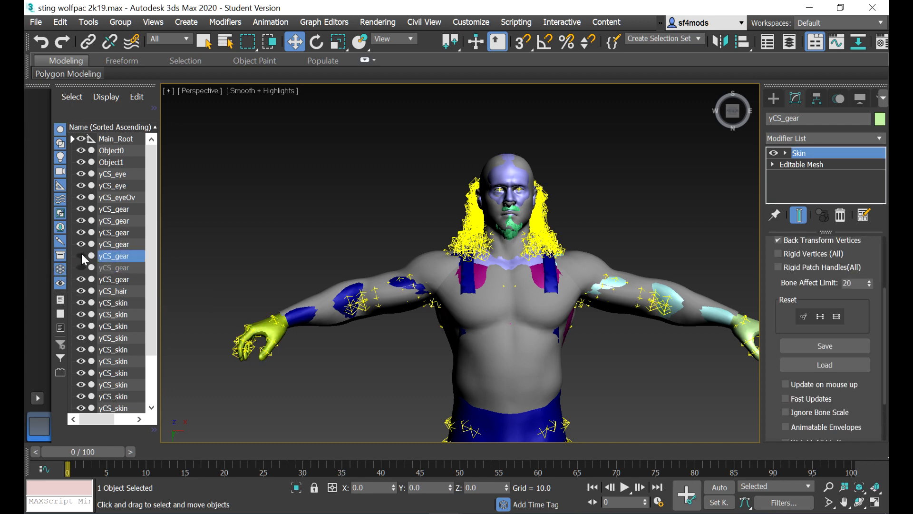
Step: Add six yCS_skin meshes, including those of the arms and hands, to Object1's Skin Wrap object list
{"action": "left_click", "coordinate": [540, 310]}
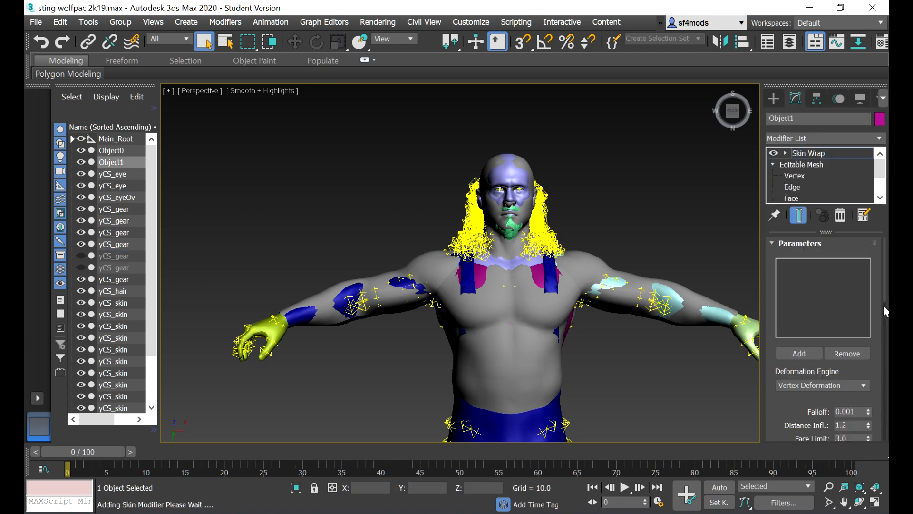
{"action": "left_click", "coordinate": [799, 354]}
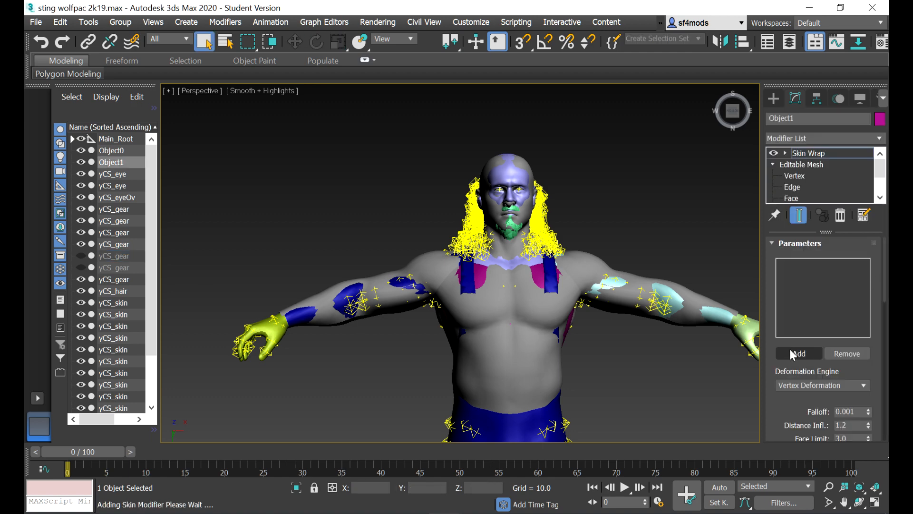
{"action": "scroll", "coordinate": [633, 268], "scroll_direction": "up", "scroll_amount": 3}
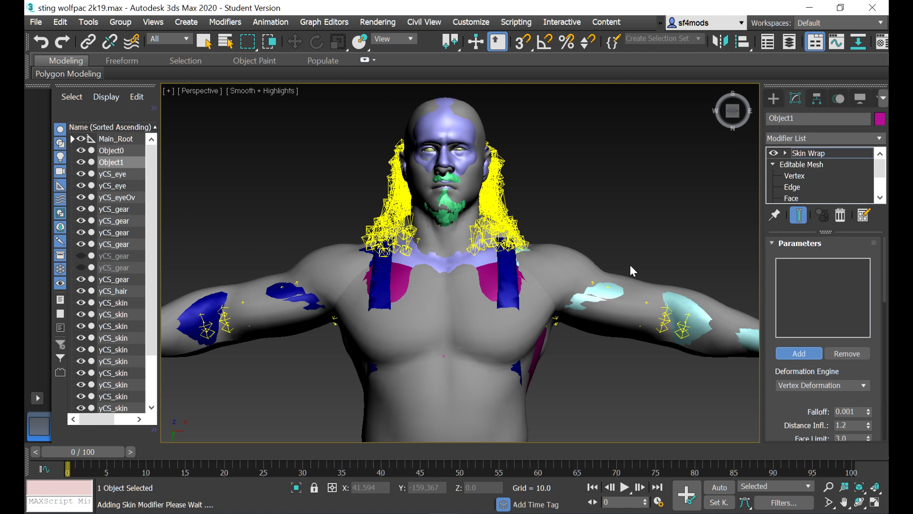
{"action": "scroll", "coordinate": [629, 264], "scroll_direction": "down", "scroll_amount": 3}
{"action": "left_click", "coordinate": [505, 176]}
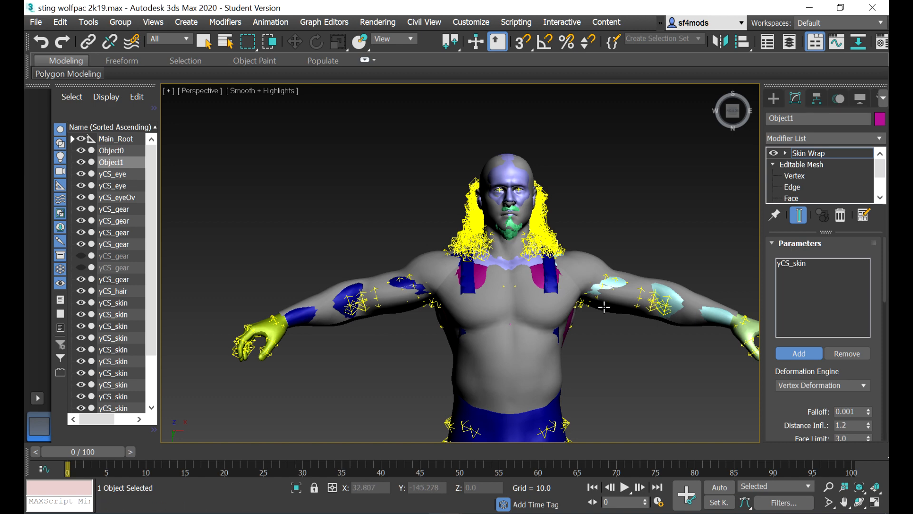
{"action": "left_click", "coordinate": [659, 289]}
{"action": "left_click", "coordinate": [660, 289]}
{"action": "left_click", "coordinate": [294, 317]}
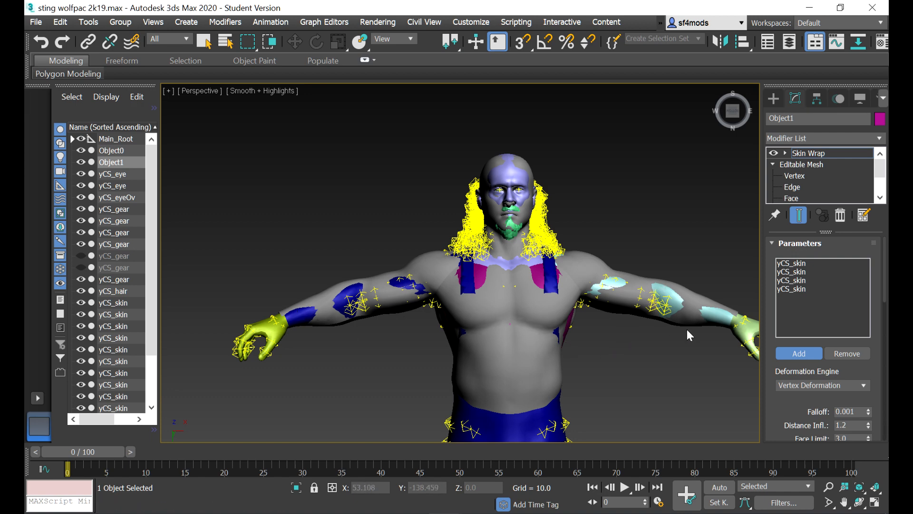
{"action": "left_click", "coordinate": [741, 335]}
{"action": "left_click", "coordinate": [262, 329]}
Step: Convert Object1's Skin Wrap to a Skin modifier and return to 3ds Max from the WWE 2K19 window
{"action": "scroll", "coordinate": [886, 280], "scroll_direction": "down", "scroll_amount": 2}
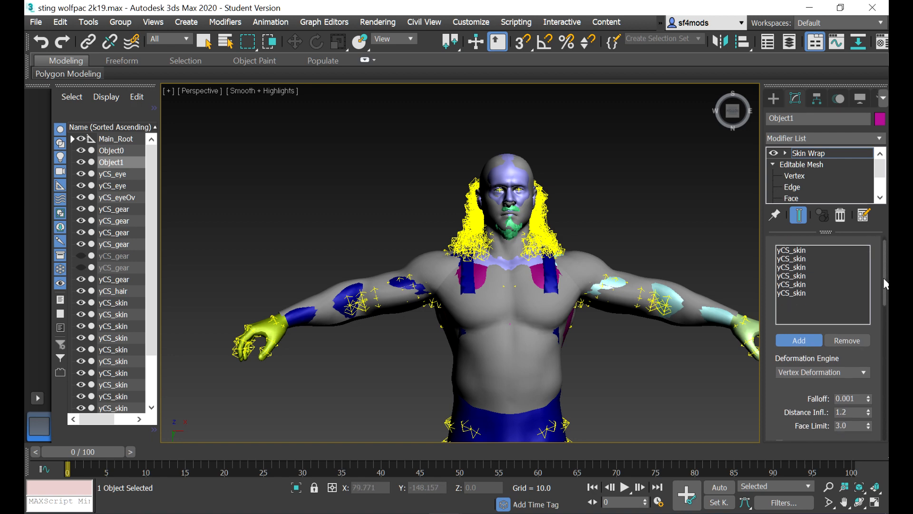
{"action": "scroll", "coordinate": [823, 336], "scroll_direction": "down", "scroll_amount": 10}
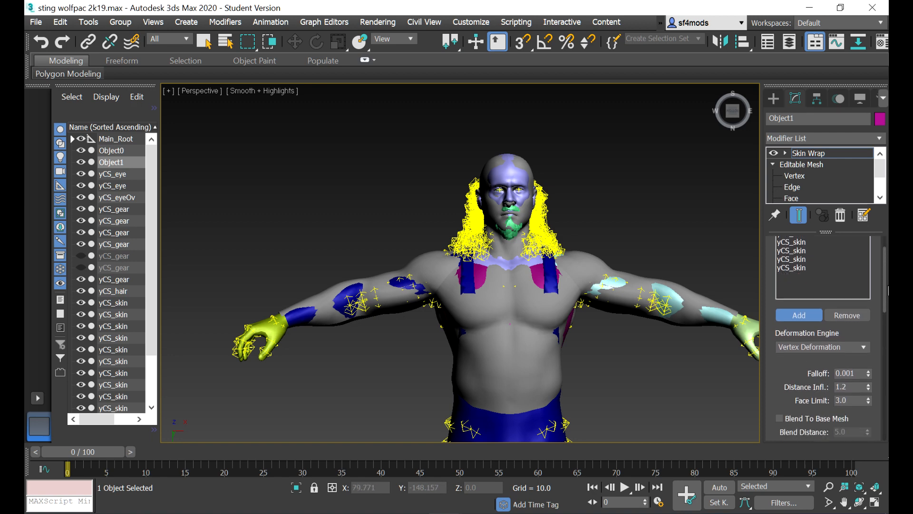
{"action": "scroll", "coordinate": [823, 336], "scroll_direction": "down", "scroll_amount": 2}
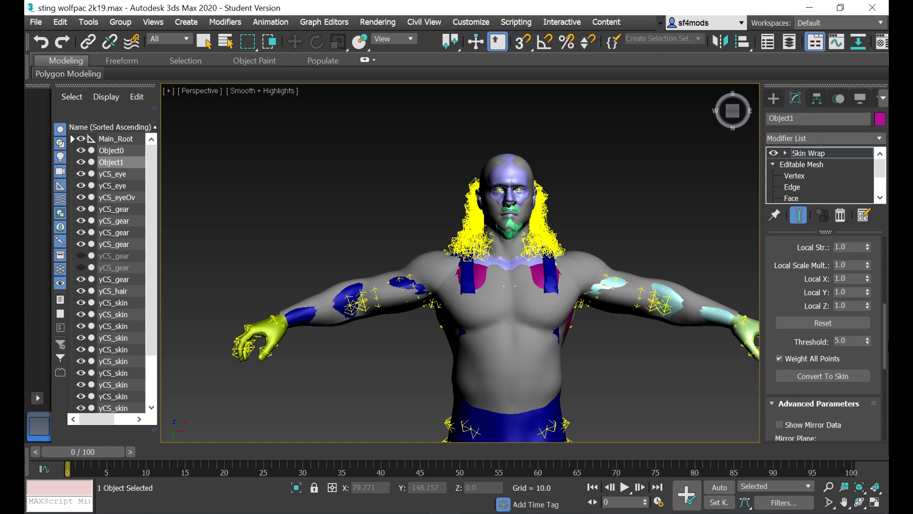
{"action": "left_click", "coordinate": [849, 376]}
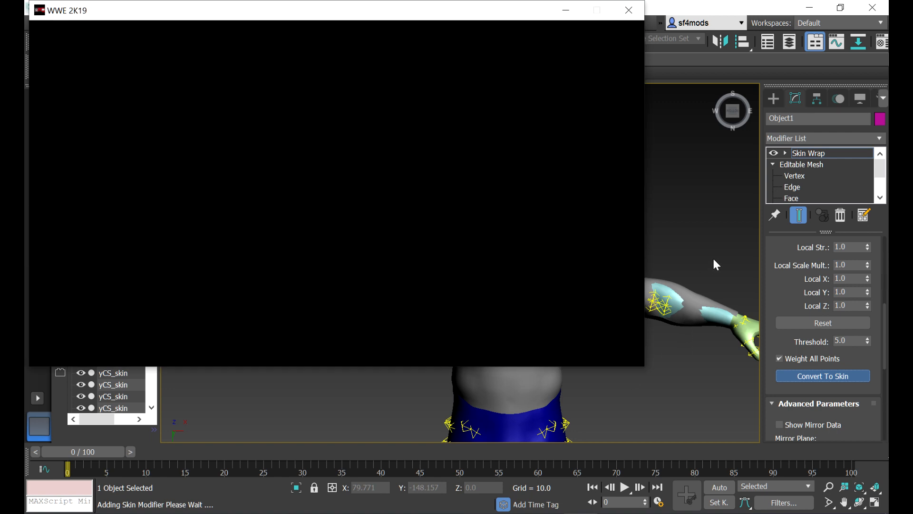
{"action": "left_click", "coordinate": [725, 6]}
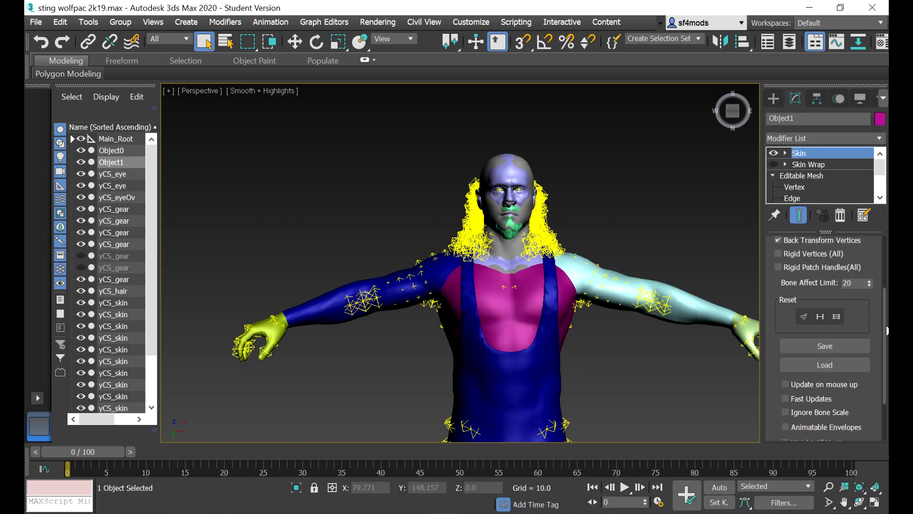
Step: Set the Bone Affect Limit of Object1's Skin modifier to 7
{"action": "double_click", "coordinate": [852, 283]}
{"action": "type", "text": "7"}
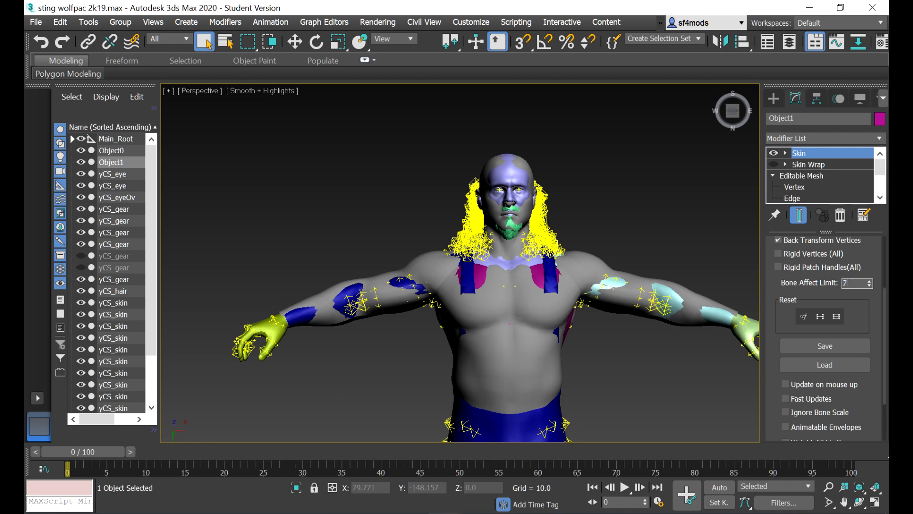
{"action": "key", "text": "Return"}
Step: Run the export_bone_weights_to_file.ms script on Object1
{"action": "left_click", "coordinate": [516, 23]}
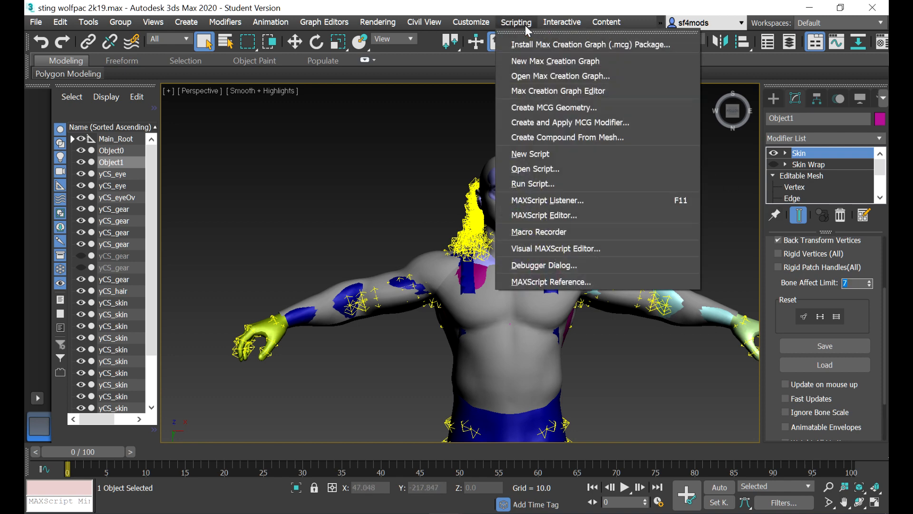
{"action": "left_click", "coordinate": [508, 181]}
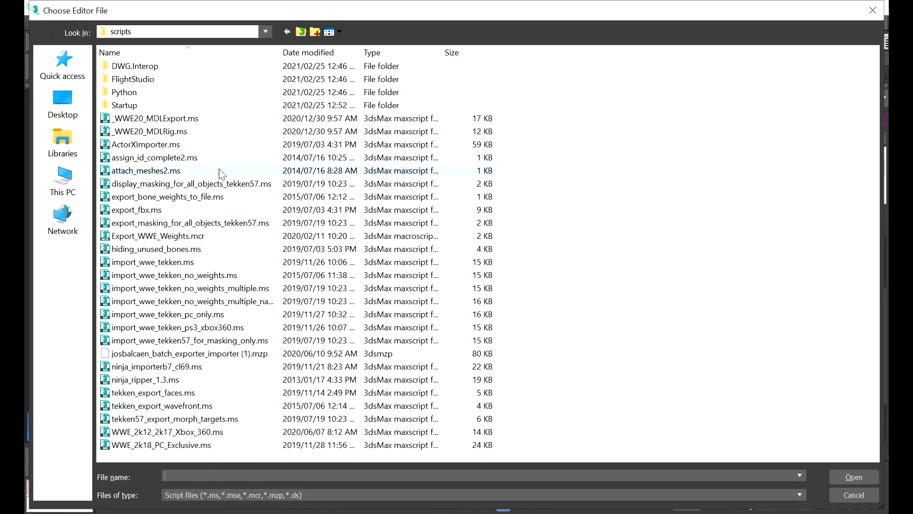
{"action": "double_click", "coordinate": [176, 197]}
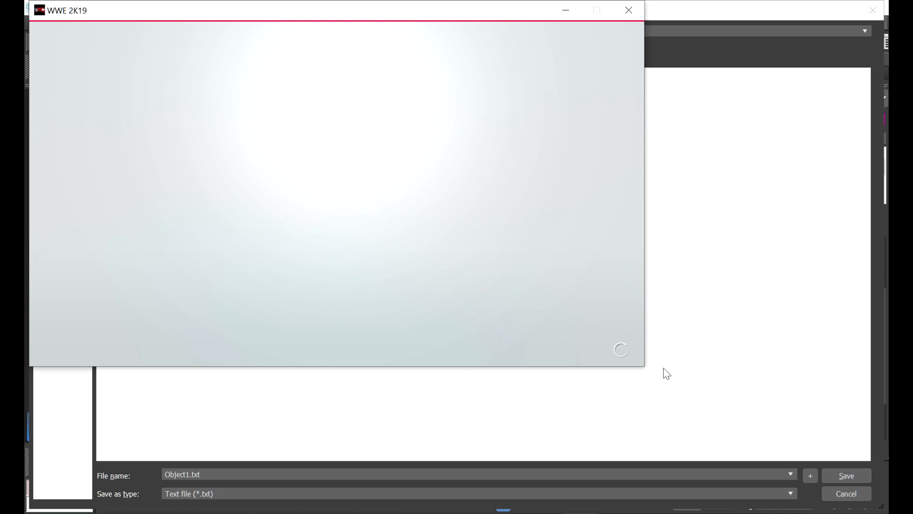
Step: Quit WWE 2K19 and relaunch it from the Steam library
{"action": "key", "text": "Escape"}
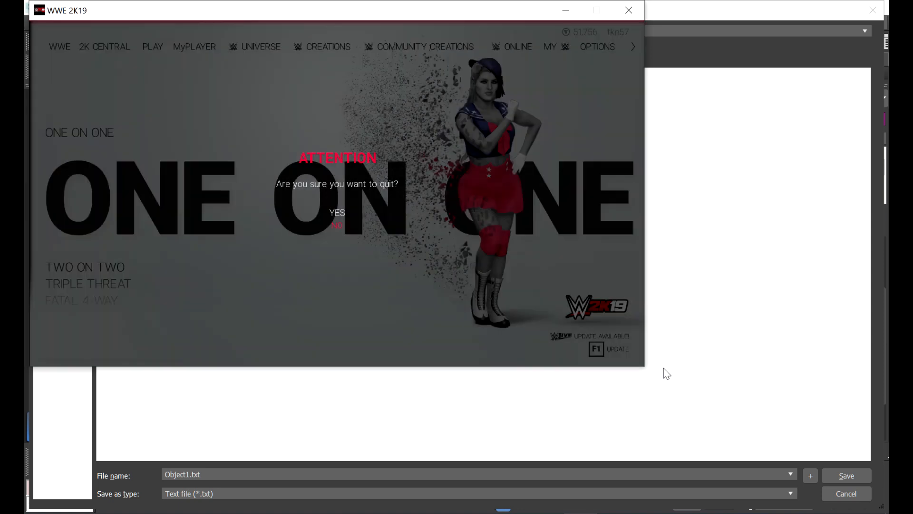
{"action": "key", "text": "Return"}
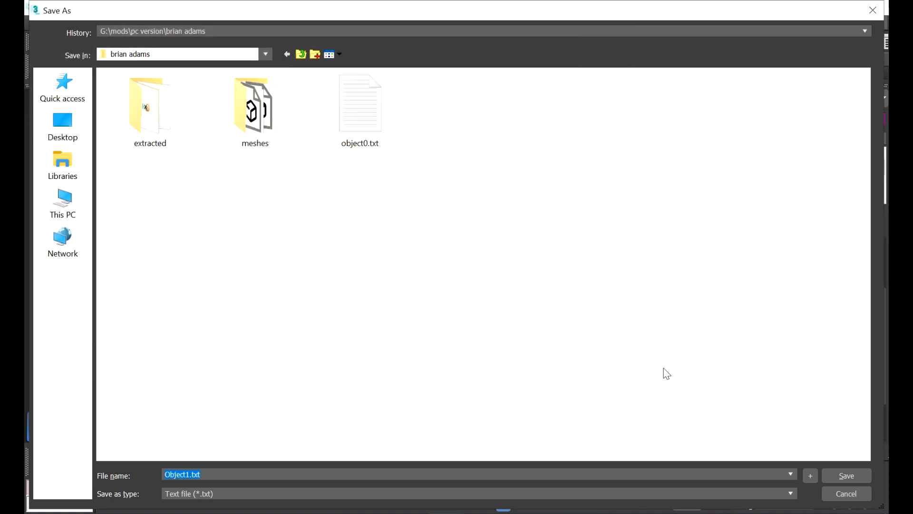
{"action": "left_click", "coordinate": [664, 367]}
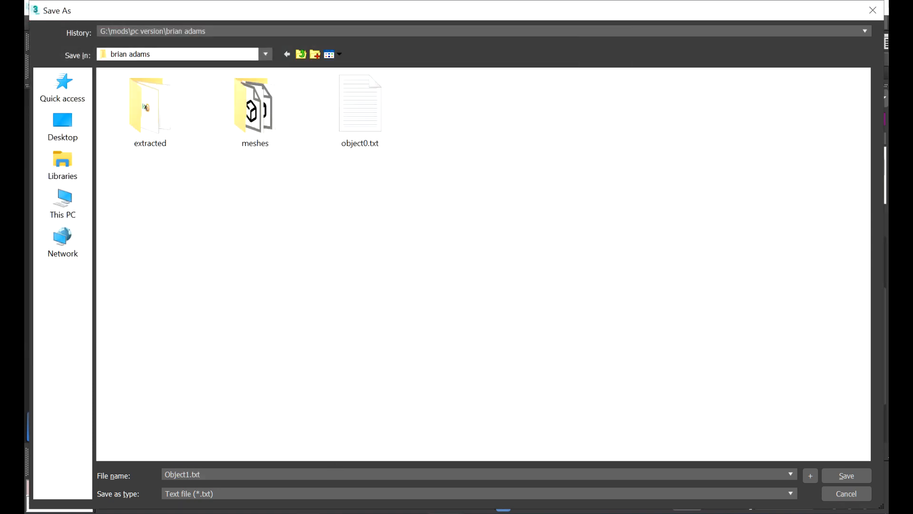
{"action": "left_click", "coordinate": [312, 513]}
{"action": "left_click", "coordinate": [292, 479]}
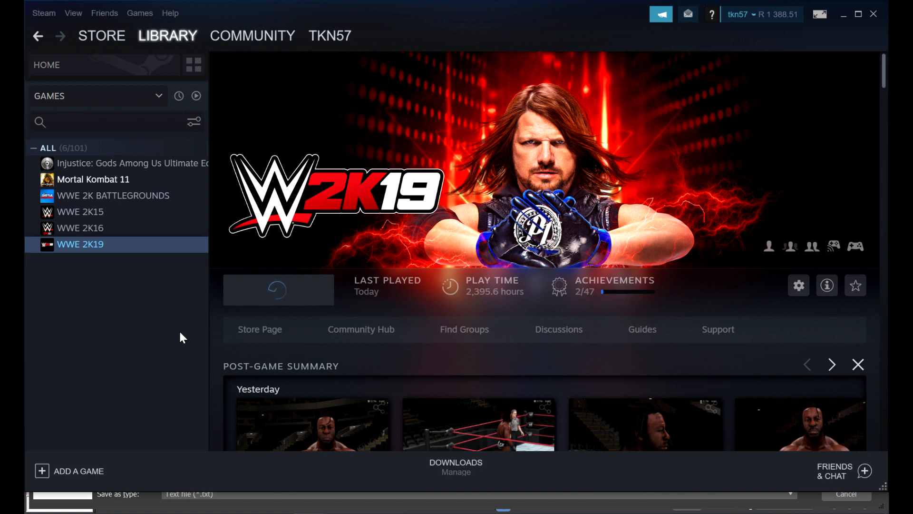
{"action": "left_click", "coordinate": [243, 302]}
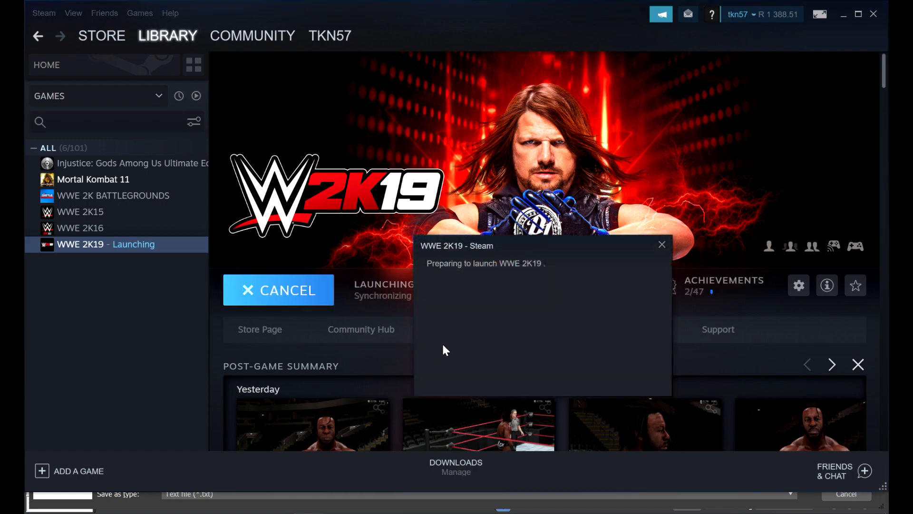
Step: Return to the 3ds Max export and save the bone weights as Object1.txt in the brian adams folder
{"action": "left_click", "coordinate": [495, 513]}
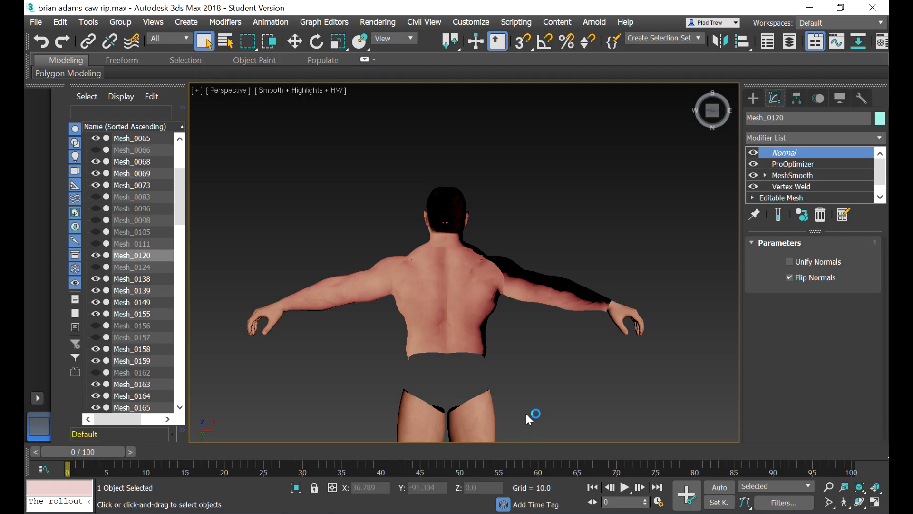
{"action": "left_click", "coordinate": [465, 513]}
{"action": "left_click", "coordinate": [519, 430]}
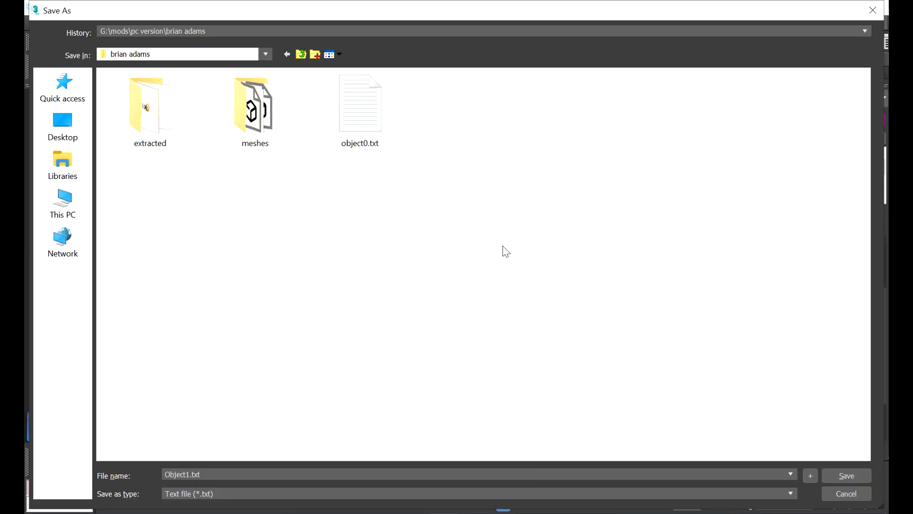
{"action": "left_click", "coordinate": [837, 477]}
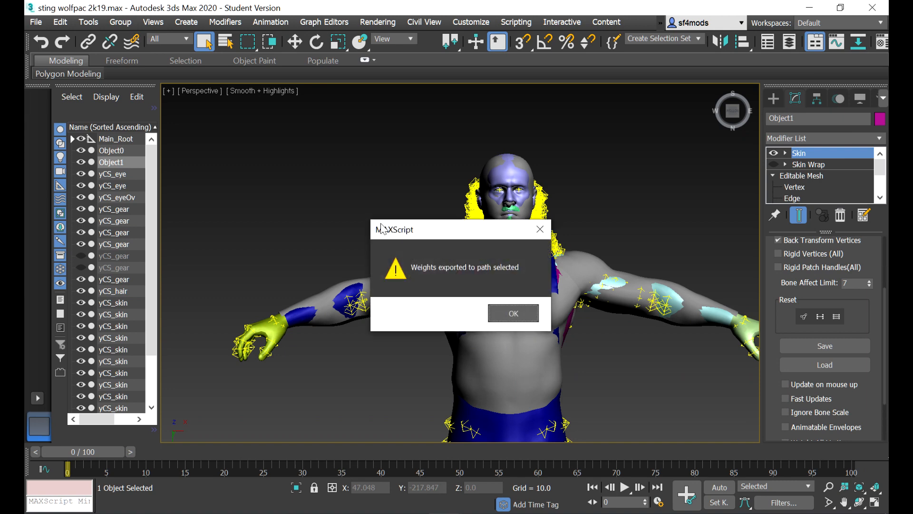
{"action": "left_click", "coordinate": [495, 317]}
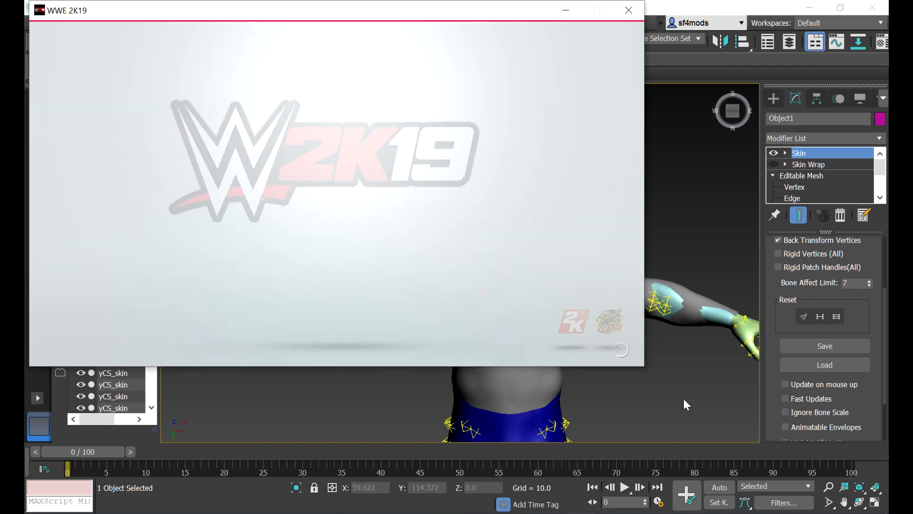
Step: Switch to WWE 2K19, get past the title screen and open Entrance under Creations
{"action": "key", "text": "Return"}
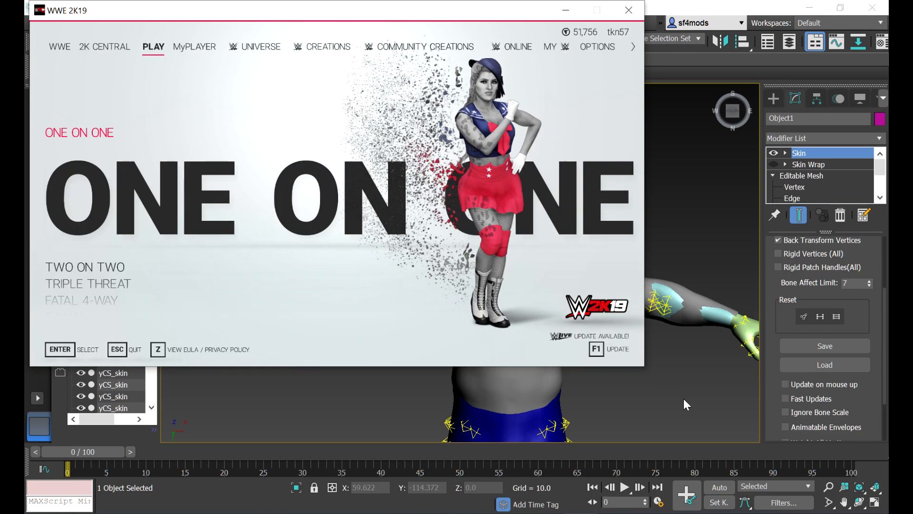
{"action": "key", "text": "Down"}
{"action": "key", "text": "Down"}
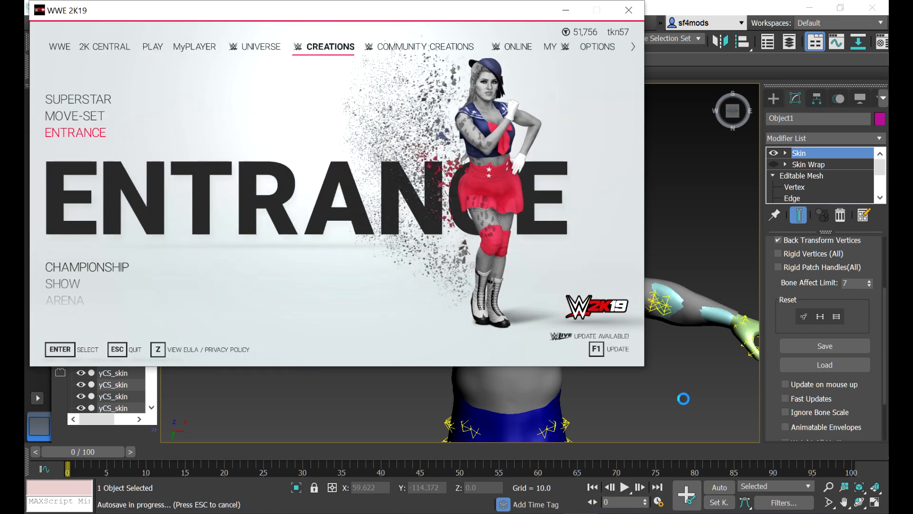
{"action": "key", "text": "Return"}
{"action": "key", "text": "Return"}
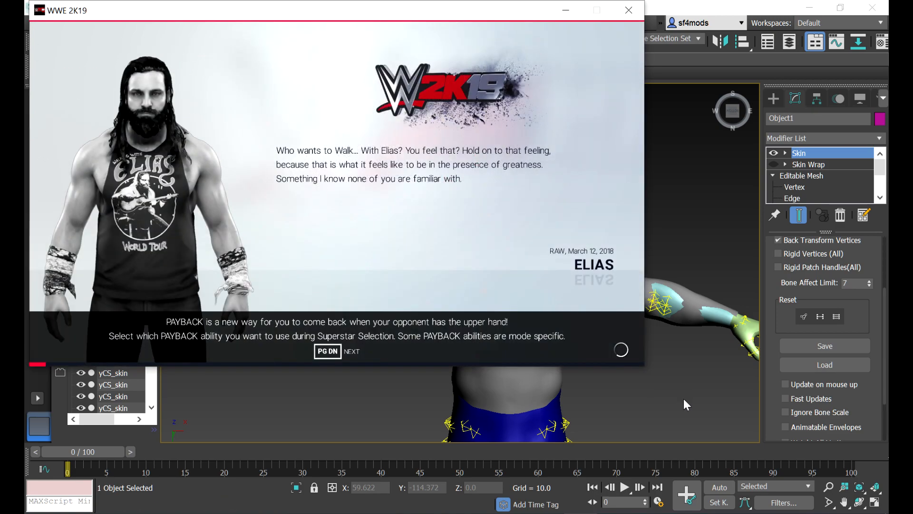
Step: Choose the BRIAN ADAMS superstar with The Authors of Pain entrance and start Easy Creation for him
{"action": "key", "text": "End"}
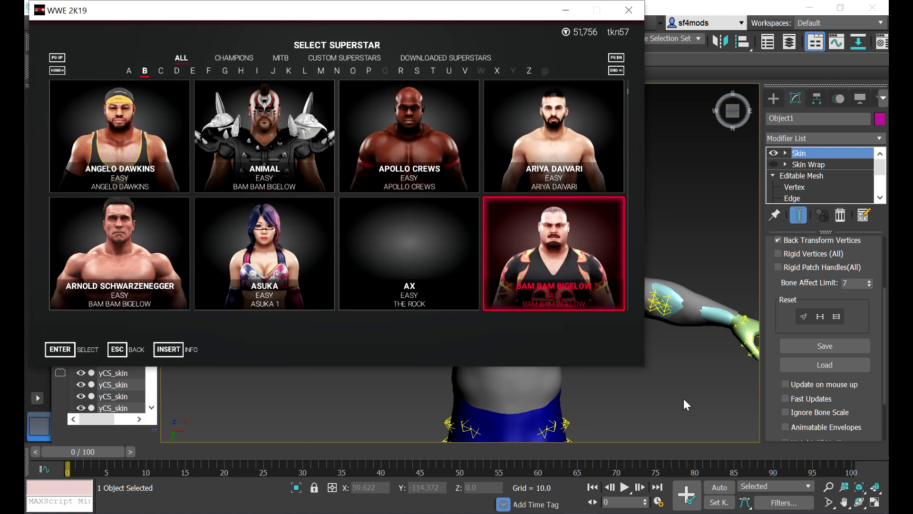
{"action": "key", "text": "Down"}
{"action": "key", "text": "Down"}
{"action": "key", "text": "Down"}
{"action": "key", "text": "Down"}
{"action": "key", "text": "Down"}
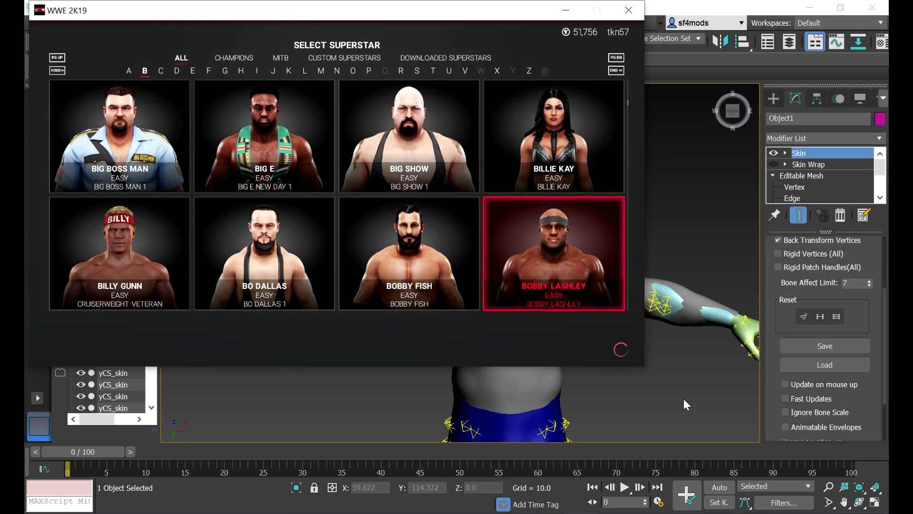
{"action": "key", "text": "Down"}
{"action": "key", "text": "Down"}
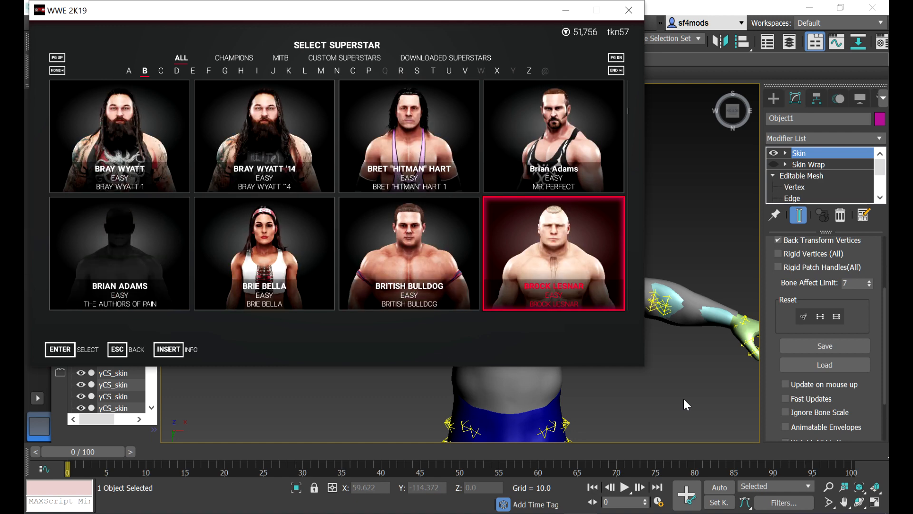
{"action": "key", "text": "Left"}
{"action": "key", "text": "Left"}
{"action": "key", "text": "Left"}
{"action": "key", "text": "Return"}
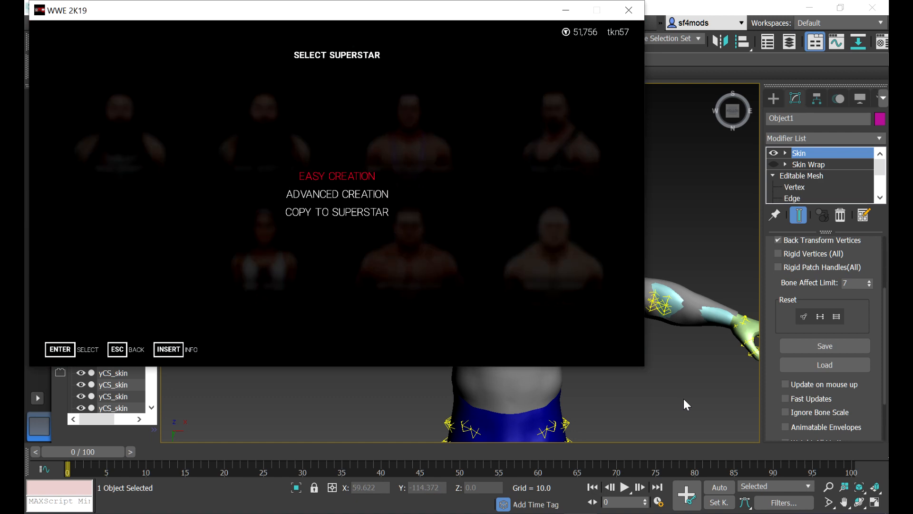
{"action": "key", "text": "Return"}
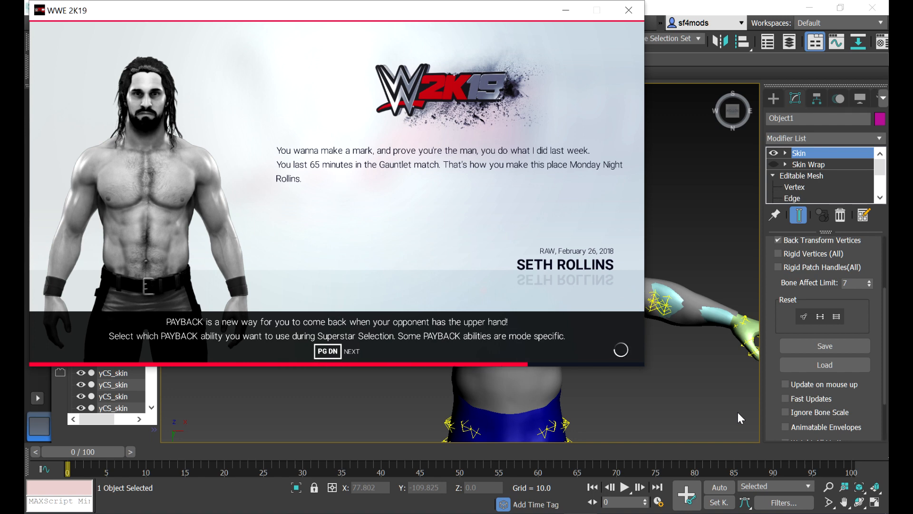
Step: Search Windows for Mudbox 2019 and launch it
{"action": "key", "text": "super"}
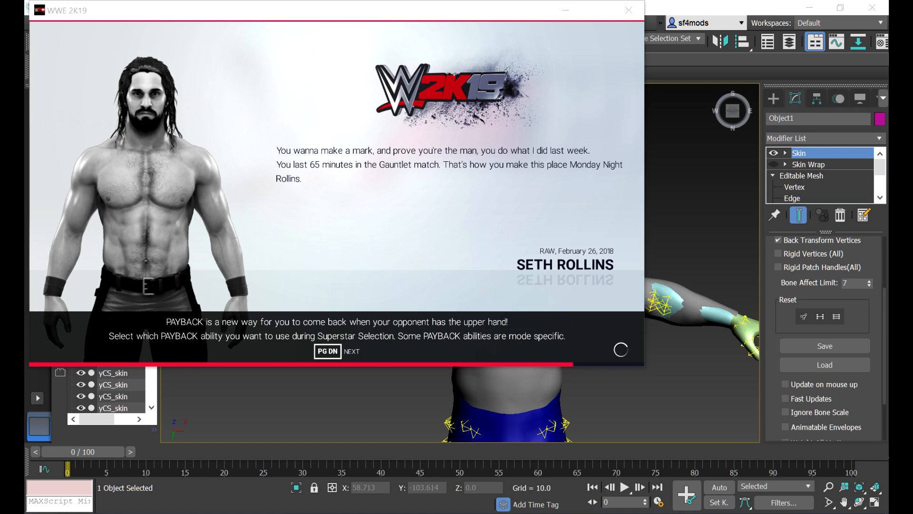
{"action": "type", "text": "mud"}
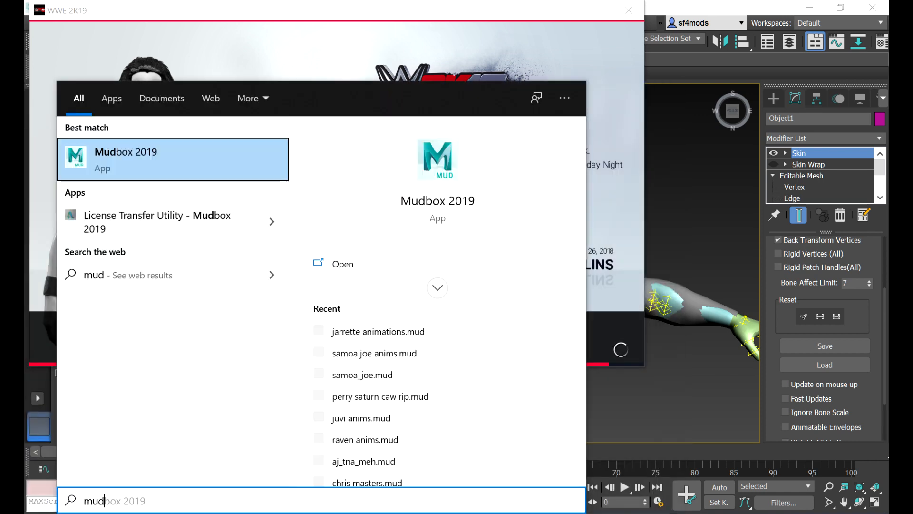
{"action": "left_click", "coordinate": [96, 177]}
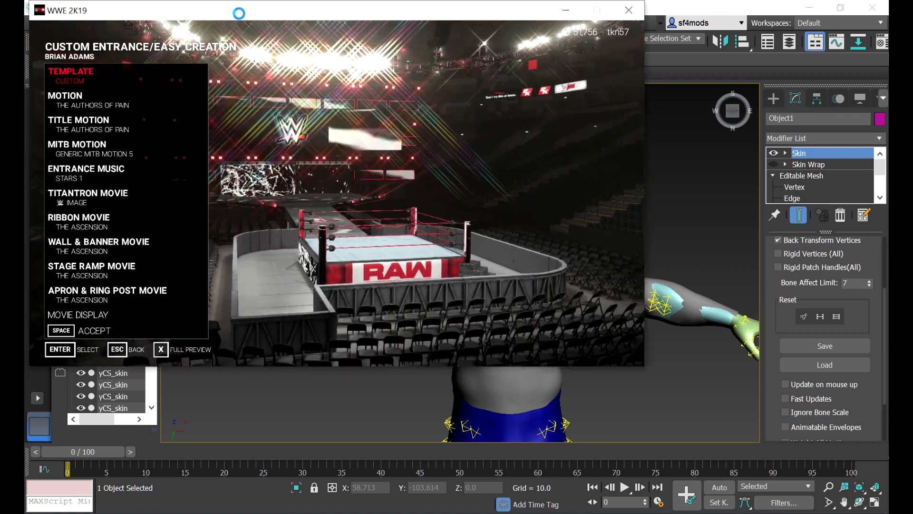
Step: Play the full preview of Brian Adams' entrance in WWE 2K19 to check the model's rigging, and exit the preview
{"action": "left_click_drag", "start_coordinate": [238, 13], "coordinate": [340, 25]}
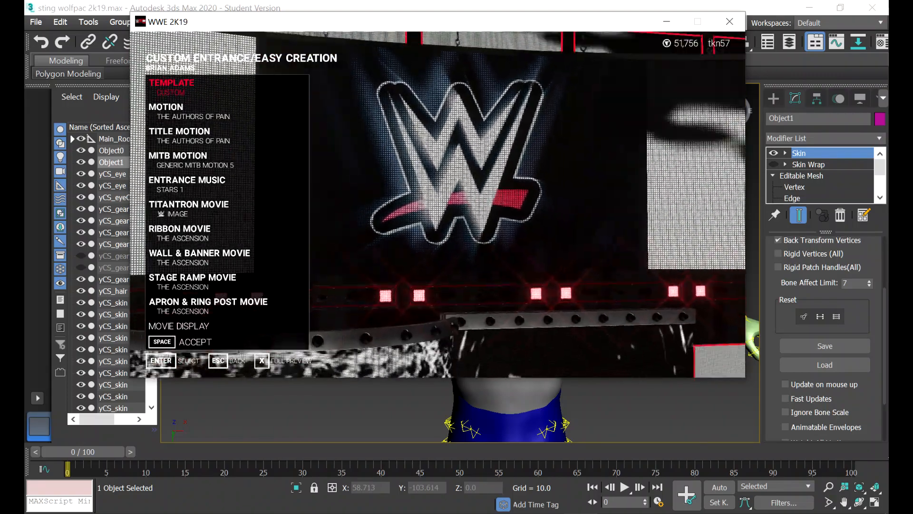
{"action": "key", "text": "x"}
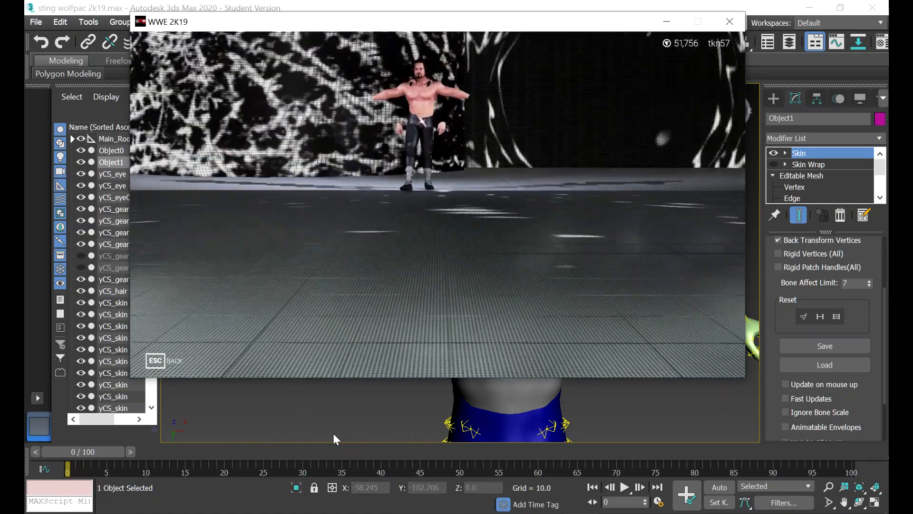
{"action": "left_click", "coordinate": [334, 434]}
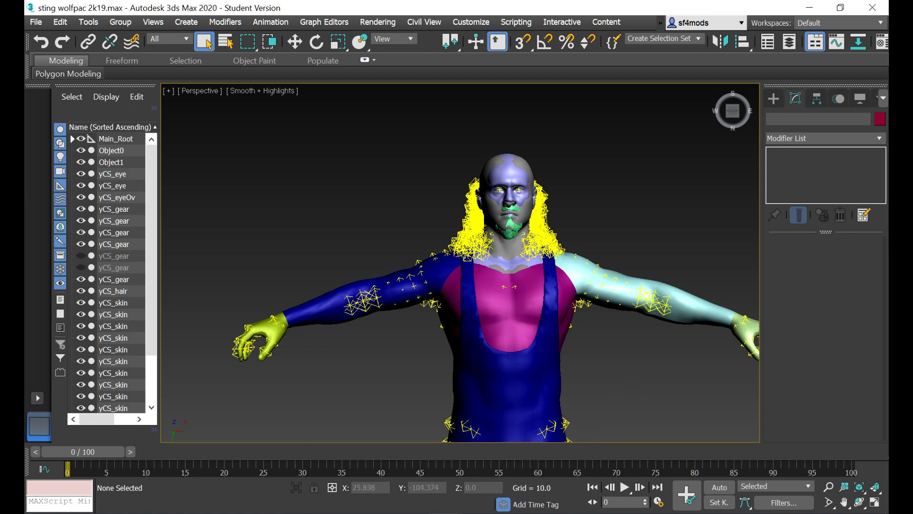
{"action": "left_click", "coordinate": [581, 513]}
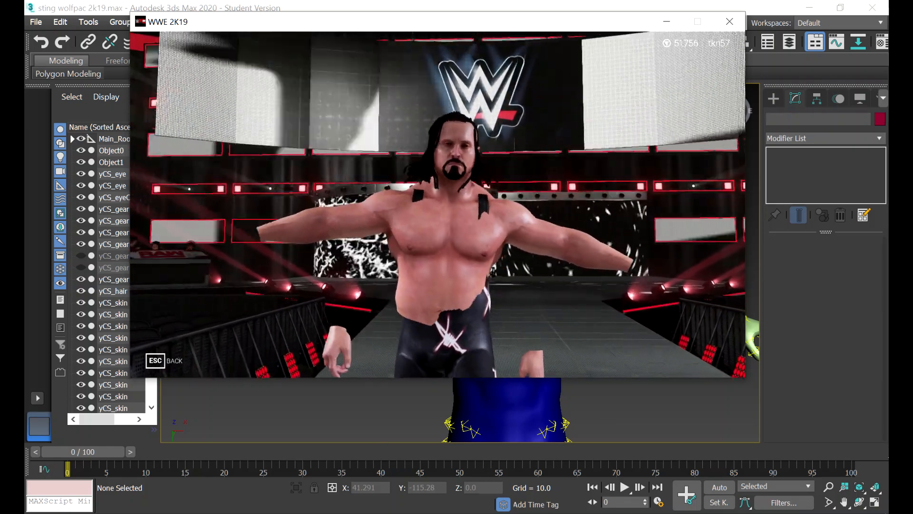
{"action": "key", "text": "Escape"}
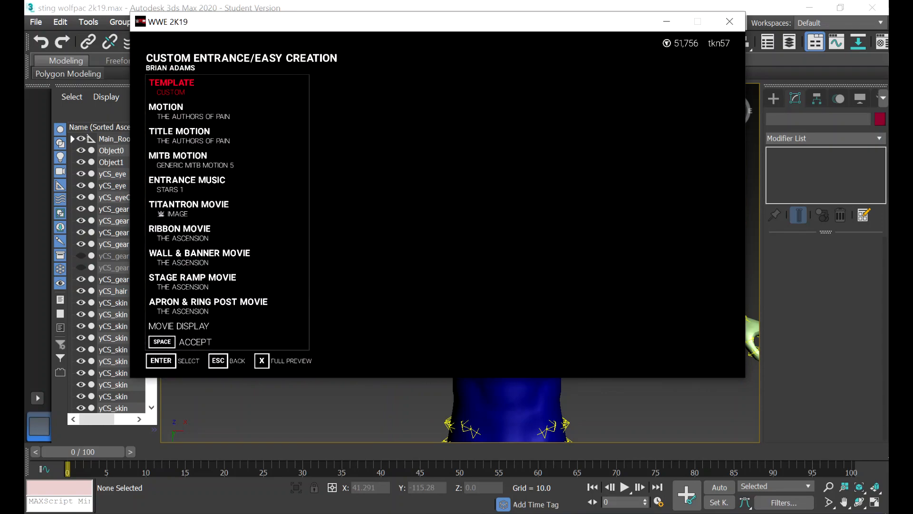
{"action": "key", "text": "Escape"}
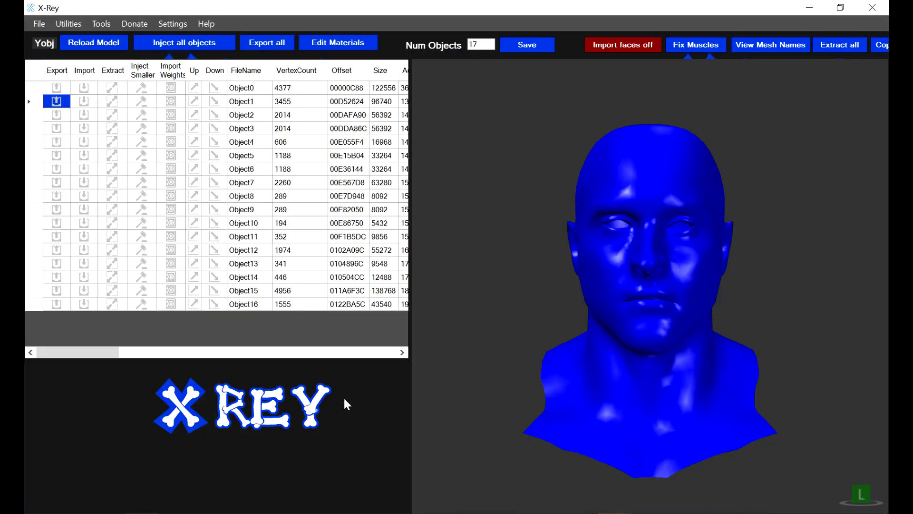
Step: In X-Rey, import the weights from object0.txt into Object0 and from Object1.txt into Object1
{"action": "left_click", "coordinate": [170, 90]}
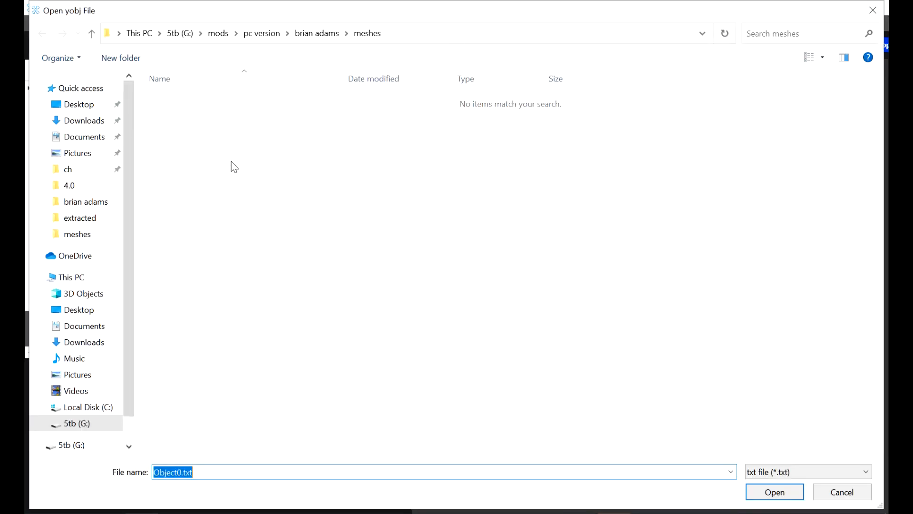
{"action": "left_click", "coordinate": [303, 42]}
{"action": "double_click", "coordinate": [321, 122]}
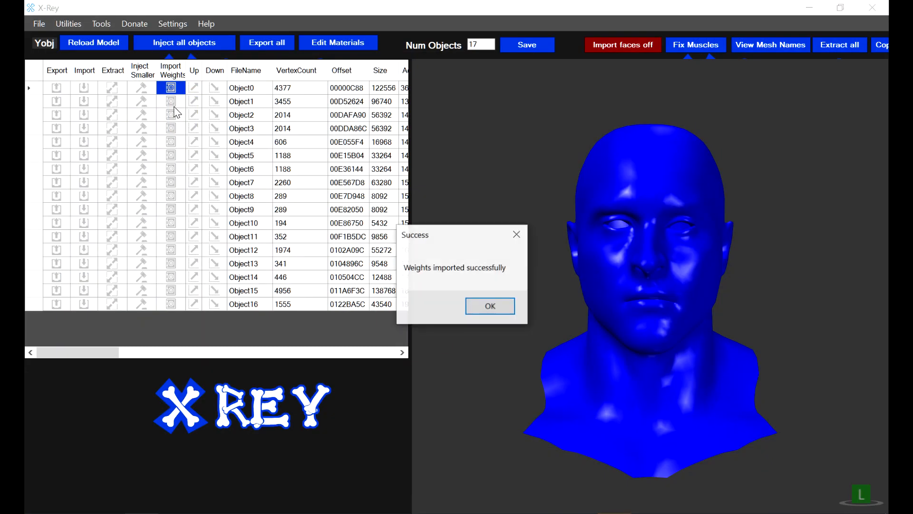
{"action": "key", "text": "Return"}
{"action": "left_click", "coordinate": [171, 102]}
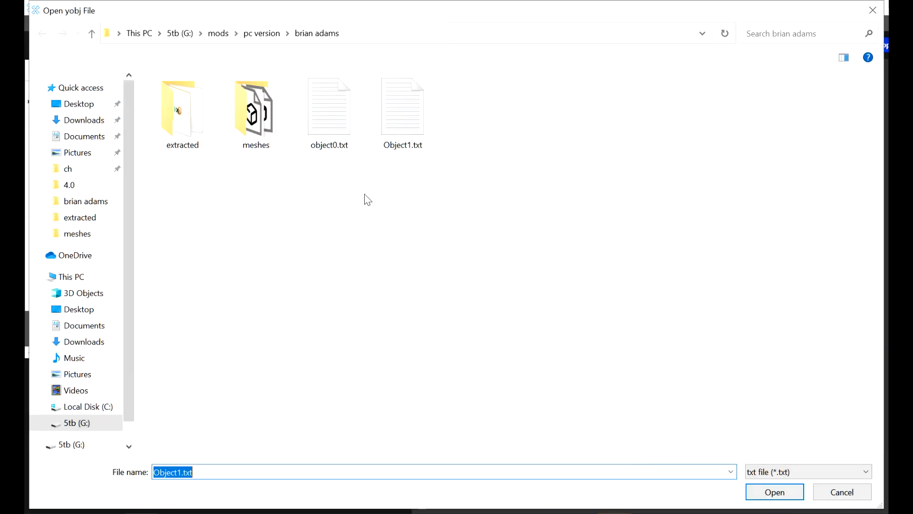
{"action": "double_click", "coordinate": [395, 137]}
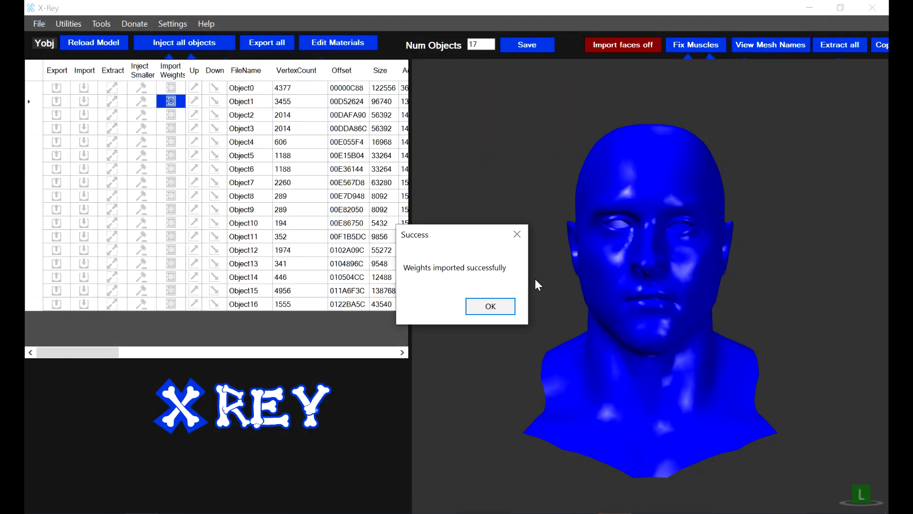
{"action": "key", "text": "Return"}
Step: Switch to Pach Explorer and inject 0000.yobj from the brian adams\meshes folder into the archive's 0000 entry
{"action": "mouse_move", "coordinate": [201, 488]}
{"action": "left_click", "coordinate": [224, 459]}
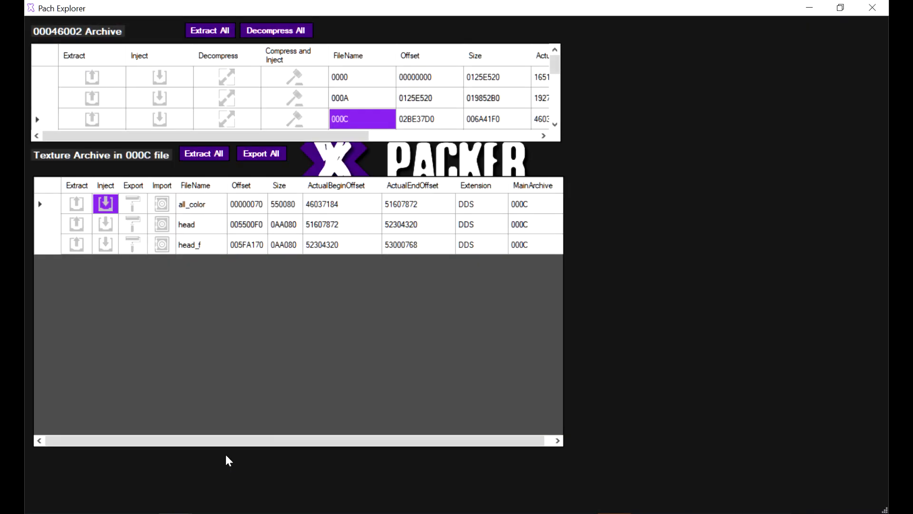
{"action": "left_click", "coordinate": [159, 78]}
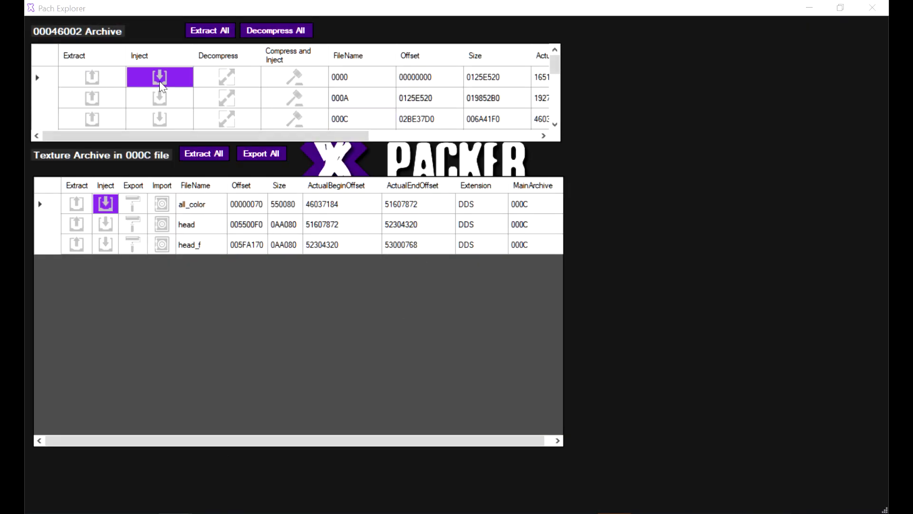
{"action": "double_click", "coordinate": [265, 117]}
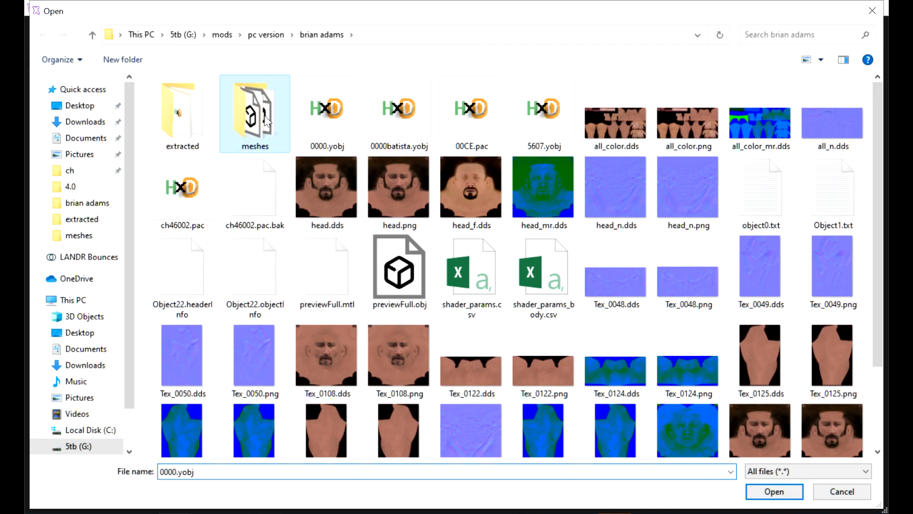
{"action": "double_click", "coordinate": [171, 99]}
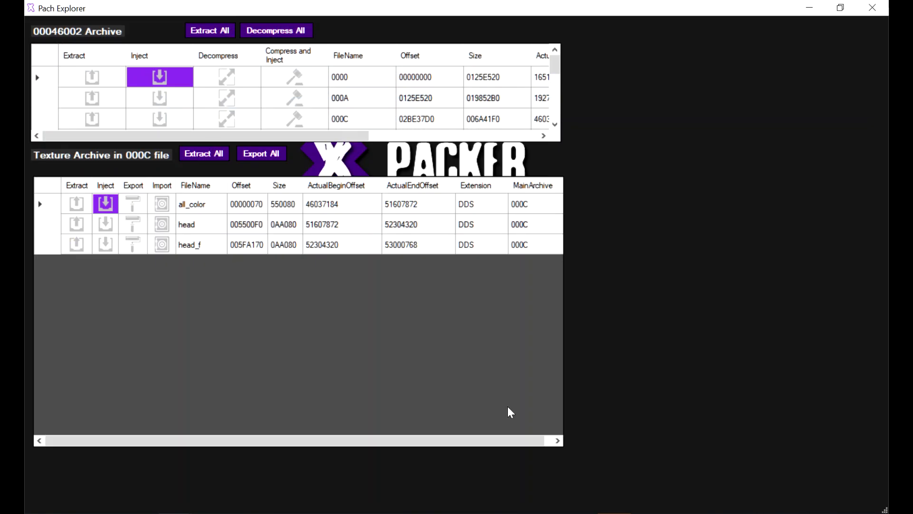
{"action": "left_click", "coordinate": [482, 306]}
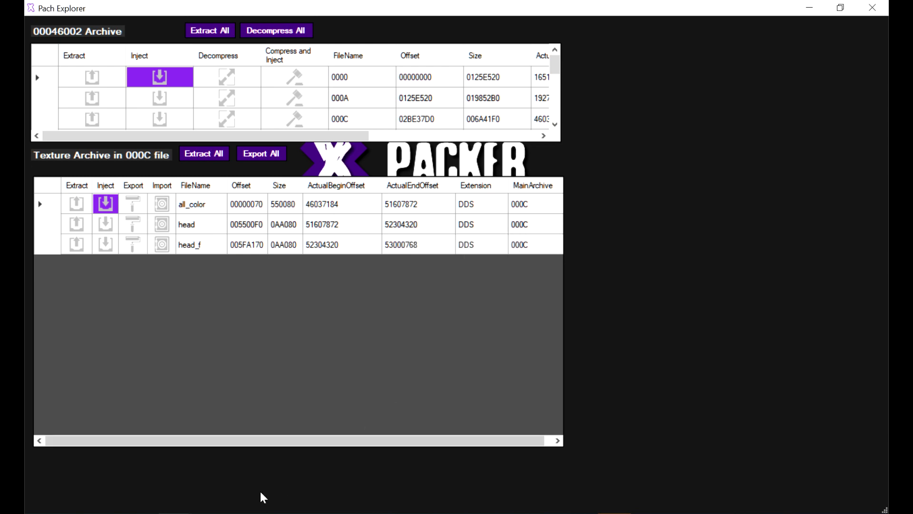
Step: Copy ch46002.pac from the brian adams folder into WWE 2K19's pac\ch folder, replacing the existing file
{"action": "left_click", "coordinate": [235, 473]}
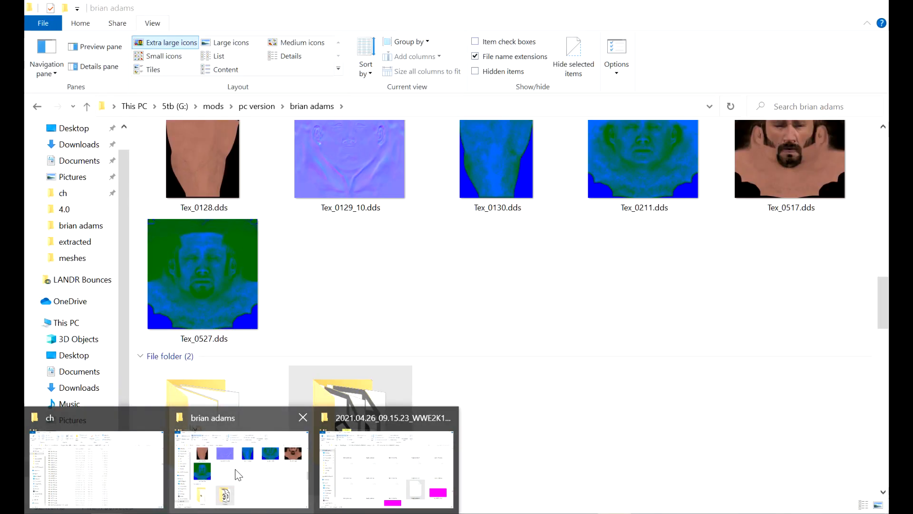
{"action": "left_click", "coordinate": [226, 305]}
{"action": "key", "text": "c"}
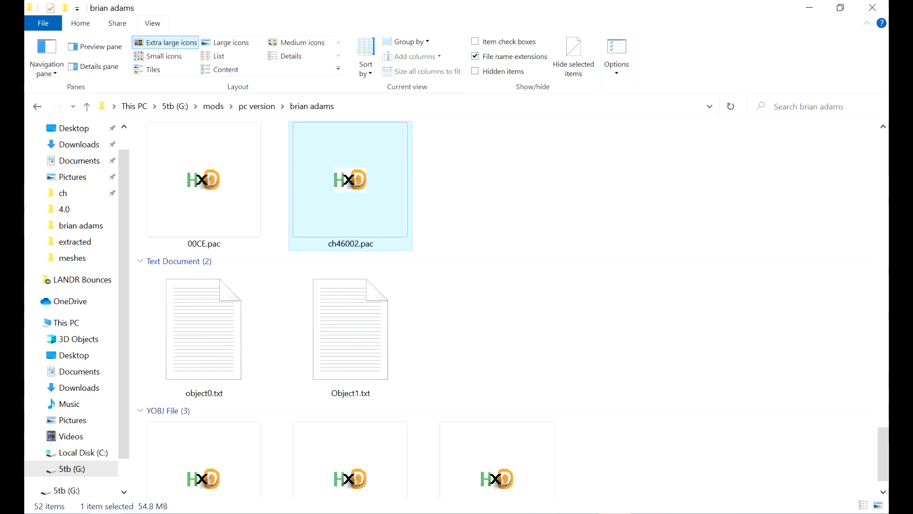
{"action": "left_click", "coordinate": [200, 513]}
{"action": "mouse_move", "coordinate": [199, 513]}
{"action": "left_click", "coordinate": [363, 462]}
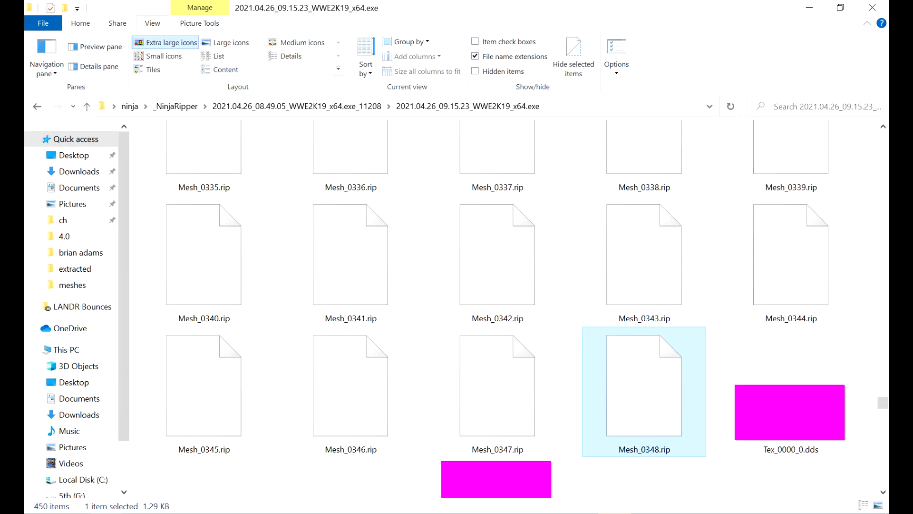
{"action": "left_click", "coordinate": [220, 492]}
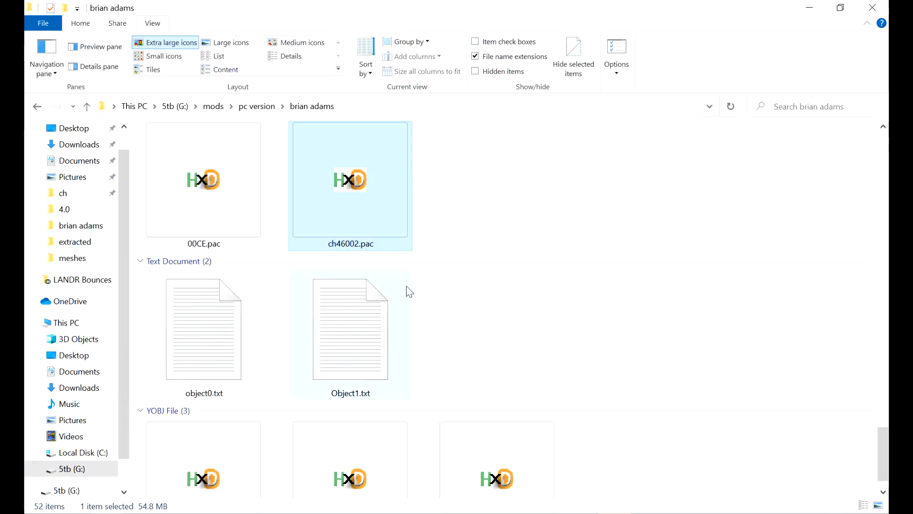
{"action": "left_click", "coordinate": [205, 513]}
{"action": "left_click", "coordinate": [84, 488]}
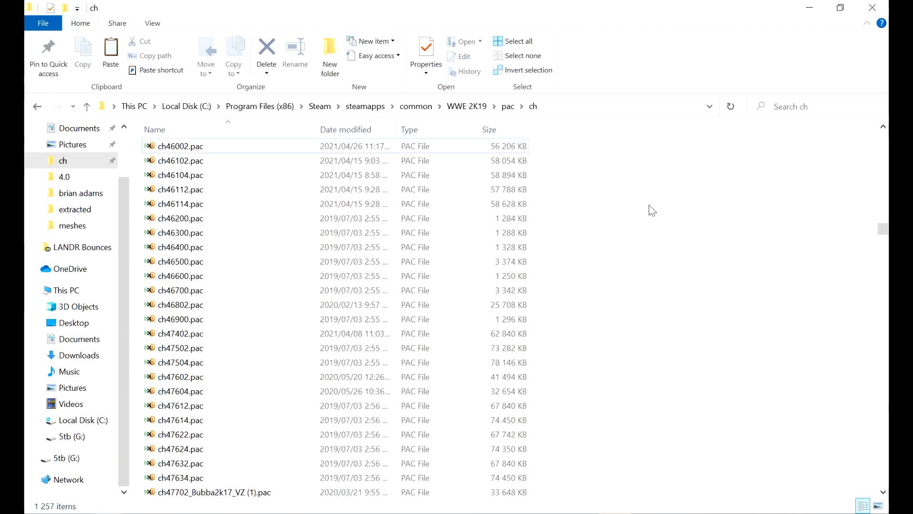
{"action": "key", "text": "ctrl+v"}
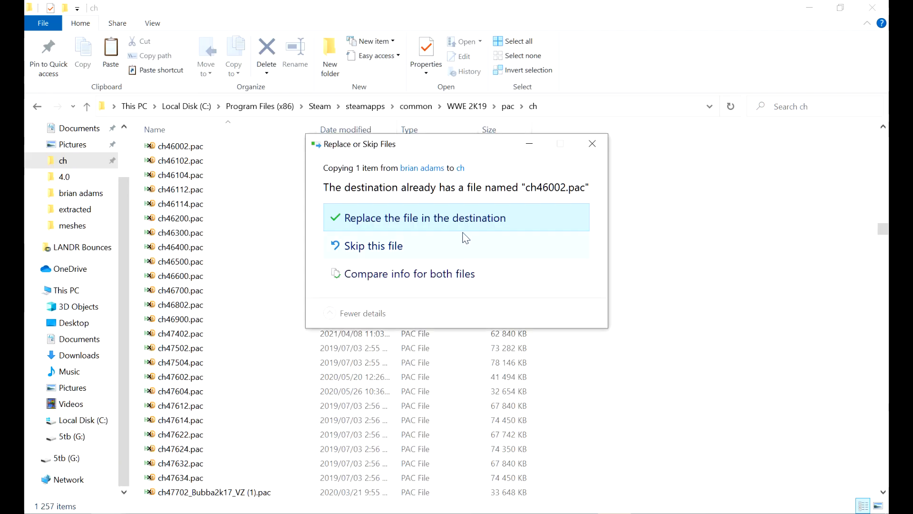
{"action": "left_click", "coordinate": [466, 220]}
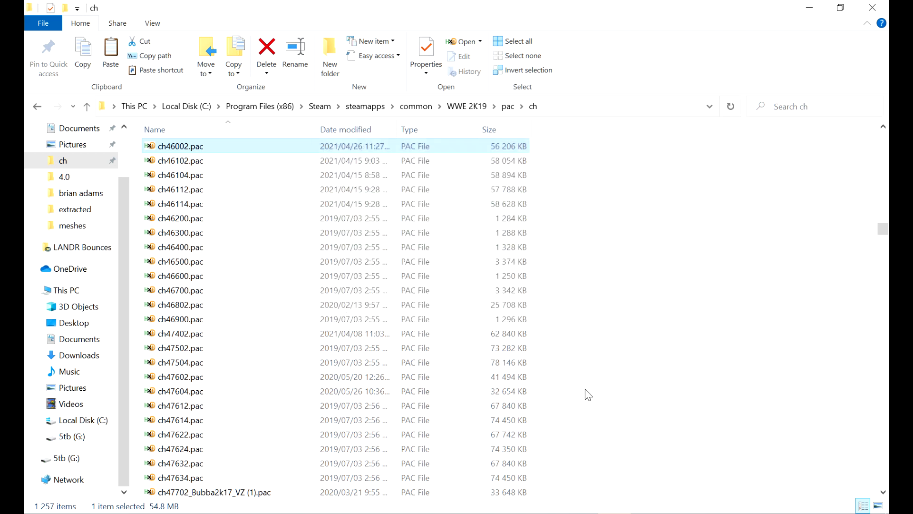
Step: Switch to WWE 2K19 and load Easy Creation for BRIAN ADAMS with The Authors of Pain entrance
{"action": "left_click", "coordinate": [613, 512]}
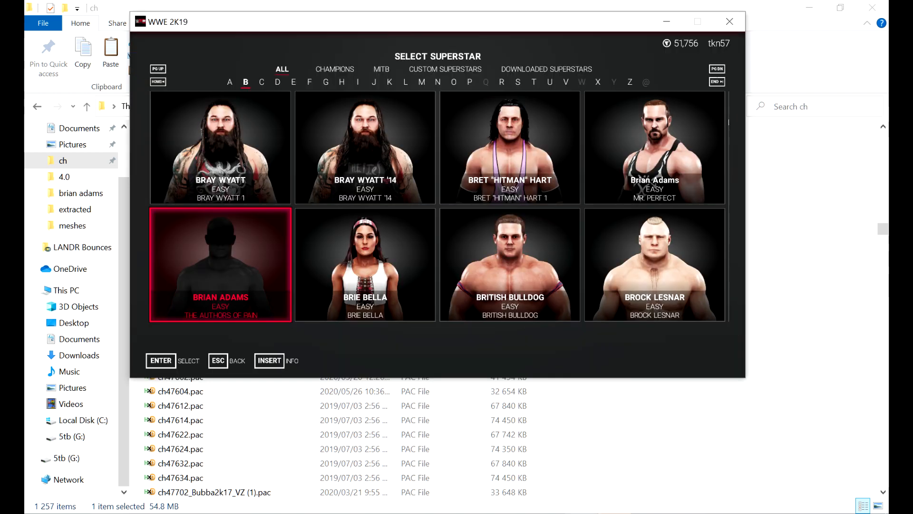
{"action": "key", "text": "Return"}
{"action": "key", "text": "Return"}
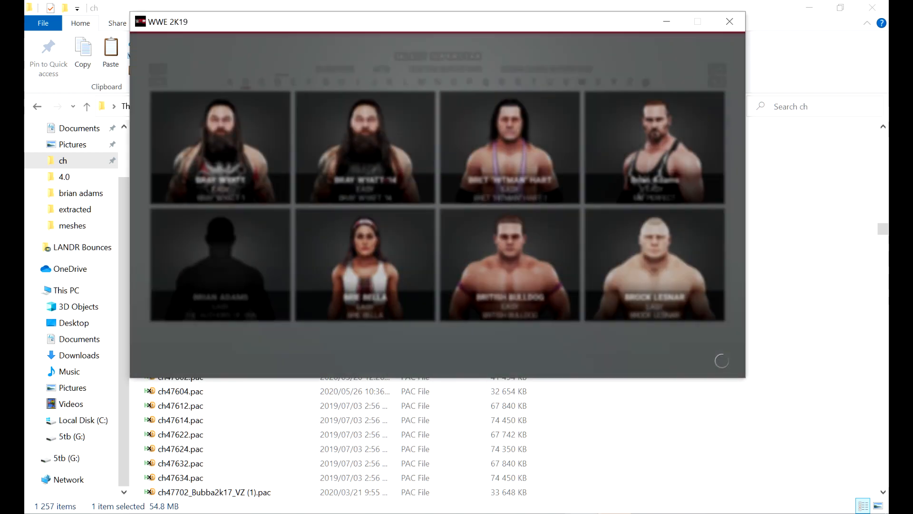
Step: Switch to the untitled 3ds Max scene and run the import_wwe_tekken_no_weights.ms script
{"action": "mouse_move", "coordinate": [489, 487]}
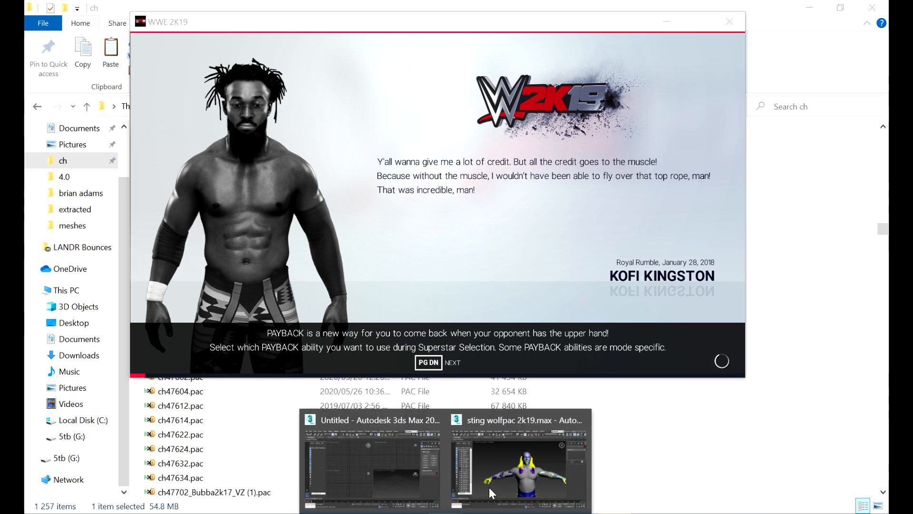
{"action": "left_click", "coordinate": [366, 464]}
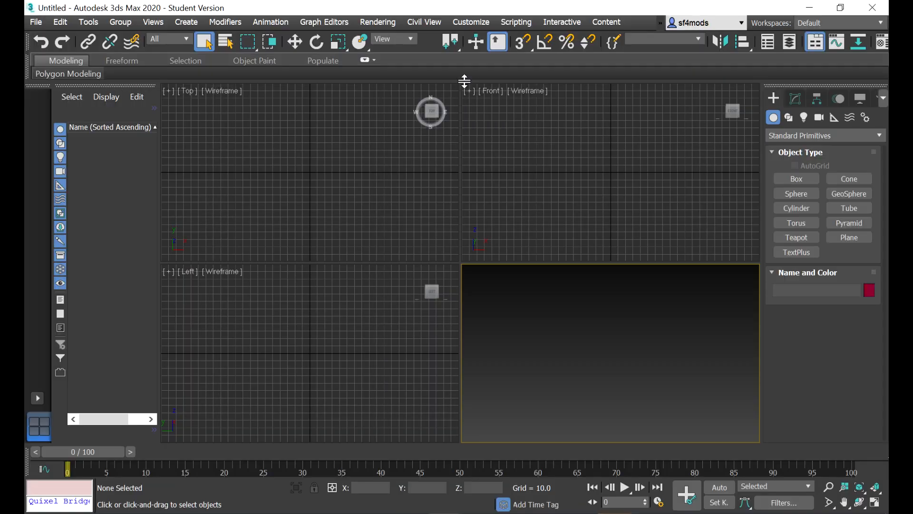
{"action": "left_click", "coordinate": [501, 23]}
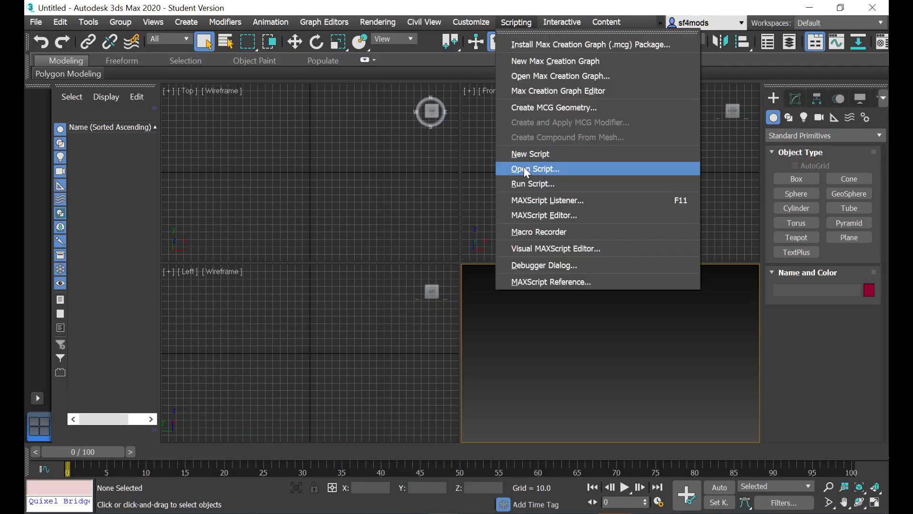
{"action": "left_click", "coordinate": [527, 184]}
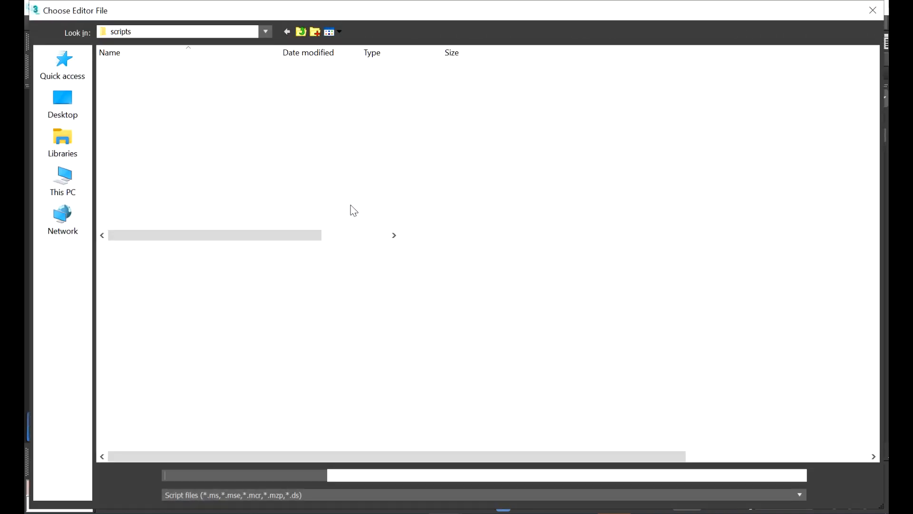
{"action": "double_click", "coordinate": [199, 275]}
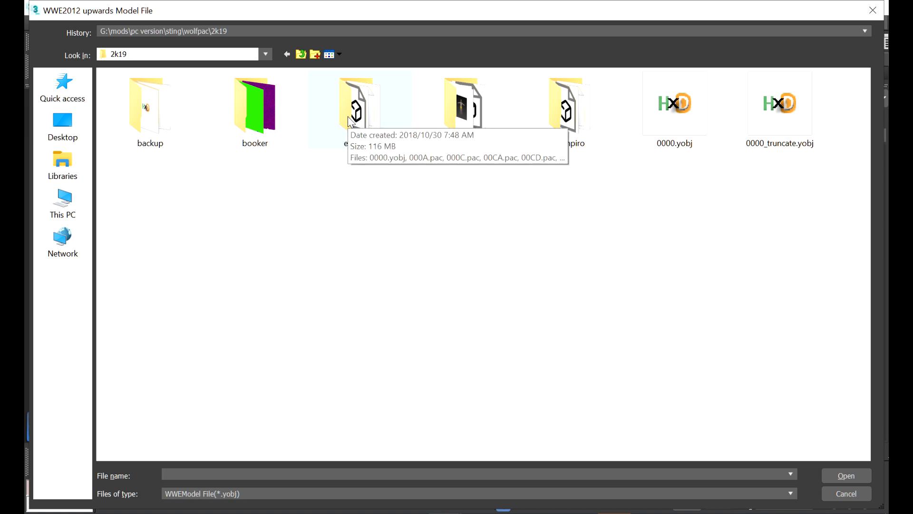
Step: Browse to G:\mods\pc version\brian adams\meshes and choose 0000.yobj as the model file to import
{"action": "type", "text": "\"G:\\mods\\pc version\\brian adams\\ch46002.pac\""}
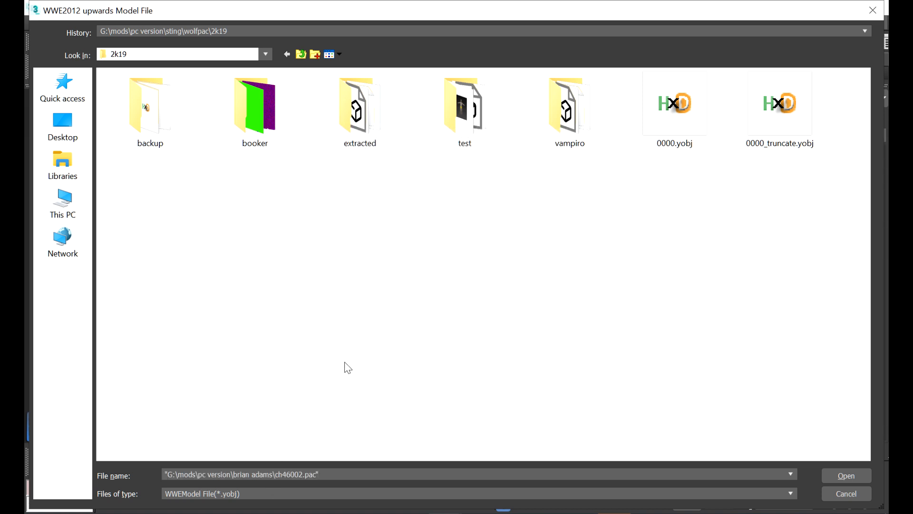
{"action": "key", "text": "BackSpace"}
{"action": "key", "text": "BackSpace"}
{"action": "key", "text": "BackSpace"}
{"action": "key", "text": "BackSpace"}
{"action": "key", "text": "BackSpace"}
{"action": "key", "text": "BackSpace"}
{"action": "key", "text": "BackSpace"}
{"action": "key", "text": "BackSpace"}
{"action": "key", "text": "BackSpace"}
{"action": "key", "text": "BackSpace"}
{"action": "key", "text": "BackSpace"}
{"action": "key", "text": "Return"}
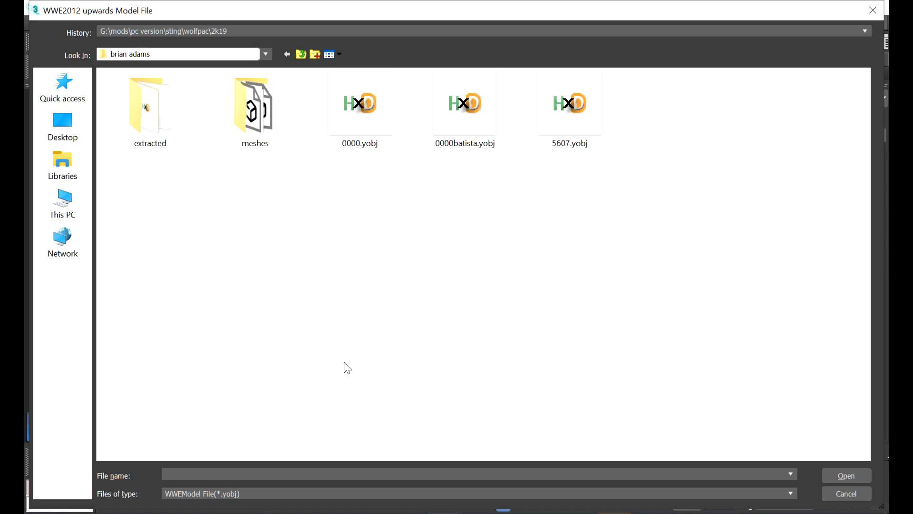
{"action": "double_click", "coordinate": [170, 121]}
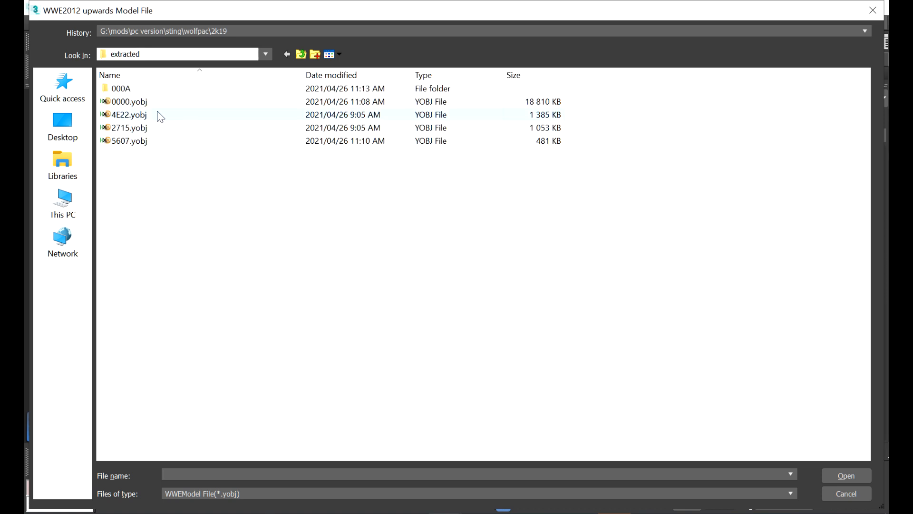
{"action": "left_click", "coordinate": [301, 54]}
{"action": "double_click", "coordinate": [238, 106]}
{"action": "double_click", "coordinate": [135, 90]}
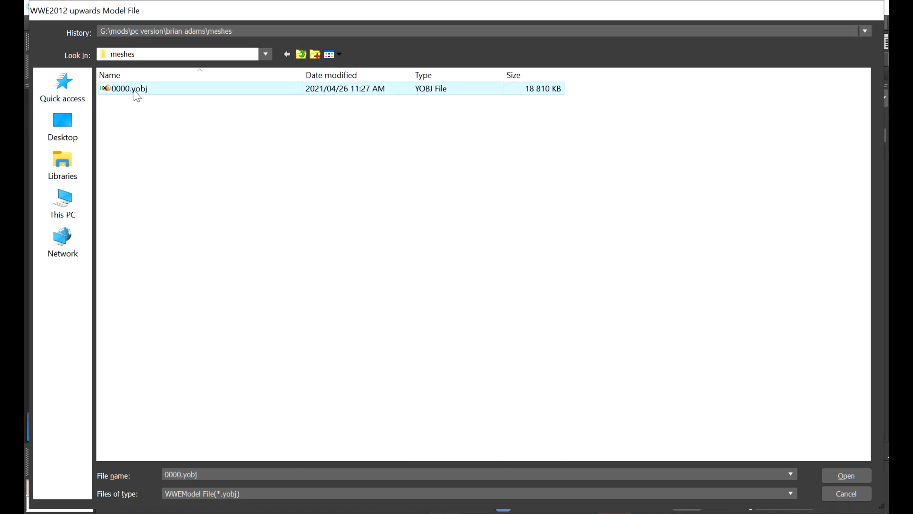
Step: Switch to WWE 2K19, watch Brian Adams' entrance to check the new weights, and return to superstar selection
{"action": "left_click", "coordinate": [443, 513]}
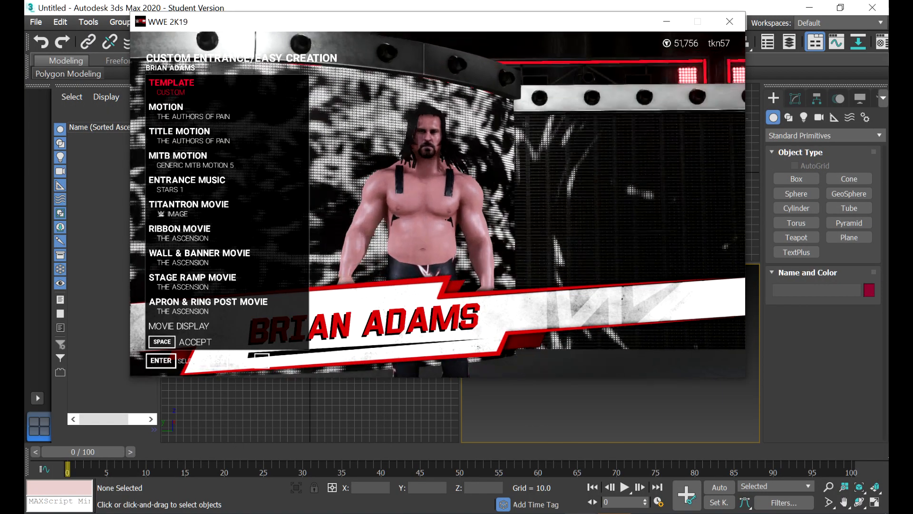
{"action": "key", "text": "Escape"}
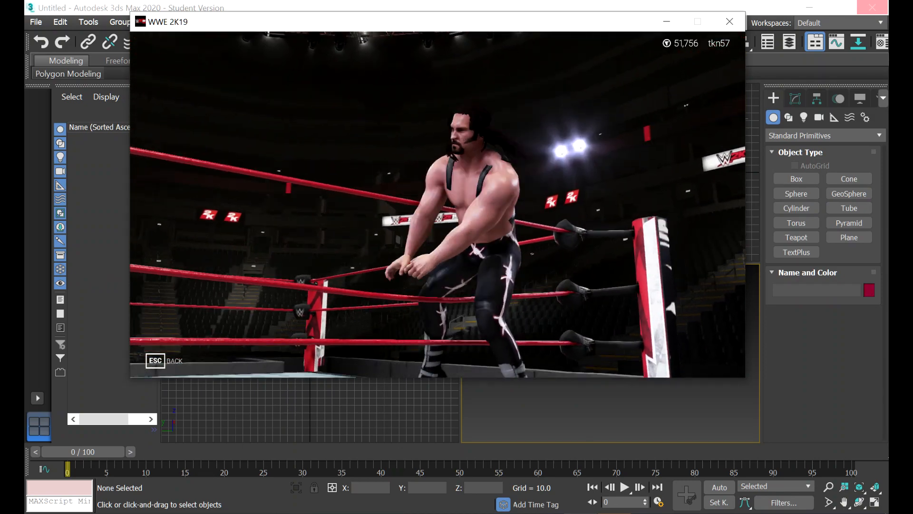
{"action": "key", "text": "Escape"}
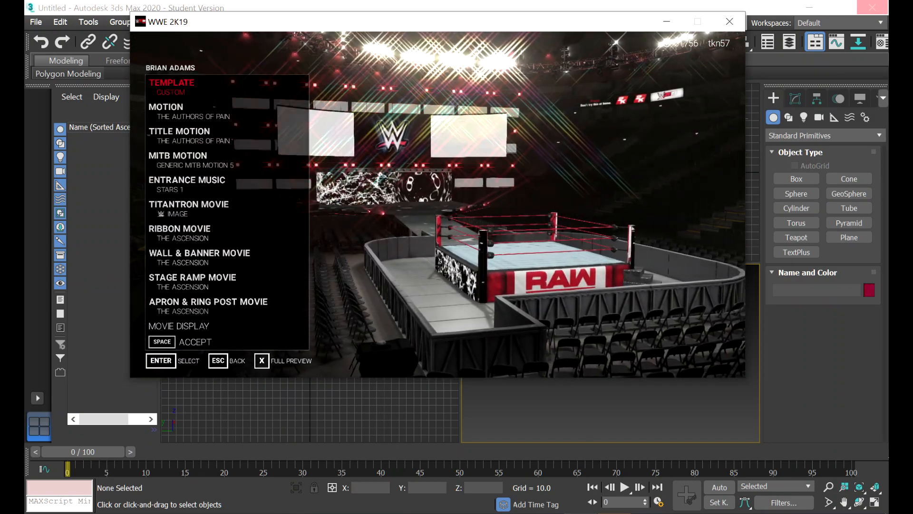
{"action": "key", "text": "Escape"}
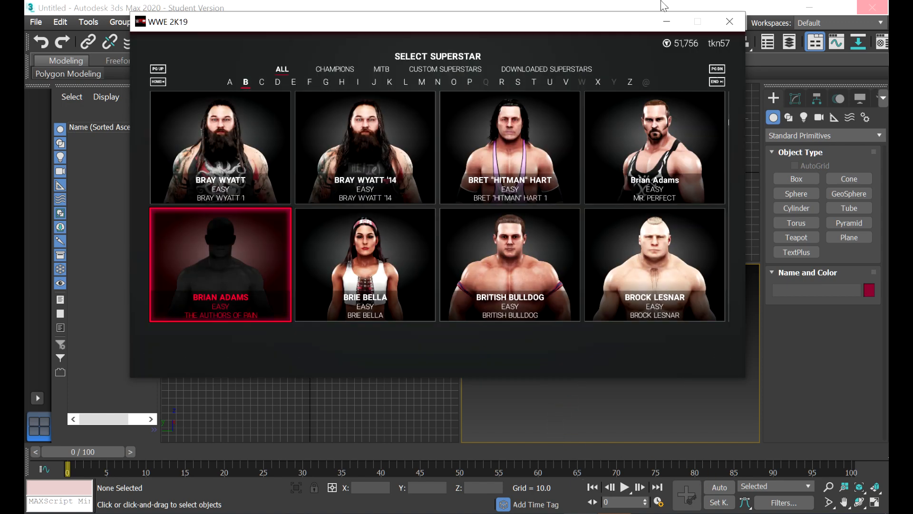
{"action": "left_click", "coordinate": [662, 1]}
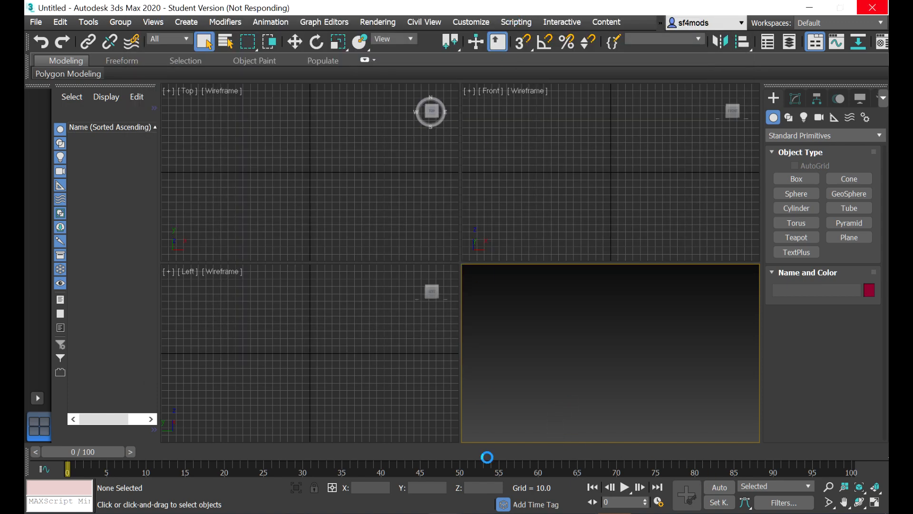
{"action": "left_click", "coordinate": [493, 481]}
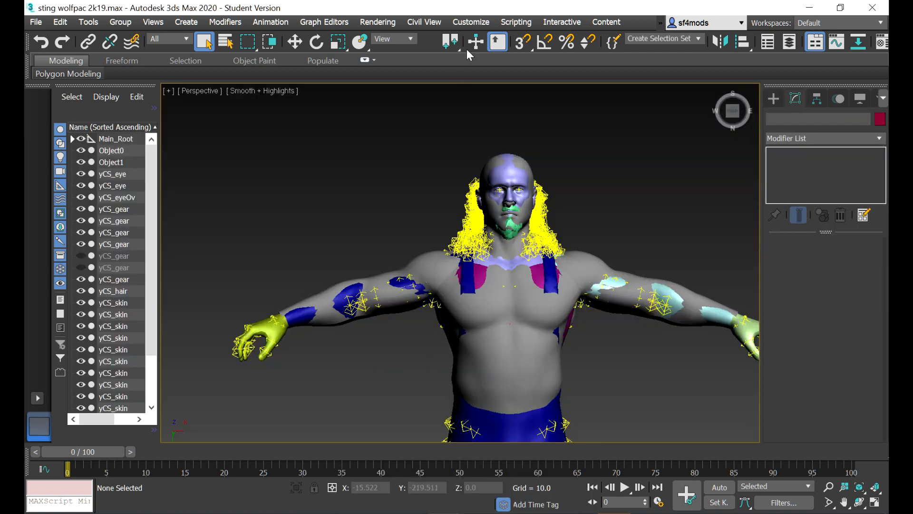
{"action": "left_click", "coordinate": [516, 22]}
{"action": "left_click", "coordinate": [531, 185]}
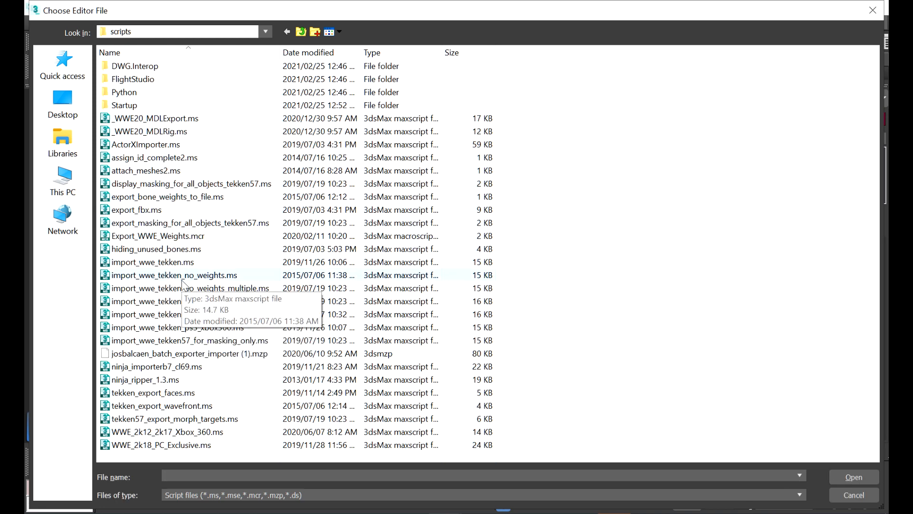
{"action": "left_click", "coordinate": [843, 499]}
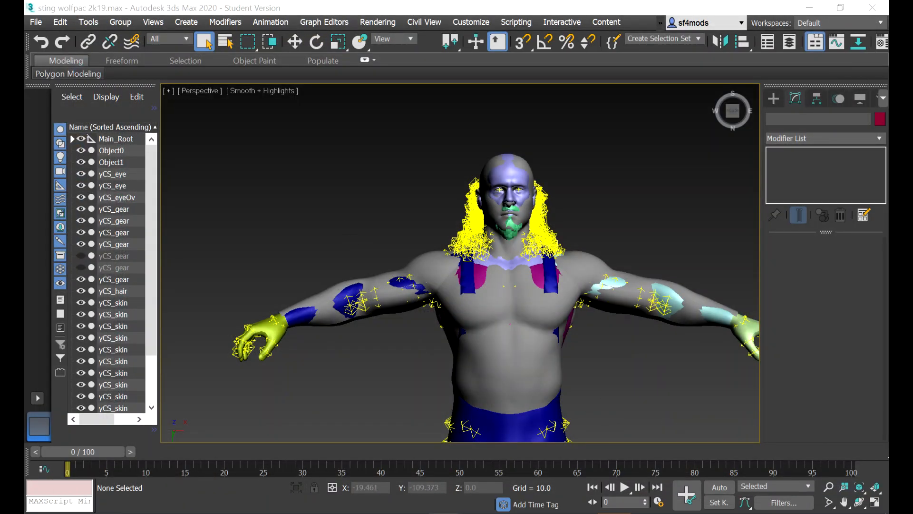
Step: Switch to Mudbox 2019 and dismiss its What's New Highlight Settings and Welcome dialogs
{"action": "left_click", "coordinate": [408, 464]}
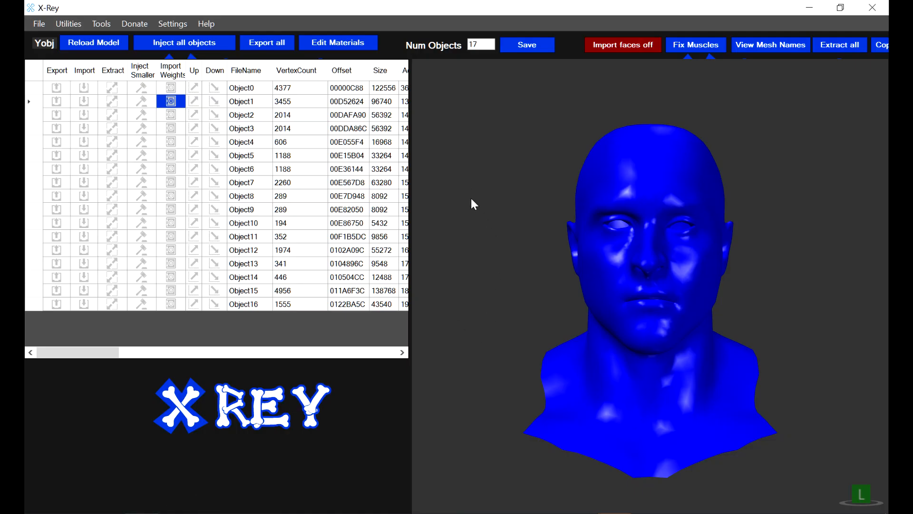
{"action": "left_click", "coordinate": [238, 90]}
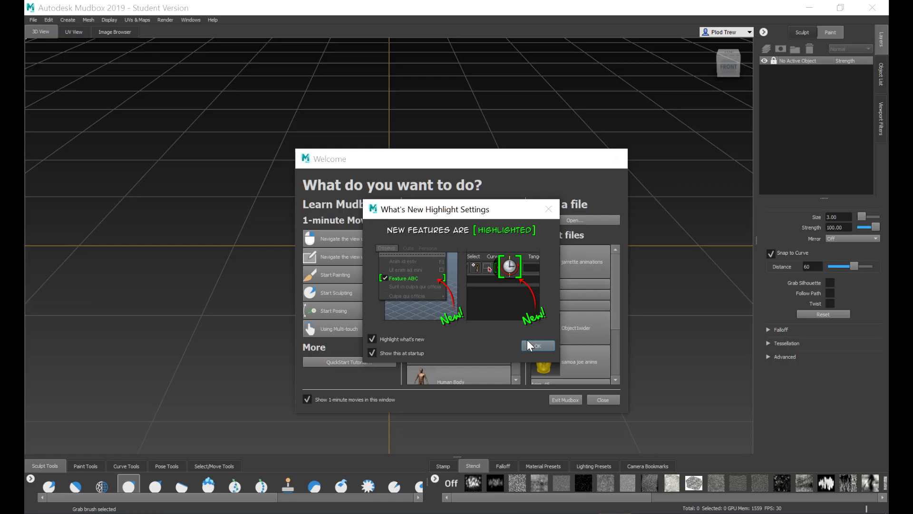
{"action": "left_click", "coordinate": [542, 349]}
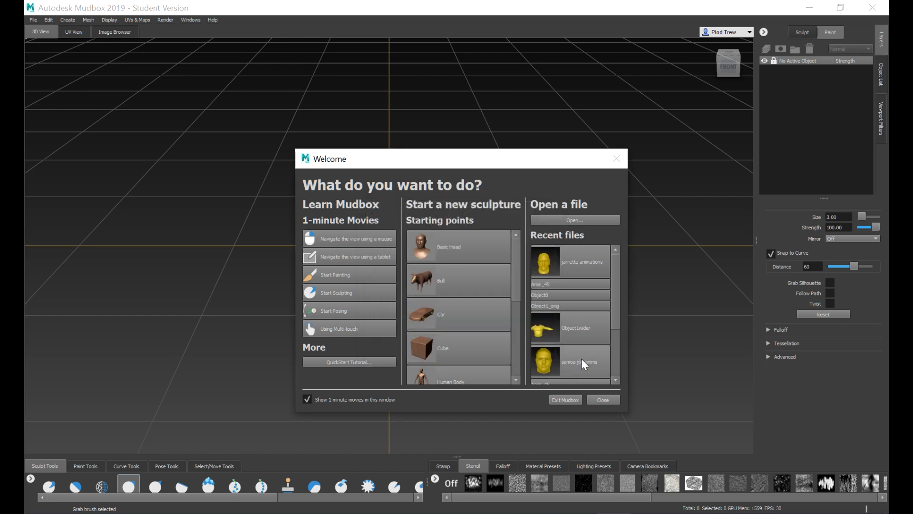
{"action": "left_click", "coordinate": [593, 401]}
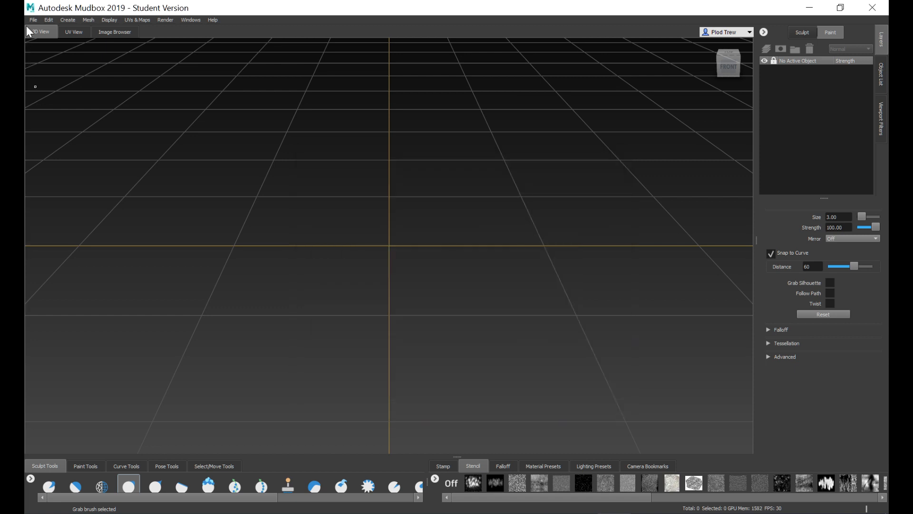
Step: Start importing a model and browse to the folder G:\mods\pc version\brian adams
{"action": "left_click", "coordinate": [31, 20]}
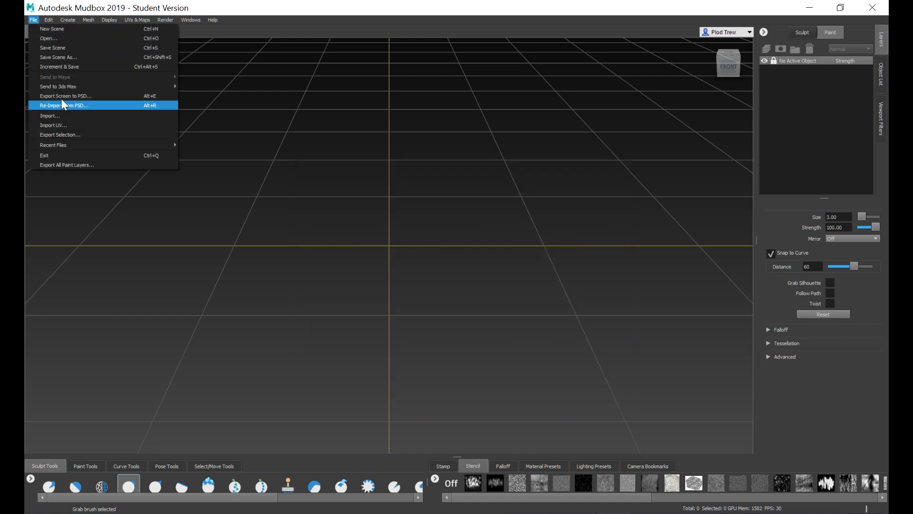
{"action": "left_click", "coordinate": [49, 114]}
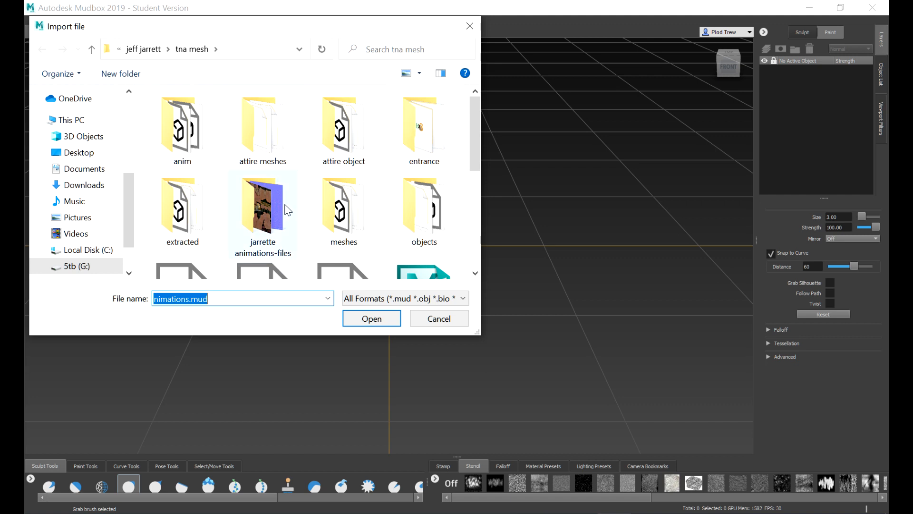
{"action": "key", "text": "ctrl+v"}
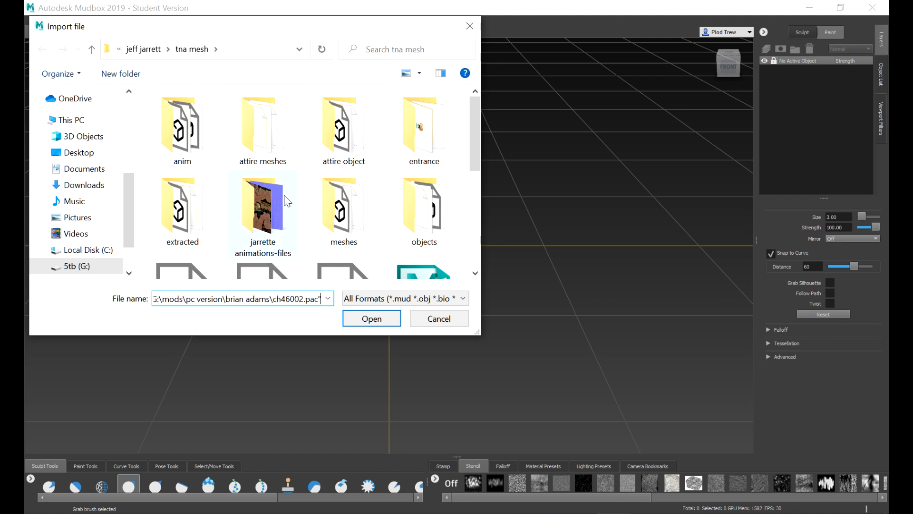
{"action": "key", "text": "BackSpace"}
{"action": "key", "text": "BackSpace"}
{"action": "key", "text": "BackSpace"}
{"action": "key", "text": "BackSpace"}
{"action": "key", "text": "BackSpace"}
{"action": "key", "text": "BackSpace"}
{"action": "key", "text": "BackSpace"}
{"action": "key", "text": "BackSpace"}
{"action": "key", "text": "BackSpace"}
{"action": "key", "text": "BackSpace"}
{"action": "key", "text": "BackSpace"}
{"action": "key", "text": "BackSpace"}
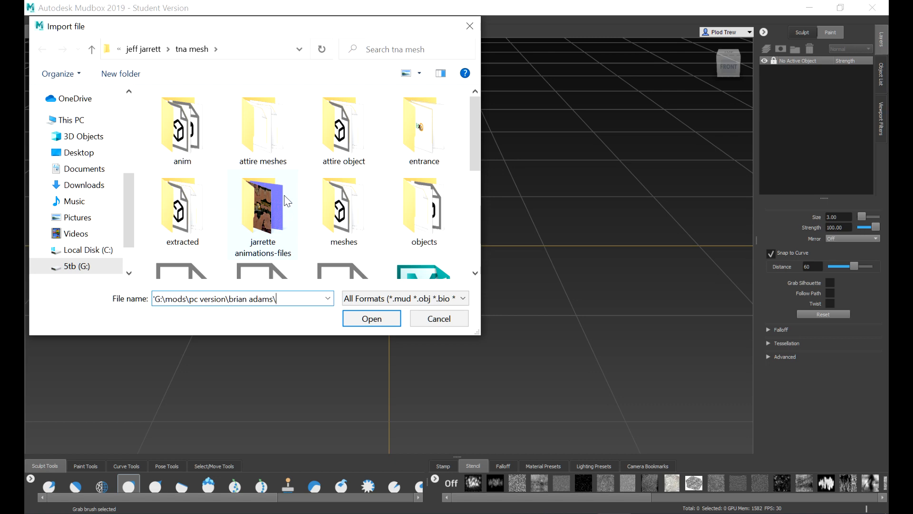
{"action": "key", "text": "Home"}
{"action": "key", "text": "Delete"}
{"action": "key", "text": "Return"}
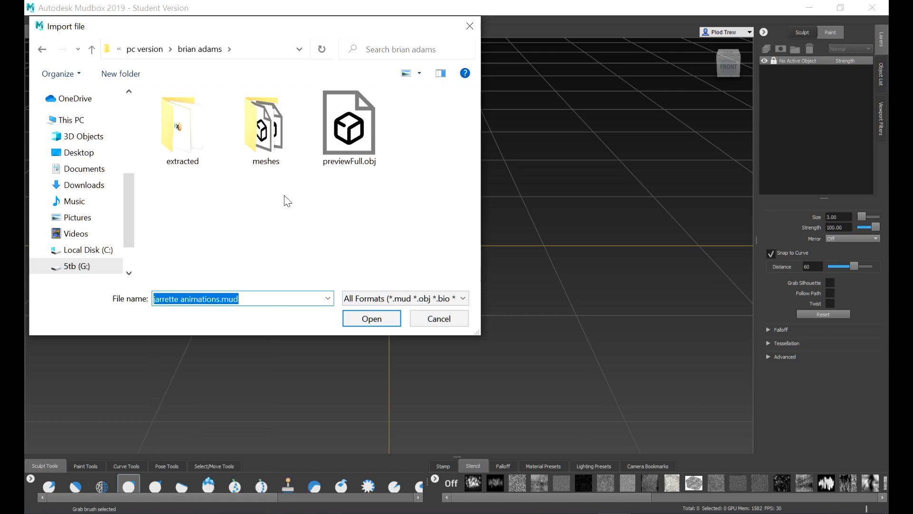
Step: Import Object0.obj from the meshes subfolder, keeping all meshes despite the detected UV problem
{"action": "double_click", "coordinate": [254, 141]}
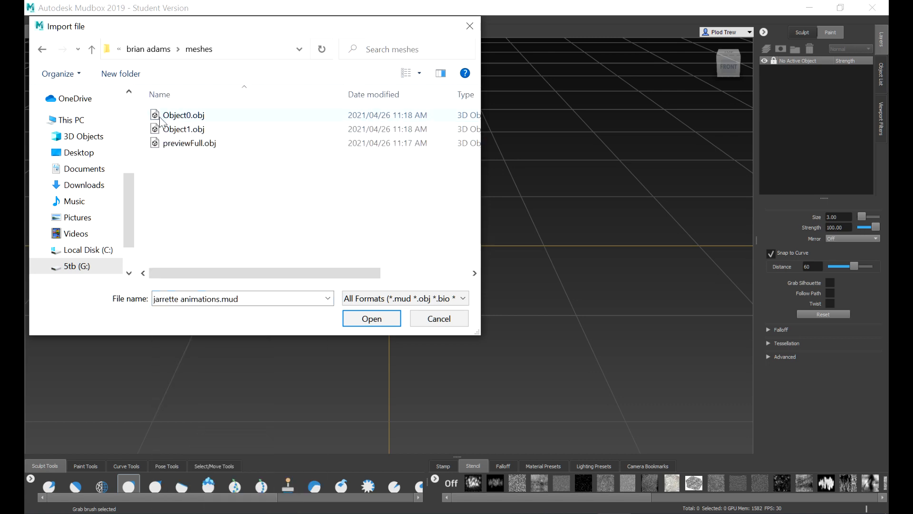
{"action": "double_click", "coordinate": [162, 116]}
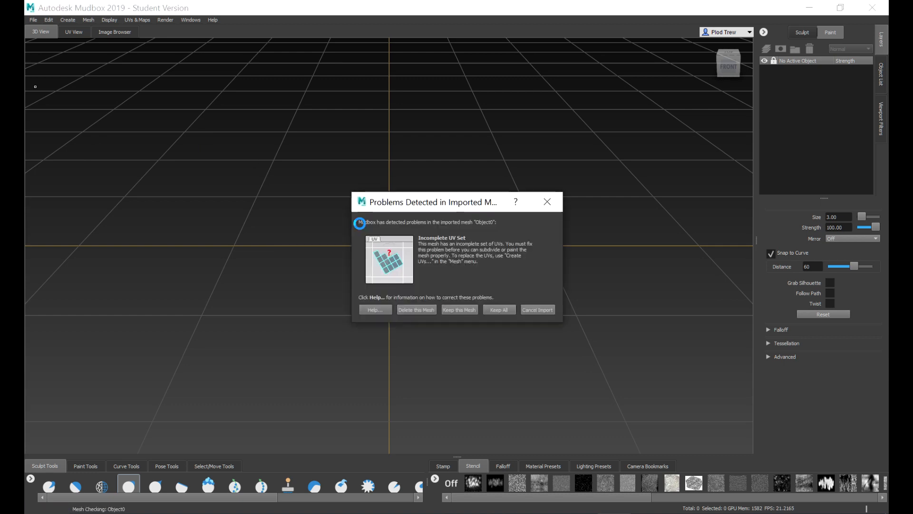
{"action": "left_click", "coordinate": [499, 310]}
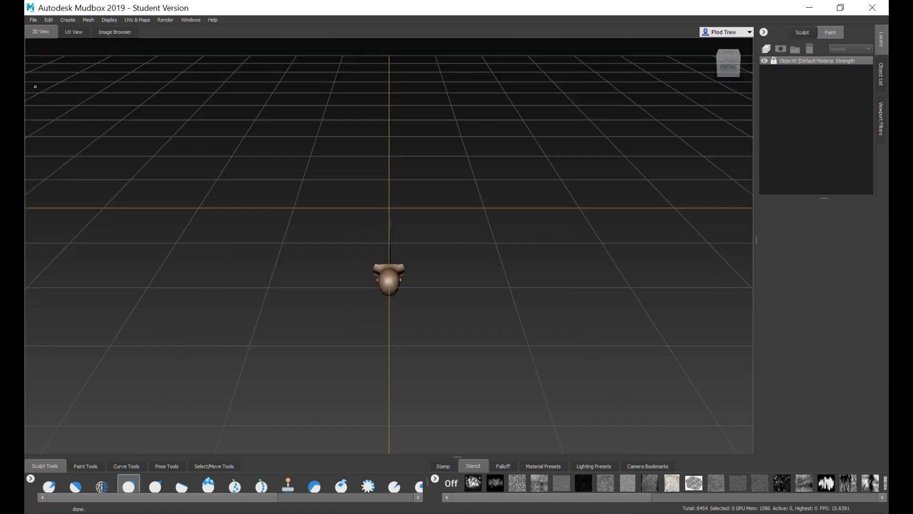
Step: Add a new sculpt layer named "anim" to the imported Object0 head mesh
{"action": "left_click_drag", "start_coordinate": [443, 314], "coordinate": [436, 200], "text": "alt"}
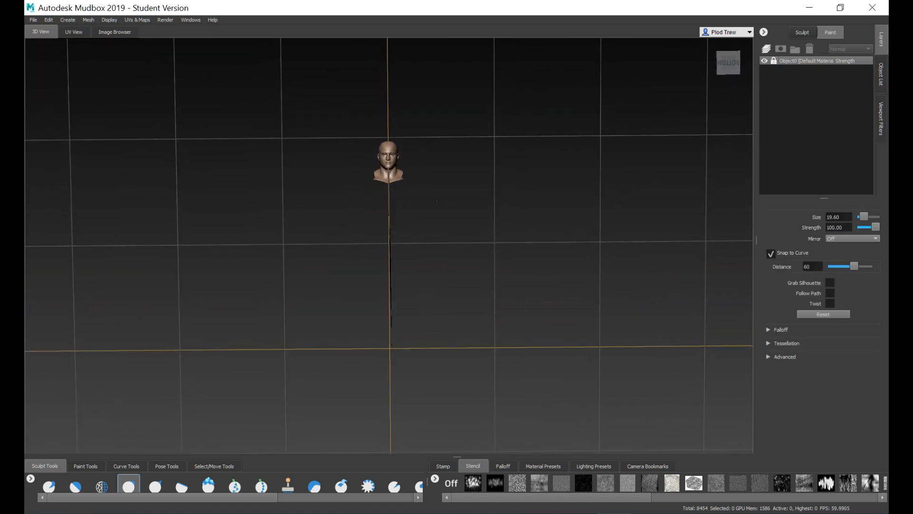
{"action": "scroll", "coordinate": [437, 200], "scroll_direction": "up", "scroll_amount": 8}
{"action": "middle_click_drag", "start_coordinate": [386, 124], "coordinate": [406, 343], "text": "alt"}
{"action": "scroll", "coordinate": [461, 315], "scroll_direction": "up", "scroll_amount": 3}
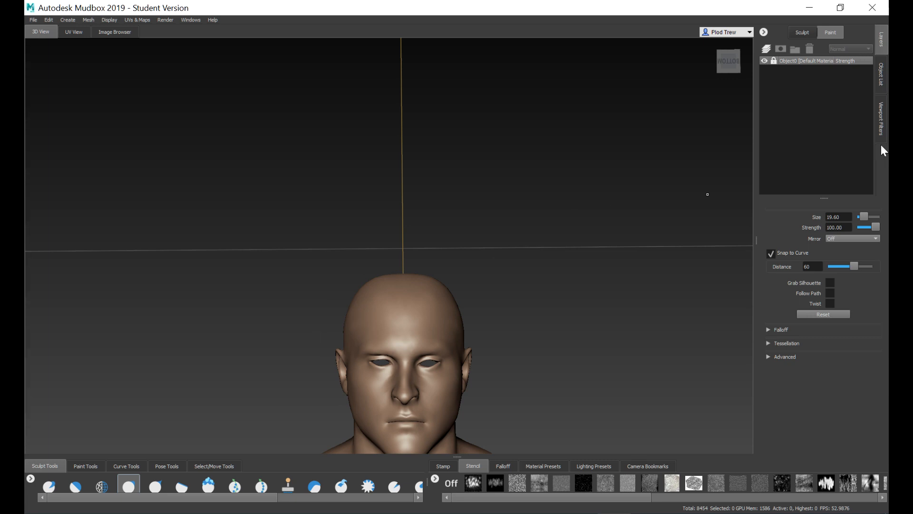
{"action": "left_click", "coordinate": [799, 32]}
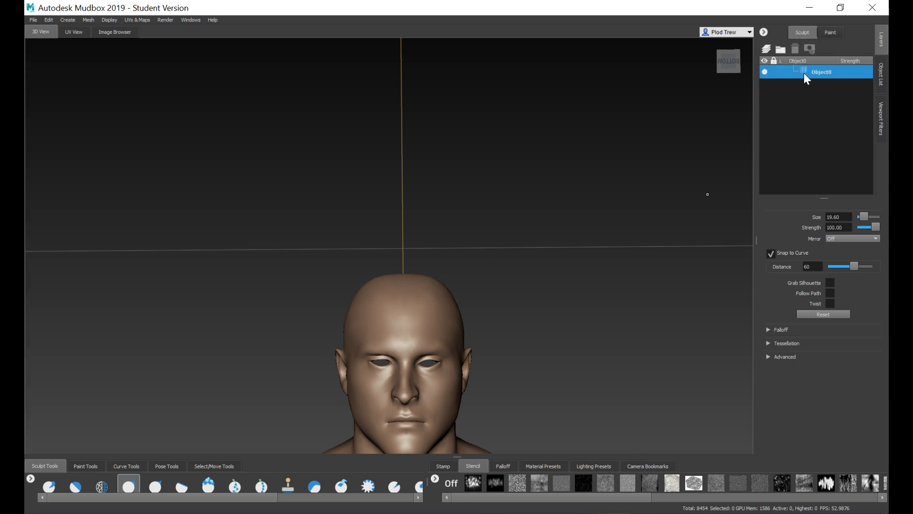
{"action": "right_click", "coordinate": [804, 99]}
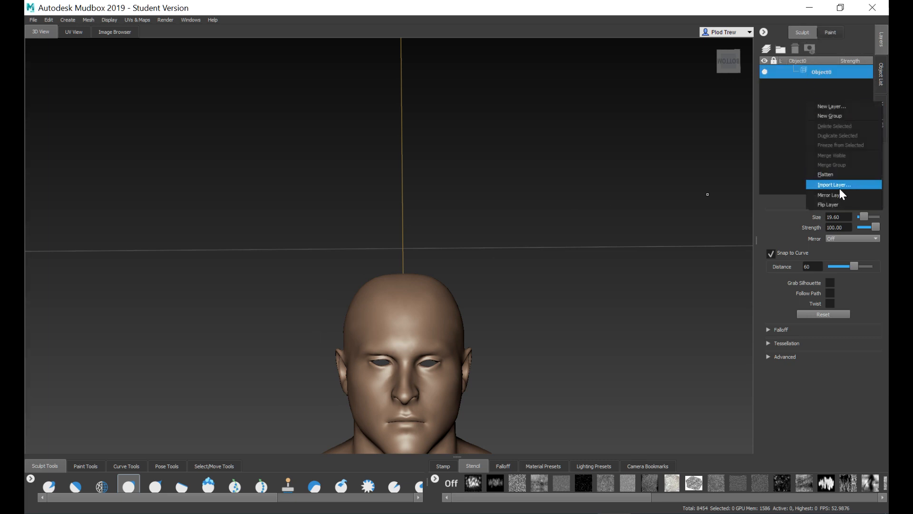
{"action": "left_click", "coordinate": [829, 107]}
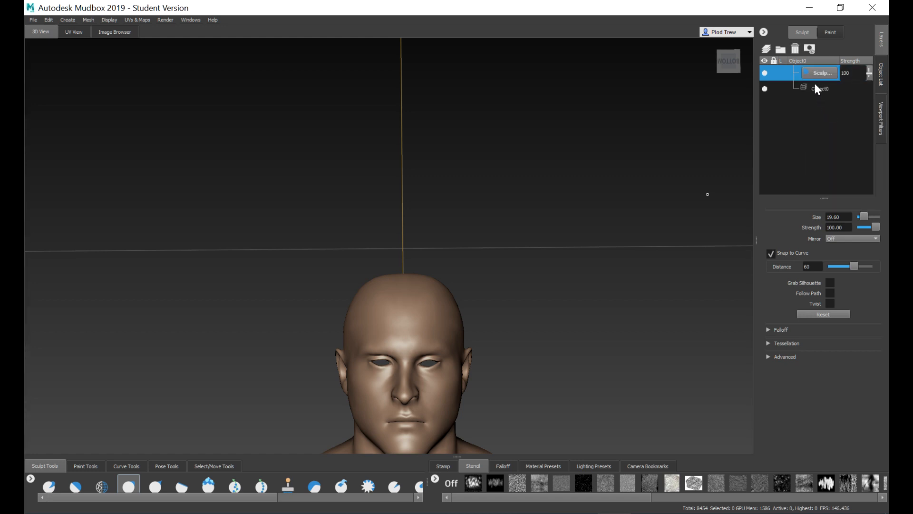
{"action": "type", "text": "anim"}
{"action": "key", "text": "Return"}
Step: Switch to X-Rey and open 0000.yobj from the brian adams folder
{"action": "left_click", "coordinate": [142, 513]}
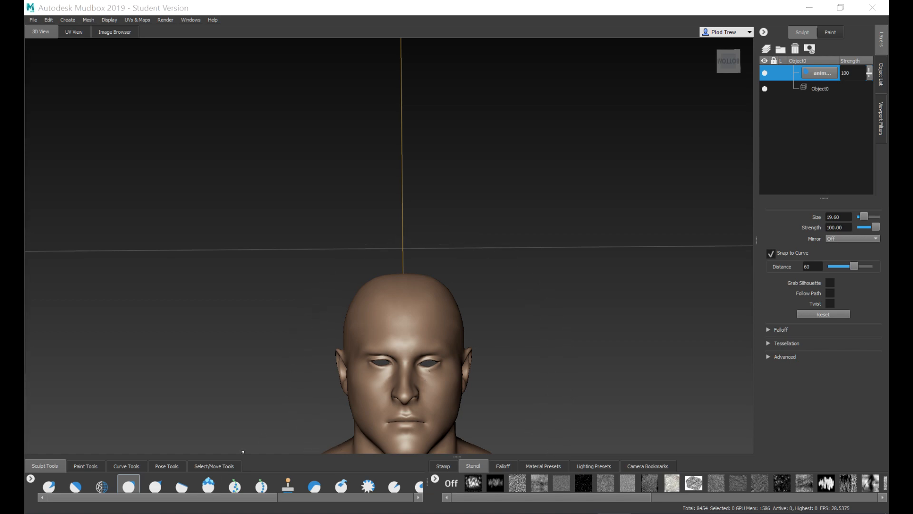
{"action": "key", "text": "ctrl+o"}
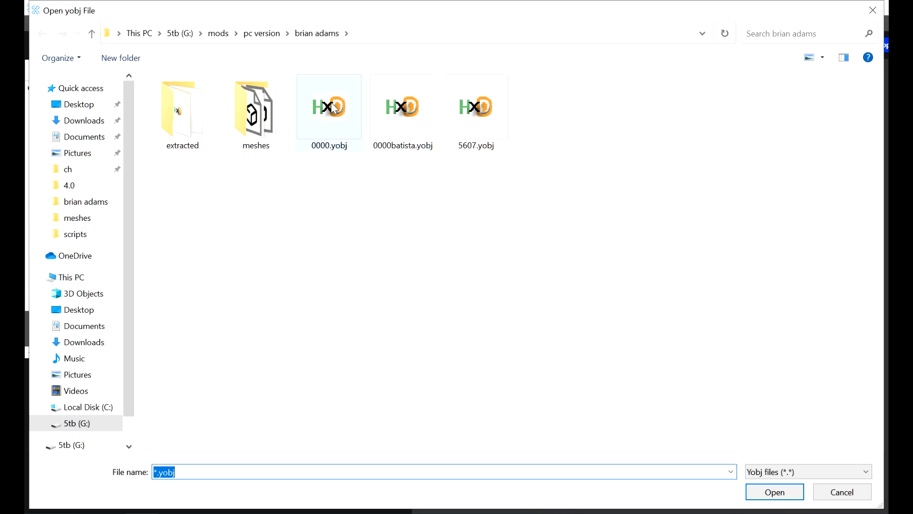
{"action": "double_click", "coordinate": [335, 108]}
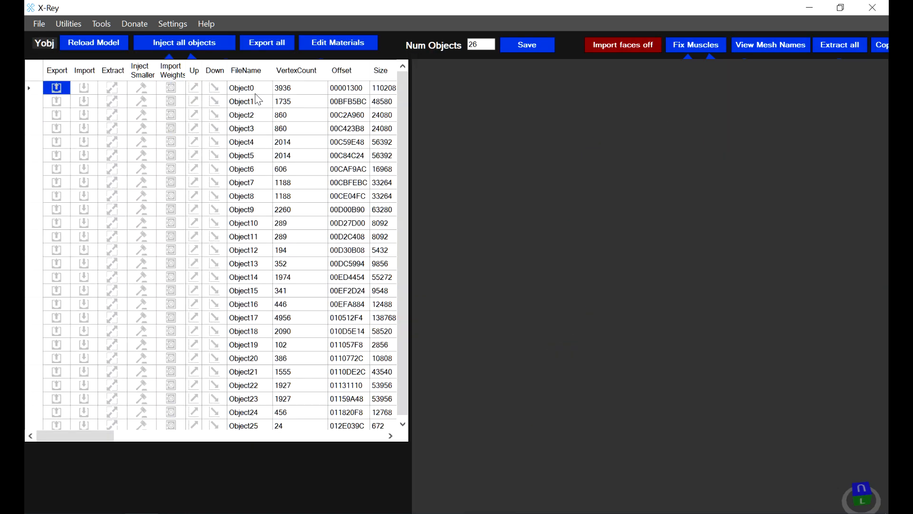
Step: Load the animations of Object0 using the 2k18 upwards option
{"action": "left_click", "coordinate": [253, 91]}
{"action": "right_click", "coordinate": [256, 96]}
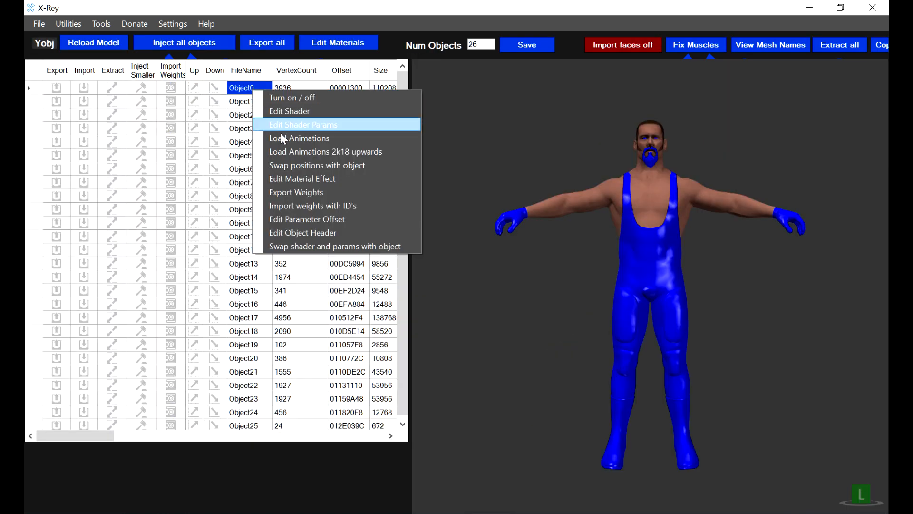
{"action": "left_click", "coordinate": [274, 154]}
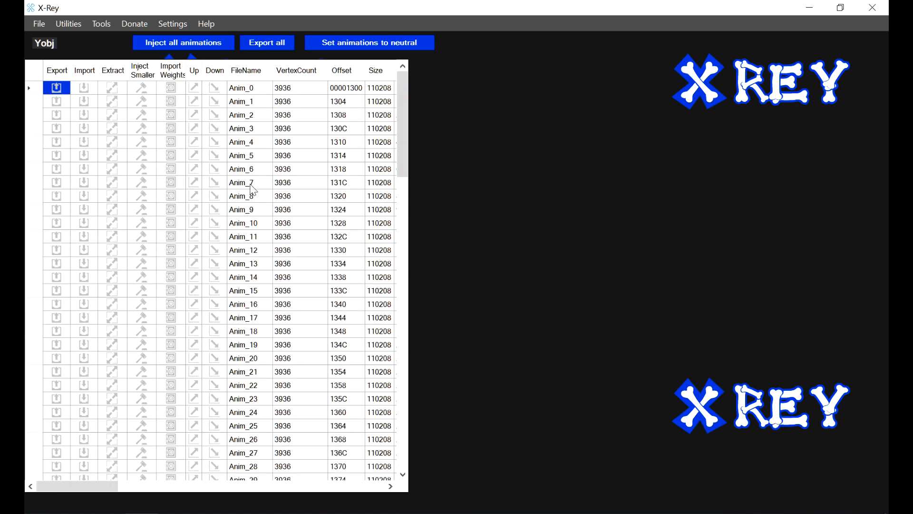
Step: Preview the head's facial animations from Anim_9 to Anim_22, Anim_25 to Anim_27, and Anim_45, examining how each deforms the face
{"action": "left_click", "coordinate": [242, 214]}
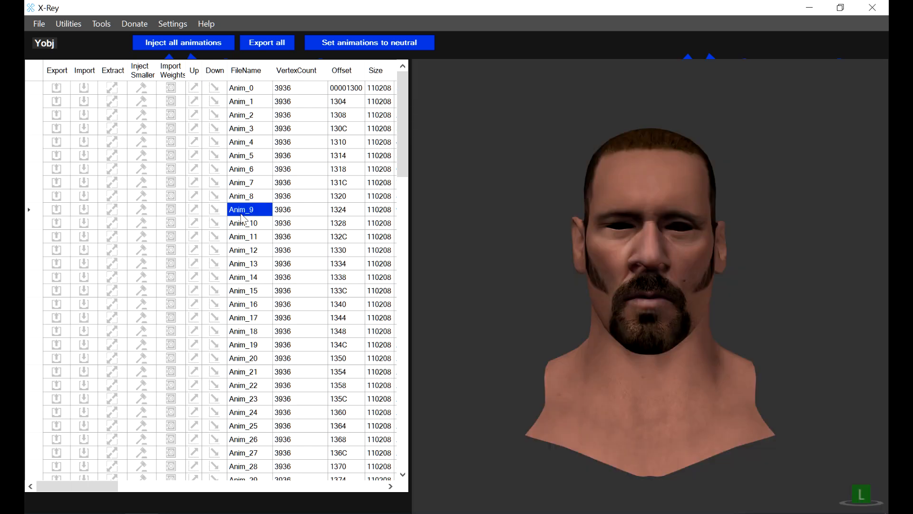
{"action": "left_click", "coordinate": [243, 228]}
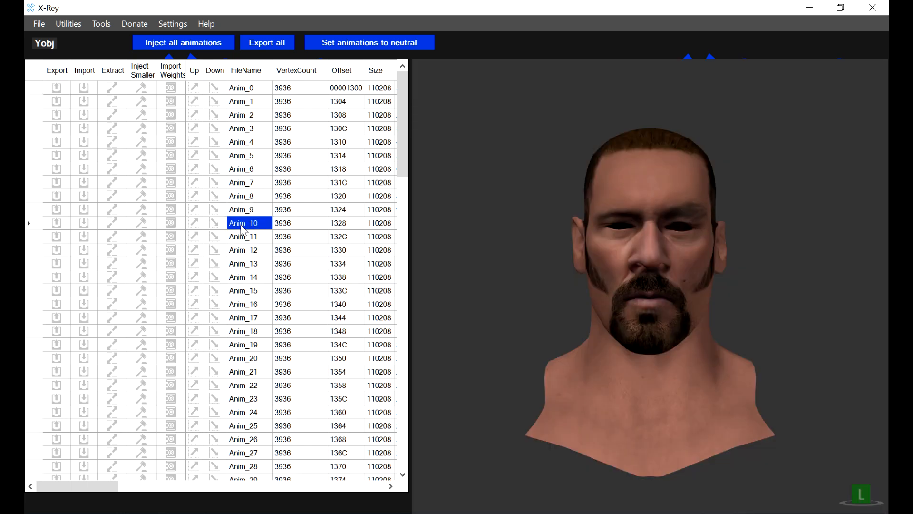
{"action": "left_click", "coordinate": [243, 235]}
{"action": "left_click", "coordinate": [250, 254]}
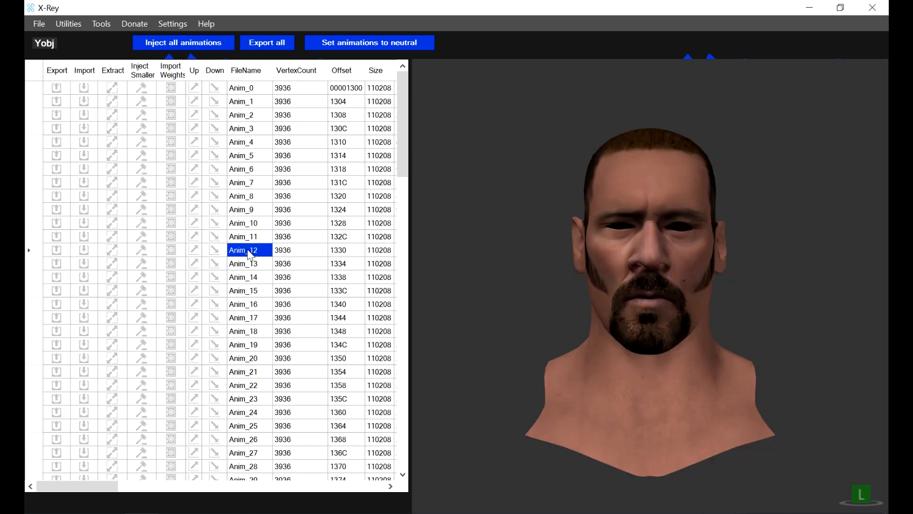
{"action": "left_click", "coordinate": [251, 264]}
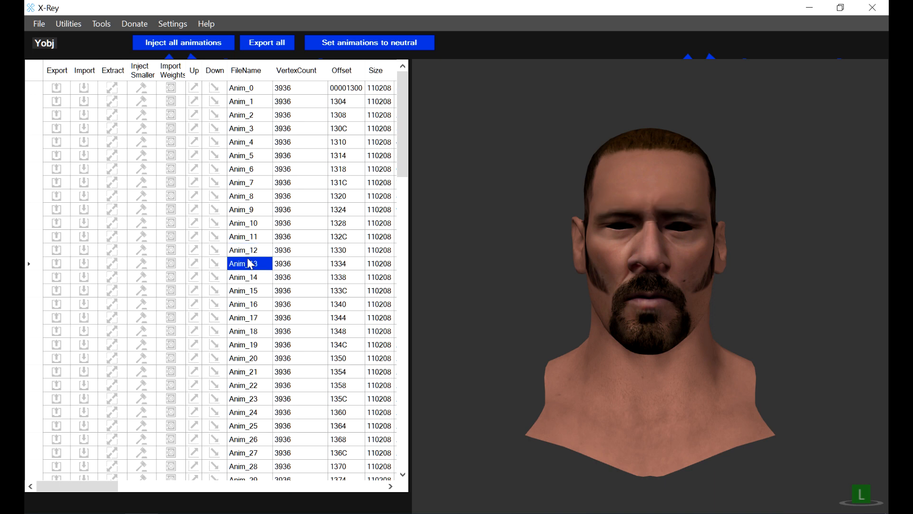
{"action": "left_click", "coordinate": [252, 283]}
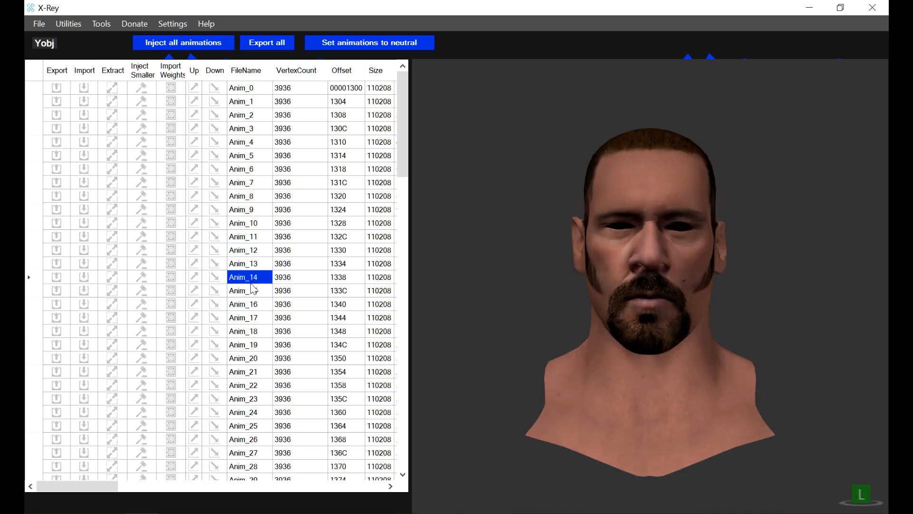
{"action": "left_click", "coordinate": [253, 292]}
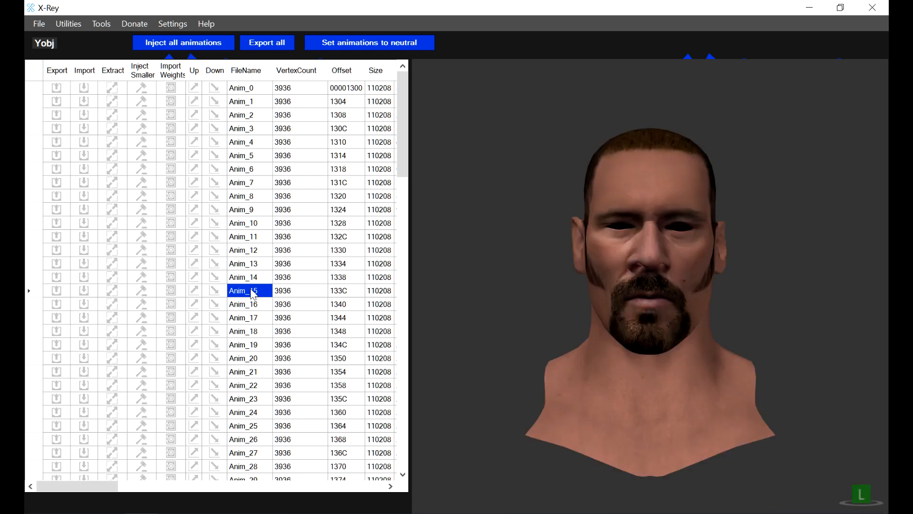
{"action": "left_click", "coordinate": [255, 305]}
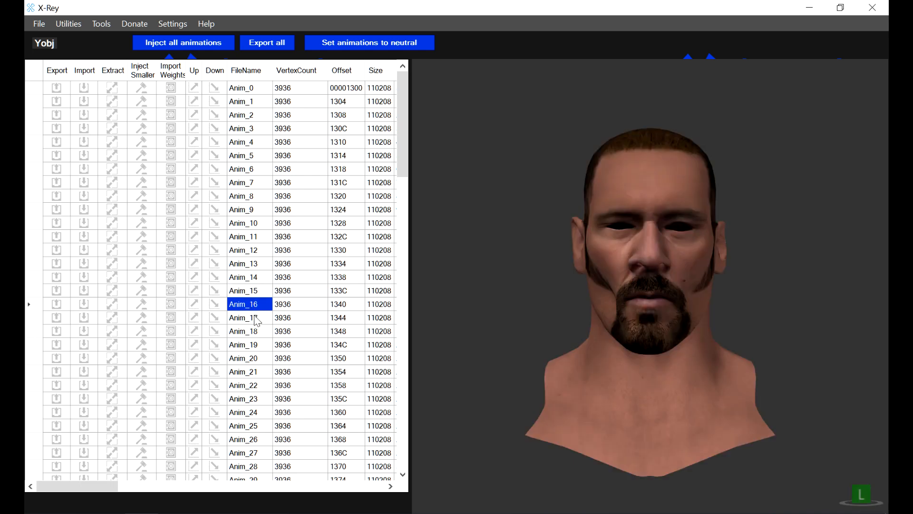
{"action": "left_click", "coordinate": [256, 318]}
{"action": "left_click", "coordinate": [254, 333]}
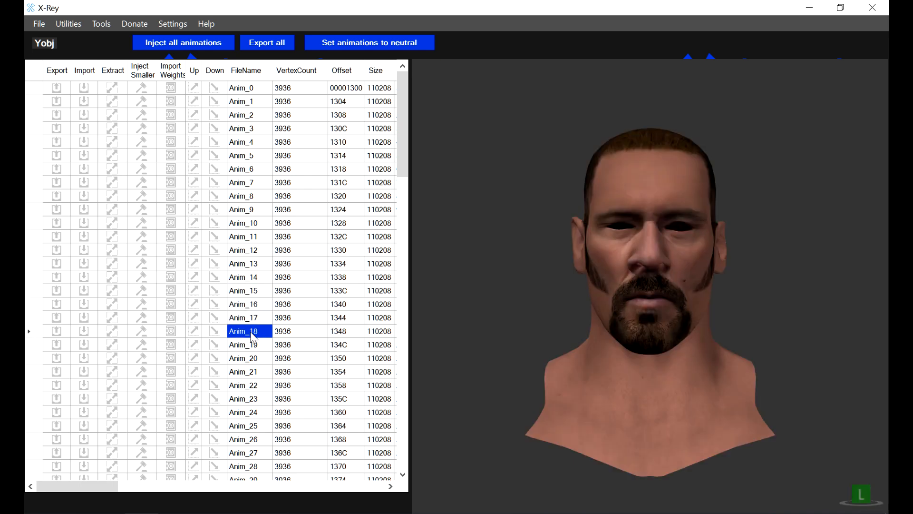
{"action": "left_click", "coordinate": [256, 344]}
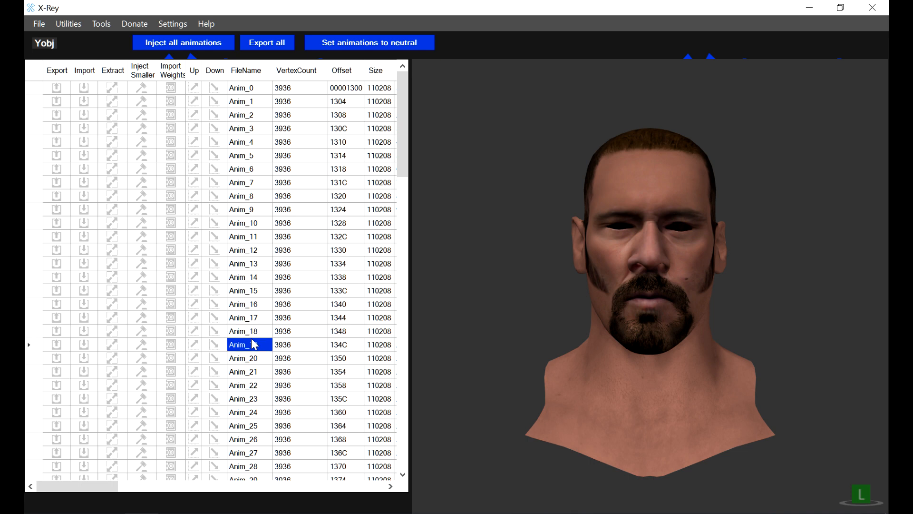
{"action": "left_click", "coordinate": [255, 358]}
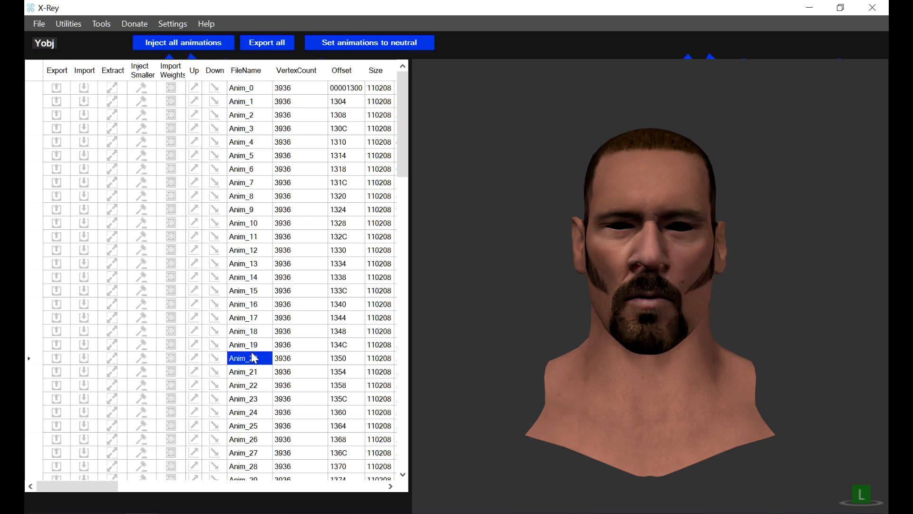
{"action": "left_click", "coordinate": [254, 380]}
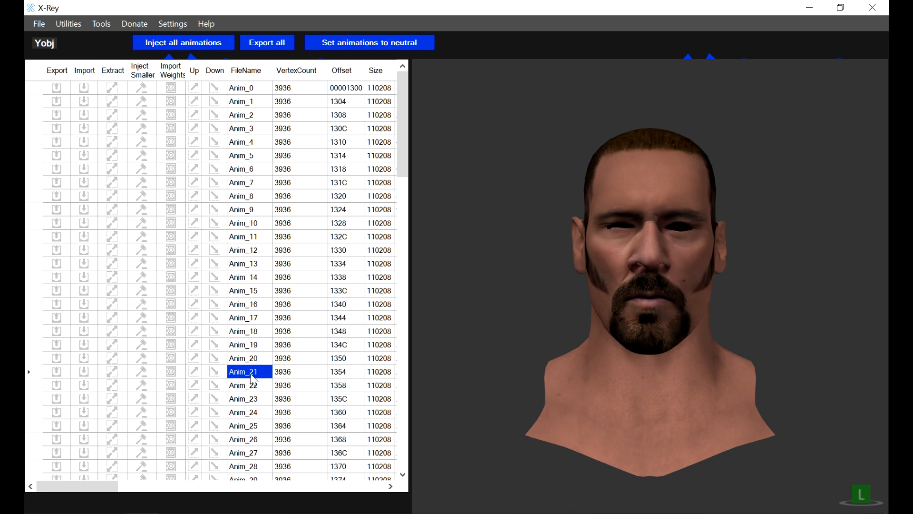
{"action": "left_click", "coordinate": [250, 388]}
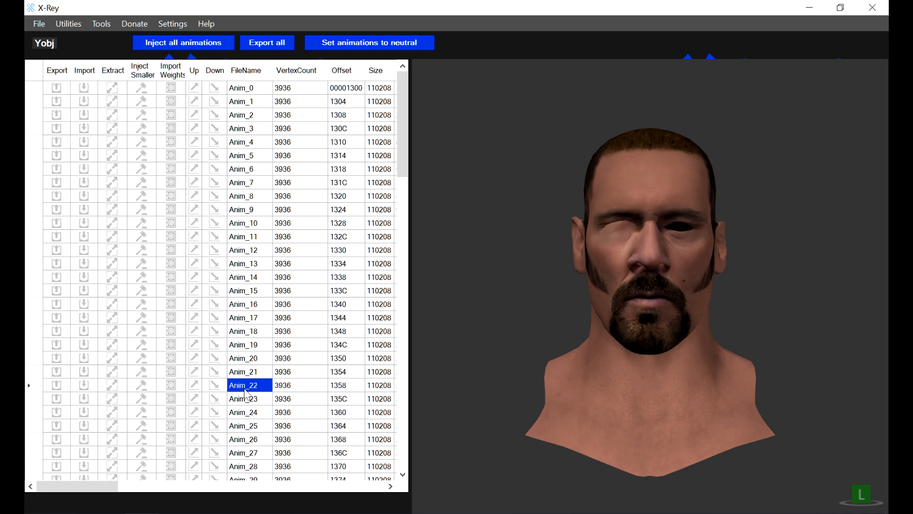
{"action": "left_click", "coordinate": [246, 424]}
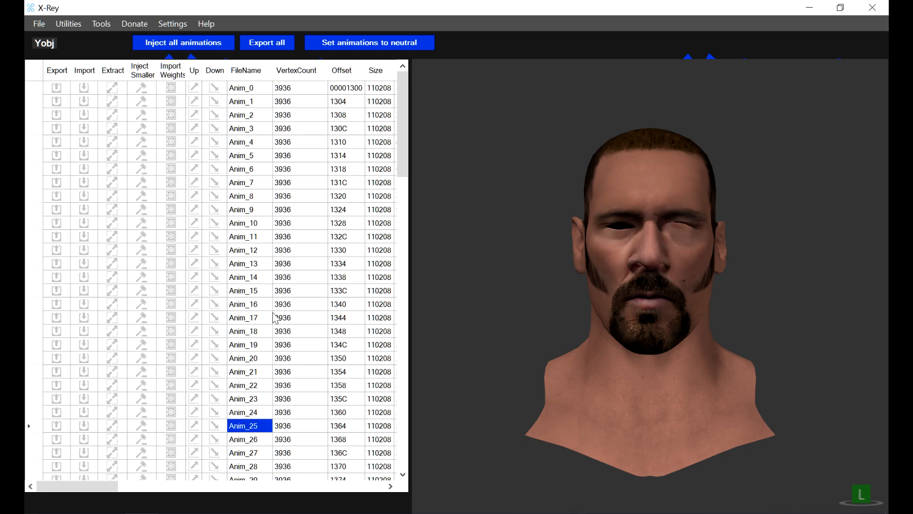
{"action": "left_click", "coordinate": [257, 438]}
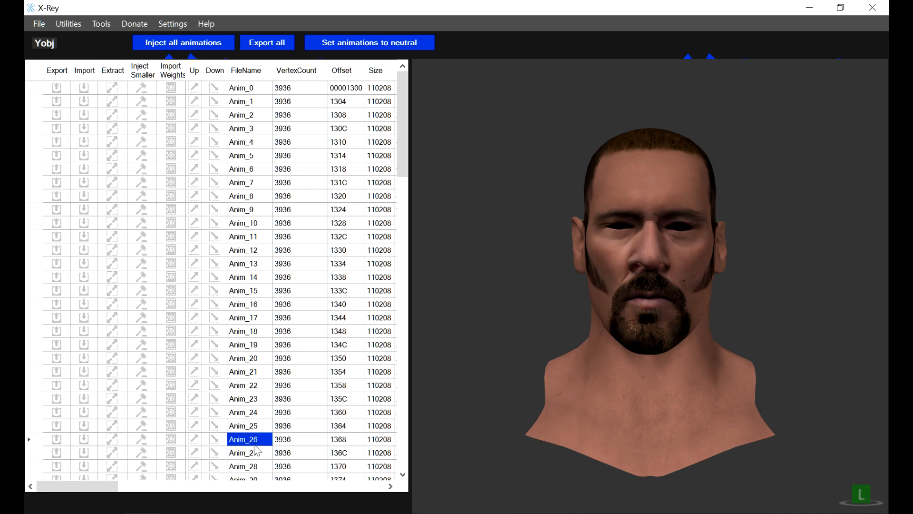
{"action": "left_click", "coordinate": [256, 453]}
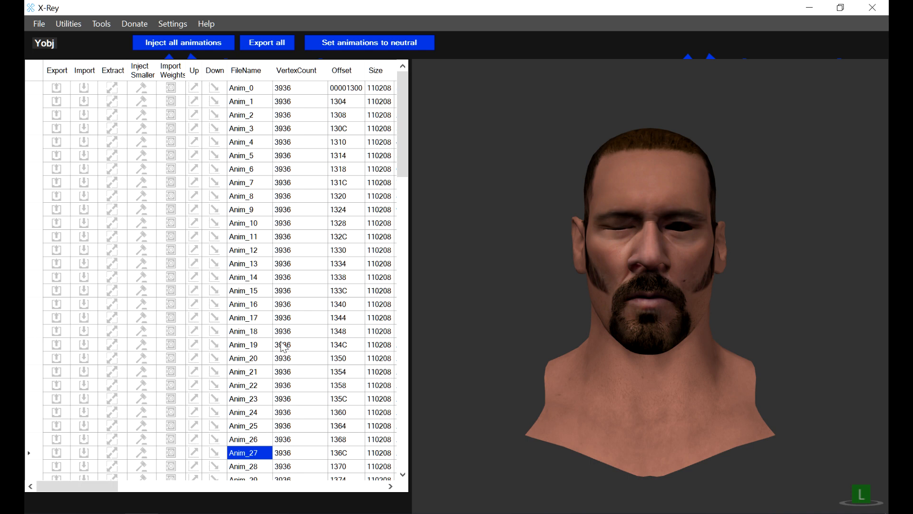
{"action": "scroll", "coordinate": [271, 400], "scroll_direction": "down", "scroll_amount": 11}
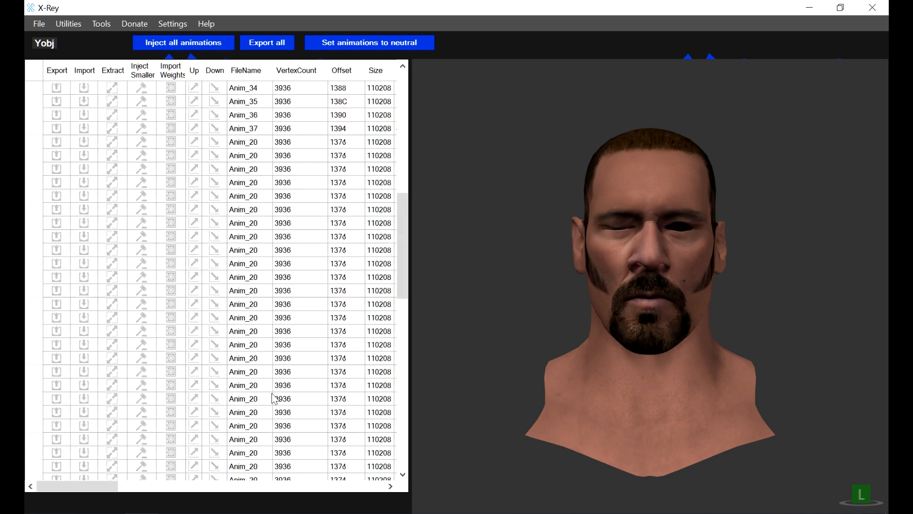
{"action": "left_click", "coordinate": [253, 239]}
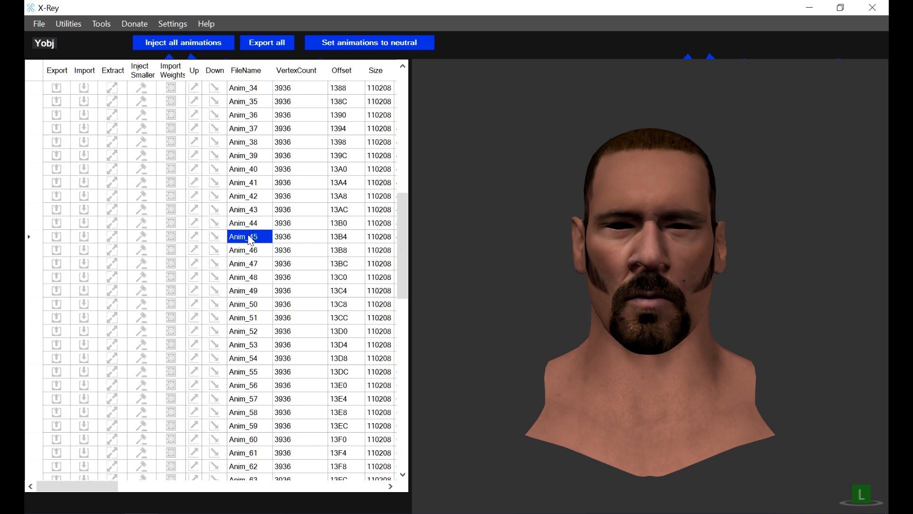
Step: Preview the head's facial animations Anim_46, Anim_47, and Anim_50 through Anim_58, examining how each deforms the mouth and face
{"action": "left_click", "coordinate": [246, 236]}
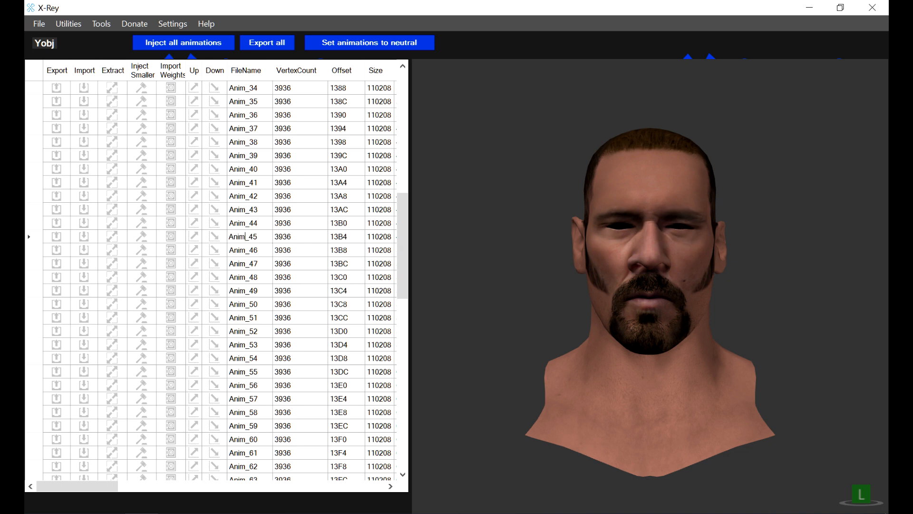
{"action": "left_click", "coordinate": [240, 255]}
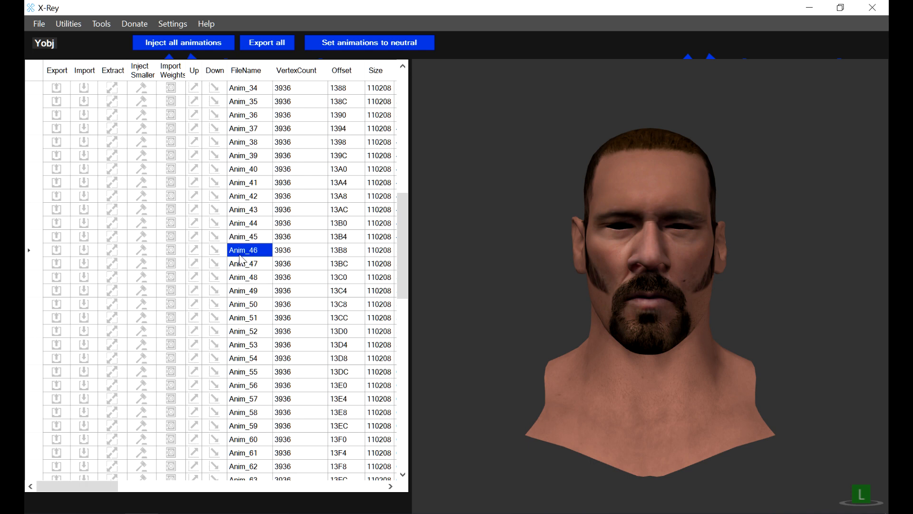
{"action": "left_click", "coordinate": [239, 255]}
{"action": "left_click", "coordinate": [243, 268]}
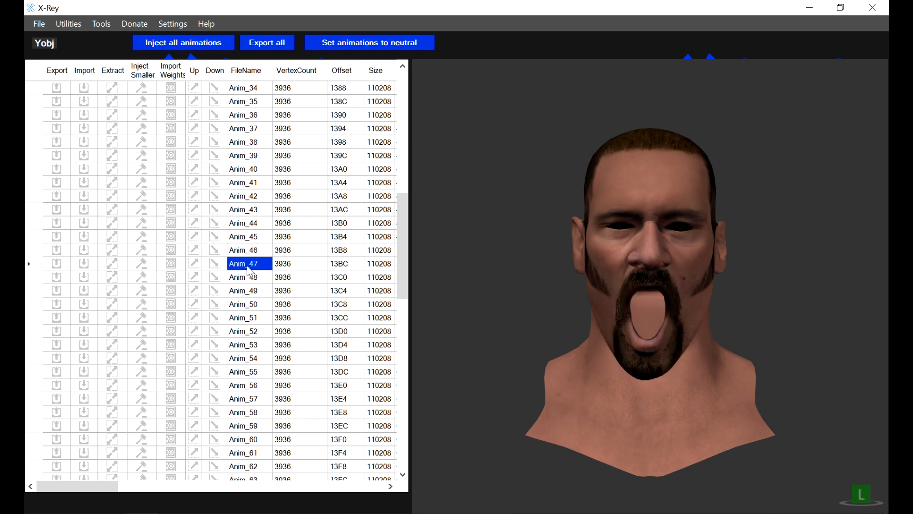
{"action": "left_click", "coordinate": [242, 307]}
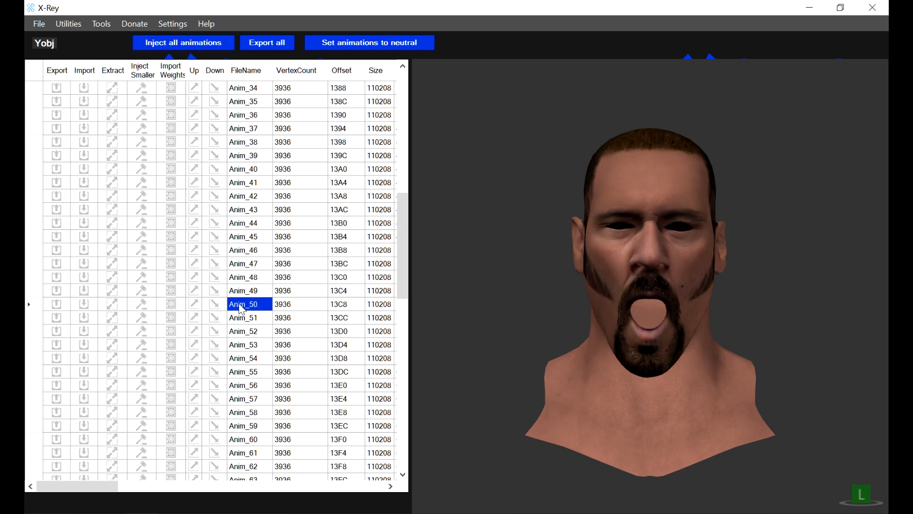
{"action": "left_click", "coordinate": [245, 317]}
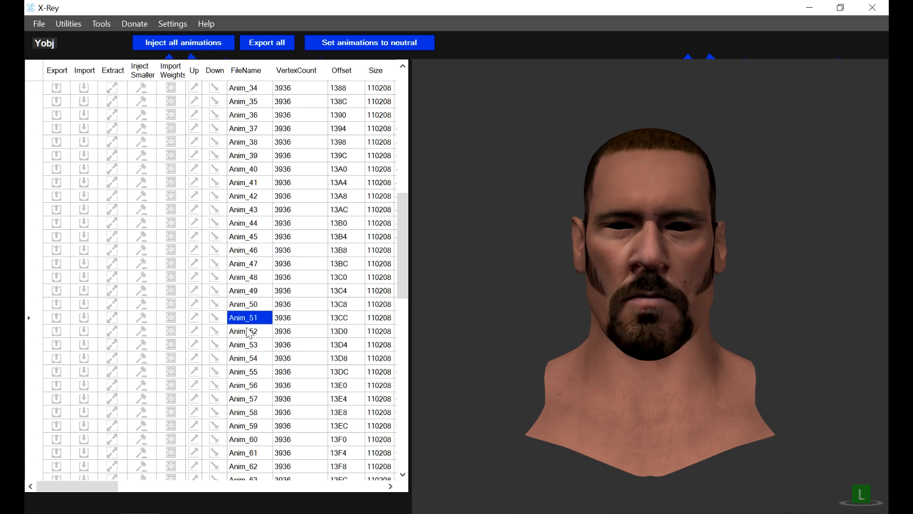
{"action": "left_click", "coordinate": [248, 330]}
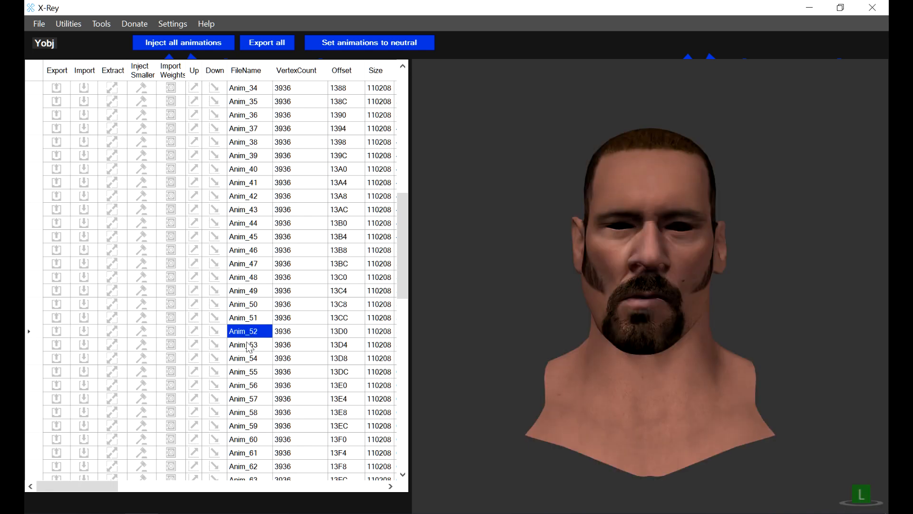
{"action": "left_click", "coordinate": [250, 346]}
{"action": "left_click", "coordinate": [249, 359]}
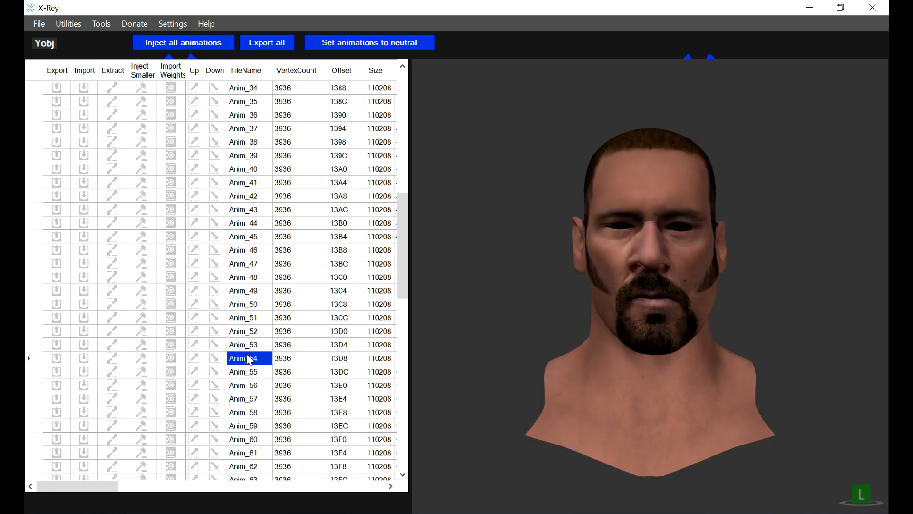
{"action": "left_click", "coordinate": [249, 372]}
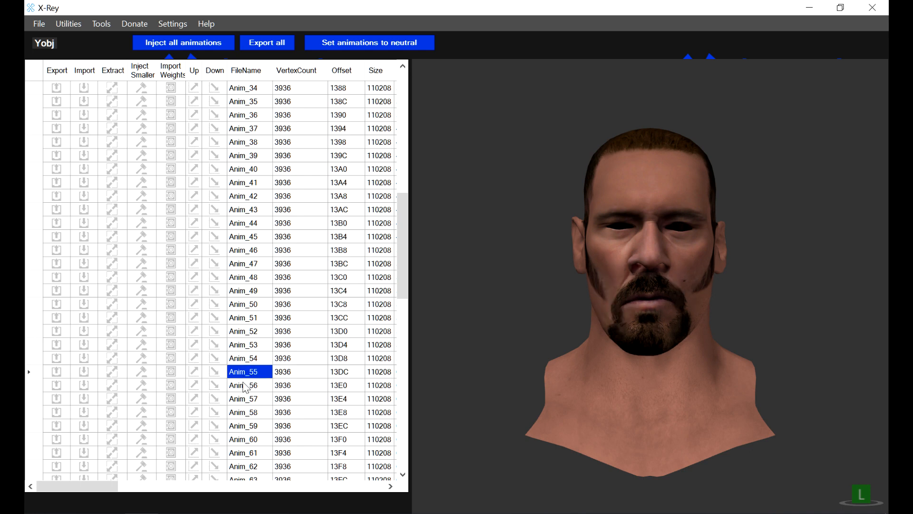
{"action": "left_click", "coordinate": [246, 388]}
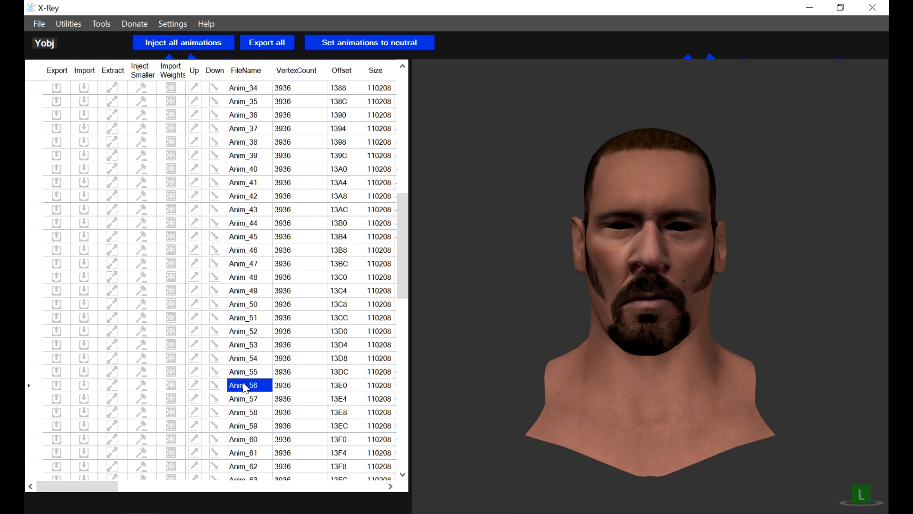
{"action": "left_click", "coordinate": [240, 402]}
{"action": "left_click", "coordinate": [241, 402]}
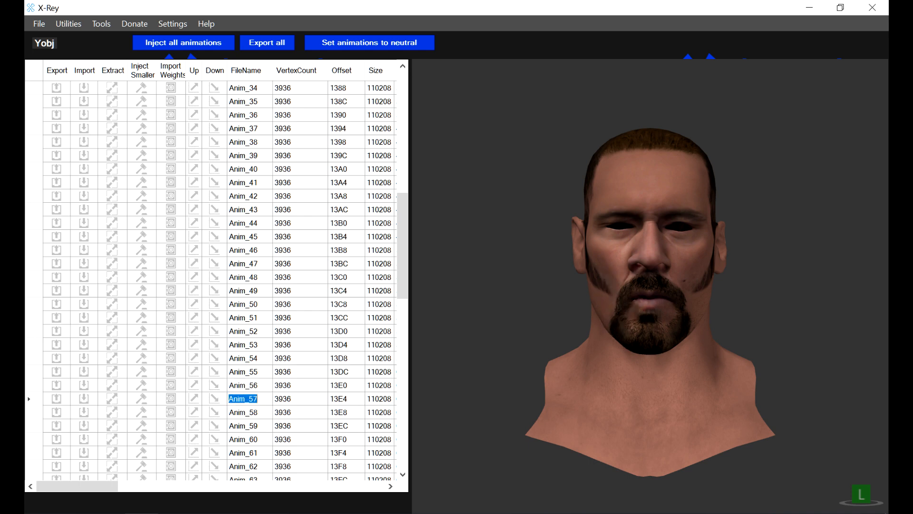
{"action": "left_click", "coordinate": [239, 413]}
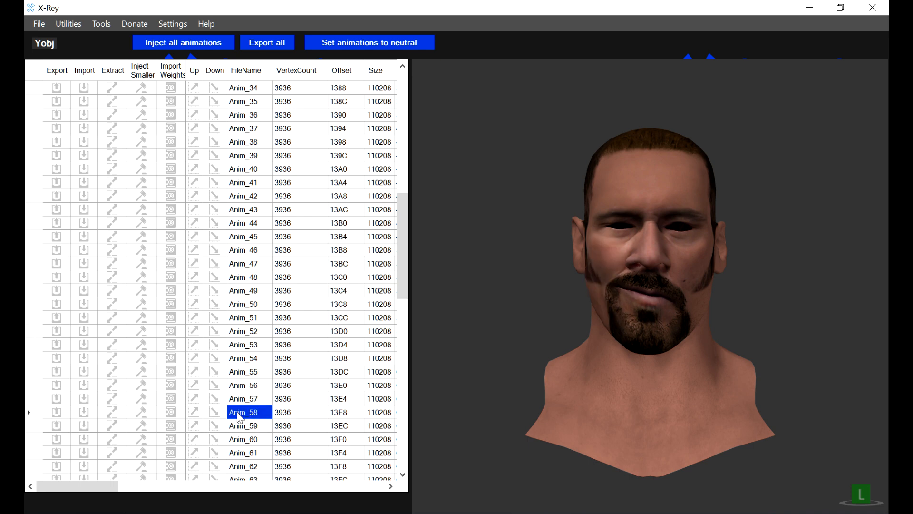
Step: Compare Anim_55 through Anim_58 again, examining the mouth and chin movement in each
{"action": "left_click", "coordinate": [241, 373]}
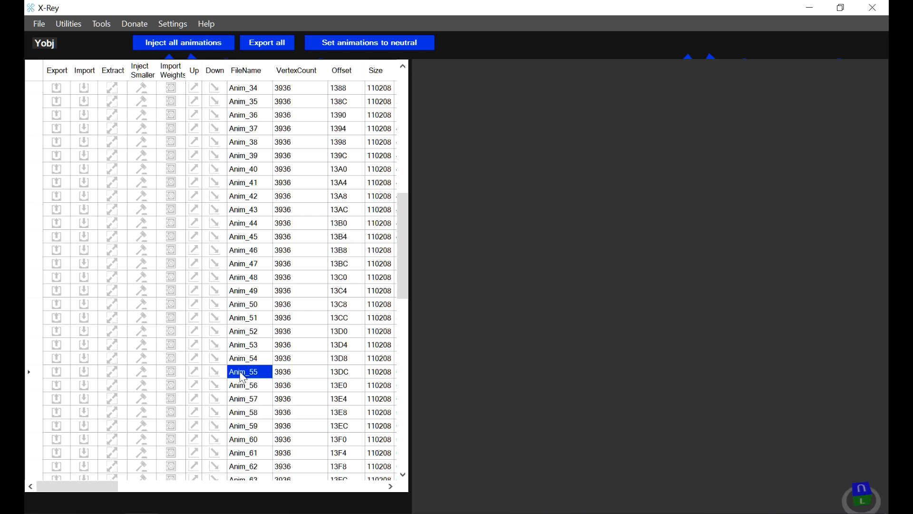
{"action": "left_click", "coordinate": [243, 386]}
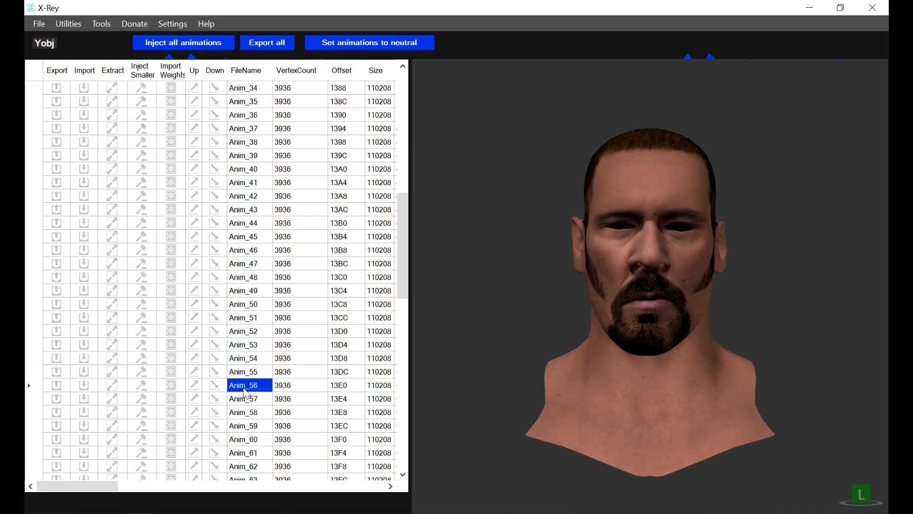
{"action": "left_click", "coordinate": [242, 399]}
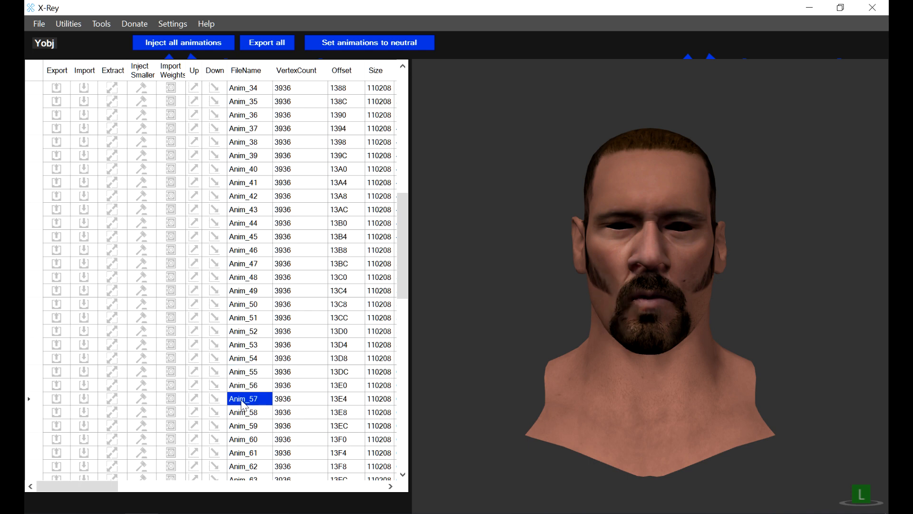
{"action": "left_click", "coordinate": [243, 413]}
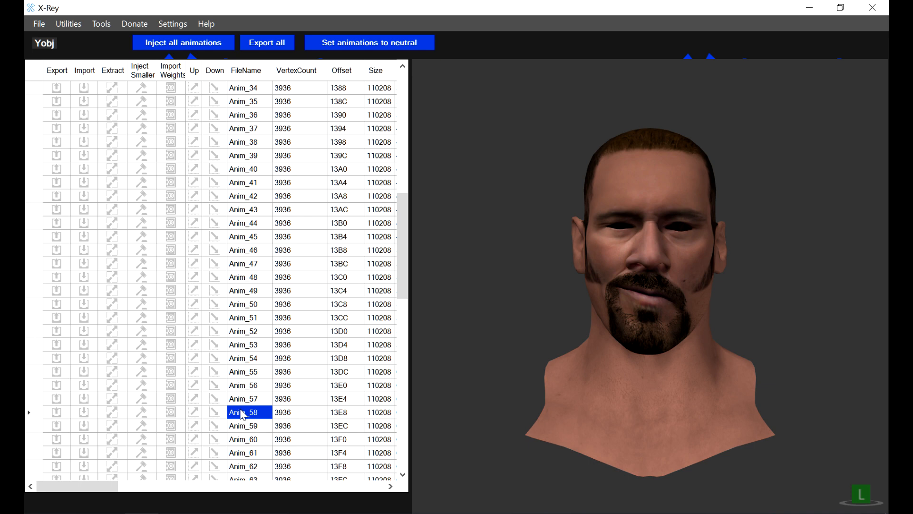
{"action": "scroll", "coordinate": [252, 351], "scroll_direction": "up", "scroll_amount": 11}
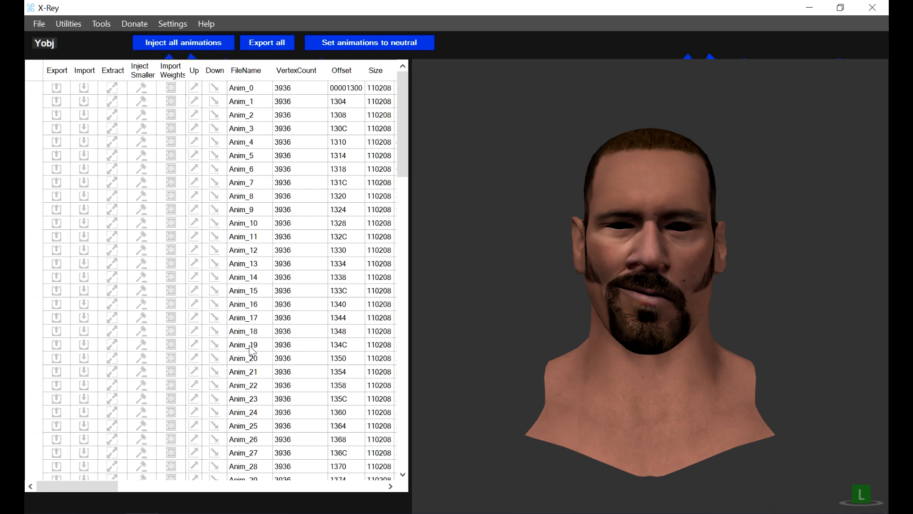
Step: Switch to the Untitled 3ds Max scene and maximize the Perspective viewport
{"action": "mouse_move", "coordinate": [459, 479]}
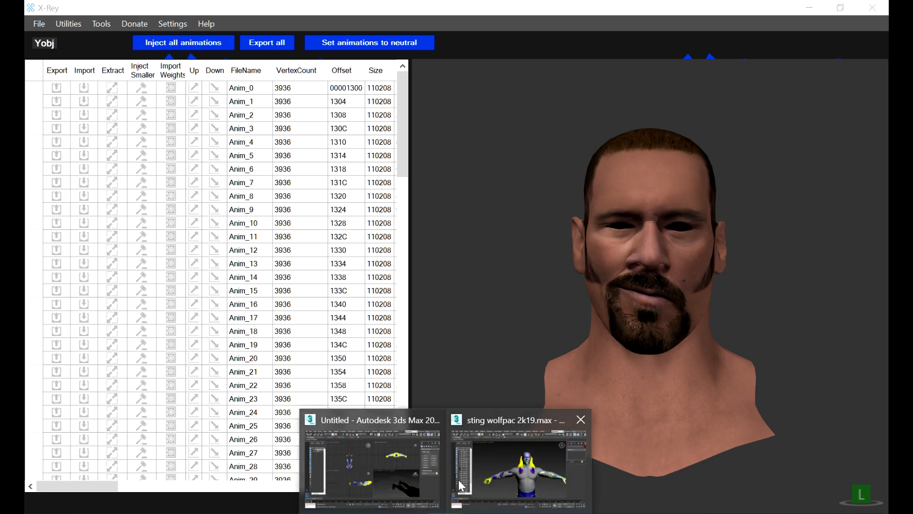
{"action": "left_click", "coordinate": [407, 461]}
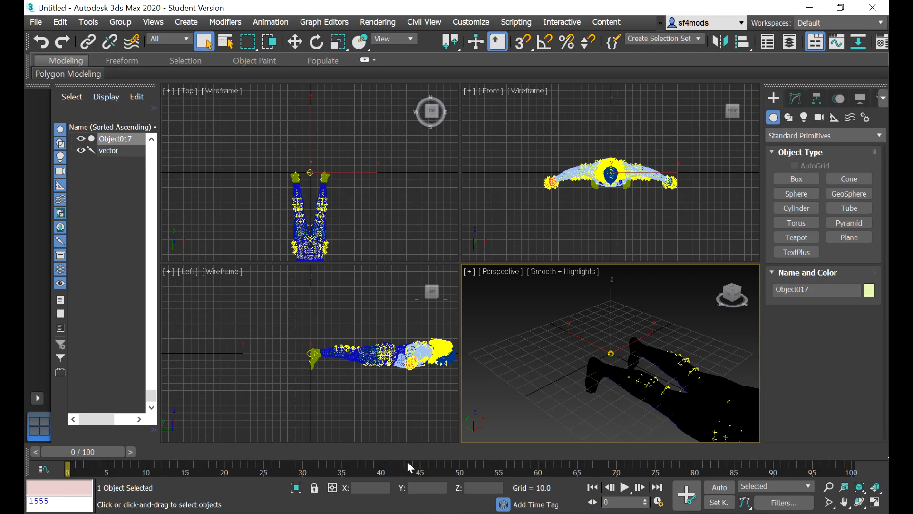
{"action": "left_click", "coordinate": [875, 503]}
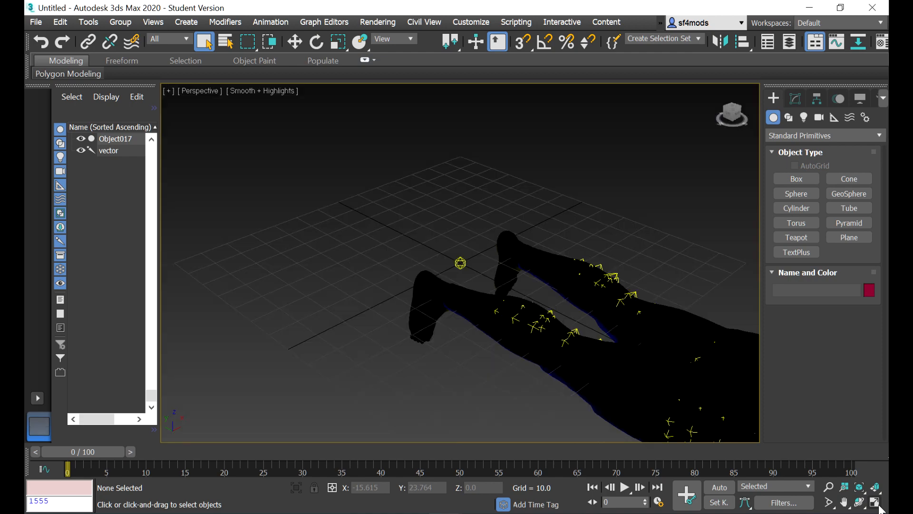
Step: Delete the outer character mesh that hides the eyes and mouth parts inside the head
{"action": "scroll", "coordinate": [407, 286], "scroll_direction": "down", "scroll_amount": 5}
{"action": "scroll", "coordinate": [571, 377], "scroll_direction": "up", "scroll_amount": 10}
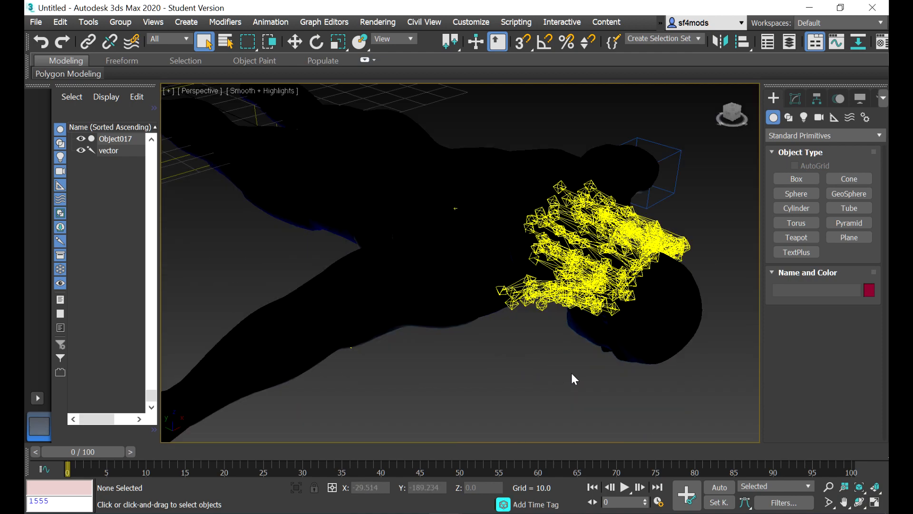
{"action": "key", "text": "Delete"}
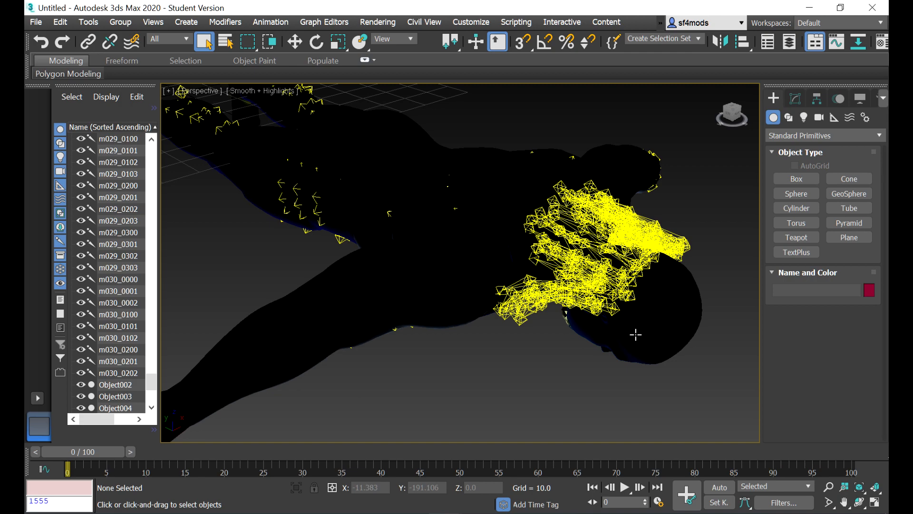
{"action": "scroll", "coordinate": [653, 343], "scroll_direction": "up", "scroll_amount": 5}
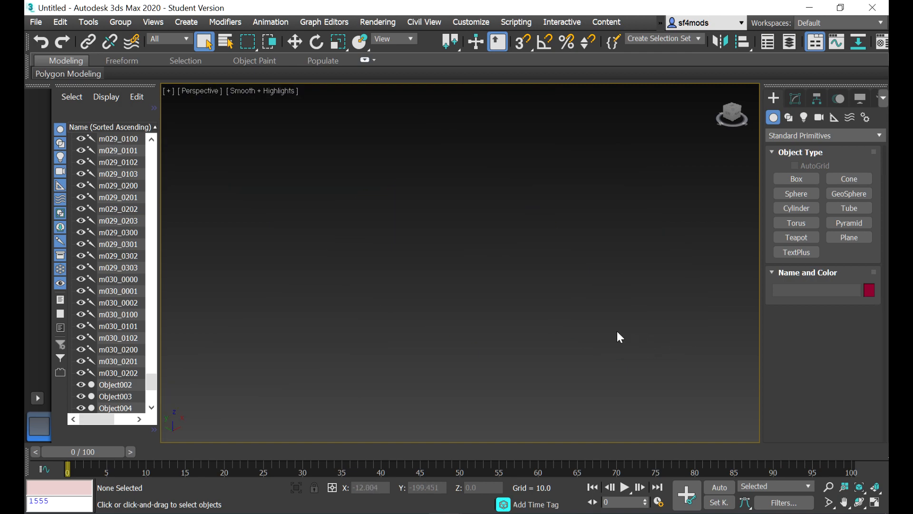
{"action": "scroll", "coordinate": [600, 319], "scroll_direction": "down", "scroll_amount": 3}
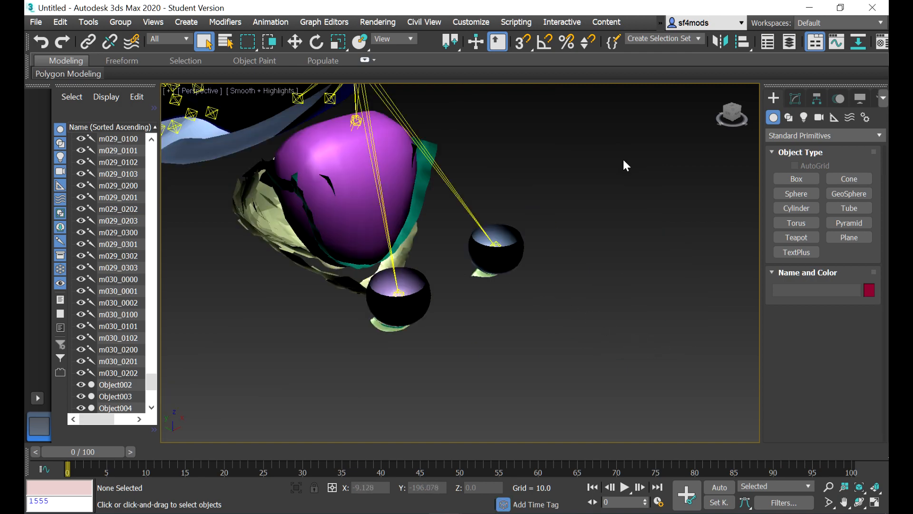
Step: Delete the purple mesh inside the head and the green Object013 mesh behind it
{"action": "left_click_drag", "start_coordinate": [742, 112], "coordinate": [721, 144]}
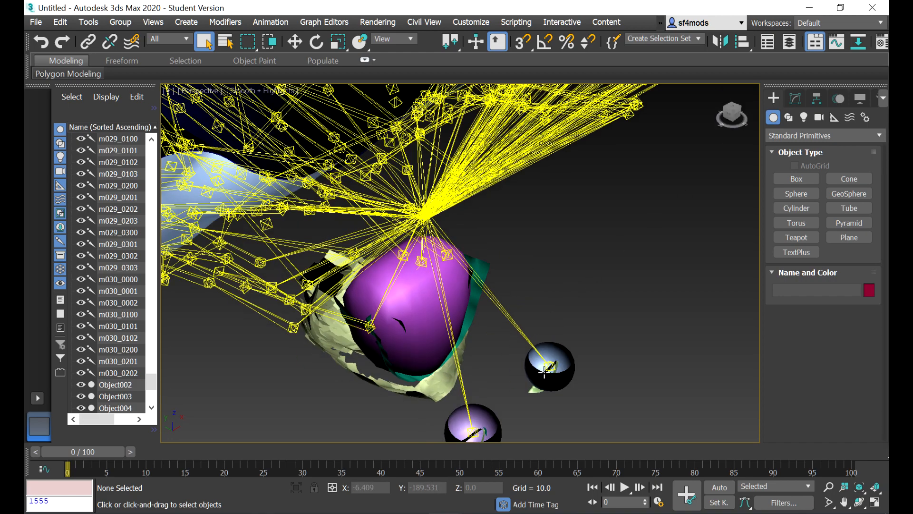
{"action": "left_click", "coordinate": [410, 320]}
{"action": "key", "text": "Delete"}
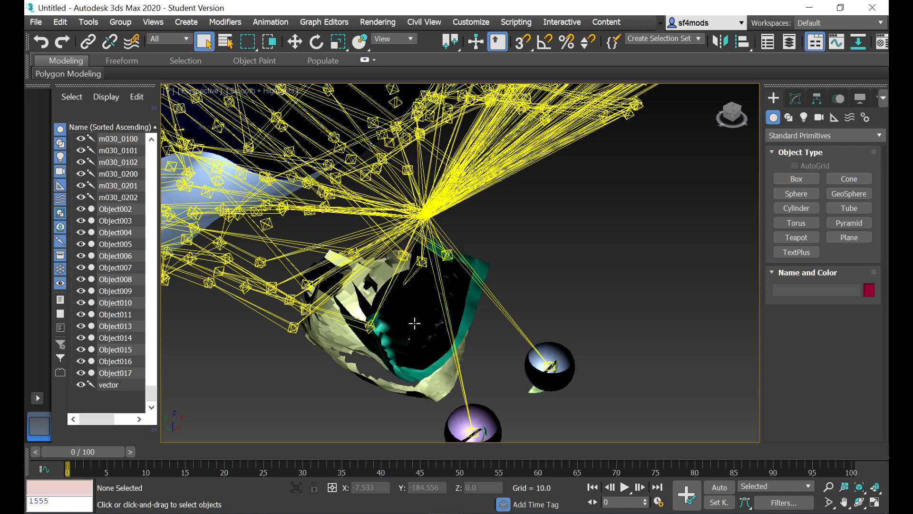
{"action": "left_click", "coordinate": [394, 341]}
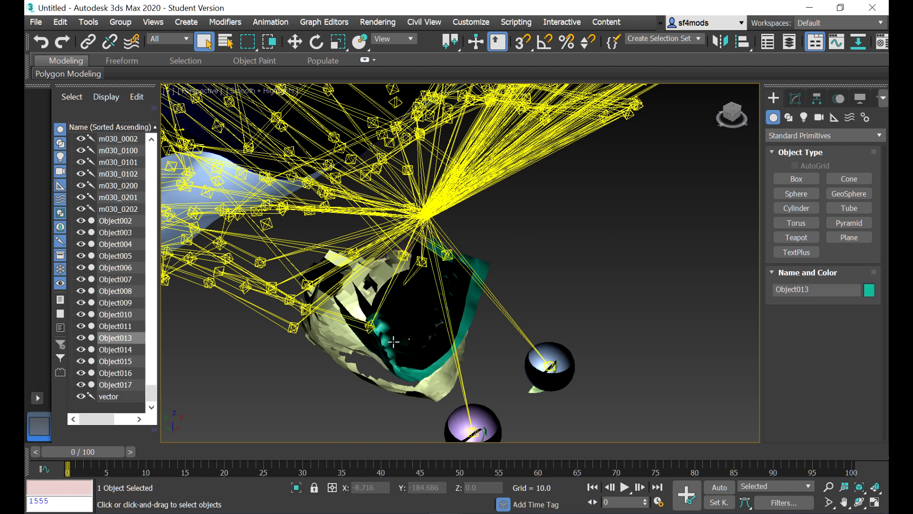
{"action": "key", "text": "Delete"}
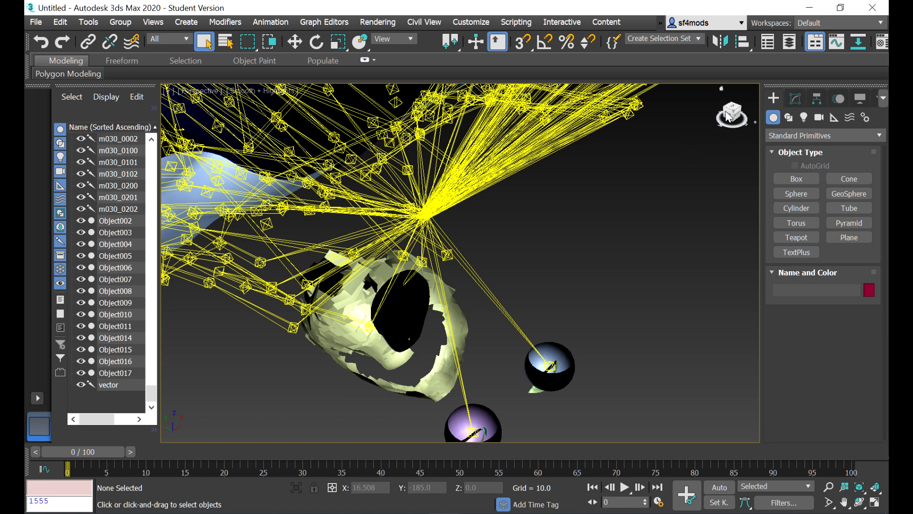
Step: Select the J_Tongue1 bone above the tongue and try moving it along the Z axis
{"action": "left_click_drag", "start_coordinate": [728, 115], "coordinate": [711, 109]}
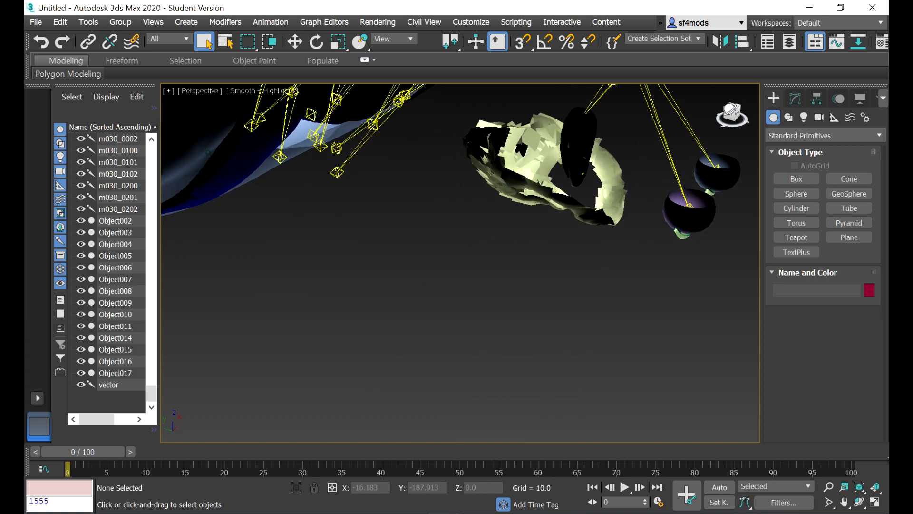
{"action": "middle_click_drag", "start_coordinate": [624, 116], "coordinate": [607, 141]}
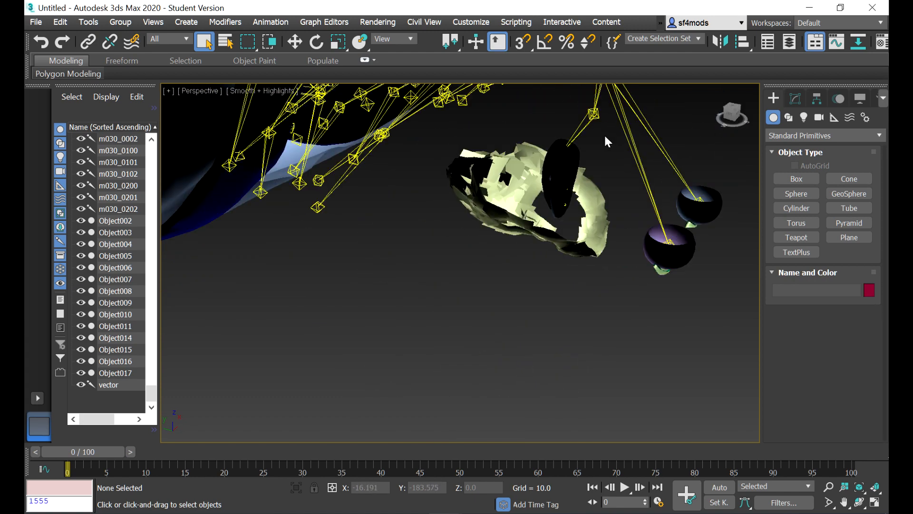
{"action": "left_click", "coordinate": [576, 137]}
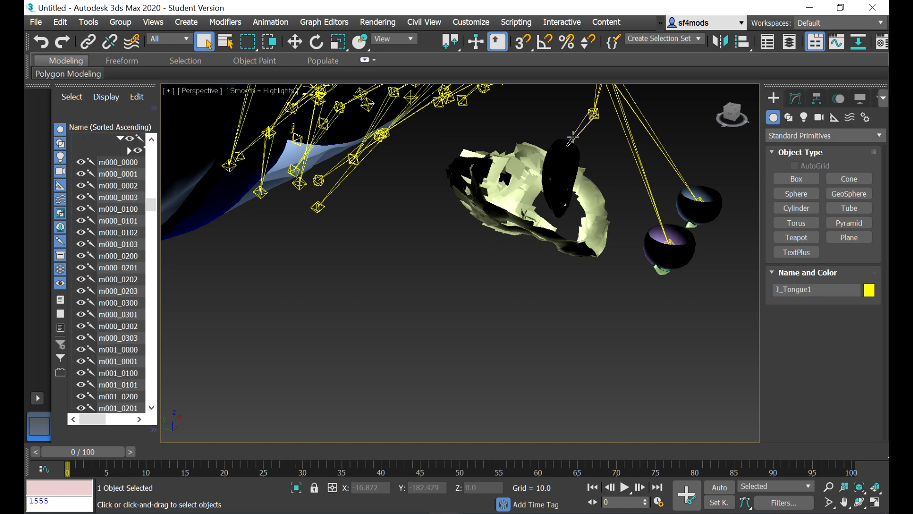
{"action": "left_click", "coordinate": [294, 42]}
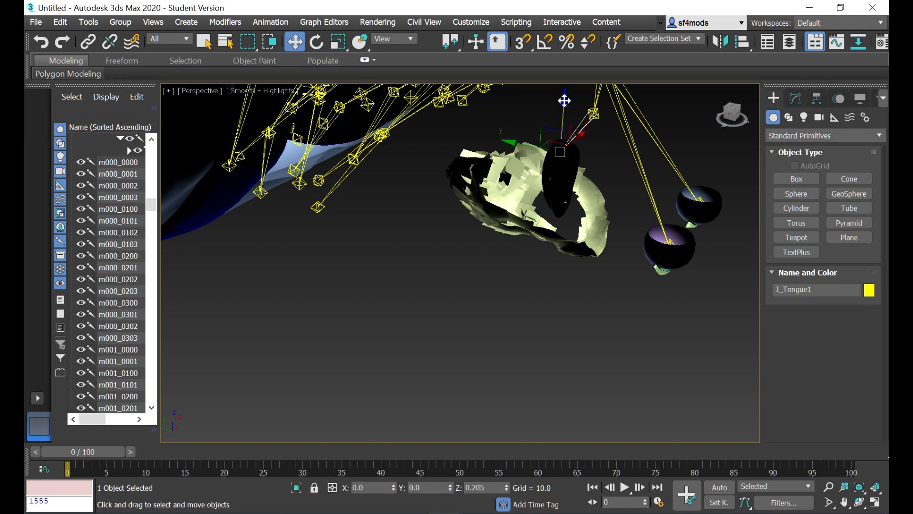
{"action": "left_click_drag", "start_coordinate": [564, 100], "coordinate": [565, 101]}
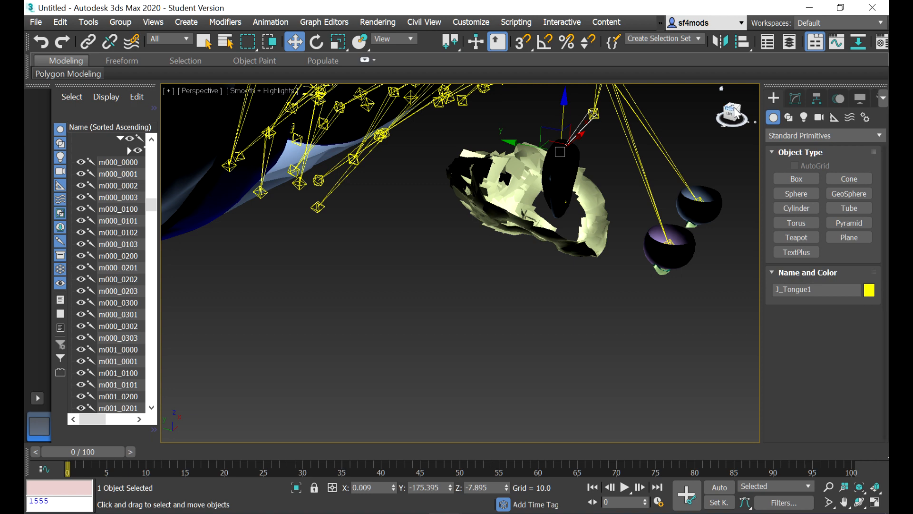
Step: View the mouth area from the front and locate J_Tongue1 under J_Jaw in the scene hierarchy
{"action": "left_click_drag", "start_coordinate": [734, 108], "coordinate": [563, 128]}
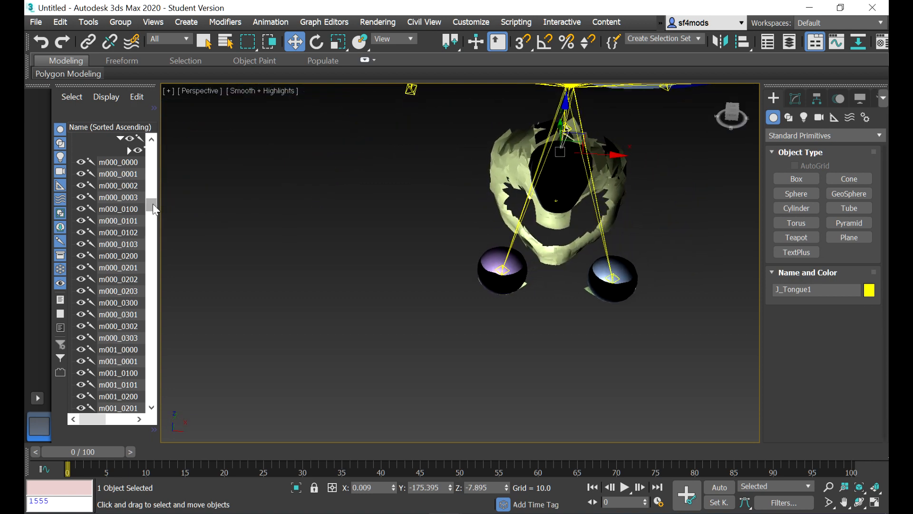
{"action": "scroll", "coordinate": [153, 209], "scroll_direction": "up", "scroll_amount": 3}
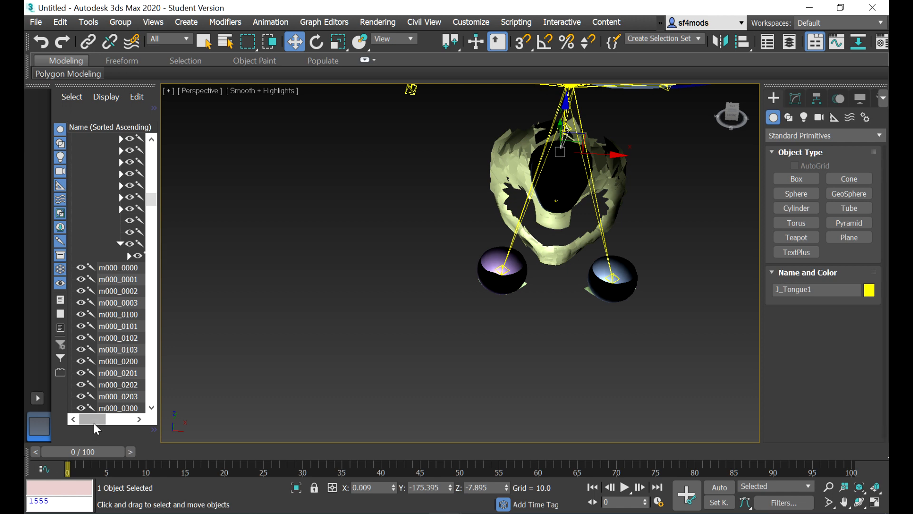
{"action": "left_click_drag", "start_coordinate": [93, 423], "coordinate": [110, 424]}
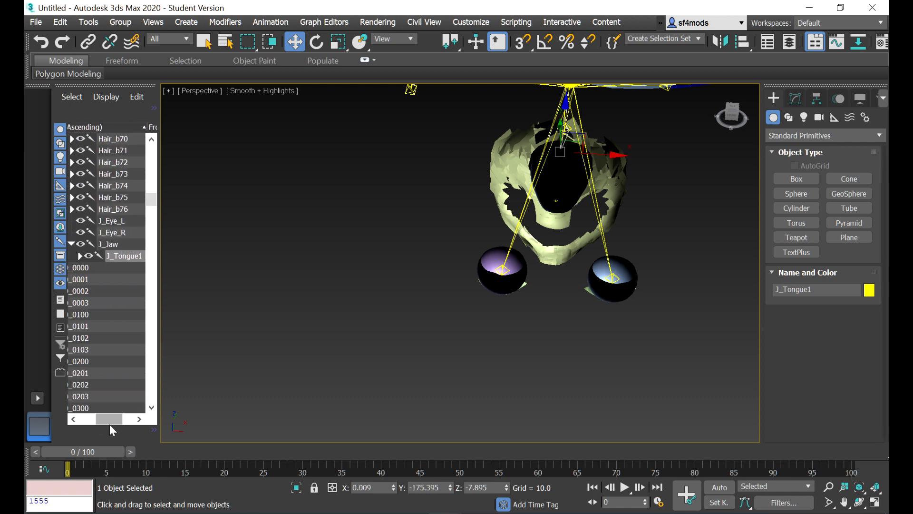
Step: Expand the tongue bone hierarchy under J_Jaw and select all bones from J_Eye_L through J_Tongue4
{"action": "left_click", "coordinate": [80, 256]}
{"action": "left_click", "coordinate": [88, 267]}
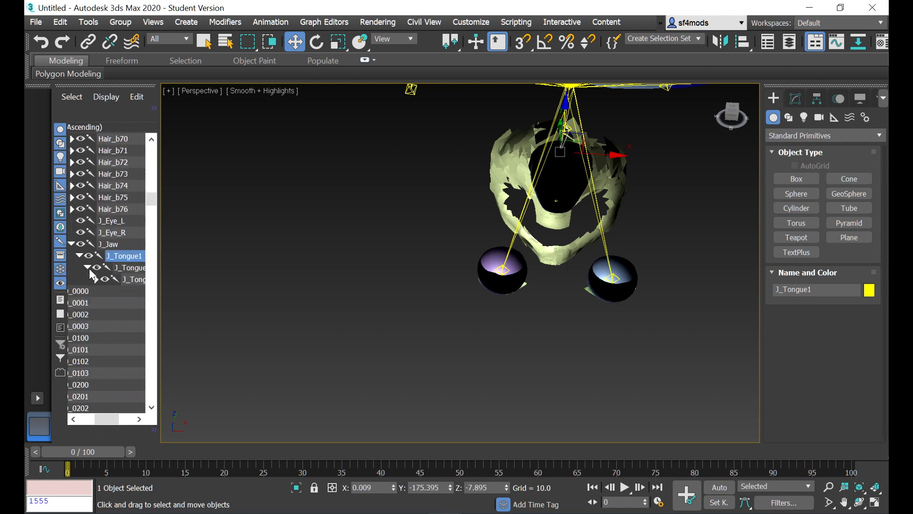
{"action": "left_click", "coordinate": [96, 279]}
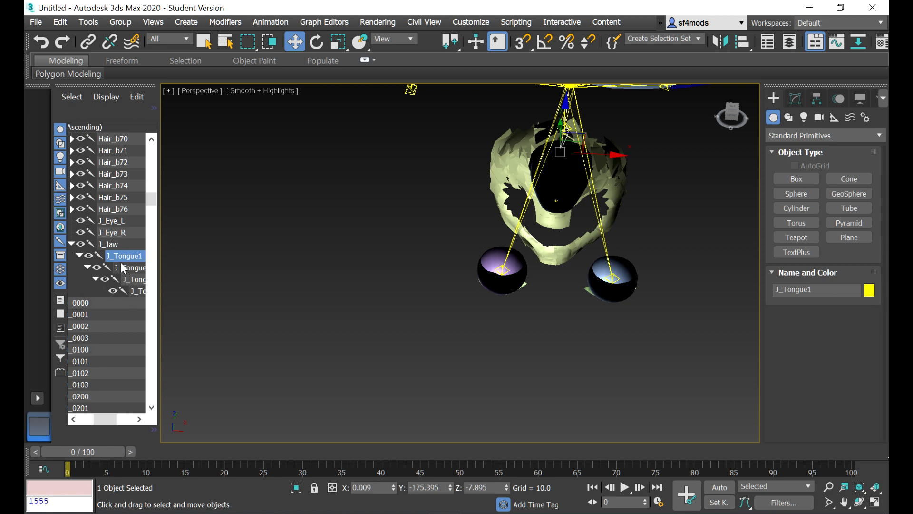
{"action": "left_click", "coordinate": [138, 291]}
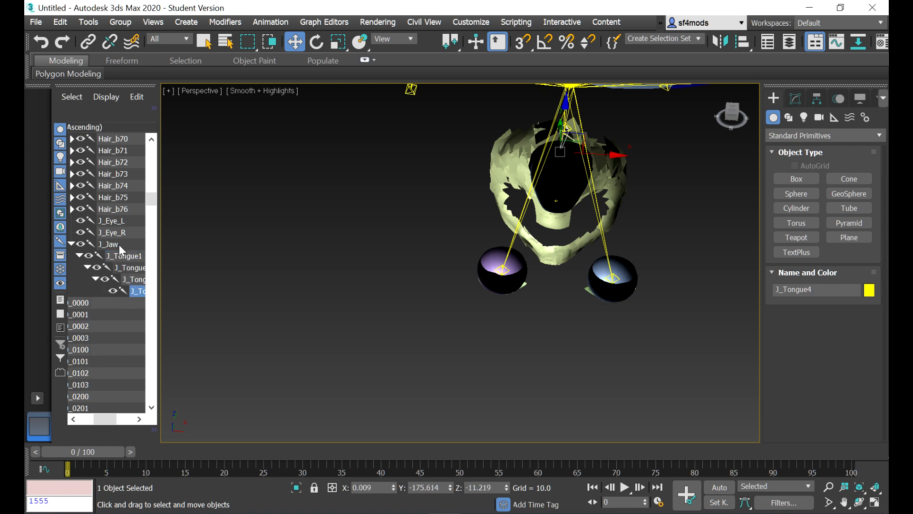
{"action": "left_click", "coordinate": [116, 221], "text": "shift"}
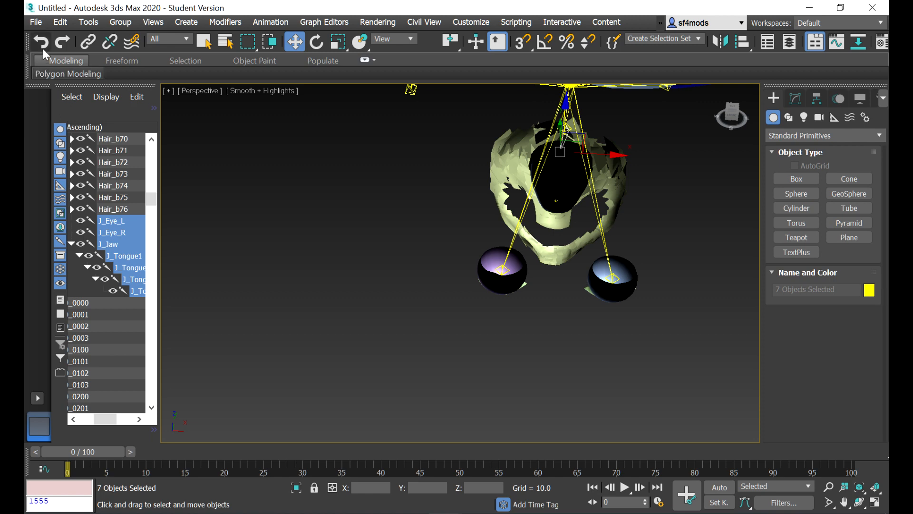
Step: Start exporting the scene and set the destination folder to G:\mods\pc version\brian adams
{"action": "left_click", "coordinate": [38, 26]}
{"action": "mouse_move", "coordinate": [75, 210]}
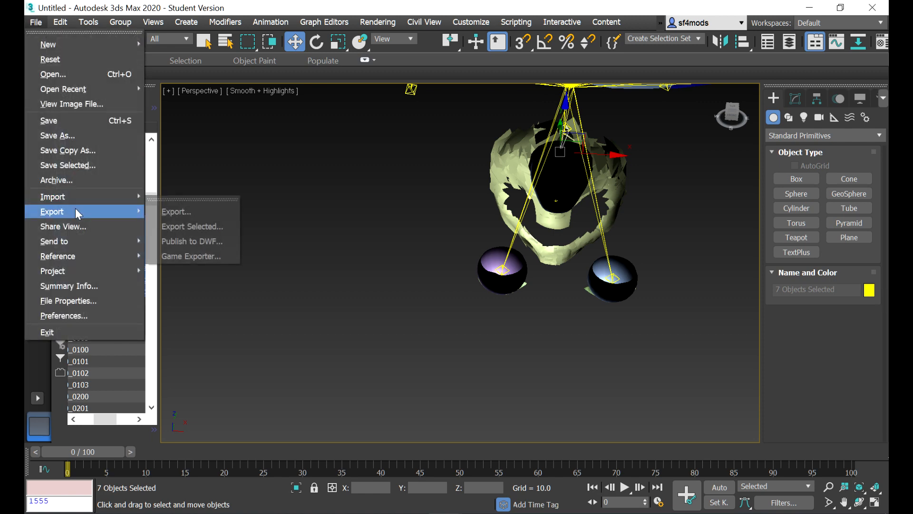
{"action": "left_click", "coordinate": [160, 215]}
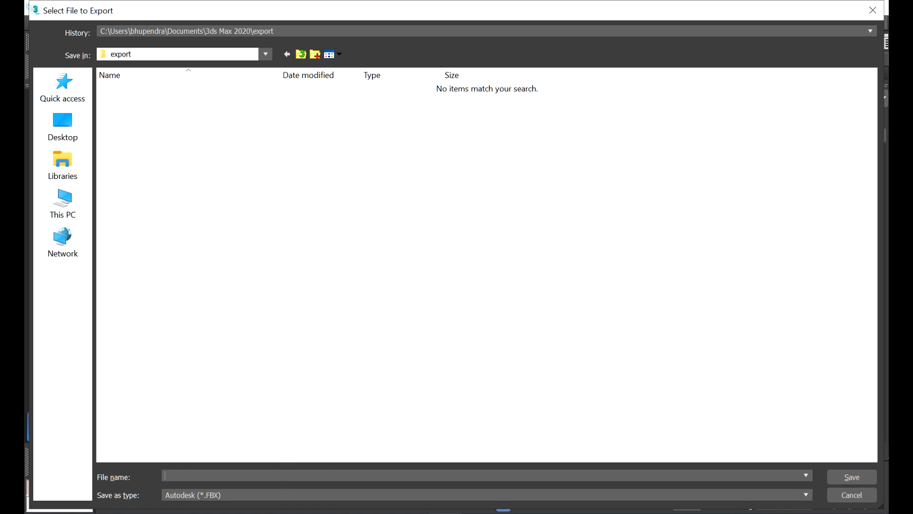
{"action": "type", "text": "\"G:\\mods\\pc version\\brian adams\\ch46002.pac\""}
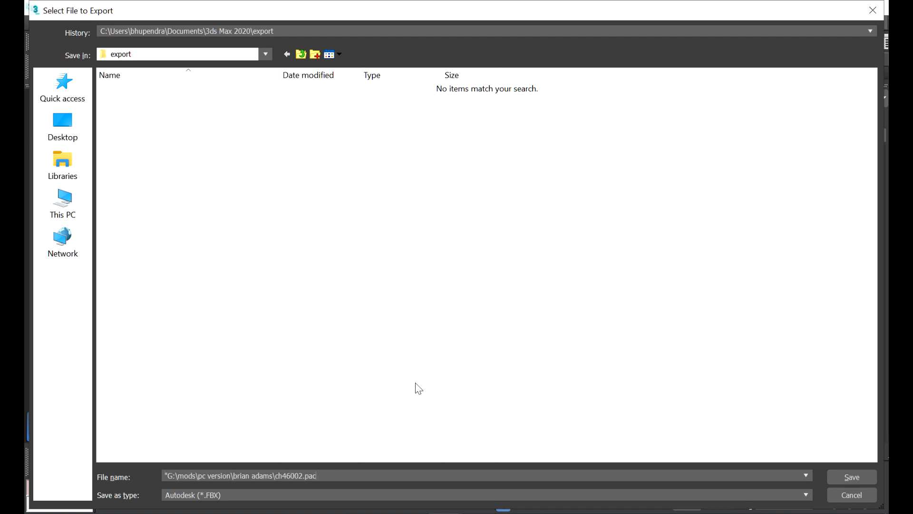
{"action": "key", "text": "BackSpace"}
{"action": "key", "text": "BackSpace"}
{"action": "key", "text": "BackSpace"}
{"action": "key", "text": "BackSpace"}
{"action": "key", "text": "BackSpace"}
{"action": "key", "text": "BackSpace"}
{"action": "key", "text": "BackSpace"}
{"action": "key", "text": "BackSpace"}
{"action": "key", "text": "BackSpace"}
{"action": "key", "text": "Return"}
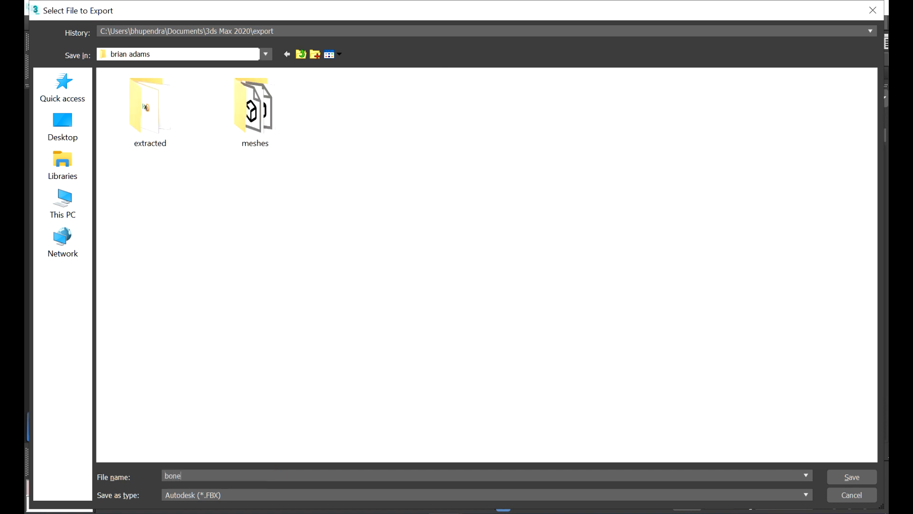
Step: Export the scene under the file name bones in Autodesk Collada (*.DAE) format, accepting the export options
{"action": "left_click", "coordinate": [364, 495]}
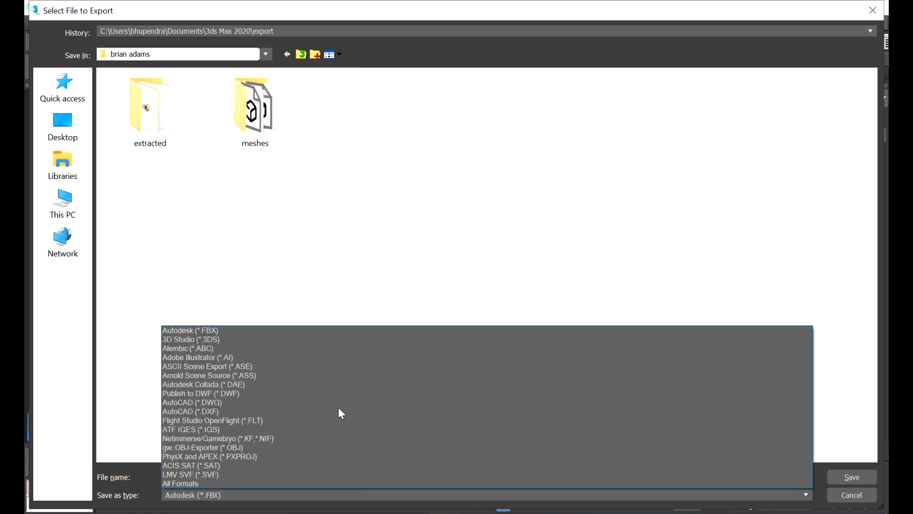
{"action": "left_click", "coordinate": [224, 384]}
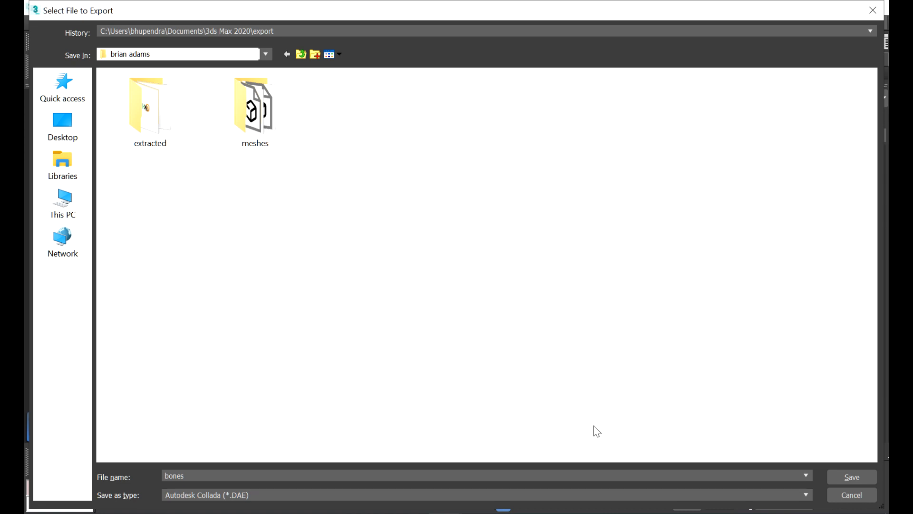
{"action": "left_click", "coordinate": [847, 476]}
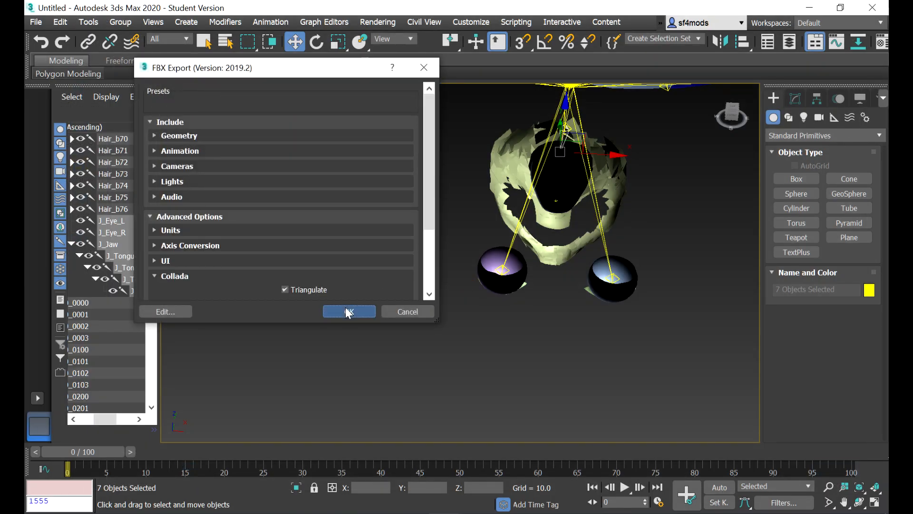
{"action": "left_click", "coordinate": [347, 309]}
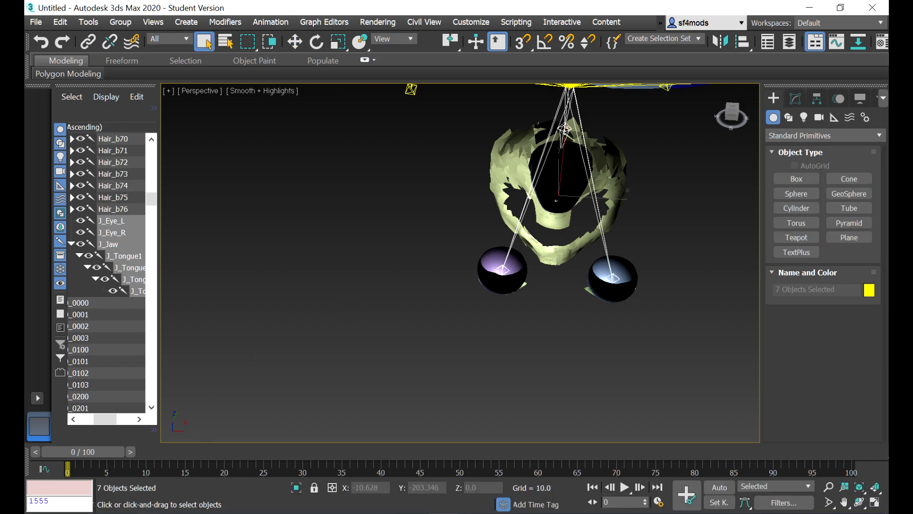
Step: Switch to X-Rey and open 0000.yobj from the meshes folder
{"action": "left_click", "coordinate": [142, 513]}
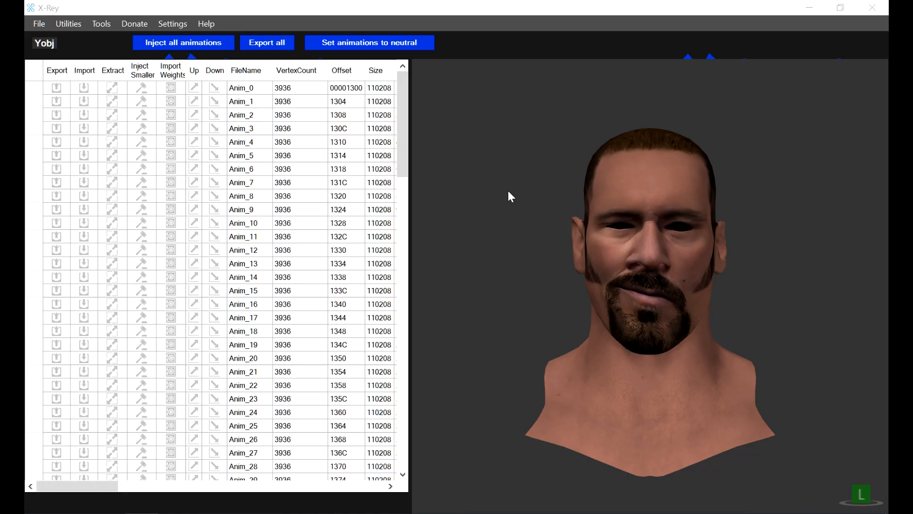
{"action": "key", "text": "ctrl+o"}
{"action": "double_click", "coordinate": [253, 141]}
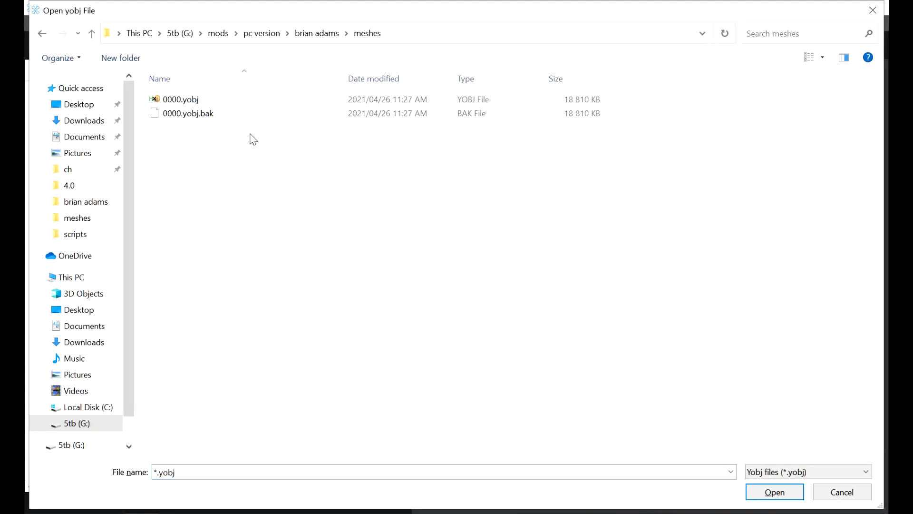
{"action": "double_click", "coordinate": [190, 99]}
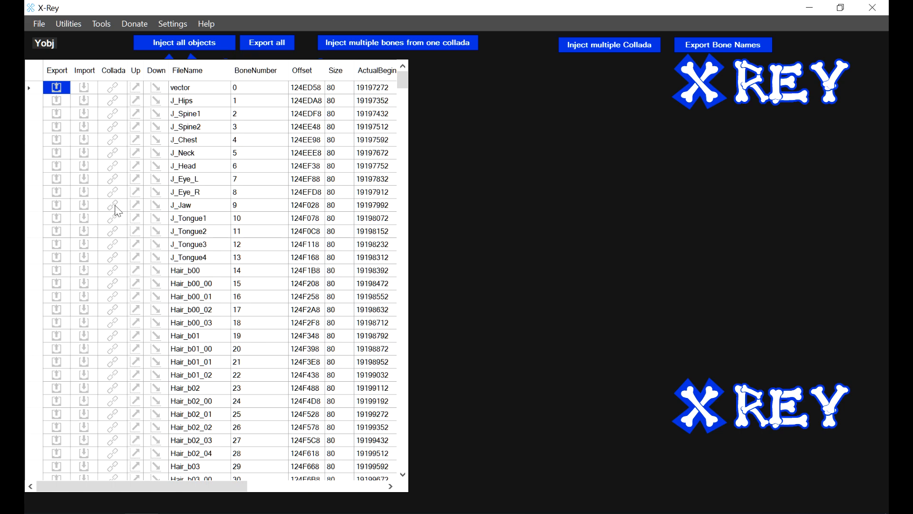
Step: Inject bones.DAE from the brian adams folder into the J_Jaw bone
{"action": "left_click", "coordinate": [115, 206]}
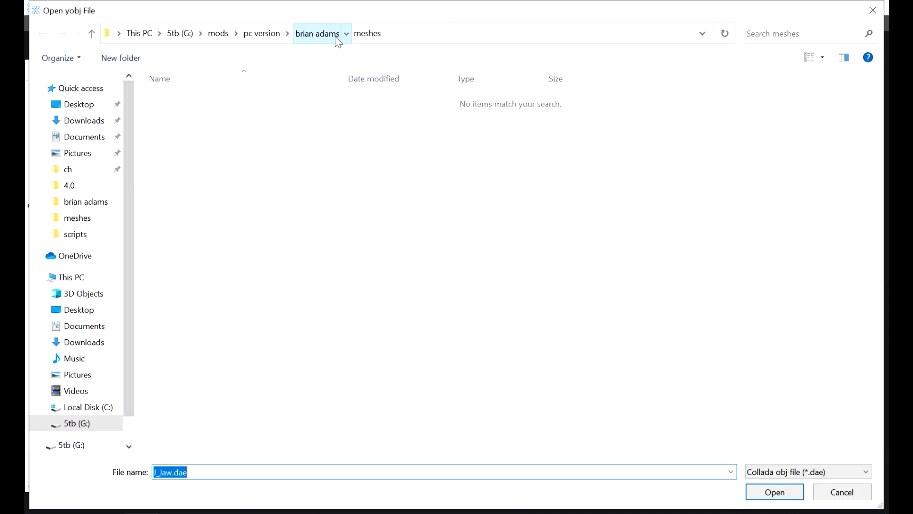
{"action": "left_click", "coordinate": [336, 36]}
{"action": "left_click", "coordinate": [345, 122]}
{"action": "double_click", "coordinate": [345, 122]}
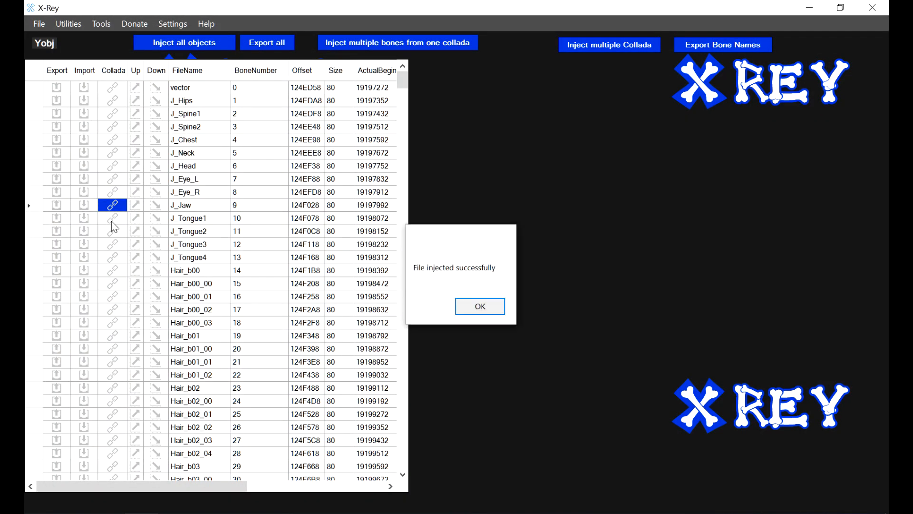
{"action": "key", "text": "Return"}
Step: Inject bones.DAE into the J_Tongue1 and J_Tongue2 bones
{"action": "left_click", "coordinate": [115, 226]}
{"action": "left_click", "coordinate": [333, 119]}
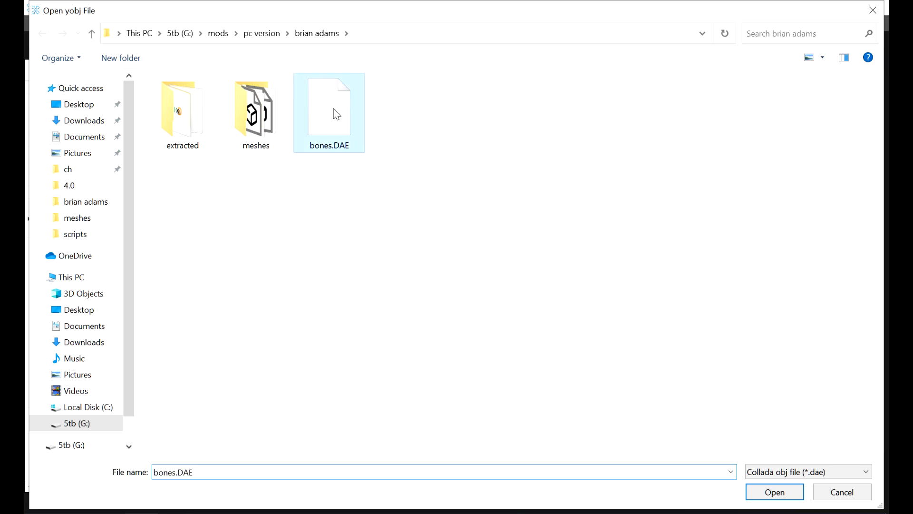
{"action": "double_click", "coordinate": [333, 119]}
{"action": "key", "text": "Return"}
{"action": "left_click", "coordinate": [112, 231]}
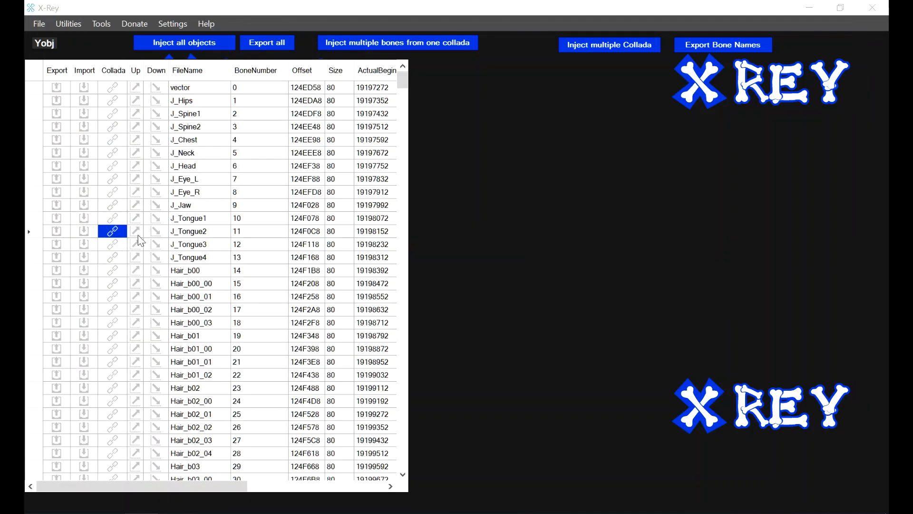
{"action": "double_click", "coordinate": [362, 120]}
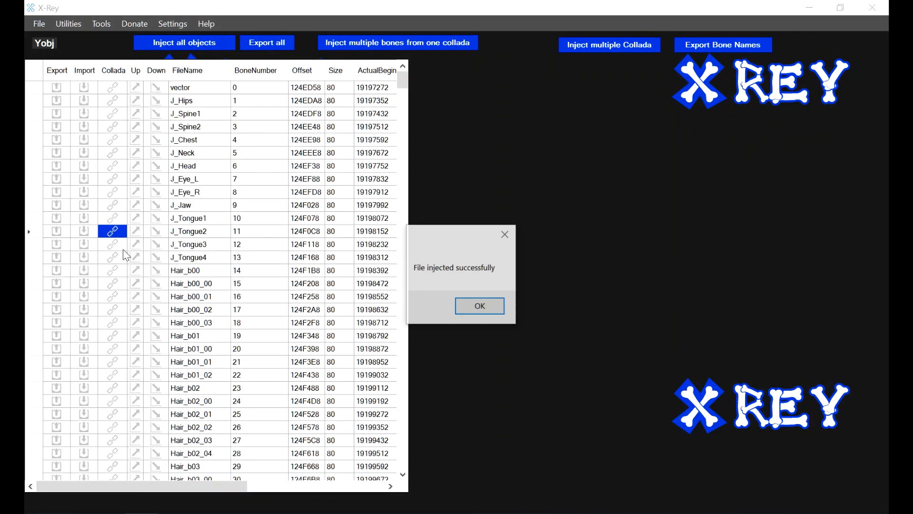
{"action": "key", "text": "Return"}
Step: Inject bones.DAE into the J_Tongue3 and J_Tongue4 bones
{"action": "left_click", "coordinate": [117, 246]}
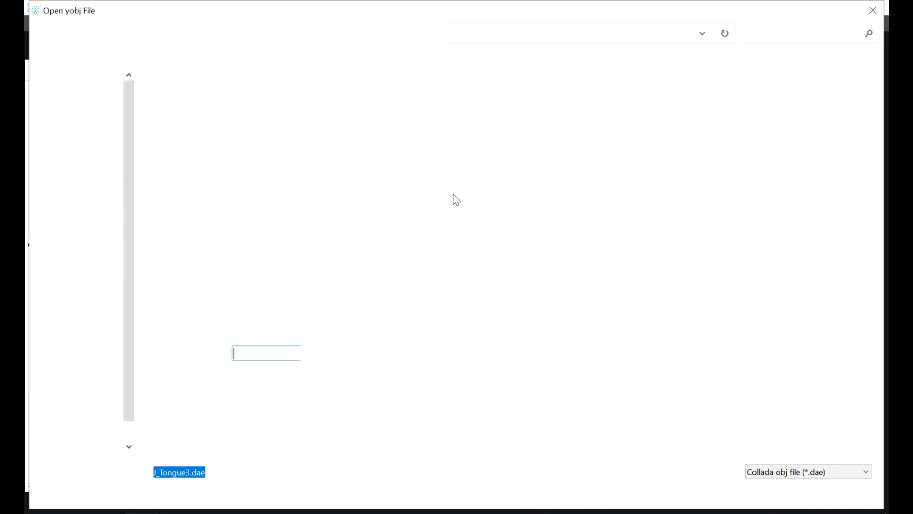
{"action": "left_click", "coordinate": [338, 124]}
{"action": "double_click", "coordinate": [338, 123]}
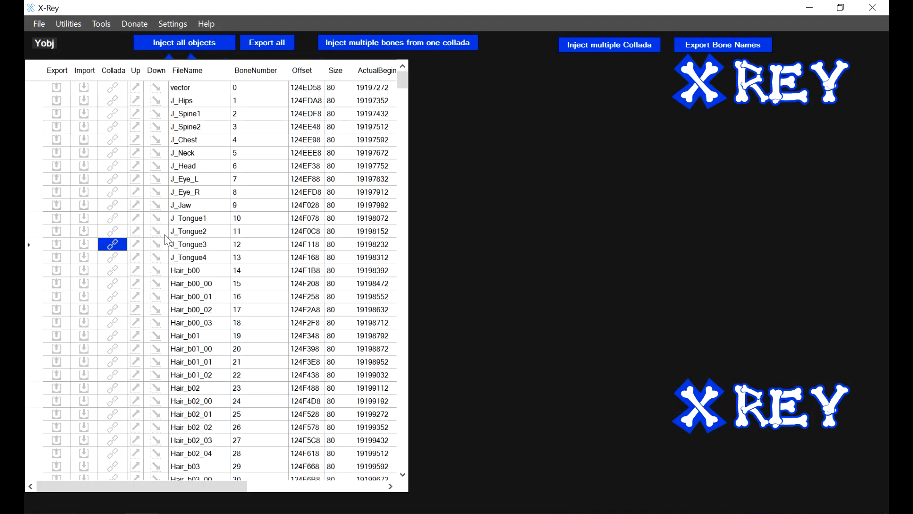
{"action": "key", "text": "Return"}
{"action": "left_click", "coordinate": [116, 259]}
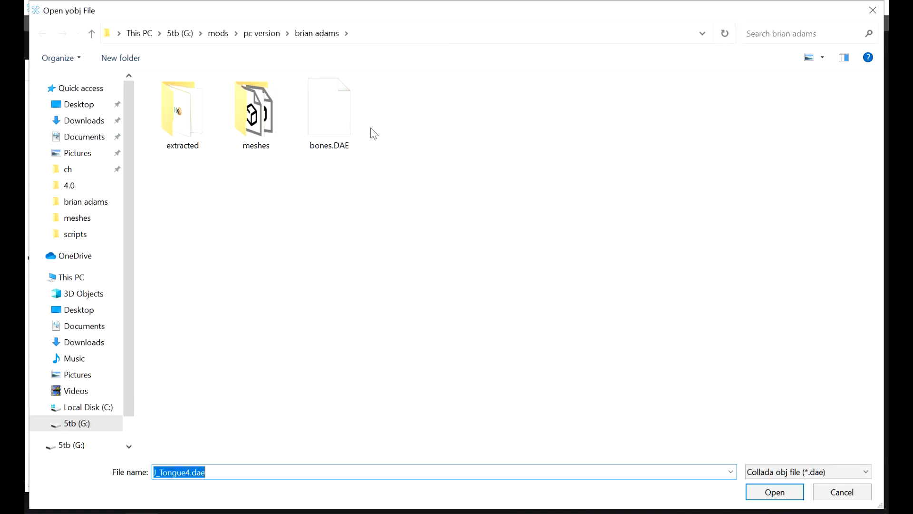
{"action": "left_click", "coordinate": [337, 131]}
{"action": "double_click", "coordinate": [338, 131]}
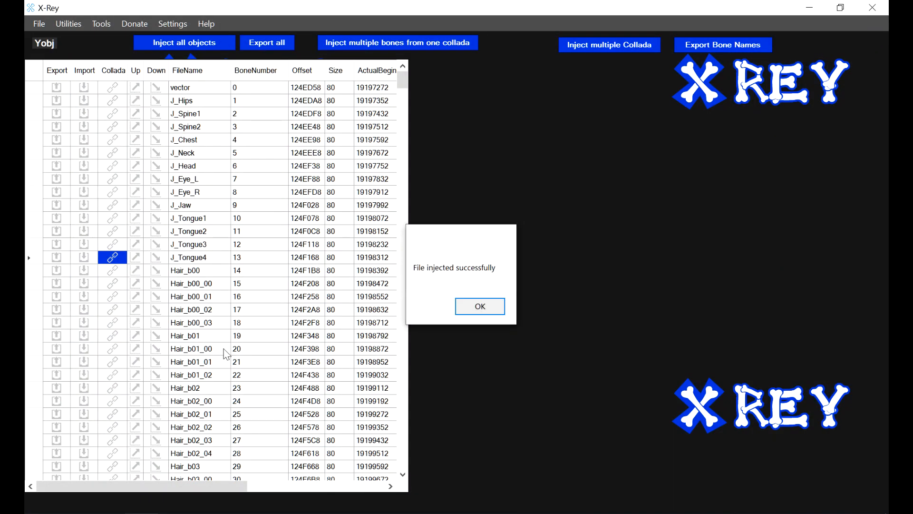
{"action": "key", "text": "Return"}
Step: Switch to Pach Explorer and inject 0000.yobj from the meshes folder into entry 0000 of the 00046002 archive
{"action": "left_click", "coordinate": [182, 499]}
{"action": "left_click", "coordinate": [228, 485]}
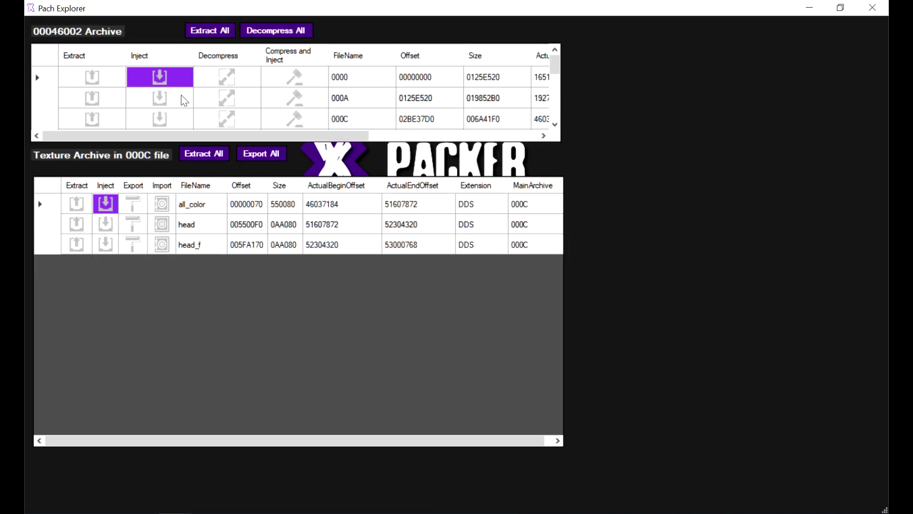
{"action": "left_click", "coordinate": [162, 79]}
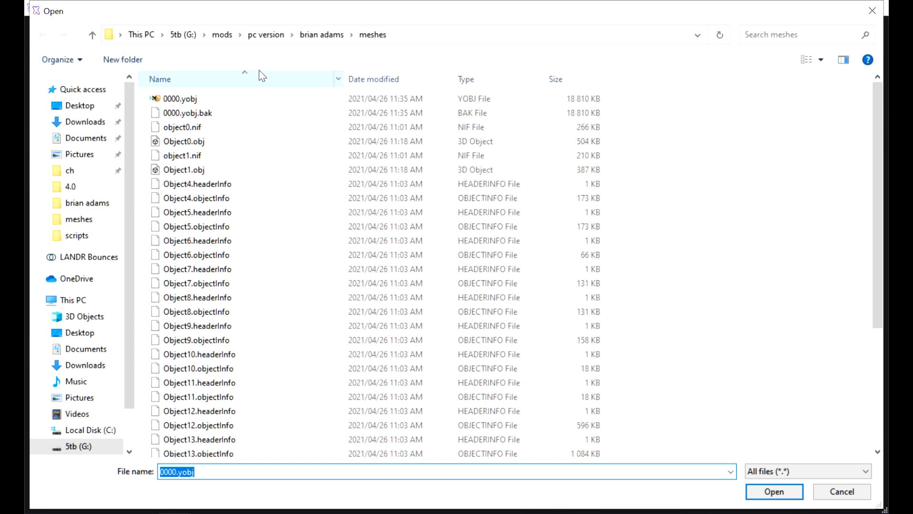
{"action": "double_click", "coordinate": [179, 98]}
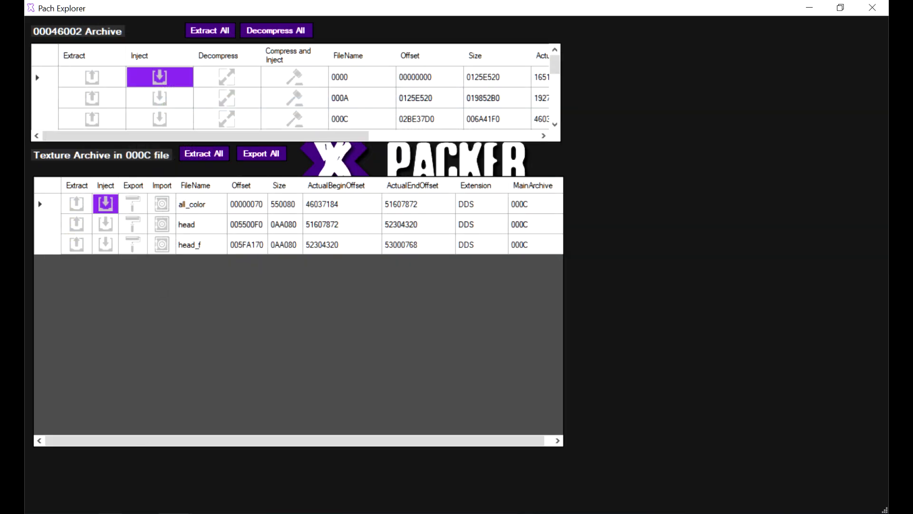
Step: Copy ch46002.pac from the brian adams folder into the WWE 2K19 pac\ch folder, replacing the existing file
{"action": "left_click", "coordinate": [238, 464]}
{"action": "left_click", "coordinate": [224, 350]}
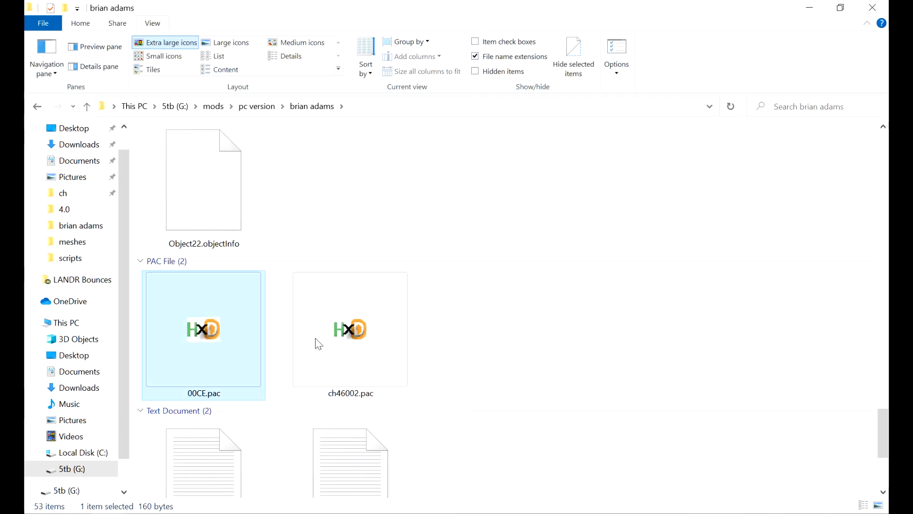
{"action": "left_click", "coordinate": [474, 347]}
{"action": "left_click", "coordinate": [373, 345]}
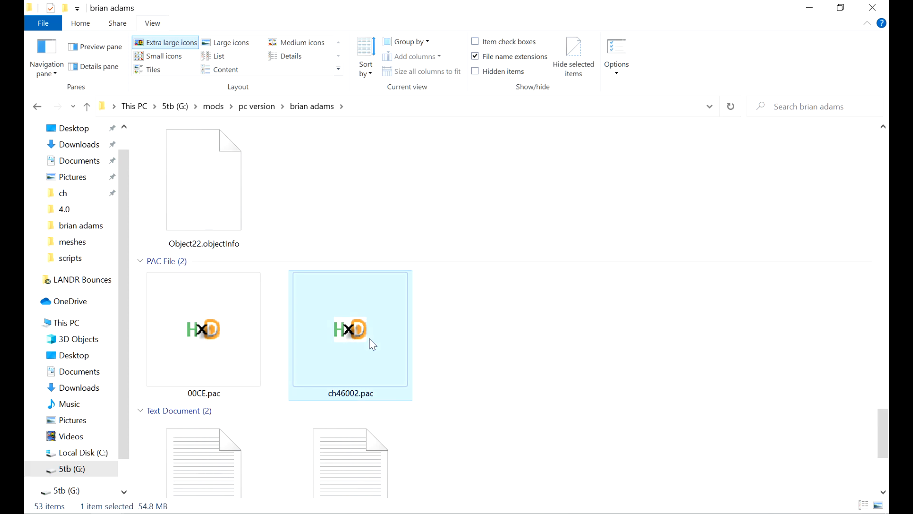
{"action": "left_click", "coordinate": [151, 513]}
{"action": "left_click", "coordinate": [117, 477]}
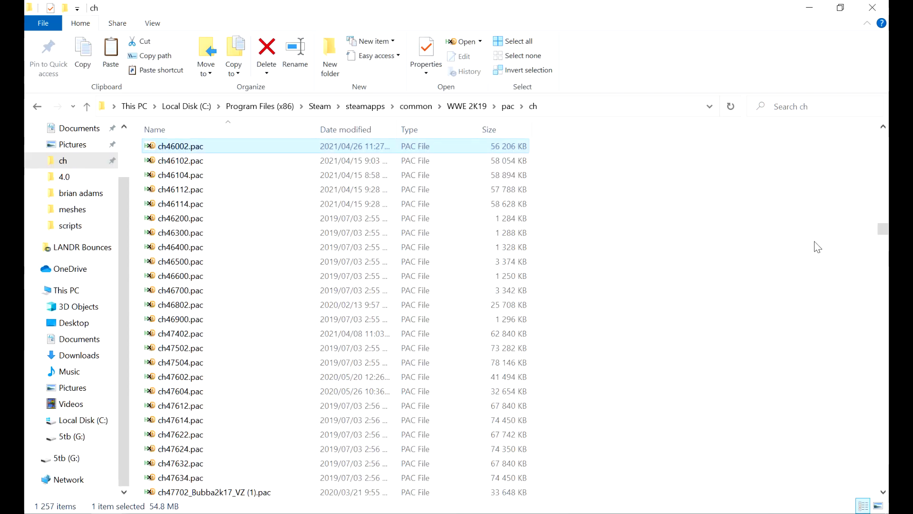
{"action": "key", "text": "ctrl+v"}
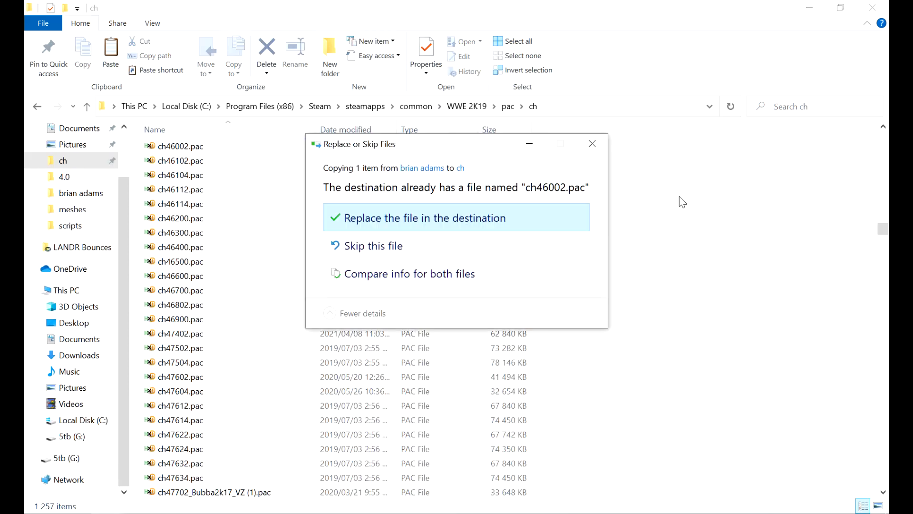
{"action": "left_click", "coordinate": [448, 222]}
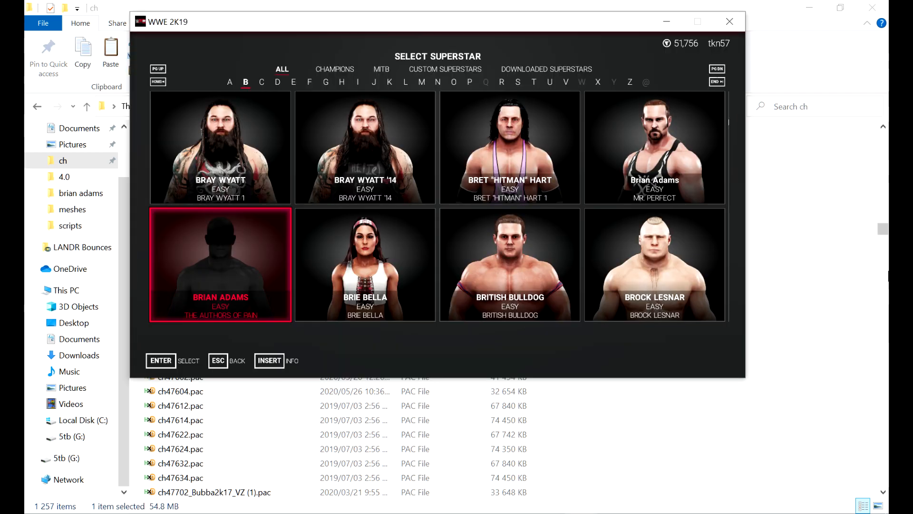
Step: In WWE 2K19, choose the Brian Adams slot without a portrait, check the face in the full custom entrance preview, and exit the preview
{"action": "key", "text": "Return"}
{"action": "key", "text": "Return"}
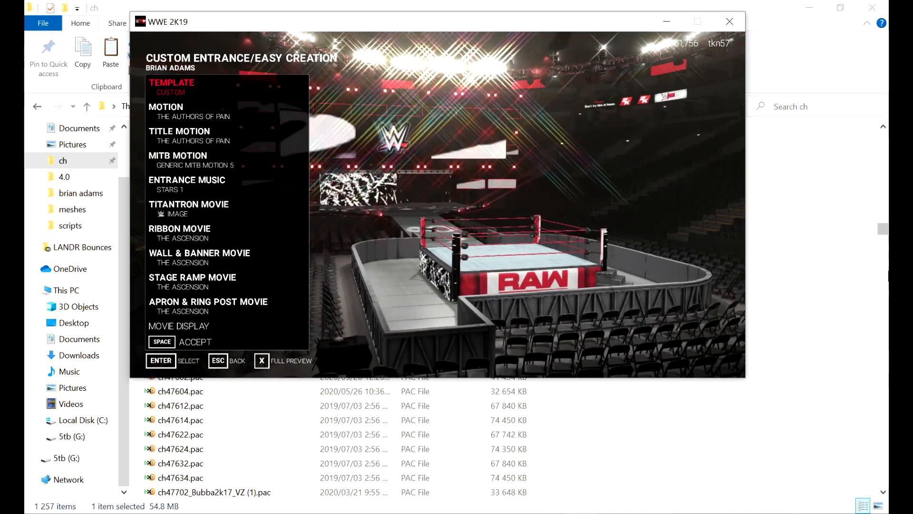
{"action": "key", "text": "x"}
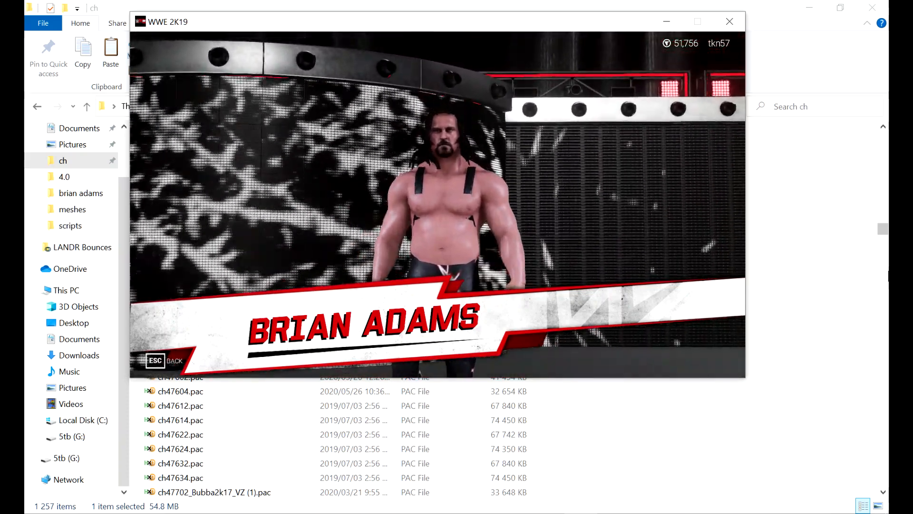
{"action": "key", "text": "Escape"}
{"action": "key", "text": "Escape"}
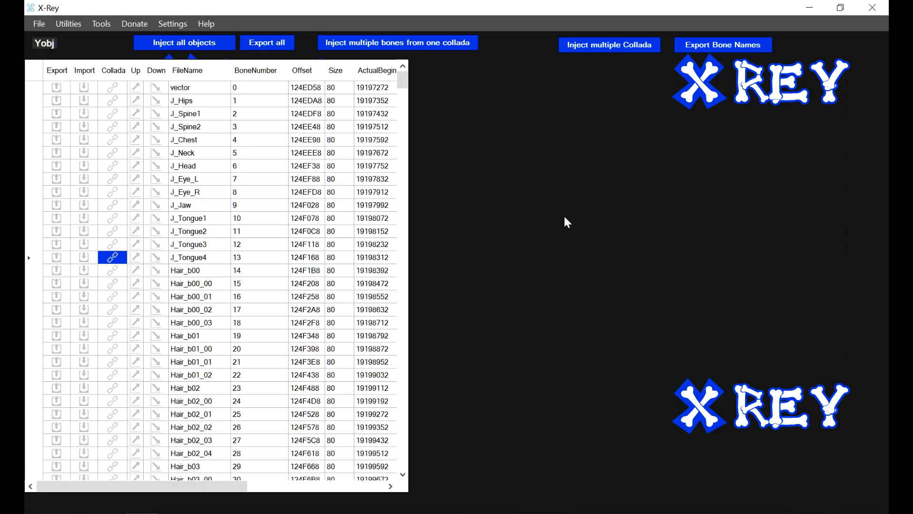
Step: Switch back to X-Rey and open 0000.yobj from the main brian adams folder instead of the meshes folder
{"action": "key", "text": "ctrl+o"}
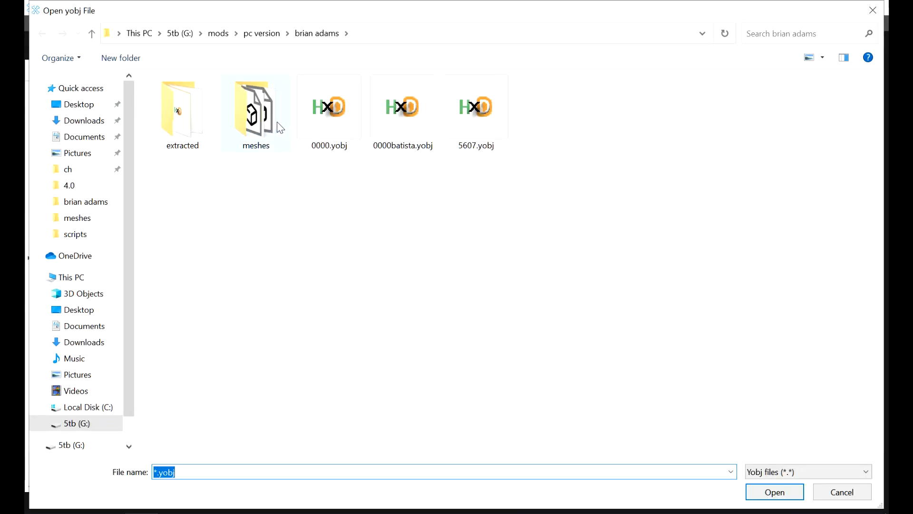
{"action": "double_click", "coordinate": [259, 124]}
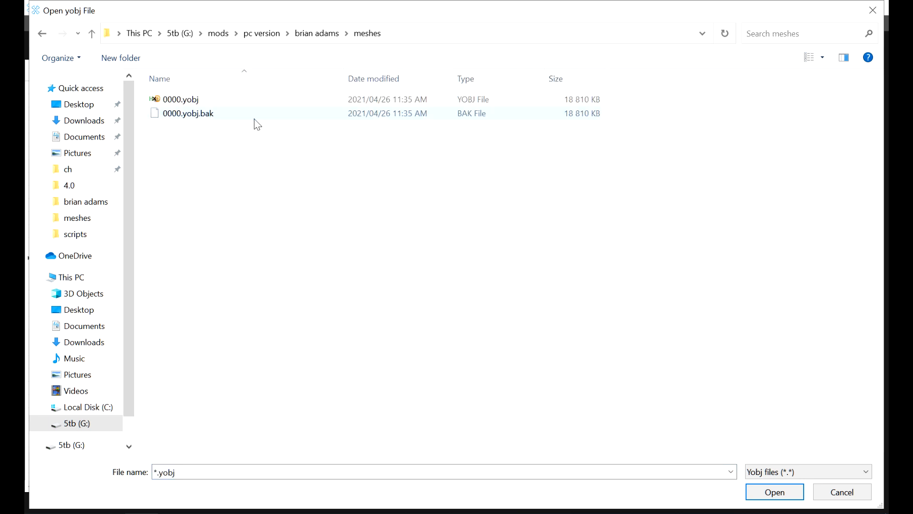
{"action": "left_click", "coordinate": [180, 102]}
{"action": "left_click", "coordinate": [316, 33]}
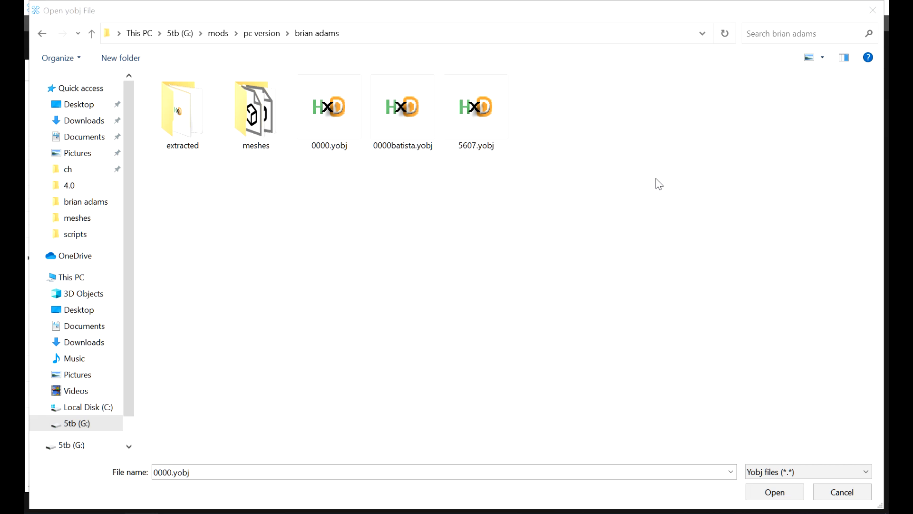
{"action": "left_click", "coordinate": [296, 234]}
{"action": "double_click", "coordinate": [322, 131]}
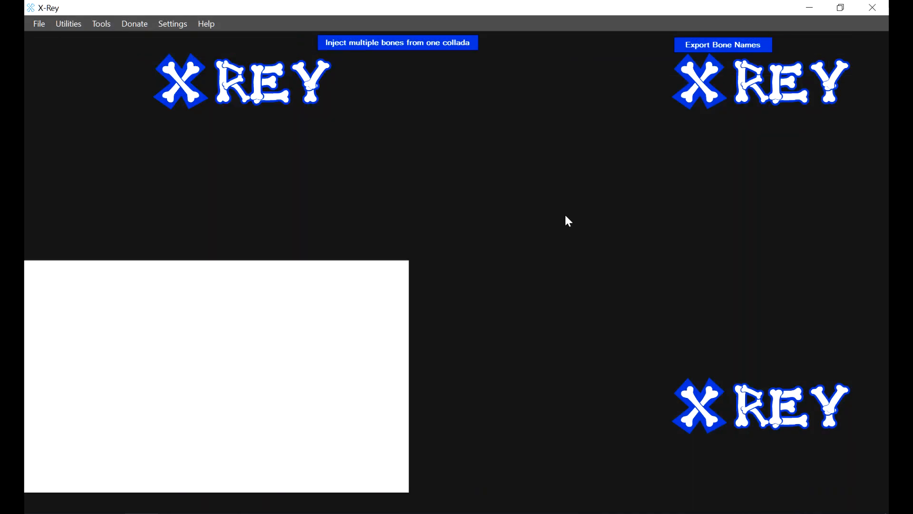